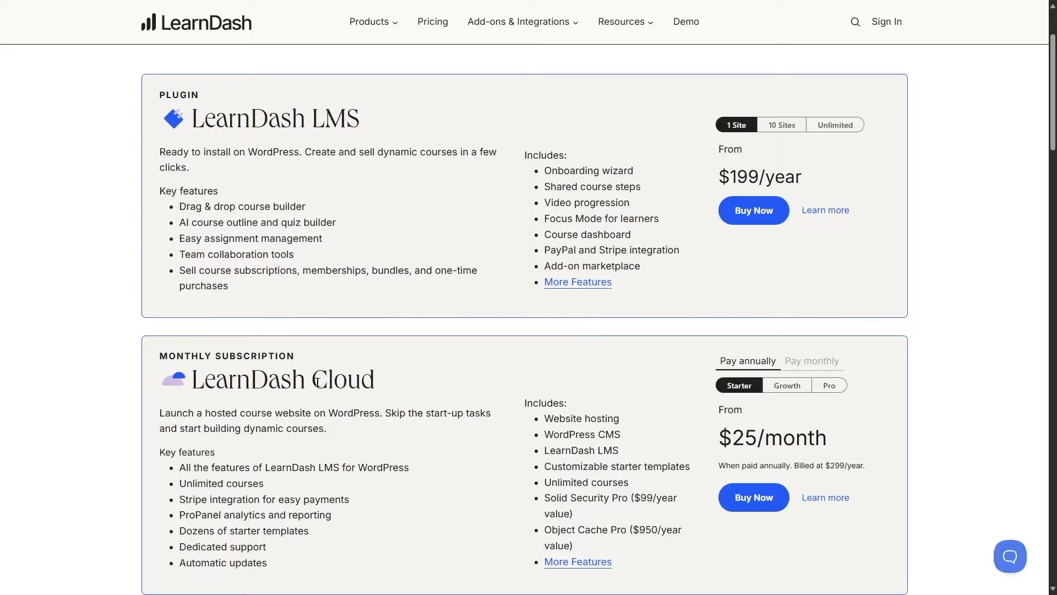
scroll(317, 382, down, 1)
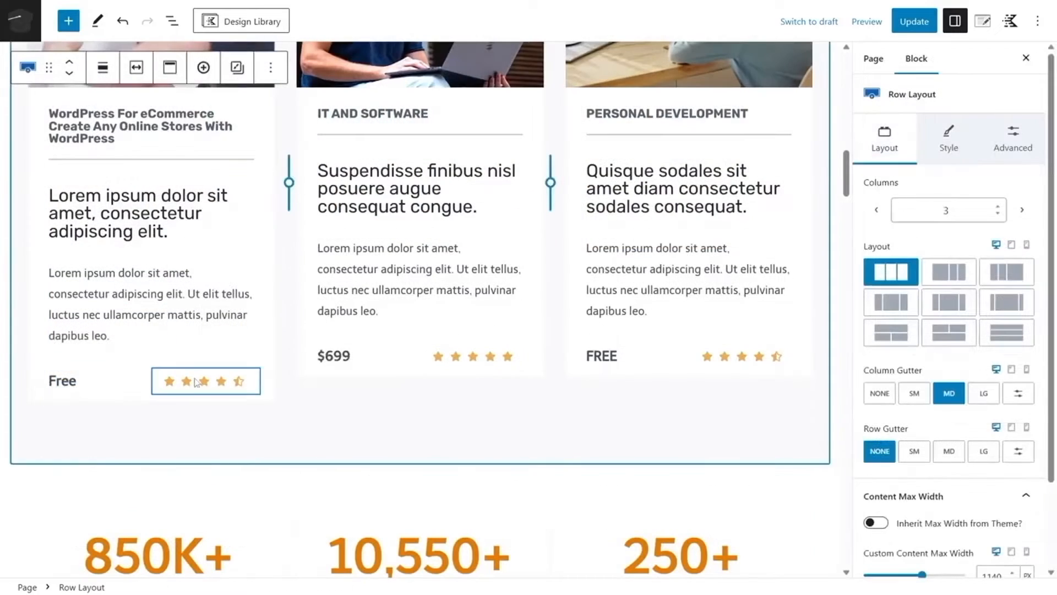
click(194, 381)
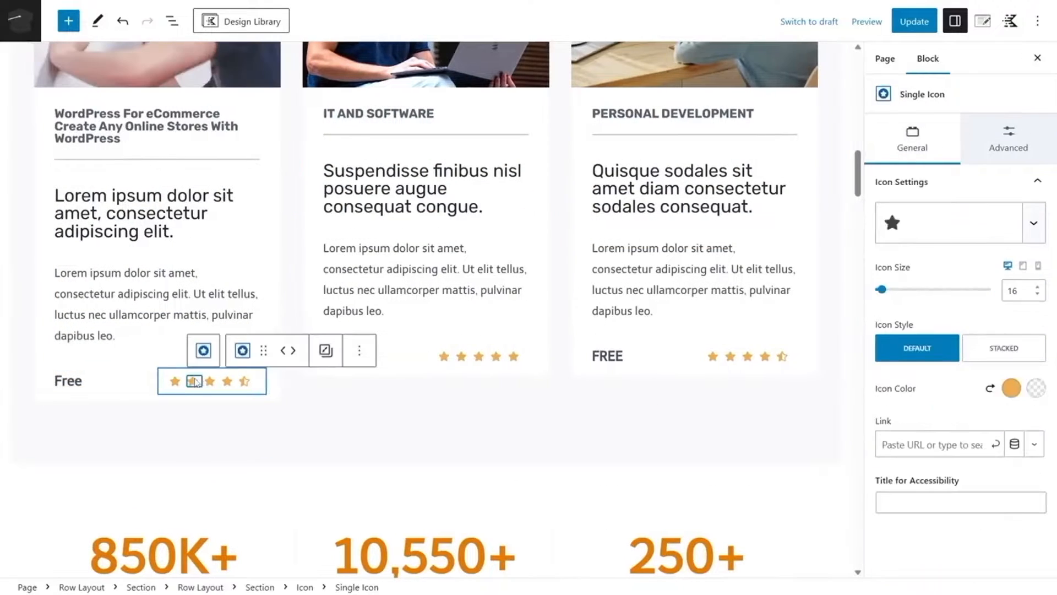
click(211, 382)
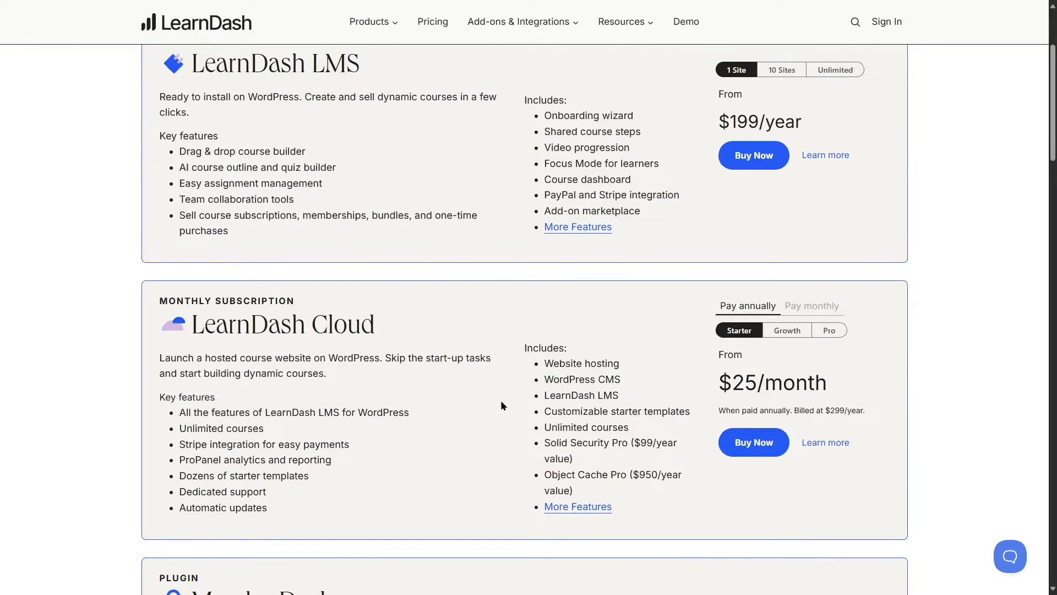
Compare the LearnDash LMS plugin's yearly prices for the 10 Sites, Unlimited and 1 Site licenses
scroll(500, 405, up, 3)
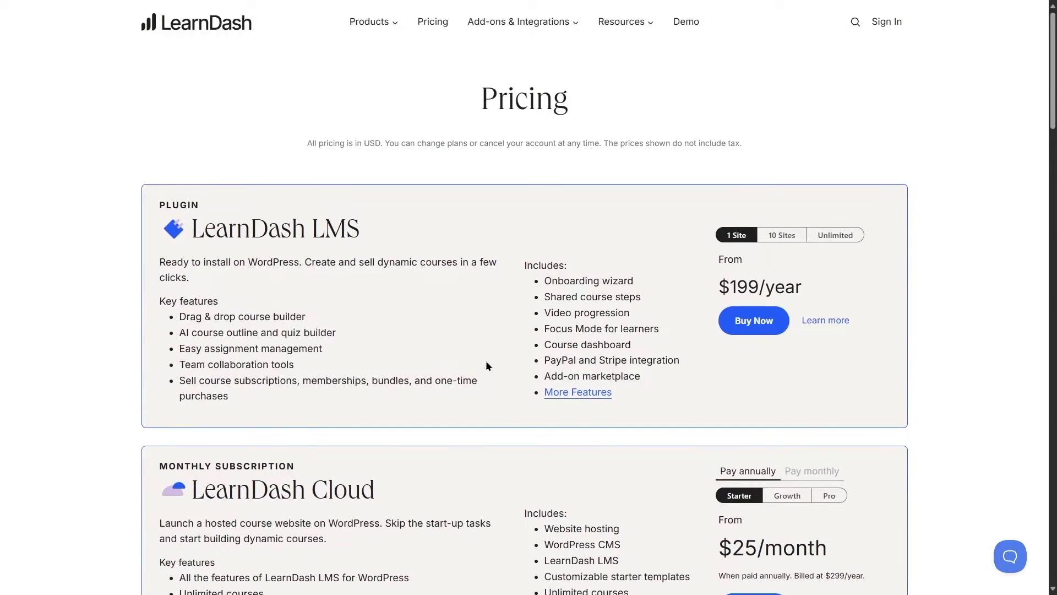
click(775, 239)
click(822, 237)
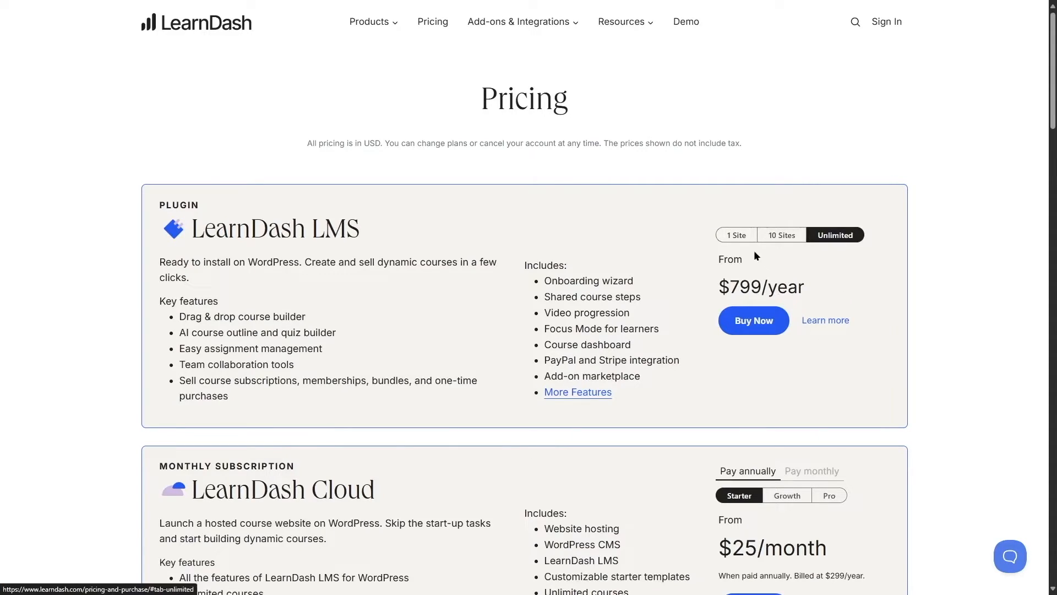
click(738, 236)
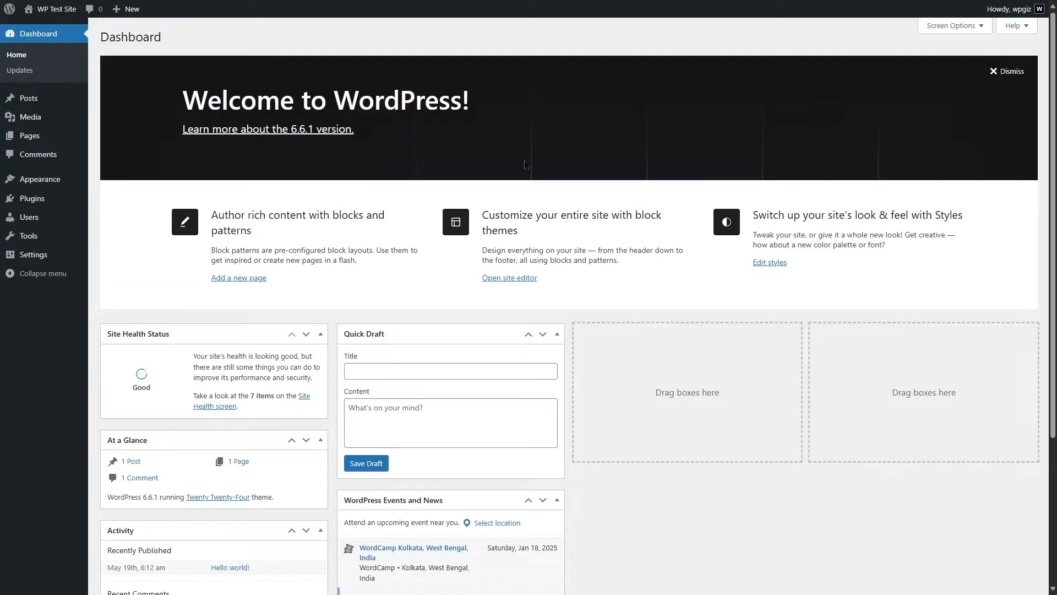
Upload sfwd-lms-v4.15.2.zip as a new plugin on the WordPress site, install it and activate it
mouse_move(26, 204)
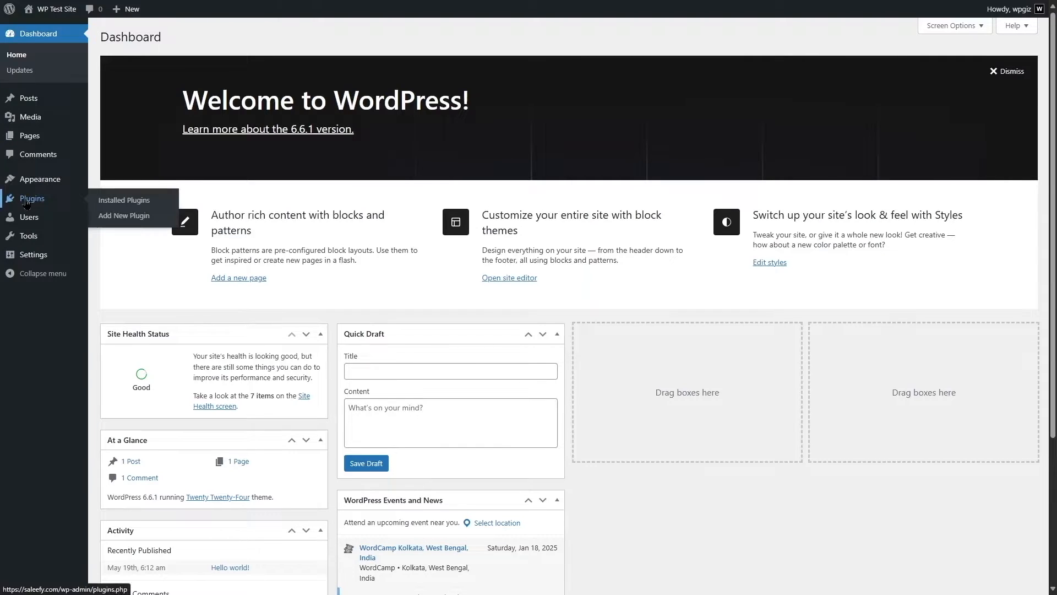
click(125, 223)
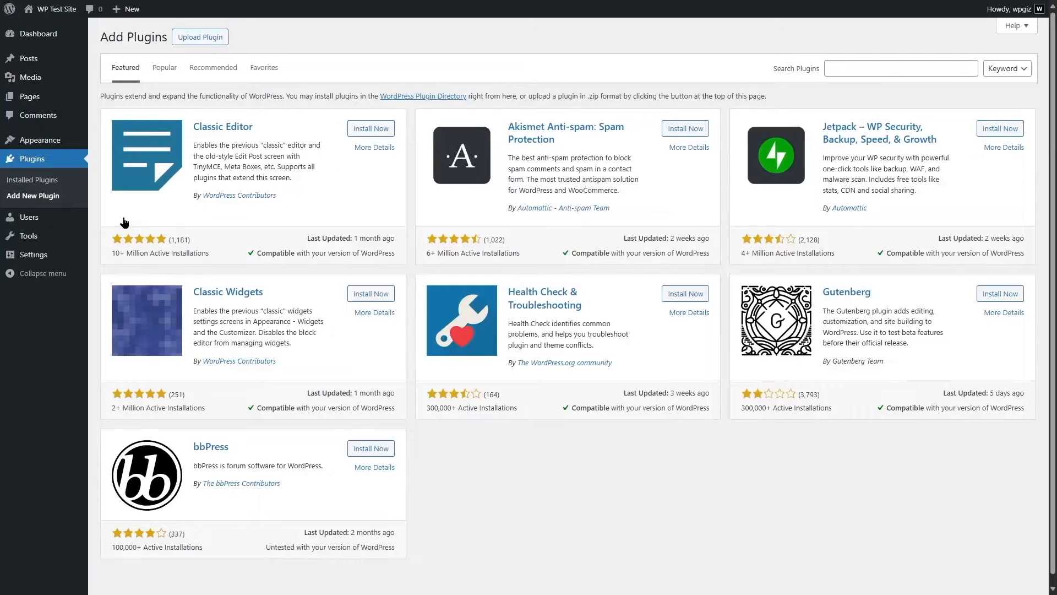
click(195, 44)
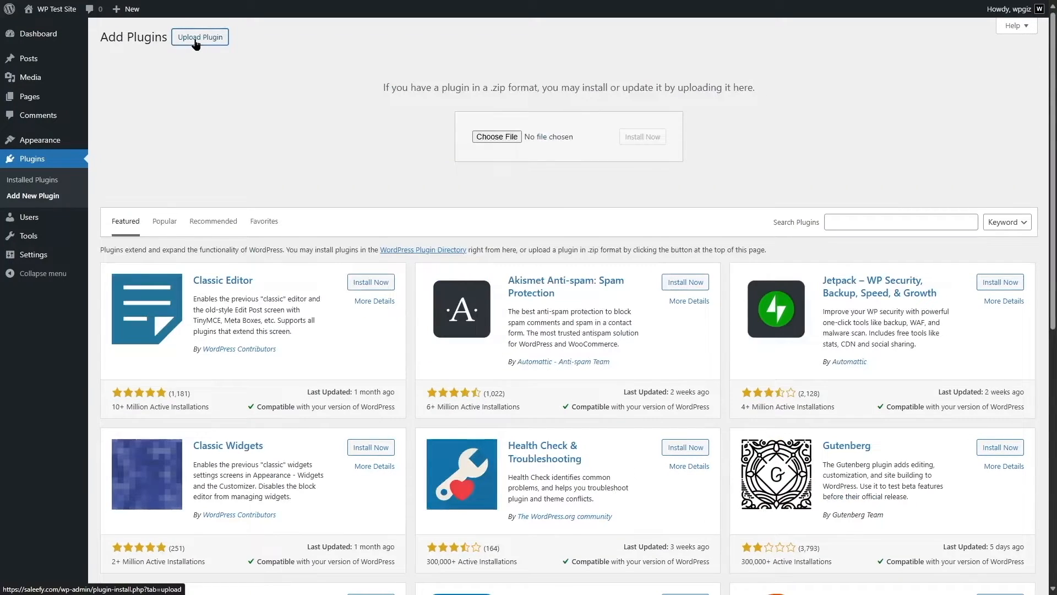
click(481, 140)
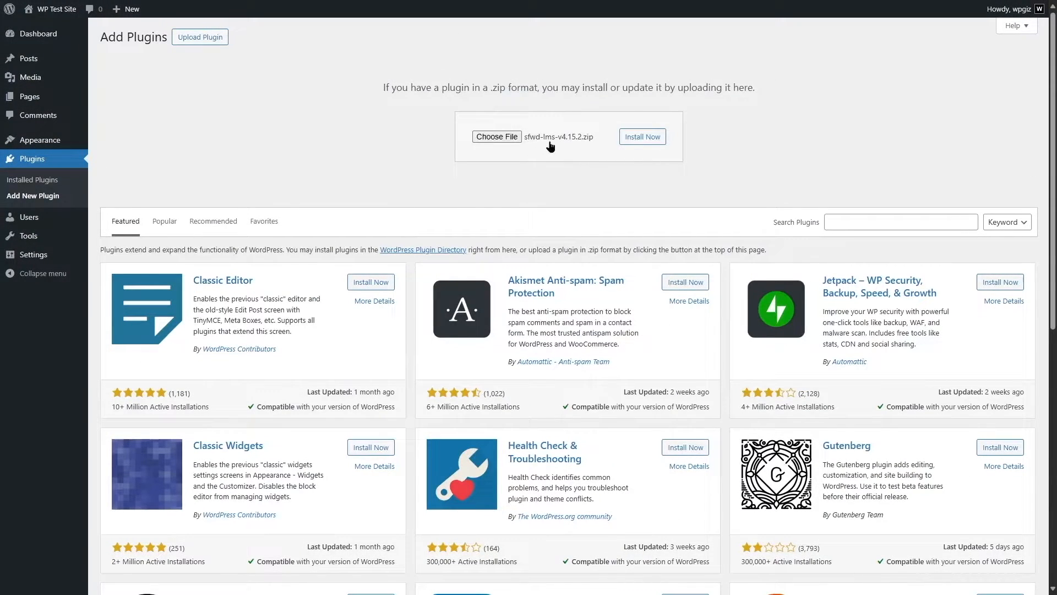
click(639, 142)
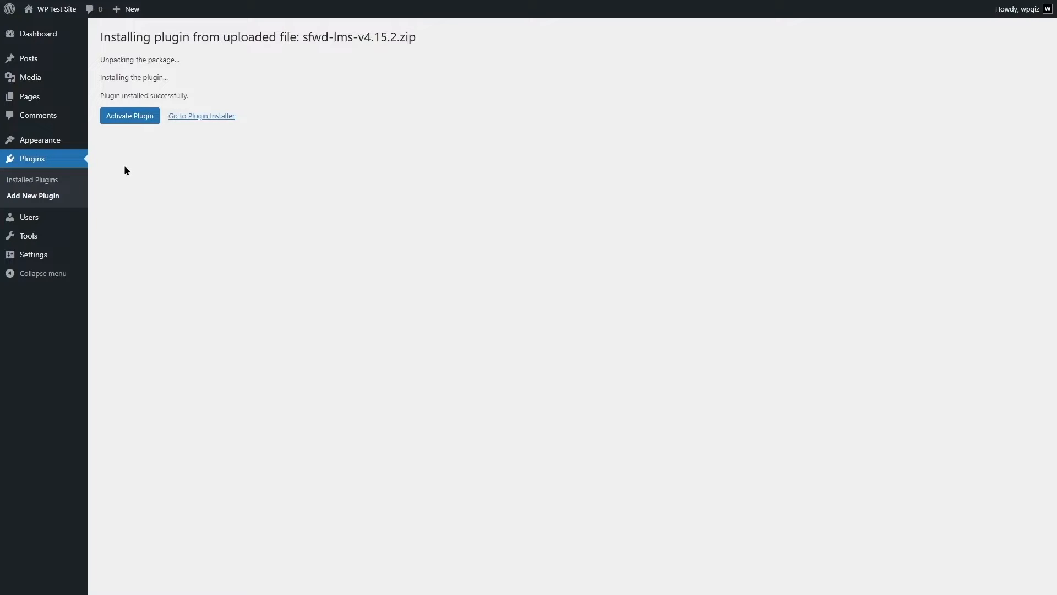
click(117, 122)
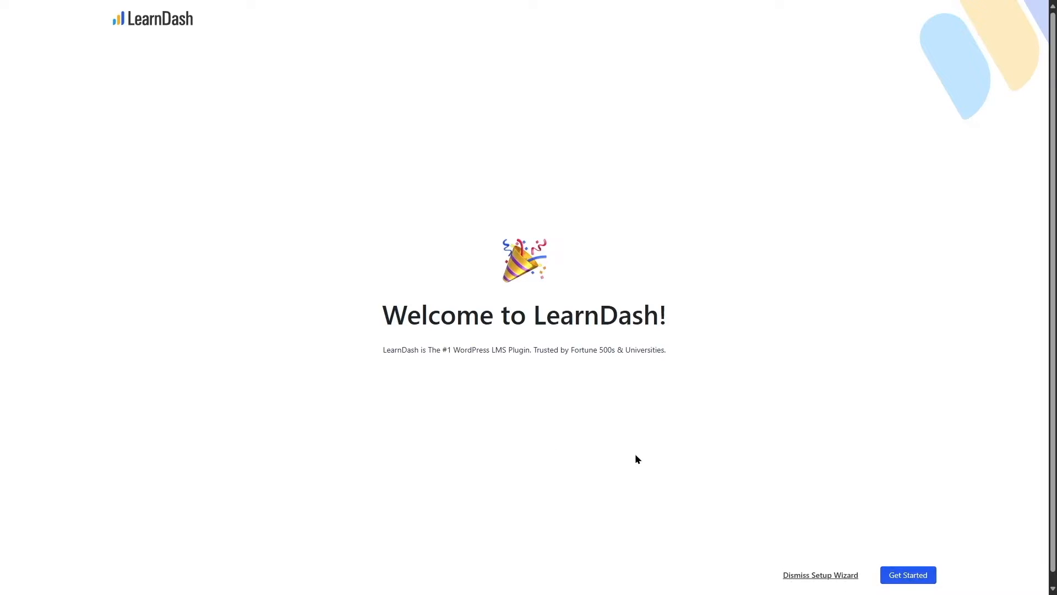
Start the LearnDash setup wizard, validate the license with its email and license key, and continue to the course questions
click(905, 579)
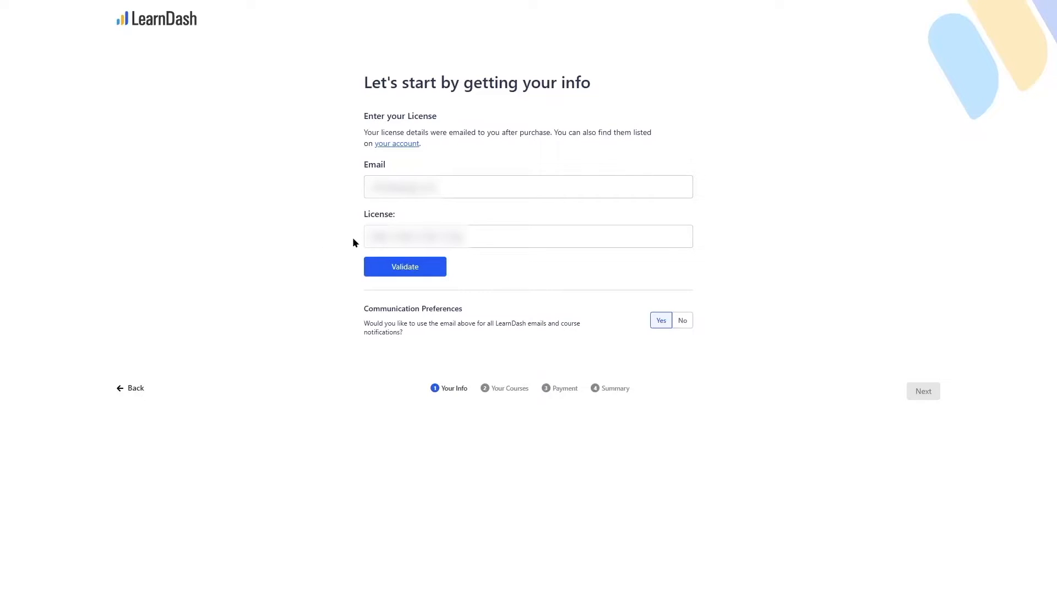
click(408, 272)
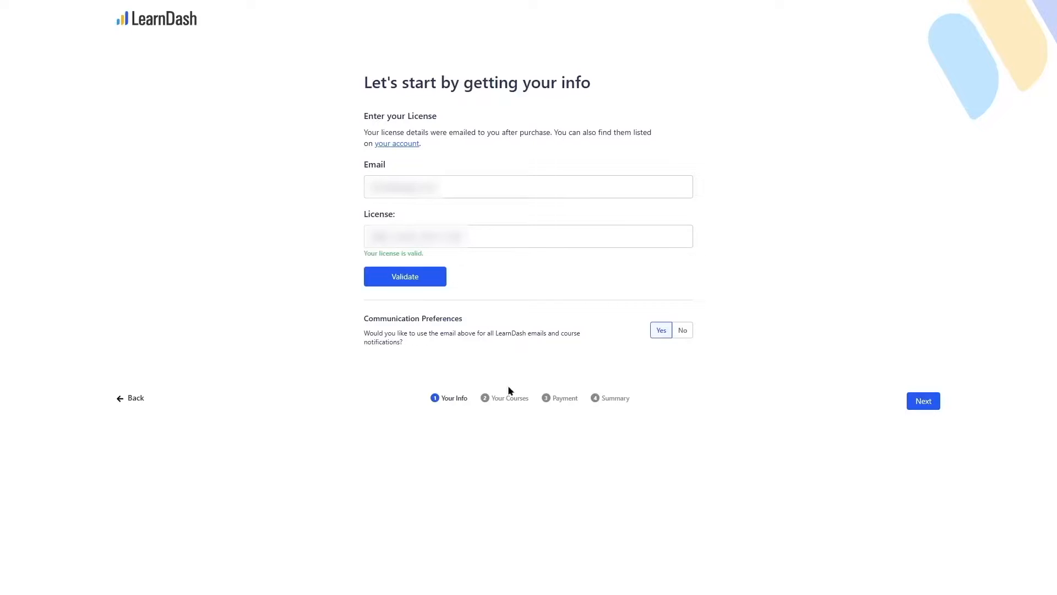
click(924, 408)
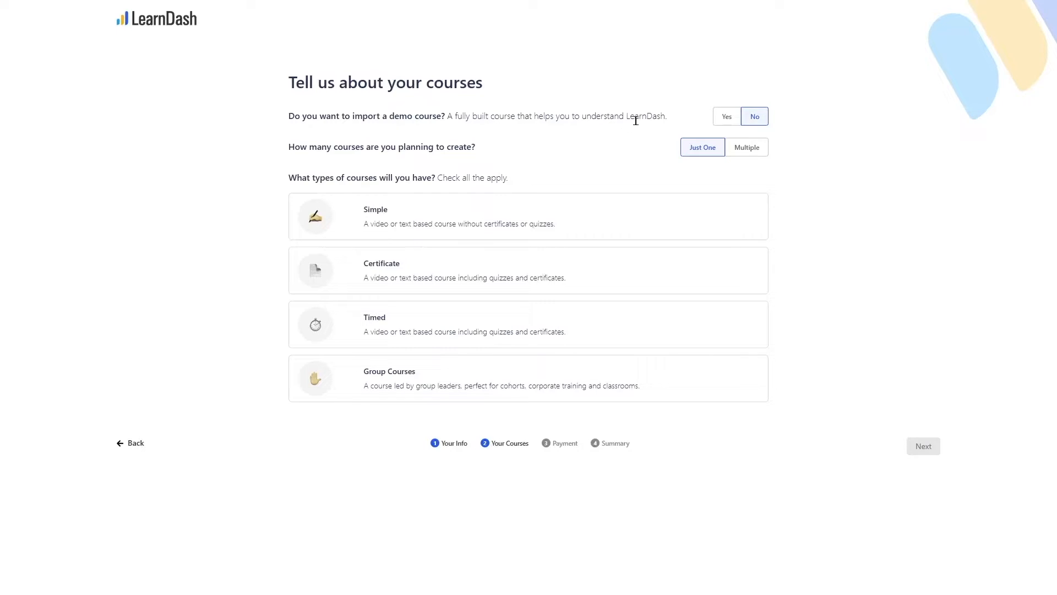
Decline the demo course import and set the number of planned courses to Multiple
click(726, 121)
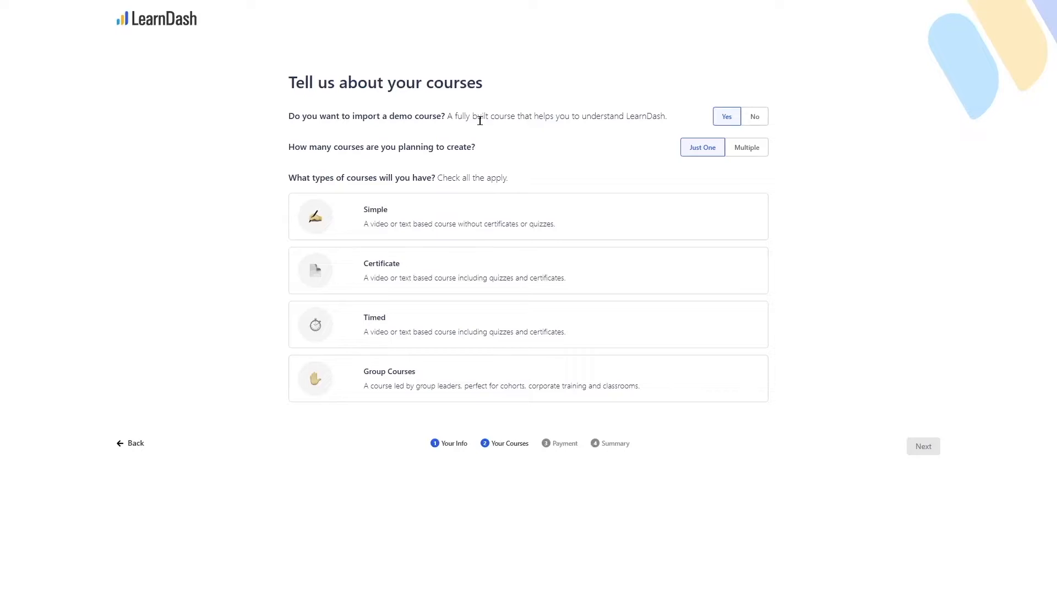
click(750, 118)
click(743, 153)
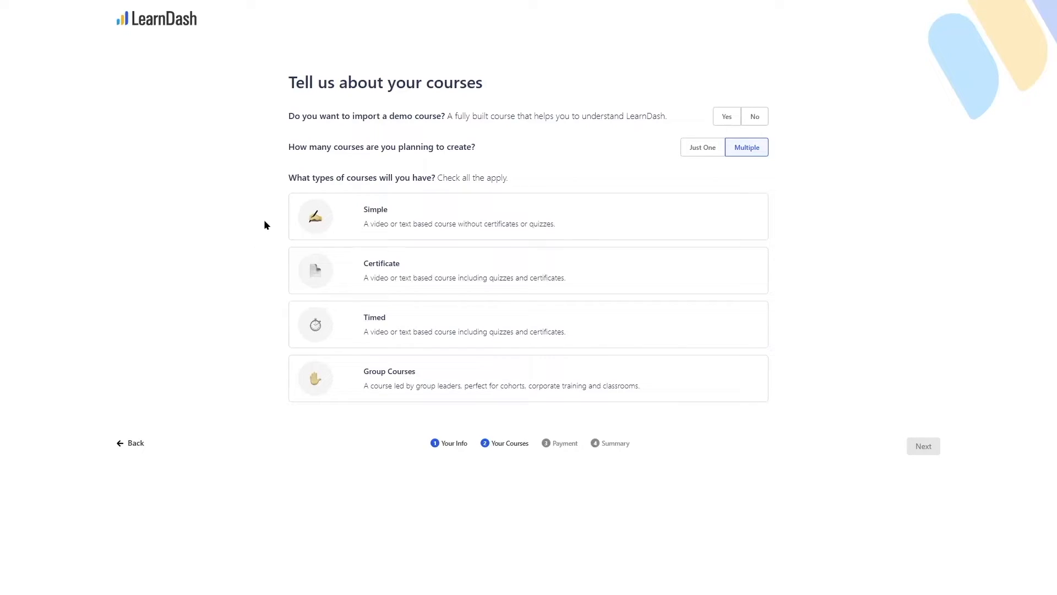
Choose all four course types: Simple, Certificate, Timed and Group Courses
click(312, 369)
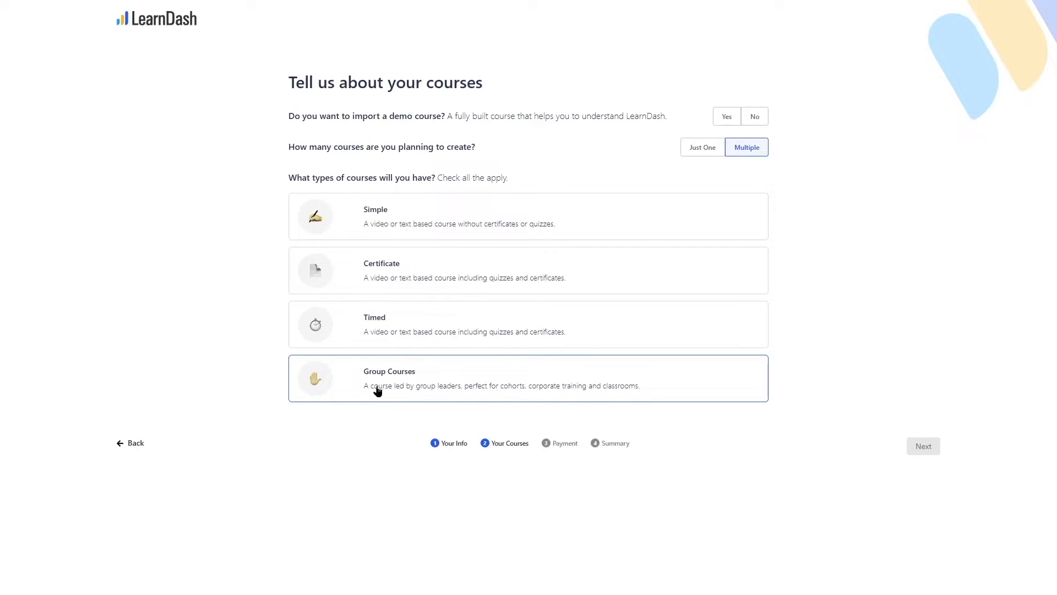
click(358, 272)
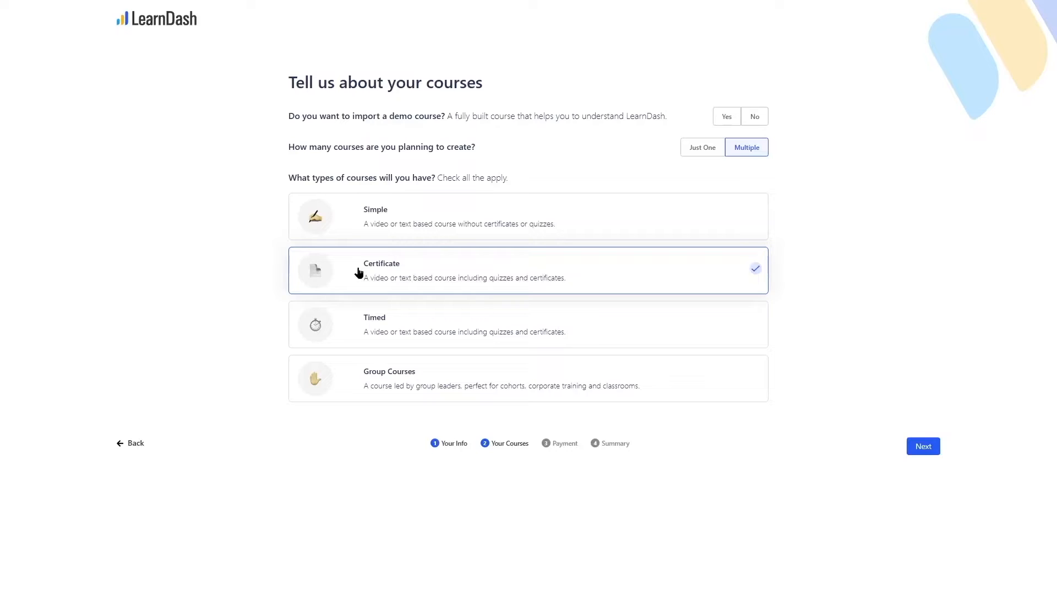
click(351, 324)
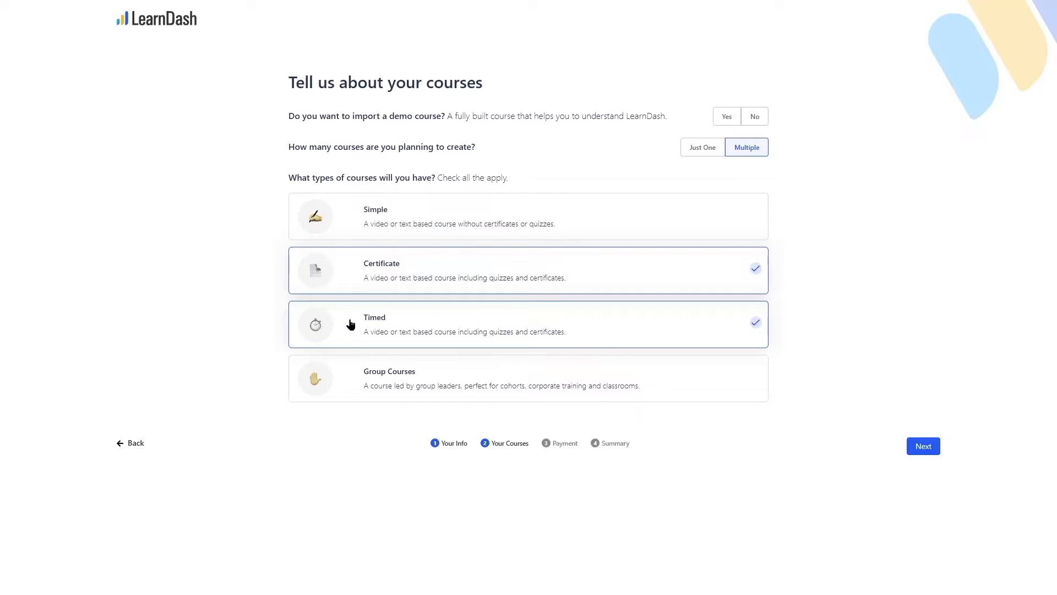
click(353, 379)
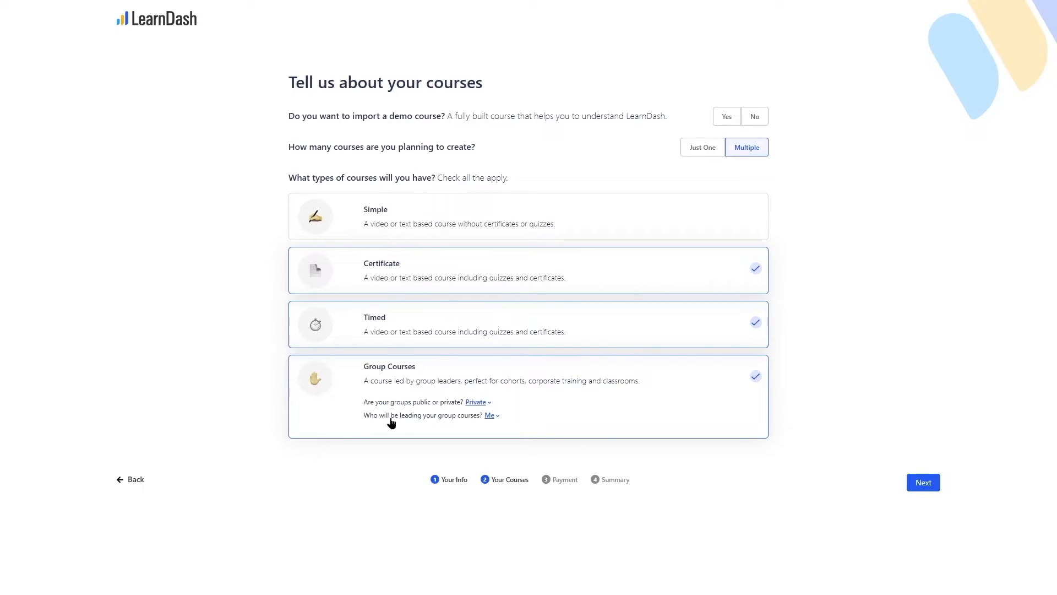
click(340, 219)
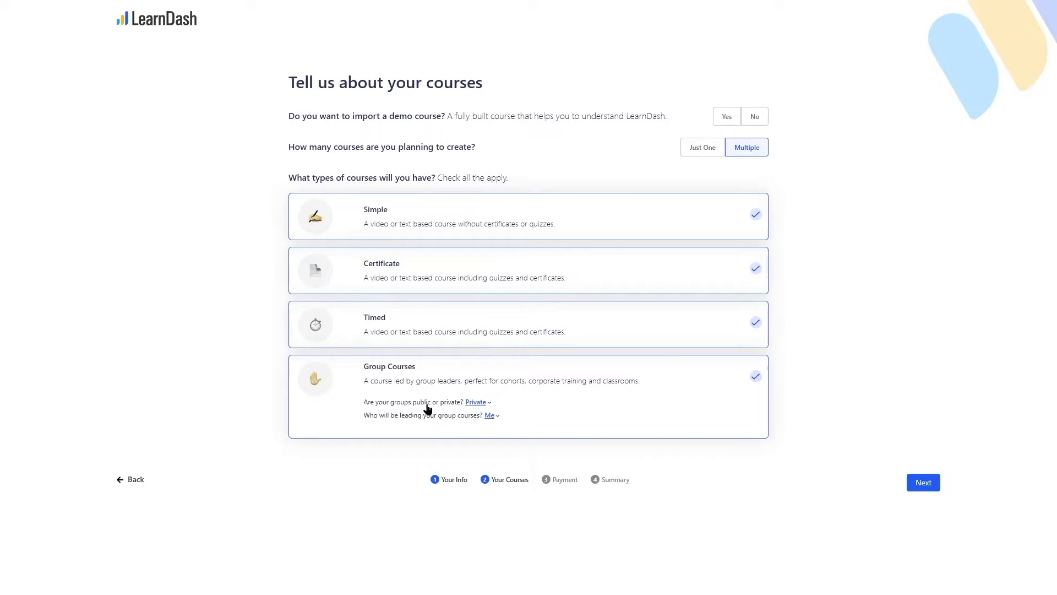
Try the Public option for the group courses and return the setting to Private
click(489, 404)
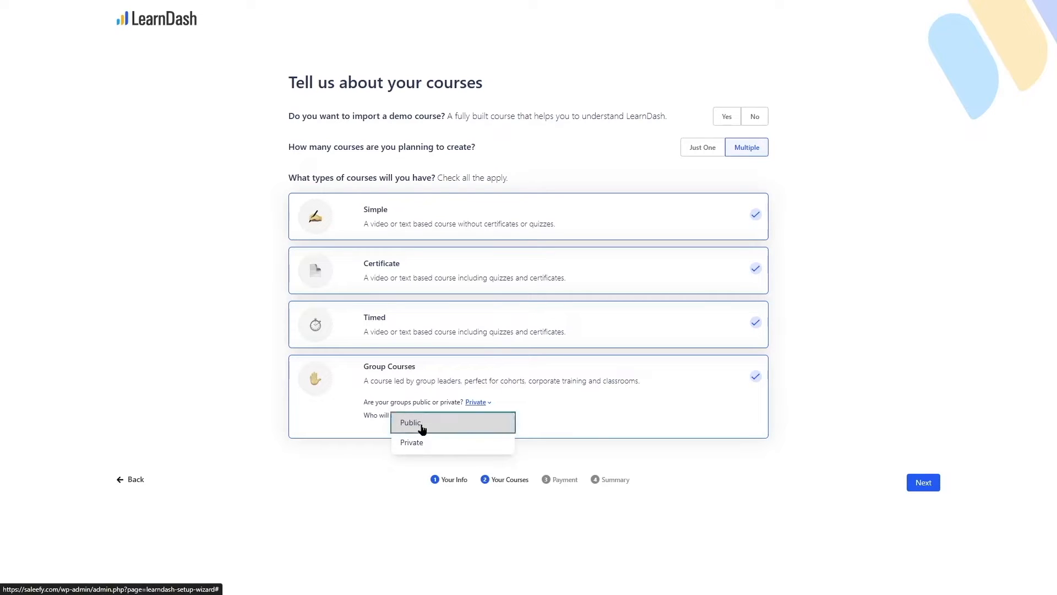
click(422, 425)
click(488, 403)
click(468, 440)
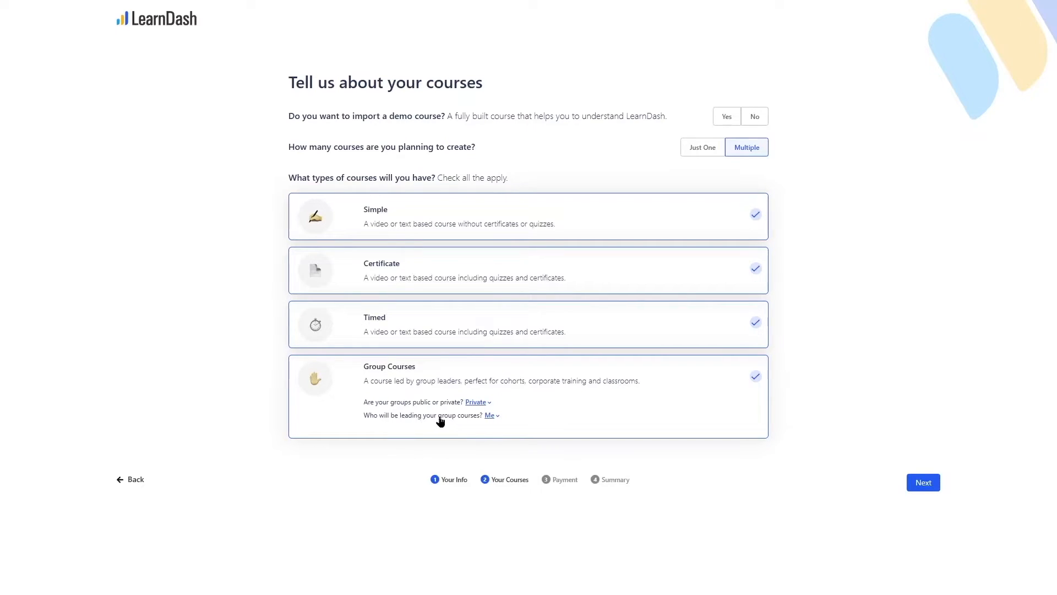
Try Someone Else as the leader of the group courses and return the setting to Me
click(490, 416)
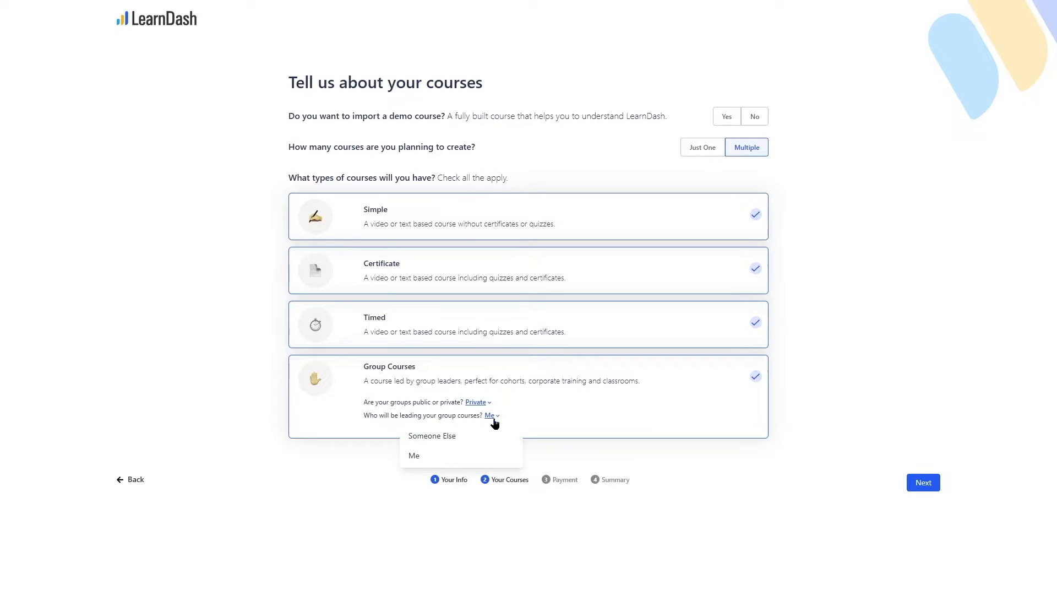
click(428, 439)
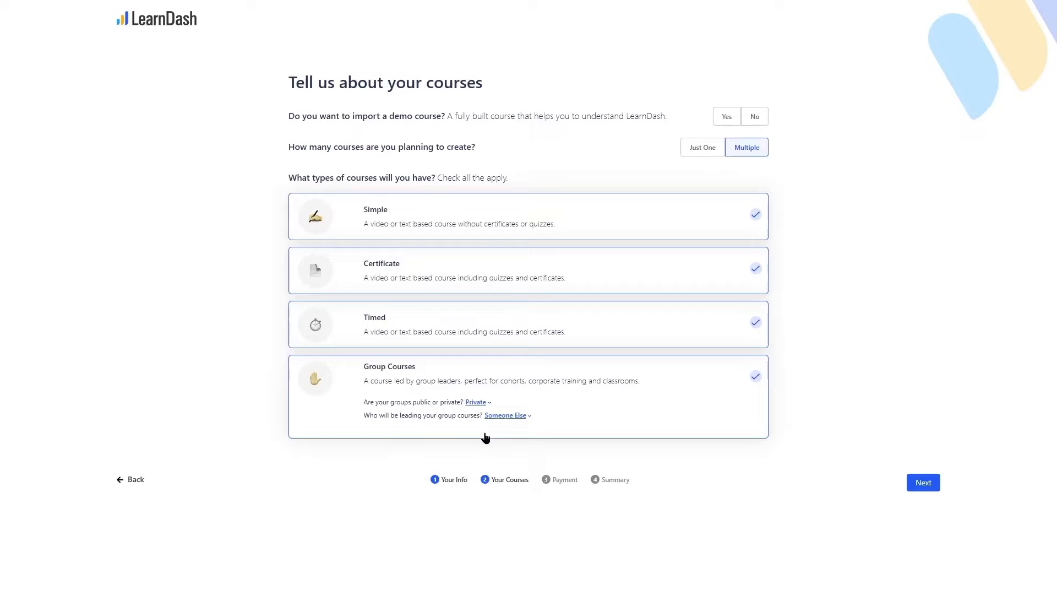
click(526, 417)
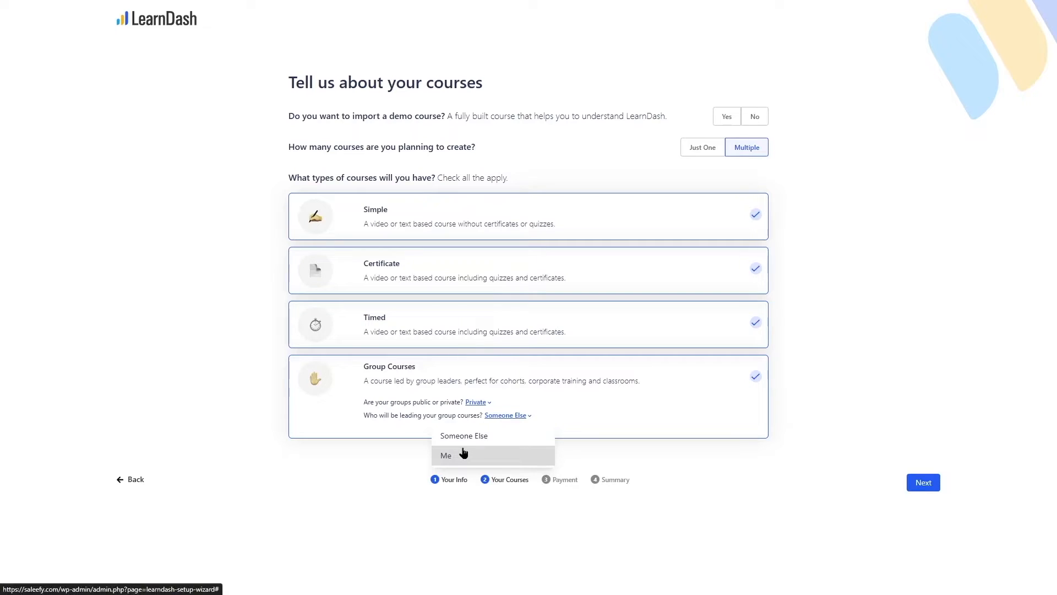
click(479, 458)
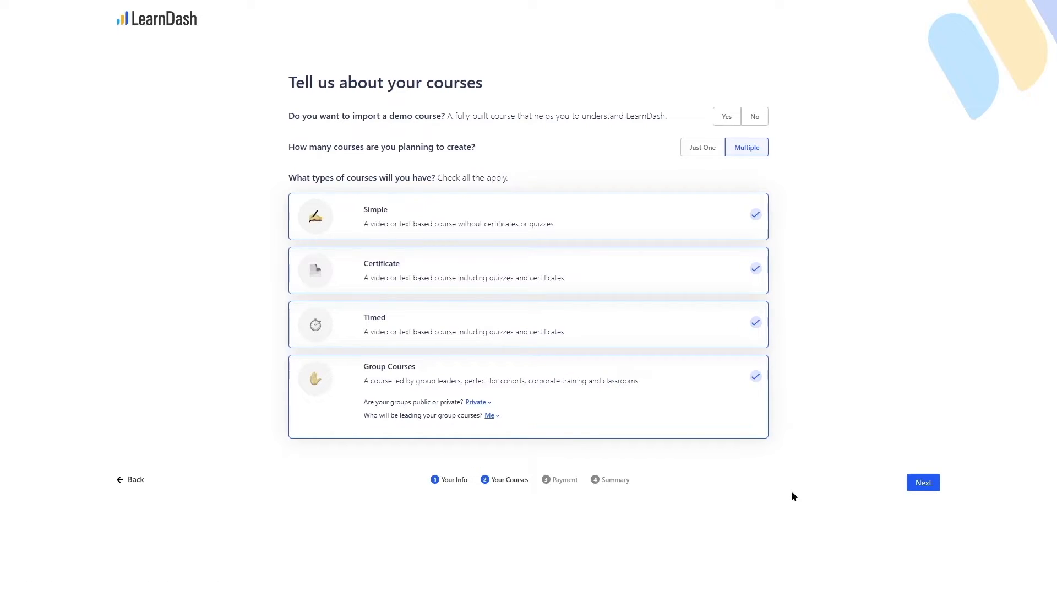
Continue to the payment questions and choose to charge for the courses
click(925, 483)
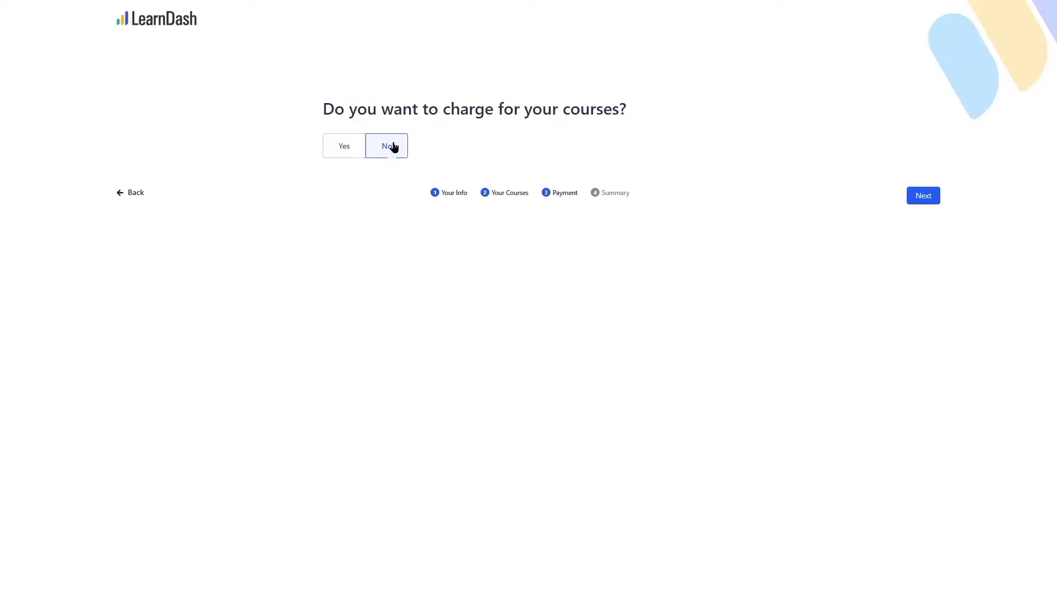
click(344, 149)
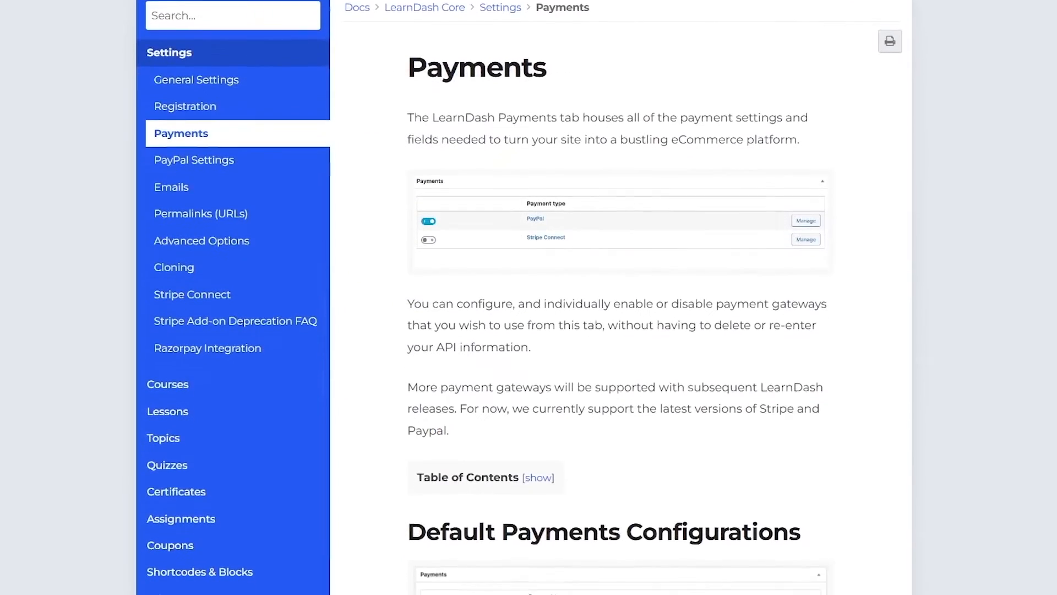
Read the LearnDash Payments documentation on default currency configuration and supported payment gateways
scroll(621, 298, down, 5)
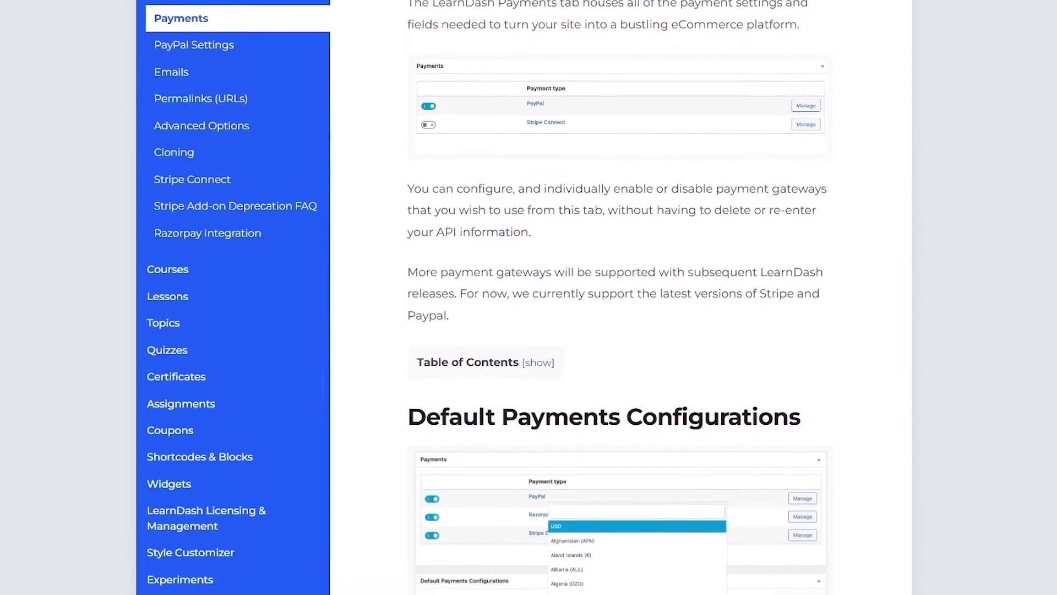
scroll(621, 297, down, 8)
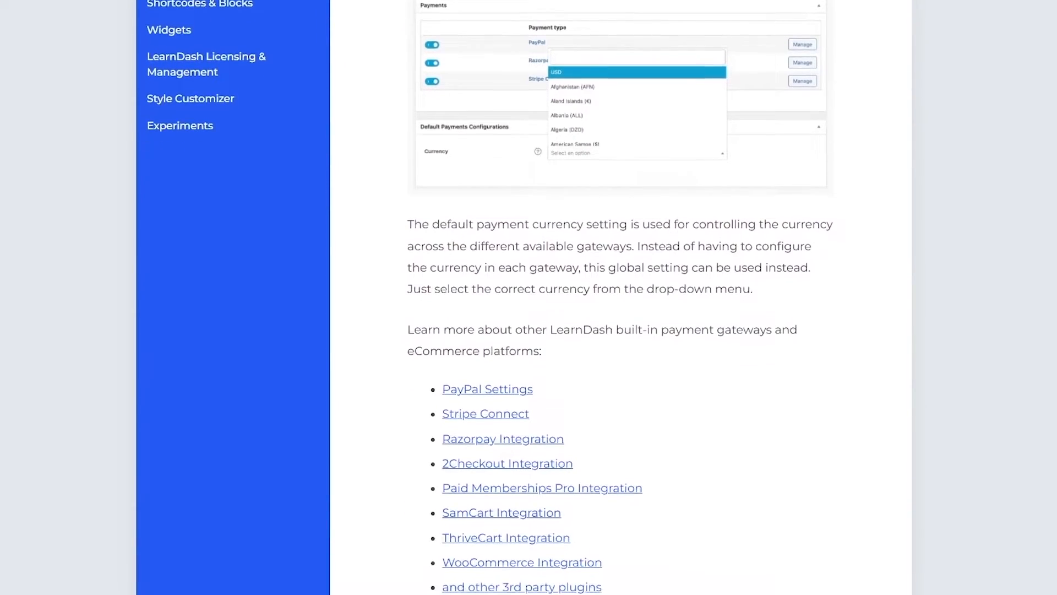
scroll(622, 298, down, 6)
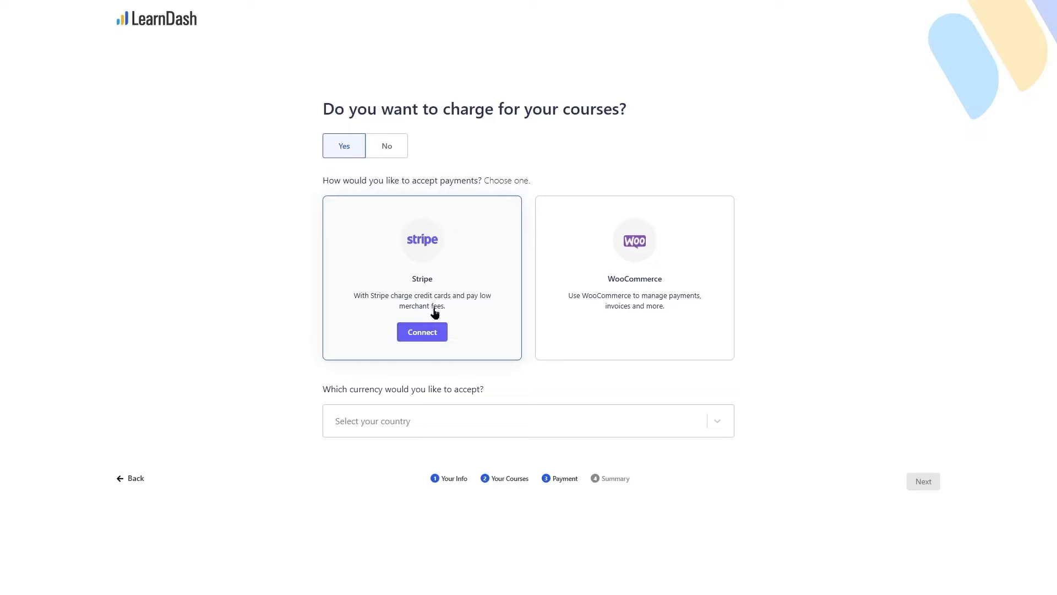
Choose WooCommerce as the payment method, select a country for the accepted currency, and continue to the setup summary
click(599, 303)
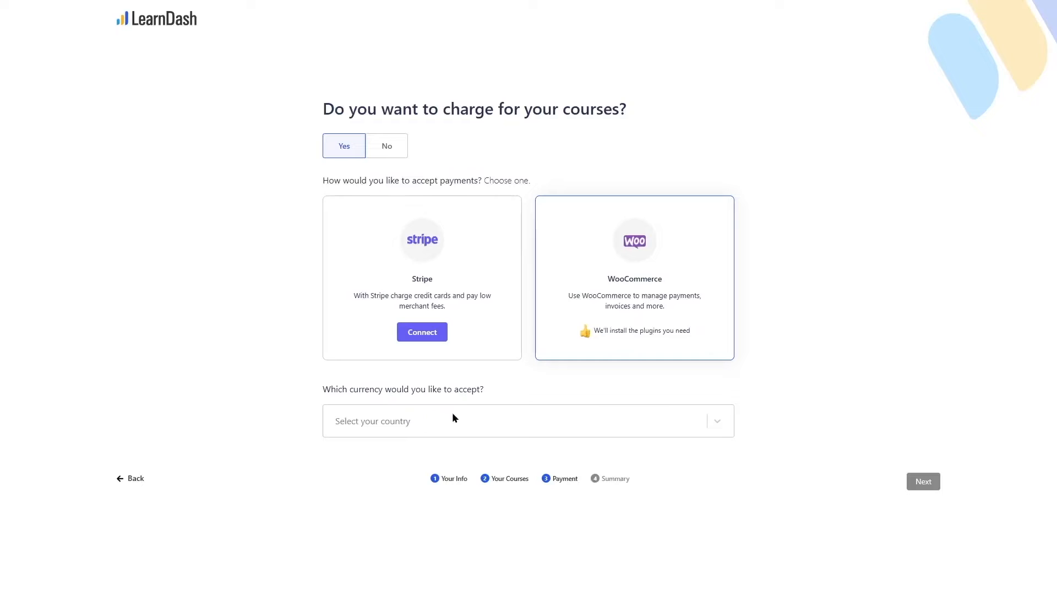
click(718, 423)
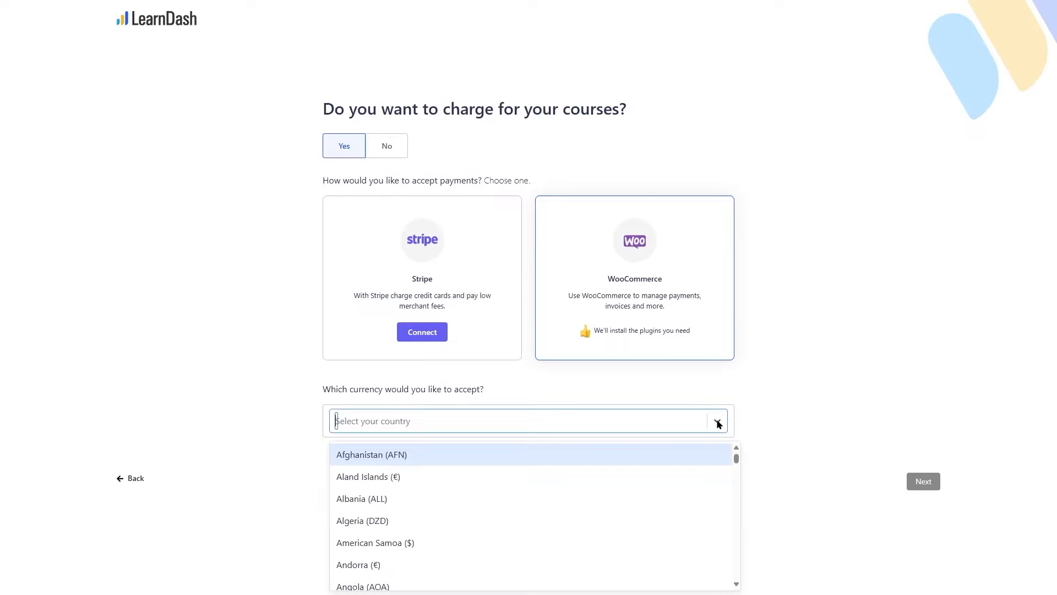
scroll(701, 494, down, 2)
scroll(654, 494, down, 3)
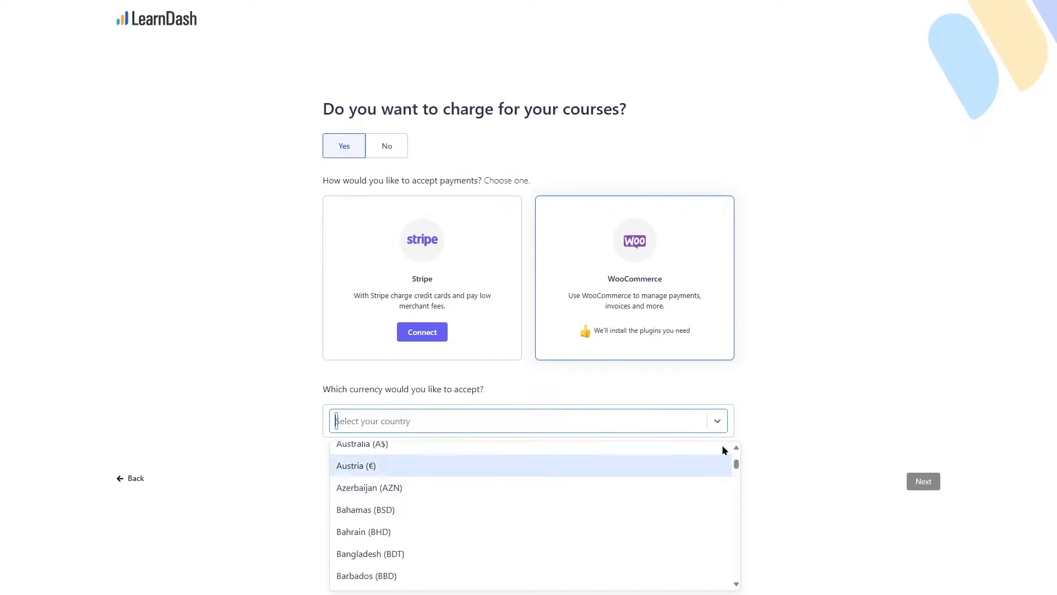
drag(736, 464, 732, 587)
scroll(567, 531, up, 3)
scroll(545, 516, up, 3)
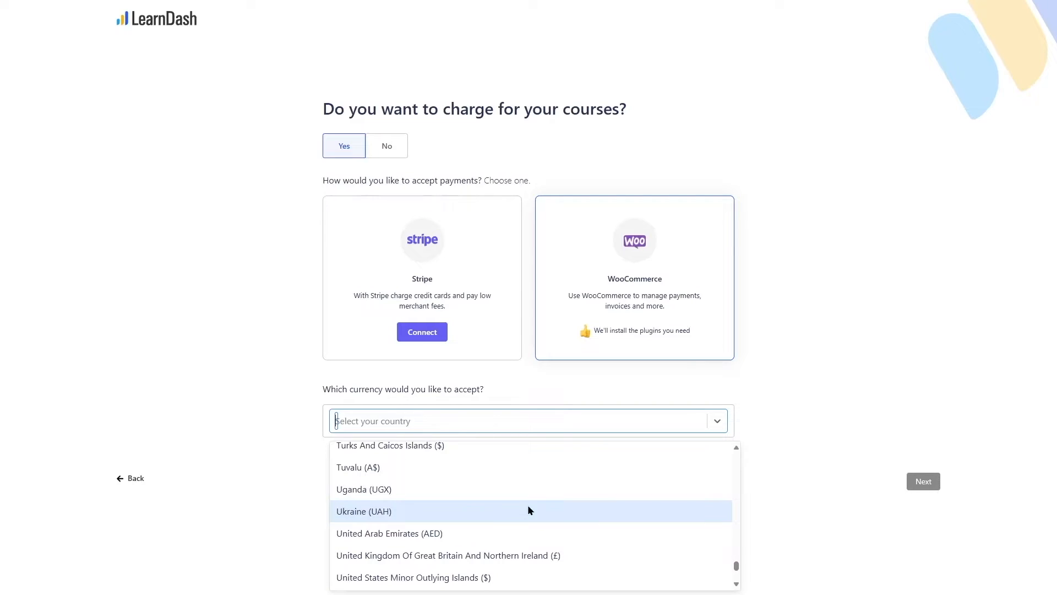
scroll(525, 505, down, 2)
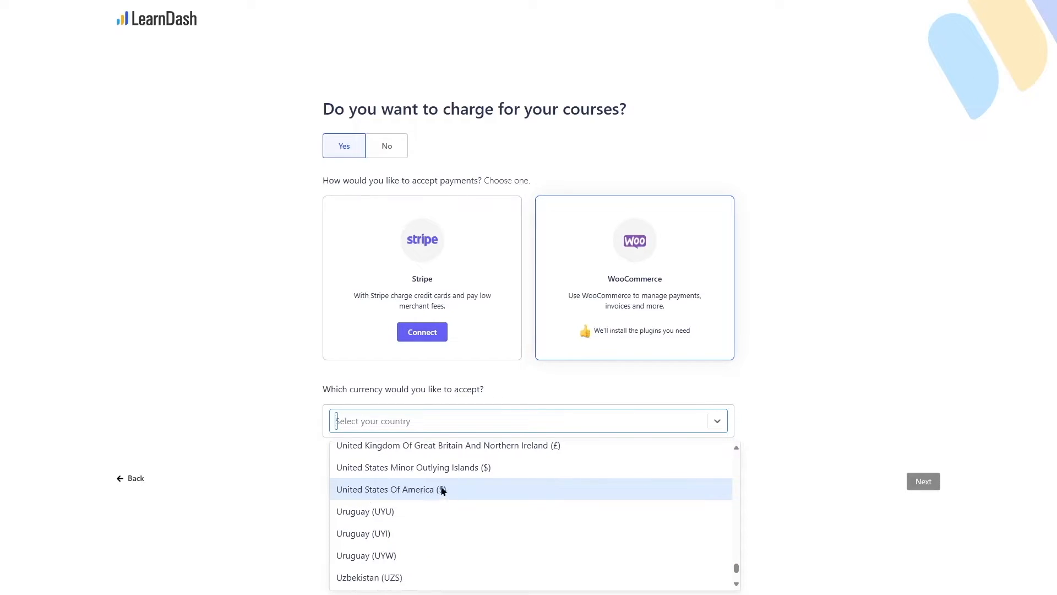
scroll(463, 490, up, 2)
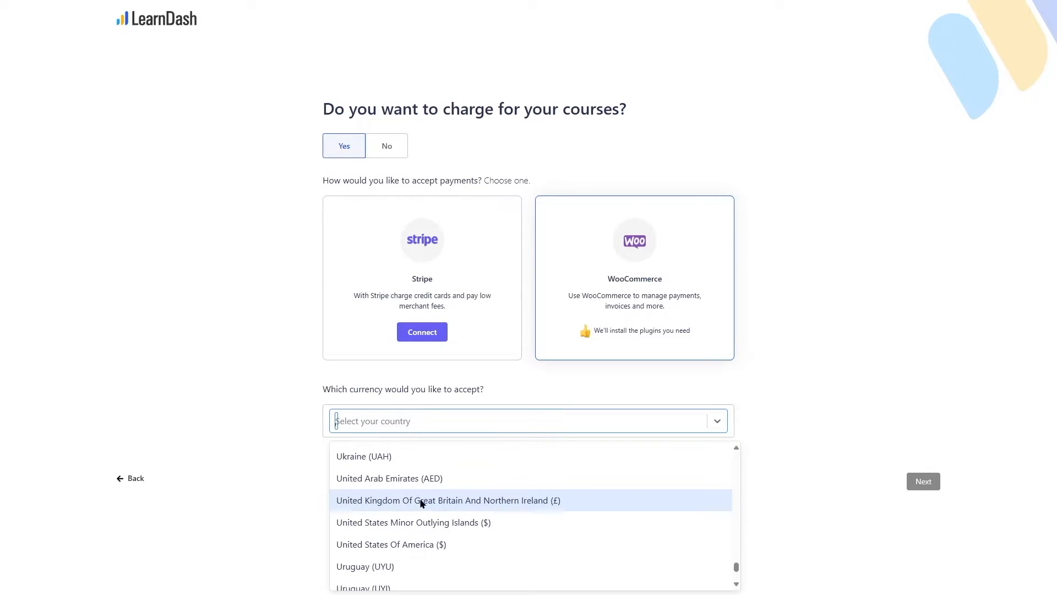
click(489, 532)
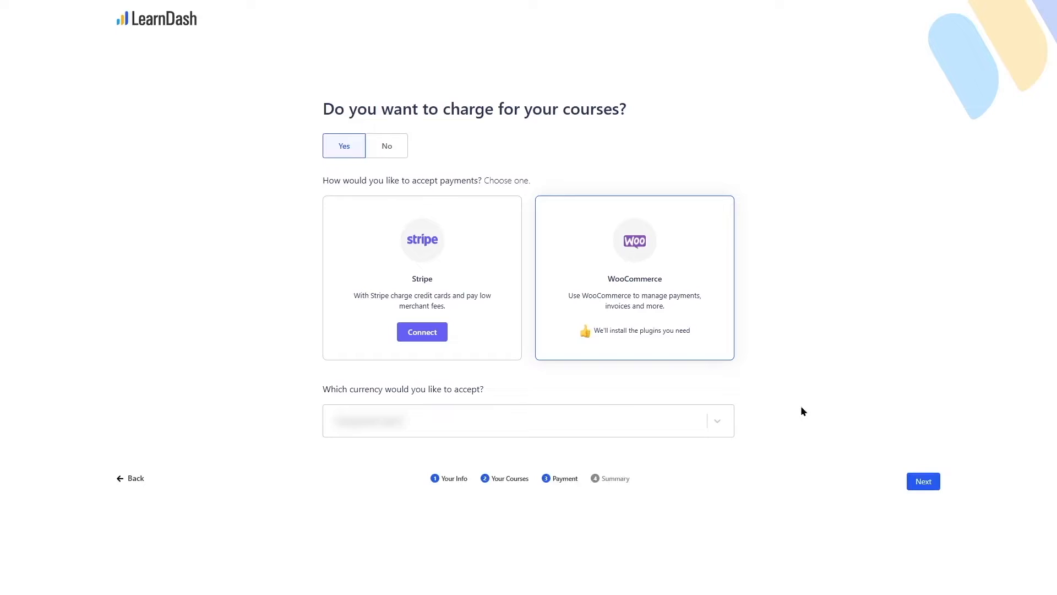
click(924, 483)
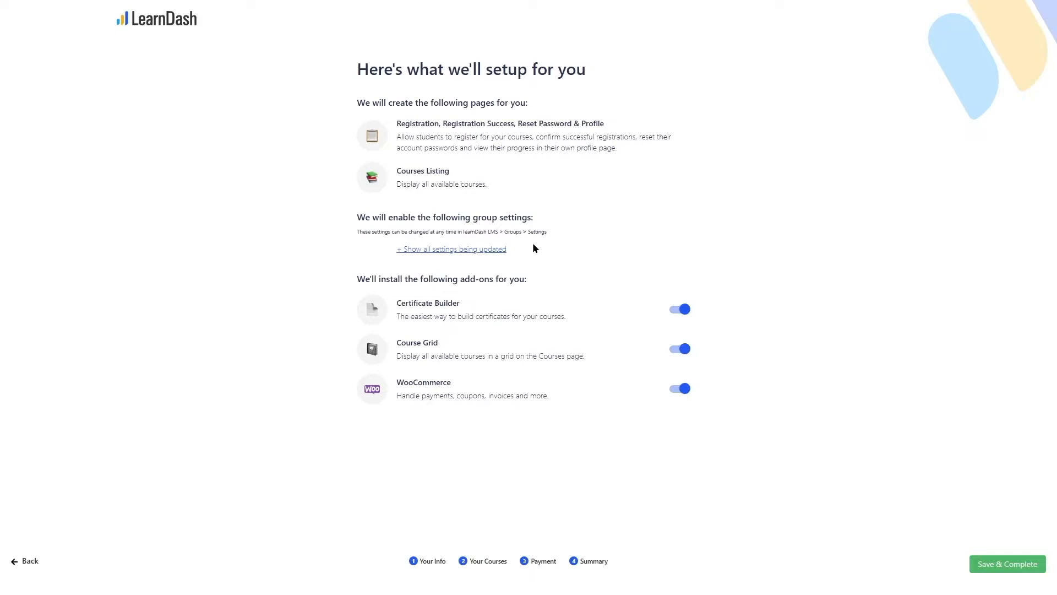
Expand the group settings being updated, then save and complete the wizard with the Certificate Builder, Course Grid and WooCommerce add-ons enabled
click(401, 251)
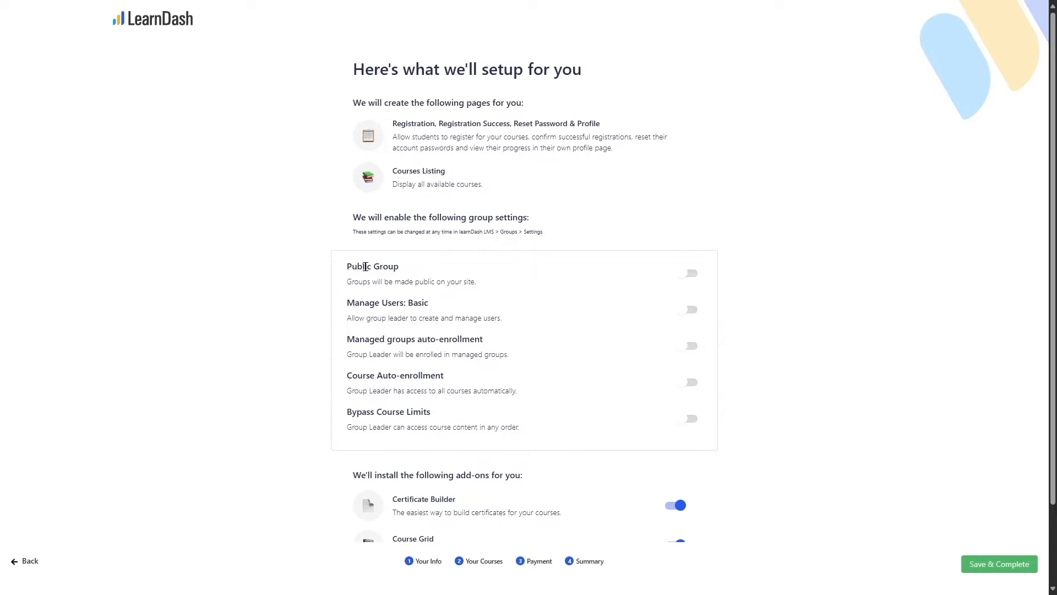
scroll(454, 399, down, 2)
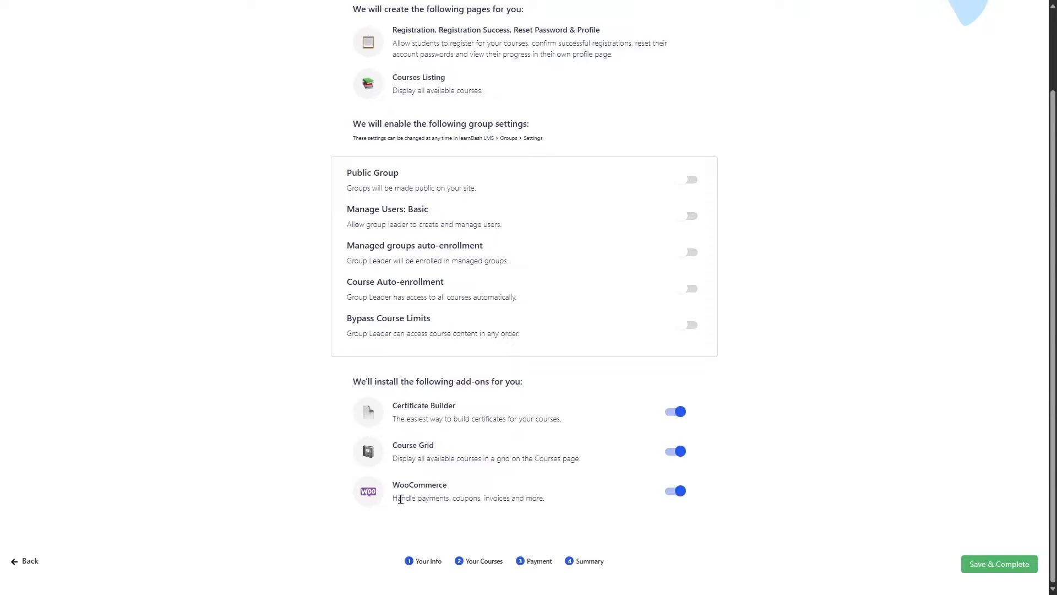
scroll(734, 490, up, 3)
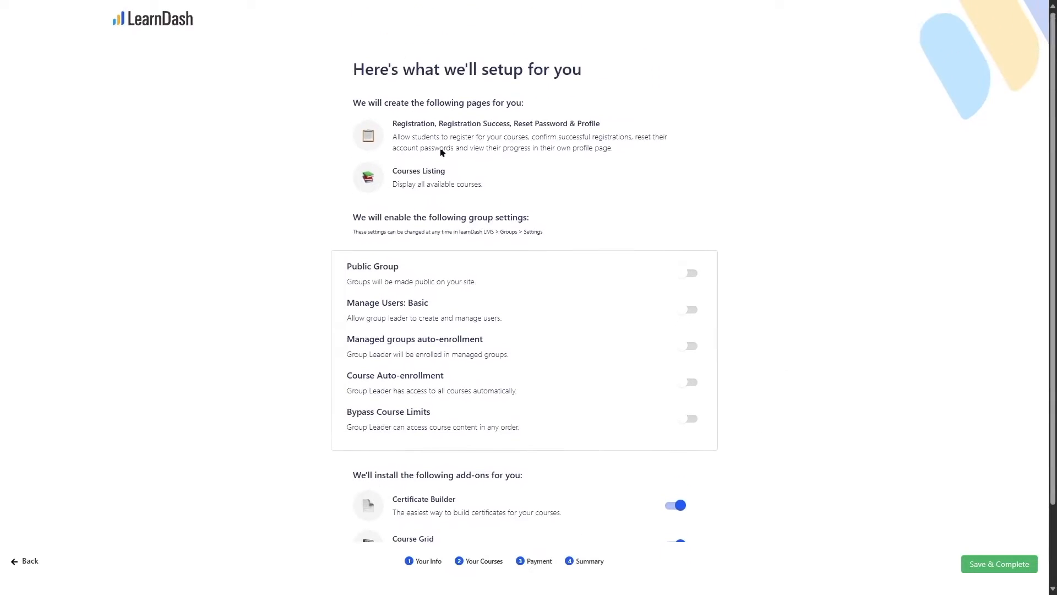
scroll(908, 445, down, 3)
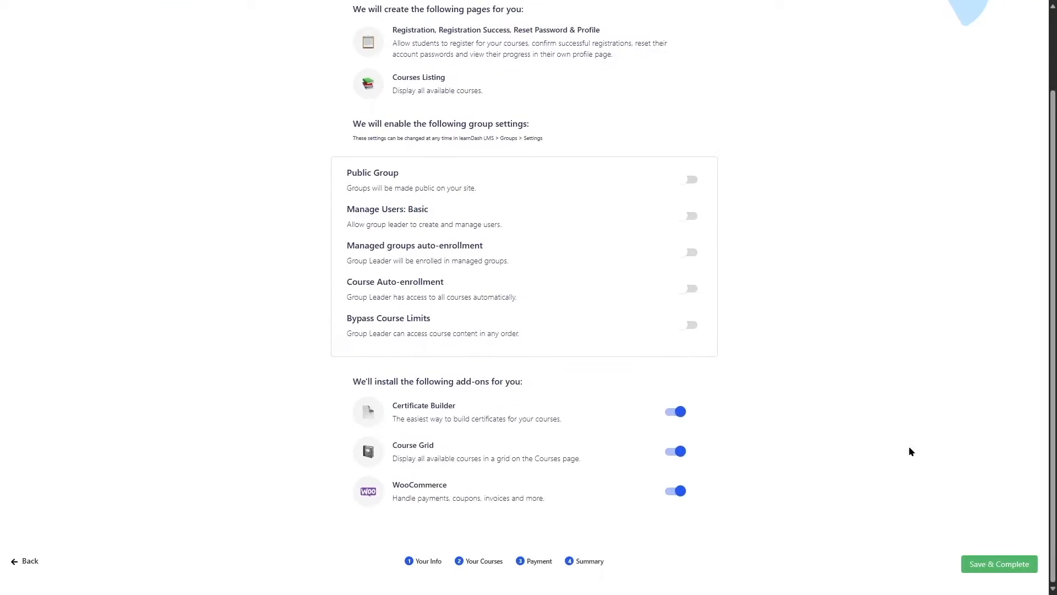
click(984, 567)
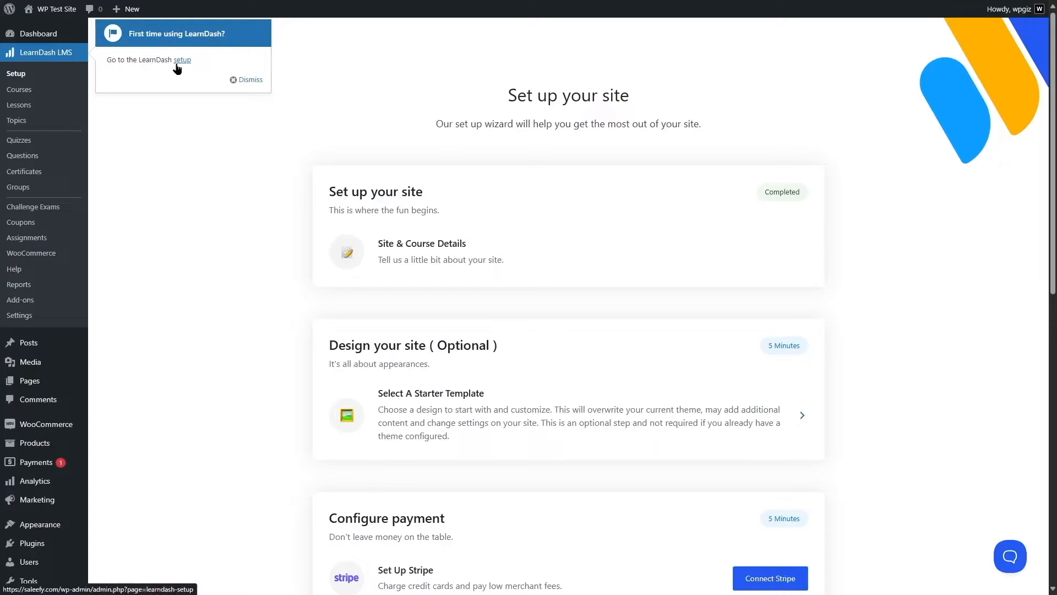
Dismiss the first-time LearnDash notice and look through the setup page's sections
click(251, 81)
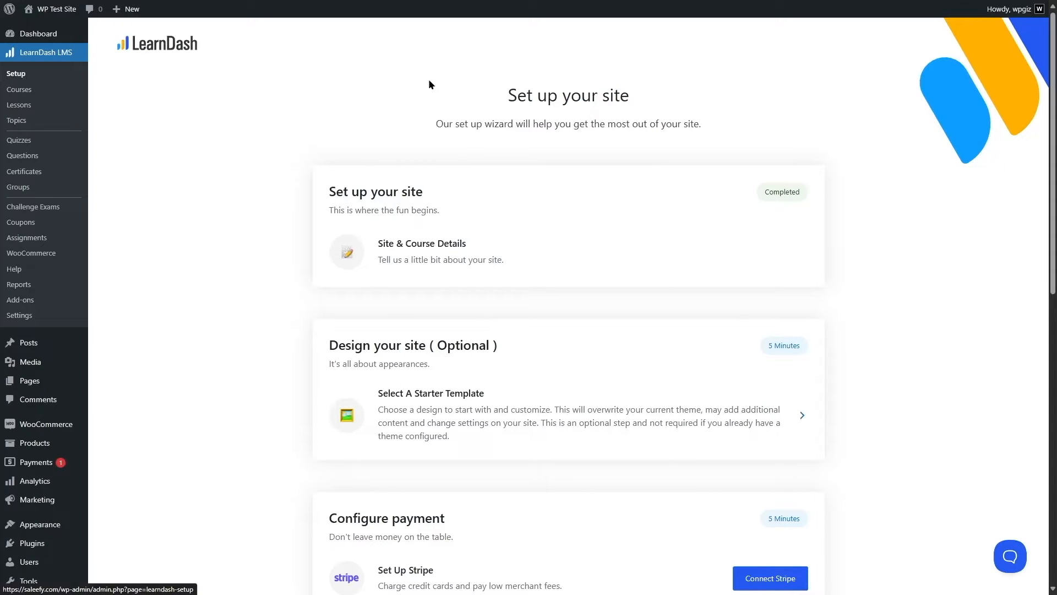
scroll(563, 157, down, 5)
scroll(563, 156, down, 3)
scroll(563, 156, up, 10)
scroll(563, 156, up, 1)
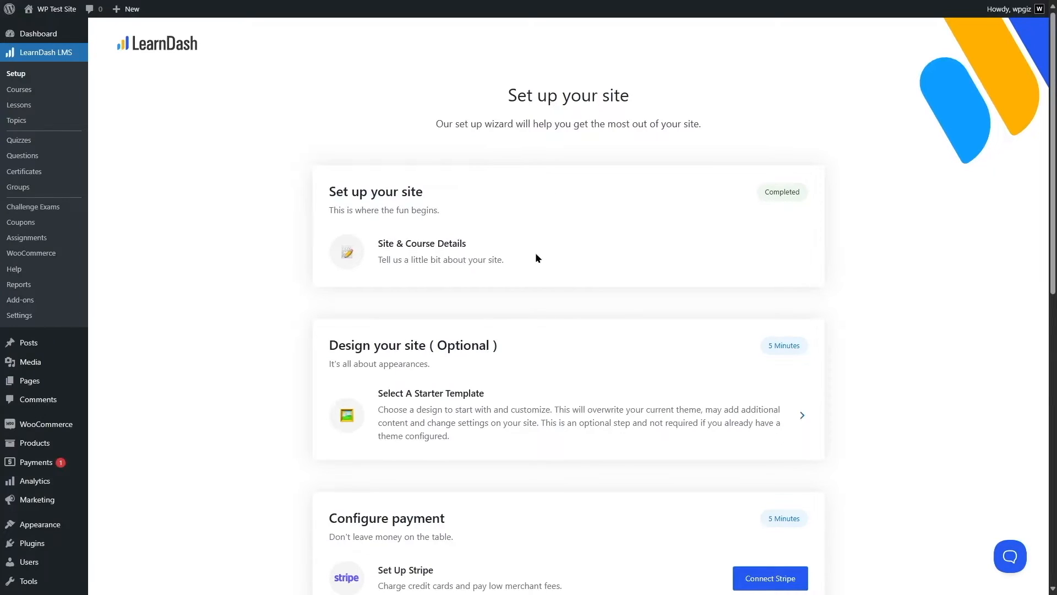
Open the optional starter template selection and exit it back to the LearnDash setup page
scroll(535, 253, down, 2)
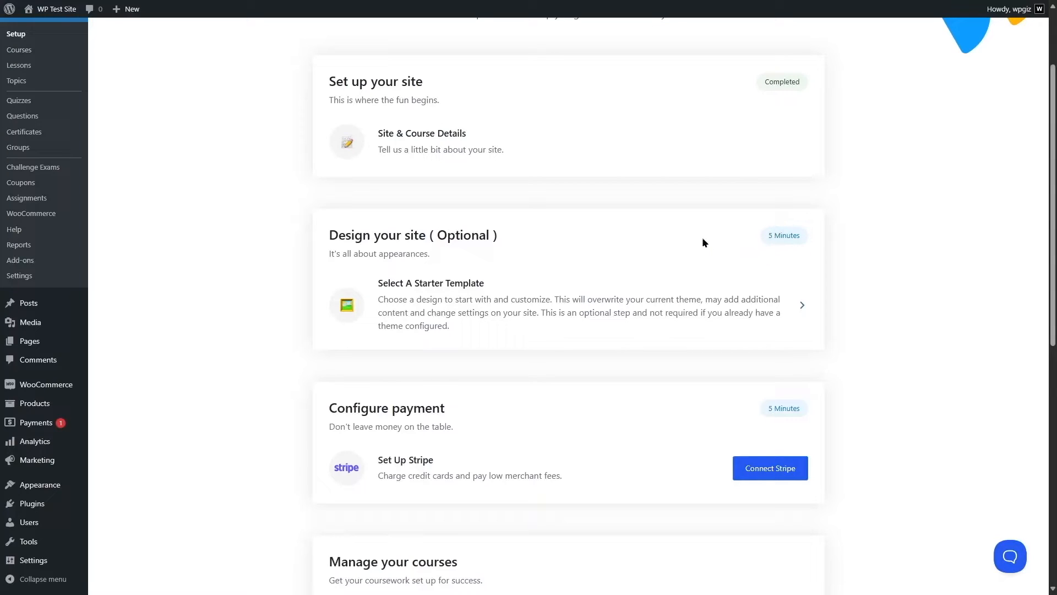
click(803, 306)
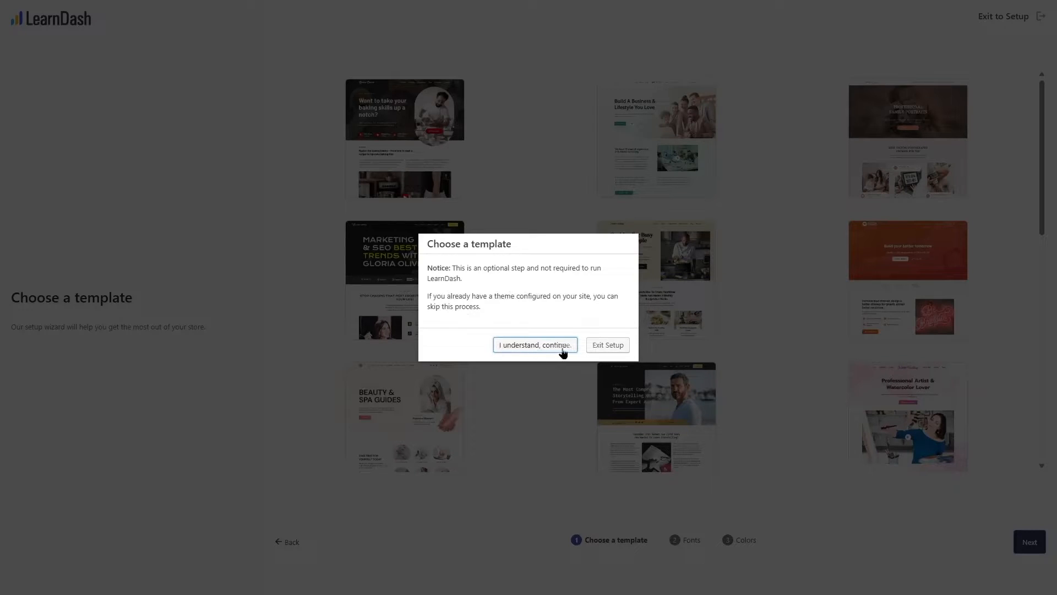
click(613, 348)
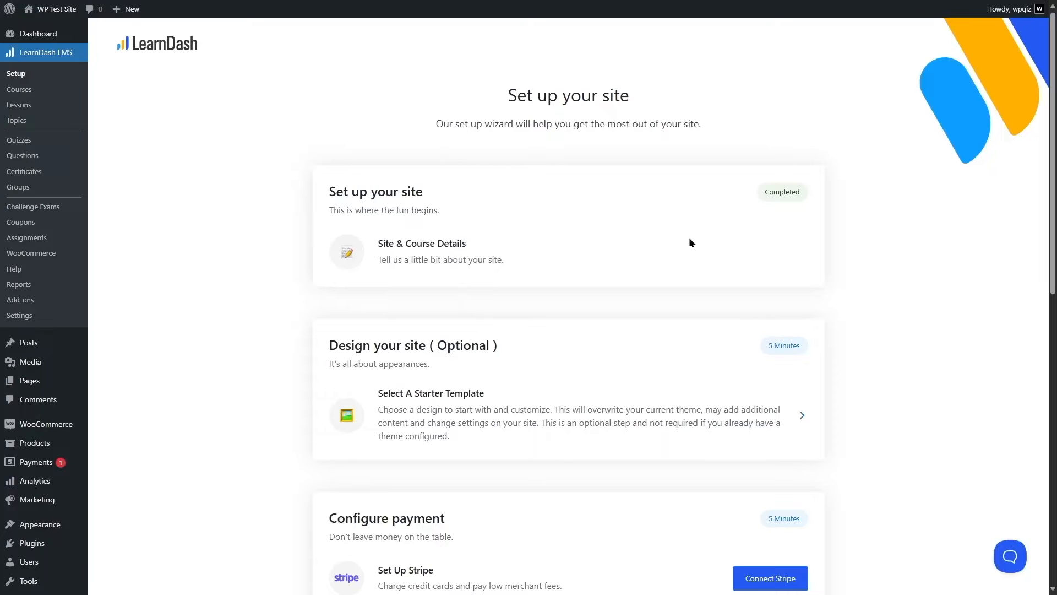
scroll(898, 272, down, 2)
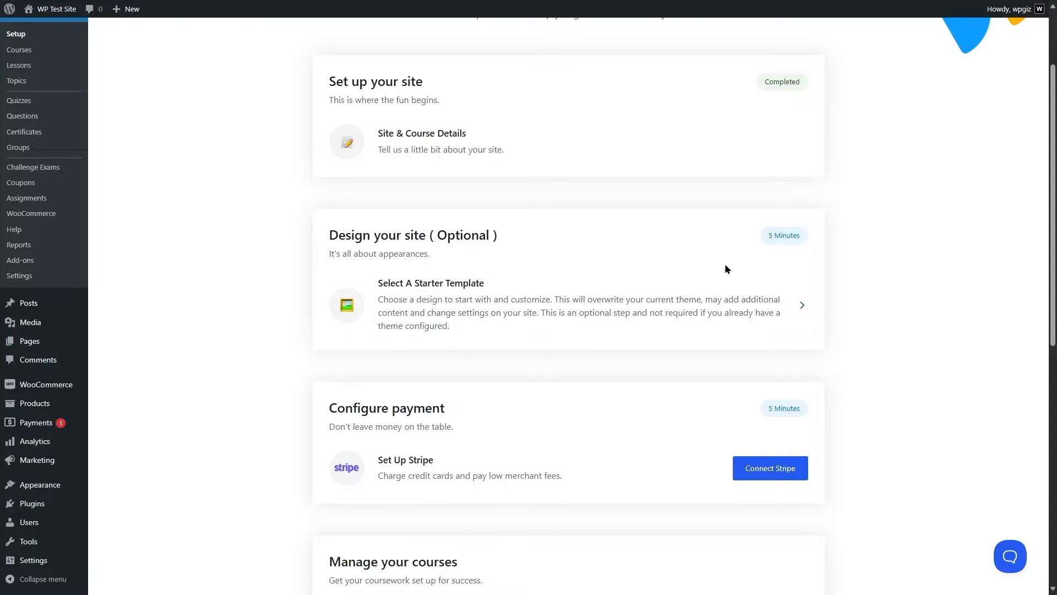
scroll(725, 265, up, 2)
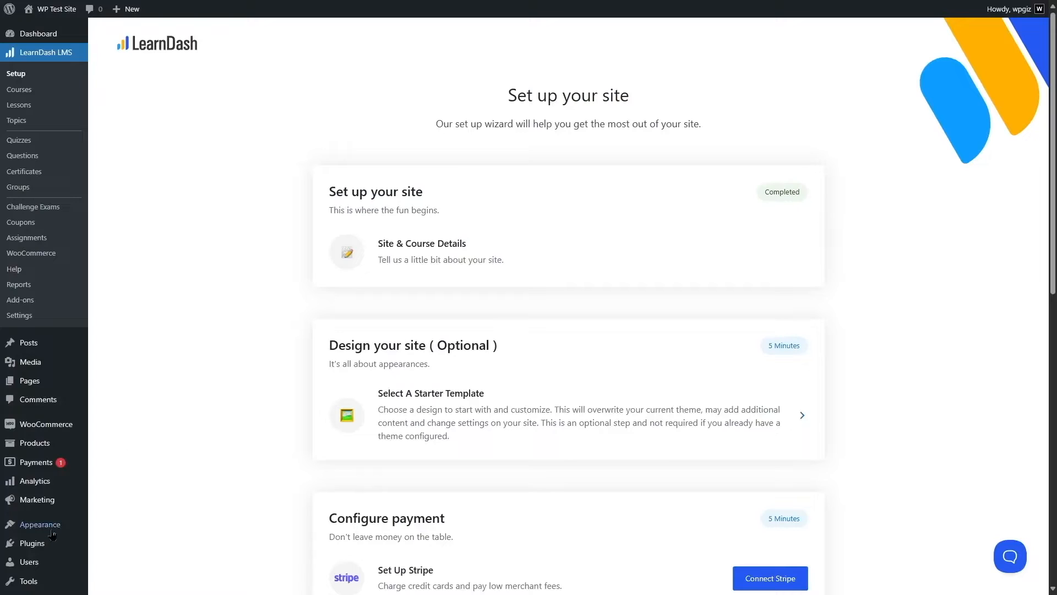
Add the Kadence theme from the popular WordPress themes and activate it on the site
mouse_move(51, 532)
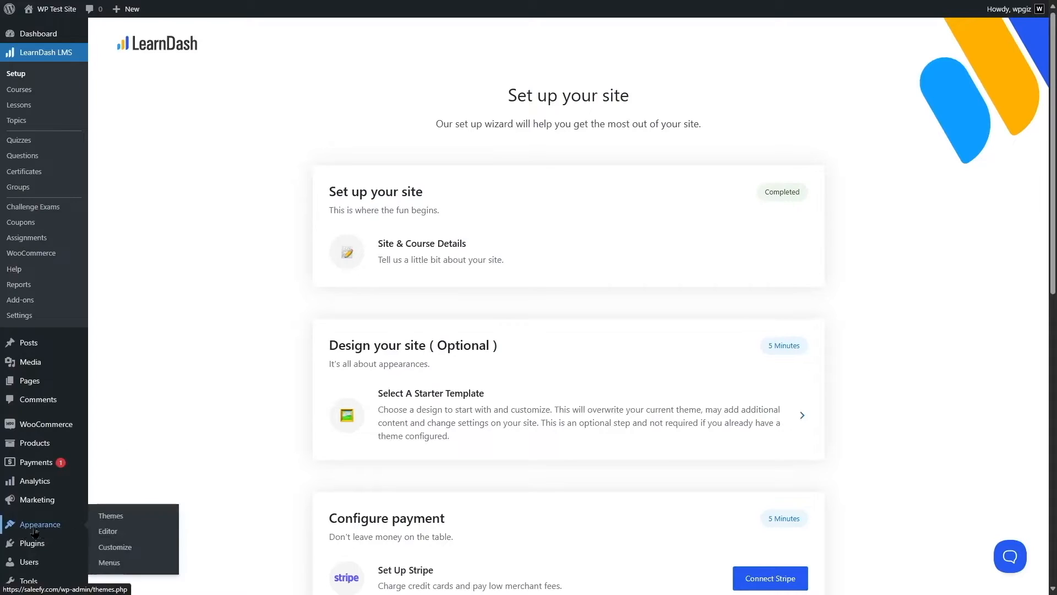
click(110, 518)
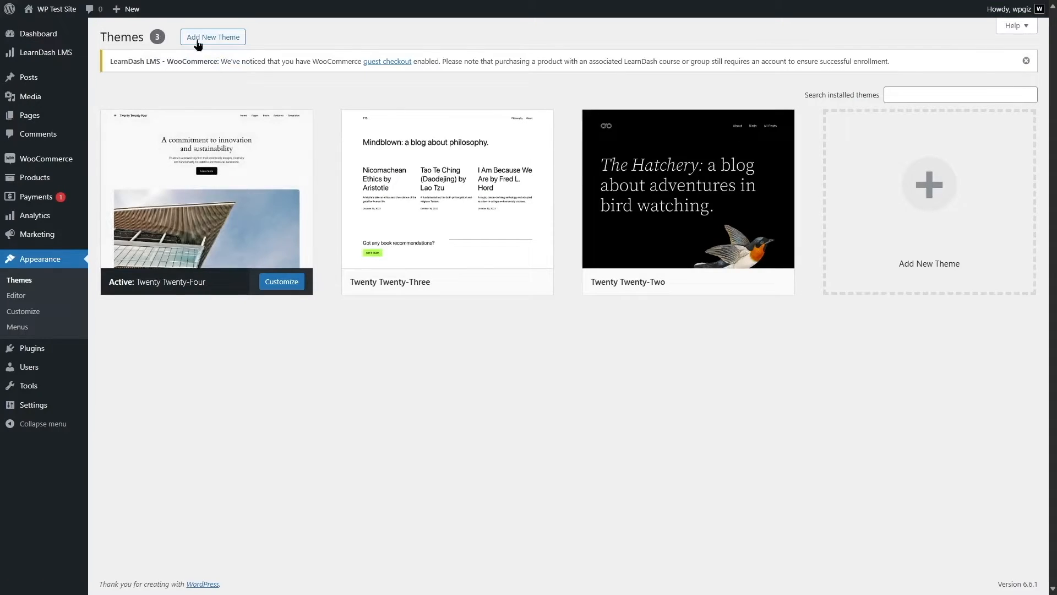
click(215, 39)
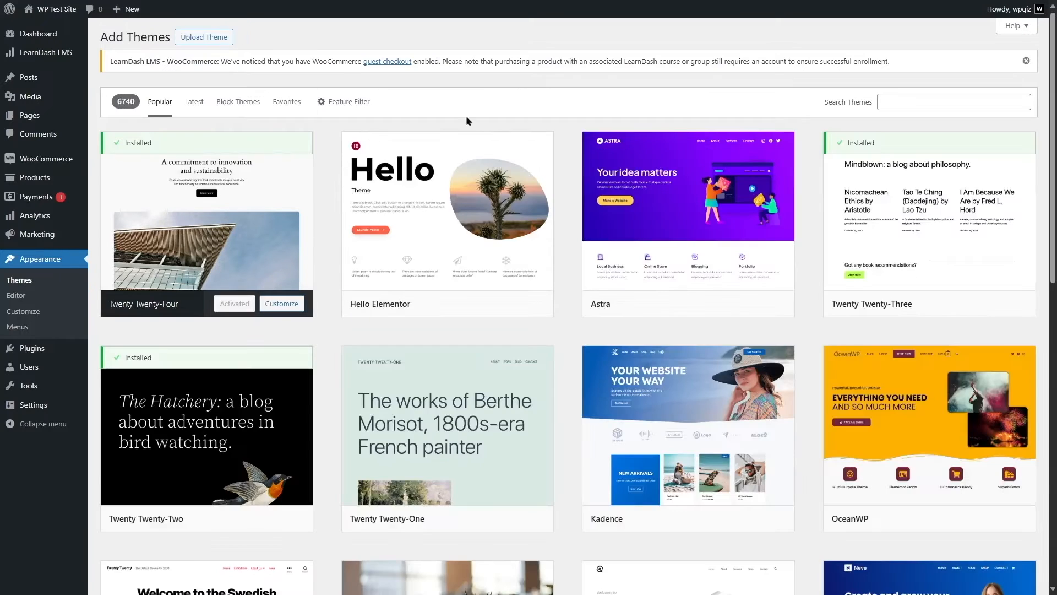
mouse_move(628, 408)
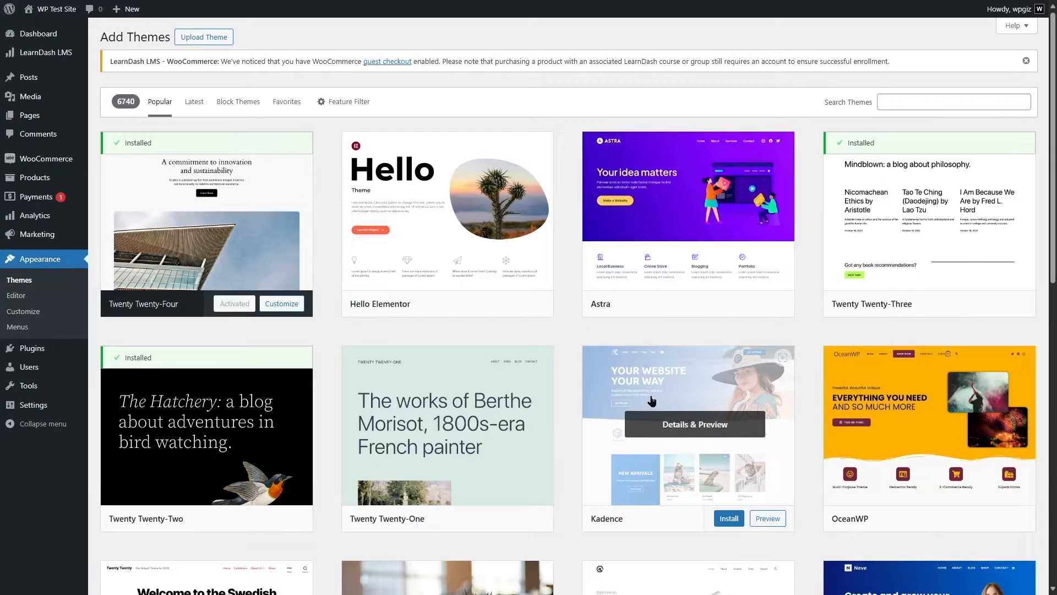
click(892, 98)
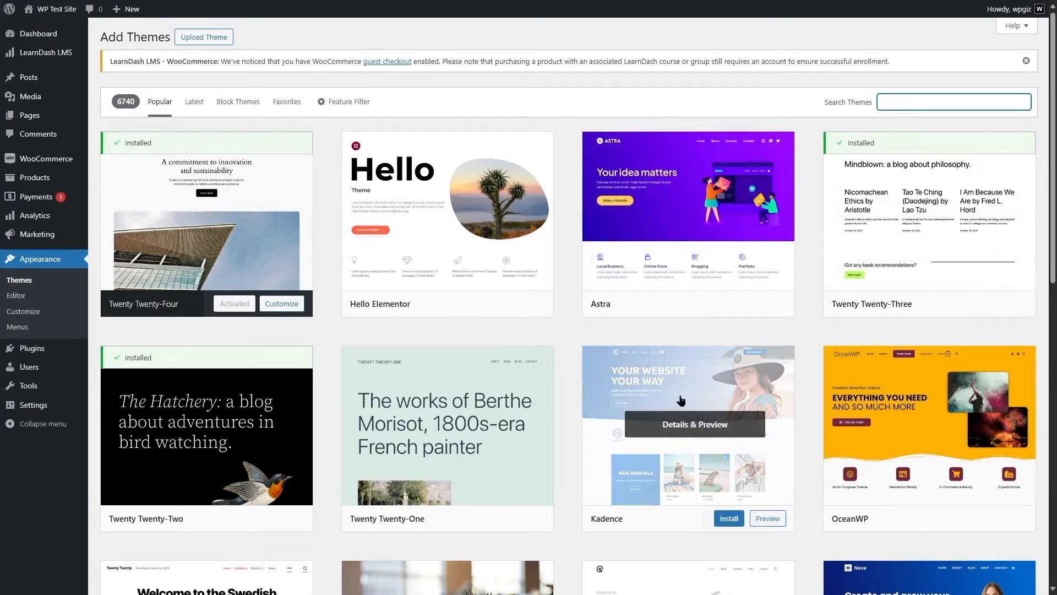
click(726, 521)
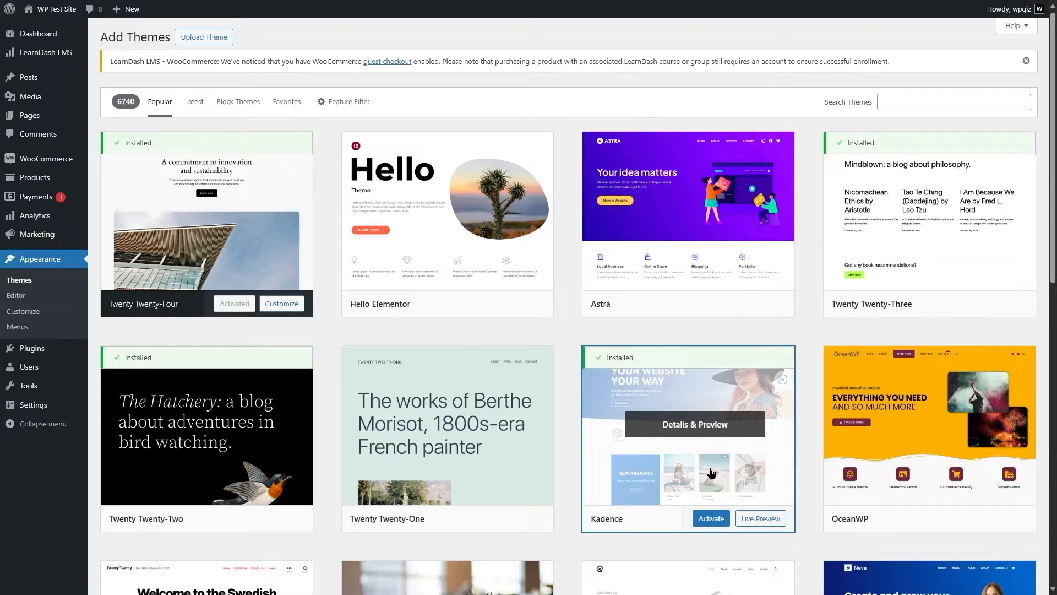
click(713, 523)
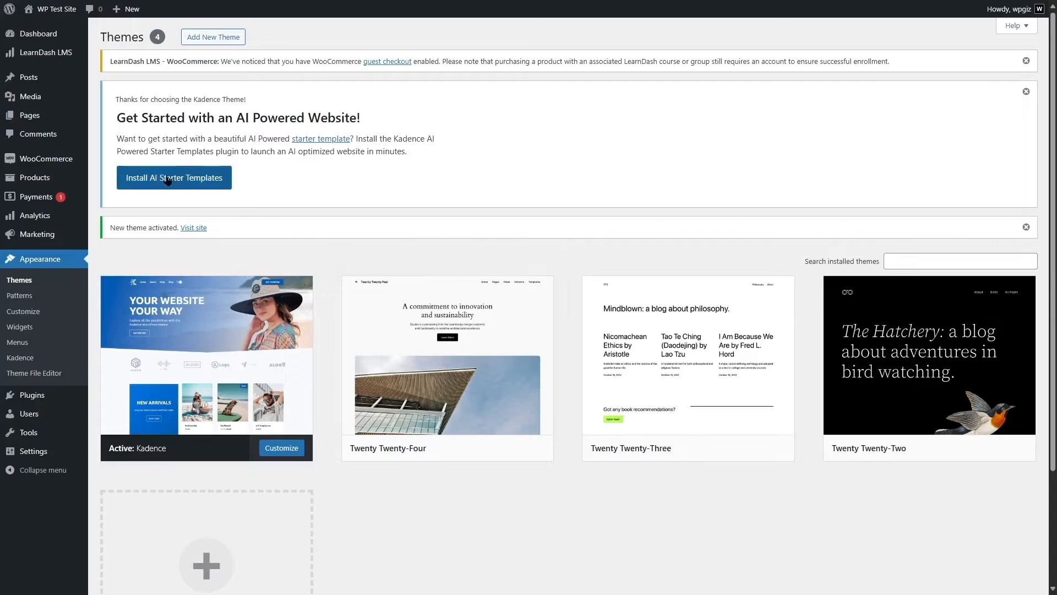
Install the Kadence AI Starter Templates plugin and open its classic starter templates for the Block Editor
click(184, 187)
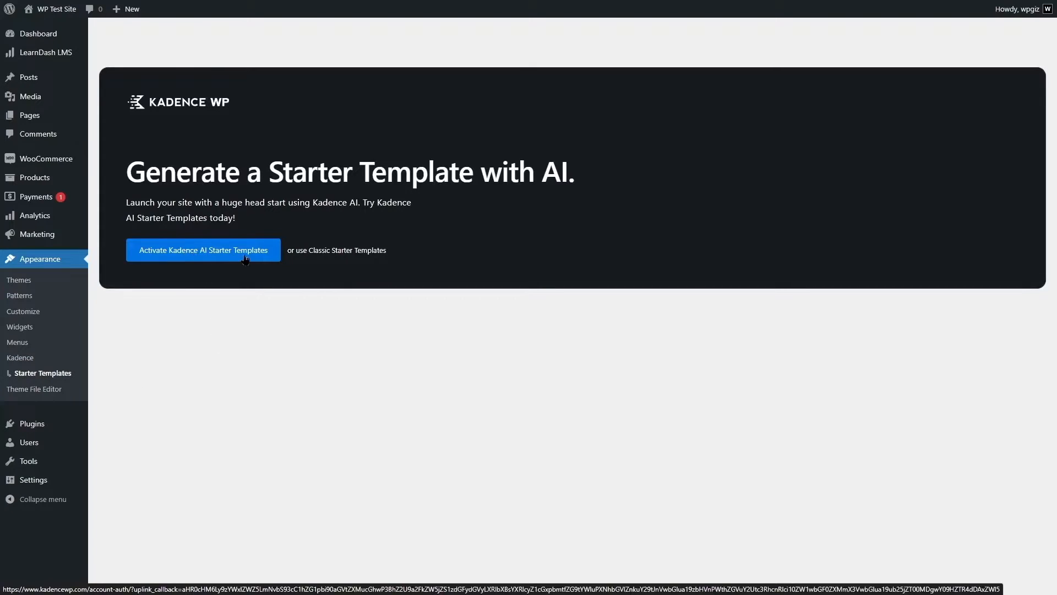
click(362, 251)
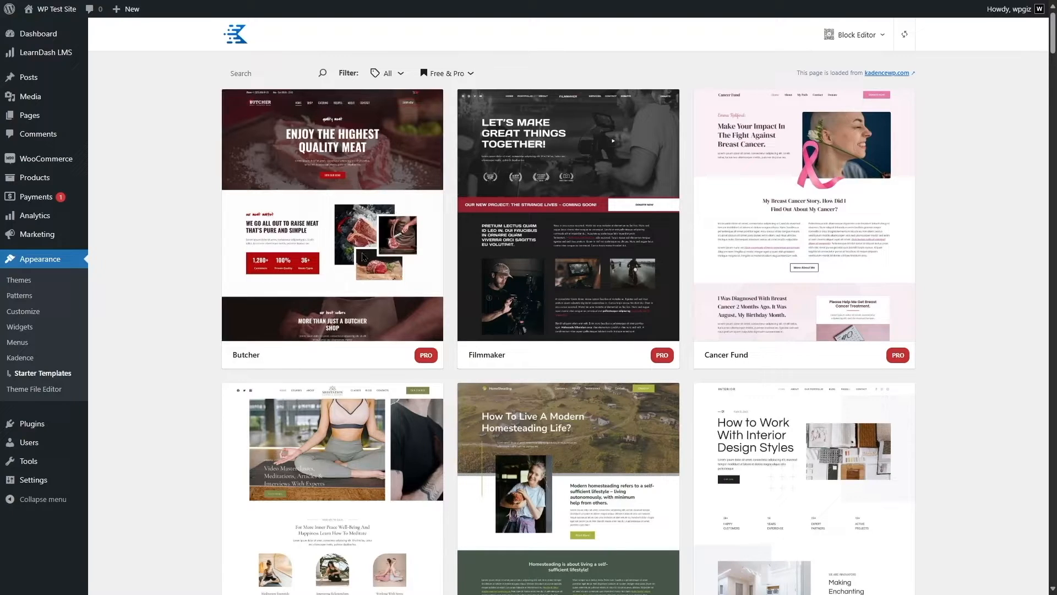
click(885, 39)
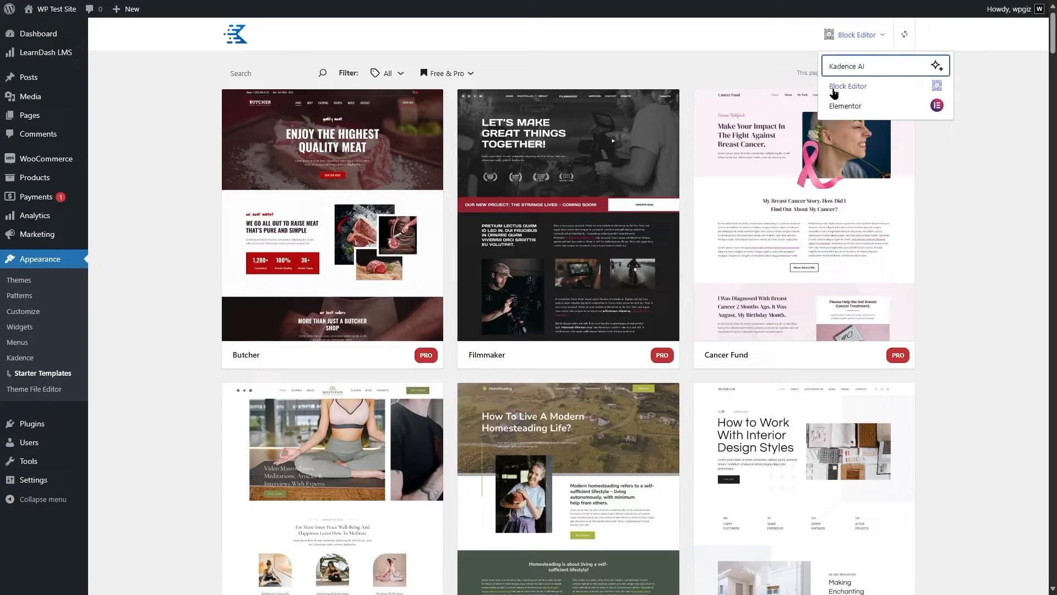
click(882, 90)
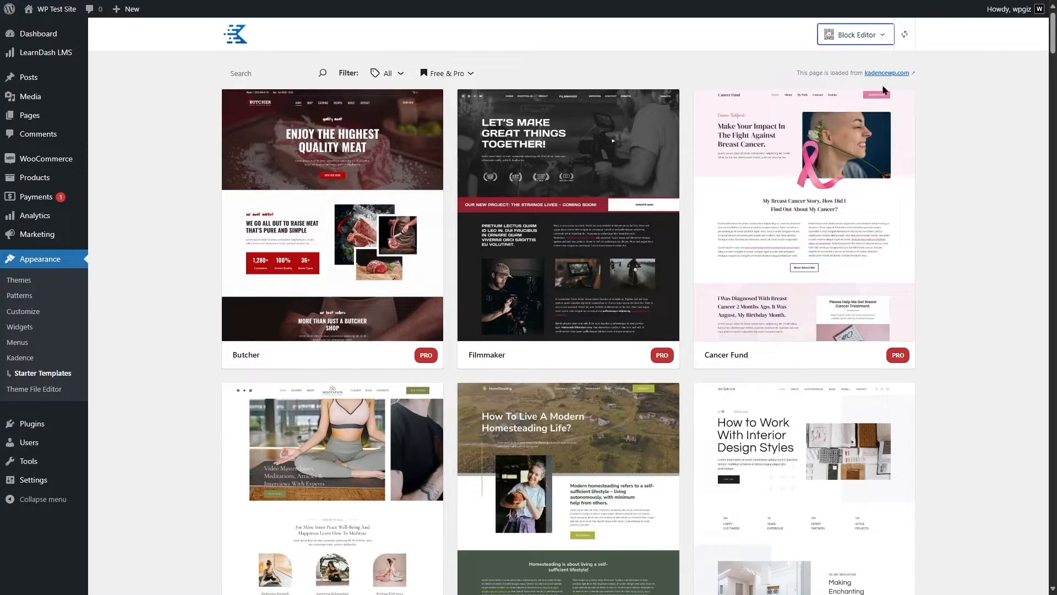
click(862, 36)
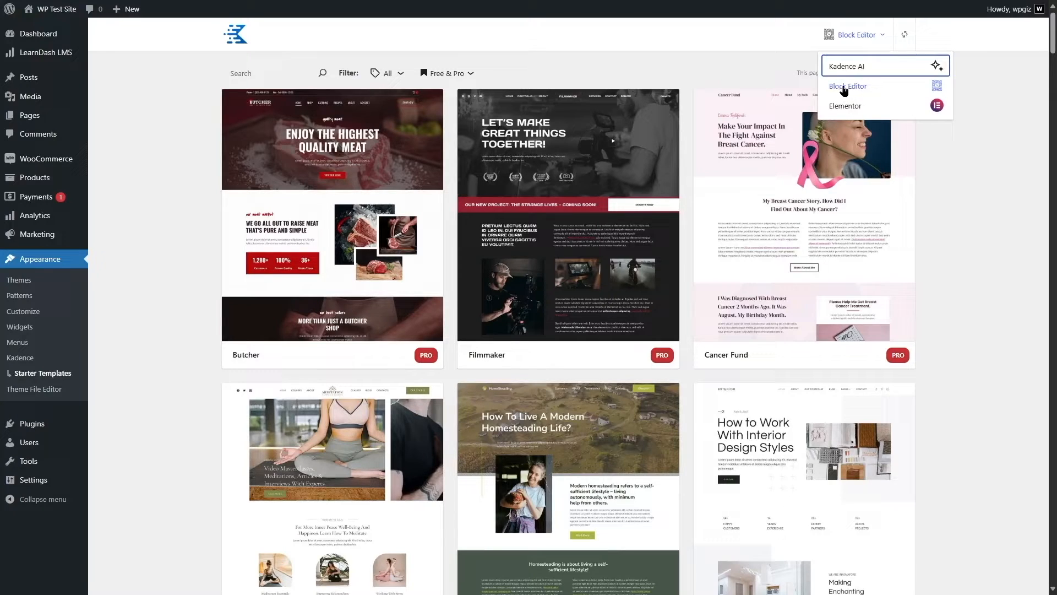
click(845, 90)
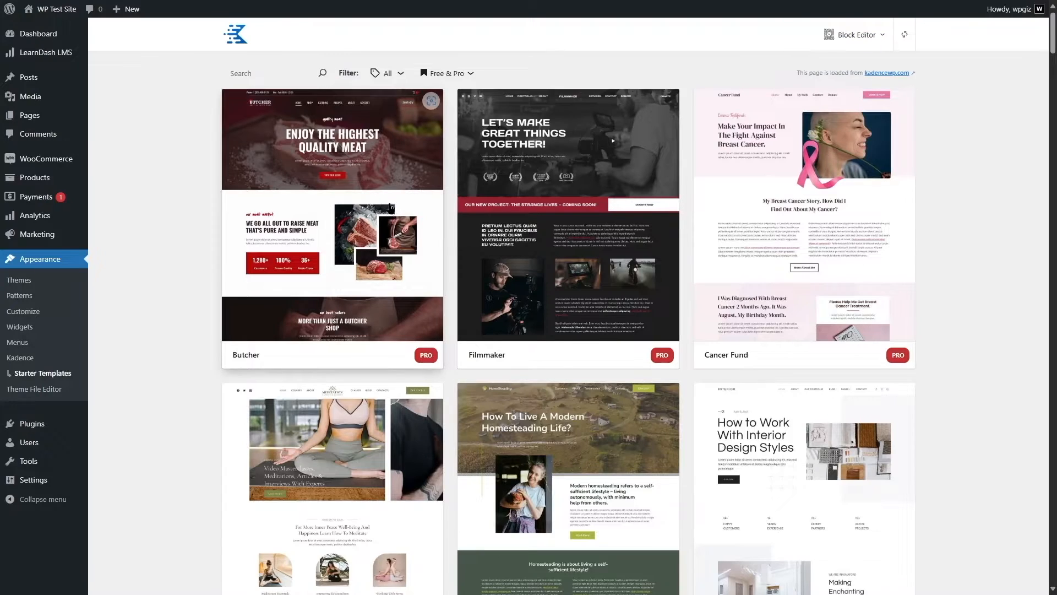
Filter the Kadence starter templates to Free Only
scroll(388, 204, down, 3)
scroll(388, 204, up, 3)
click(399, 74)
click(460, 74)
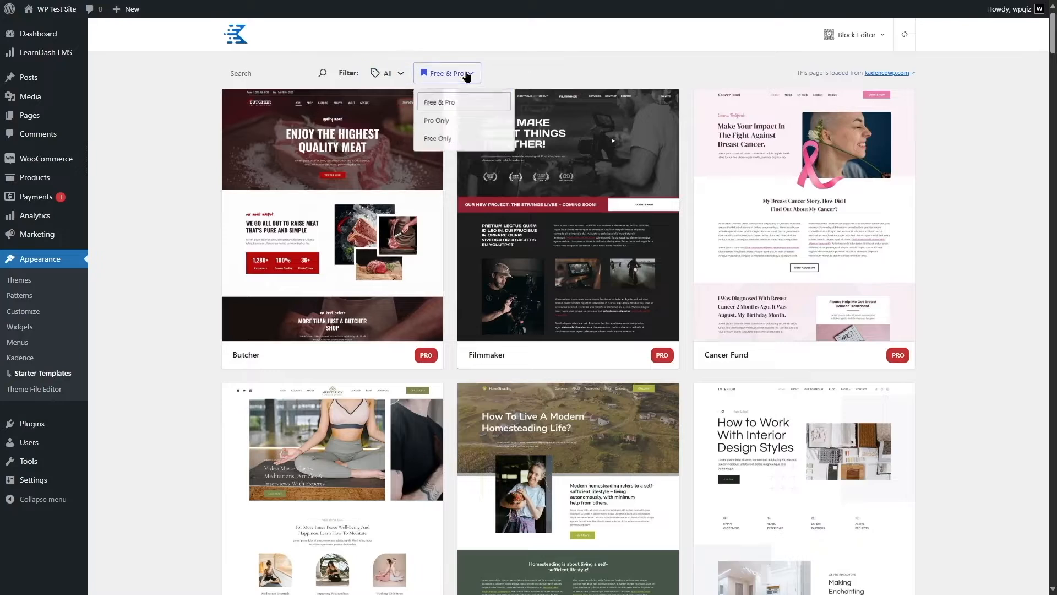
click(440, 145)
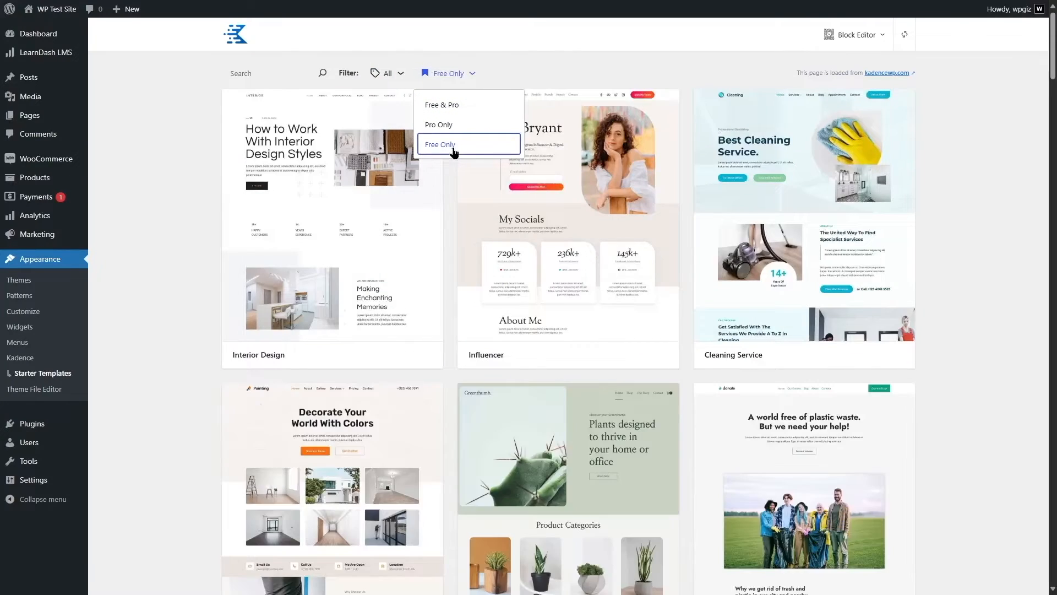
Filter the free starter templates to the Course category
click(398, 74)
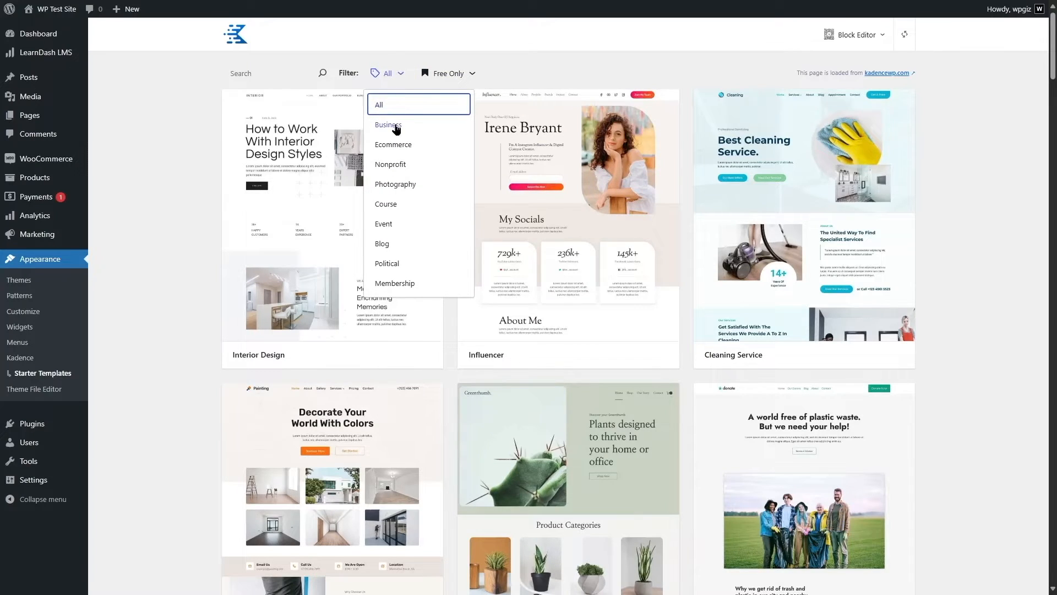
click(385, 204)
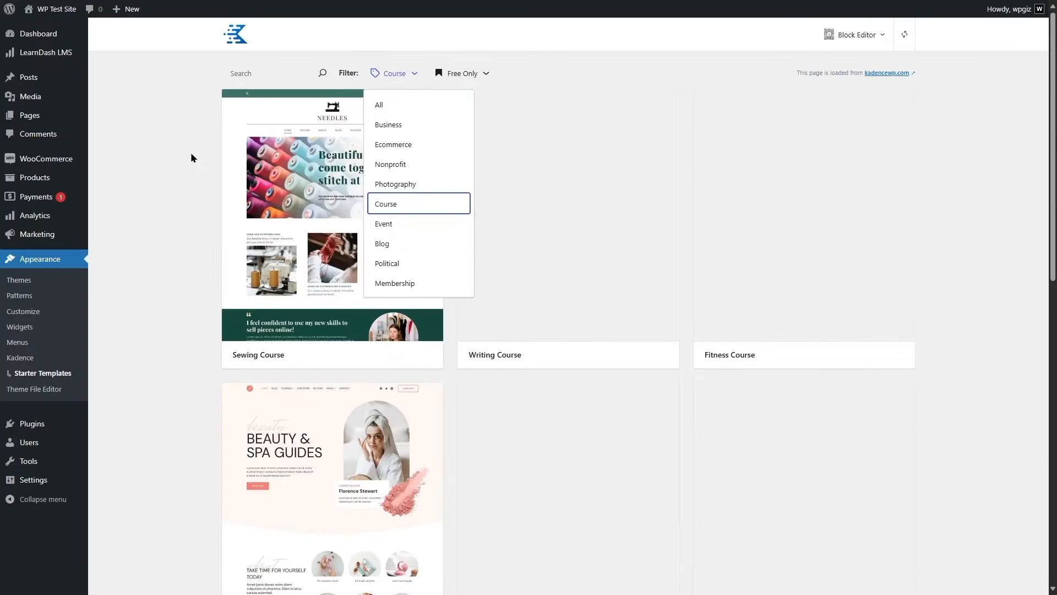
click(193, 117)
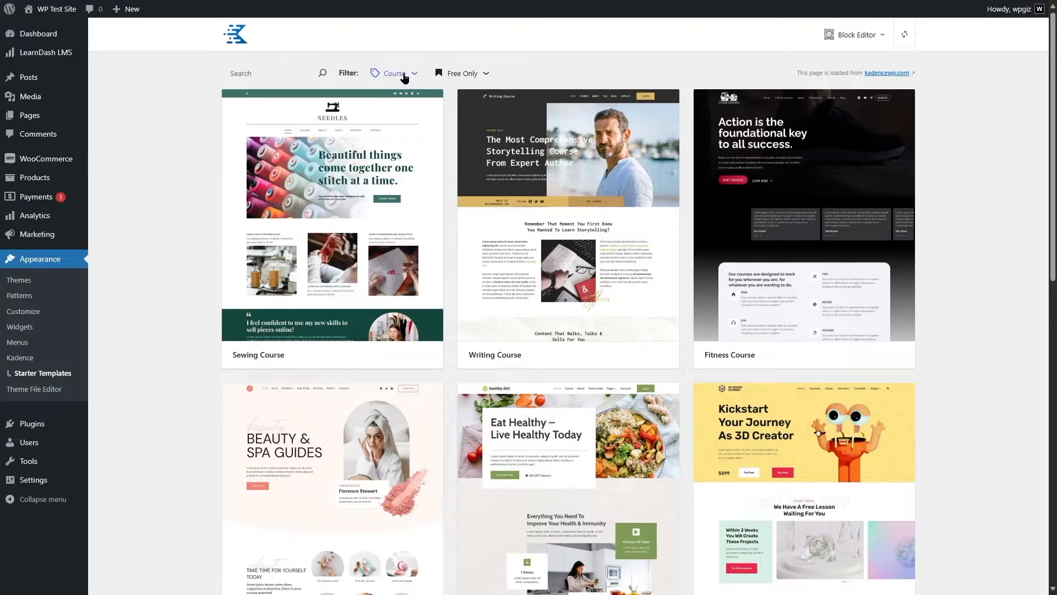
Browse the free course templates and open the Business Courses starter template for styling
scroll(795, 236, down, 4)
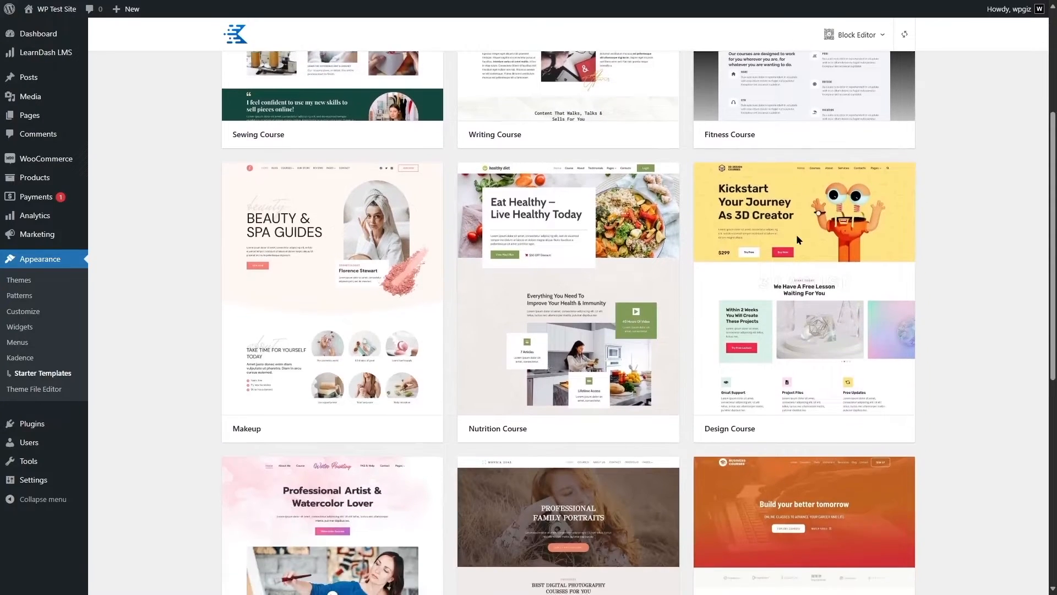
scroll(798, 239, down, 5)
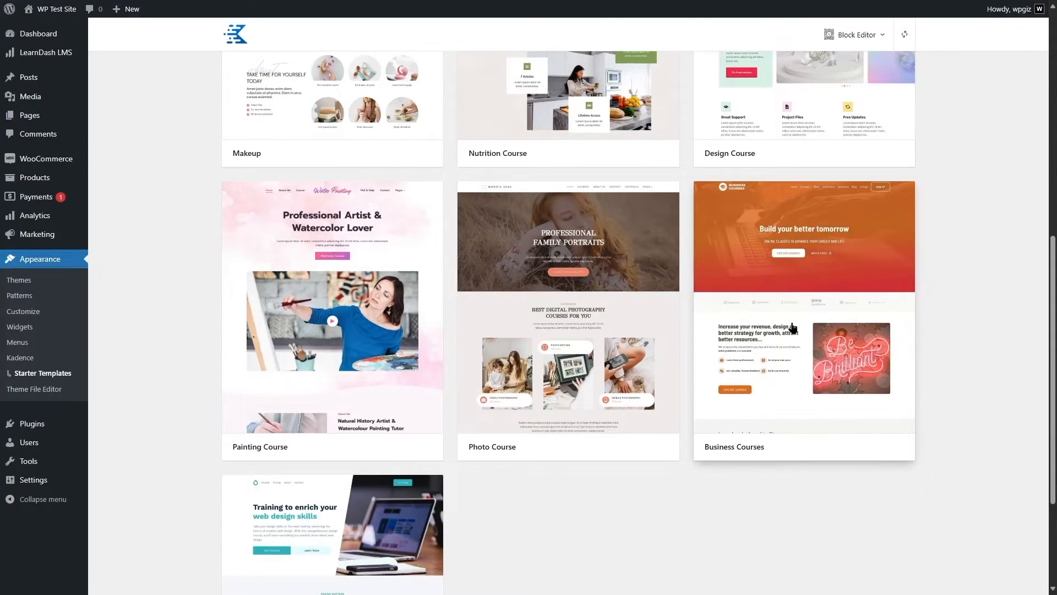
scroll(782, 319, down, 3)
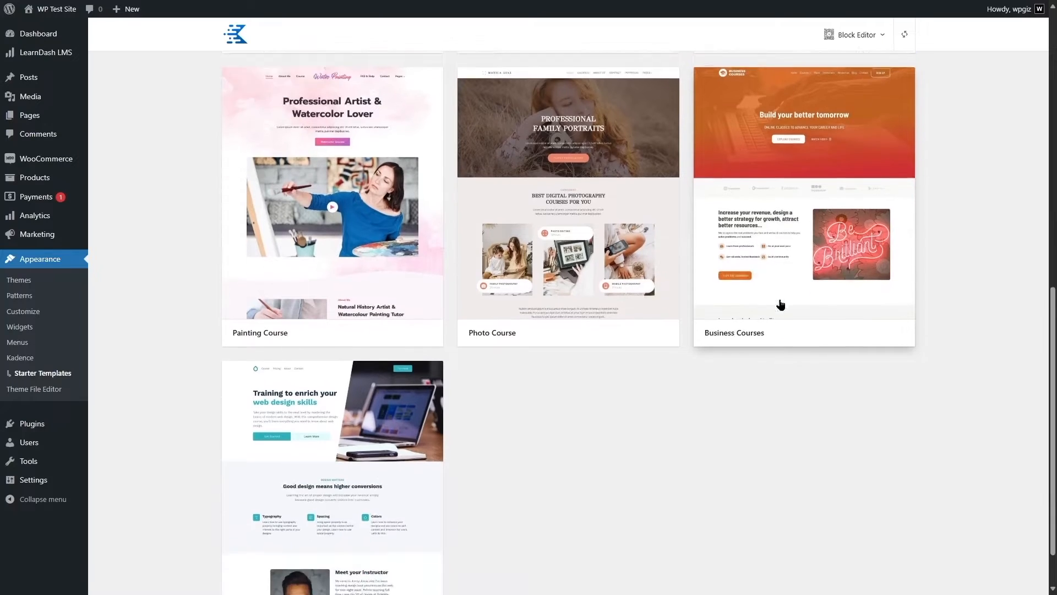
scroll(440, 424, up, 1)
scroll(411, 433, up, 2)
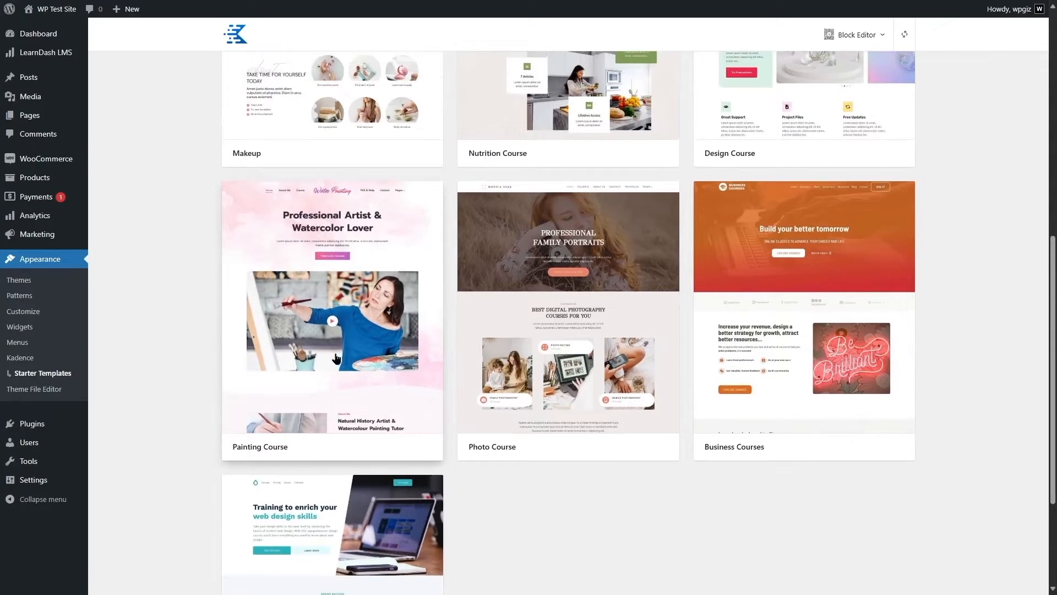
scroll(378, 362, down, 3)
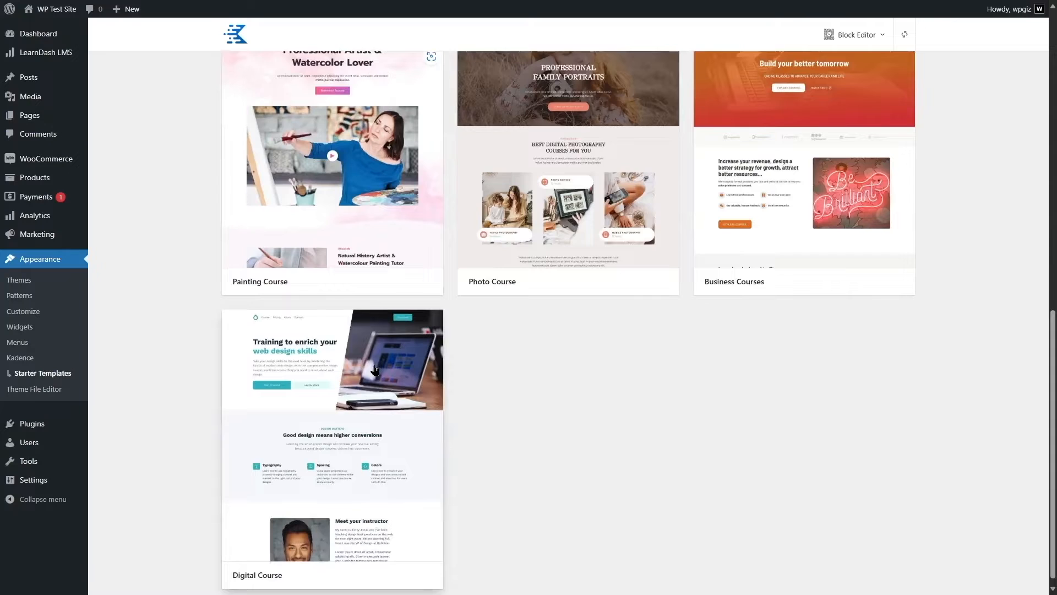
scroll(817, 273, up, 3)
click(829, 283)
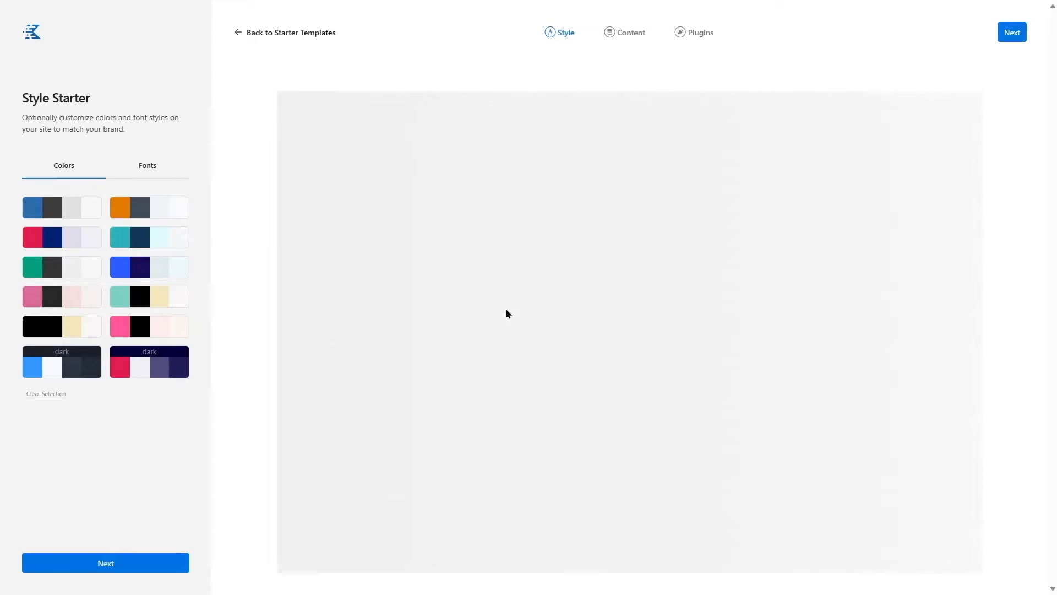
Examine the Business Courses homepage preview from the hero section through the course list and testimonials
scroll(885, 167, down, 8)
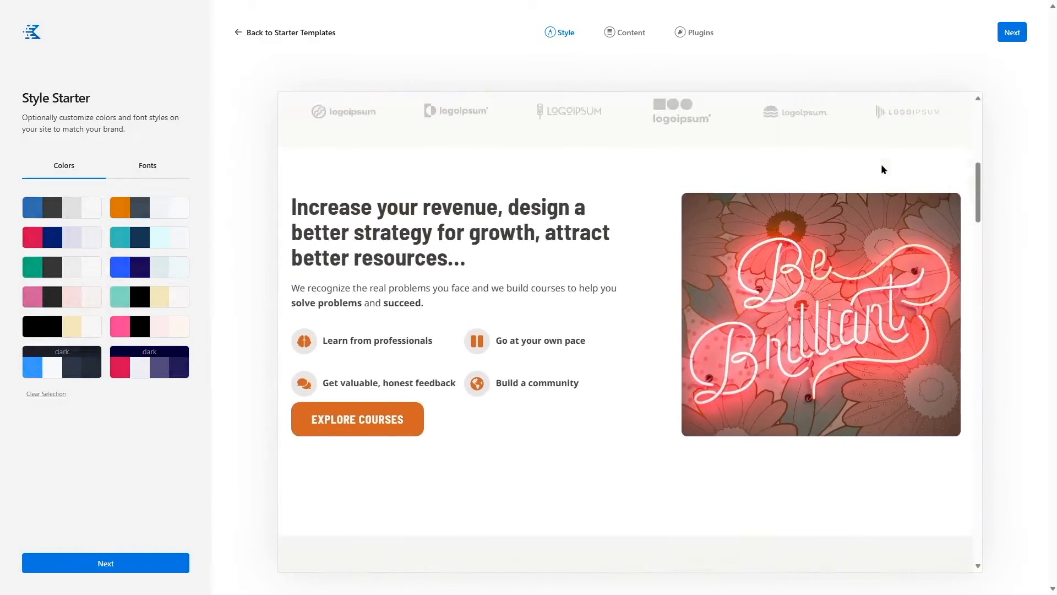
scroll(881, 168, down, 10)
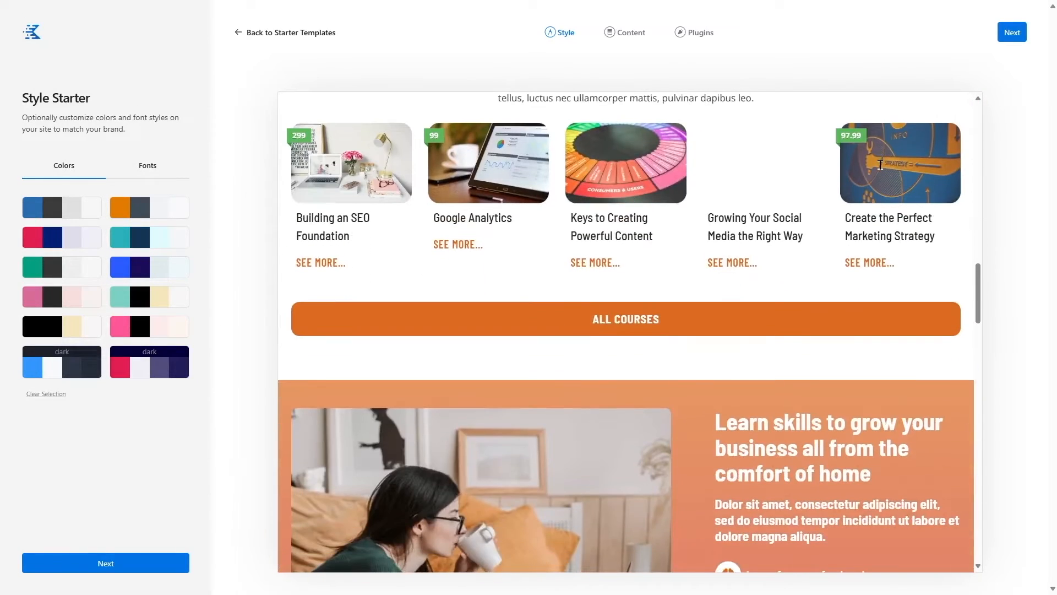
scroll(880, 165, down, 10)
scroll(881, 165, down, 10)
scroll(880, 164, up, 10)
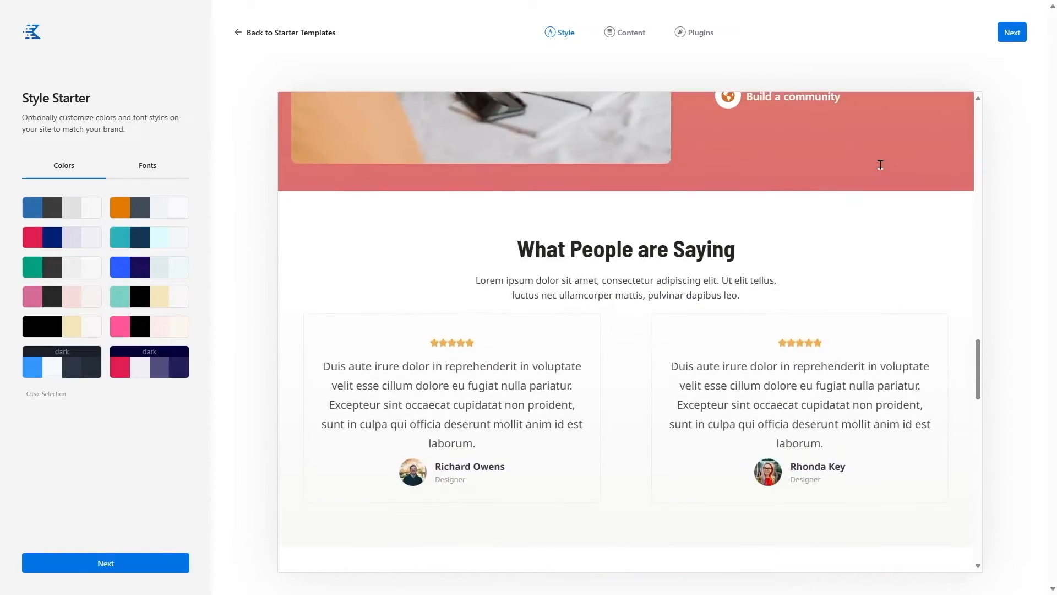
scroll(881, 165, up, 15)
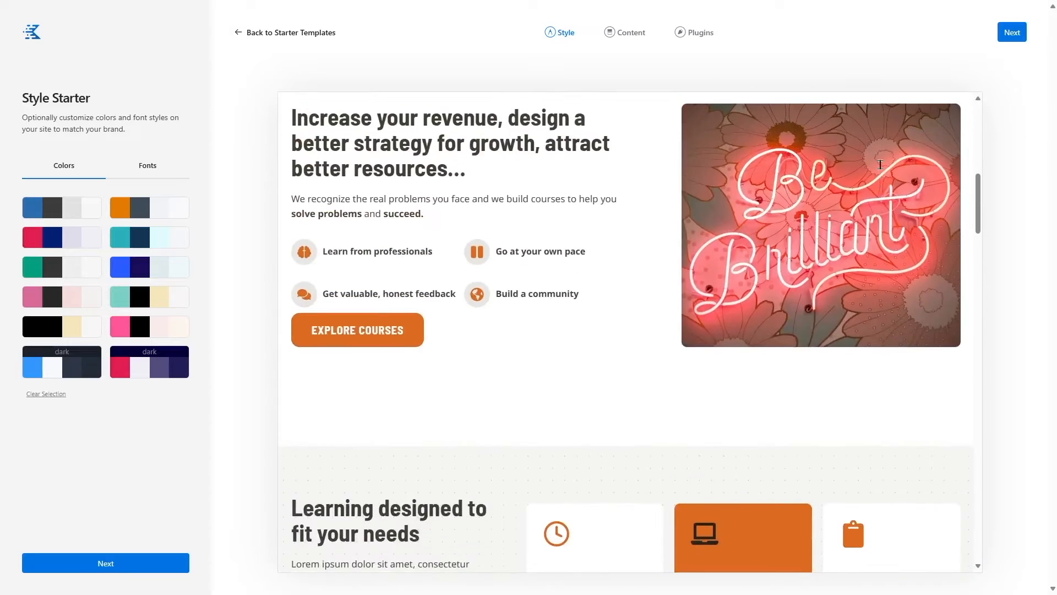
scroll(881, 164, up, 10)
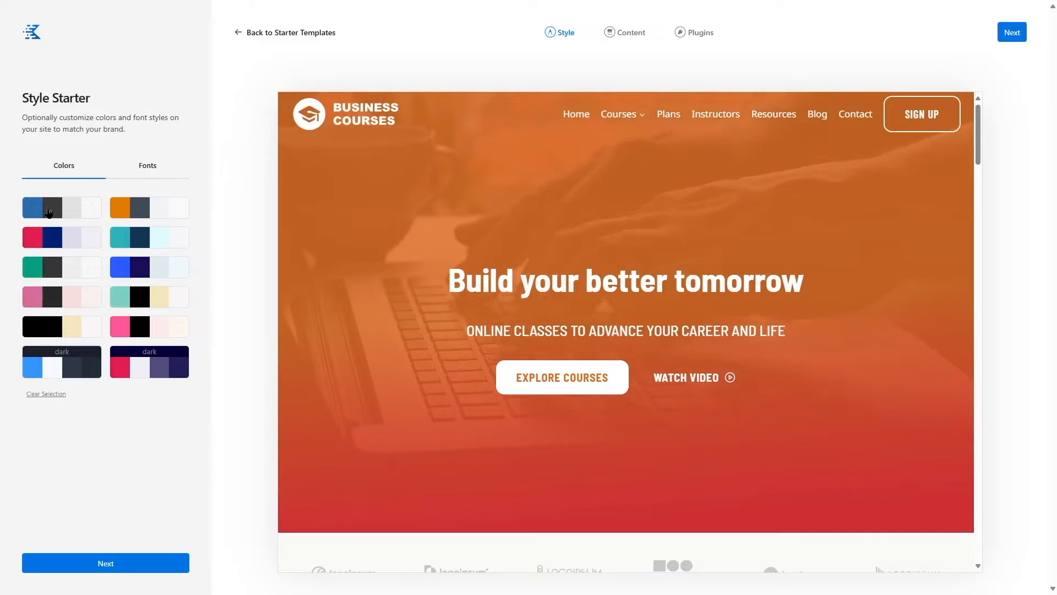
Try the blue-and-grey, red-and-navy, and bright-blue-and-purple color palettes on the template's homepage preview
click(70, 214)
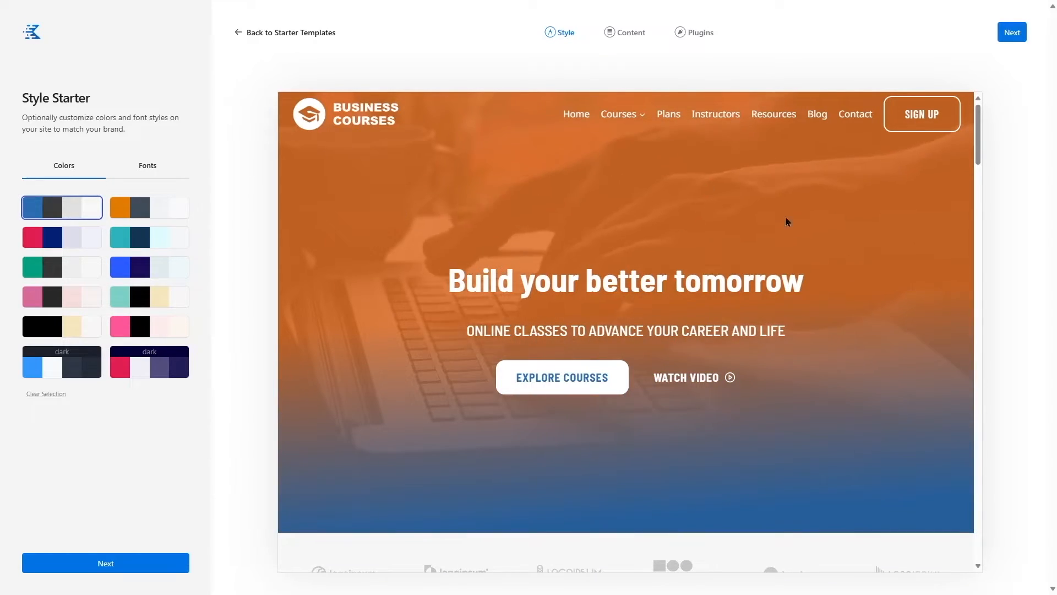
scroll(788, 222, down, 8)
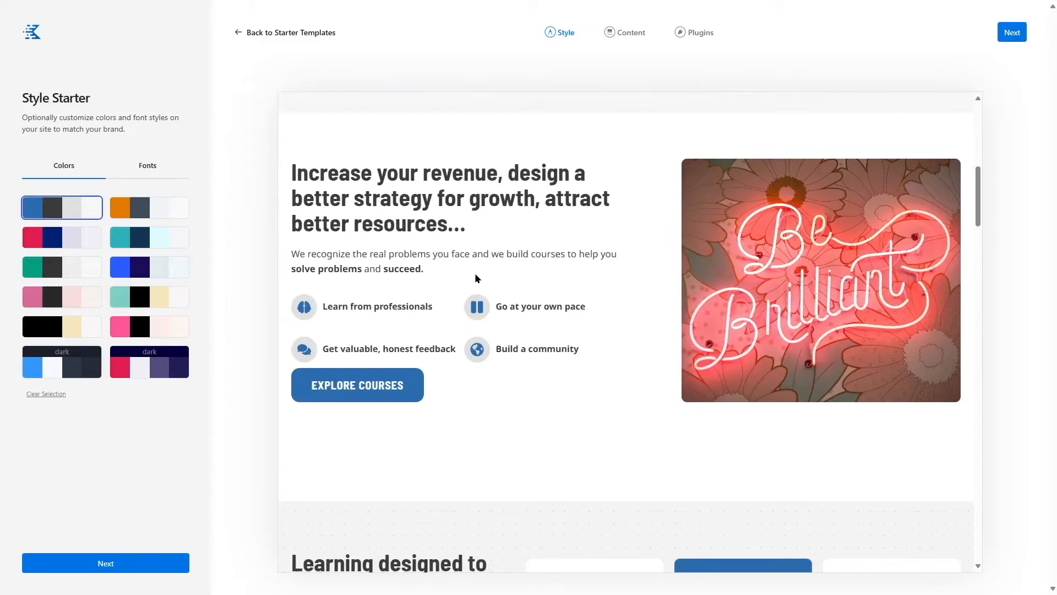
scroll(475, 272, down, 10)
scroll(474, 272, up, 10)
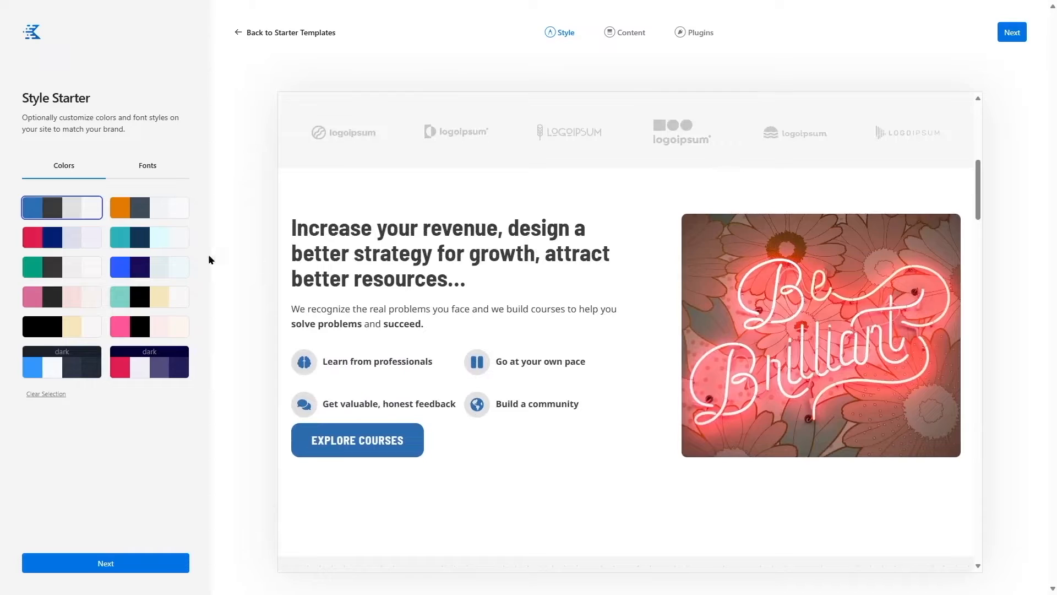
click(49, 238)
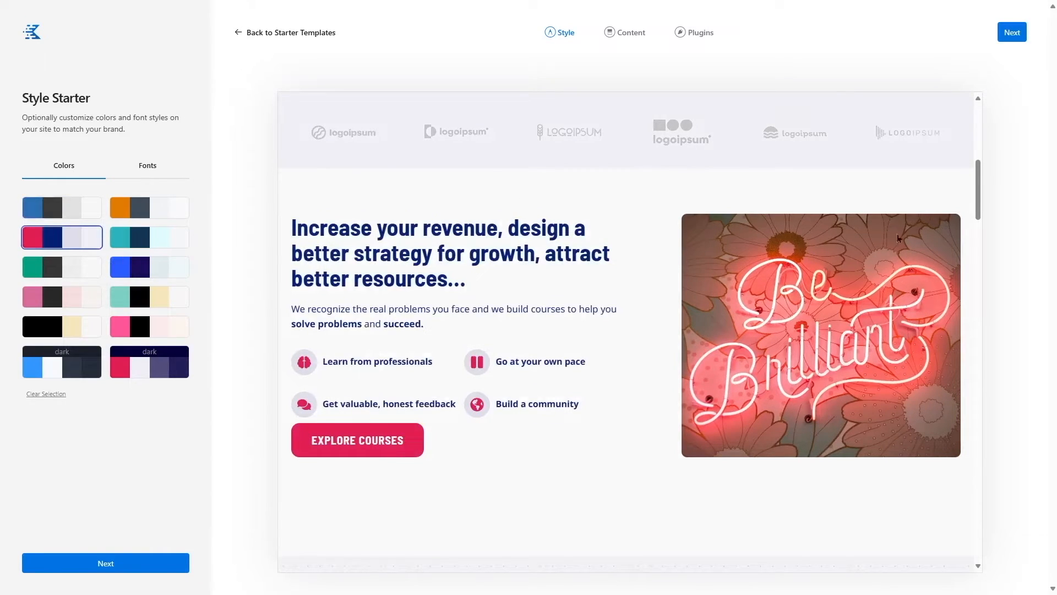
scroll(487, 389, up, 5)
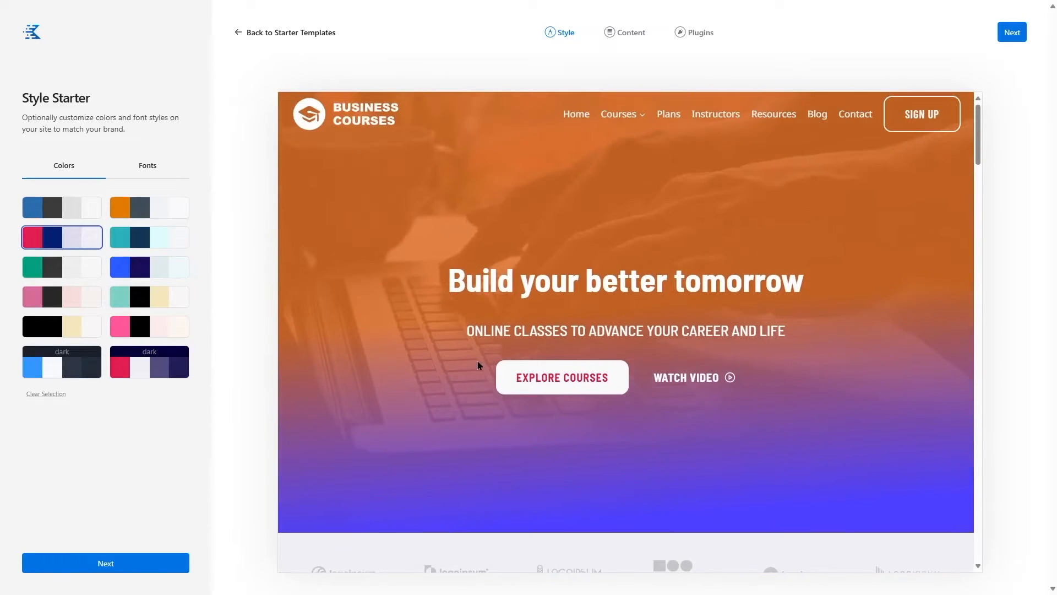
scroll(424, 302, down, 4)
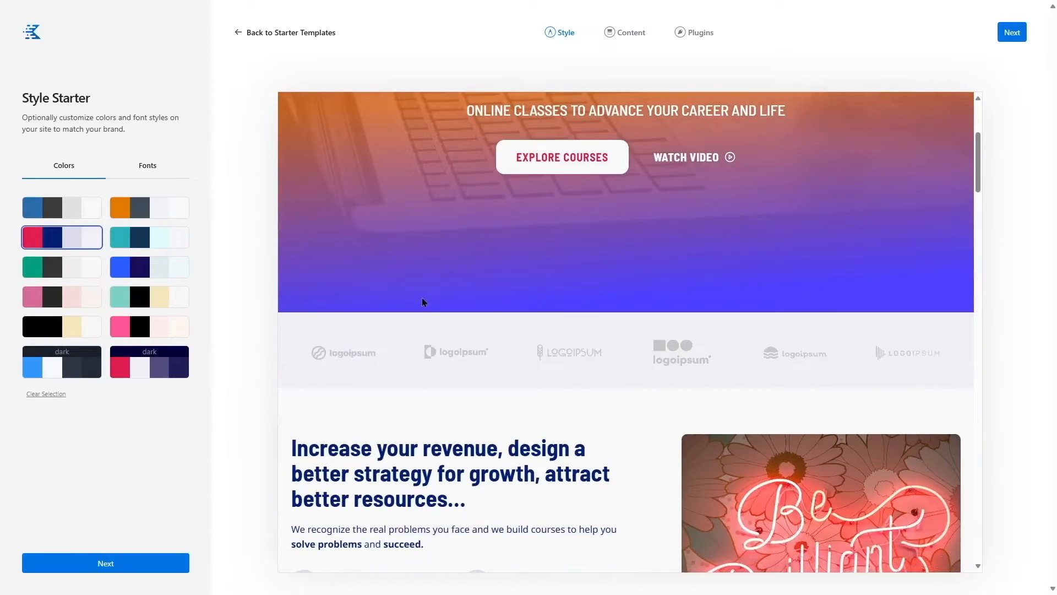
click(172, 268)
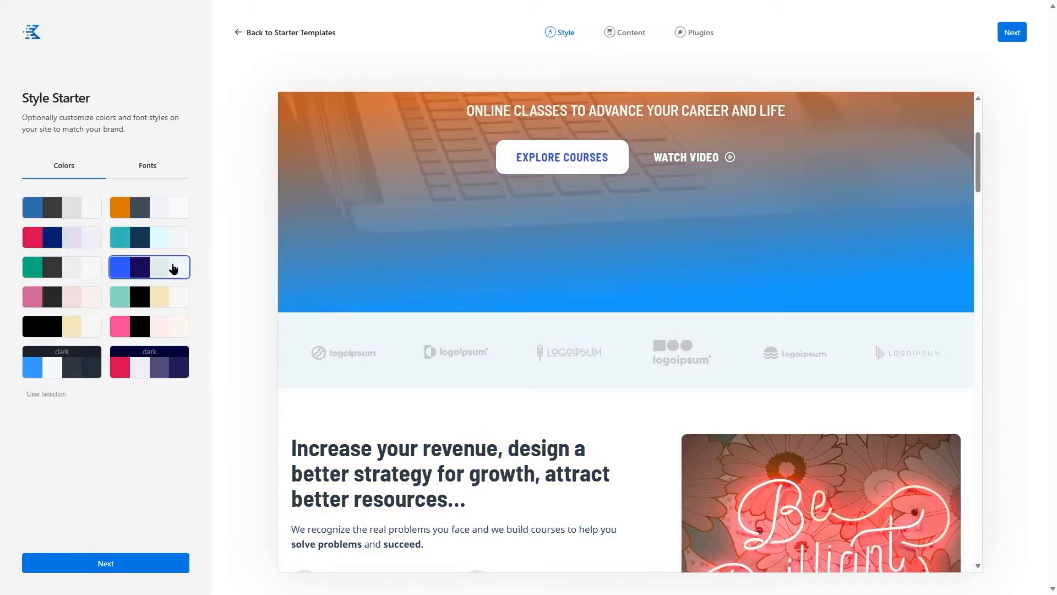
scroll(444, 366, down, 5)
scroll(445, 367, up, 5)
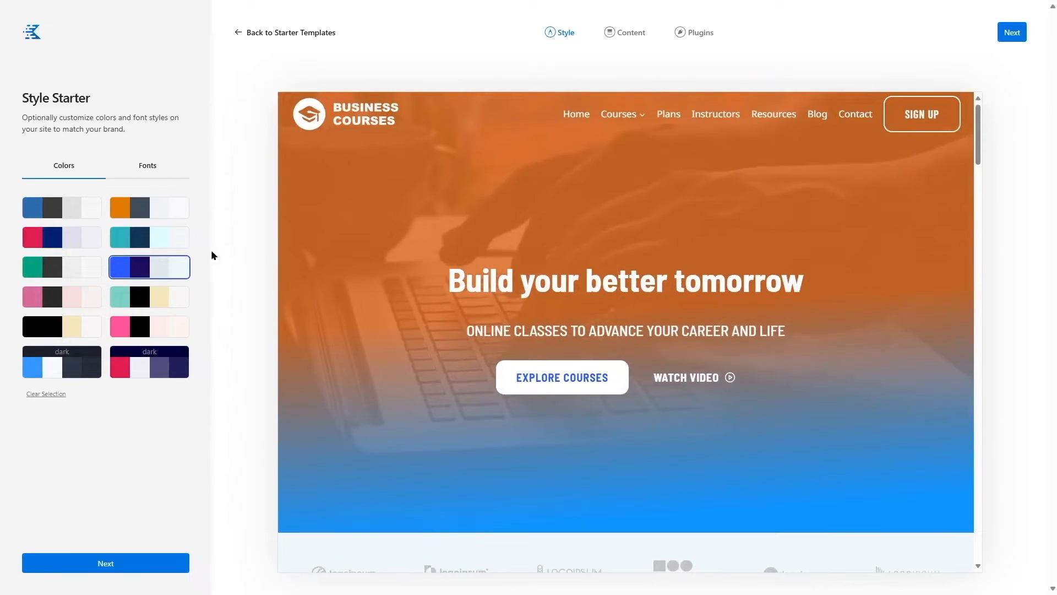
Apply the orange and slate-grey color palette to the template and check it on the homepage preview
click(149, 208)
scroll(513, 351, down, 5)
scroll(512, 350, down, 4)
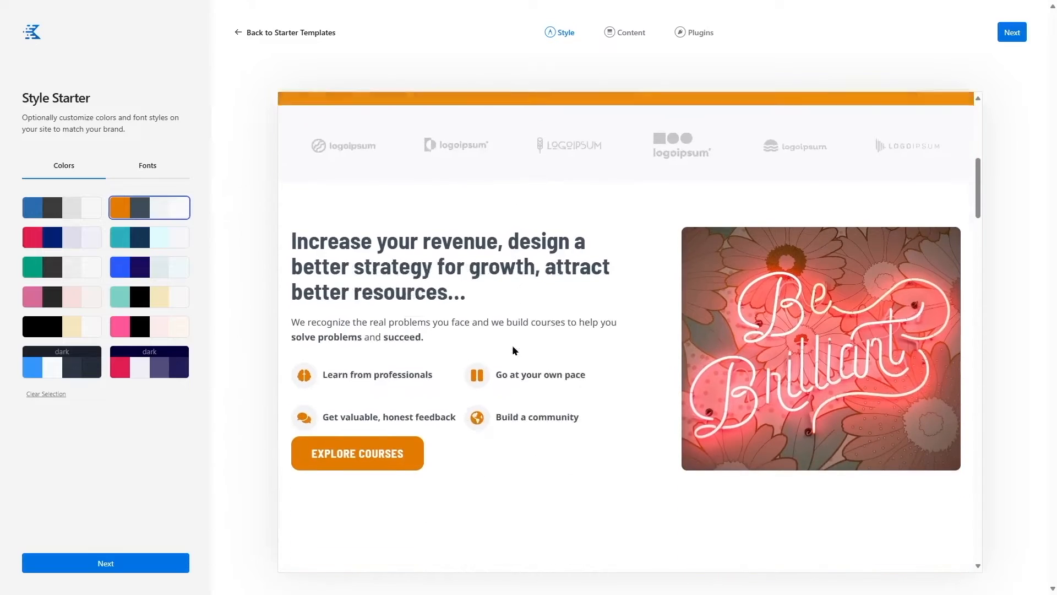
scroll(512, 347, up, 8)
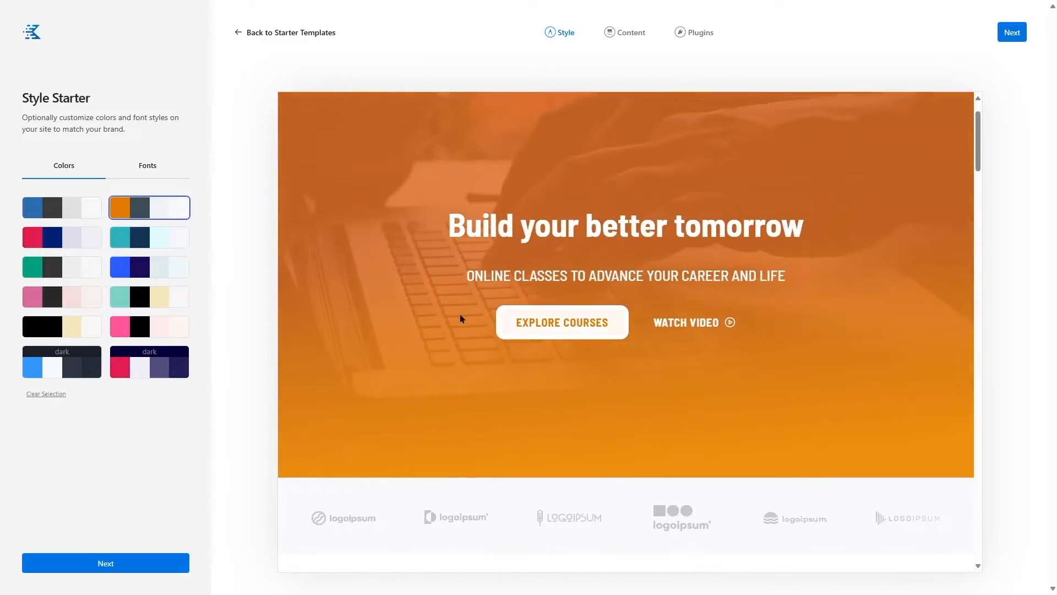
Try the Montserrat & Source Sans Pro, Libre Franklin & Libre Baskerville, and Proza Libre & Open Sans font pairs, and clear the font selection
click(144, 168)
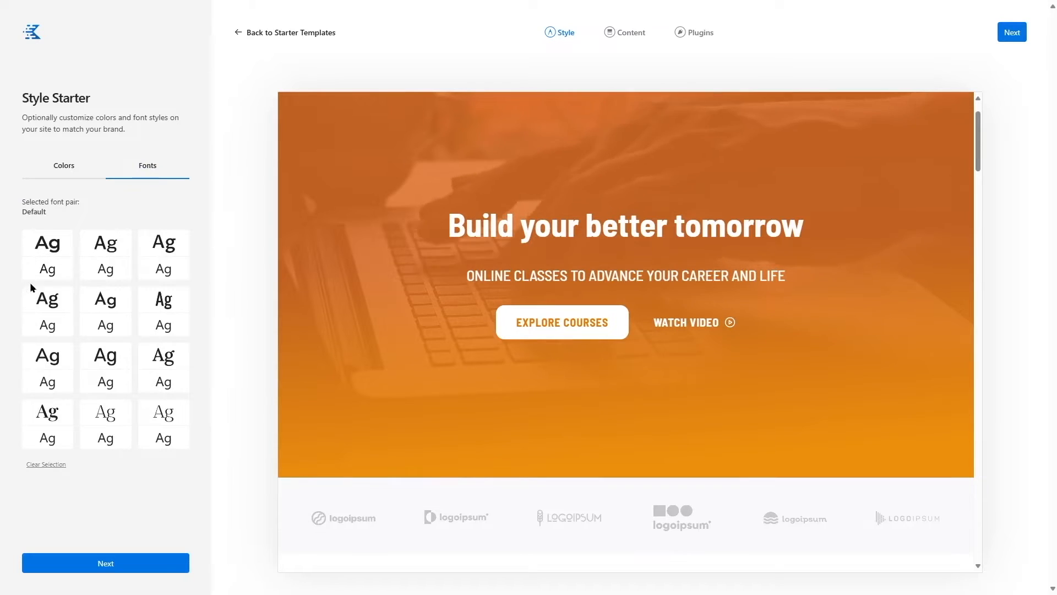
scroll(365, 339, down, 5)
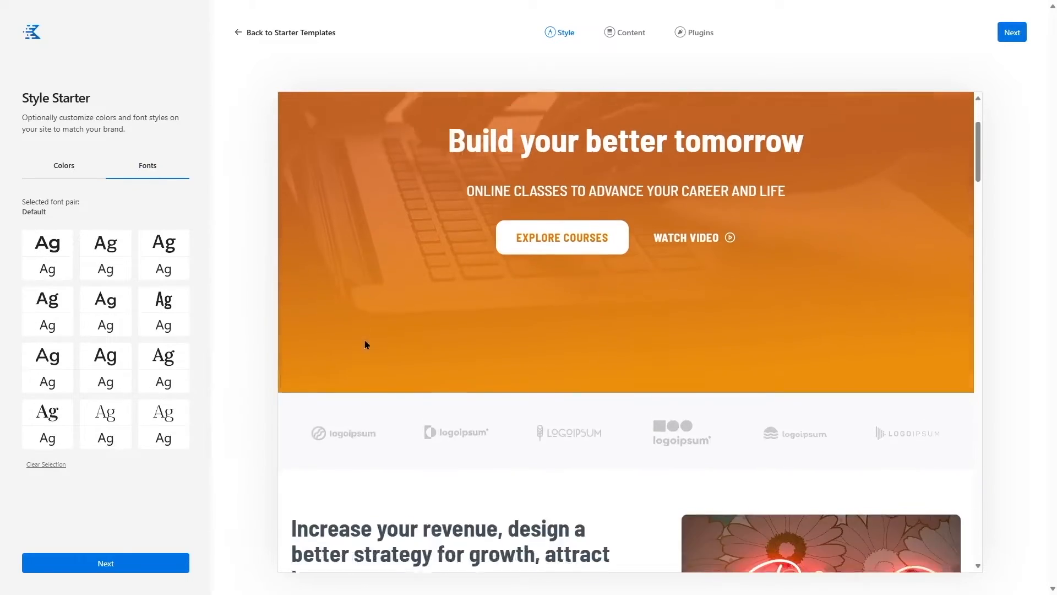
scroll(412, 271, down, 4)
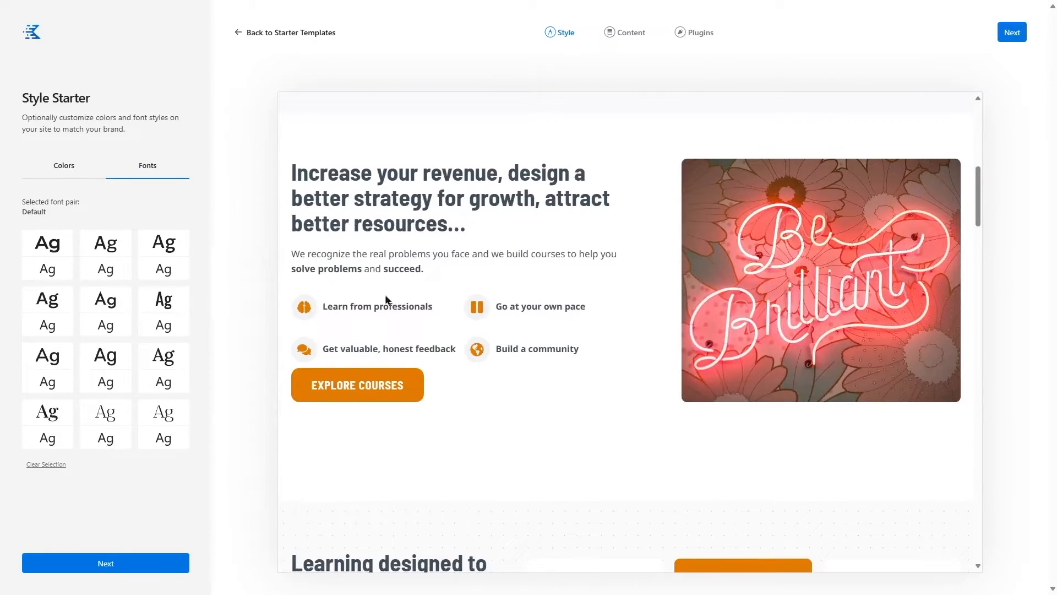
click(55, 257)
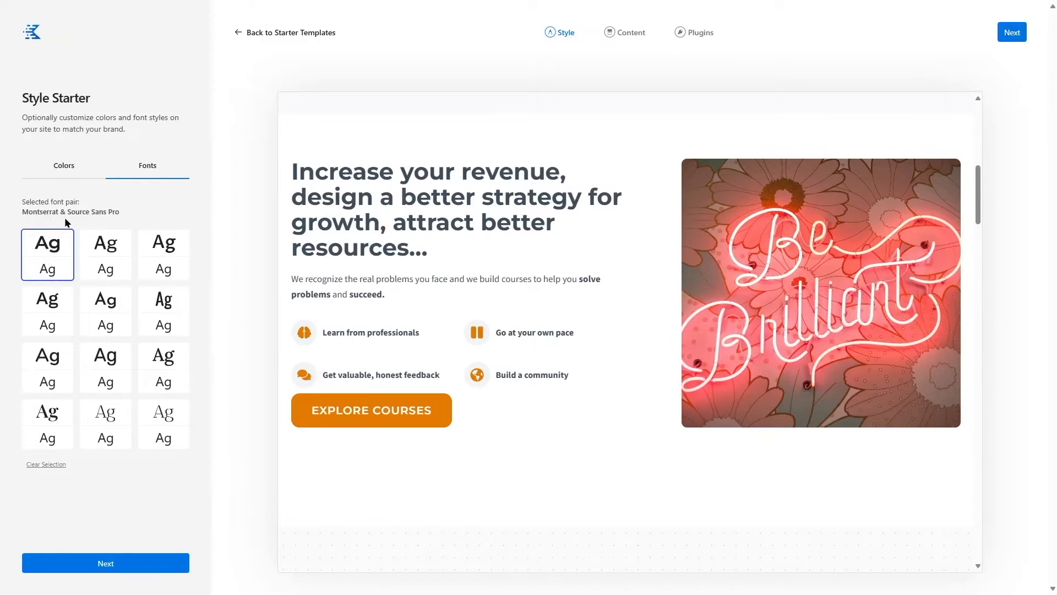
click(114, 253)
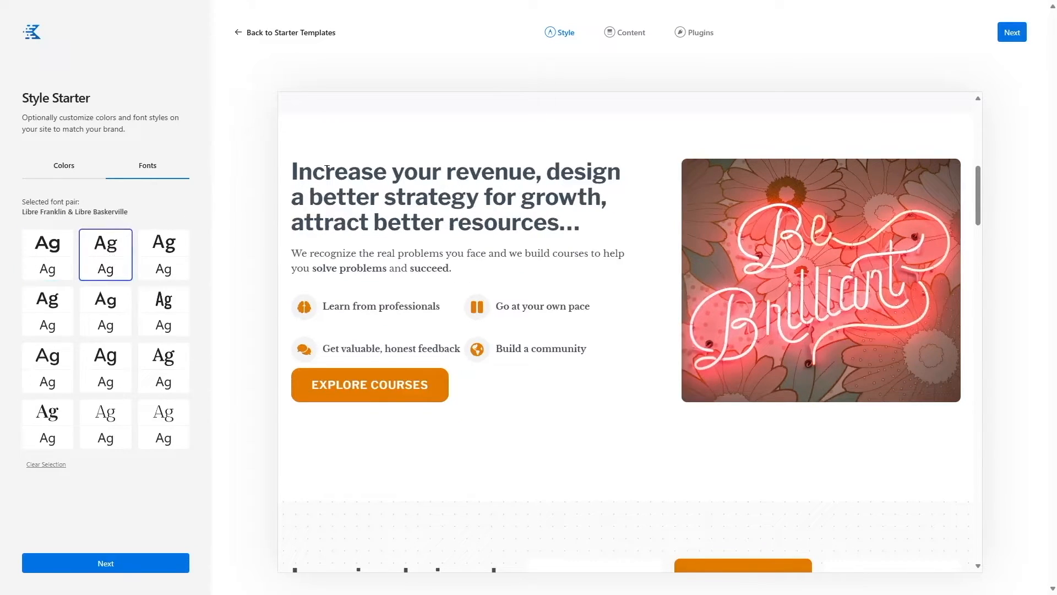
click(156, 273)
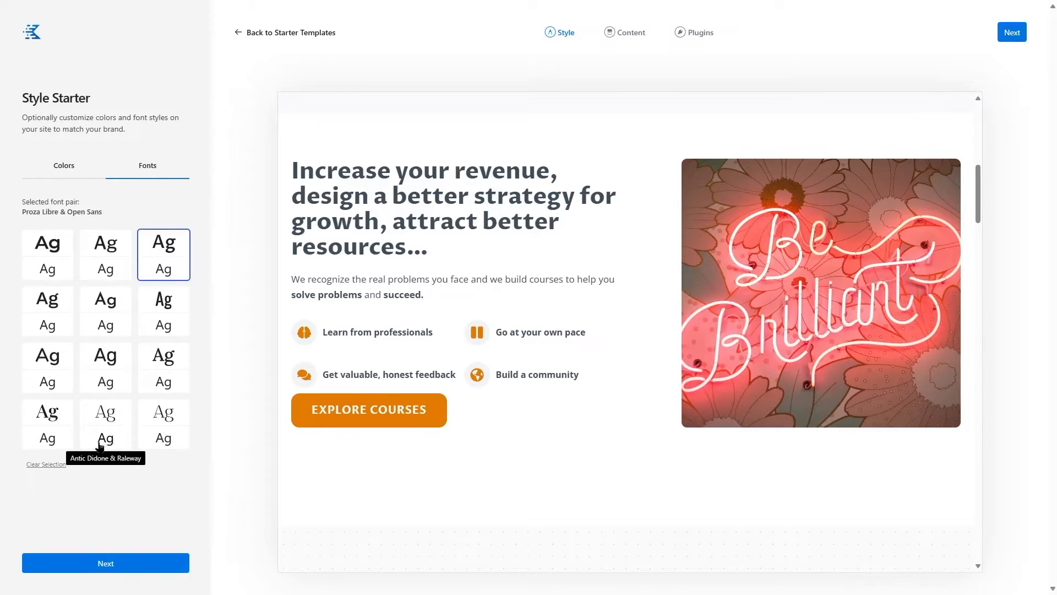
click(40, 469)
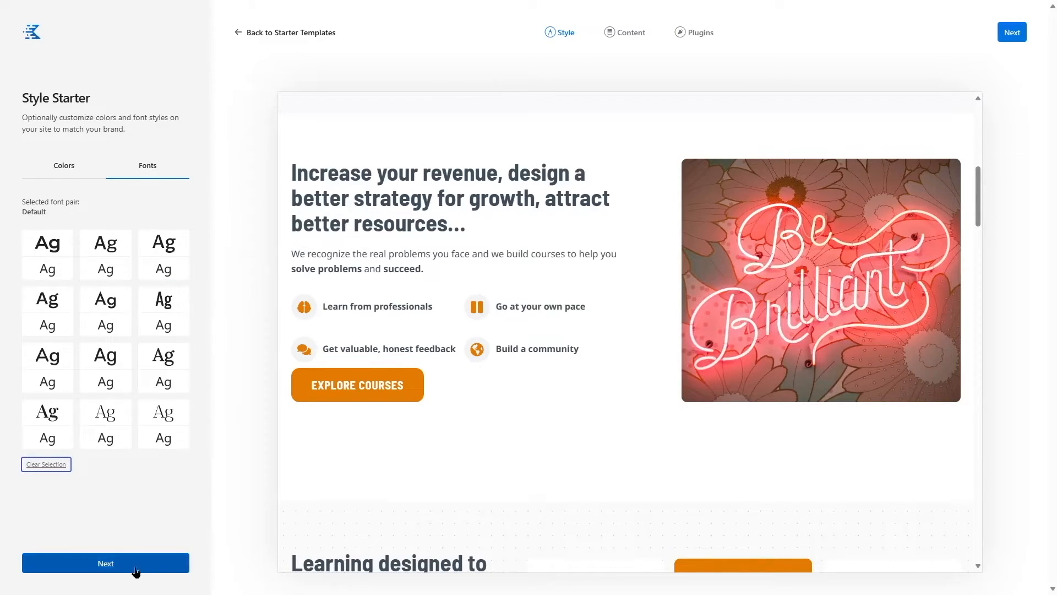
Continue to the content choice, set it to import only selected pages, and review the available template pages
click(107, 564)
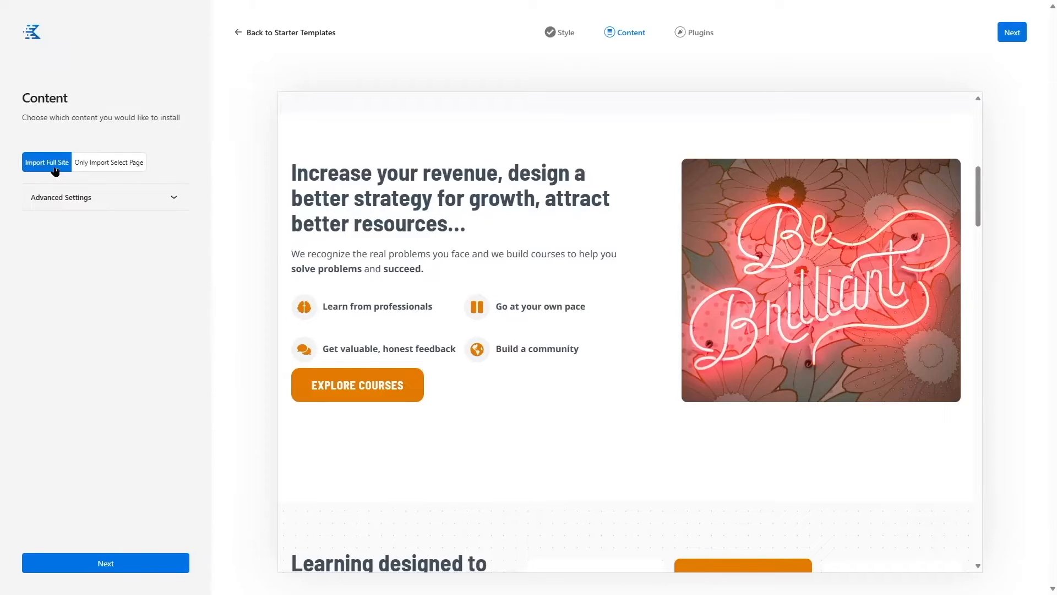
click(96, 168)
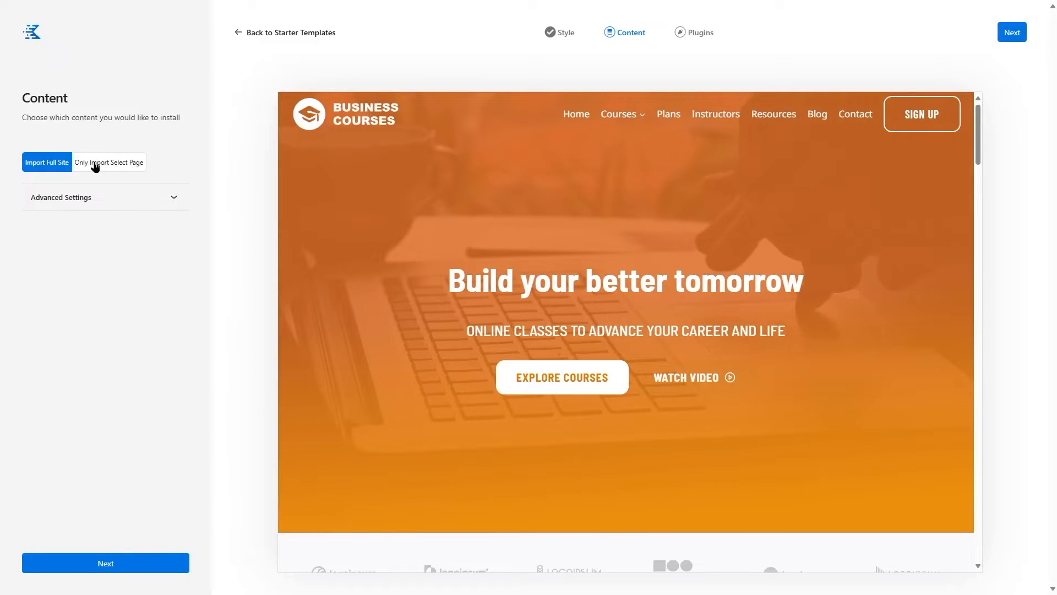
click(95, 168)
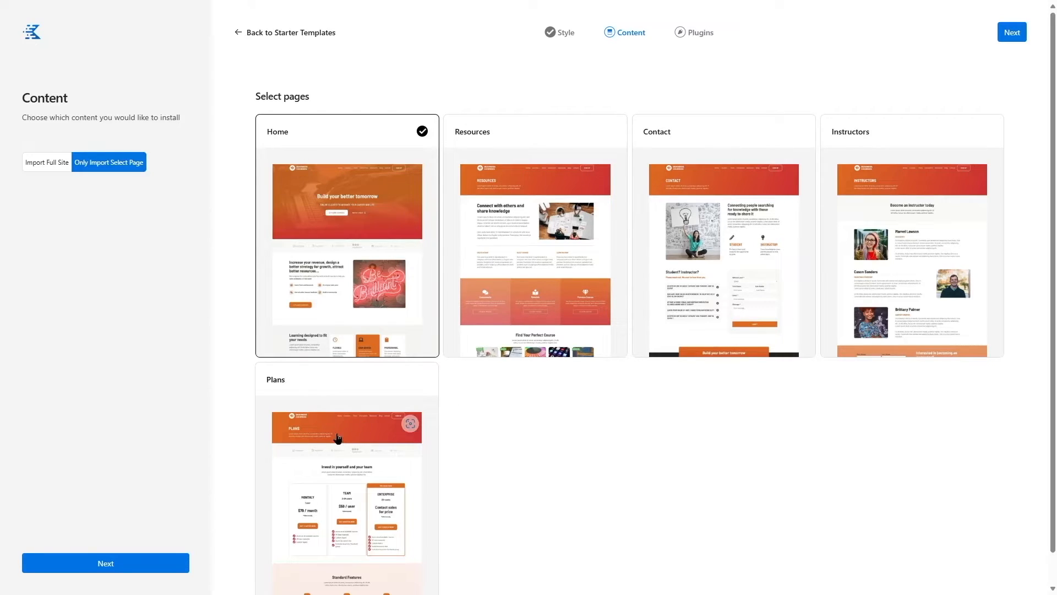
scroll(336, 435, down, 1)
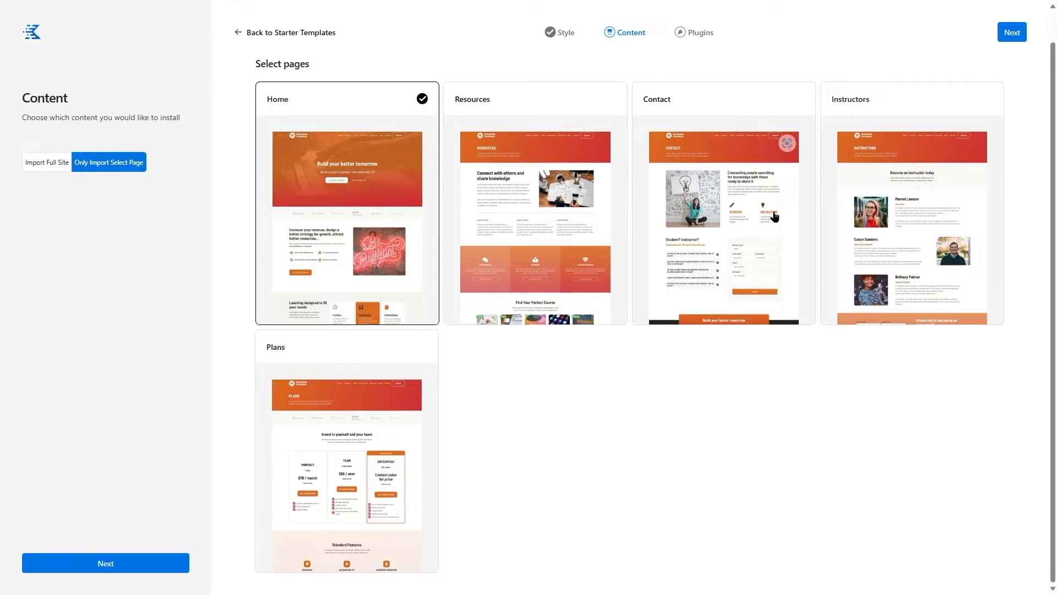
Set the template content to import the full site and review the advanced import settings
click(517, 221)
click(319, 208)
click(47, 165)
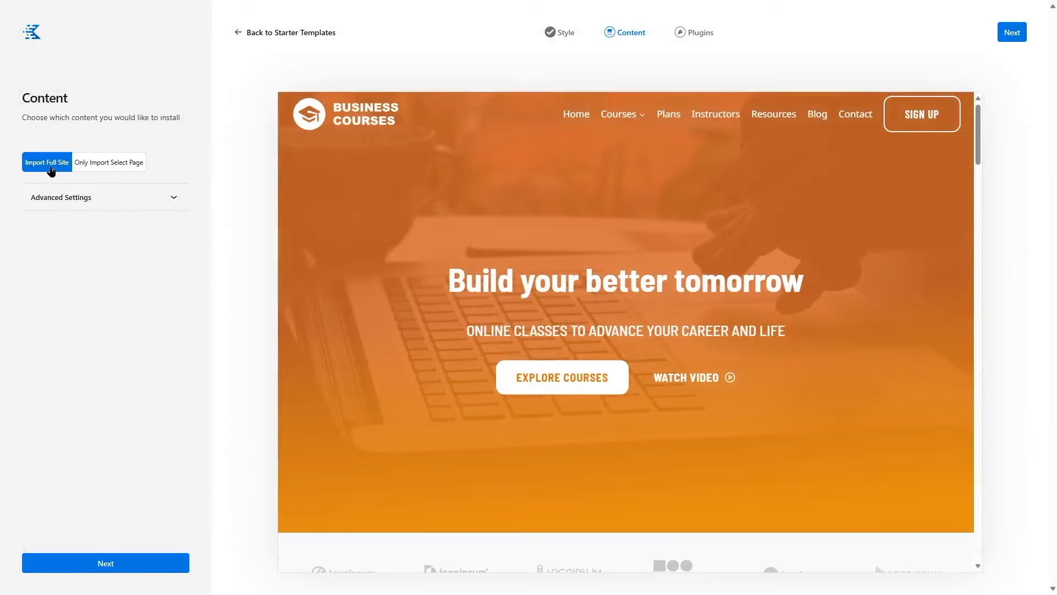
click(165, 199)
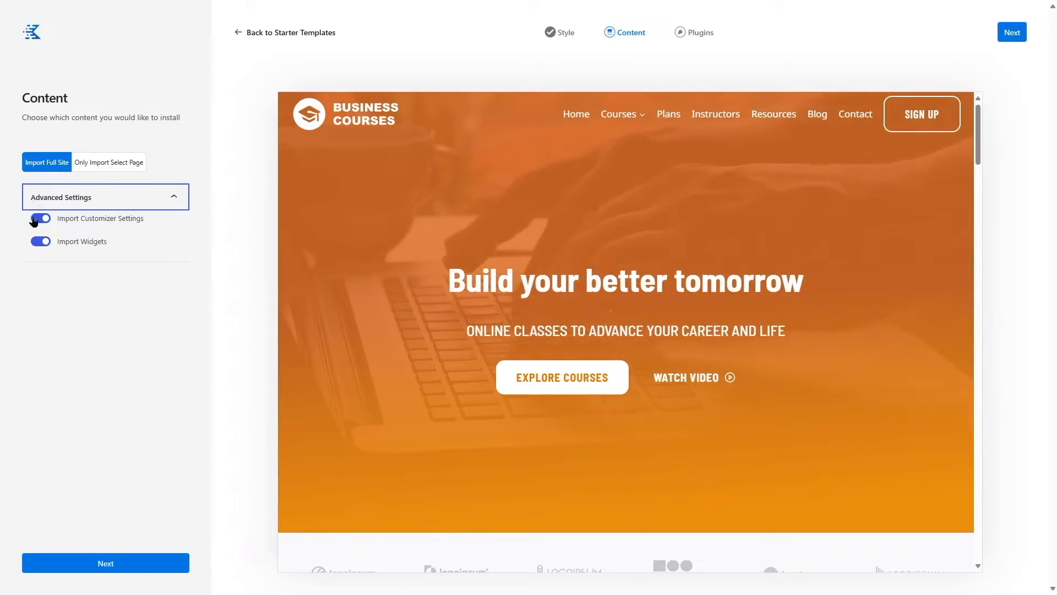
click(171, 197)
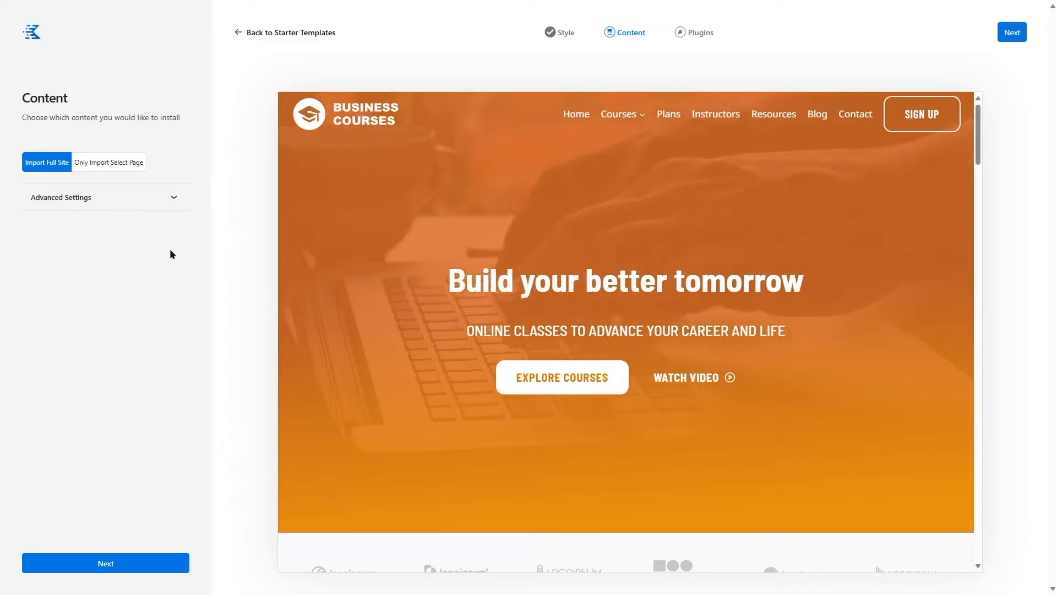
Continue to the plugin selection, keep only the required and active plugins, and start the template import
click(158, 562)
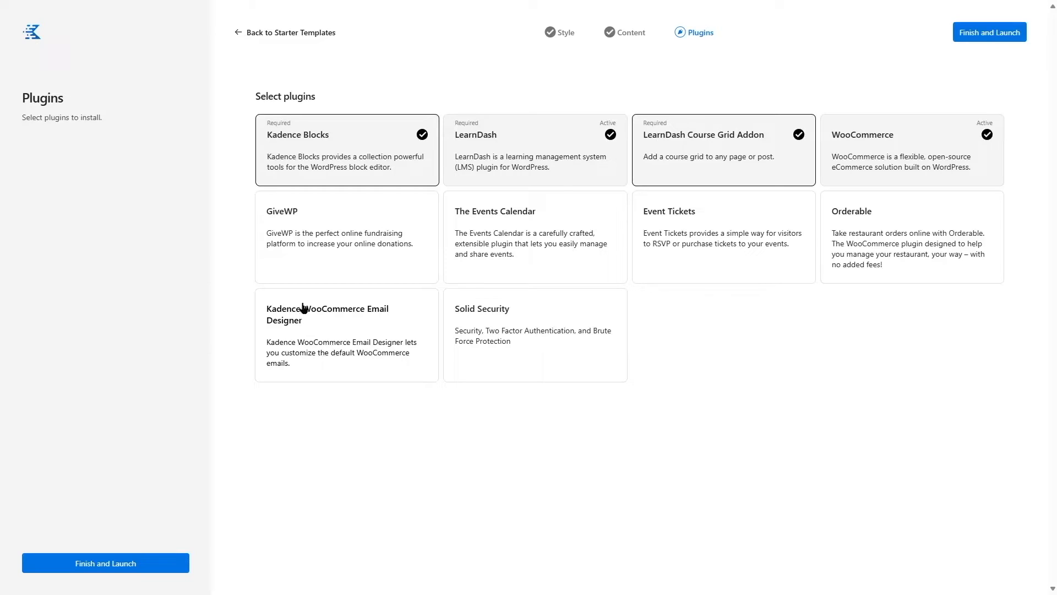
click(338, 362)
click(338, 362)
click(122, 570)
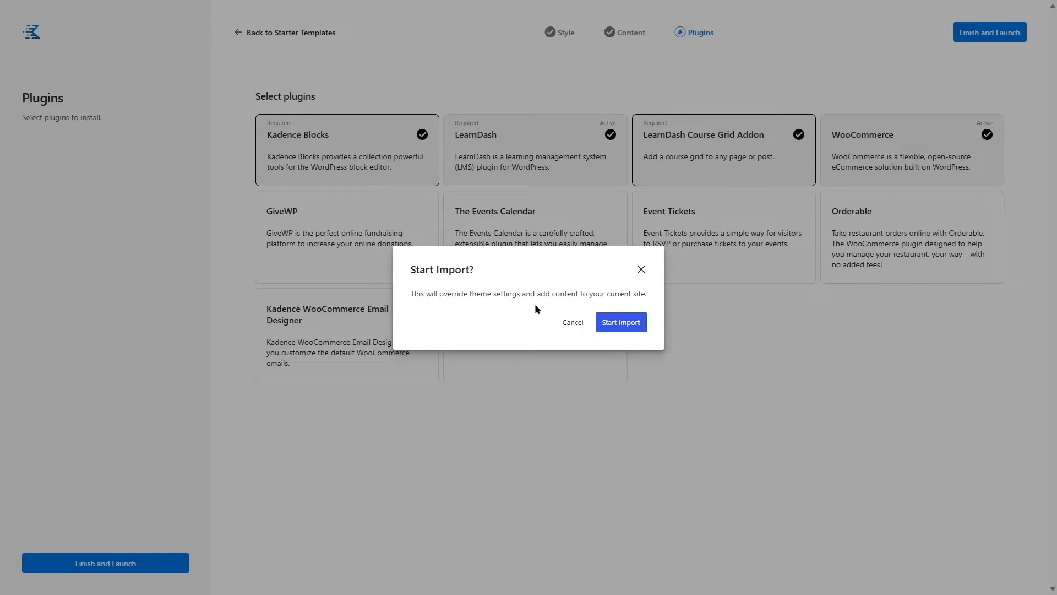
click(632, 325)
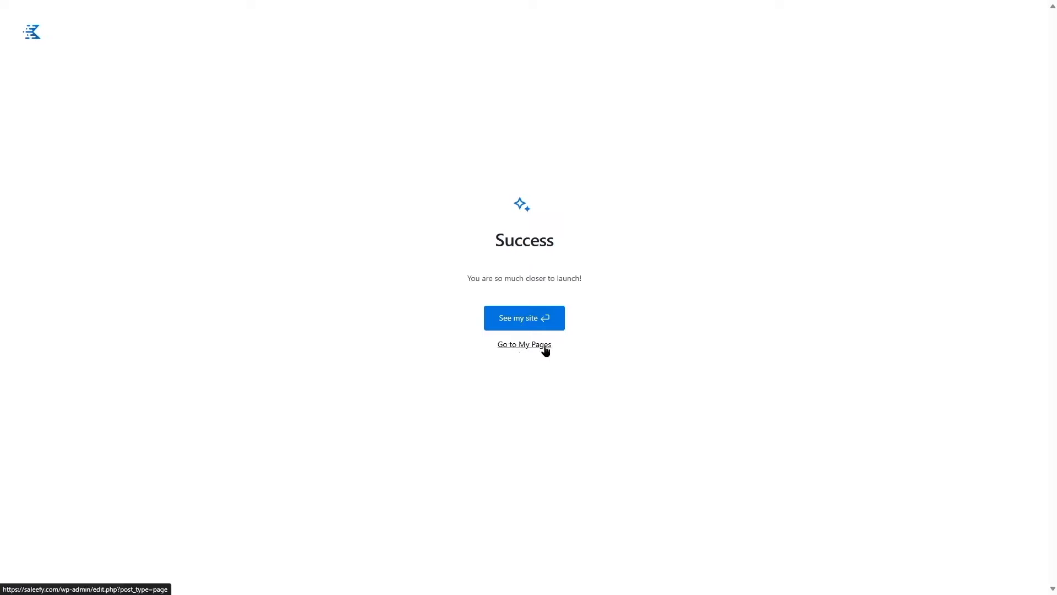
Open the imported site and look through its homepage sections
click(532, 327)
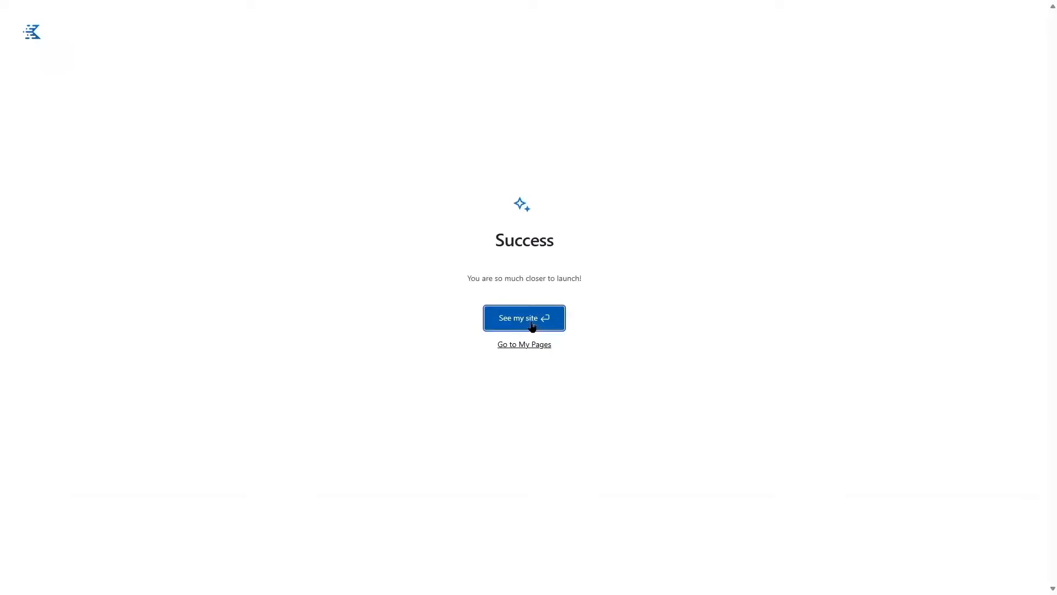
scroll(545, 273, down, 5)
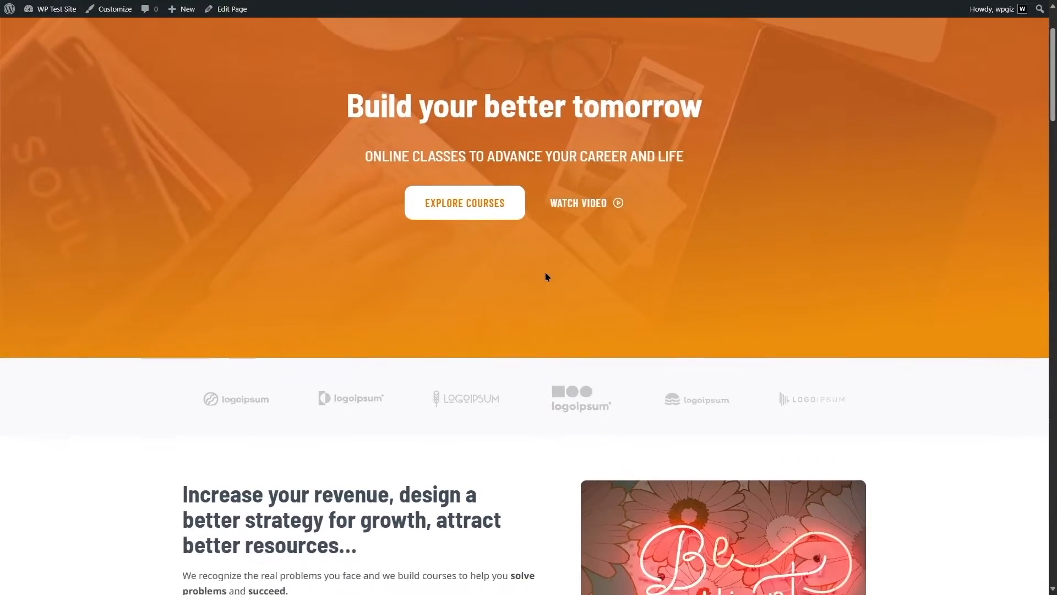
scroll(545, 275, down, 8)
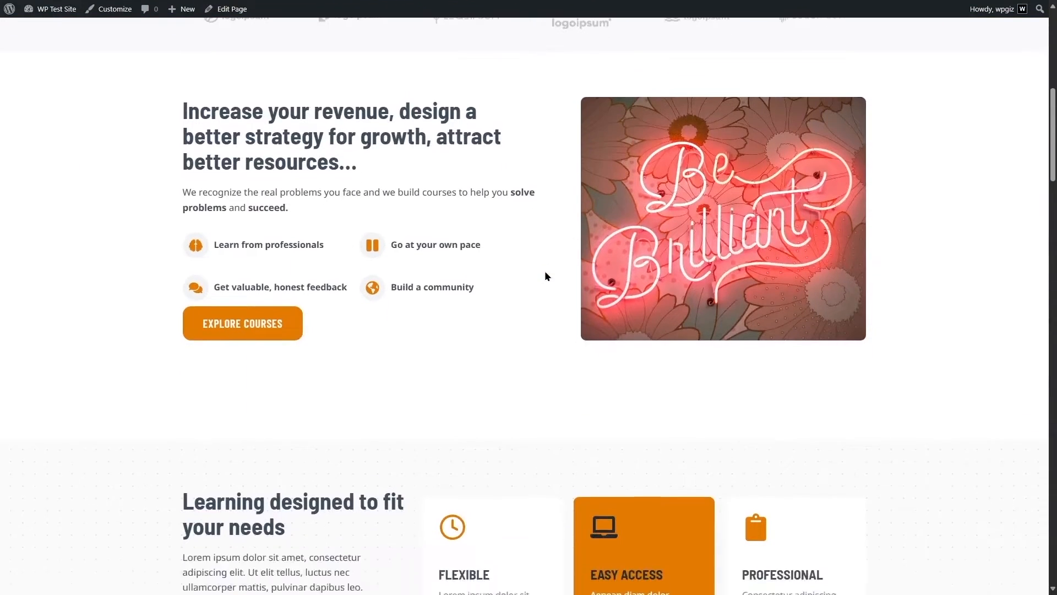
scroll(546, 275, down, 4)
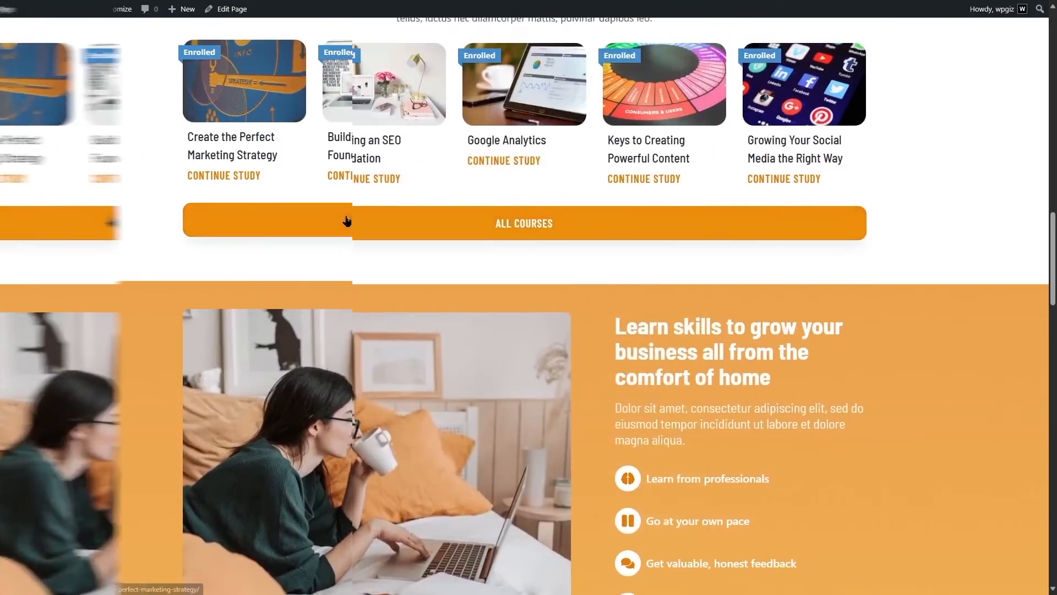
scroll(348, 215, up, 20)
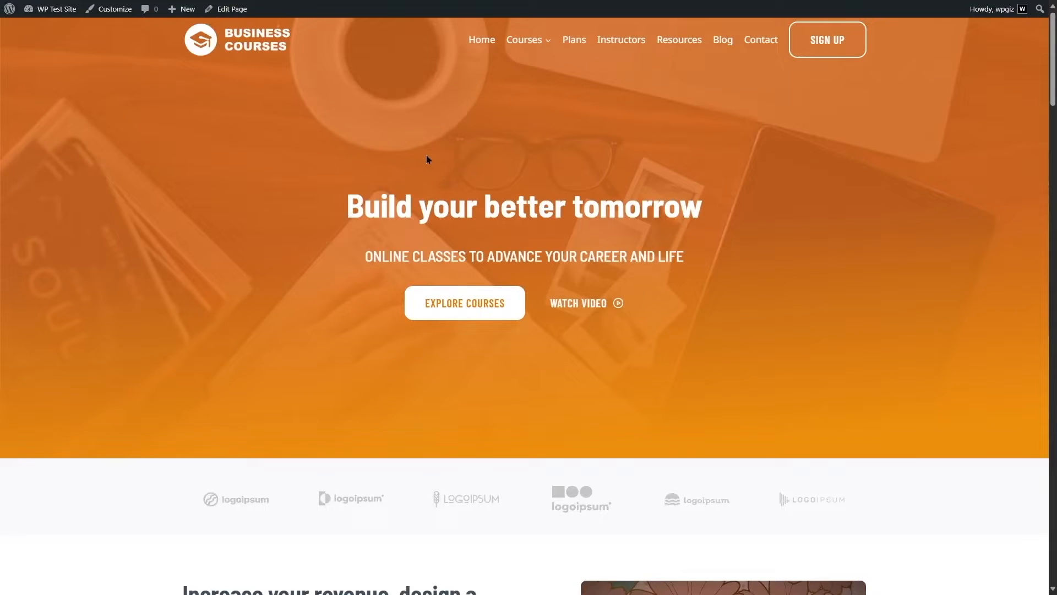
Open the site's Courses page and look over the demo courses
mouse_move(517, 41)
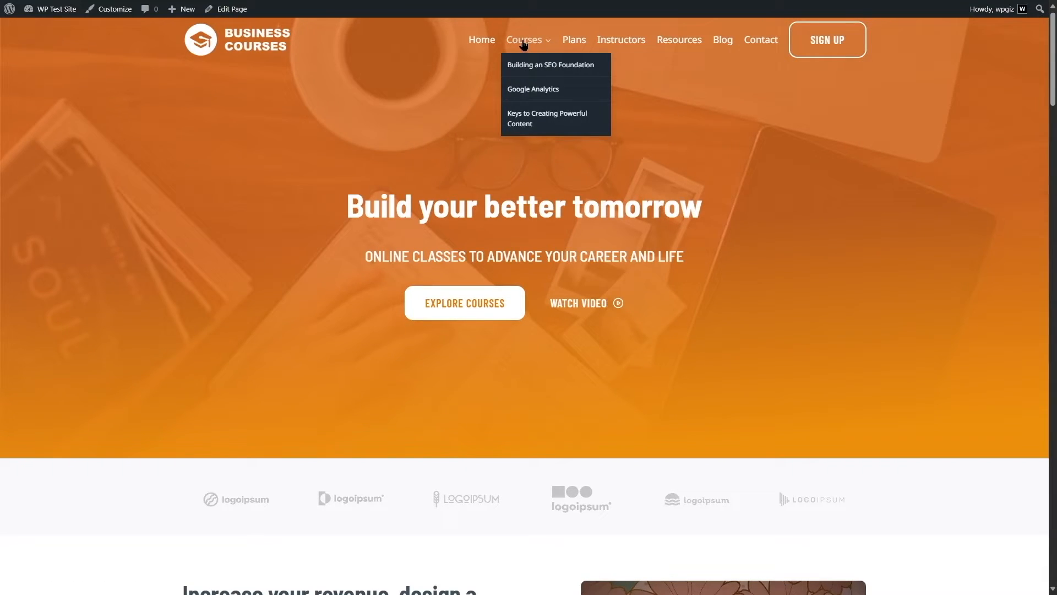
click(524, 44)
scroll(322, 209, down, 3)
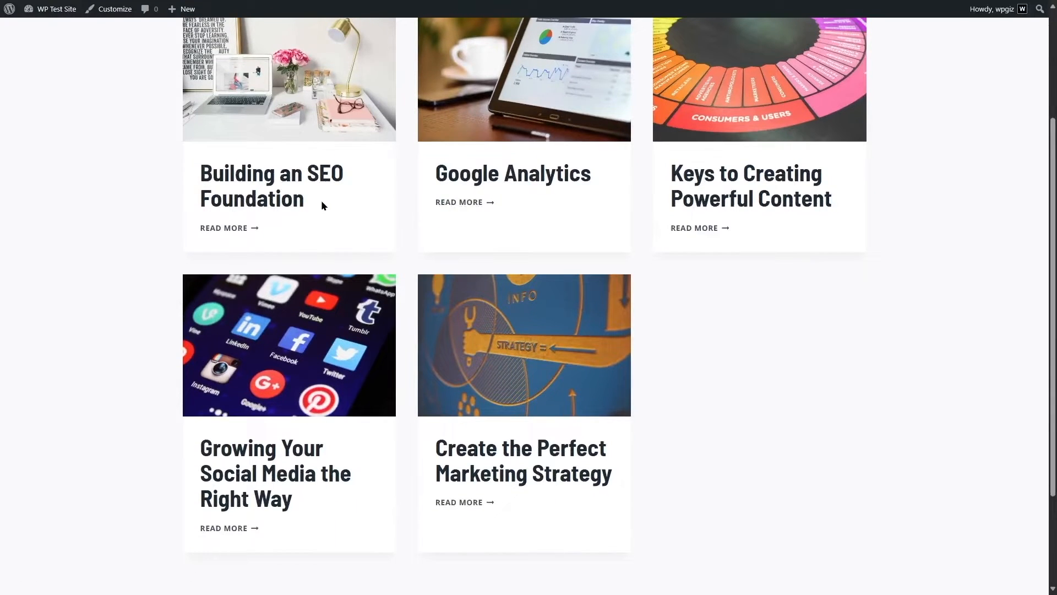
scroll(338, 207, up, 3)
scroll(526, 213, down, 3)
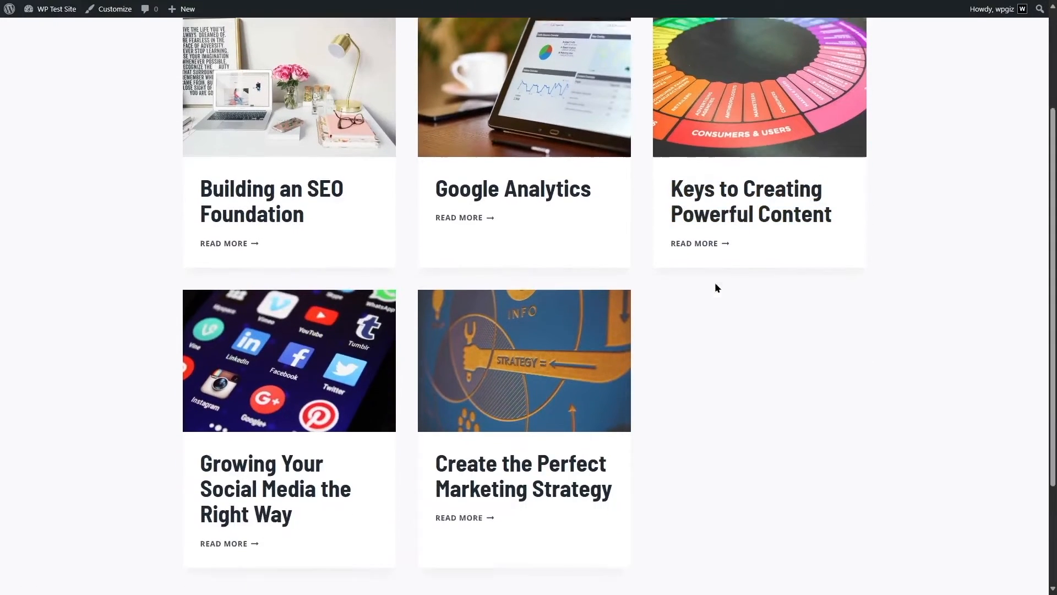
scroll(523, 351, up, 3)
scroll(523, 352, down, 3)
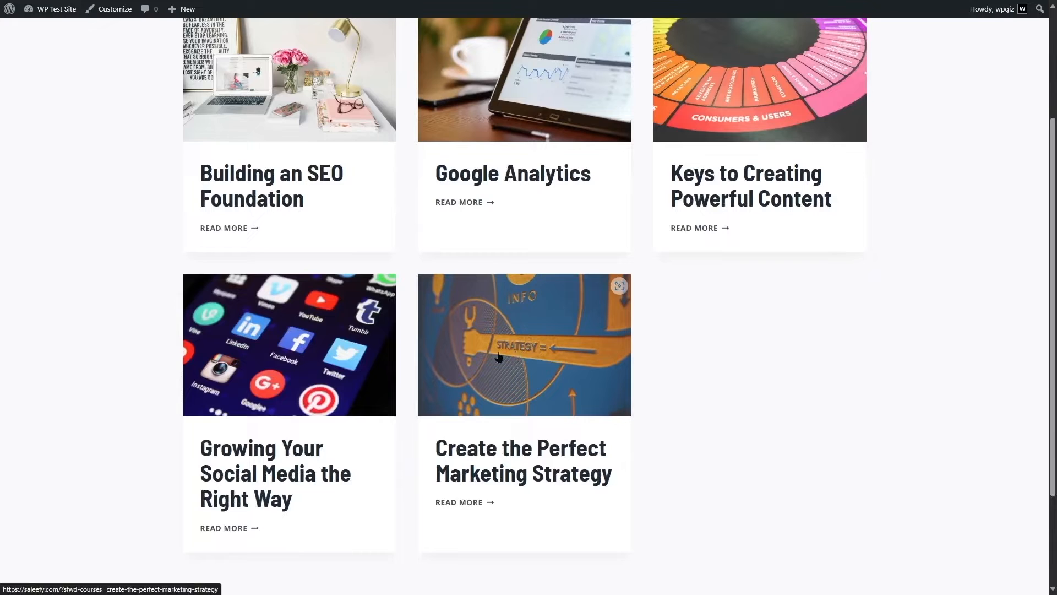
scroll(330, 342, up, 3)
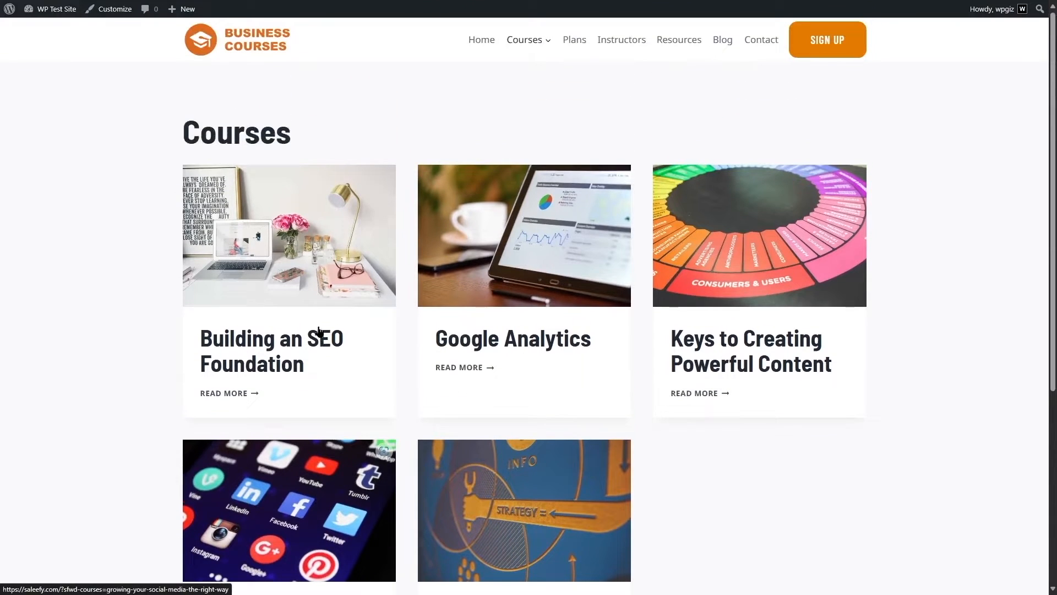
mouse_move(386, 453)
In WooCommerce's Accounts & Privacy settings, stop customers from placing orders without an account and save the changes
mouse_move(57, 9)
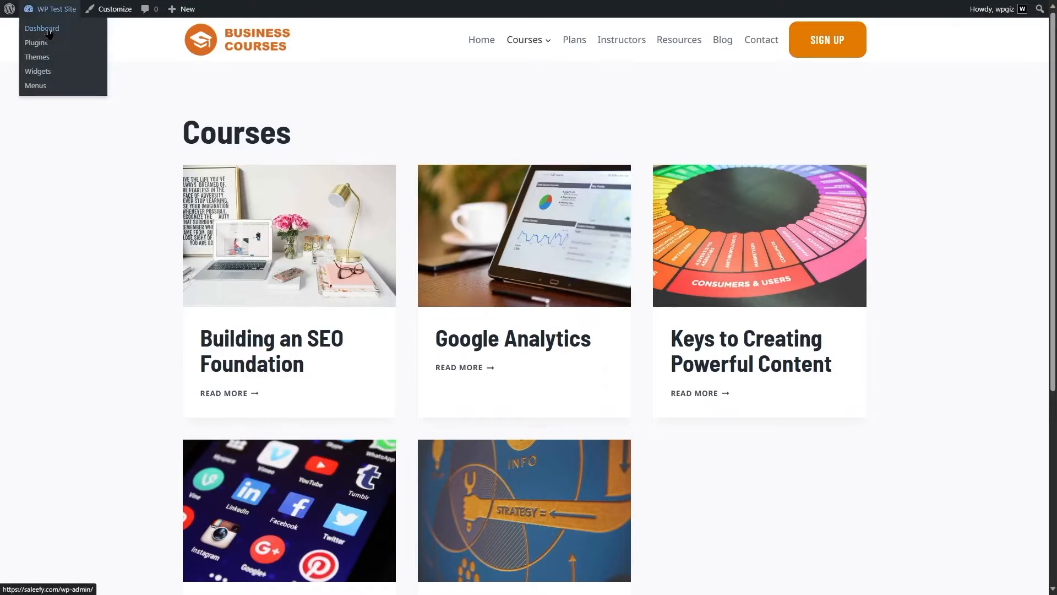
click(49, 31)
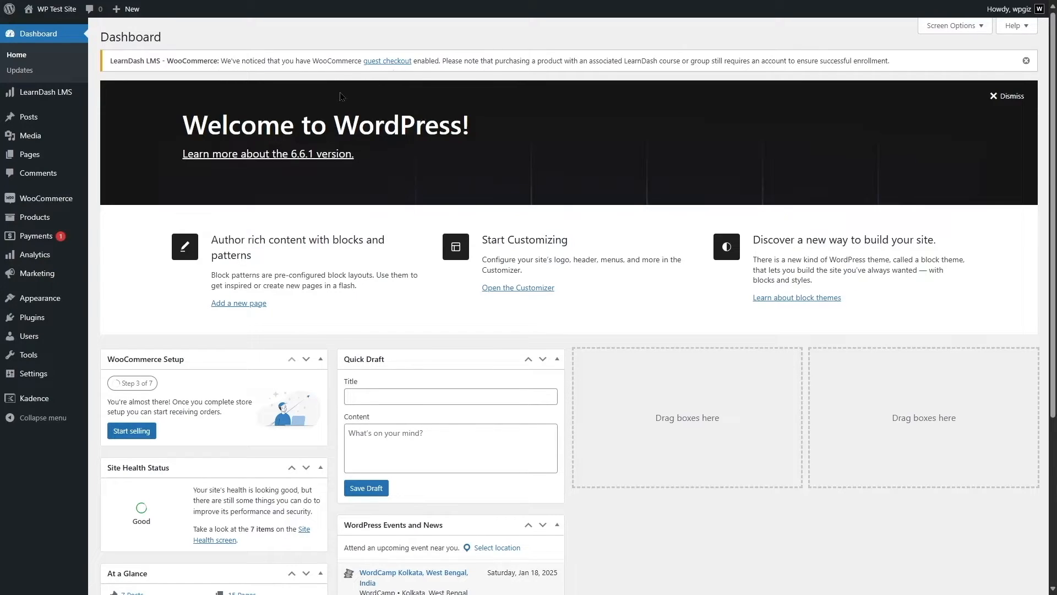
mouse_move(59, 206)
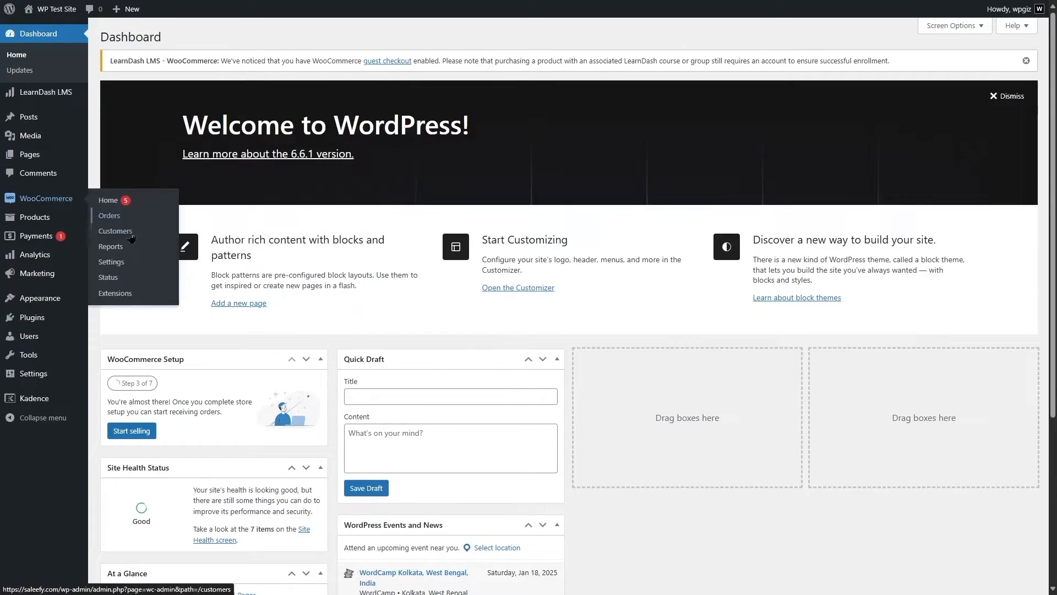
click(127, 268)
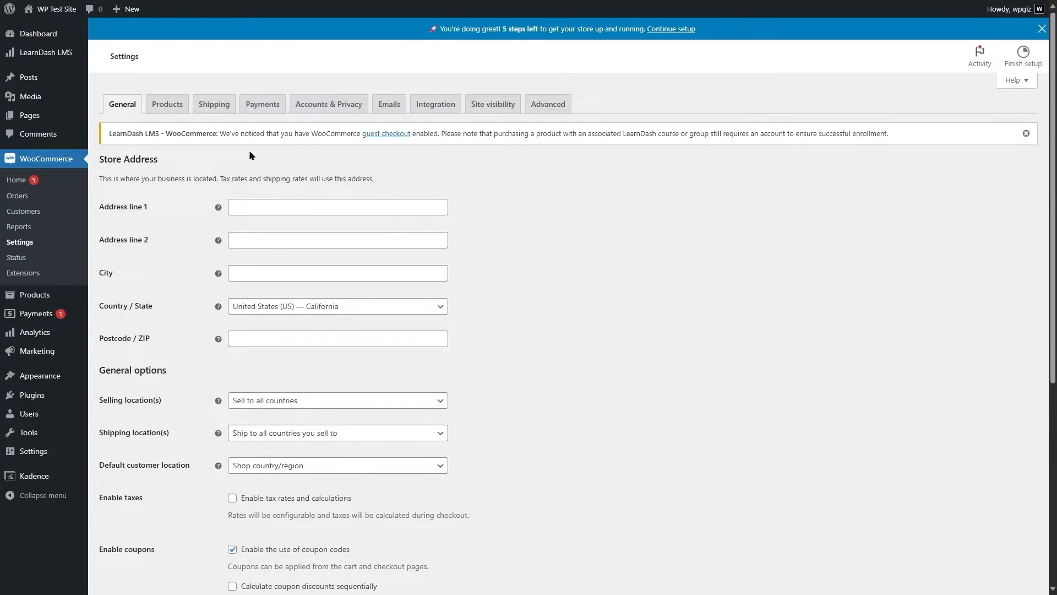
click(348, 110)
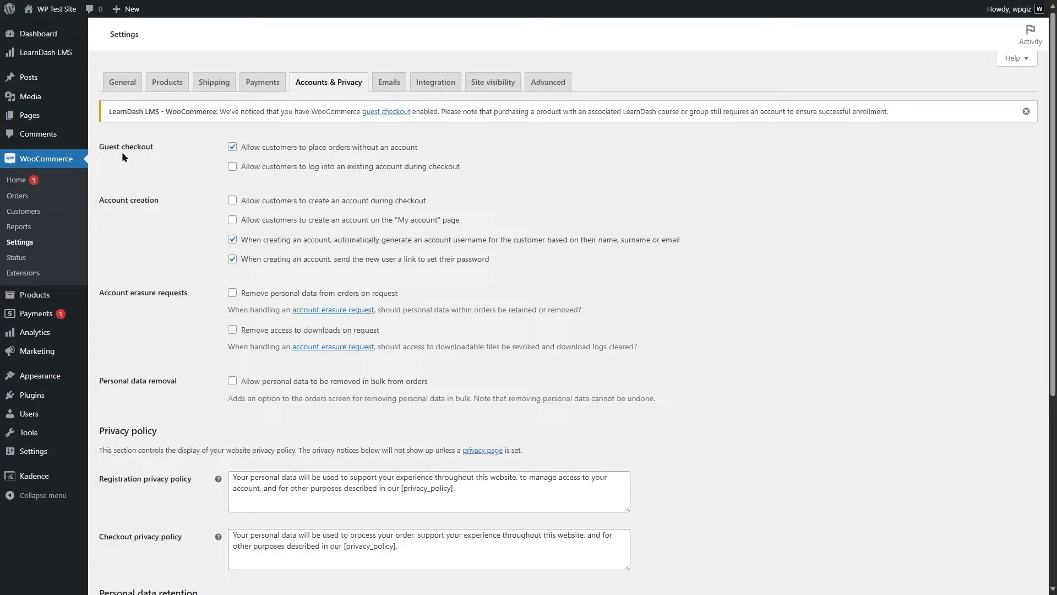
click(232, 147)
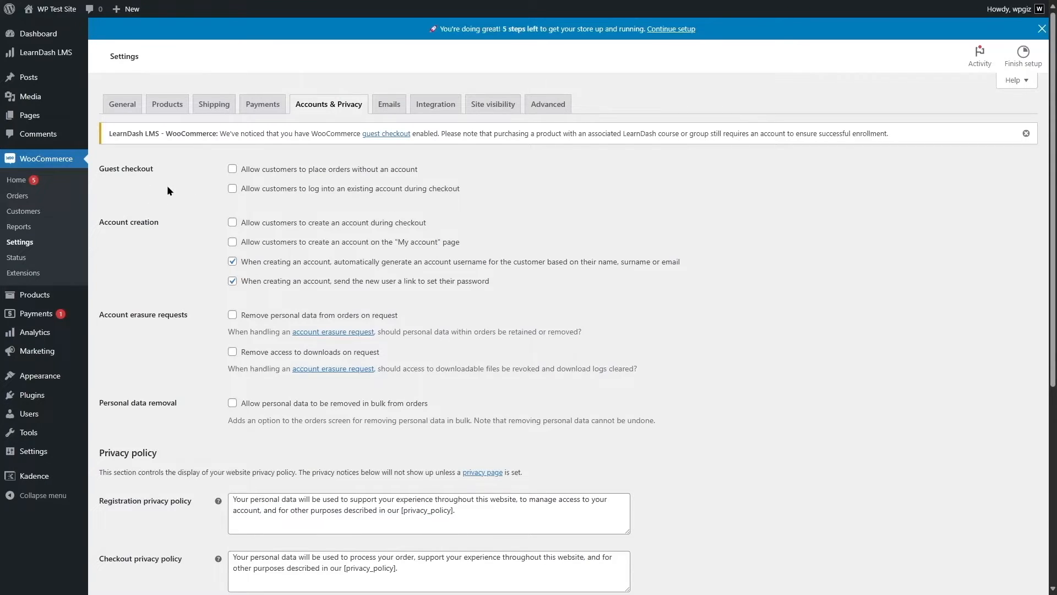
scroll(169, 176, down, 5)
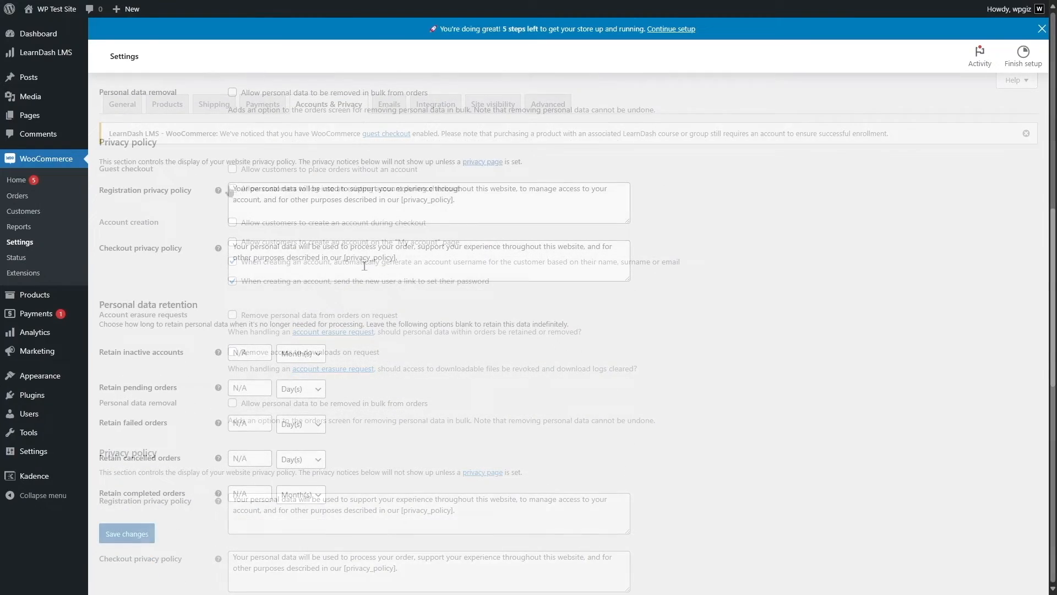
click(142, 542)
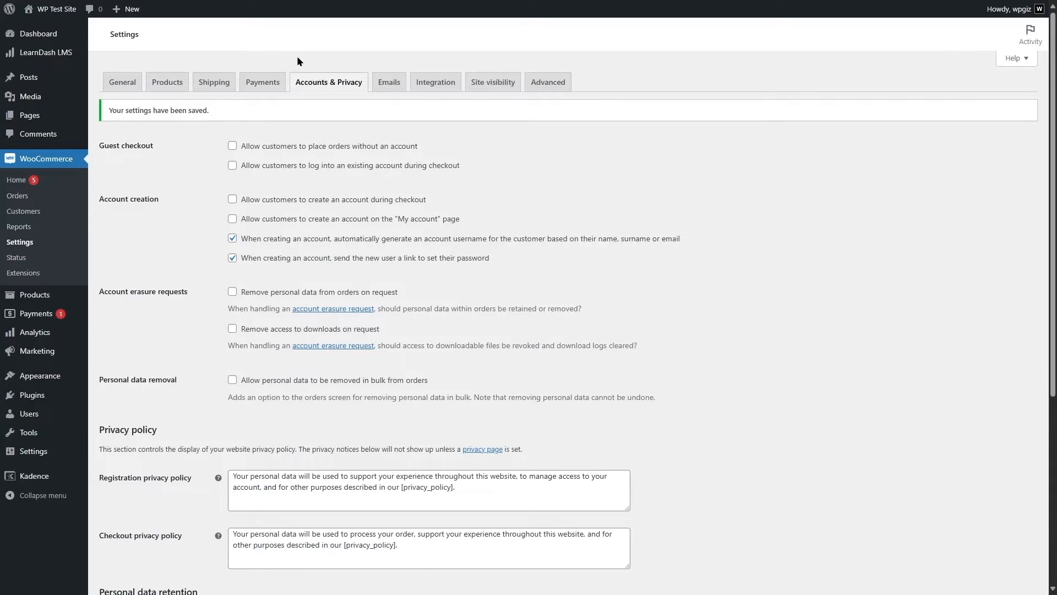
Create a new course in LearnDash LMS and check its Course Categories section
click(46, 53)
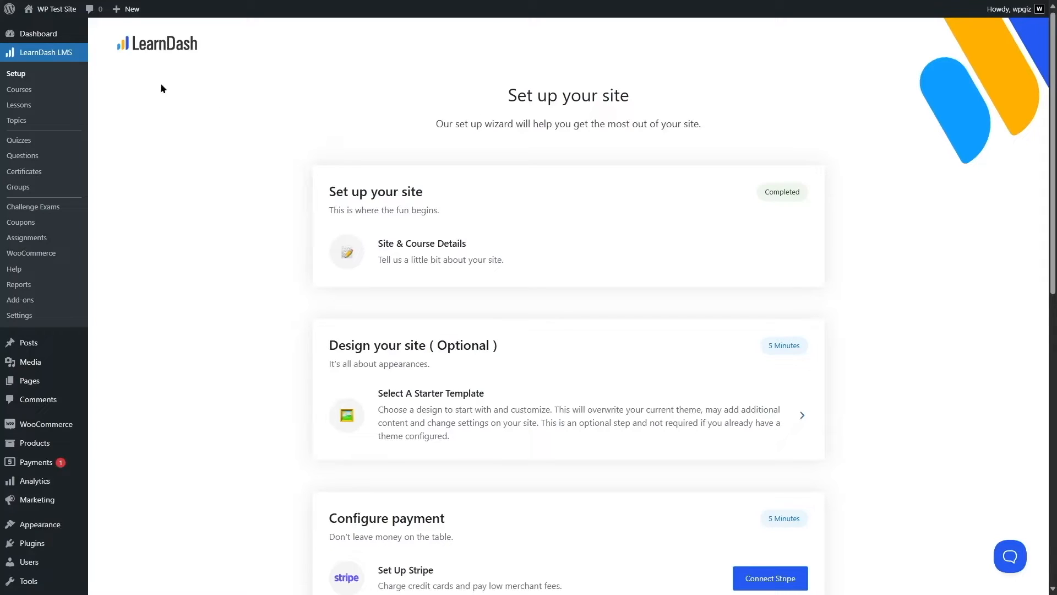
click(23, 91)
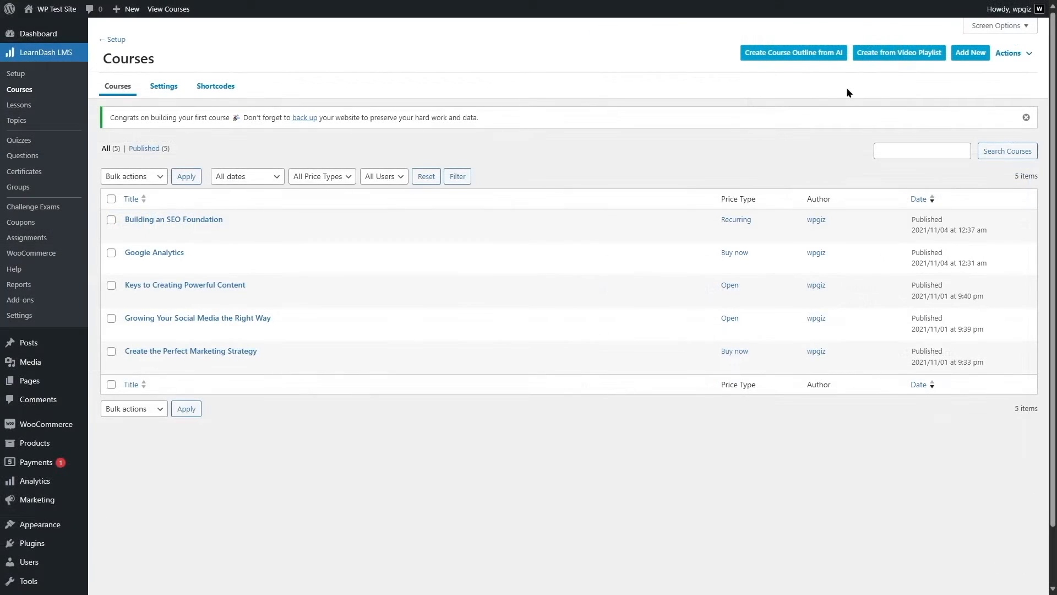
click(972, 54)
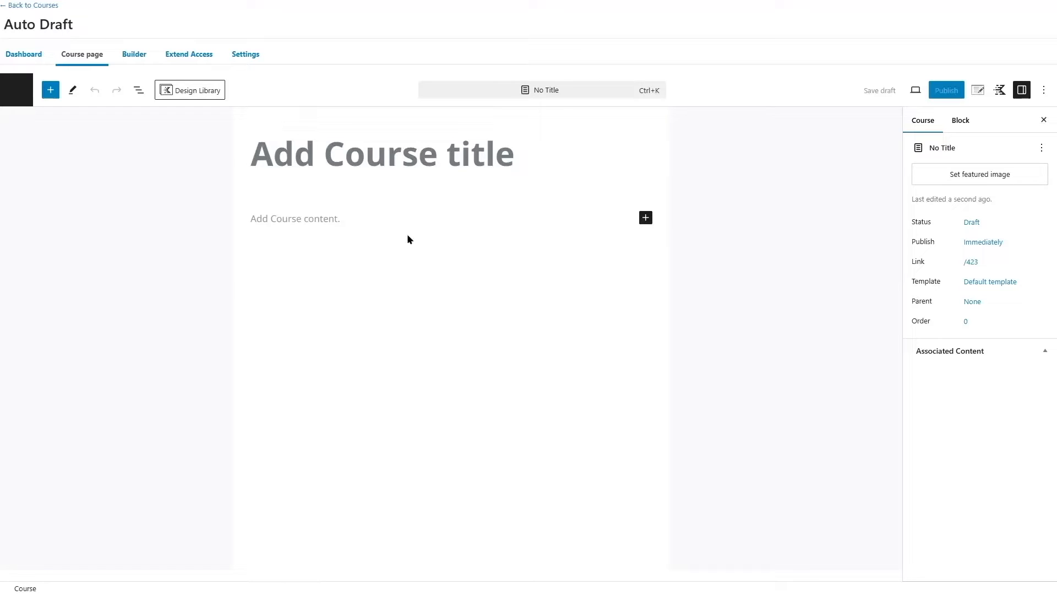
click(272, 214)
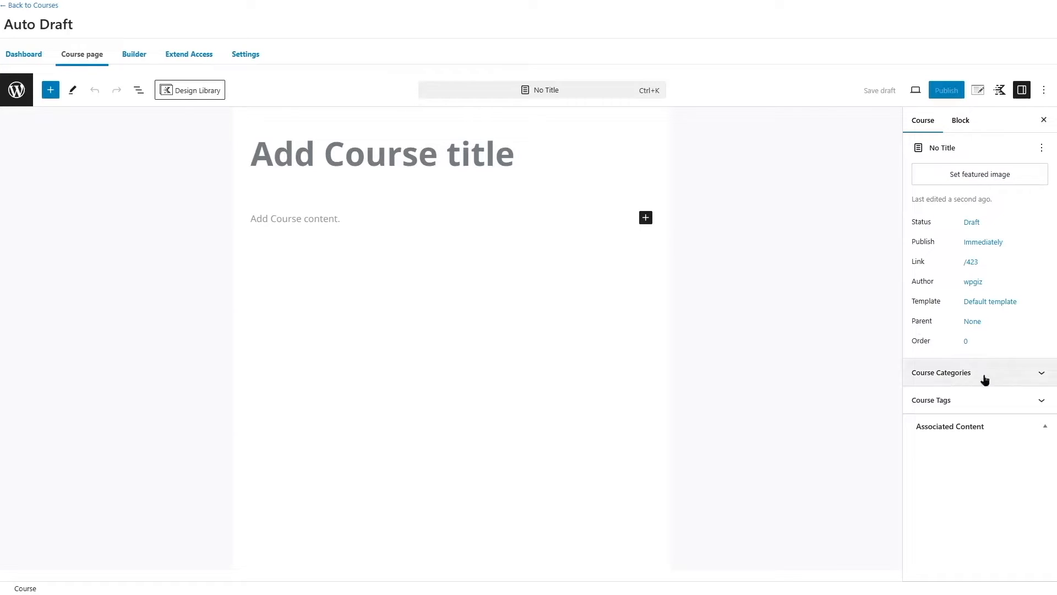
click(1044, 379)
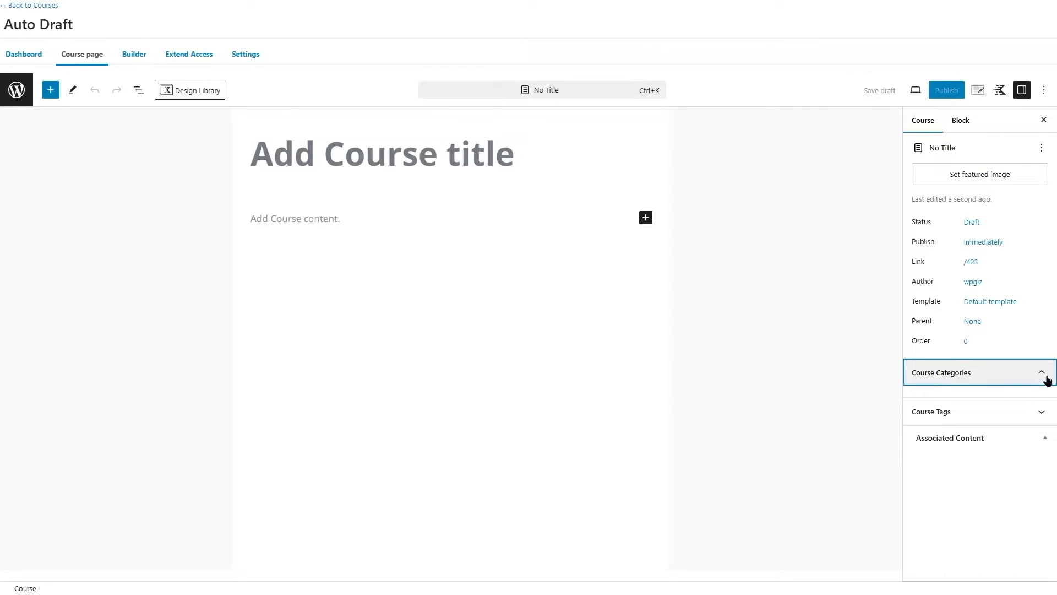
click(1042, 374)
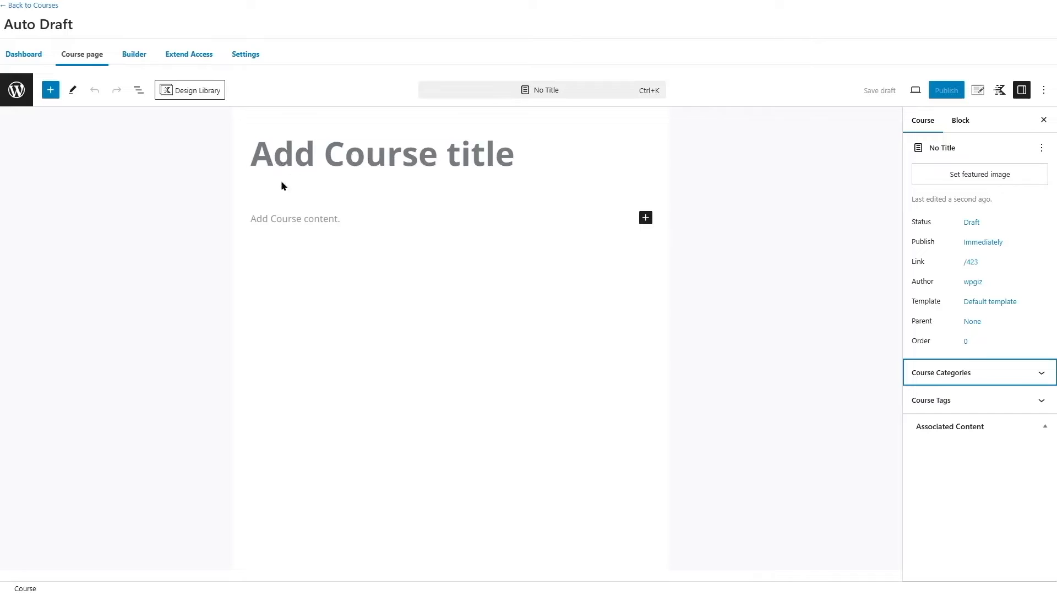
Title the course "Build a complete website using WordPress" and paste the lorem ipsum paragraphs as its content
click(487, 169)
text(Build a complete website using WordPress)
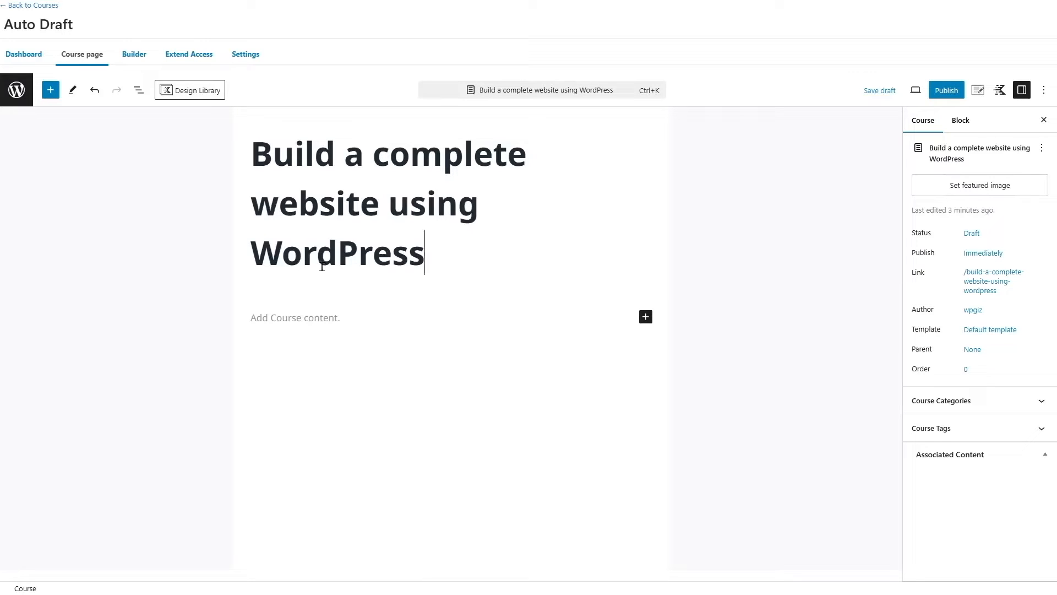
click(286, 317)
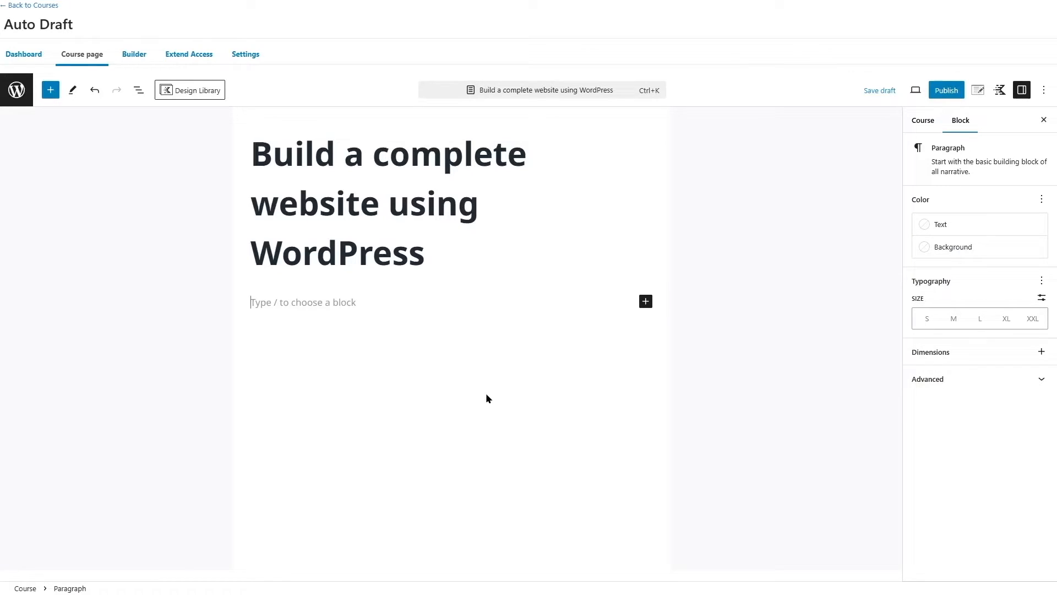
key(ctrl+v)
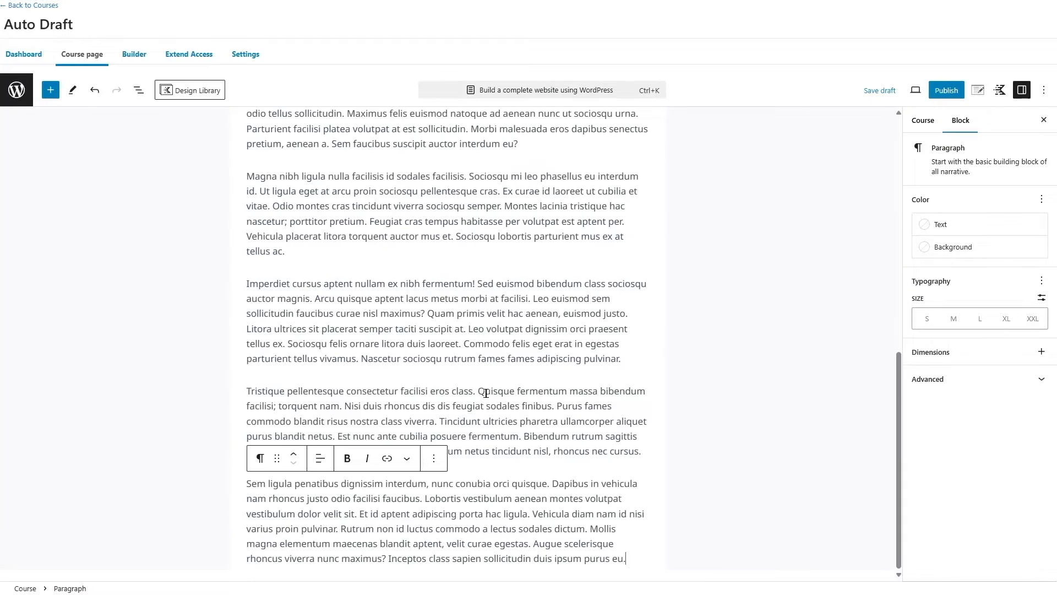
scroll(76, 265, up, 10)
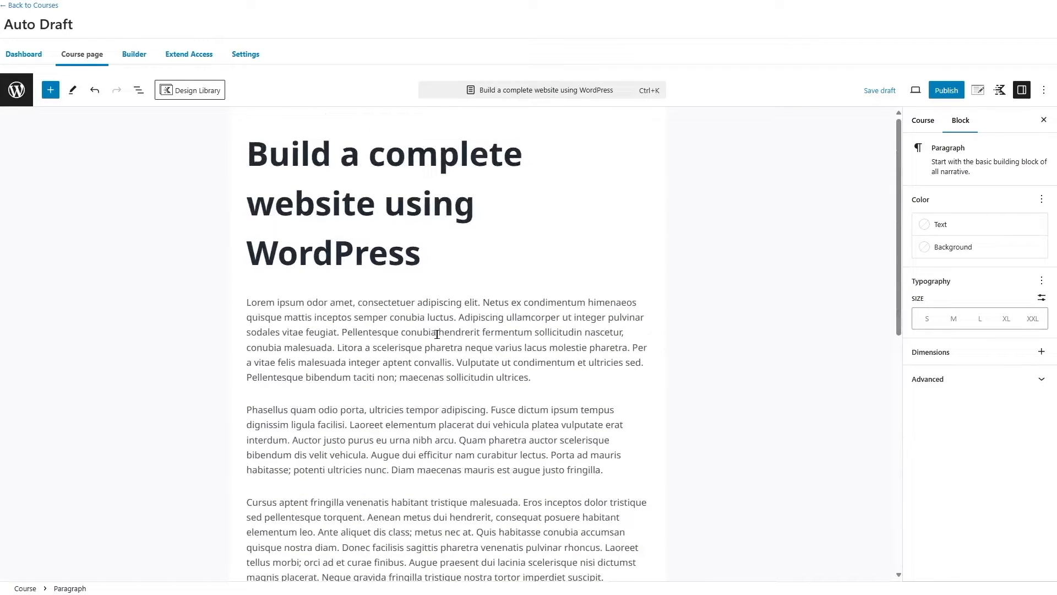
scroll(437, 334, down, 5)
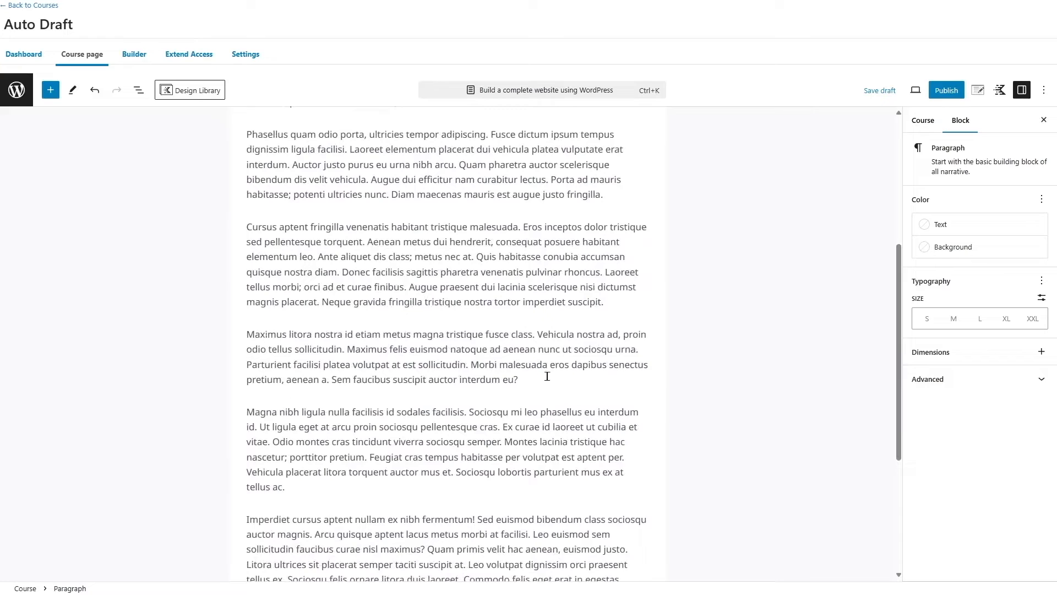
Insert an Image block below the first lorem ipsum paragraph of the course content
scroll(440, 409, up, 4)
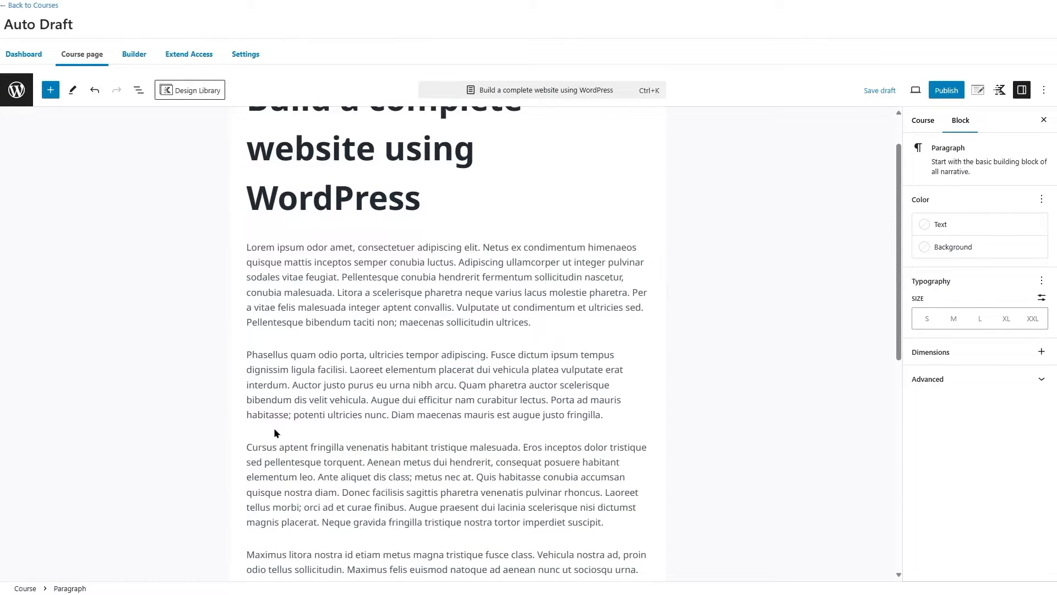
click(558, 322)
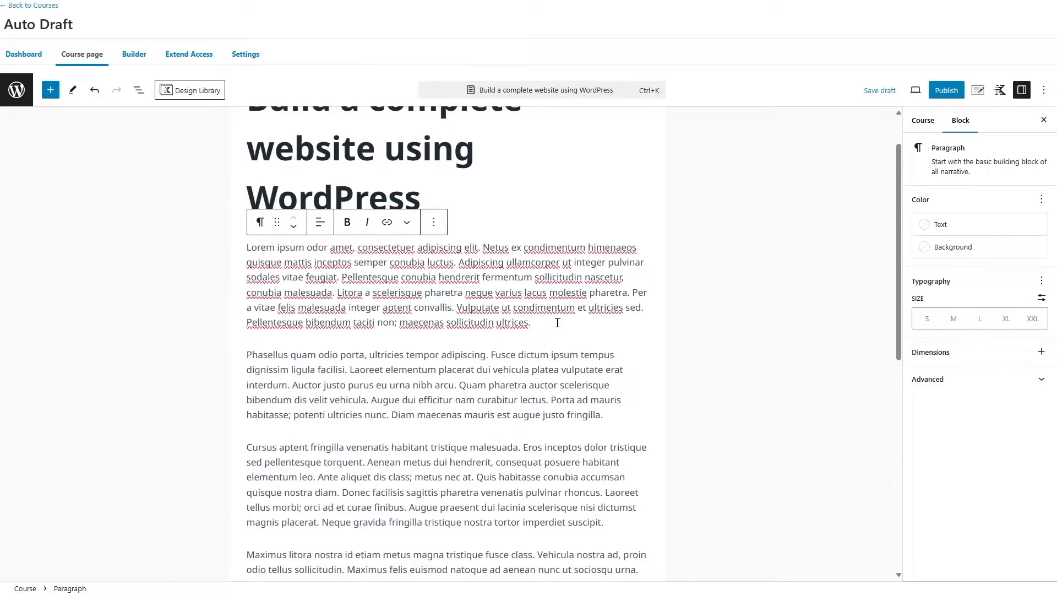
key(Return)
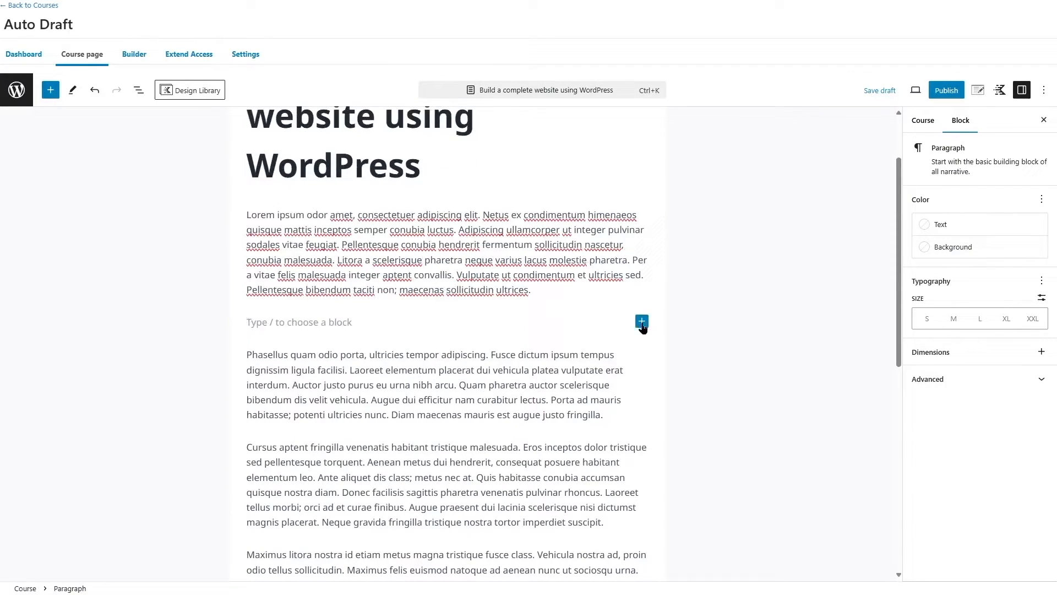
click(642, 324)
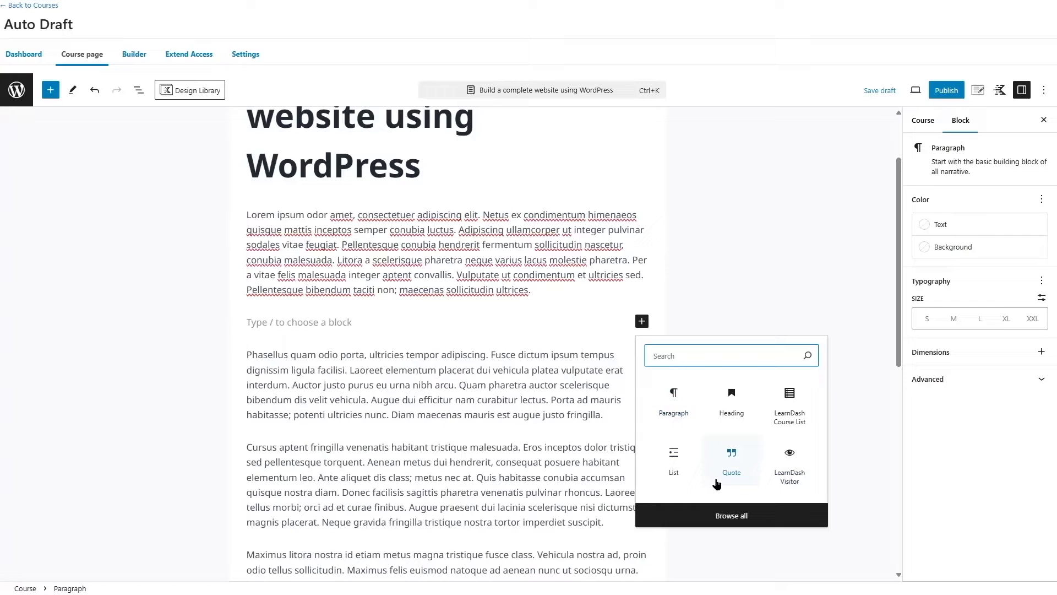
text(image)
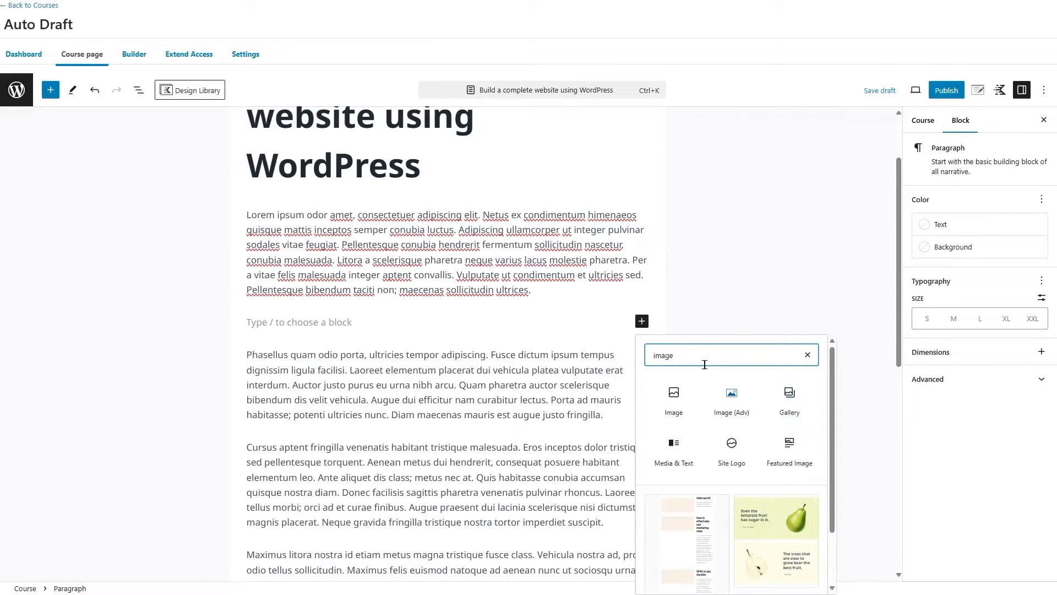
click(676, 401)
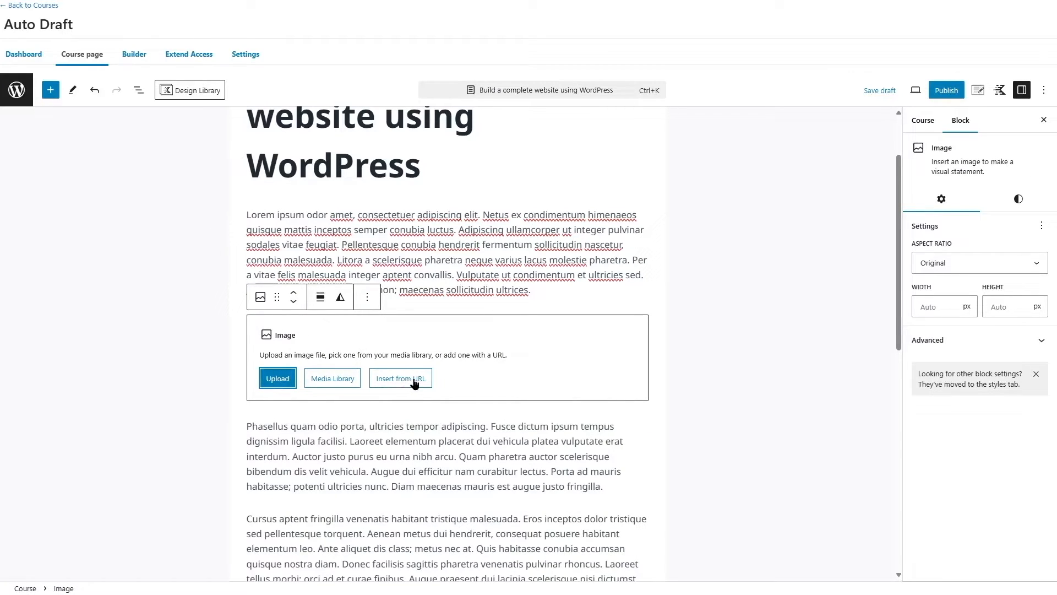
Fill the Image block with the course-2 tablet photo from the media library and check its placement in the content
click(333, 379)
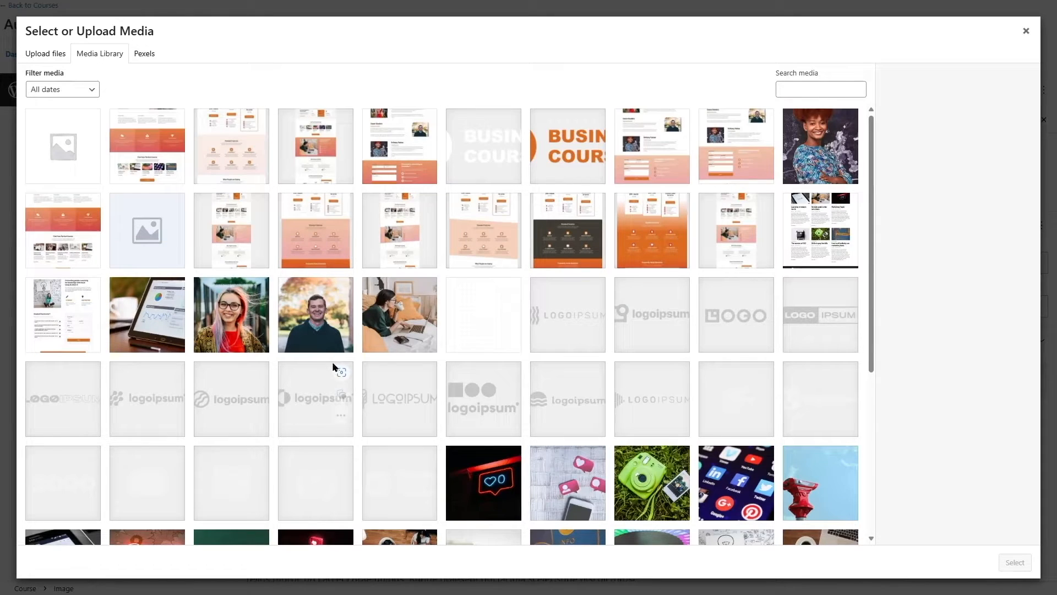
click(147, 311)
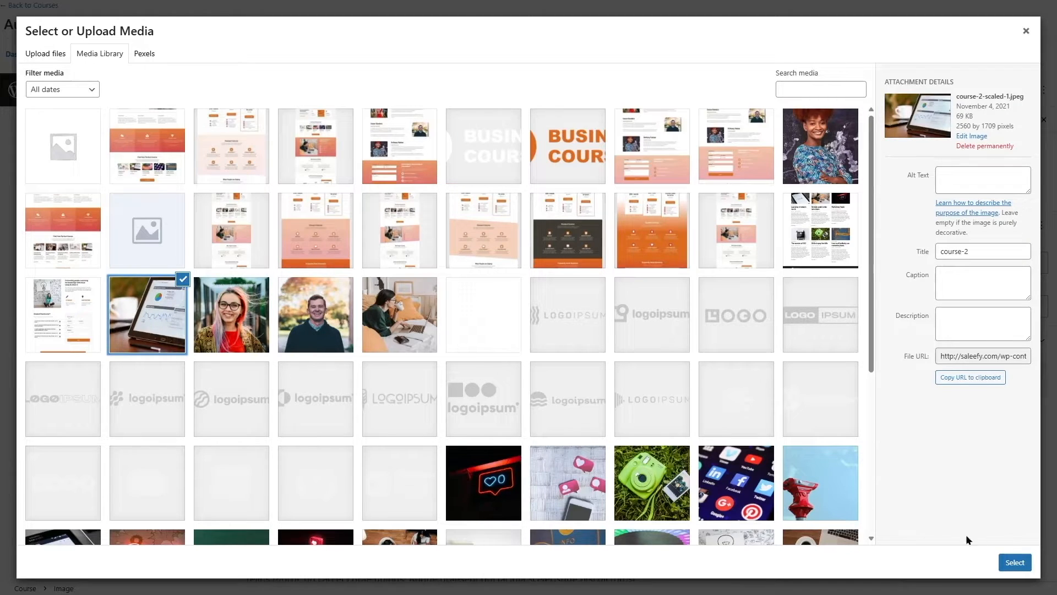
click(1011, 561)
scroll(531, 408, down, 5)
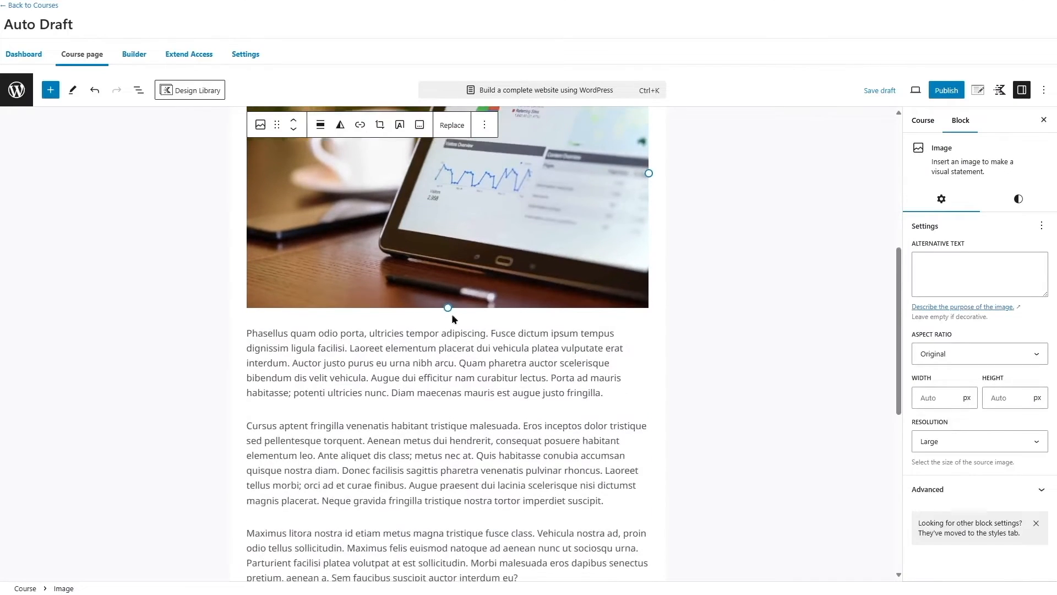
scroll(522, 300, up, 2)
scroll(522, 300, up, 5)
scroll(476, 403, down, 4)
scroll(476, 404, down, 3)
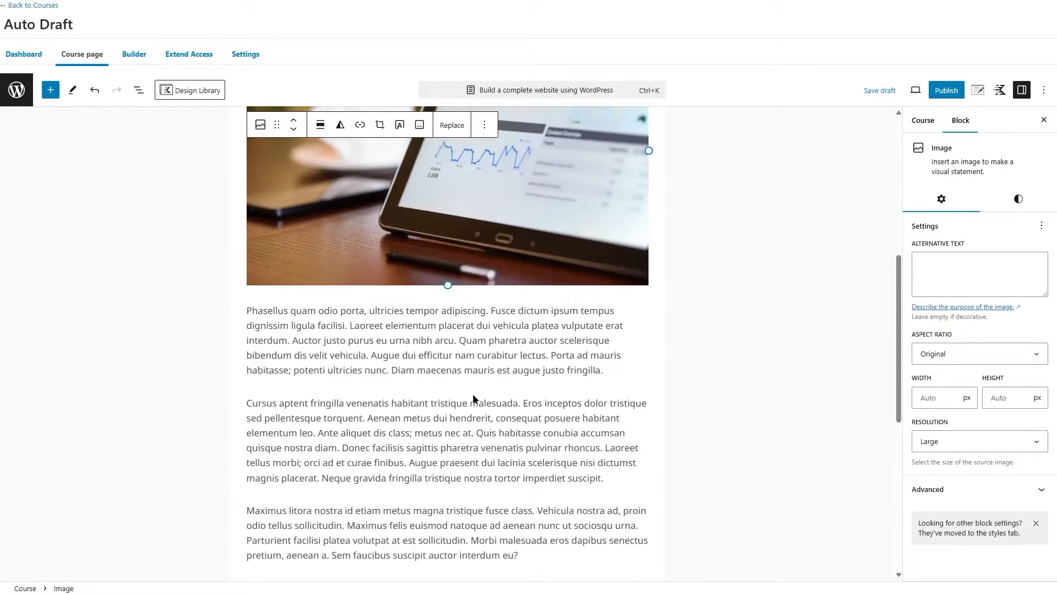
Add the heading "What will you learn from this course?" after the paragraph that begins "Cursus aptent fringilla"
scroll(542, 374, down, 3)
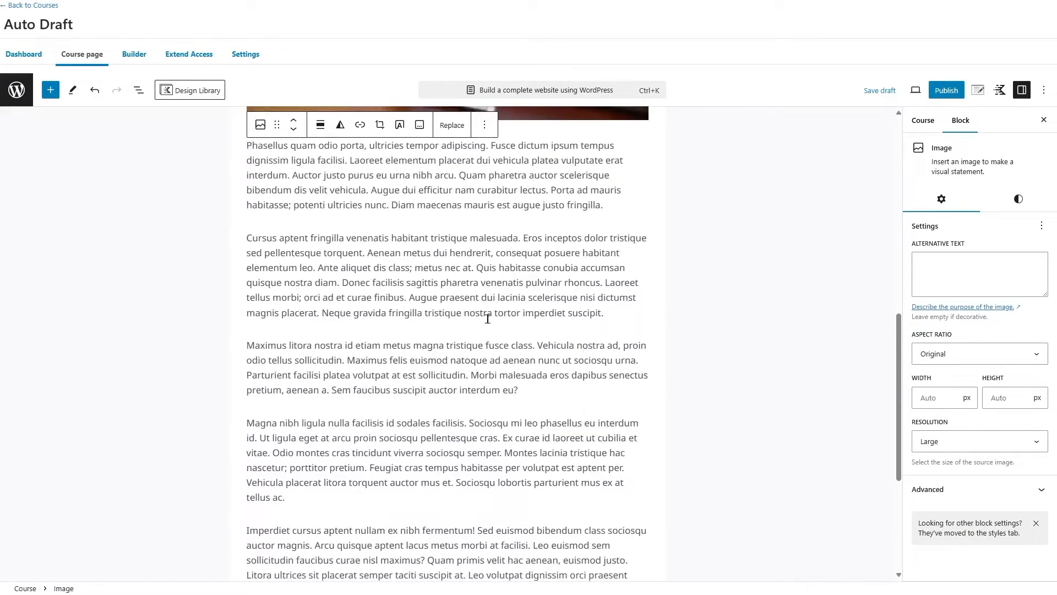
click(612, 310)
scroll(626, 332, up, 3)
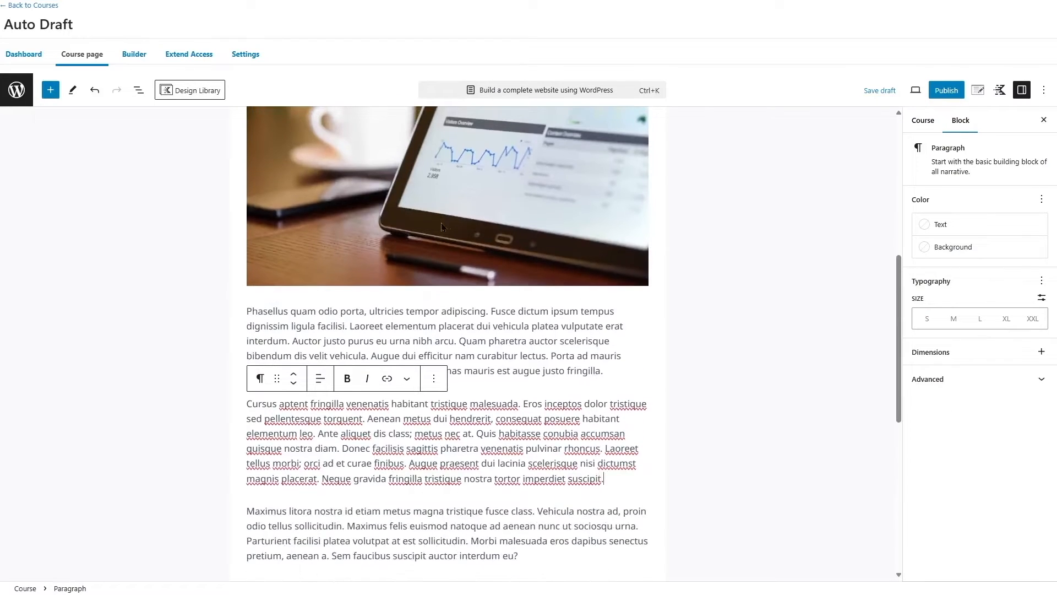
scroll(589, 303, down, 3)
mouse_move(628, 334)
key(Return)
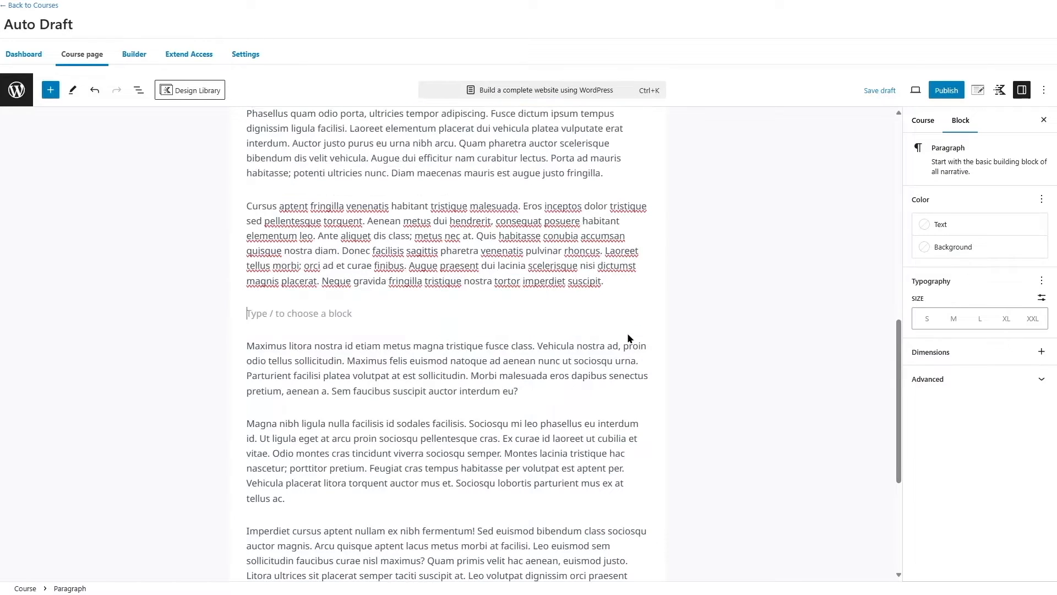
click(642, 312)
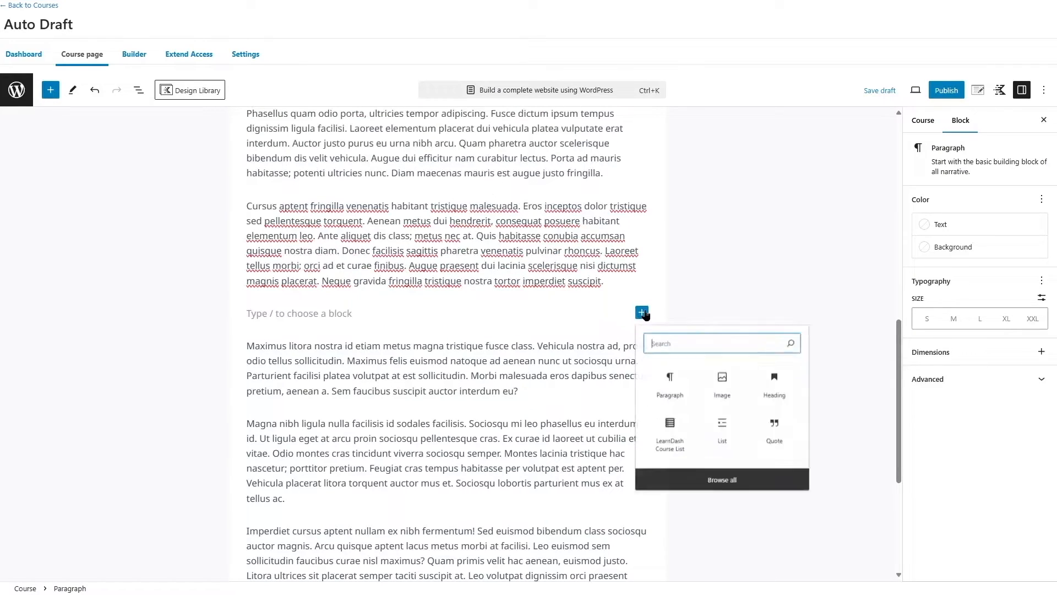
click(792, 390)
text(What will you learn from this course?)
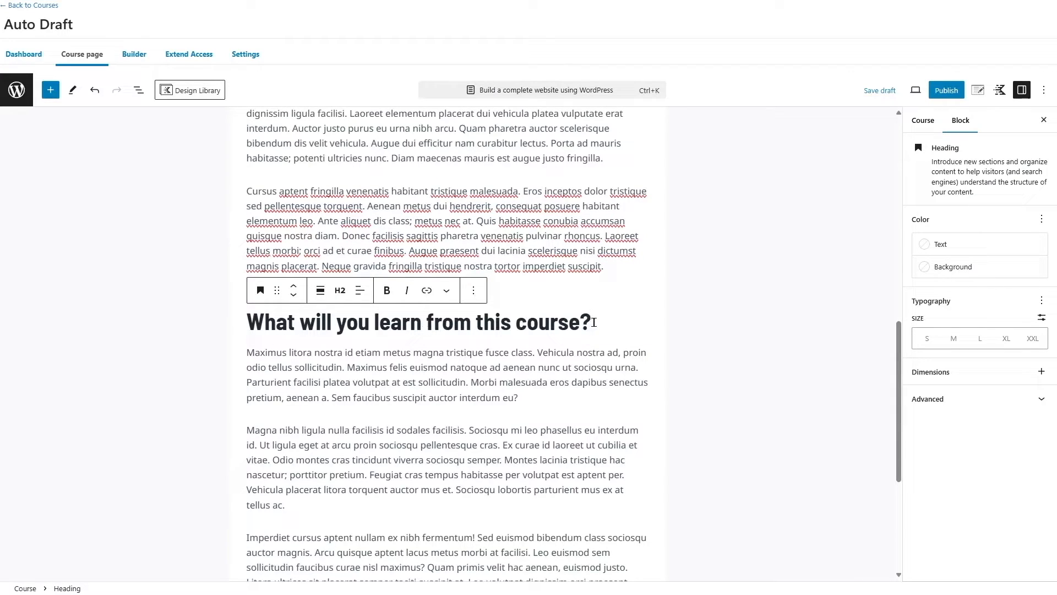
Try a List block after the paragraph under the new heading, and remove it again
scroll(330, 347, down, 1)
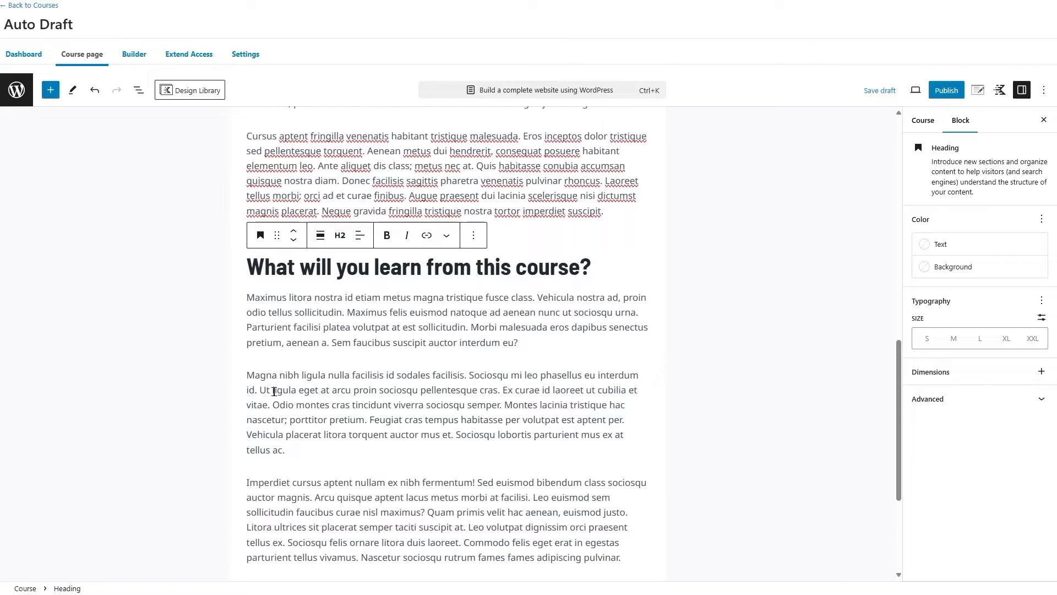
click(534, 342)
key(Return)
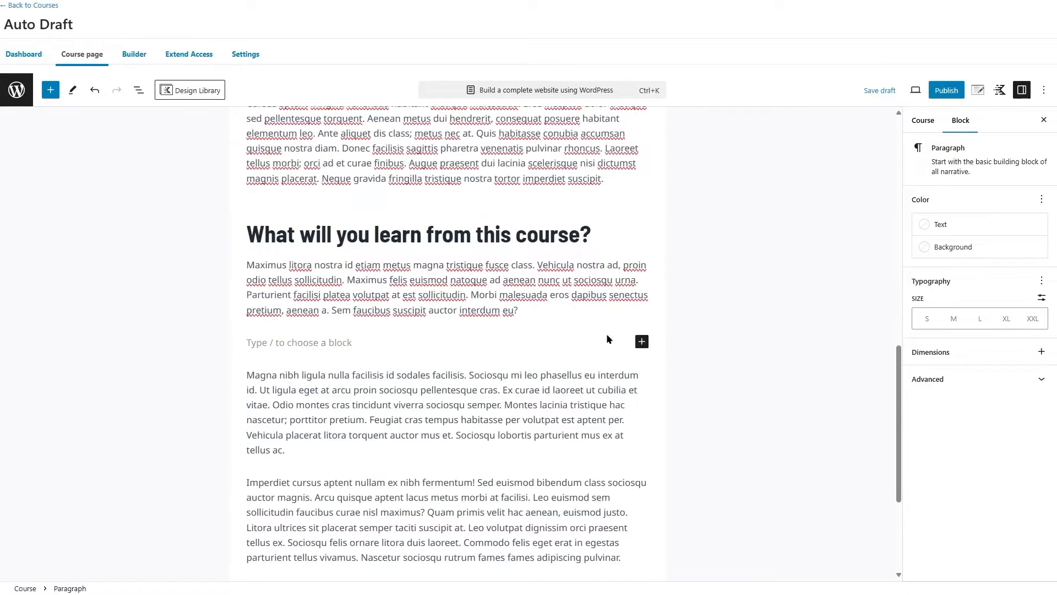
click(642, 342)
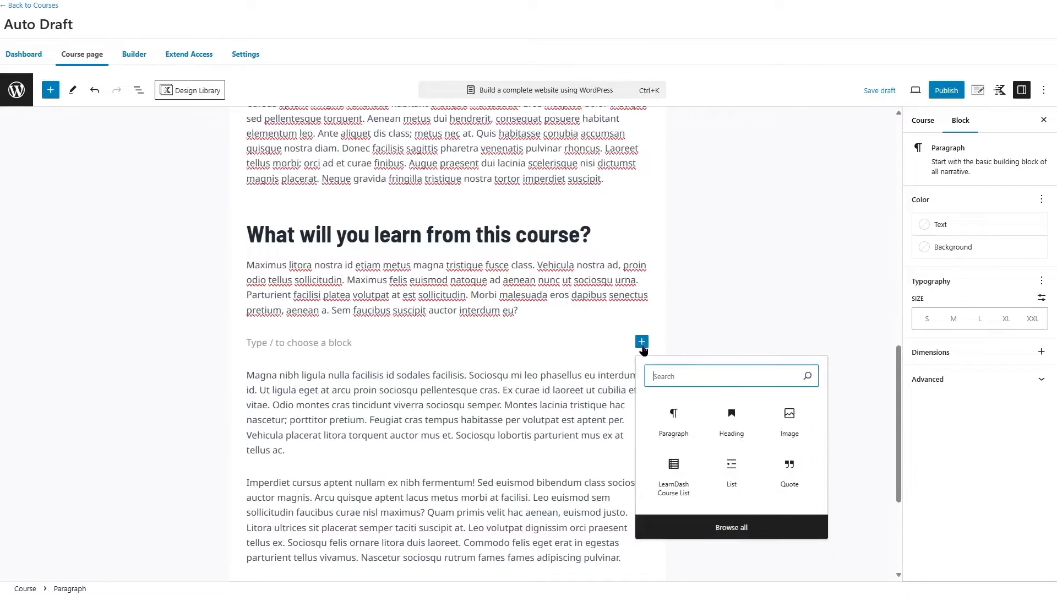
click(730, 469)
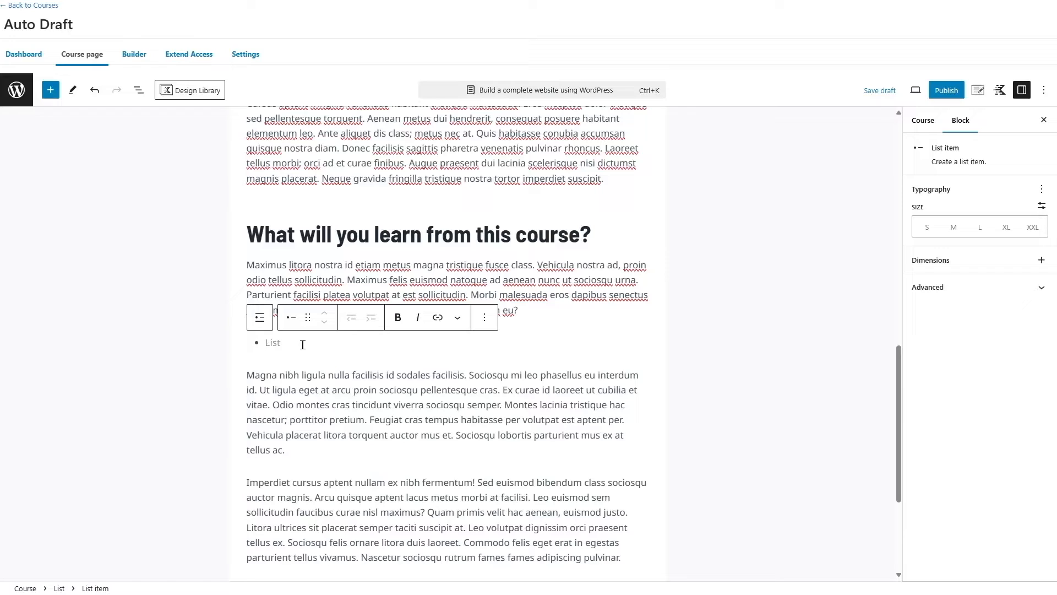
key(BackSpace)
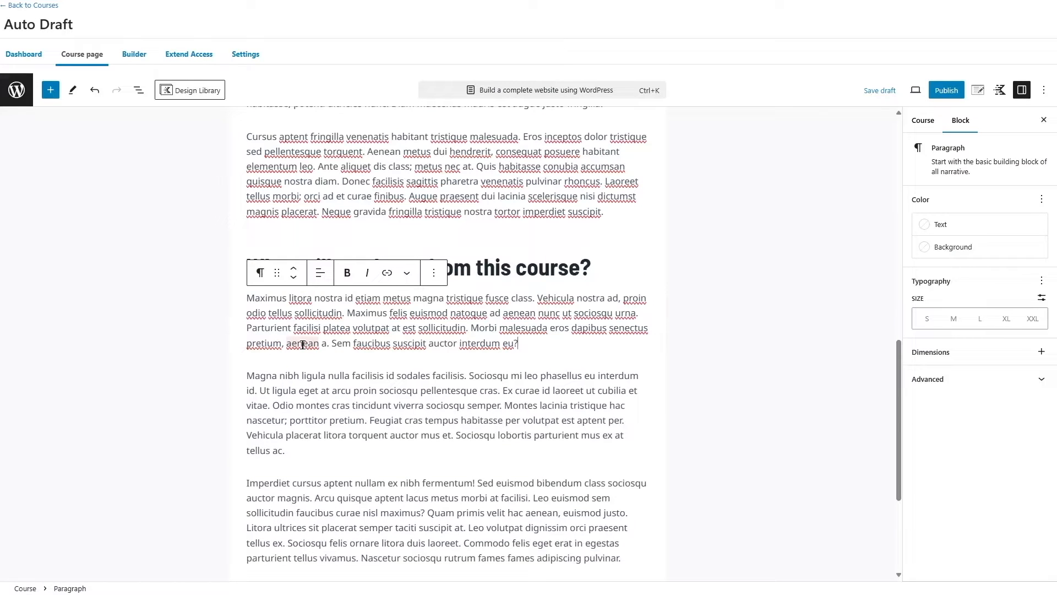
Examine the available blocks in the block library, from the LearnDash LMS blocks to the text, media, widget and theme blocks
scroll(332, 405, down, 3)
scroll(332, 406, up, 3)
scroll(440, 381, down, 1)
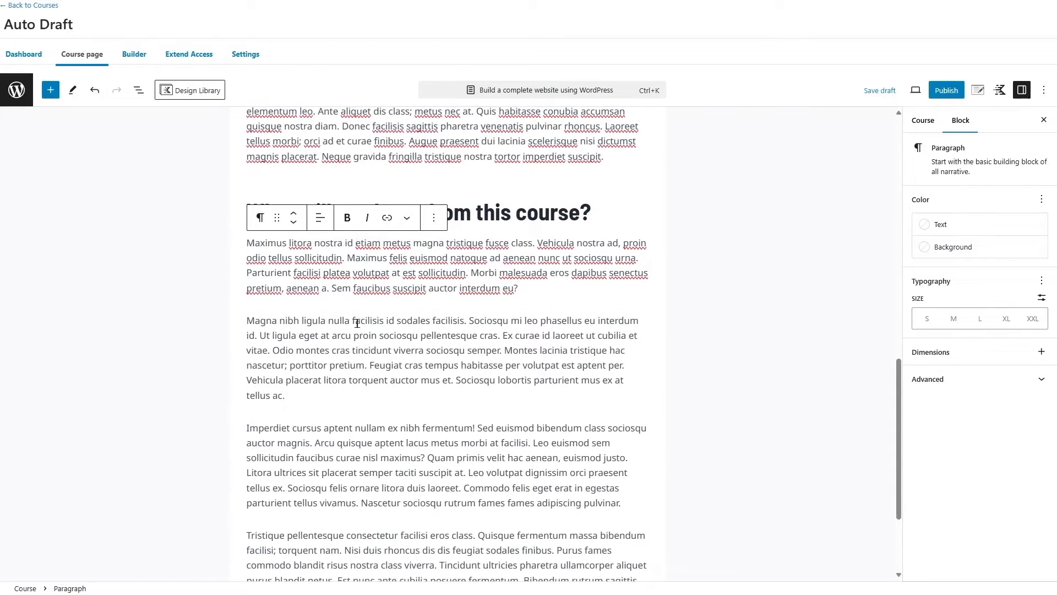
click(50, 90)
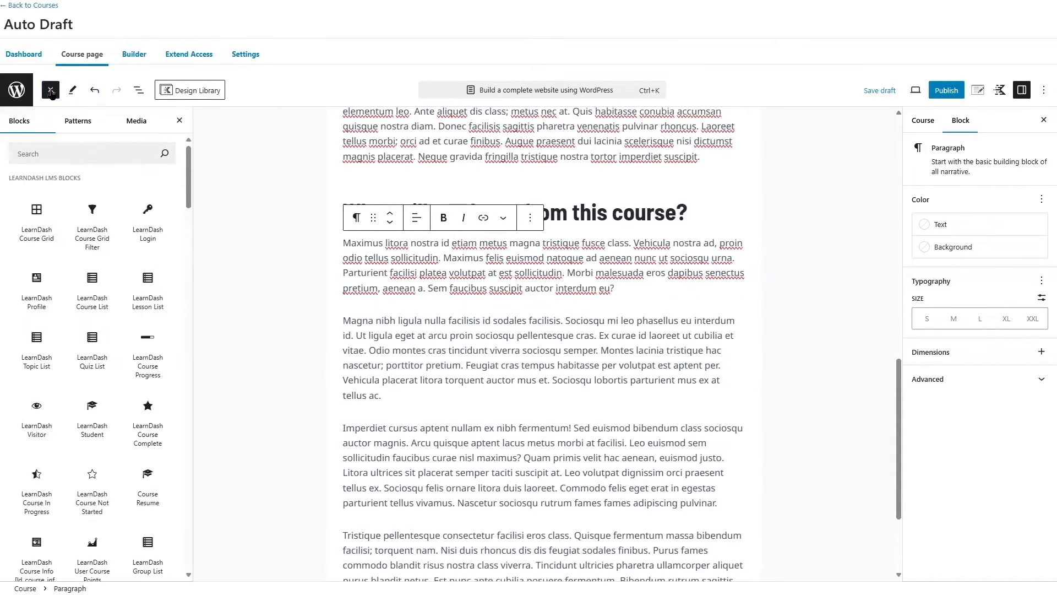
click(51, 91)
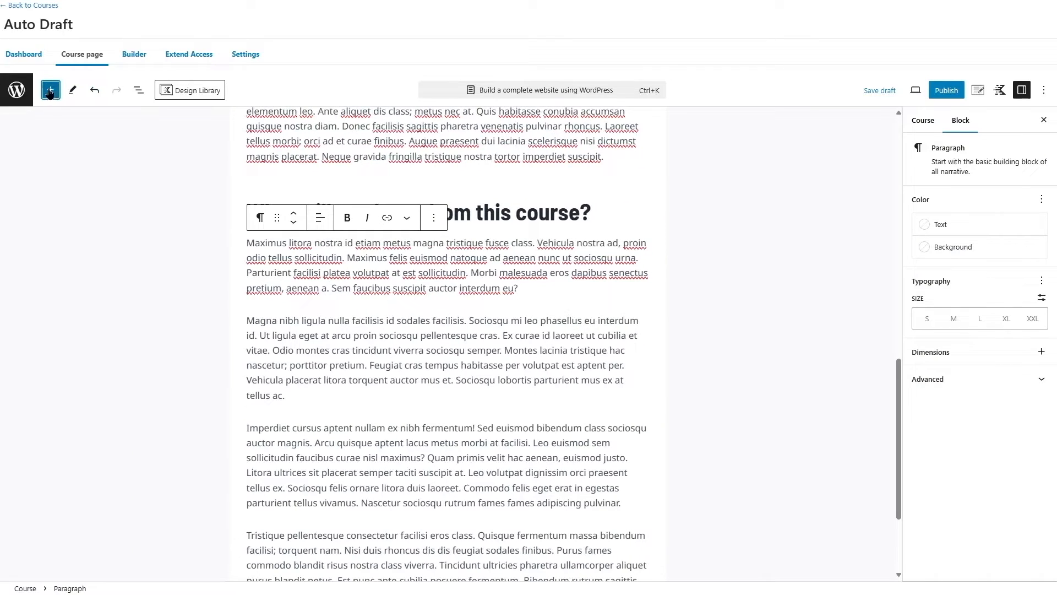
click(51, 91)
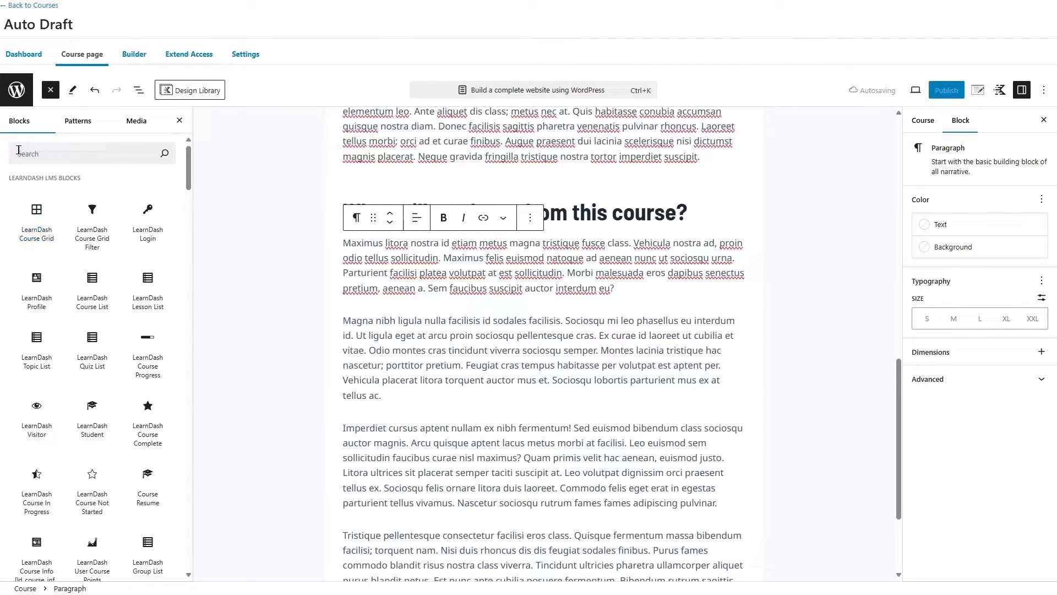
mouse_move(36, 240)
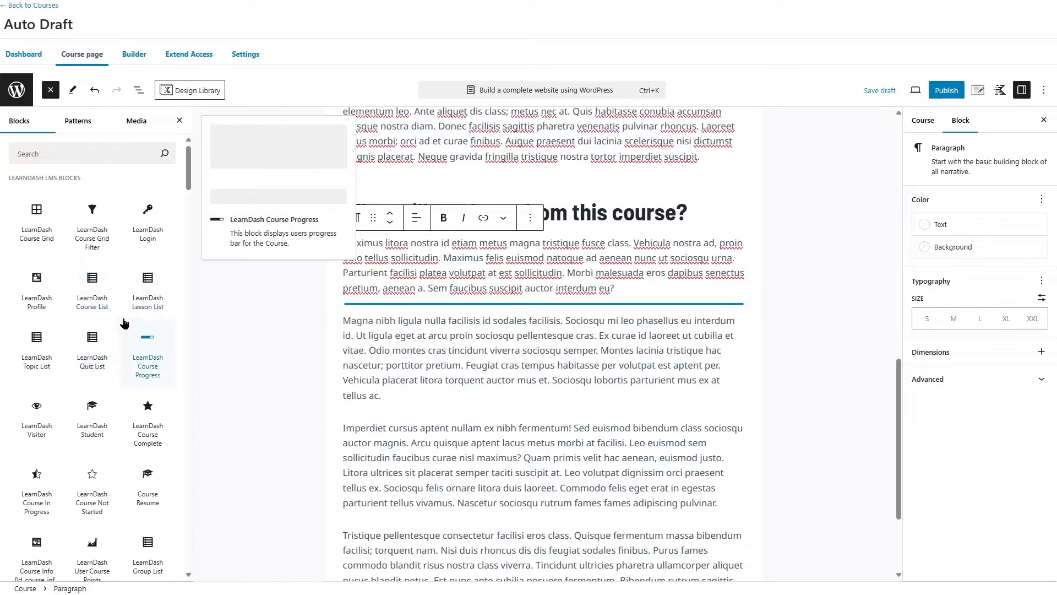
scroll(123, 315, down, 4)
scroll(122, 312, down, 6)
scroll(120, 306, down, 15)
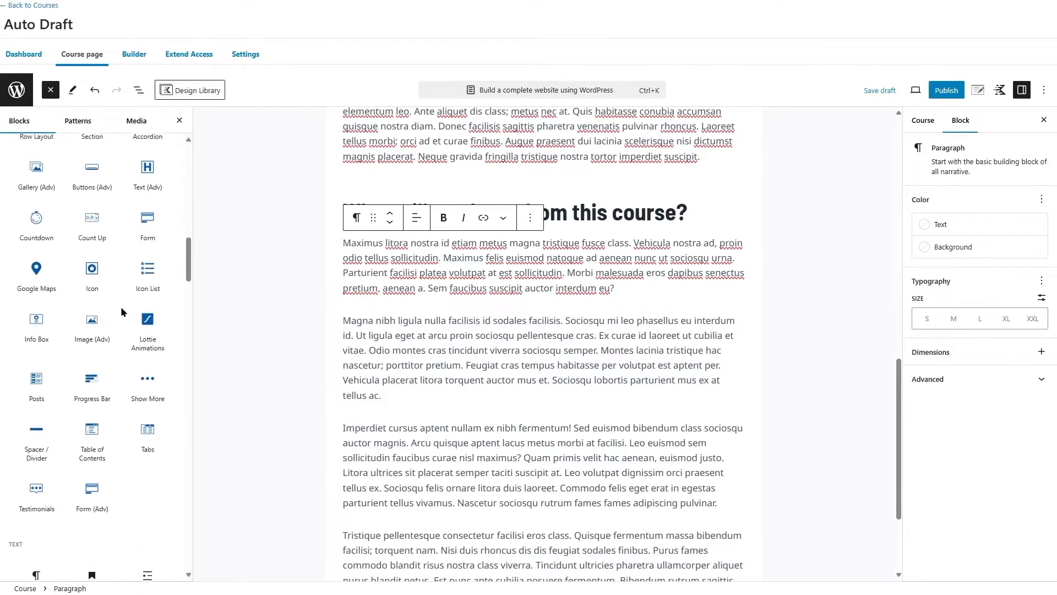
scroll(122, 305, down, 4)
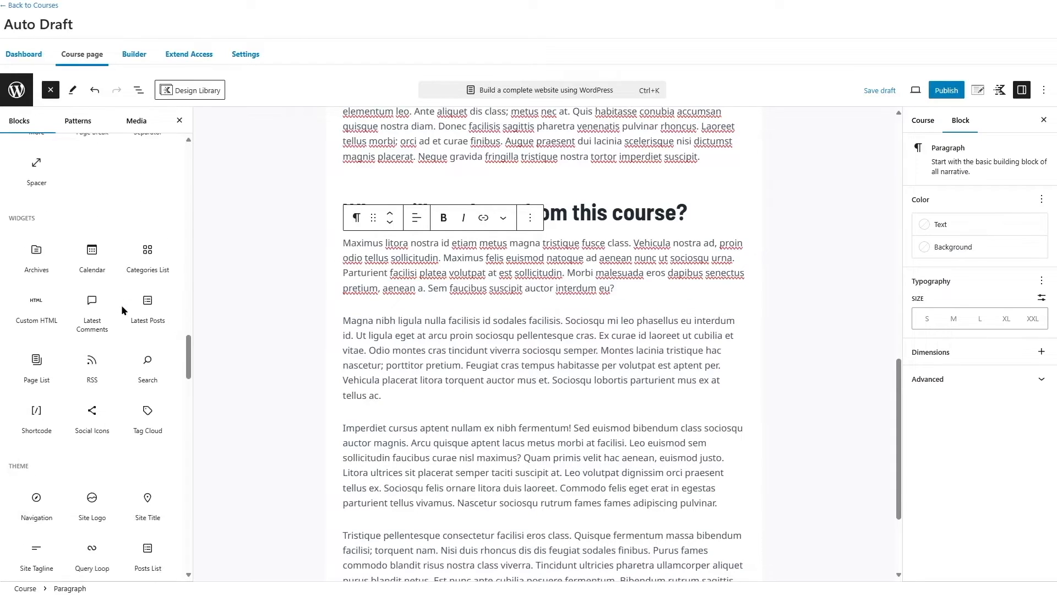
scroll(121, 305, up, 5)
scroll(121, 305, up, 10)
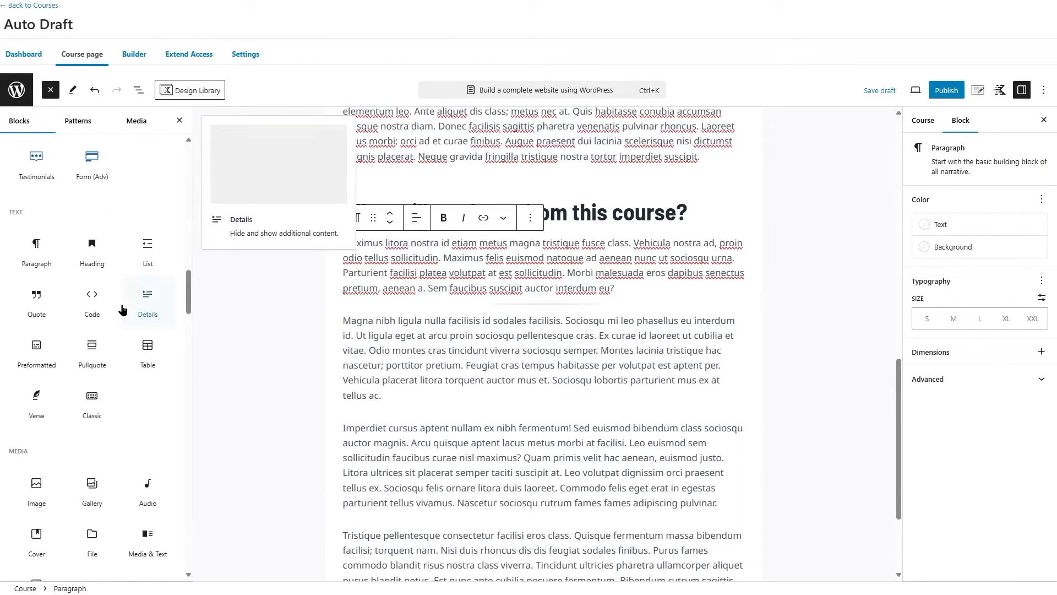
scroll(121, 304, up, 5)
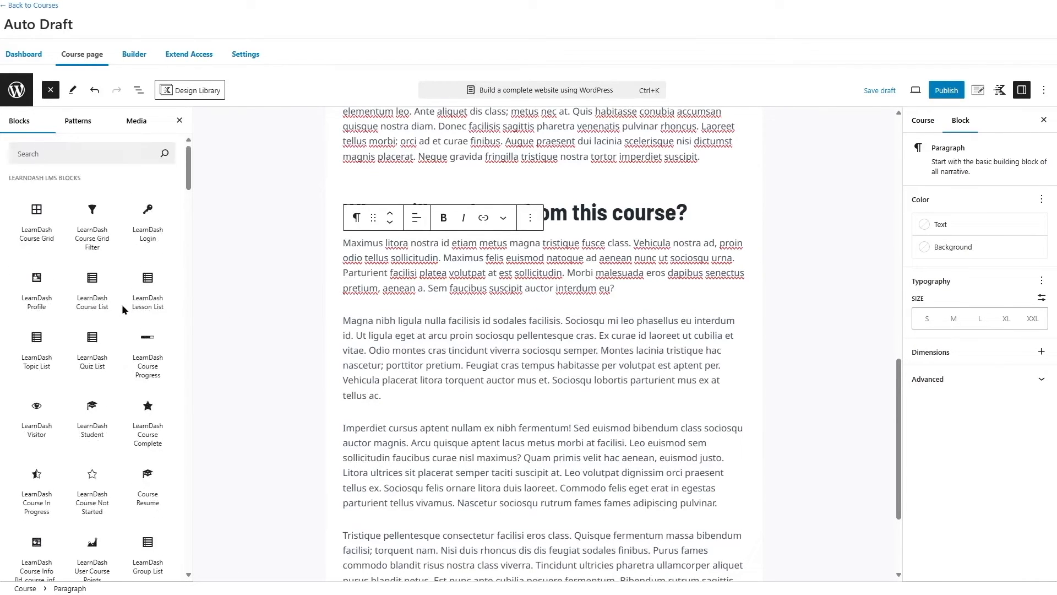
click(179, 123)
Set the WordPress logo picture wp-img.jpg as the course's featured image, after browsing the media library and Pexels pictures
click(577, 313)
scroll(577, 312, up, 15)
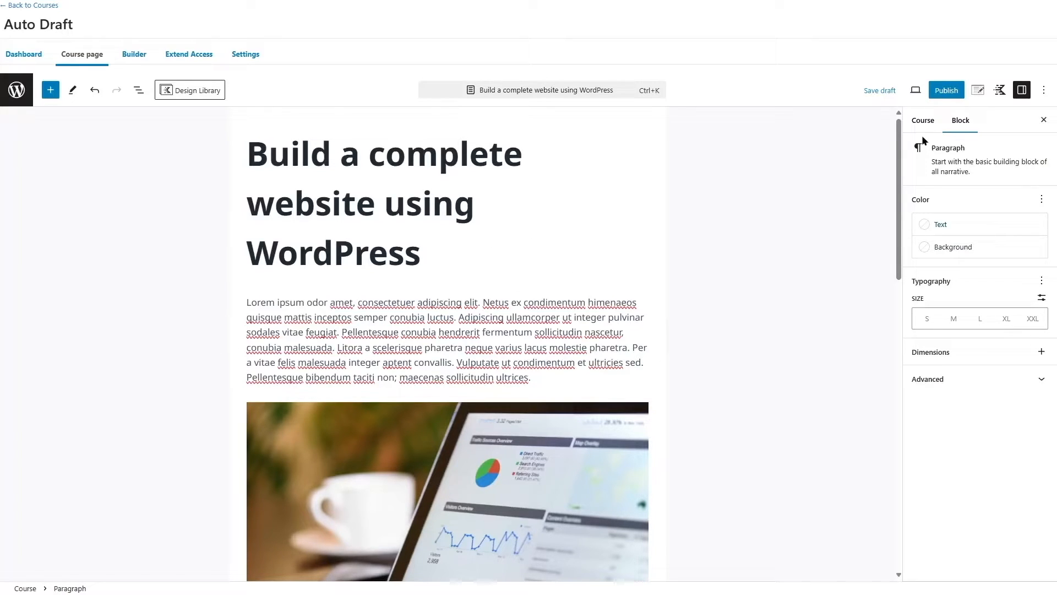
click(923, 121)
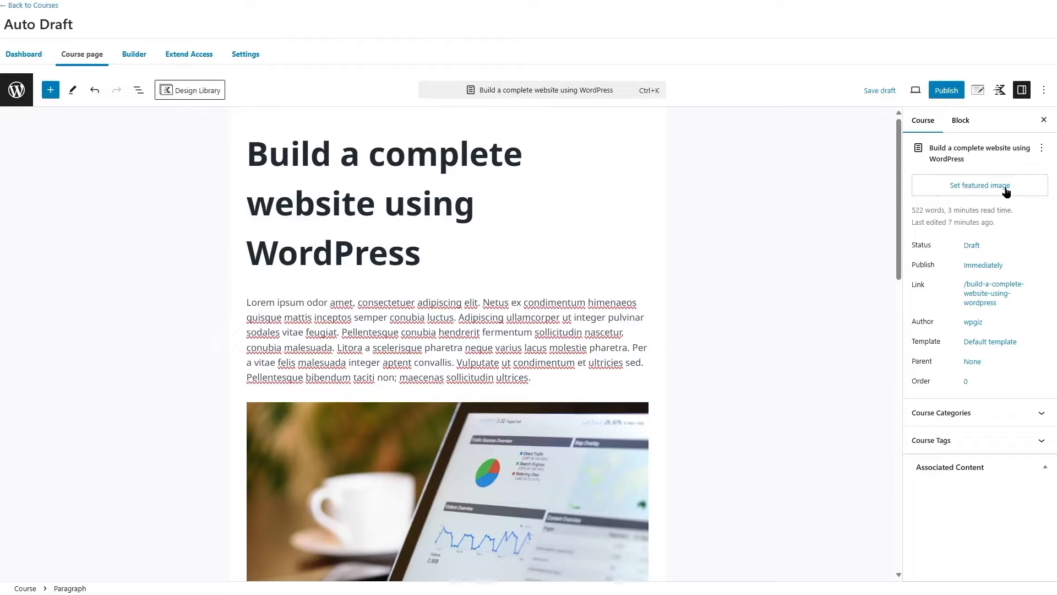
click(972, 185)
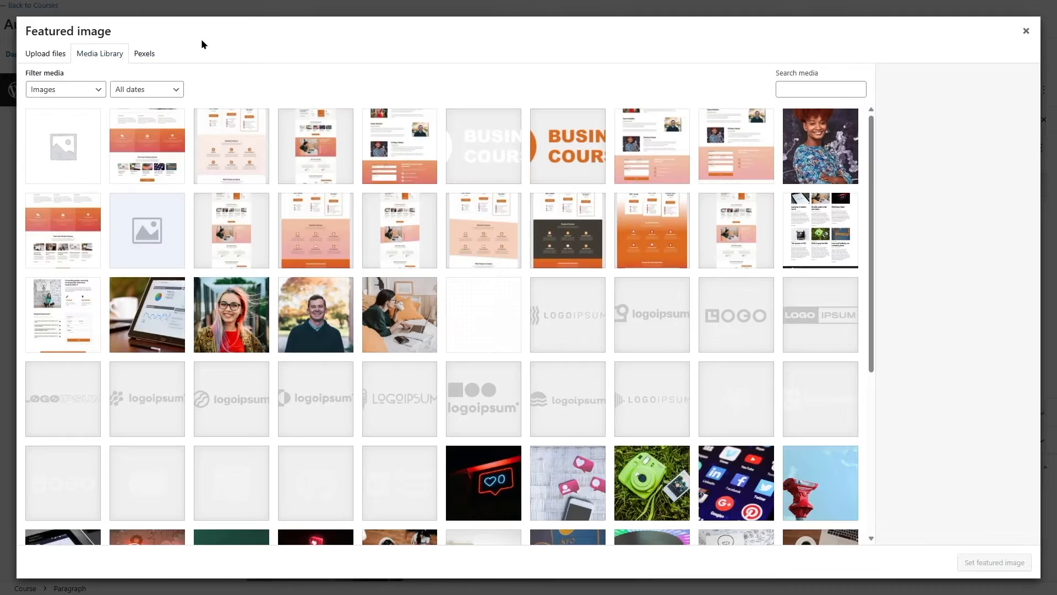
scroll(325, 210, down, 5)
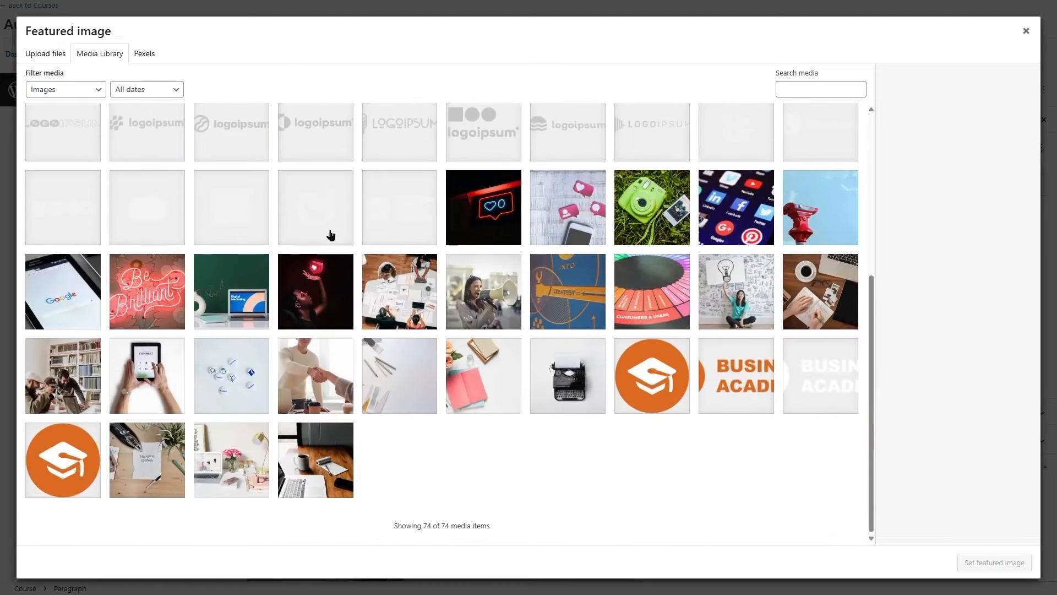
scroll(325, 229, up, 5)
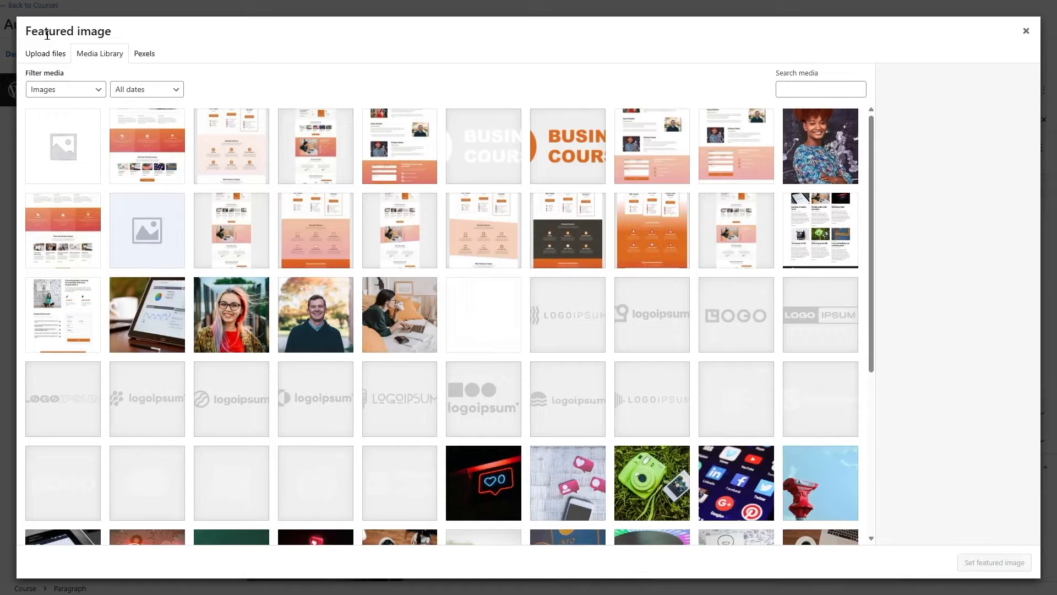
click(145, 57)
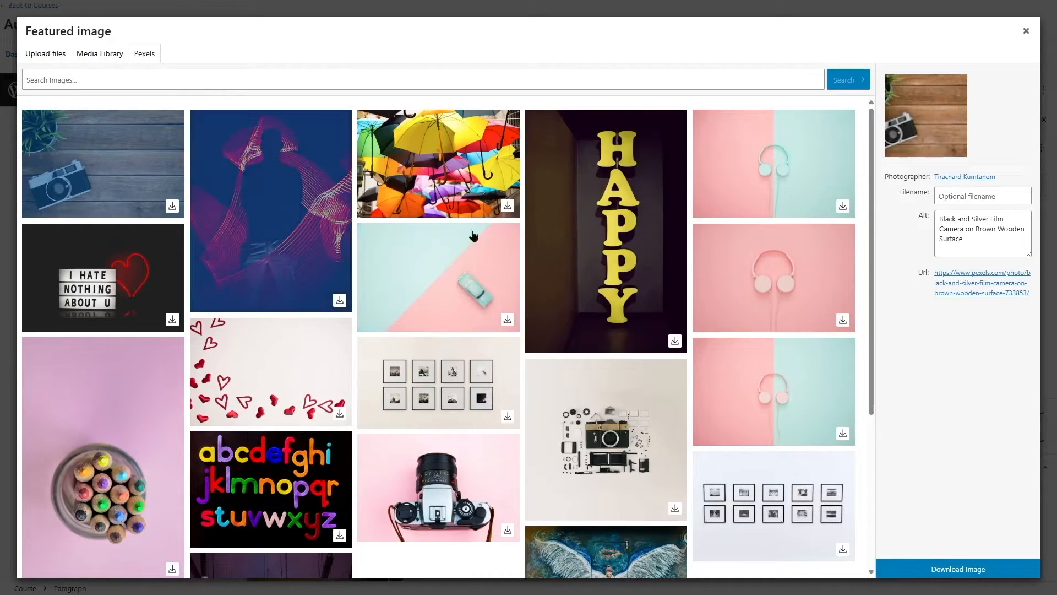
scroll(578, 258, down, 4)
scroll(610, 266, up, 4)
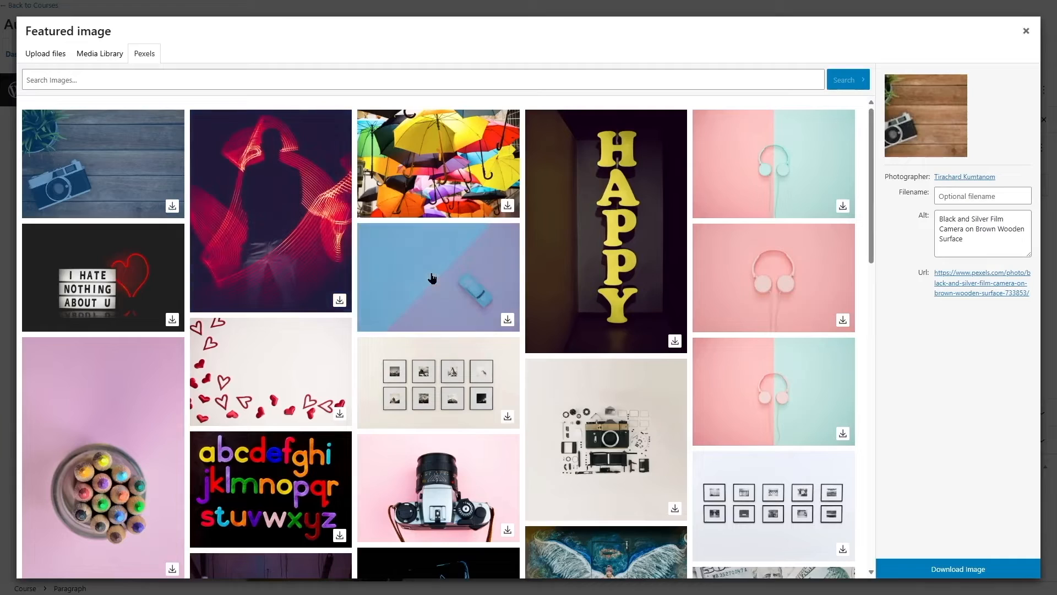
click(58, 60)
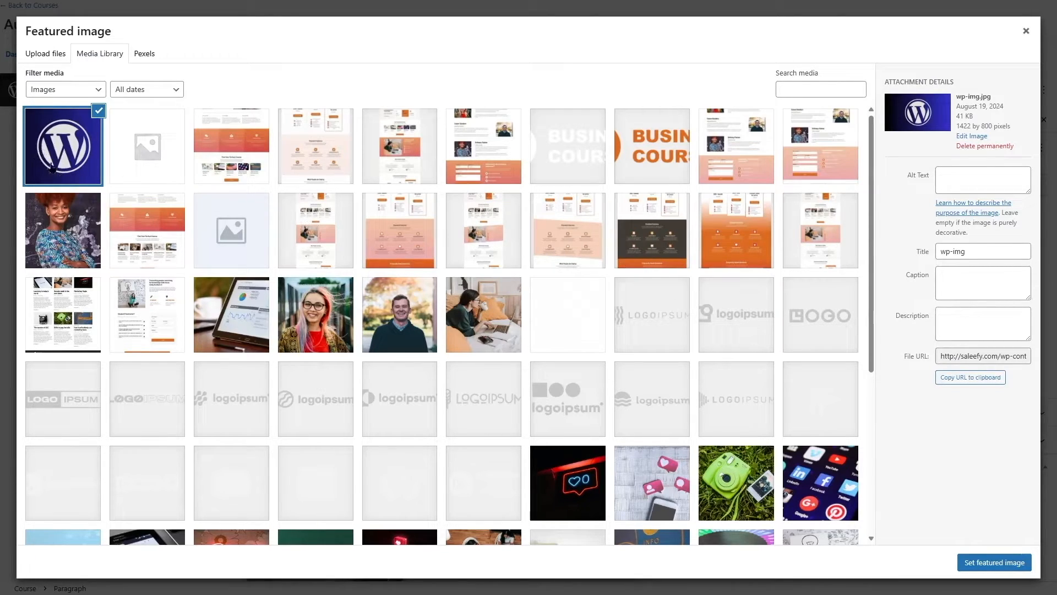
click(998, 565)
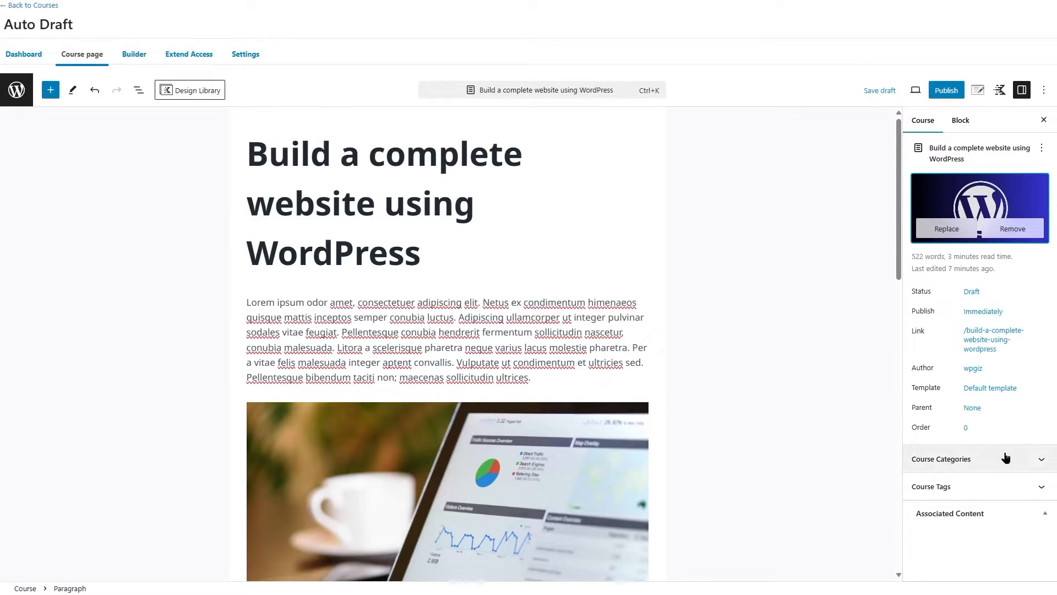
Create the course category "Web Development" for this course and save the draft
click(1044, 459)
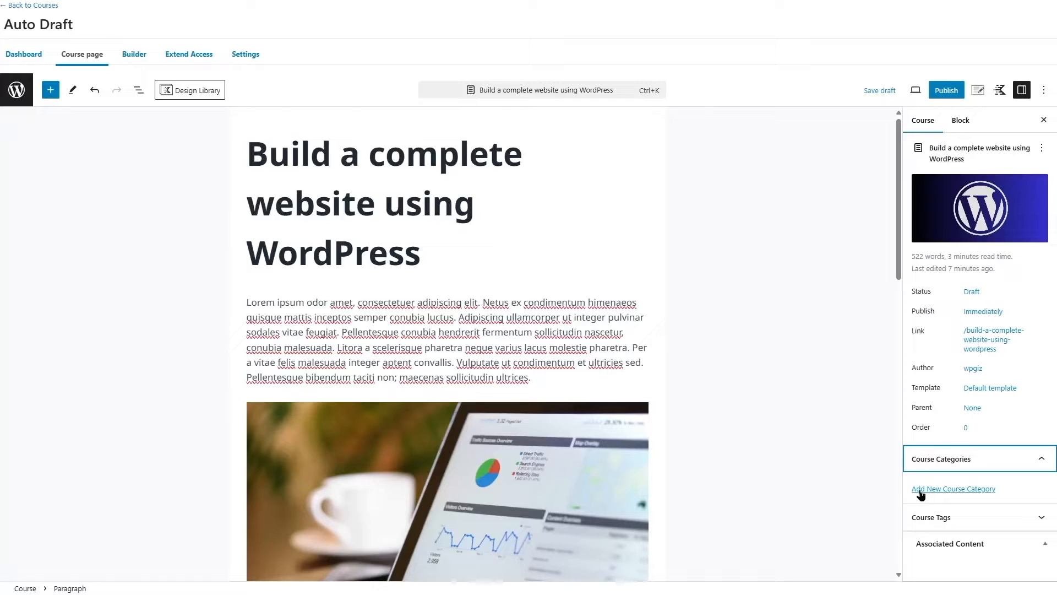
click(965, 490)
click(949, 522)
scroll(949, 518, down, 1)
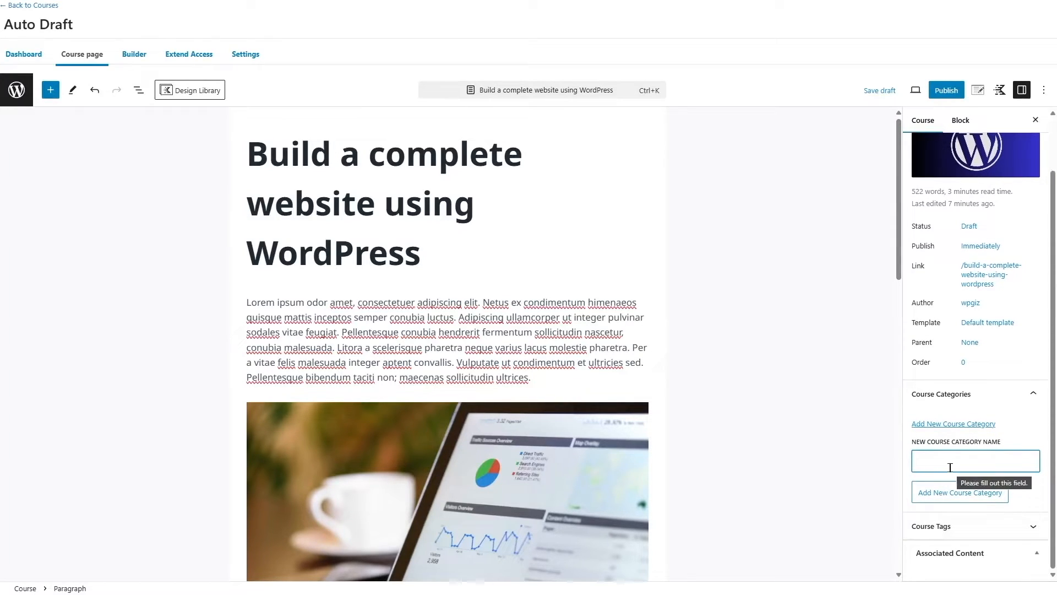
text(Web Development)
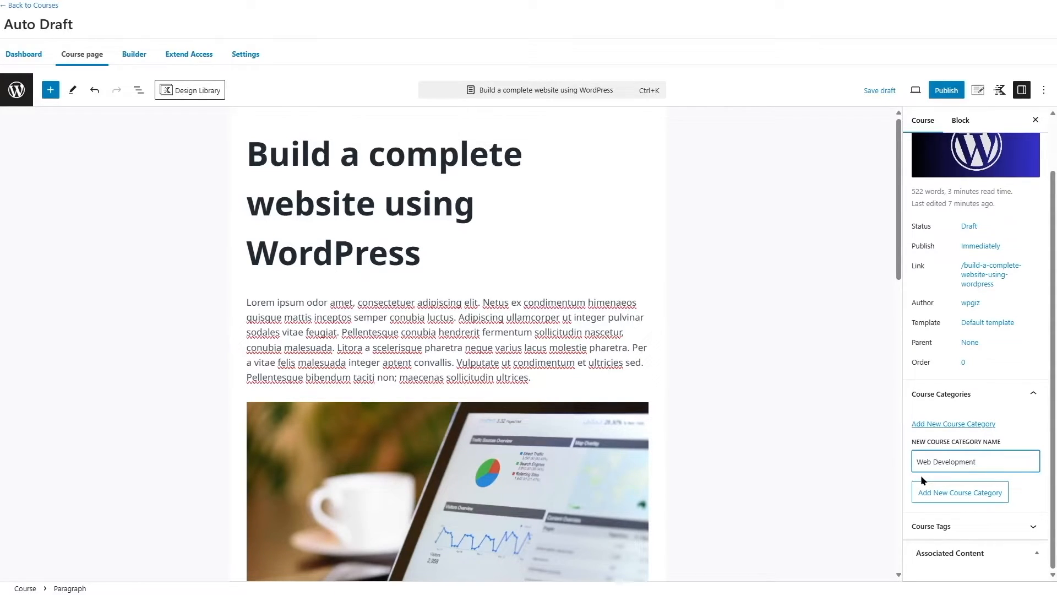
key(Return)
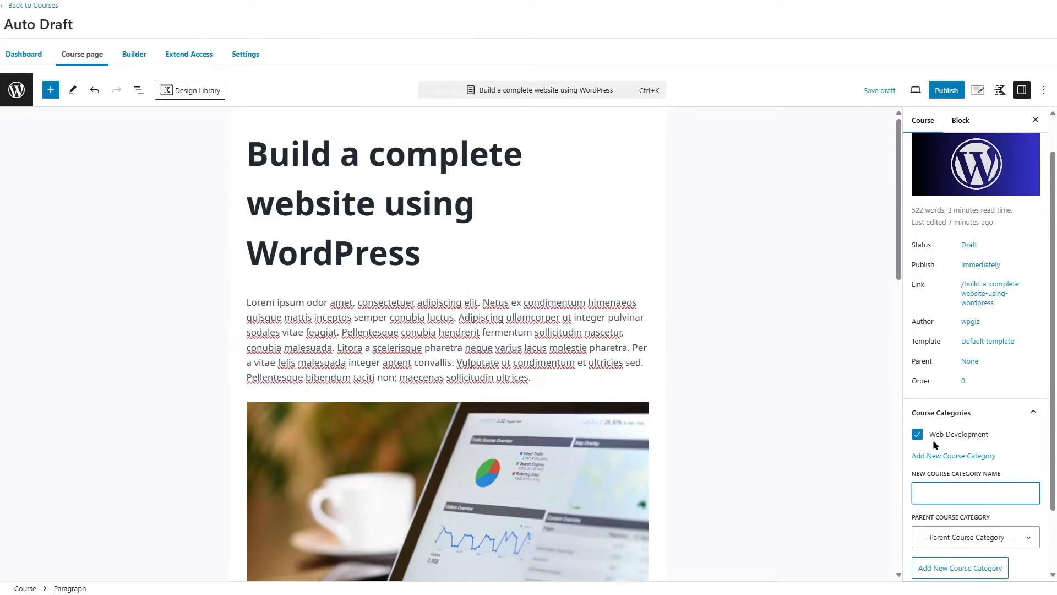
click(918, 435)
click(918, 436)
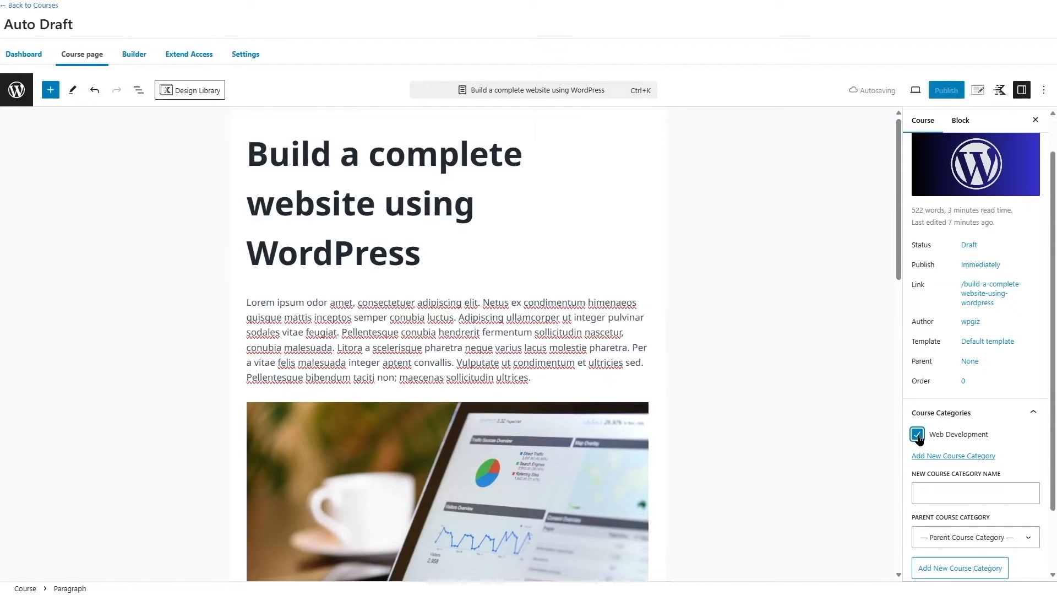
click(1016, 423)
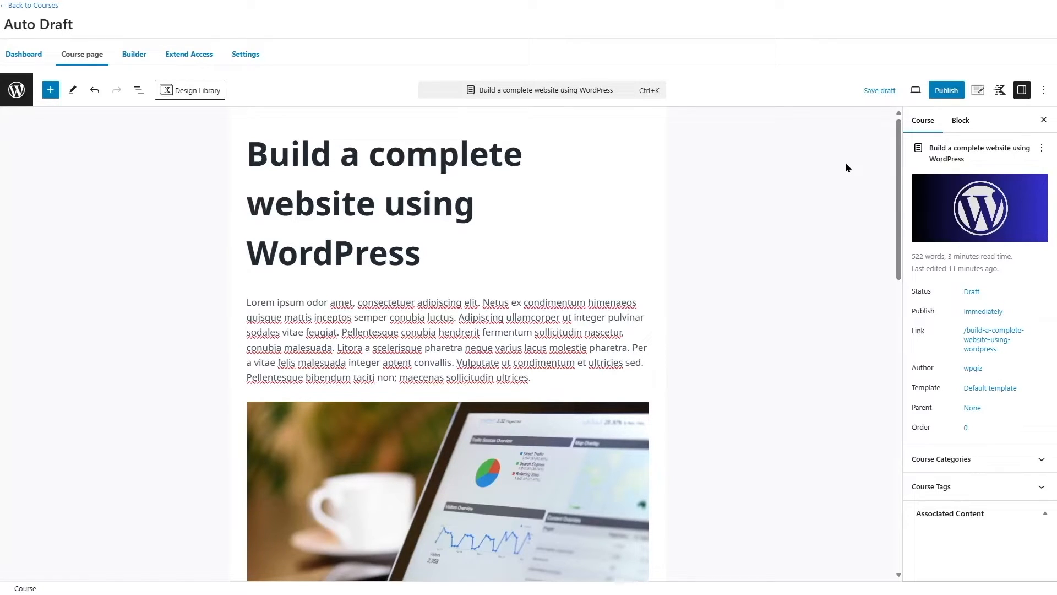
click(878, 91)
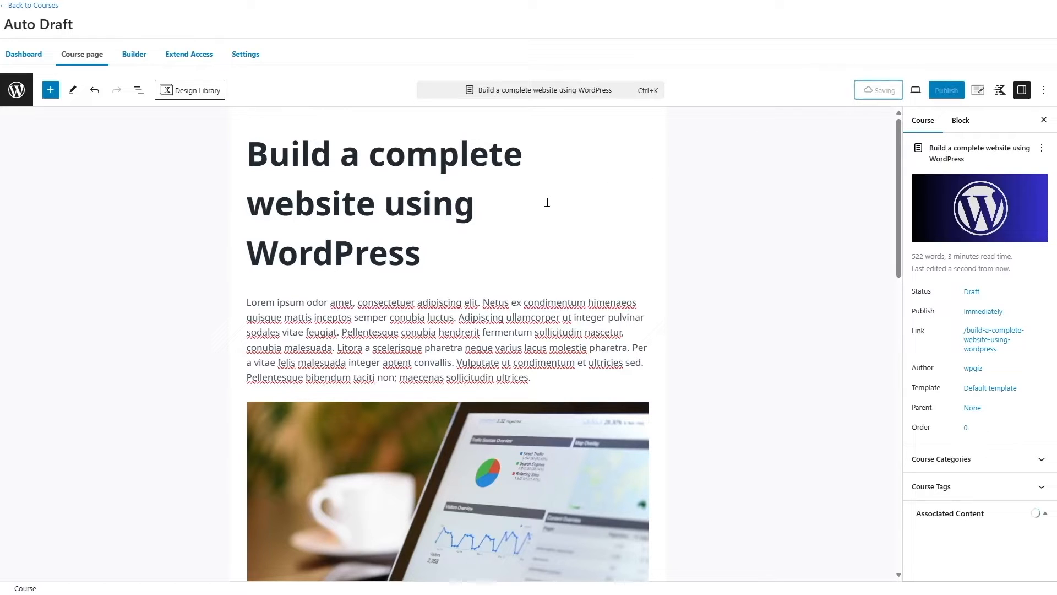
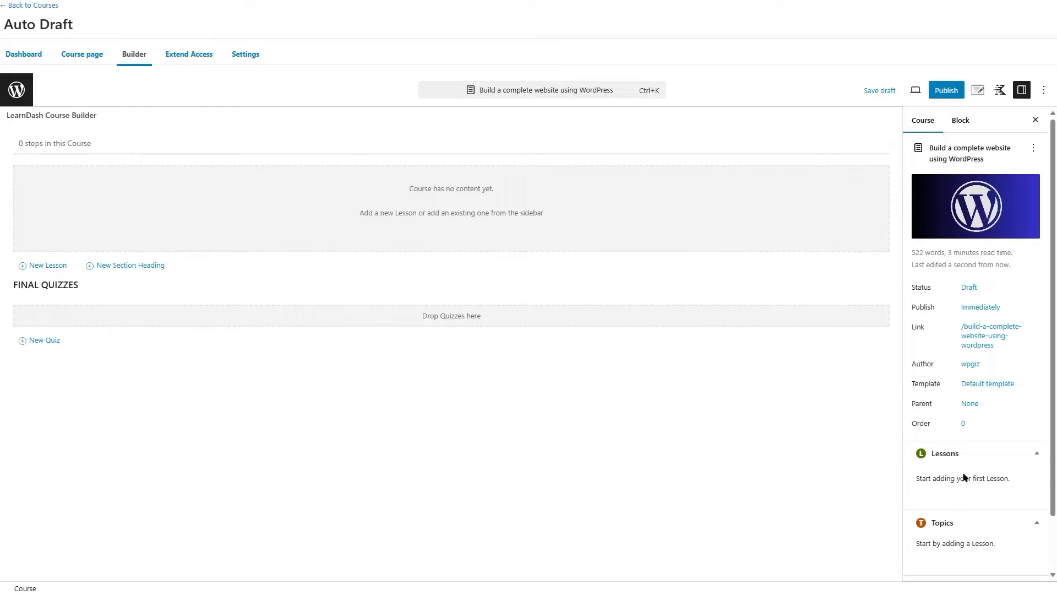
Add the section heading "Module 1" to the empty course in the course builder
scroll(973, 544, down, 2)
click(131, 269)
click(79, 286)
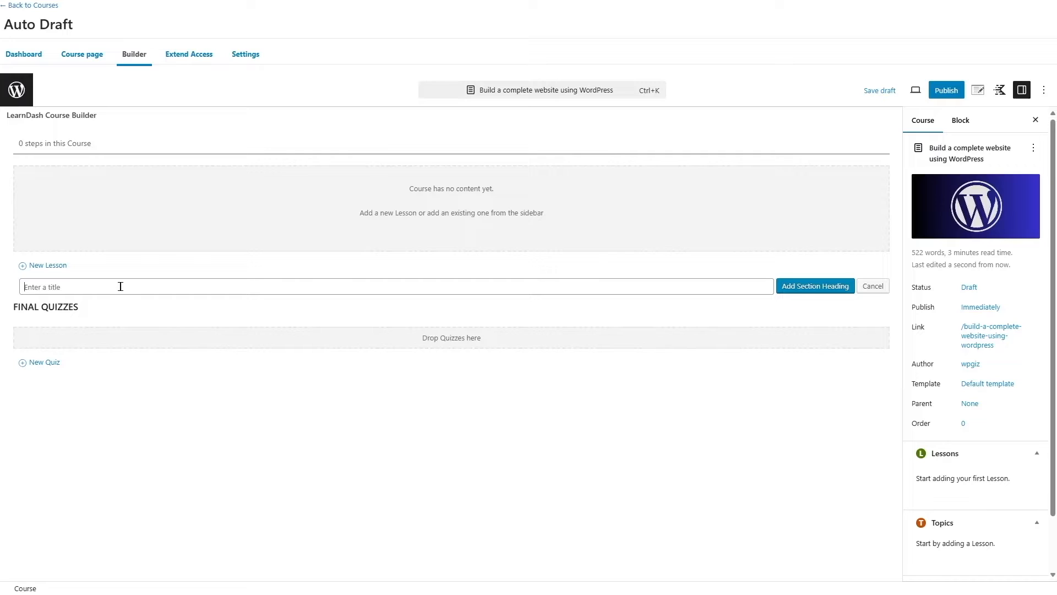
text(Module 1)
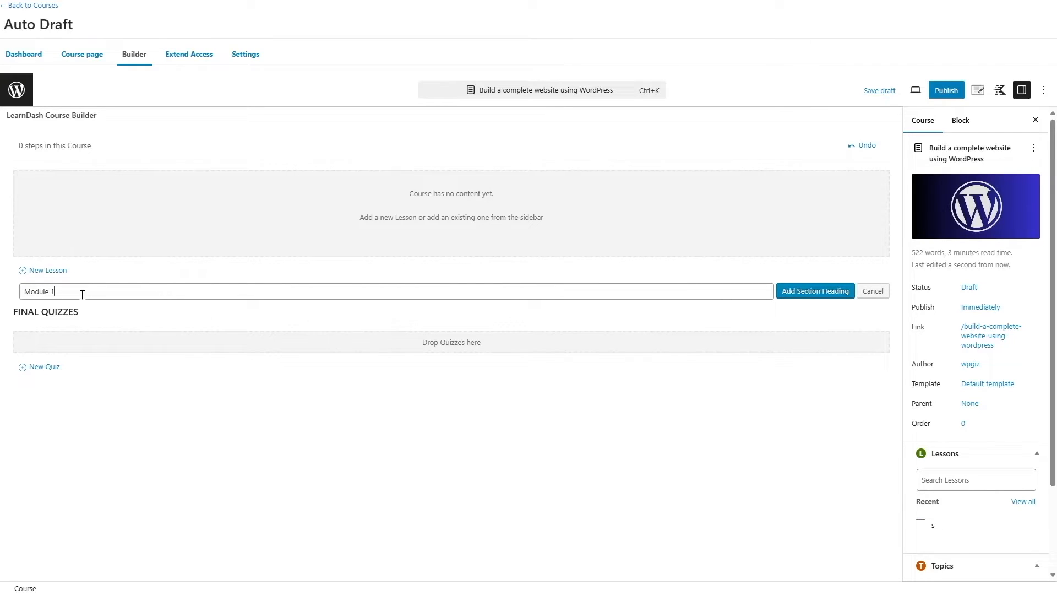
click(798, 298)
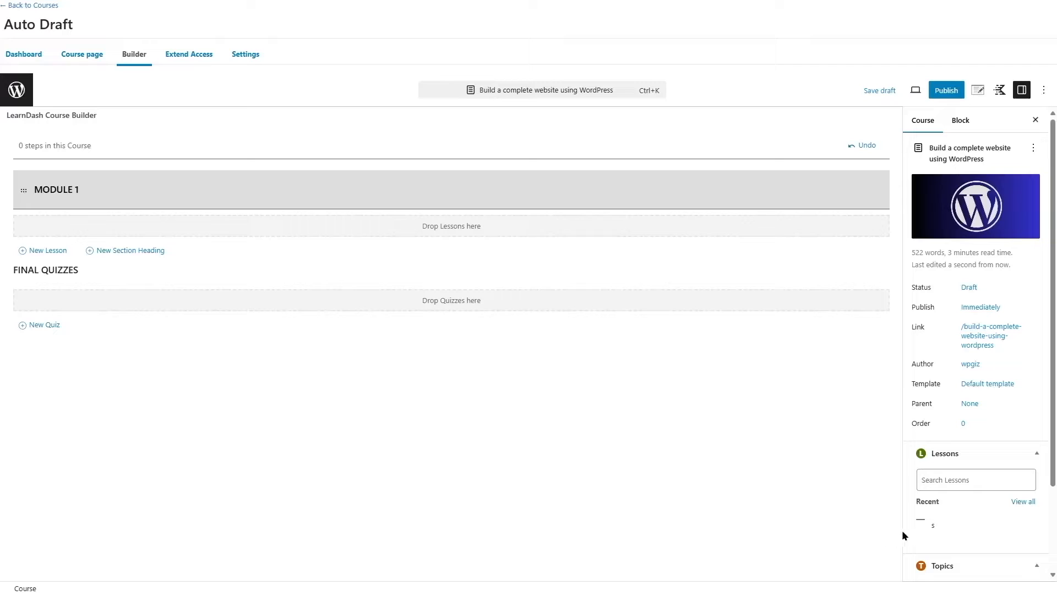
Place the existing lesson "s" under Module 1 and rename it "Creating a new WordPress site"
mouse_move(918, 521)
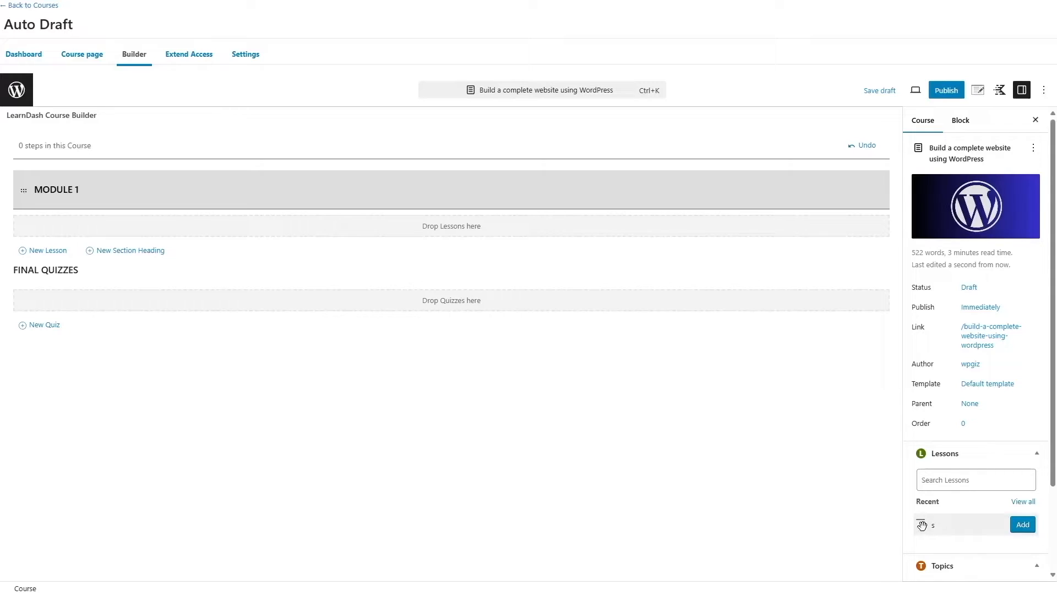
drag(923, 525, 457, 232)
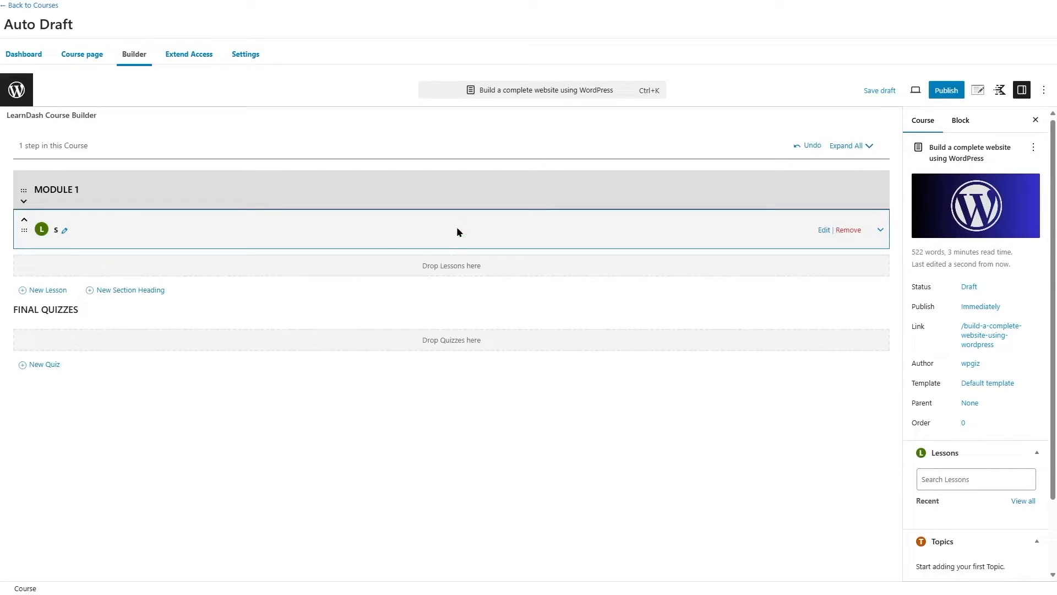
mouse_move(58, 231)
click(56, 229)
click(48, 235)
mouse_move(58, 227)
click(65, 232)
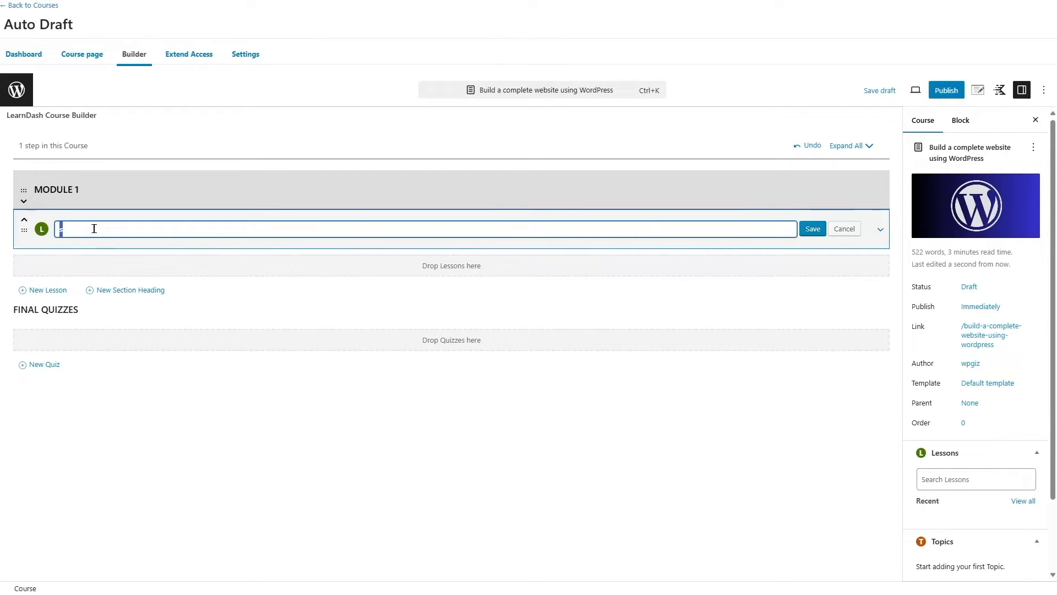
text(Creating a new WordPress site)
click(813, 228)
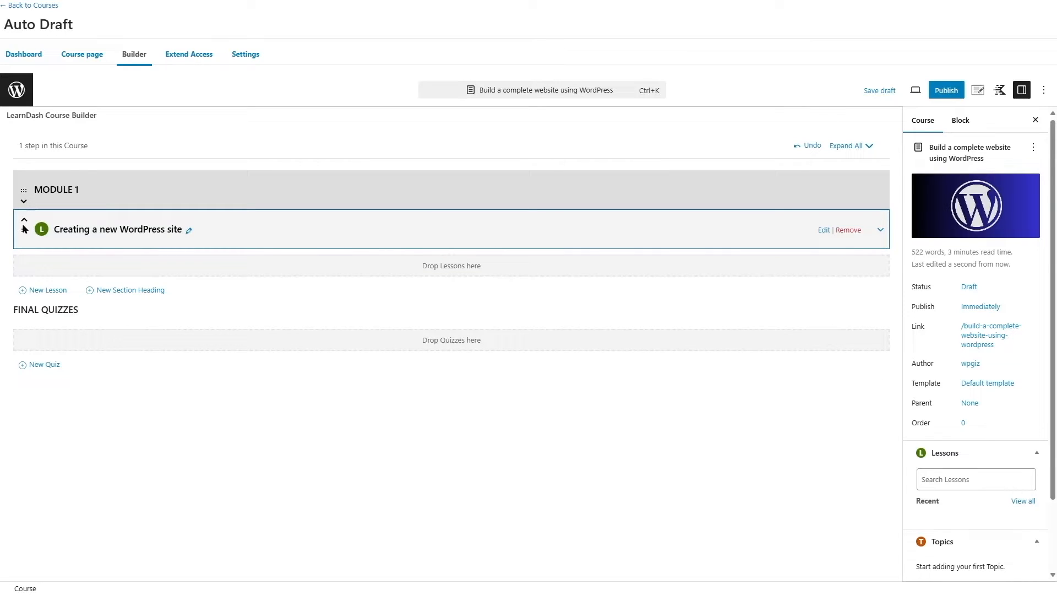
Add a second lesson to Module 1 titled "WordPress admin dashboard, settings, and user roles"
click(45, 292)
text(WordPress admin dashboard, settings, and user roles)
click(808, 294)
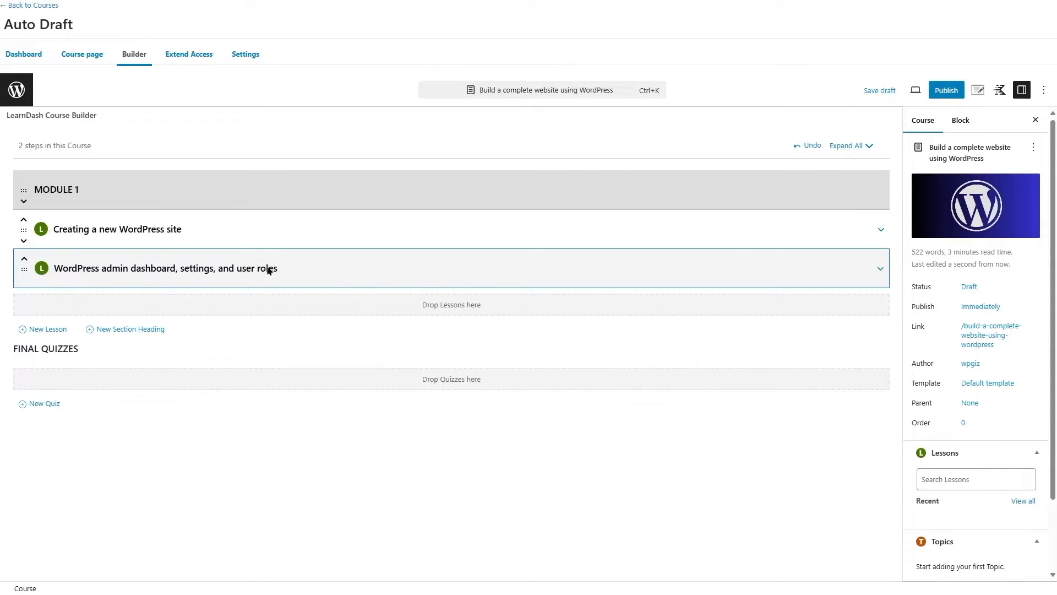
Add section "MODULE 2" with lessons "WordPress themes and plugins" and "Editing Home page", and "MODULE 3" with "Navigation menu" and "WordPress posts and pages"
click(117, 329)
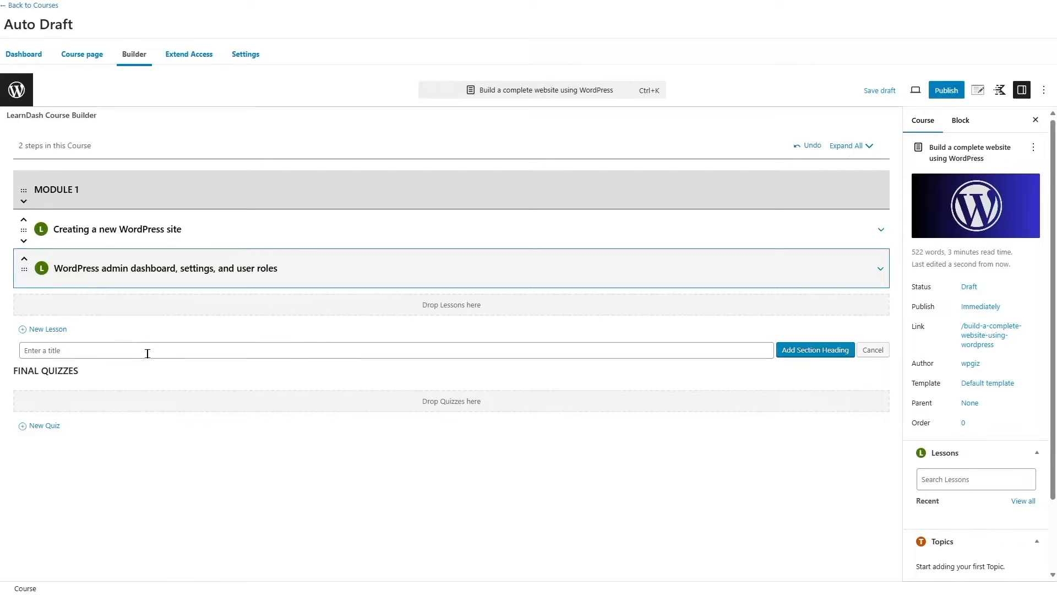
text(MODULE 2)
key(Return)
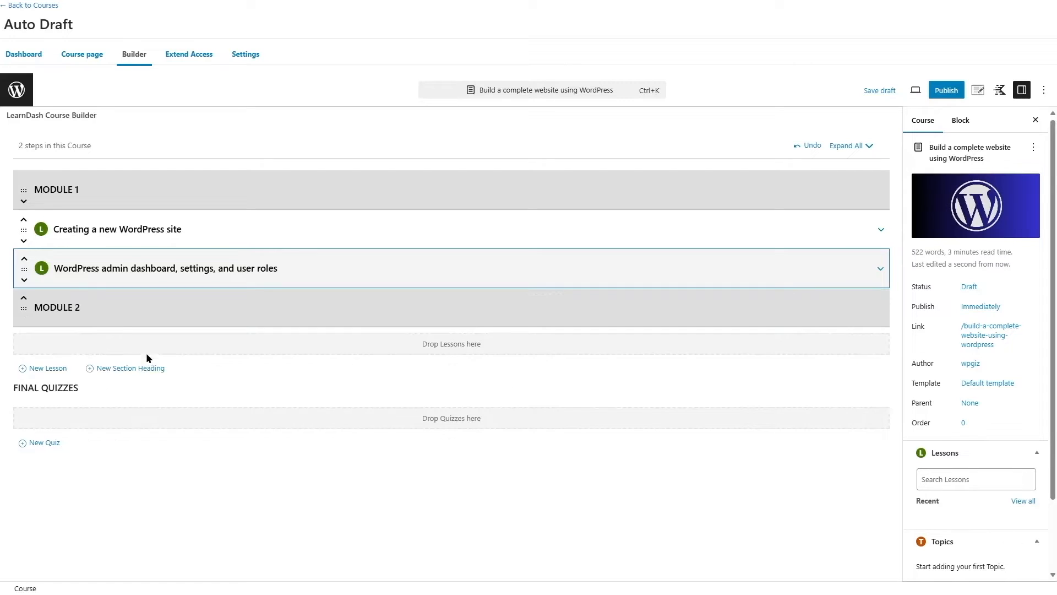
click(47, 370)
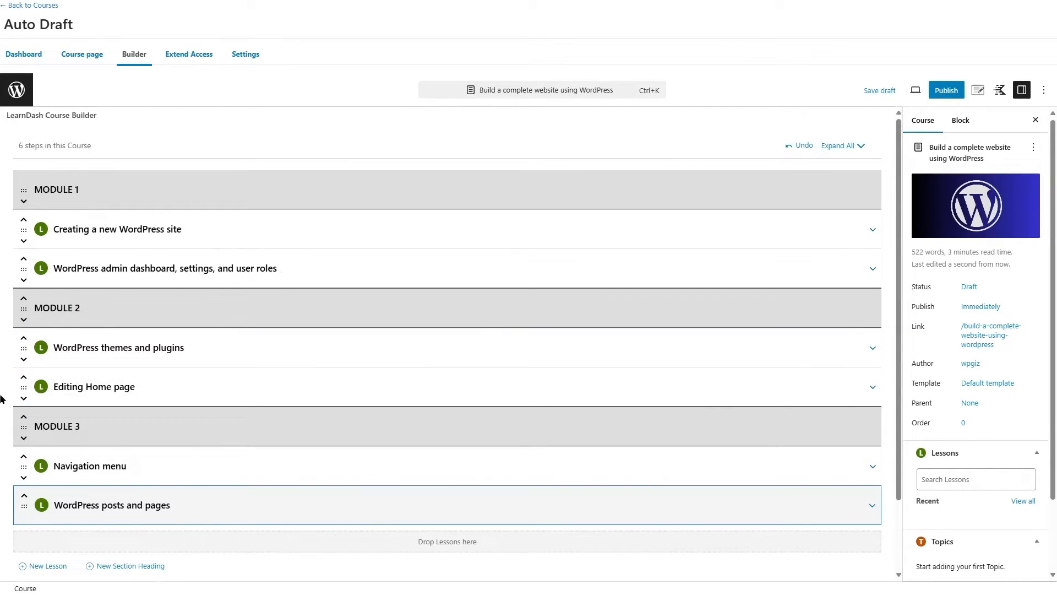
Add the topics "Introduction to WordPress", "Installing WordPress on localhost", "Installing WordPress on a live server" and "Some information on username and password" to the first lesson
scroll(3, 400, down, 2)
scroll(3, 401, up, 2)
click(872, 231)
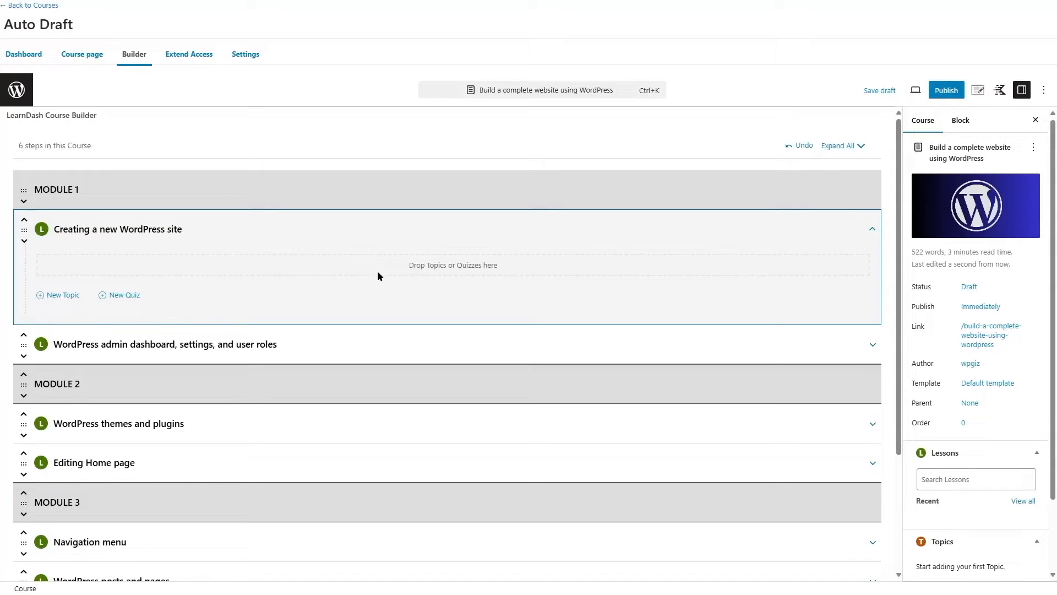
click(59, 297)
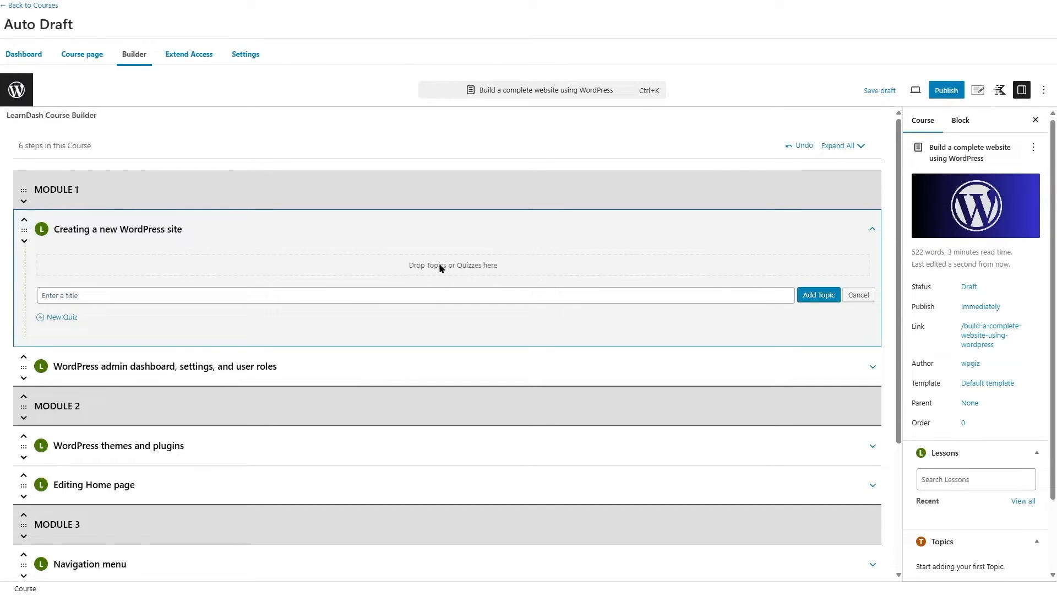
scroll(991, 496, down, 3)
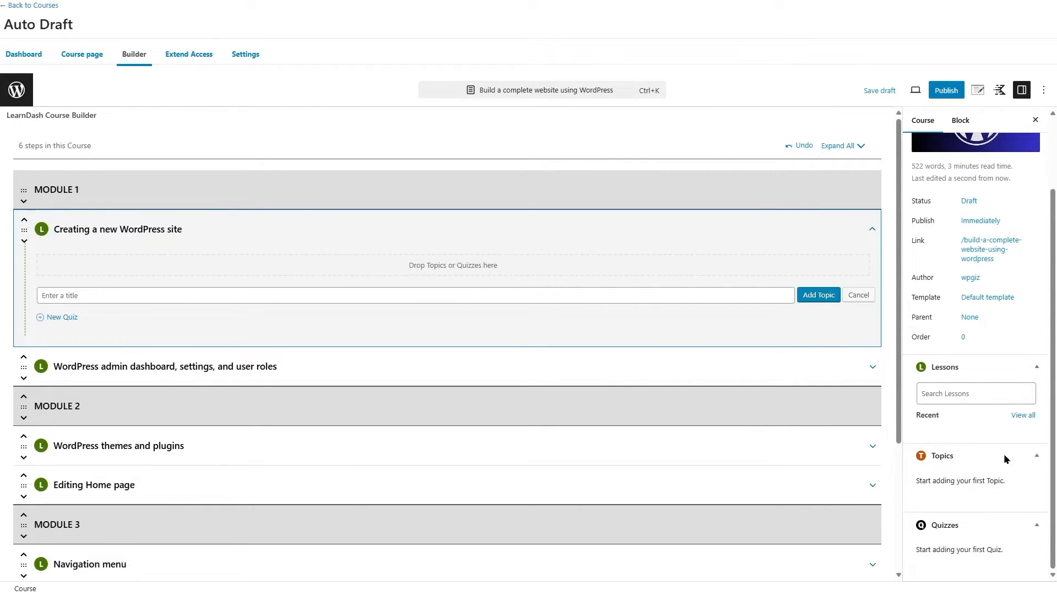
scroll(999, 455, up, 3)
text(Introduction to WordPress)
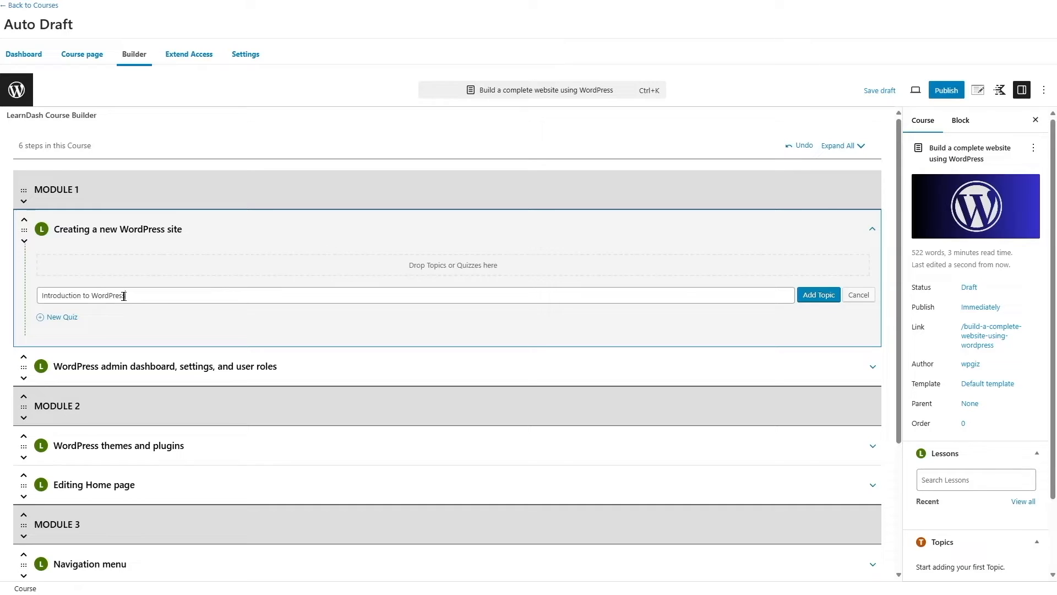
click(824, 291)
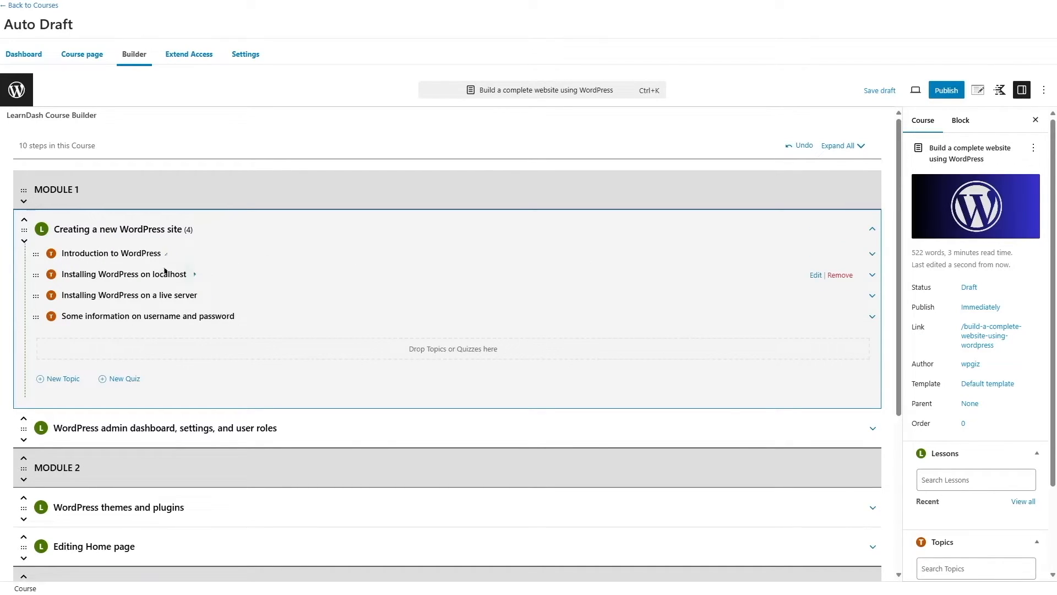
click(872, 254)
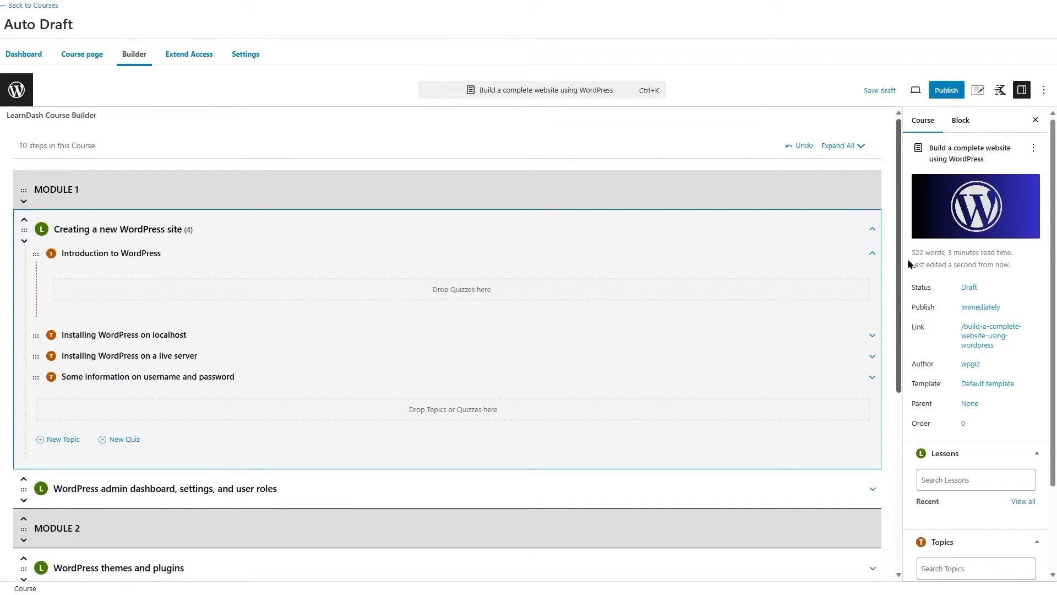
click(872, 253)
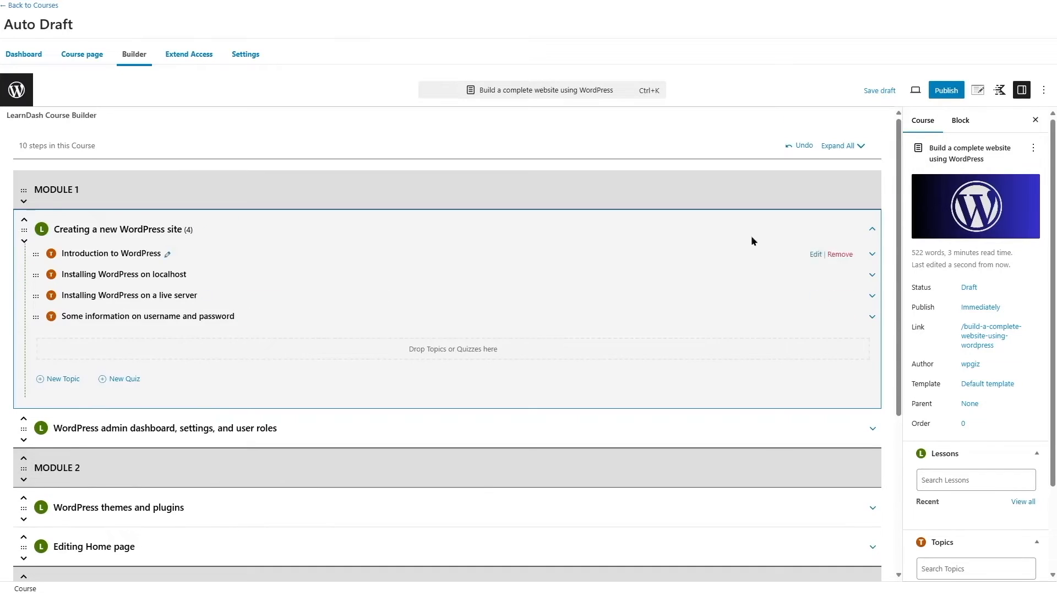
Save the course as a draft and open the Module 1 lesson "Creating a new WordPress site" for editing
scroll(752, 338, down, 2)
scroll(298, 393, down, 3)
scroll(73, 292, up, 3)
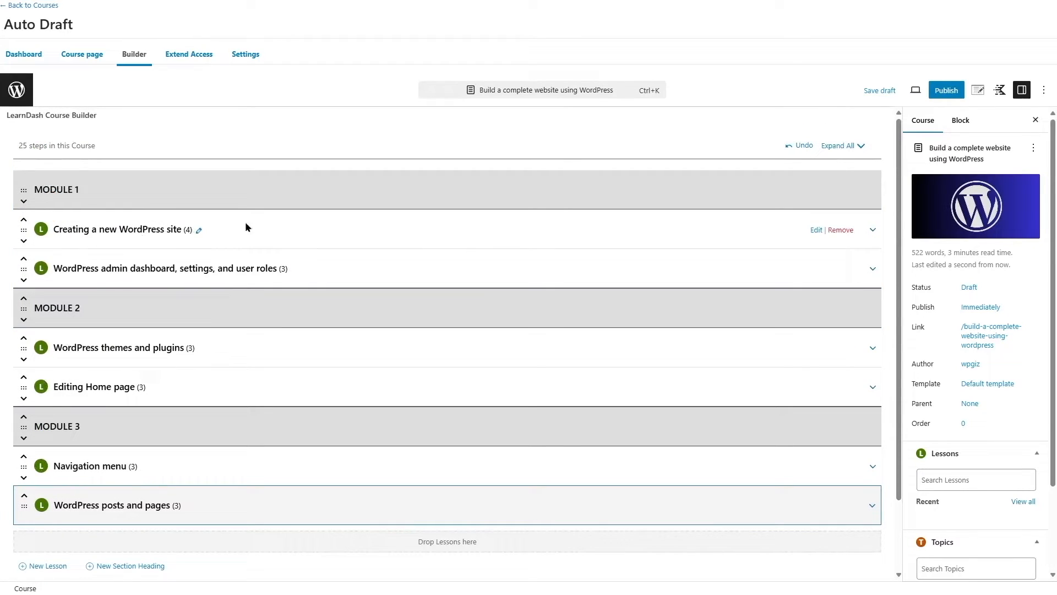
click(190, 231)
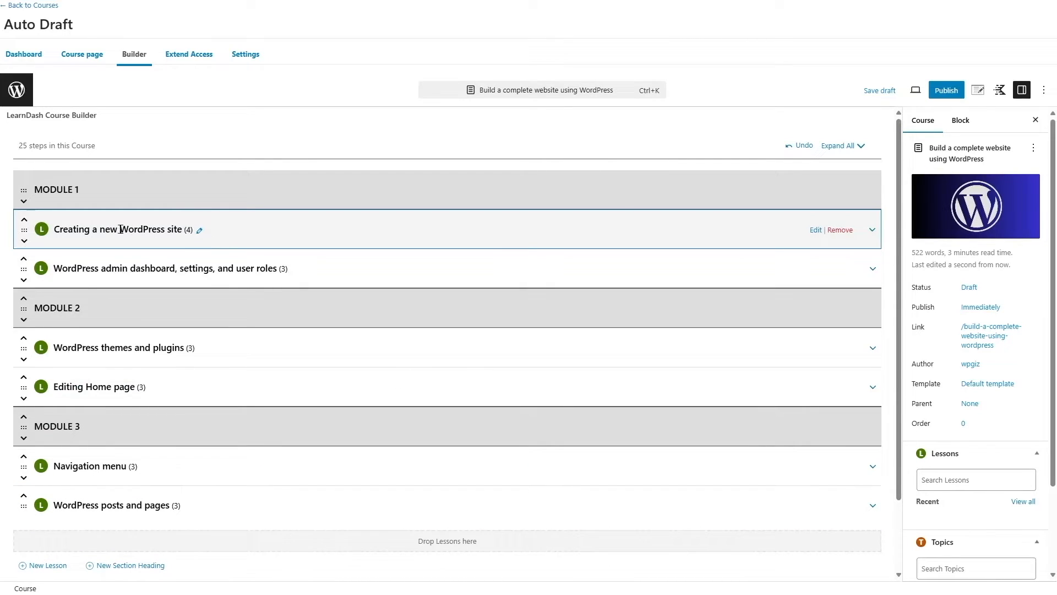
click(872, 230)
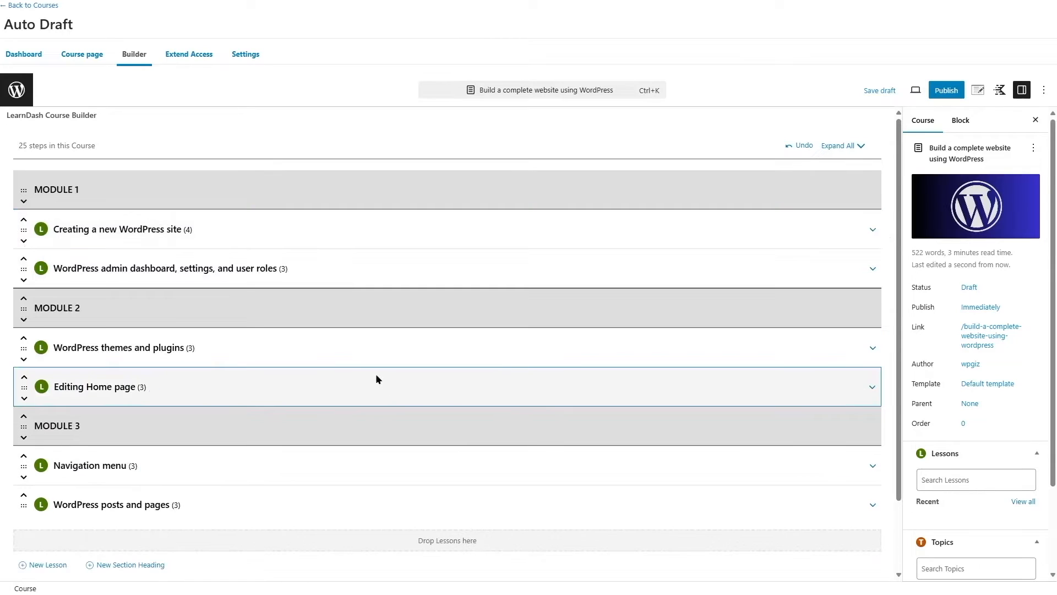
click(254, 234)
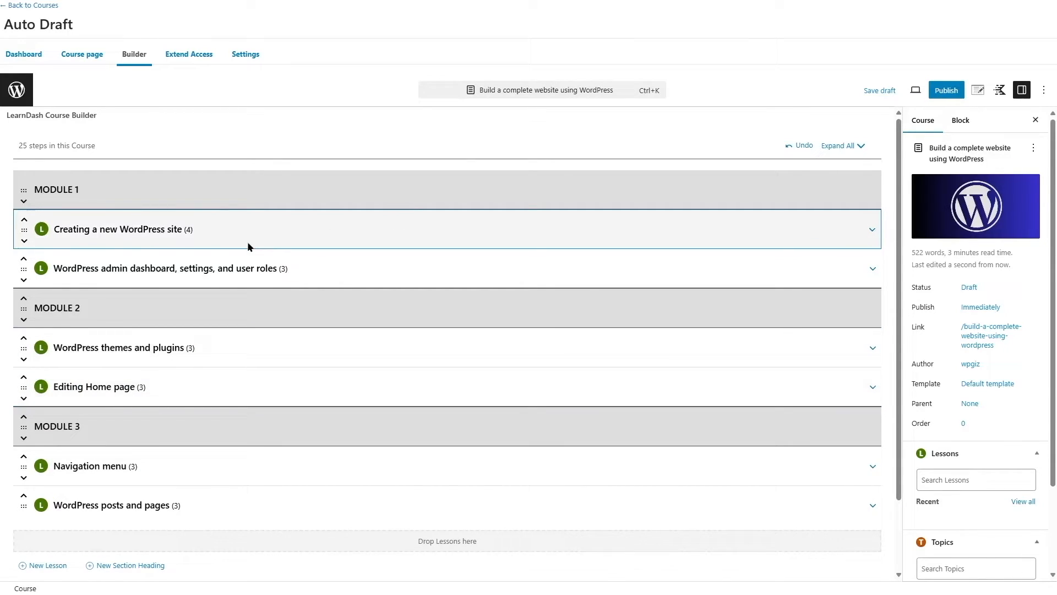
click(870, 95)
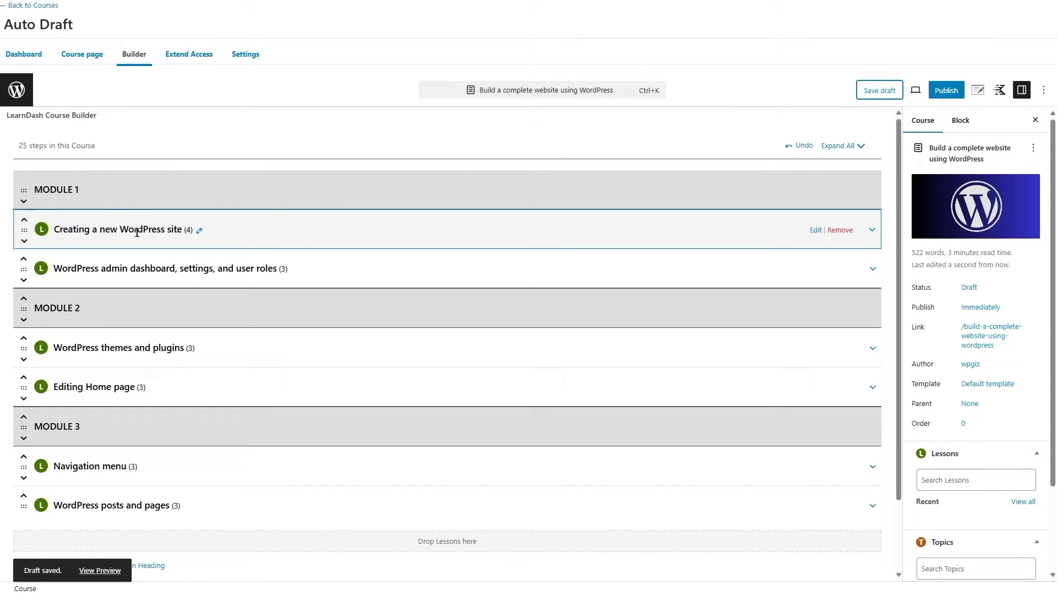
click(816, 231)
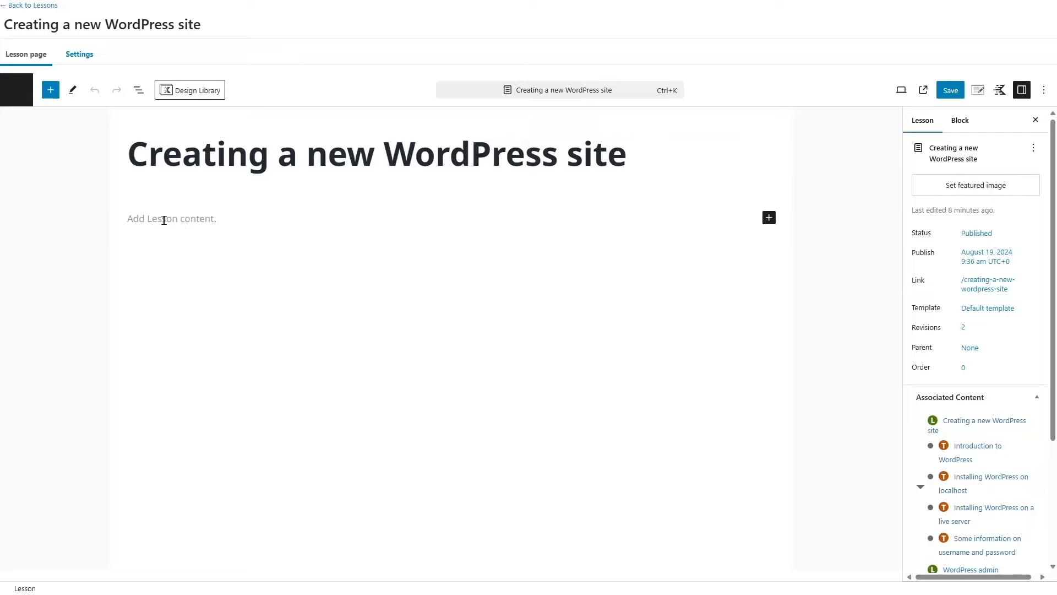
Add a Lorem ipsum paragraph as the lesson's content
click(775, 226)
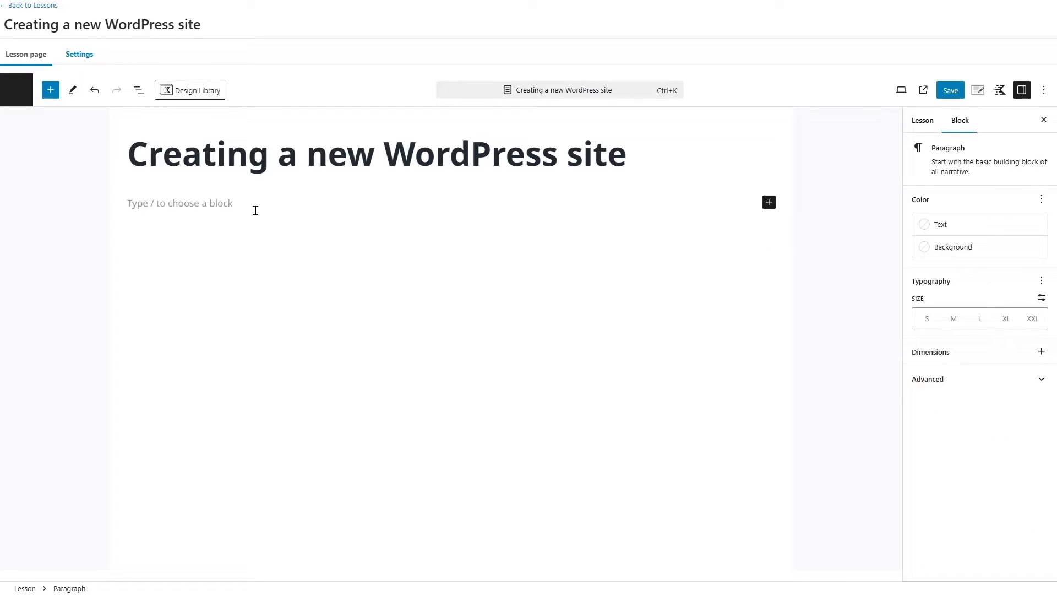
text(Lorem ipsum odor amet, consectetuer adipiscing elit. Netus ex condimentum himenaeos quisque mattis inceptos semper conubia luctus. Adipiscing ullamcorper ut integer pulvinar sodales vitae feugiat. Pellentesque conubia hendrerit fermentum sollicitudin nascetur, conubia malesuada. Litora a scelerisque pharetra neque varius lacus molestie pharetra. Per a vitae felis malesuada integer aptent convallis. Vulputate ut condimentum et ultricies sed. Pellentesque bibendum taciti non; maecenas sollicitudin ultrices.)
key(Return)
Insert the Facebook badges image below the paragraph, shrink it to about 471 px wide and align it to the center
click(769, 280)
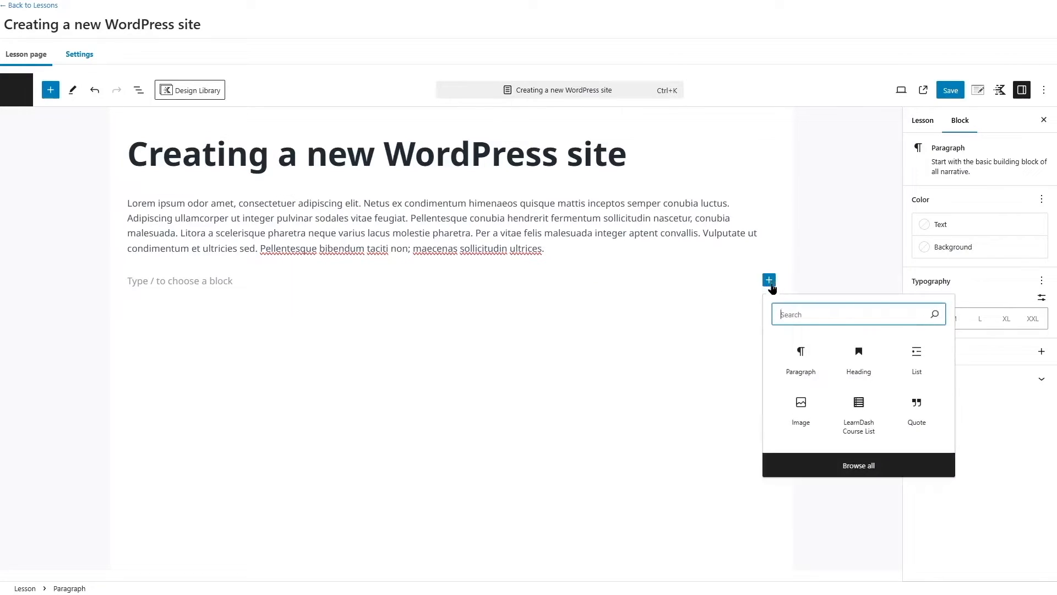
click(801, 411)
click(211, 336)
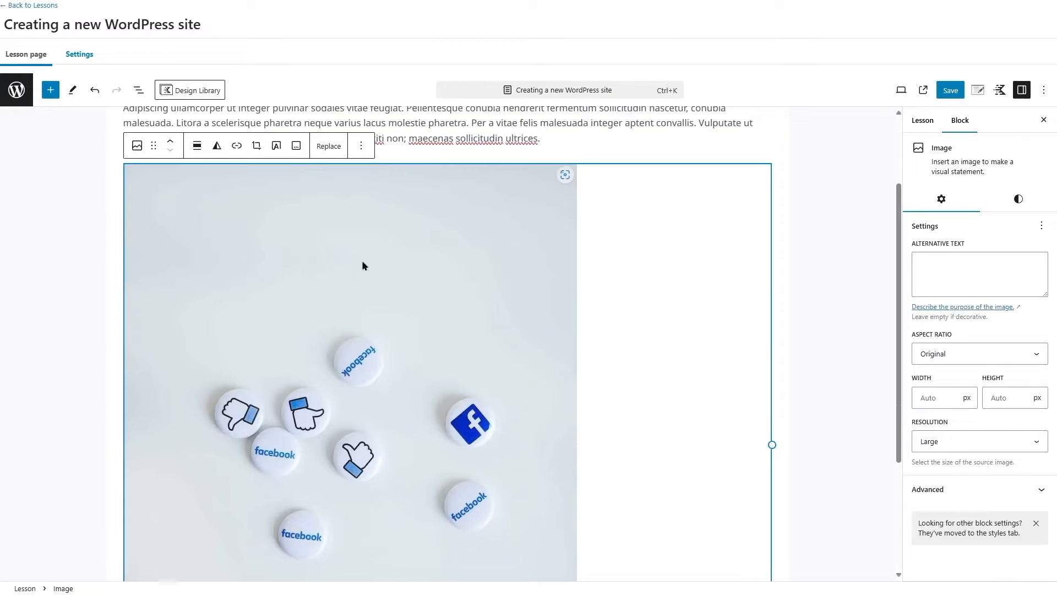
scroll(483, 240, down, 3)
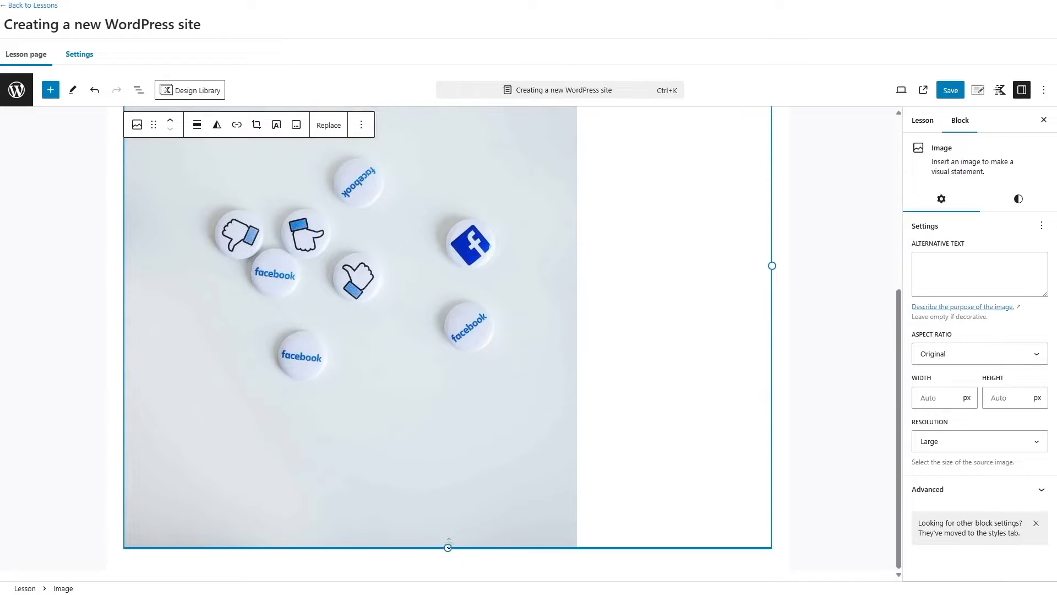
drag(449, 547, 427, 421)
click(196, 209)
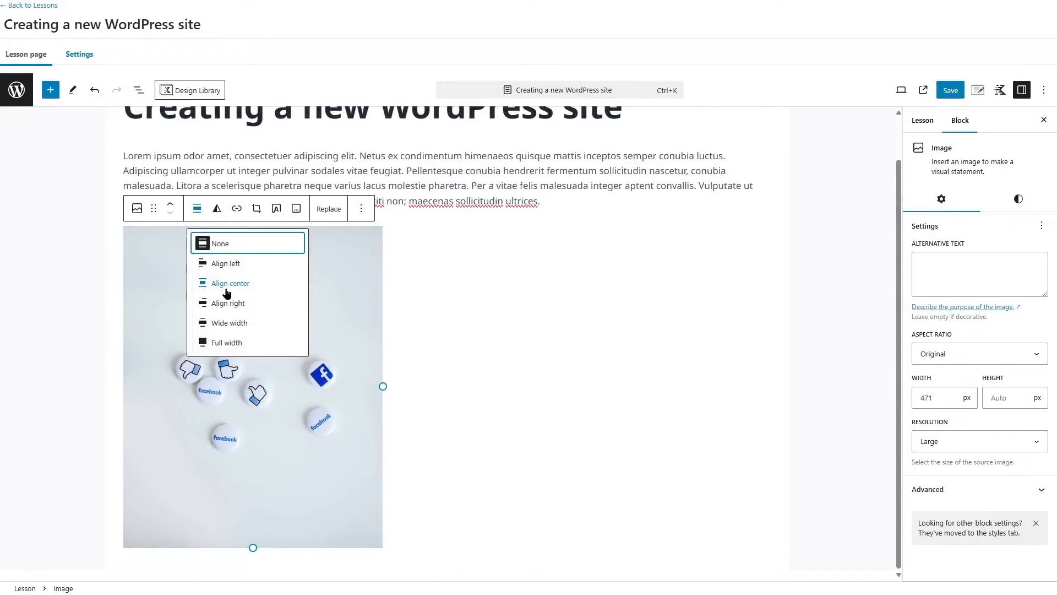
click(229, 285)
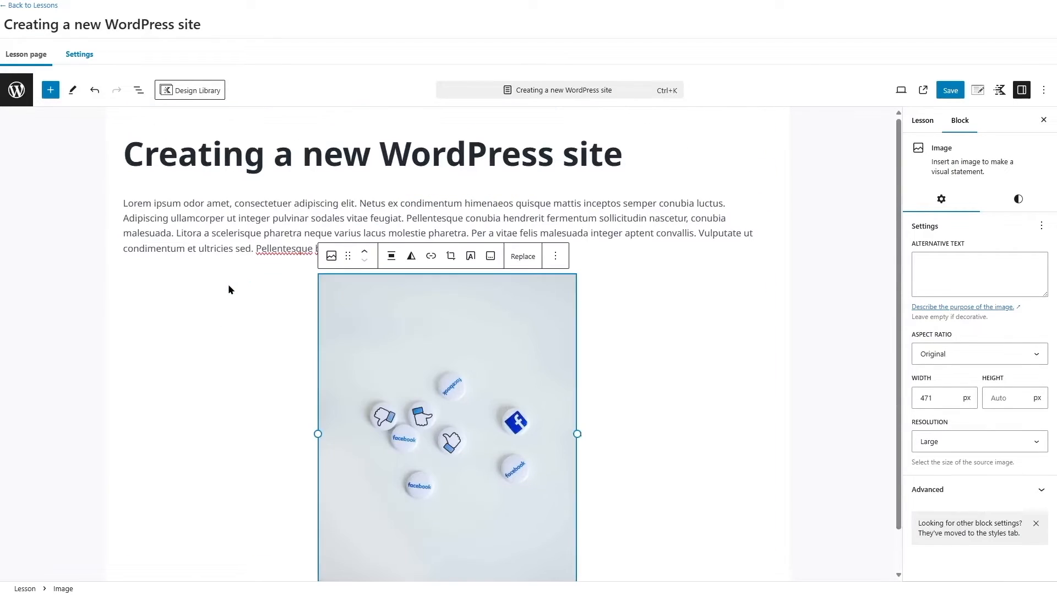
Check the lesson's paragraph and image, save the lesson and open its settings
click(663, 229)
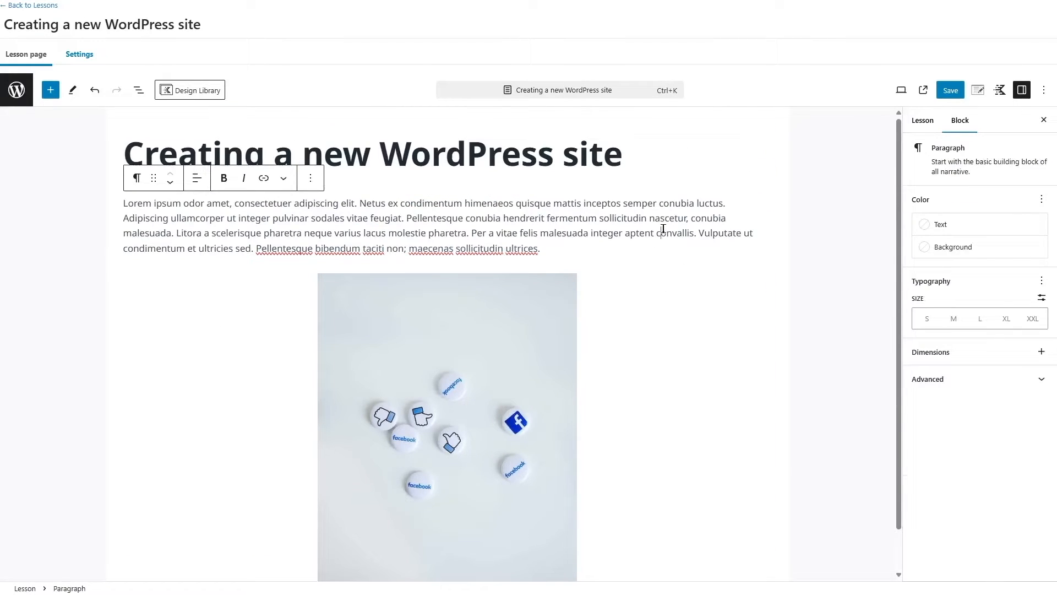
scroll(545, 260, down, 1)
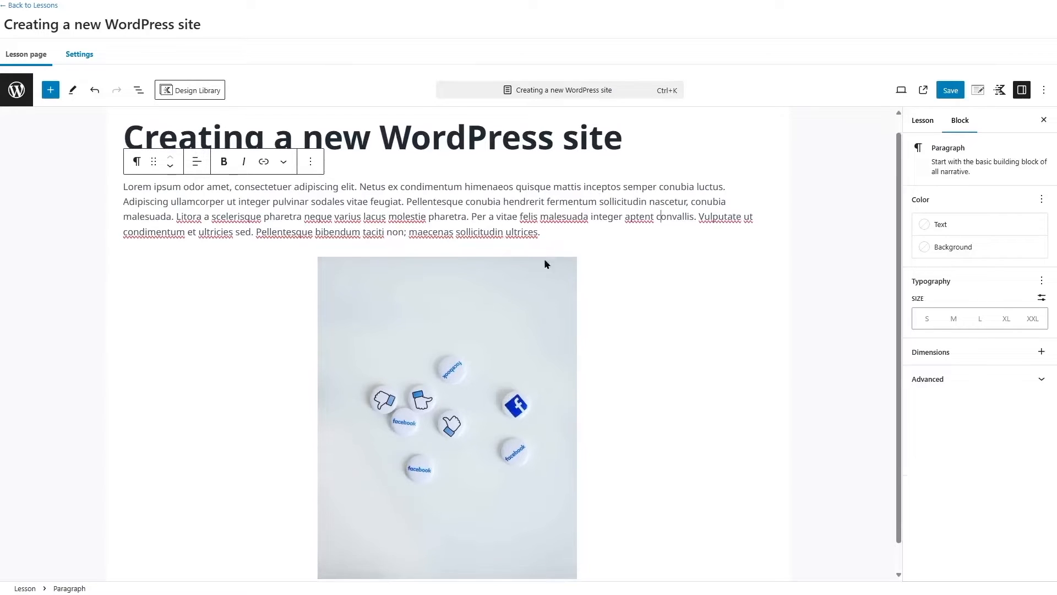
scroll(544, 263, down, 1)
scroll(502, 378, up, 2)
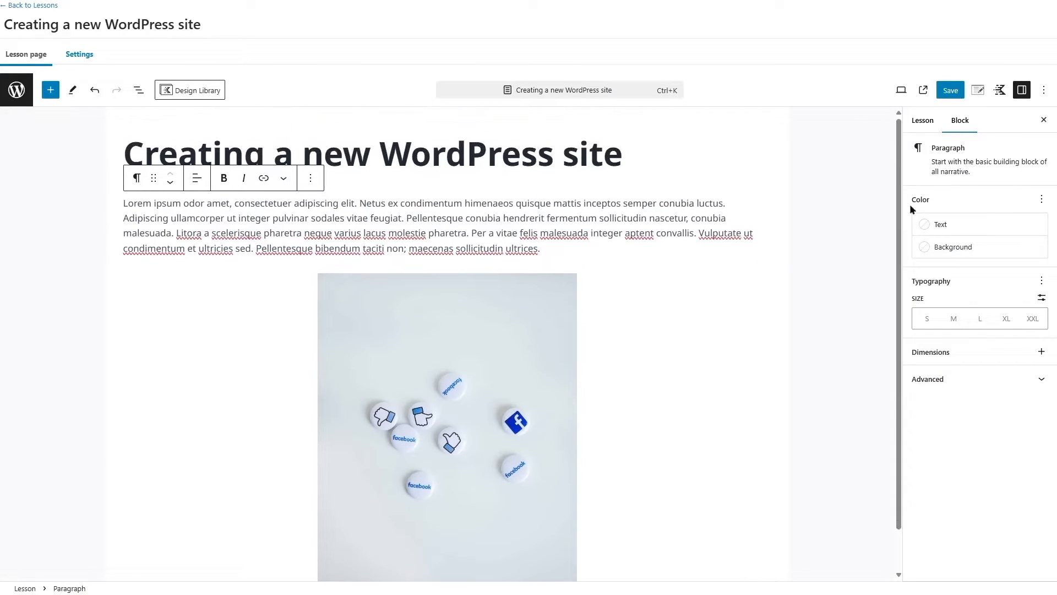
click(950, 90)
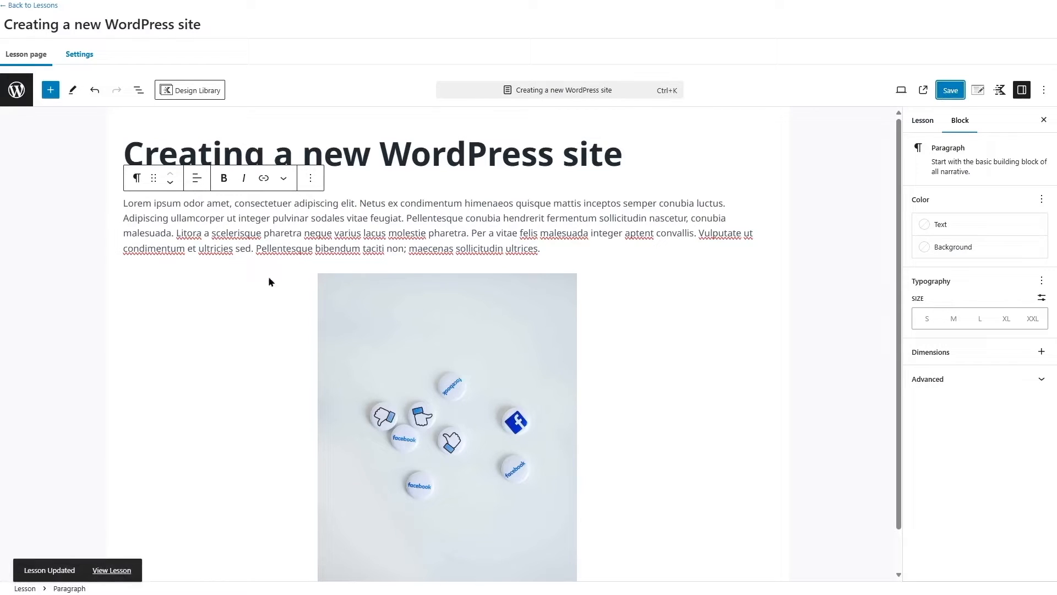
click(78, 57)
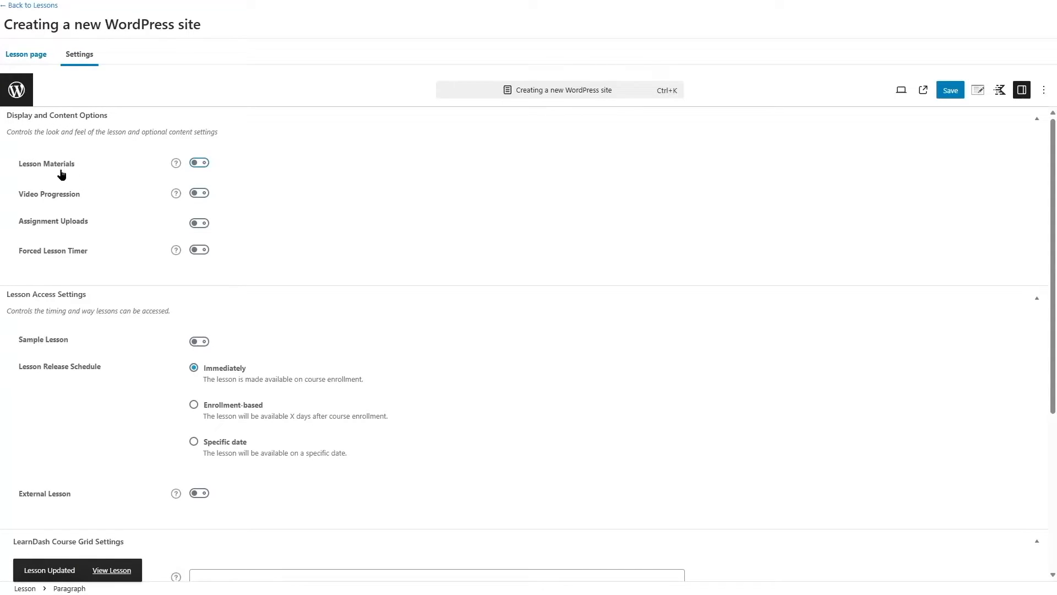
Try the Lesson Materials option with its content editor and switch it back off
click(199, 163)
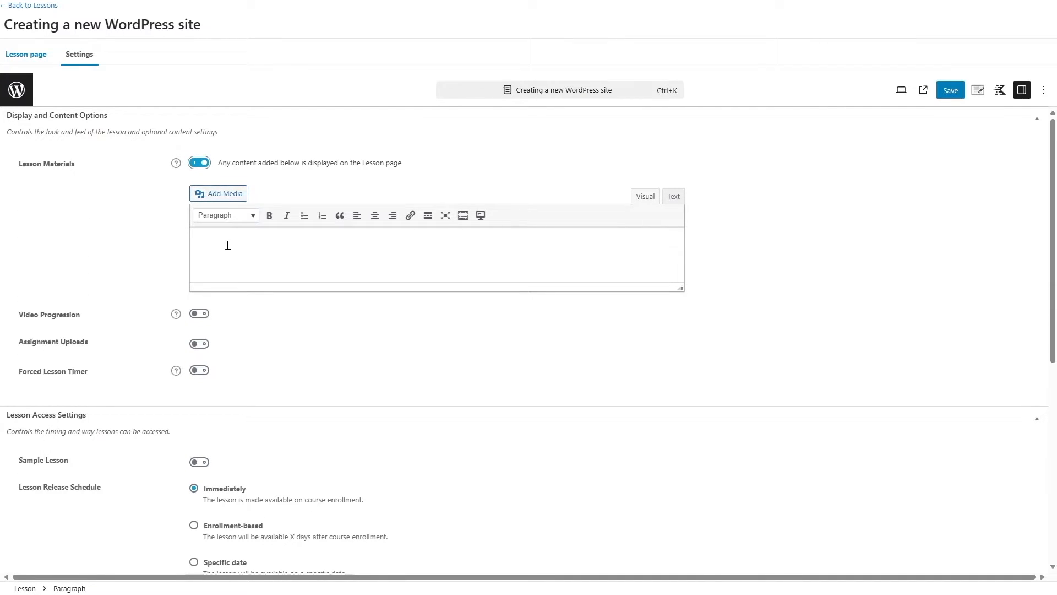
click(241, 266)
click(200, 162)
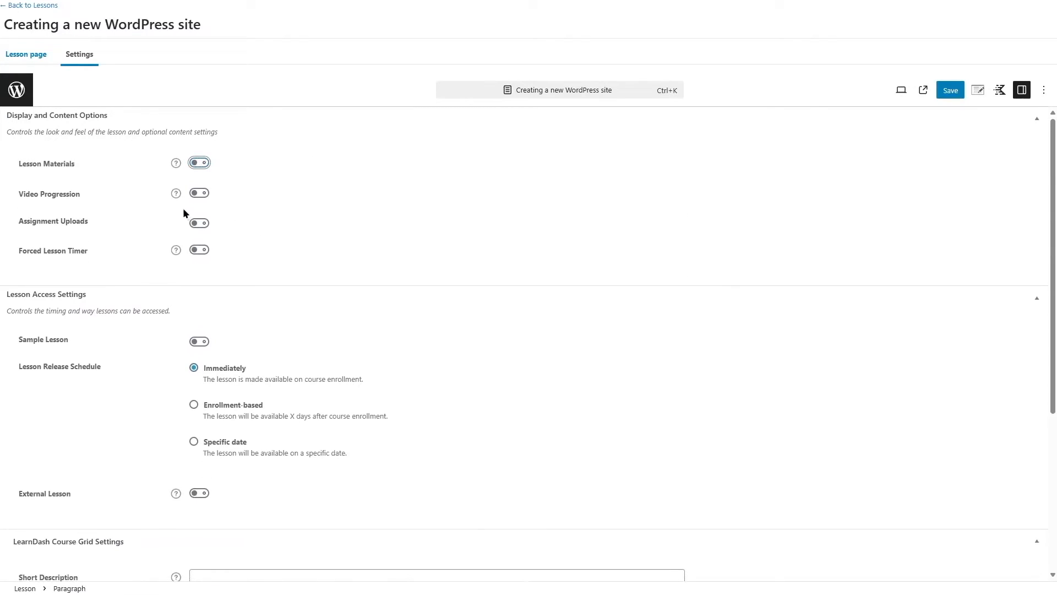
Enable Video Progression for the lesson and copy the file URL of hero-video.mp4 from the media library, filtered to videos
click(195, 194)
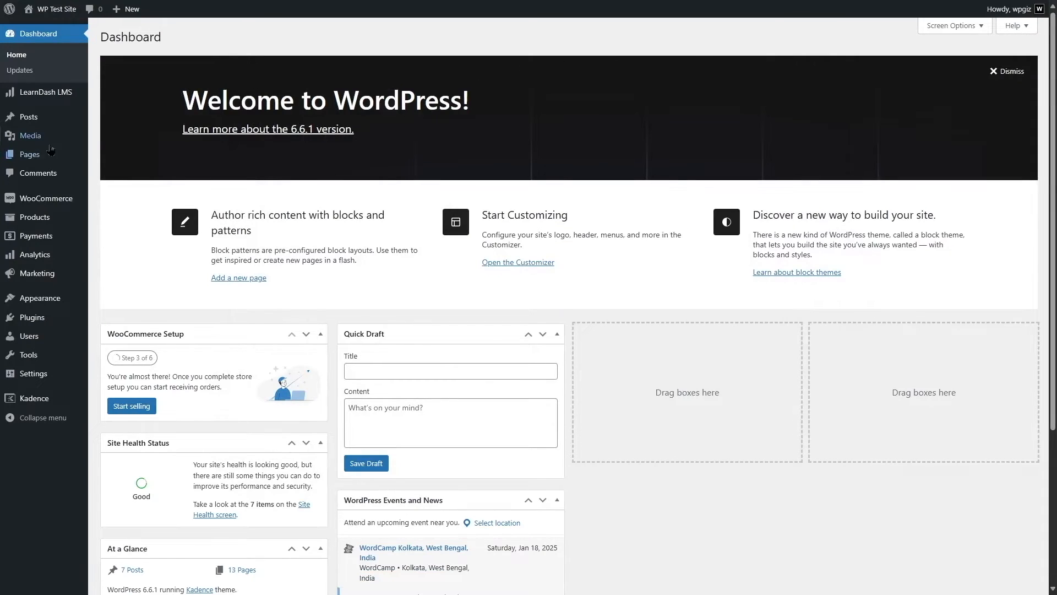
mouse_move(36, 138)
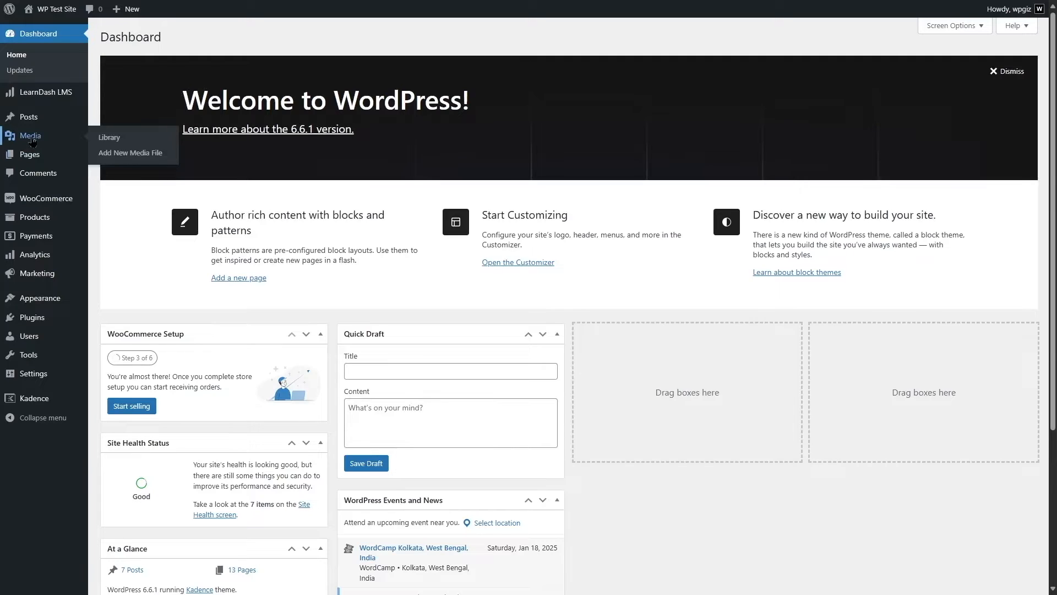
click(31, 138)
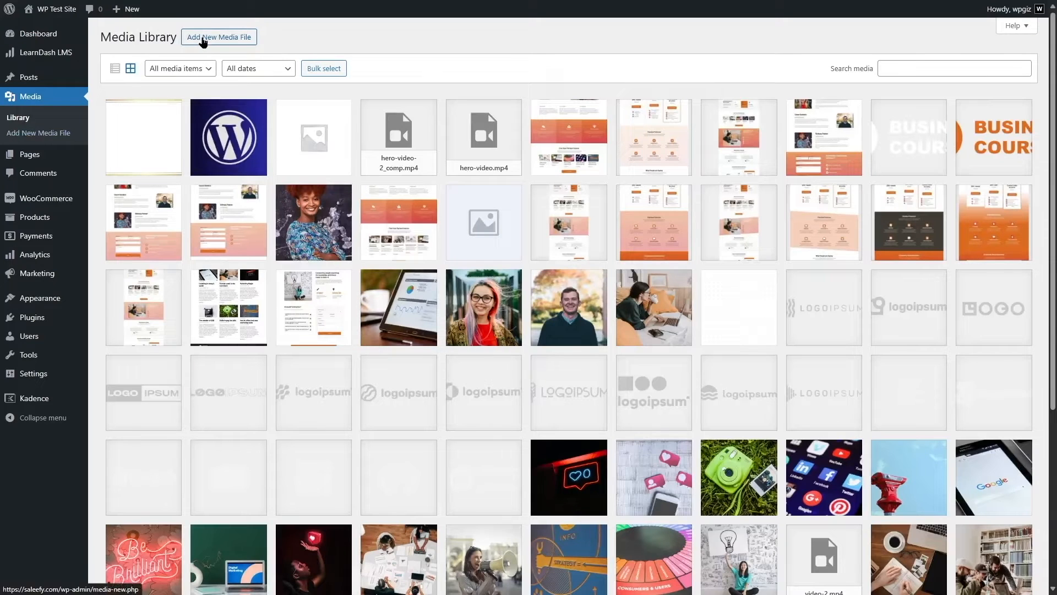
click(203, 39)
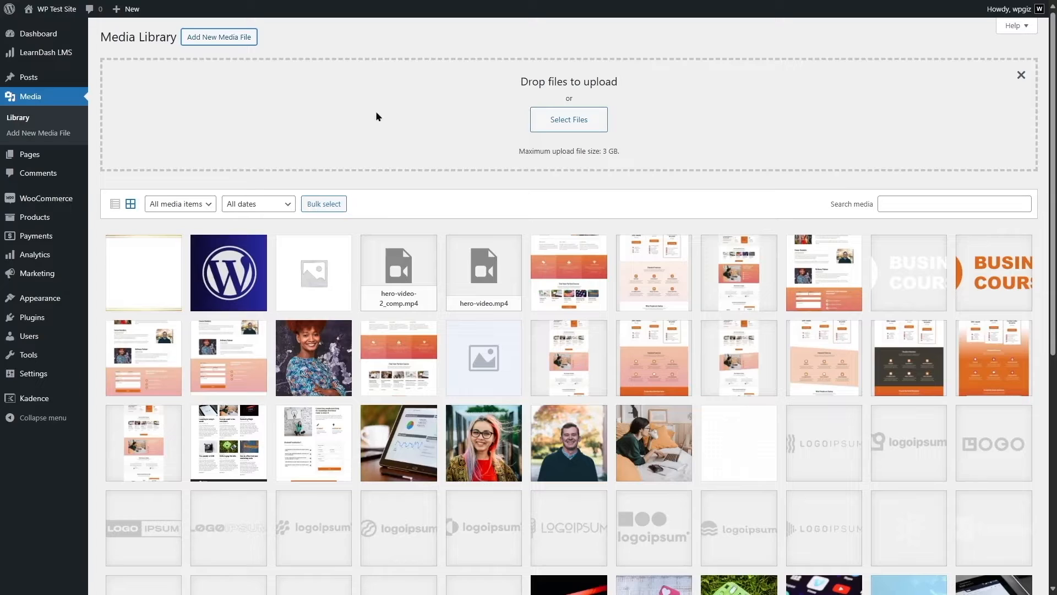
click(187, 201)
click(177, 254)
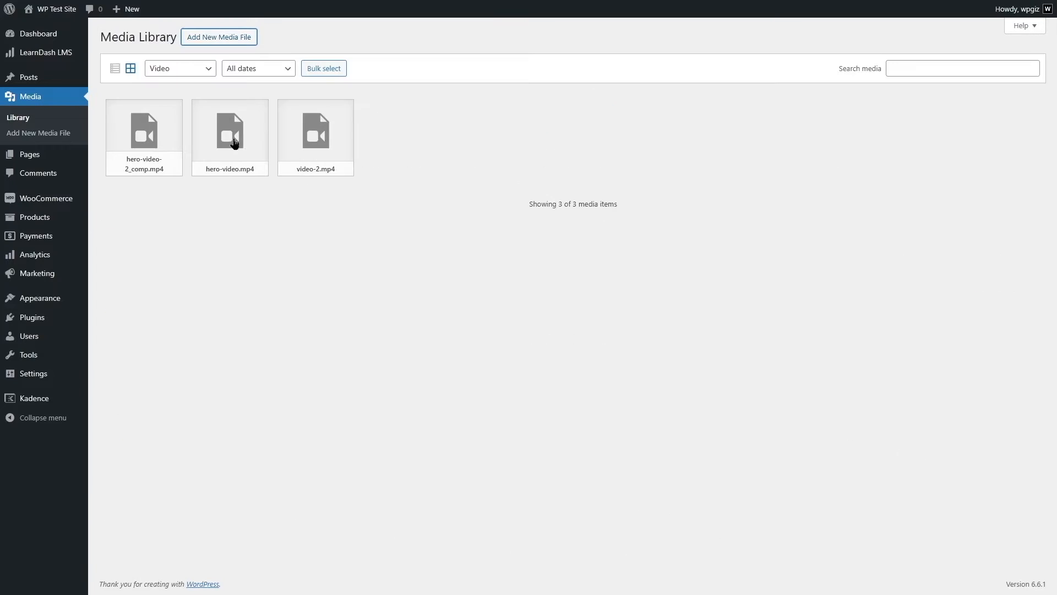
click(232, 141)
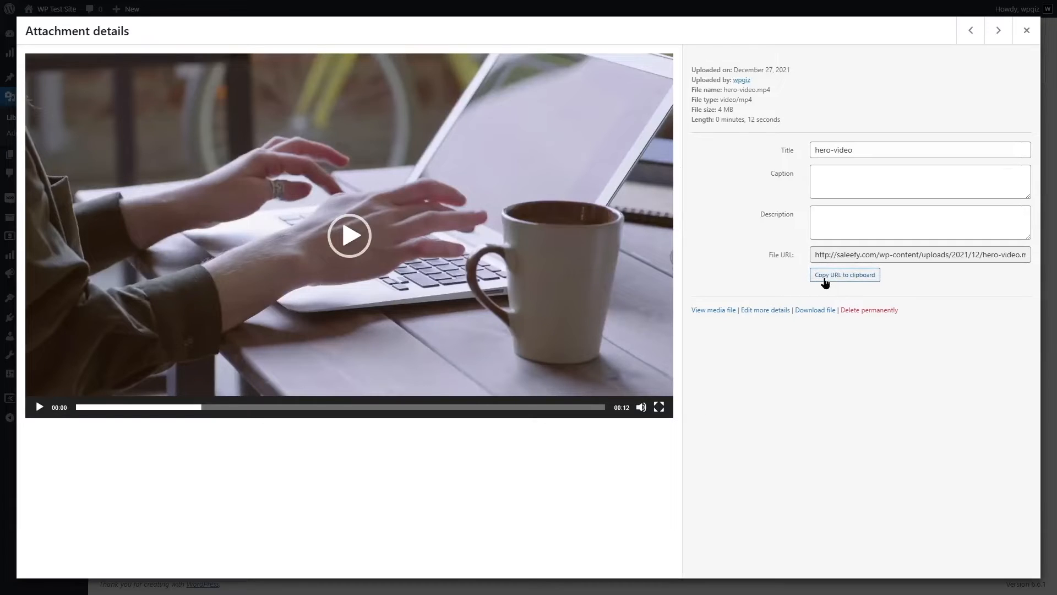
click(854, 276)
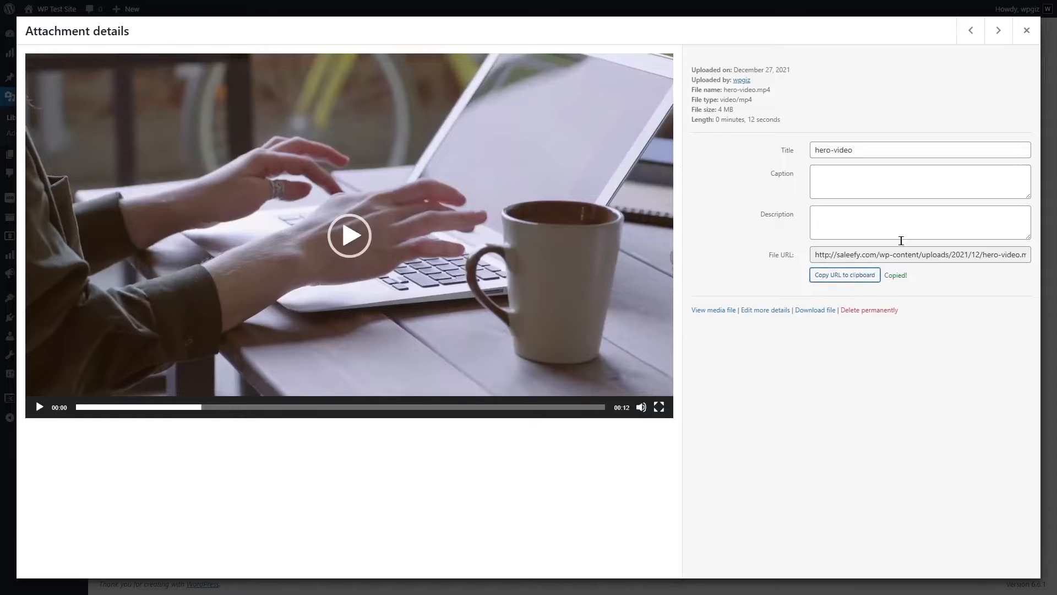
click(1028, 31)
mouse_move(49, 56)
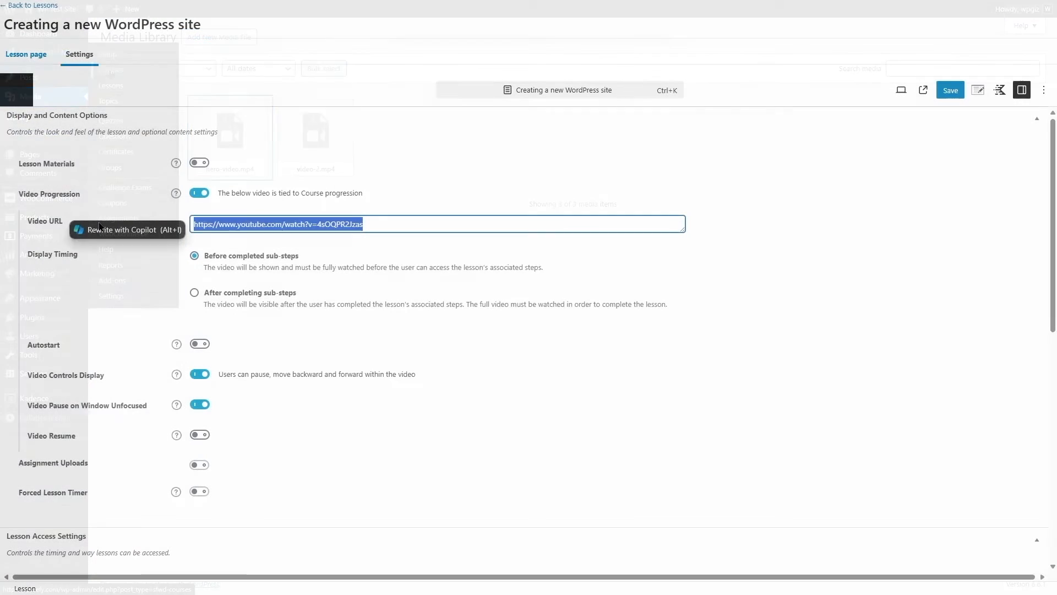
key(ctrl+v)
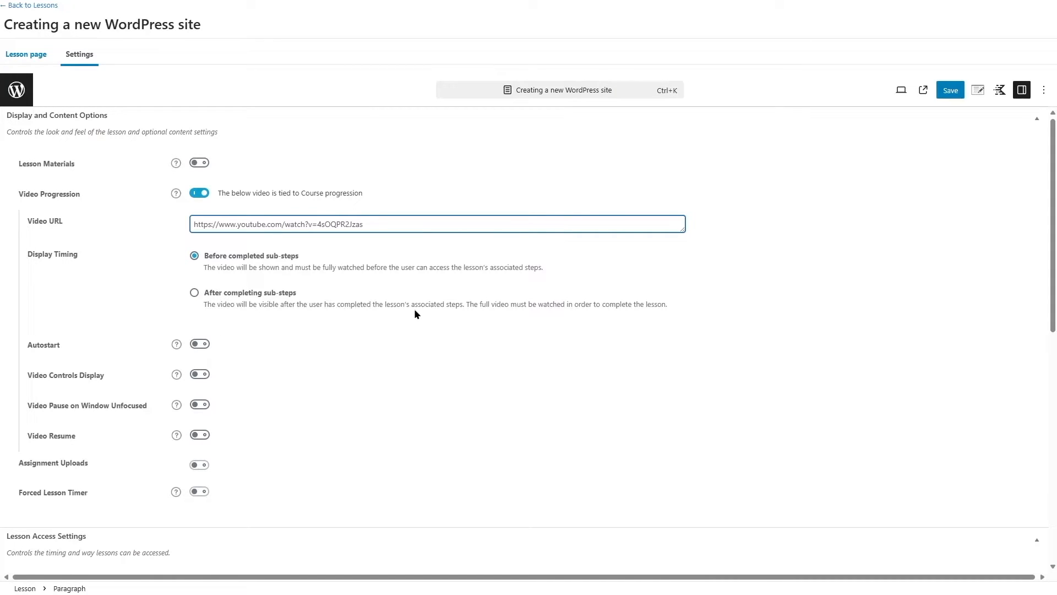
key(Tab)
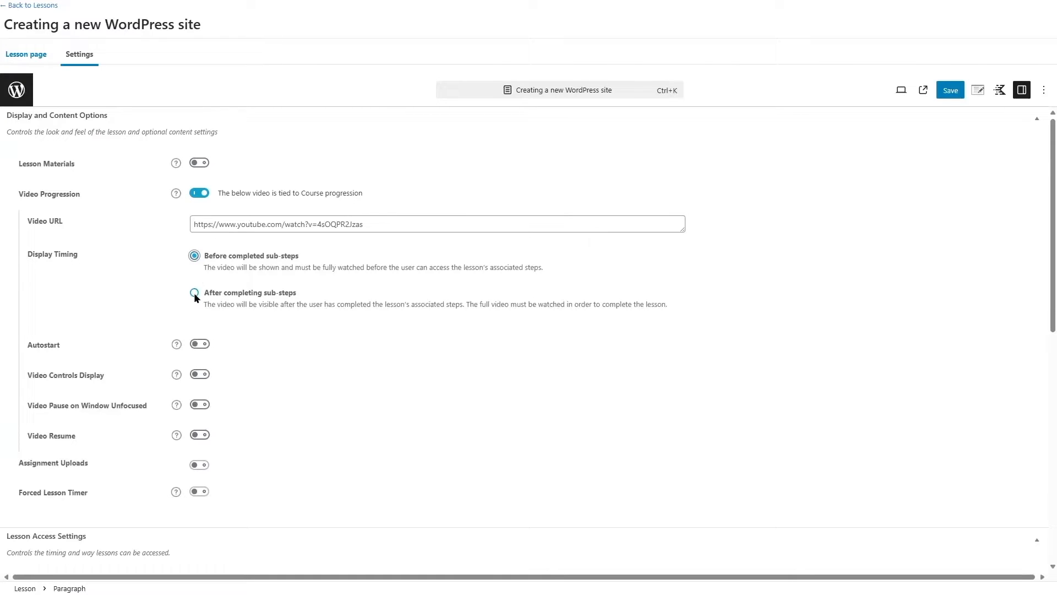
Try the "After completing sub-steps" display timing with Lesson auto-completion and restore "Before completed sub-steps"
click(194, 294)
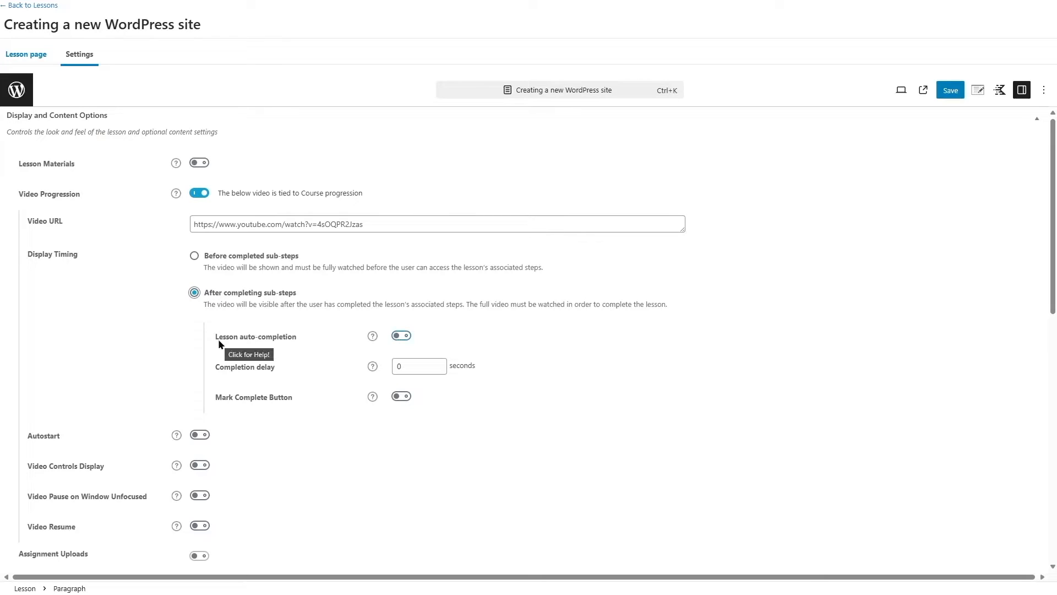
click(400, 336)
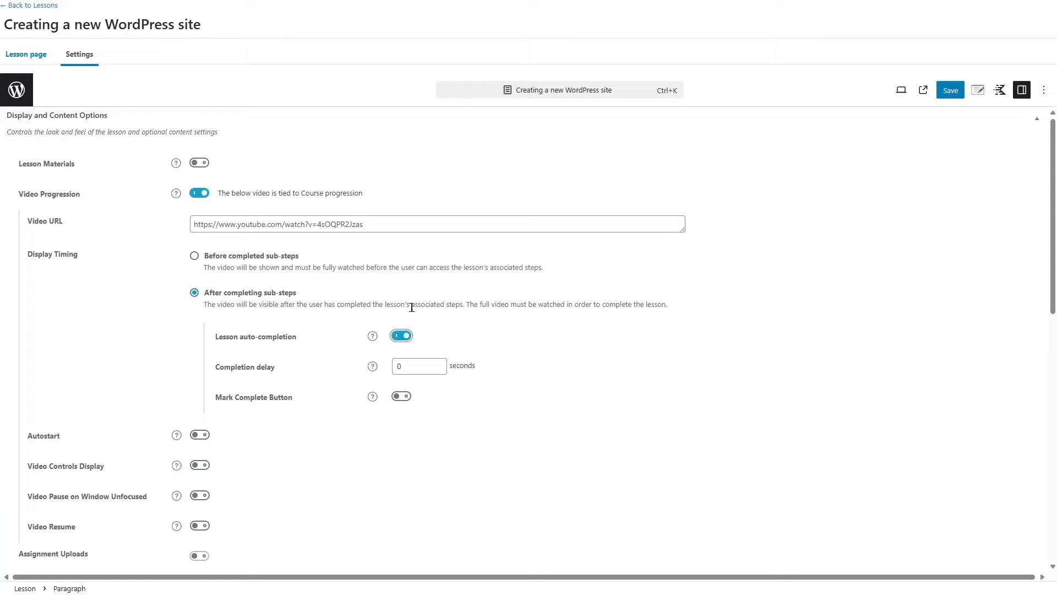
click(401, 336)
click(194, 256)
click(194, 293)
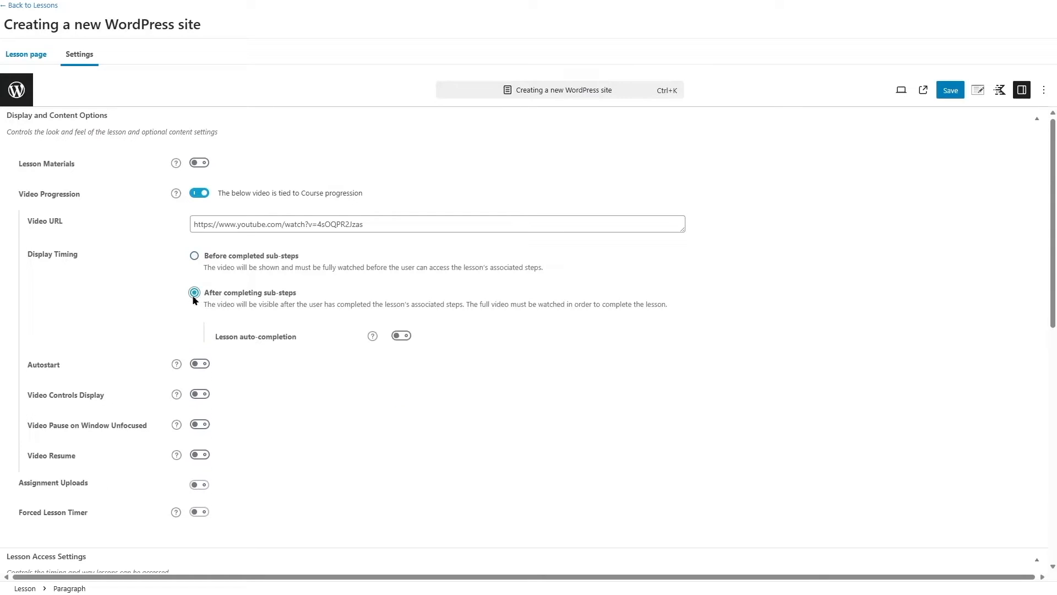
click(195, 257)
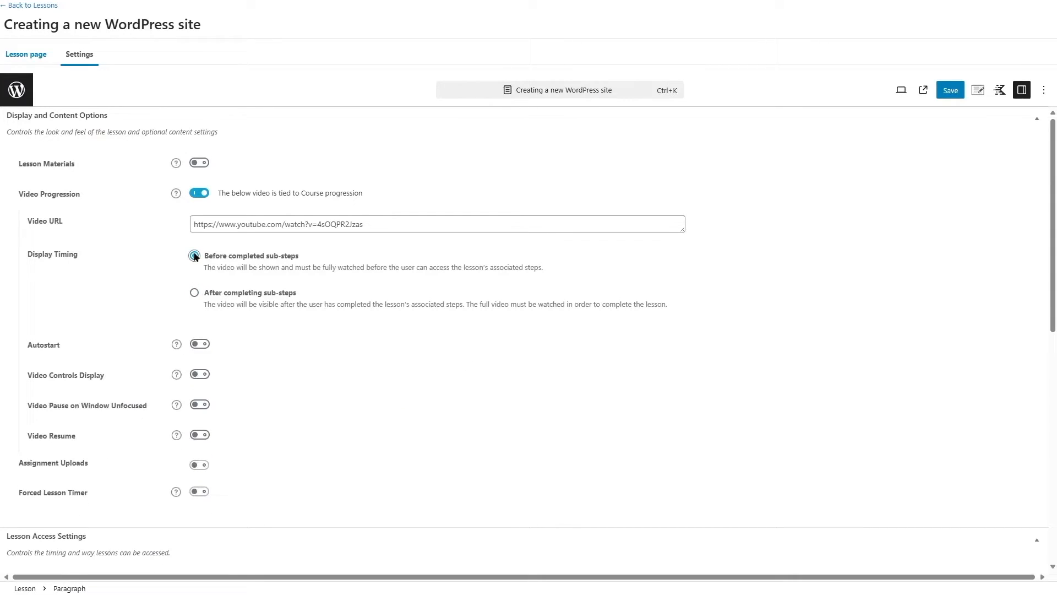
Try the Autostart option for the lesson video and switch it back off
scroll(210, 321, down, 1)
click(196, 289)
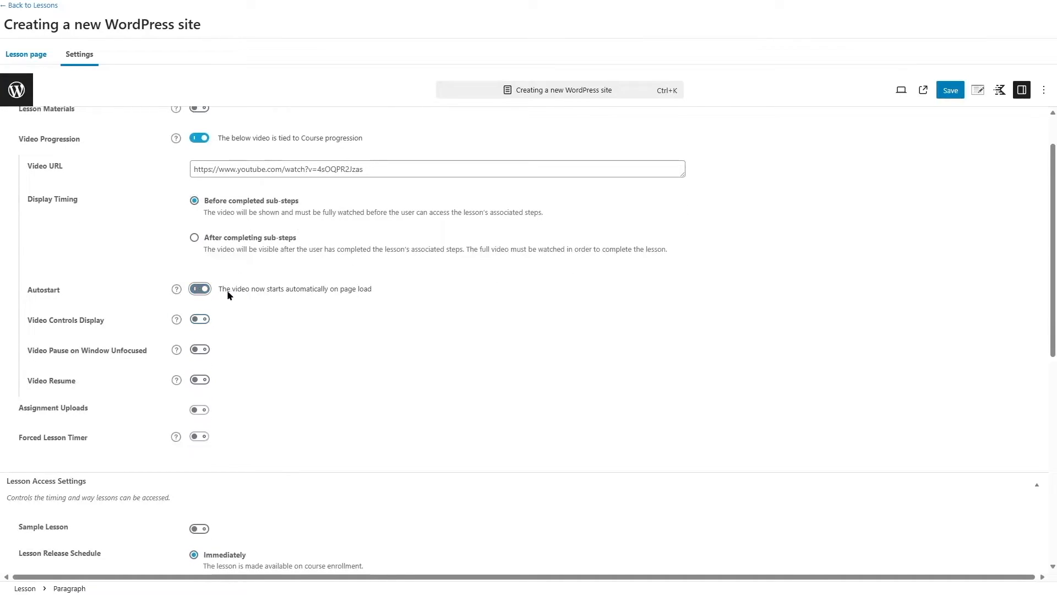
click(206, 290)
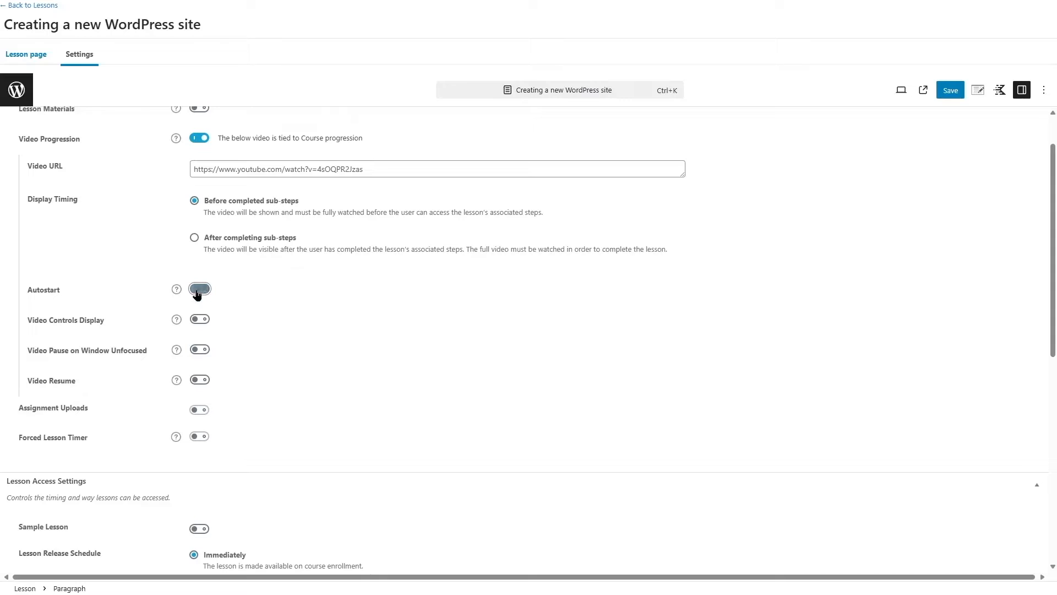
Enable Video Controls Display and Video Pause on Window Unfocused for the lesson video, and check the Assignment Uploads option
click(198, 319)
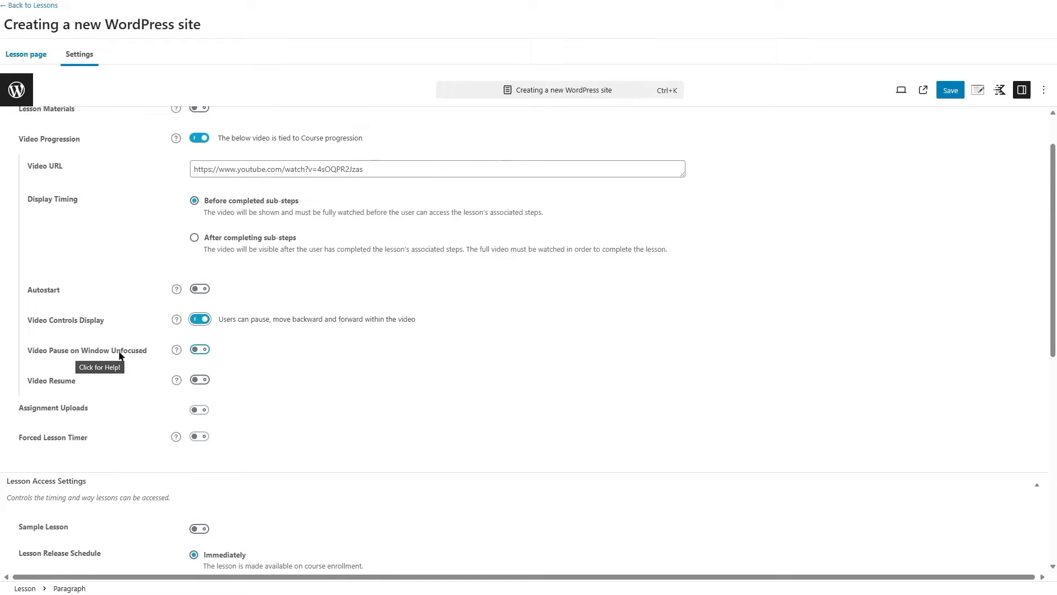
click(202, 349)
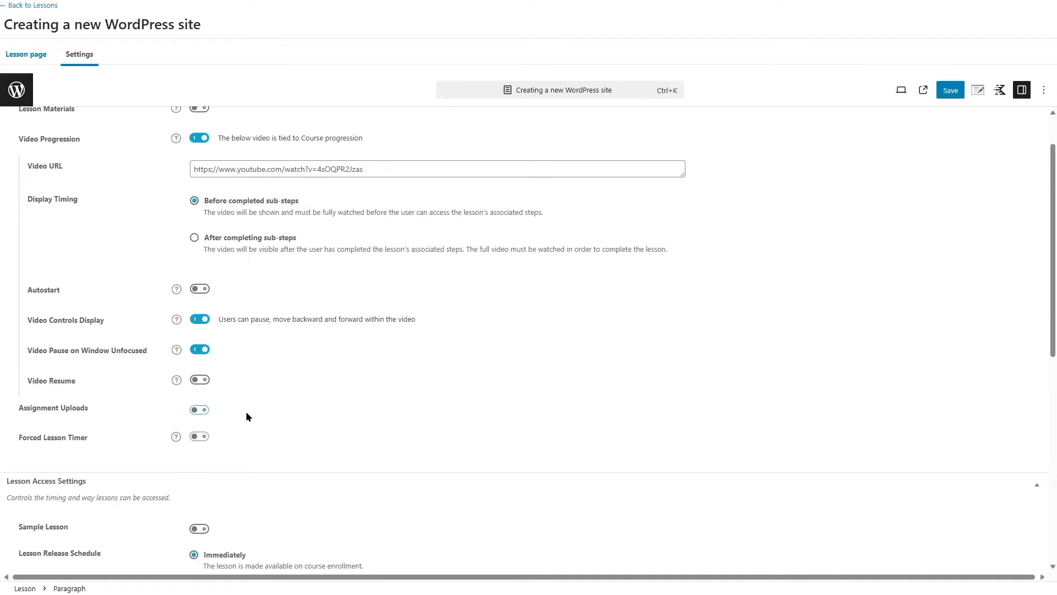
mouse_move(201, 409)
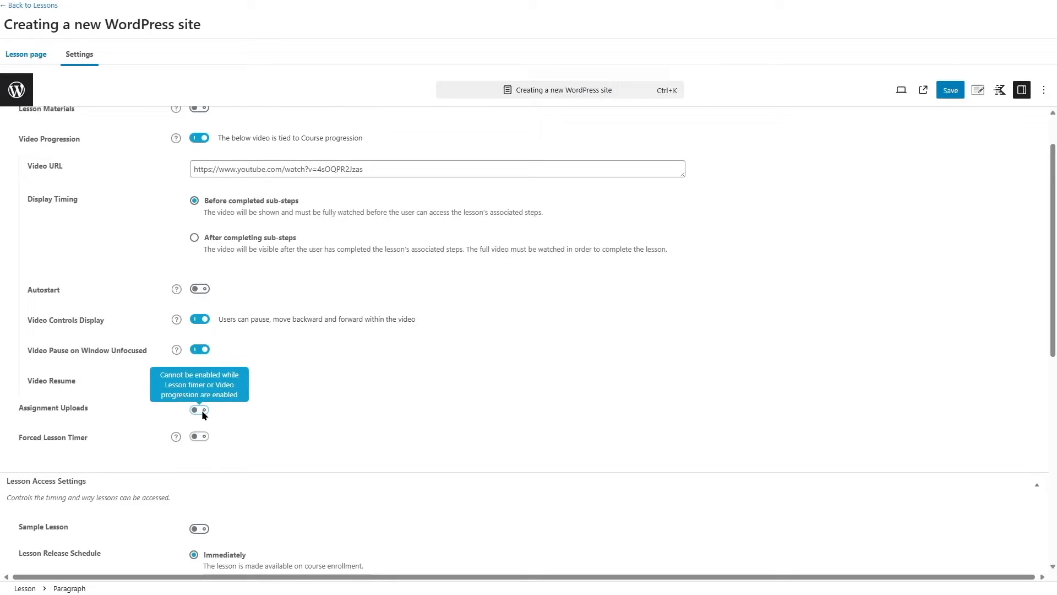
scroll(202, 410, up, 1)
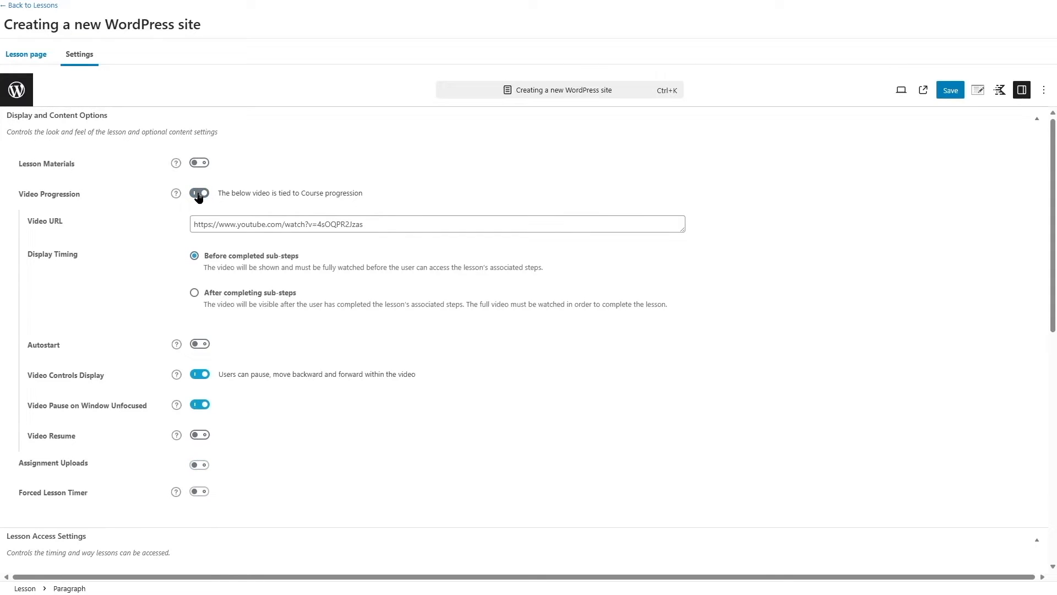
scroll(198, 354, down, 2)
mouse_move(199, 355)
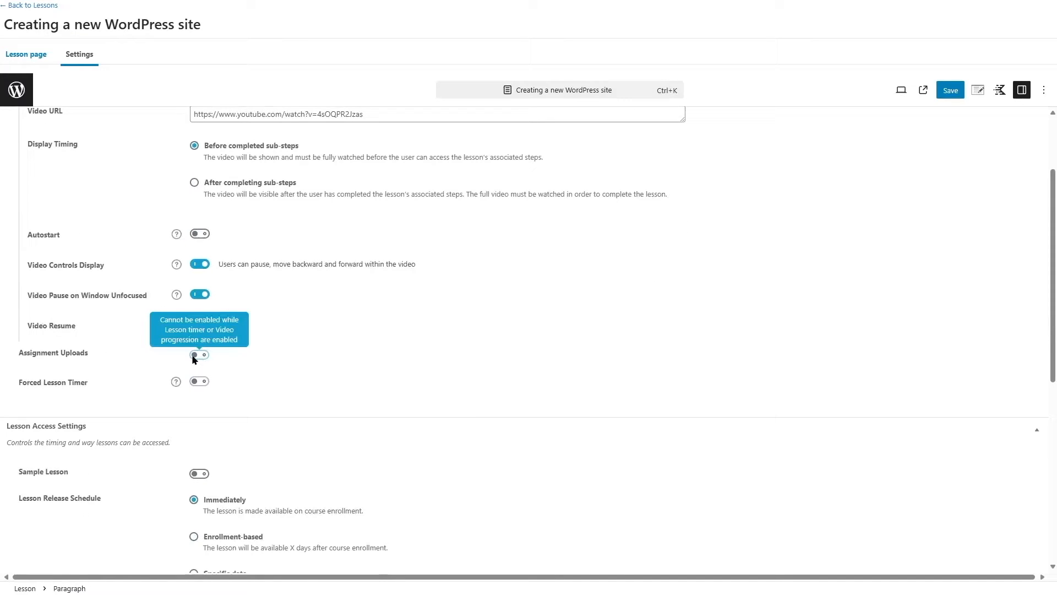
Try the Sample Lesson option and the Enrollment-based release schedule, restoring Sample Lesson to off and the schedule to Immediately
scroll(192, 358, down, 5)
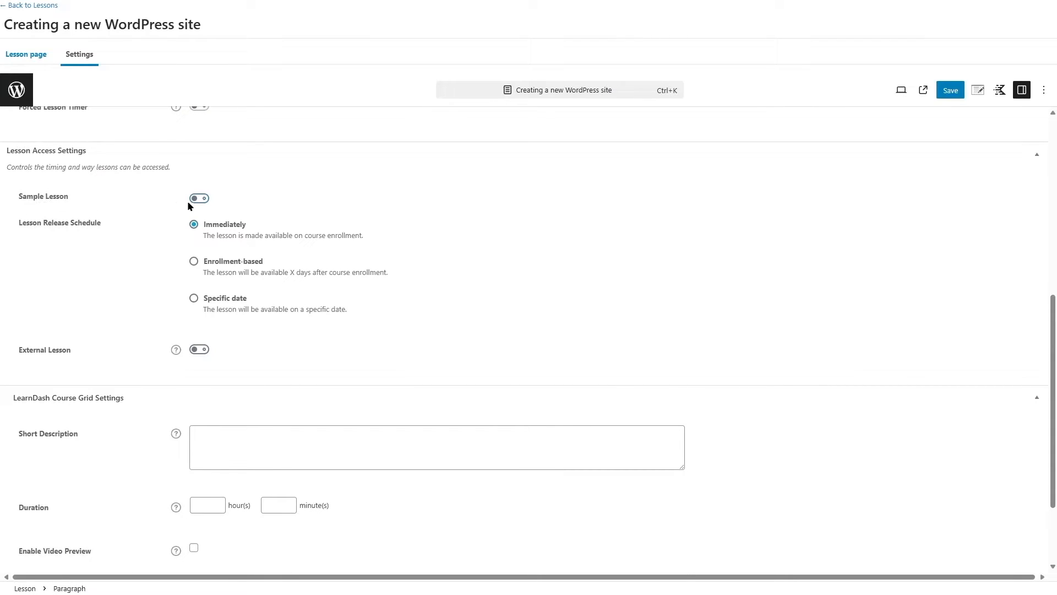
click(201, 198)
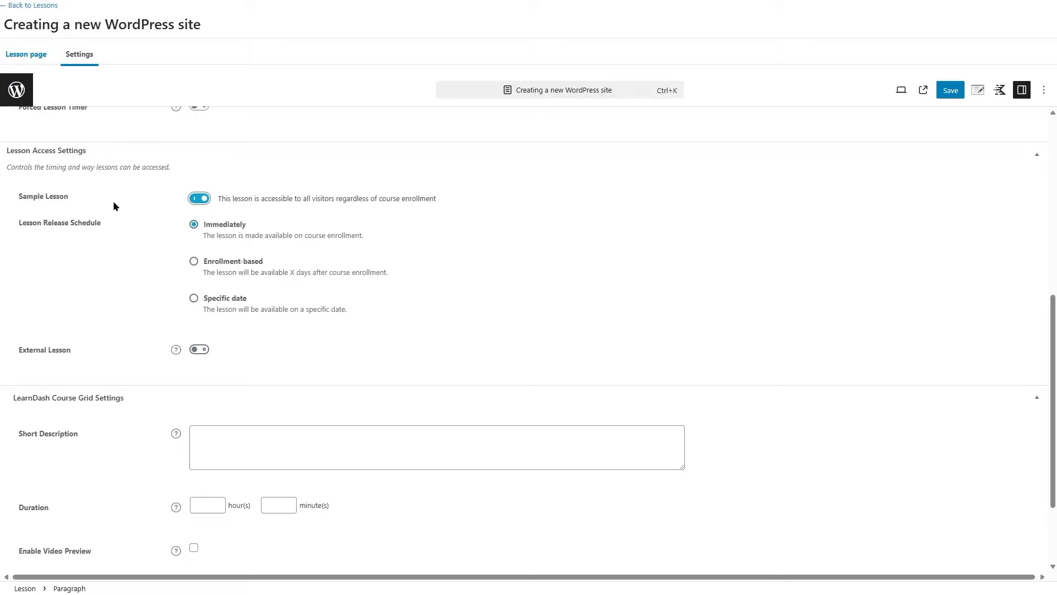
click(195, 198)
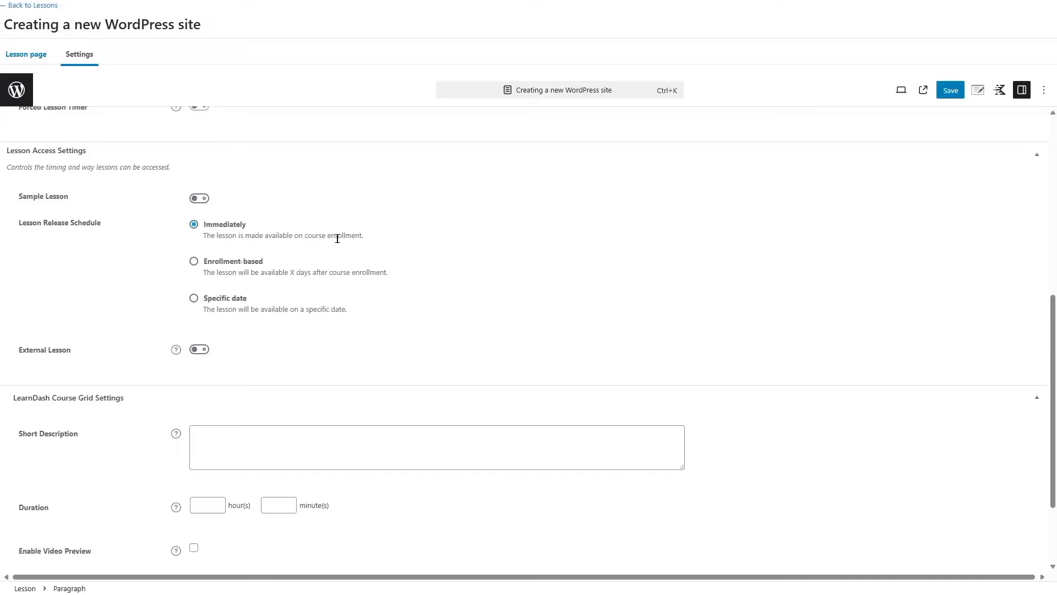
click(194, 263)
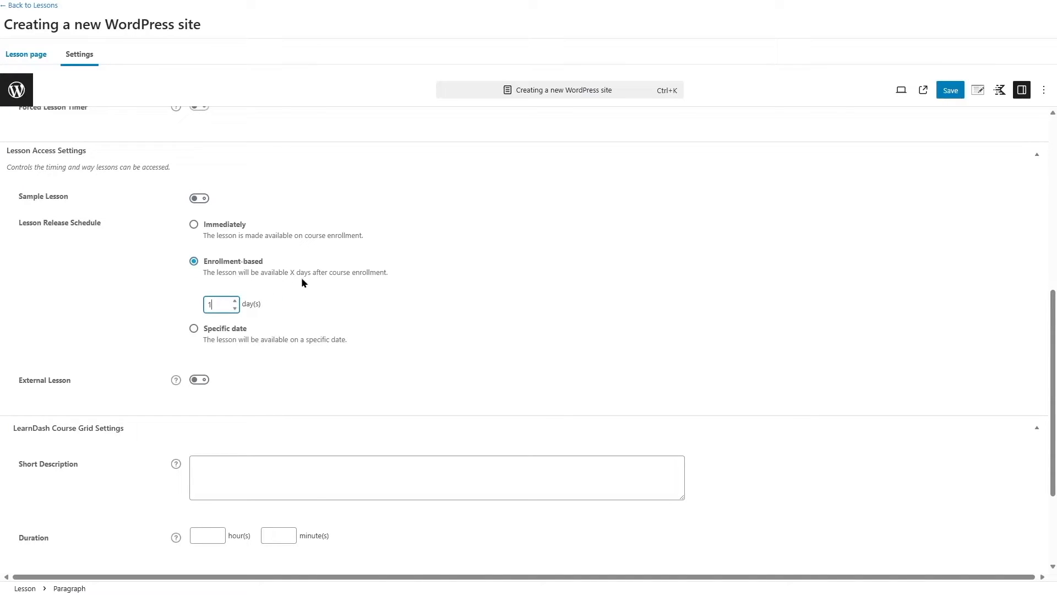
click(193, 225)
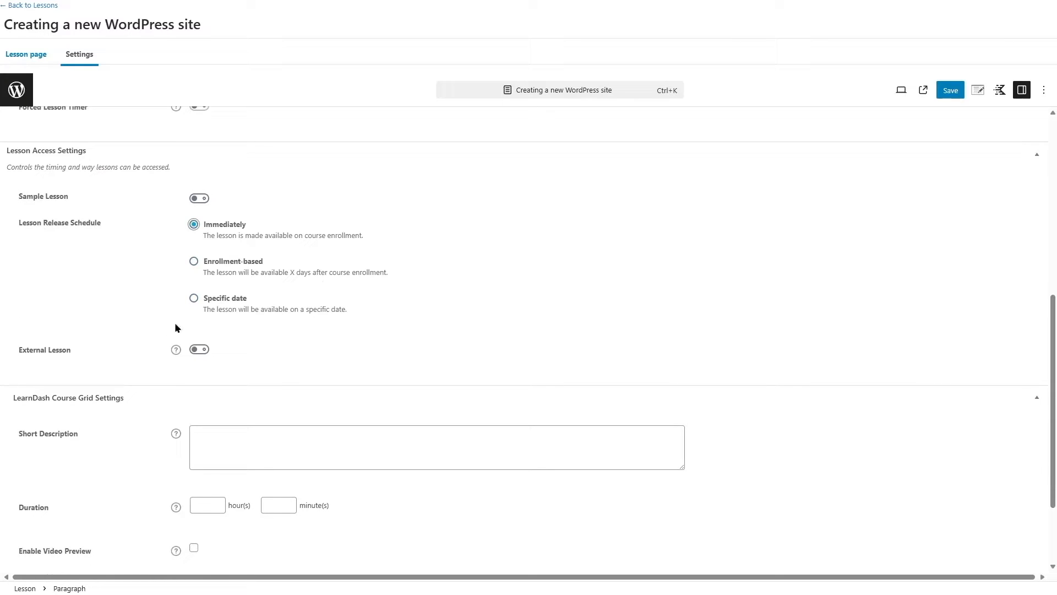
Review the lesson's Course Grid settings, return to the lesson page and save the lesson
scroll(131, 223, down, 2)
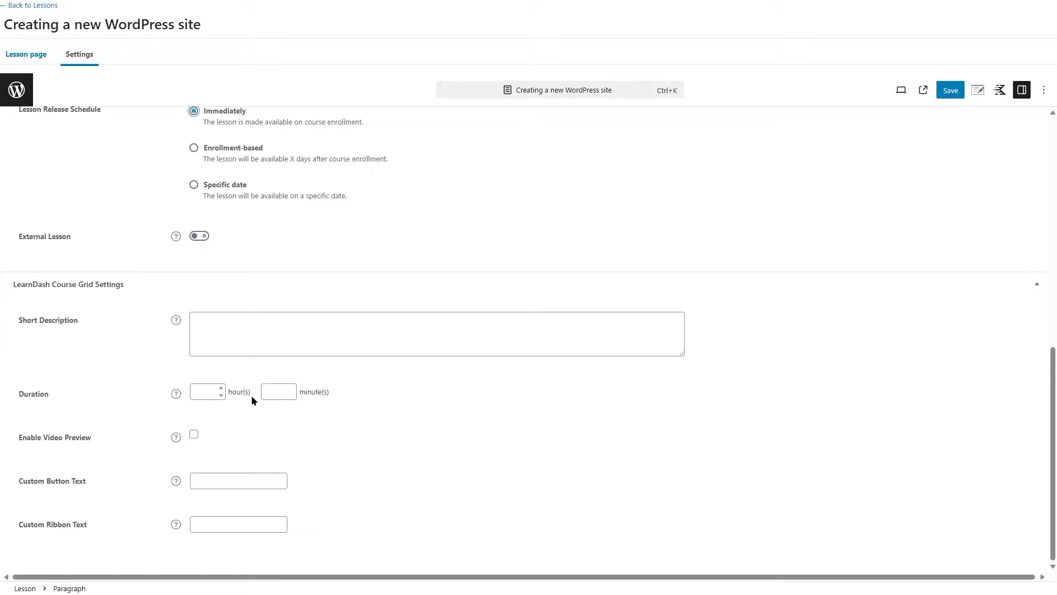
scroll(297, 381, up, 9)
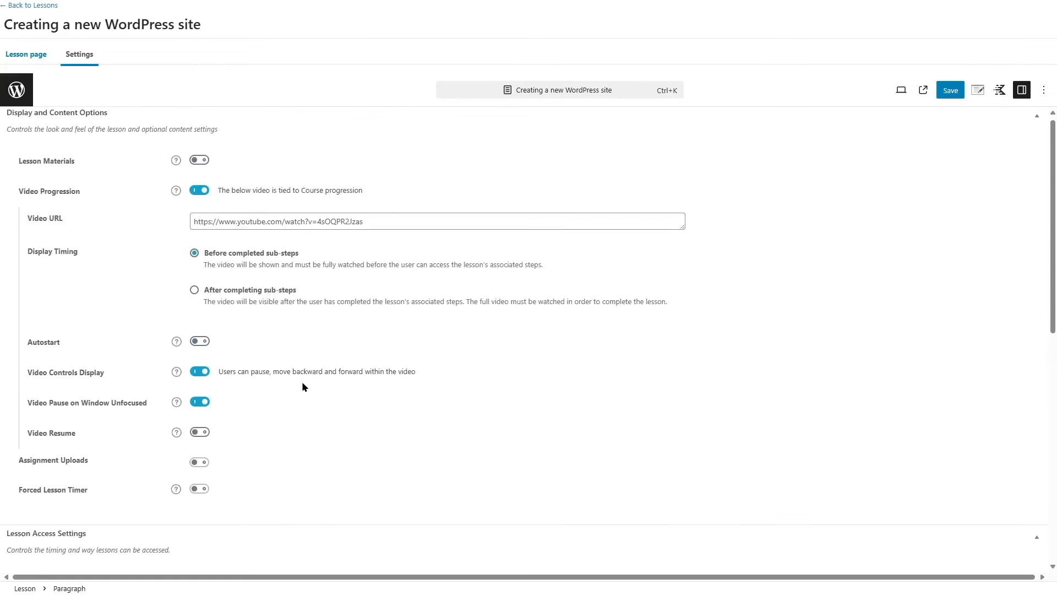
click(29, 54)
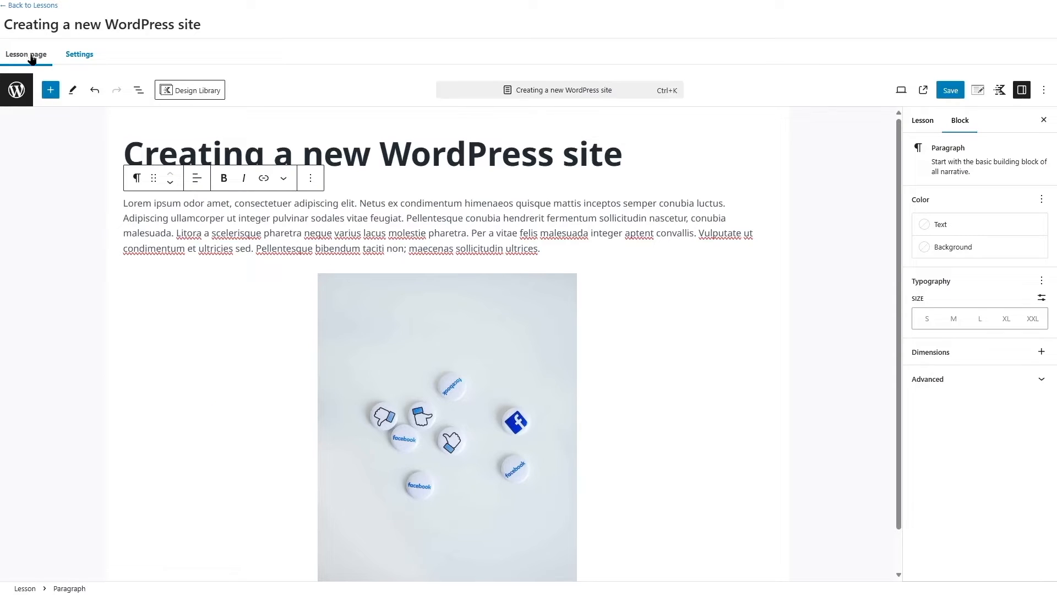
click(957, 94)
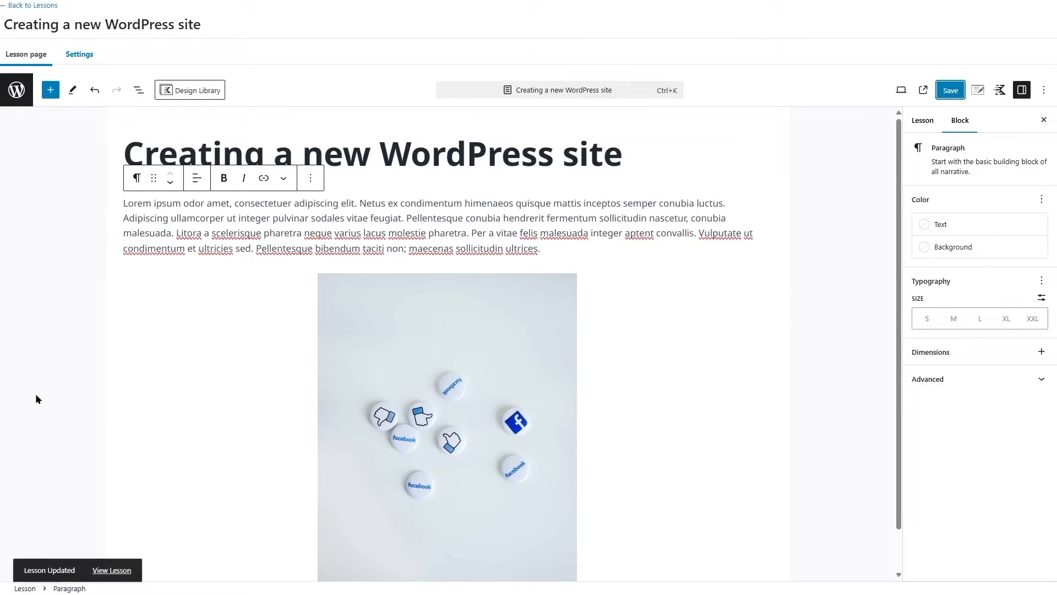
Leave the lesson editor and open the course "Build a complete website using WordPress" in its course builder
click(27, 6)
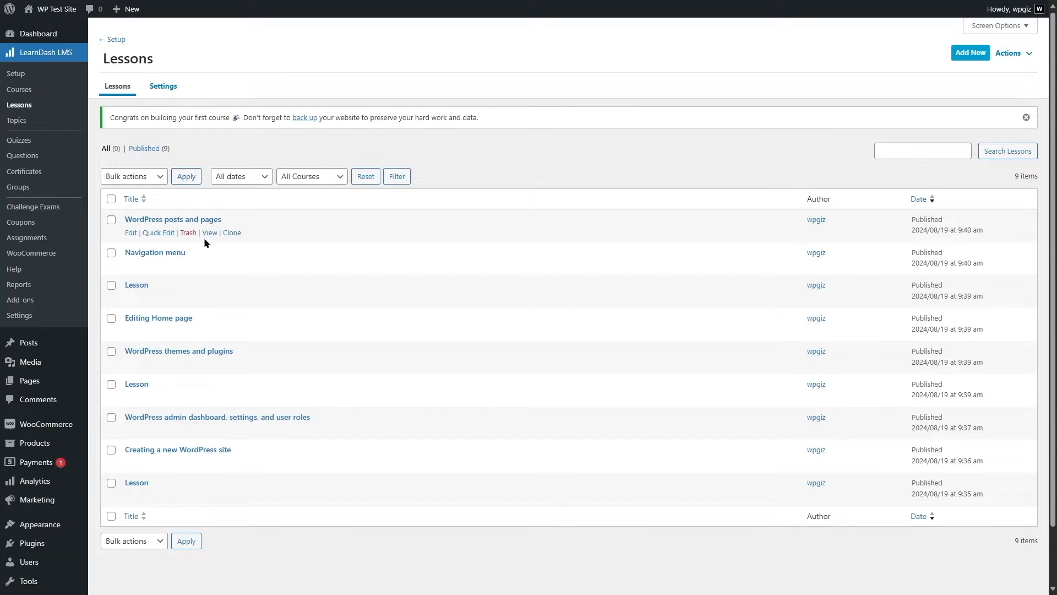
scroll(203, 306, down, 1)
scroll(202, 306, down, 1)
scroll(172, 368, up, 2)
click(25, 91)
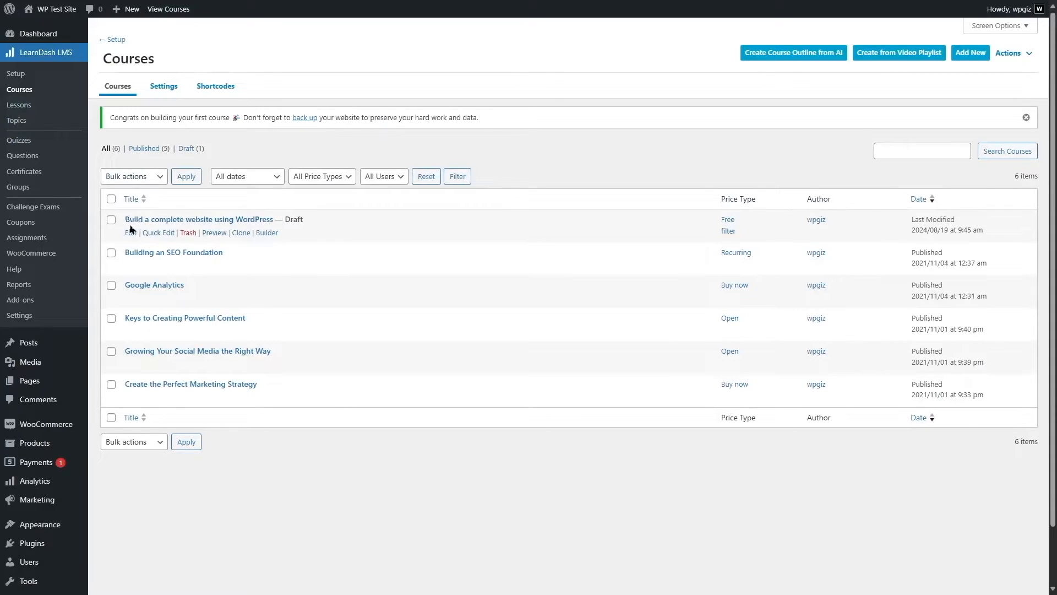
click(131, 232)
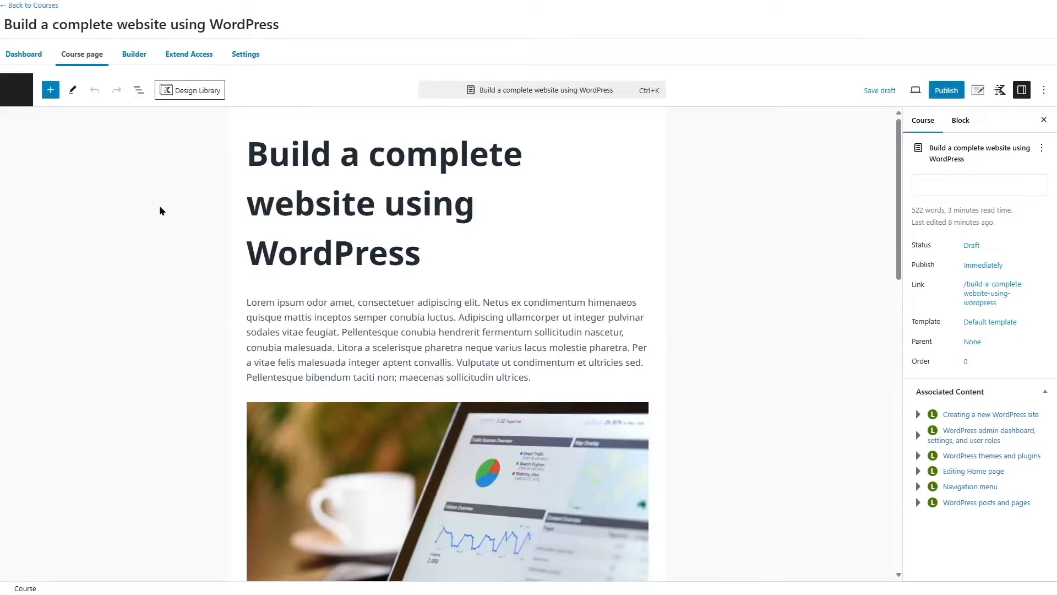
click(134, 59)
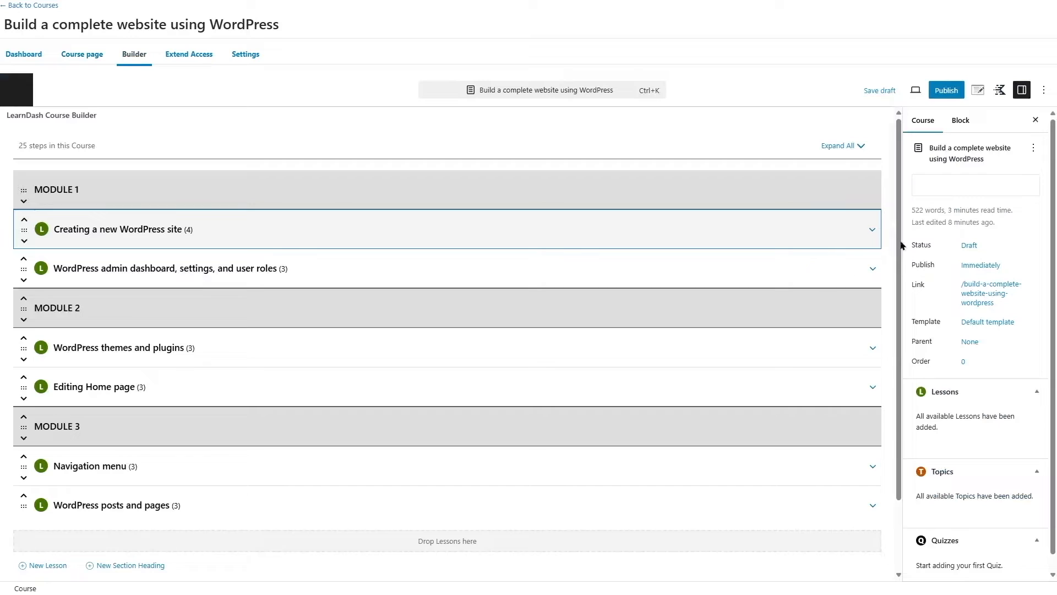
Open the "Introduction to WordPress" topic of the first lesson, paste the lorem ipsum text as its content and show its category options
click(872, 230)
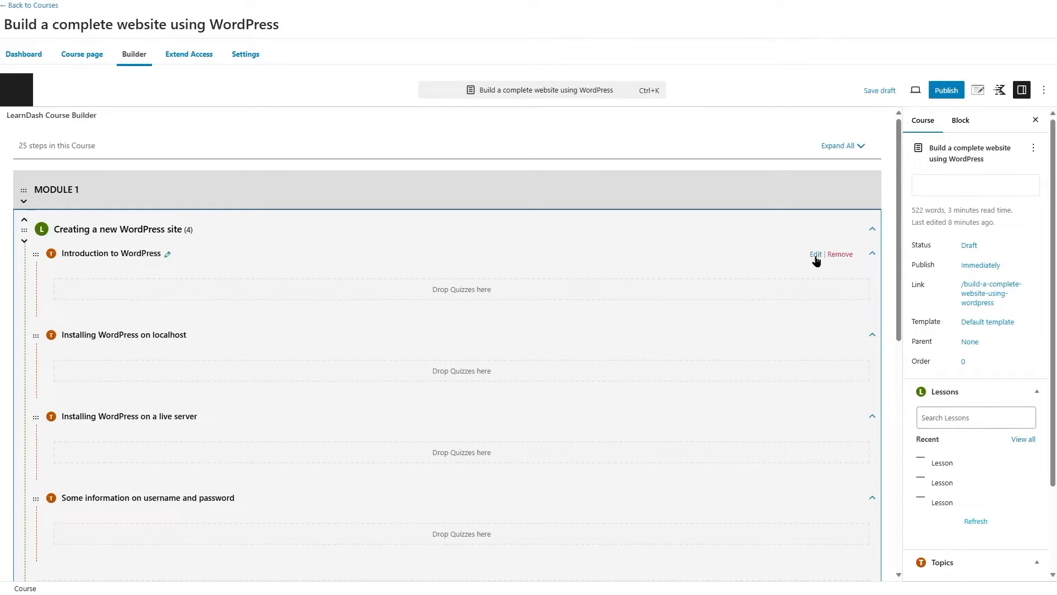
click(815, 255)
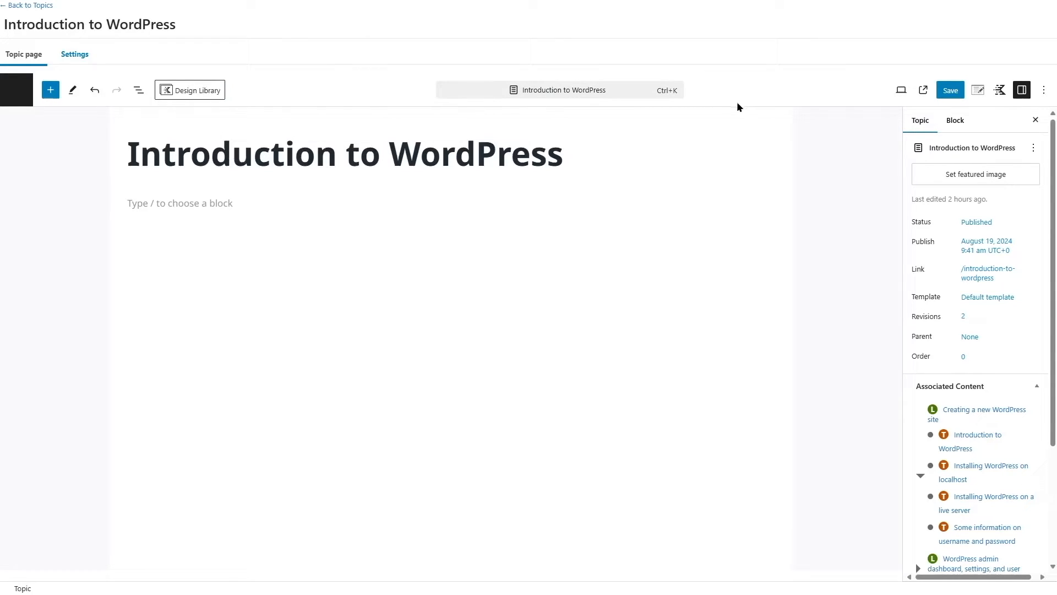
click(208, 203)
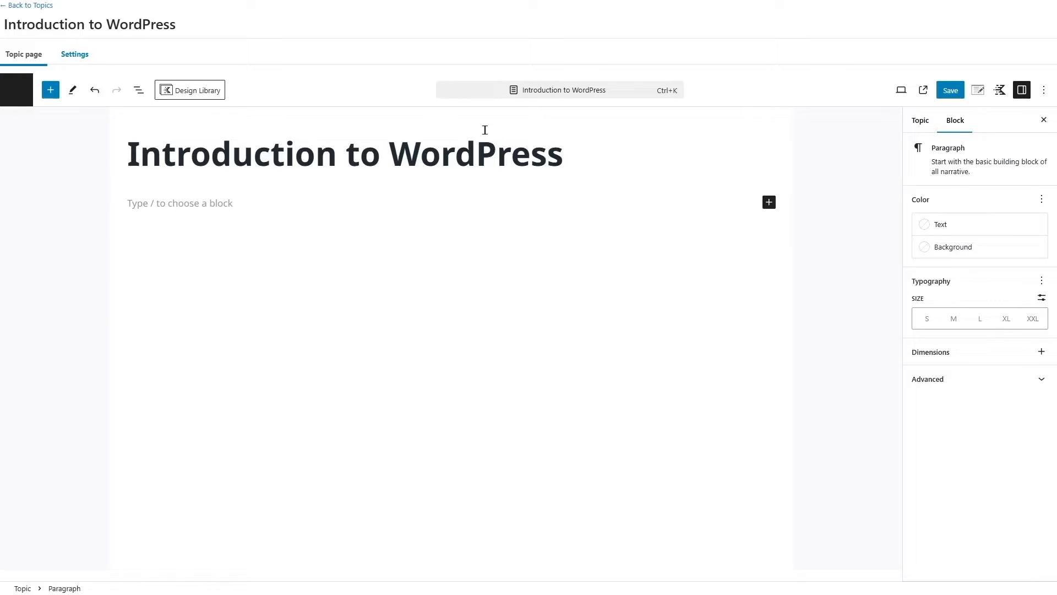
key(ctrl+v)
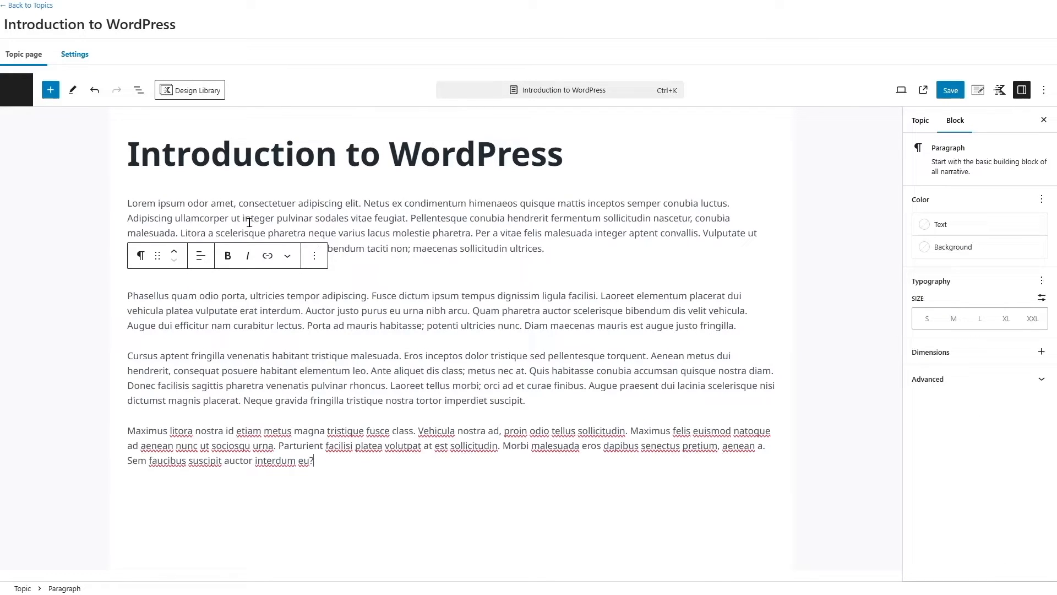
click(581, 245)
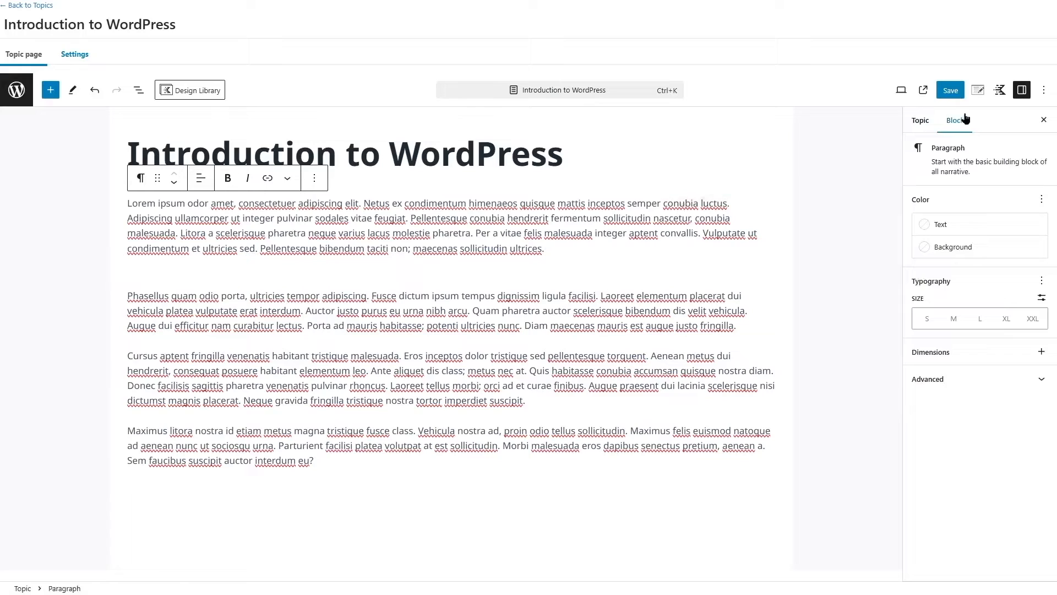
click(920, 121)
click(1008, 420)
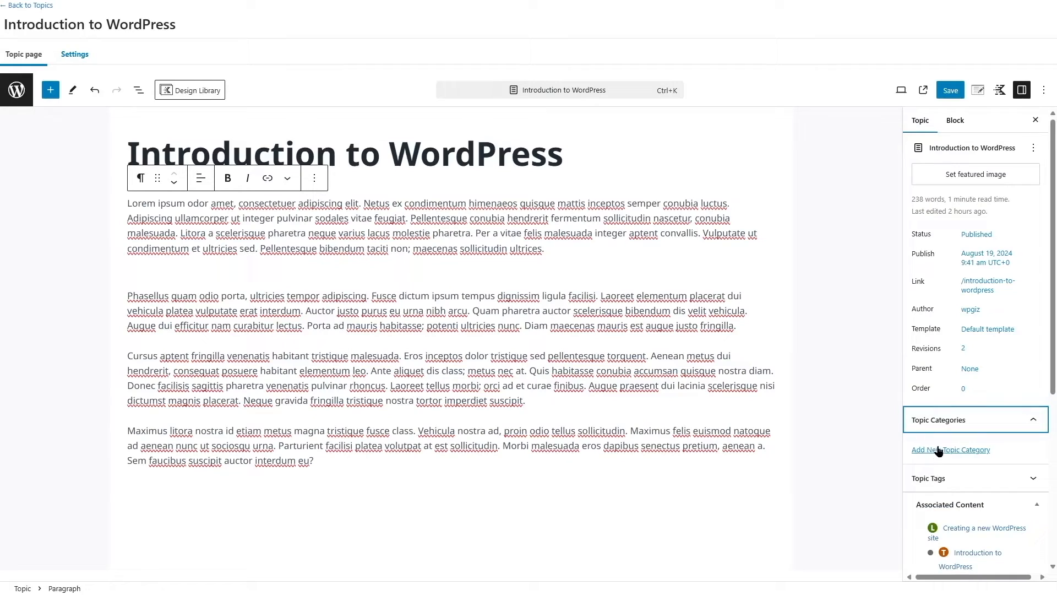
click(77, 55)
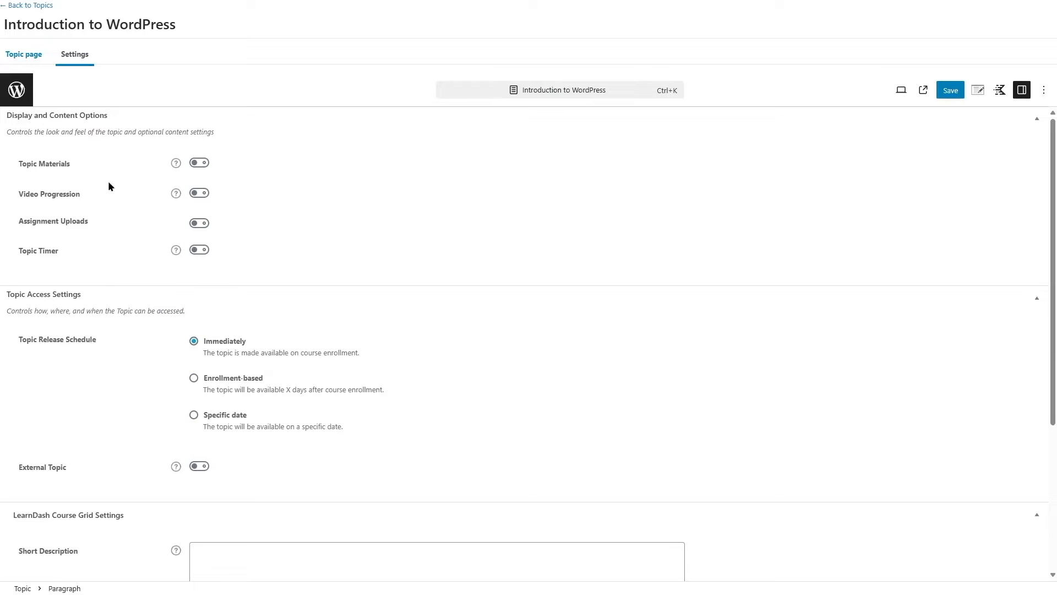
click(199, 162)
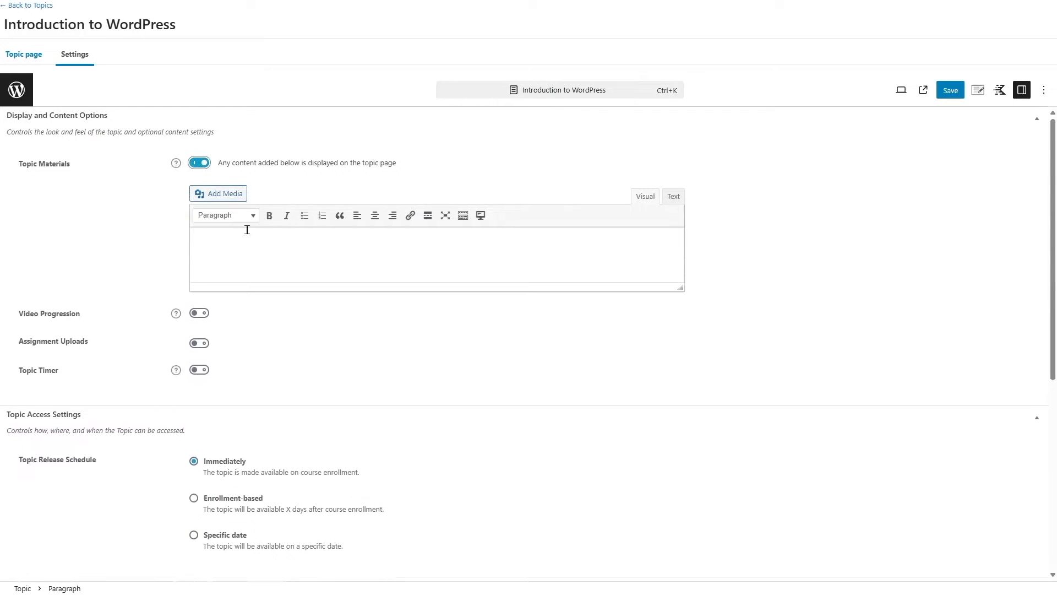
click(199, 163)
click(199, 192)
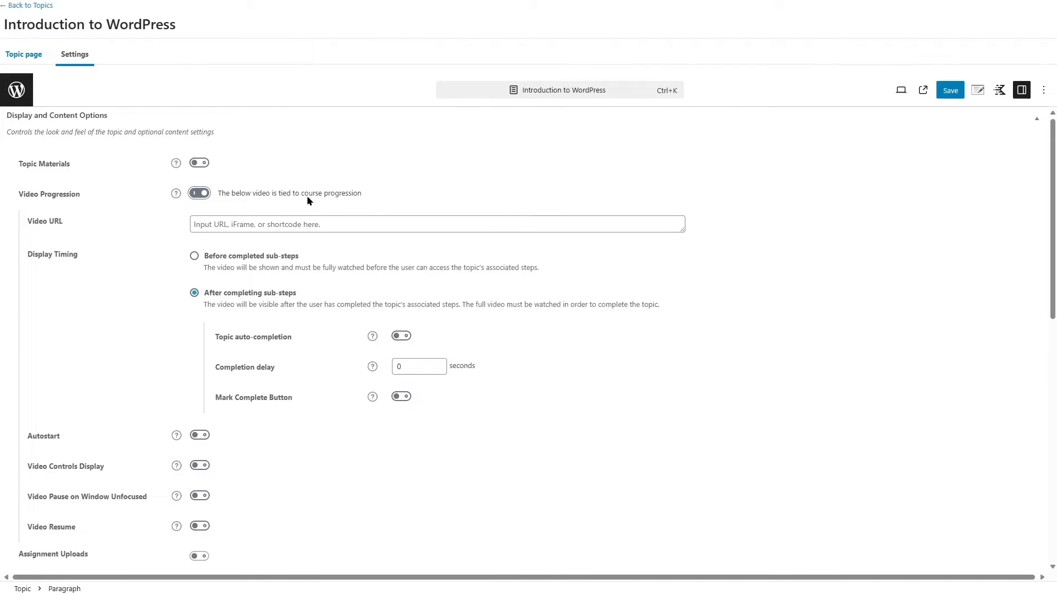
click(305, 221)
text(https://www.youtube.com/watch?v=R34yZvsILKY&t=4s)
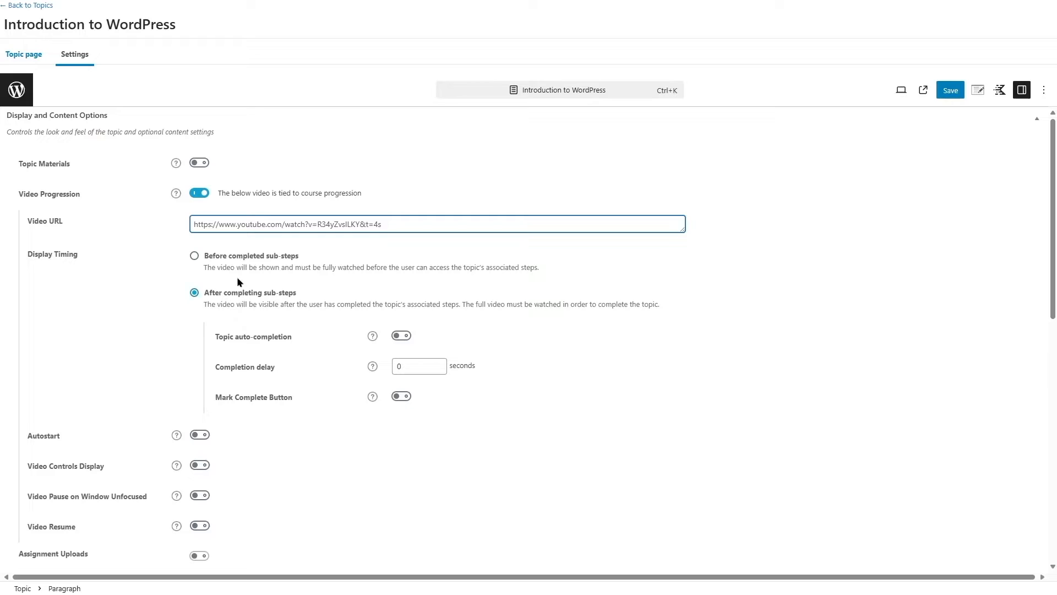
Review the topic's remaining access and Course Grid settings, and save the topic
scroll(234, 263, down, 4)
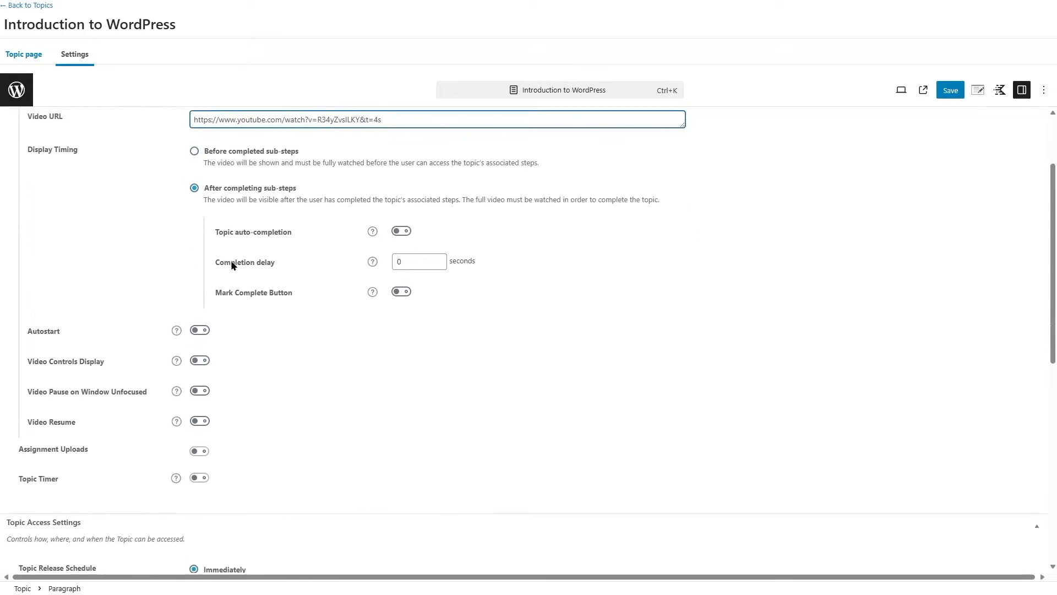
scroll(237, 291, down, 4)
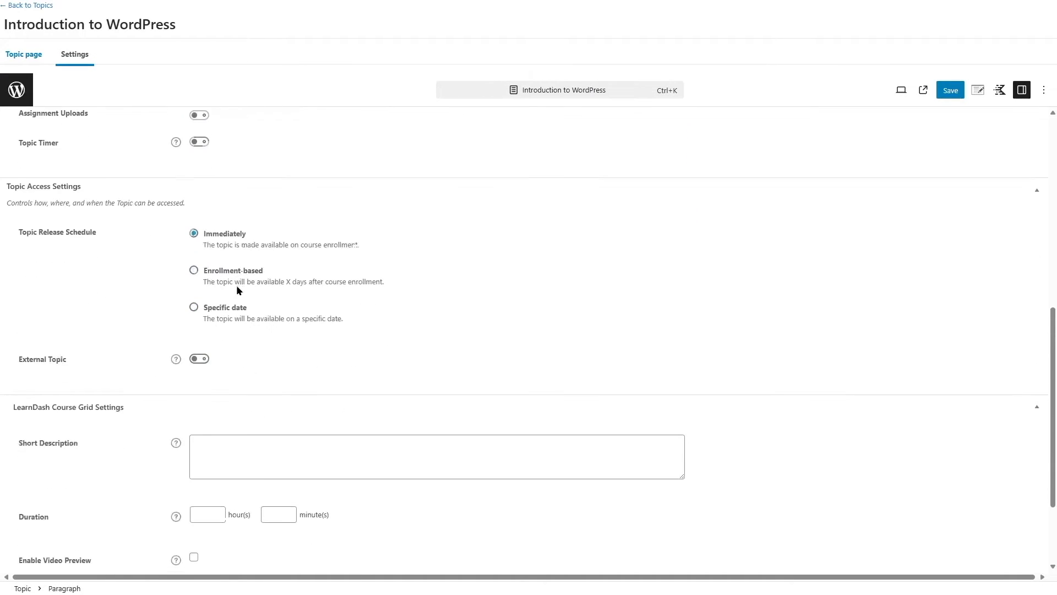
scroll(167, 260, down, 2)
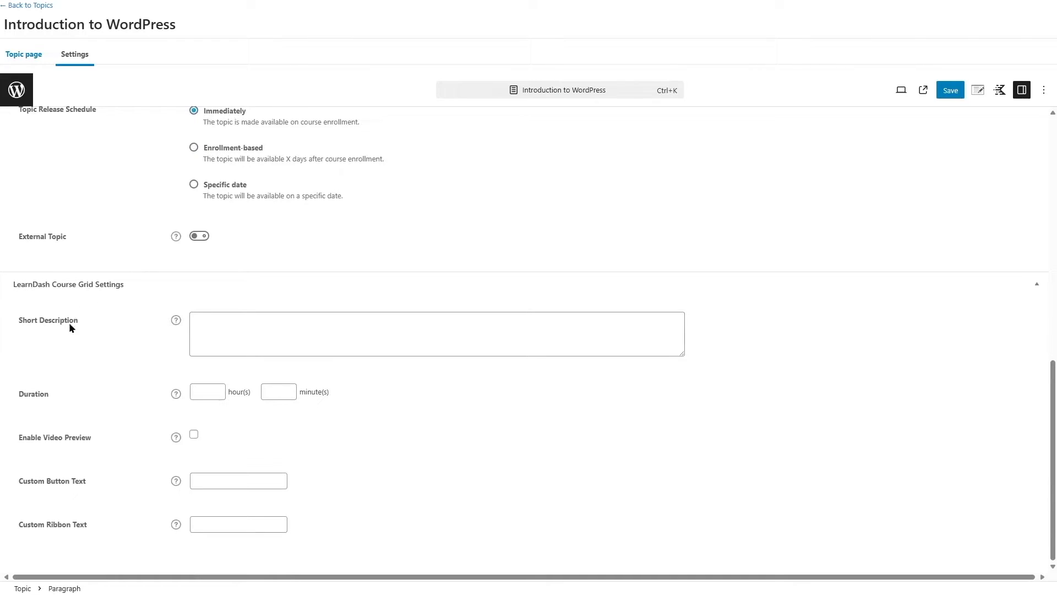
scroll(355, 400, up, 8)
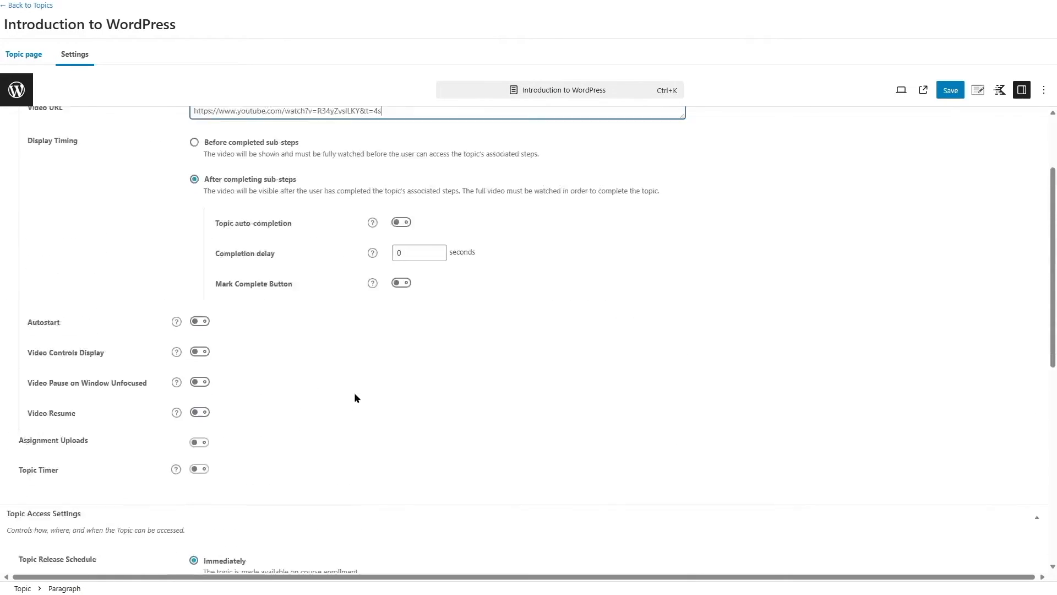
scroll(355, 397, up, 2)
click(954, 91)
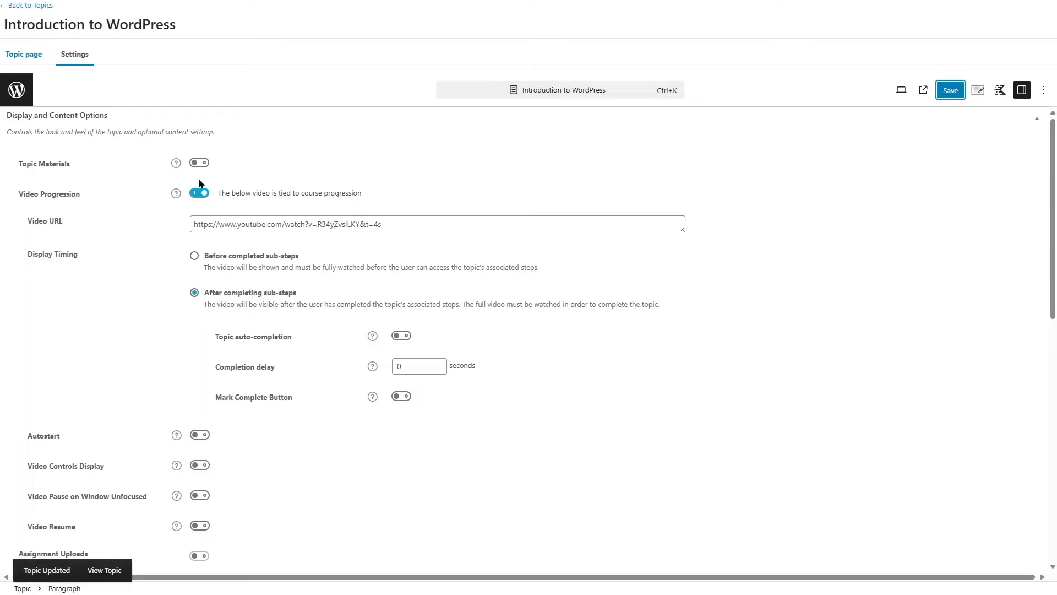
Leave the topic editor, look over the list of topics and go to the list of courses
click(20, 6)
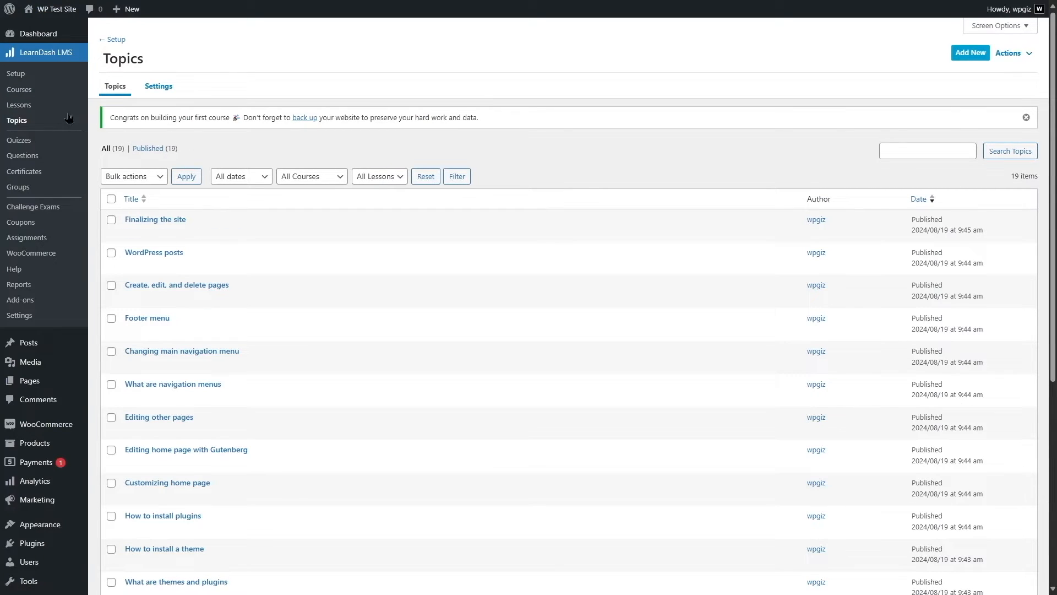
scroll(160, 232, down, 3)
scroll(194, 236, up, 3)
click(26, 93)
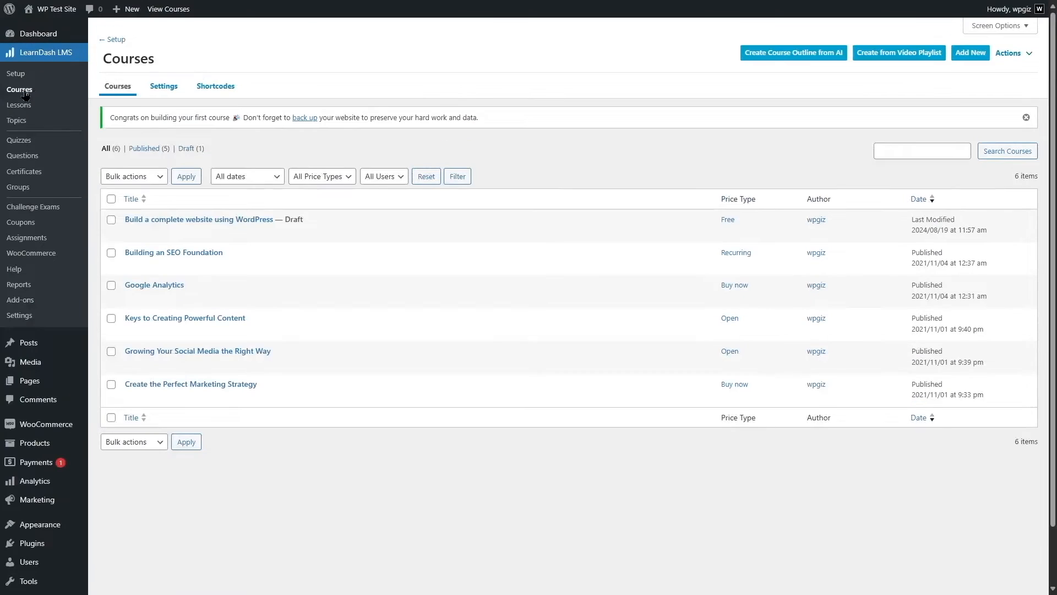
Open the "Build a complete website using WordPress" course in its builder and look over the topics of the "Creating a new WordPress site" lesson
click(266, 234)
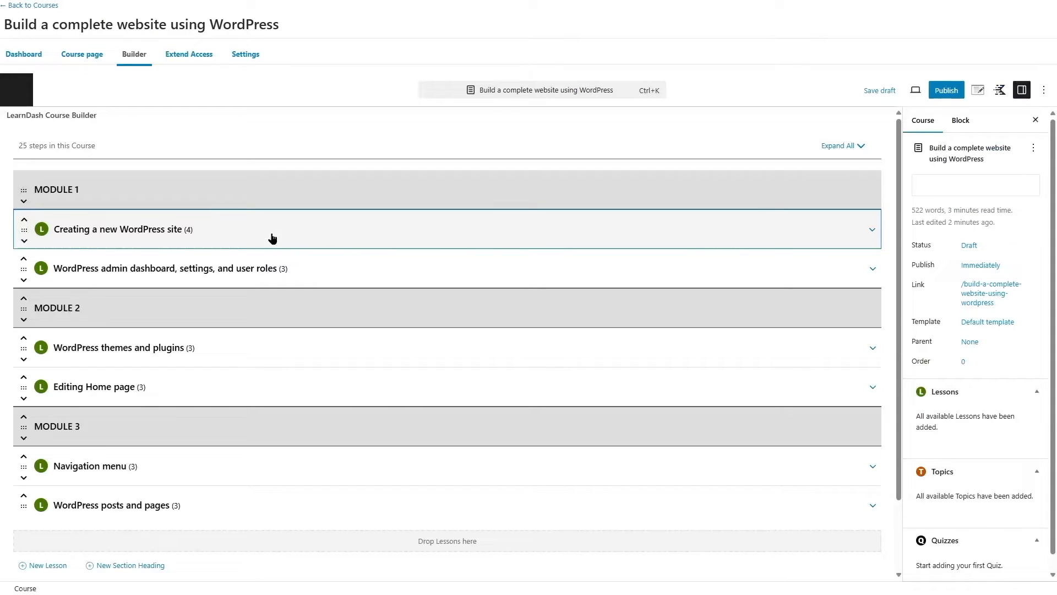
click(873, 233)
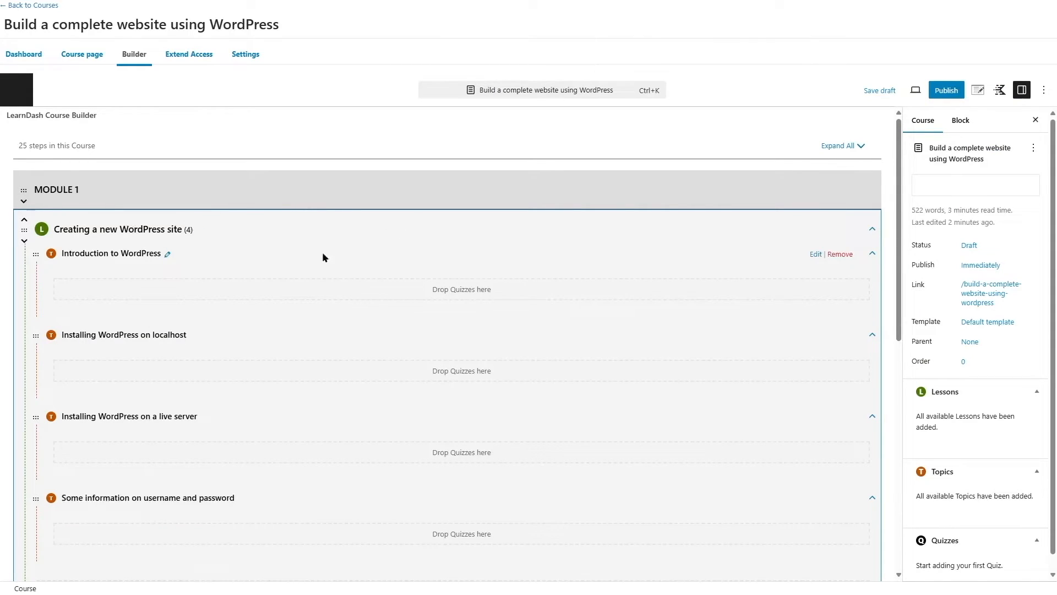
click(872, 231)
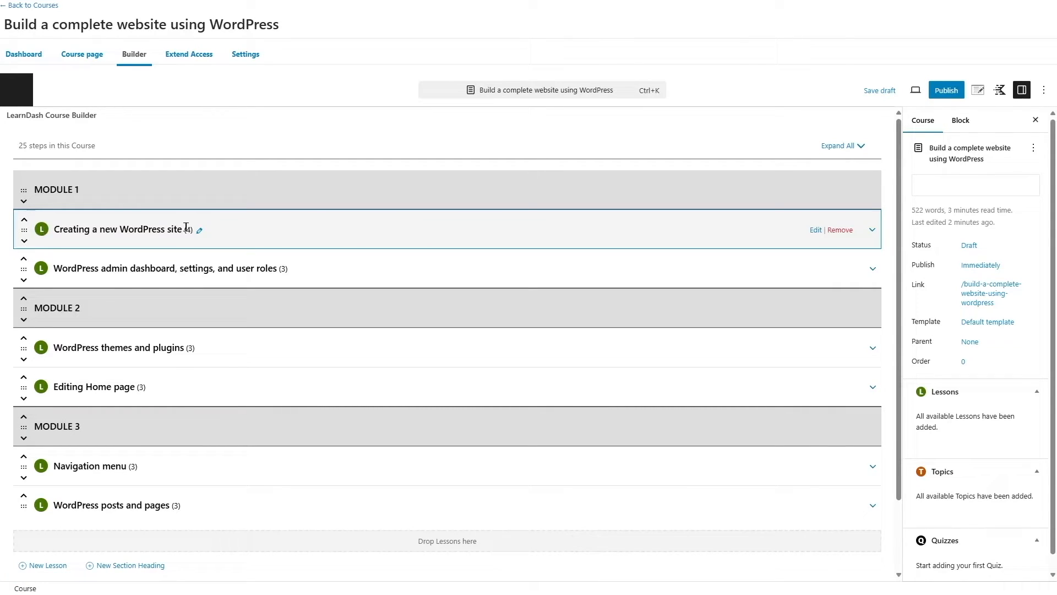
click(872, 229)
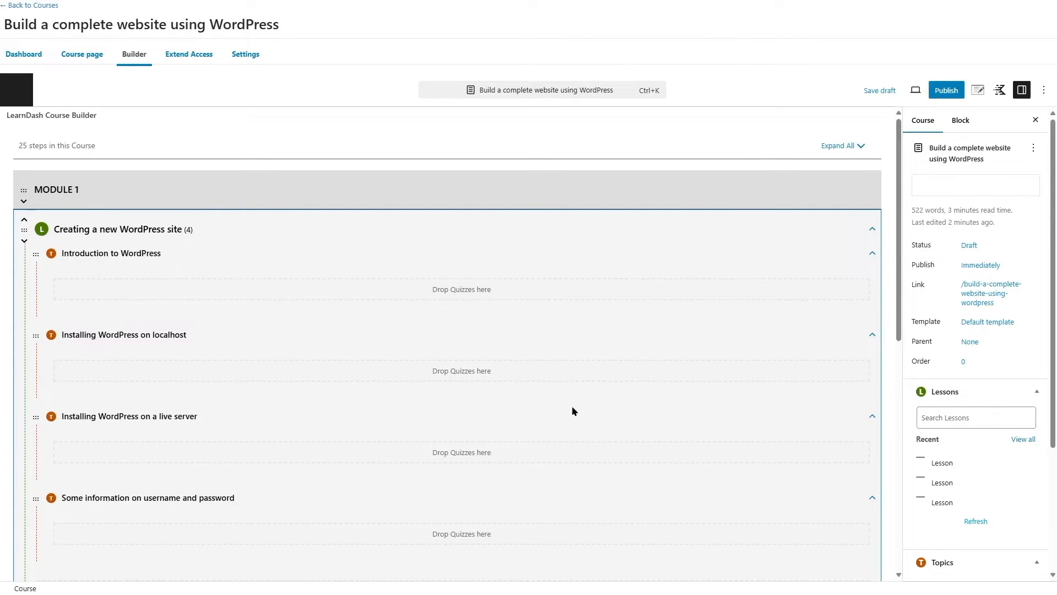
click(872, 229)
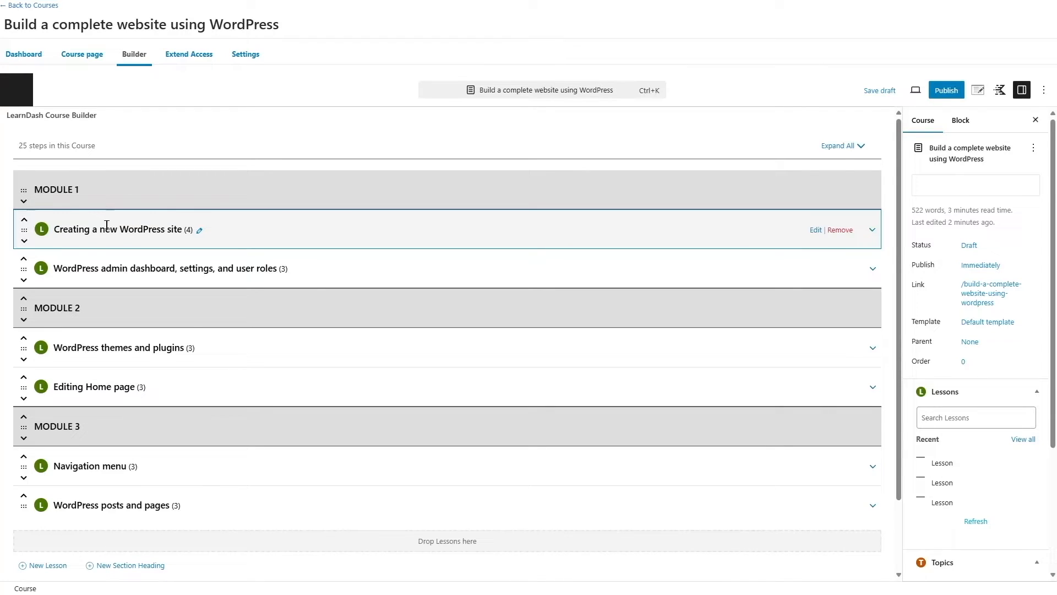
click(872, 232)
scroll(692, 267, down, 1)
scroll(693, 270, down, 2)
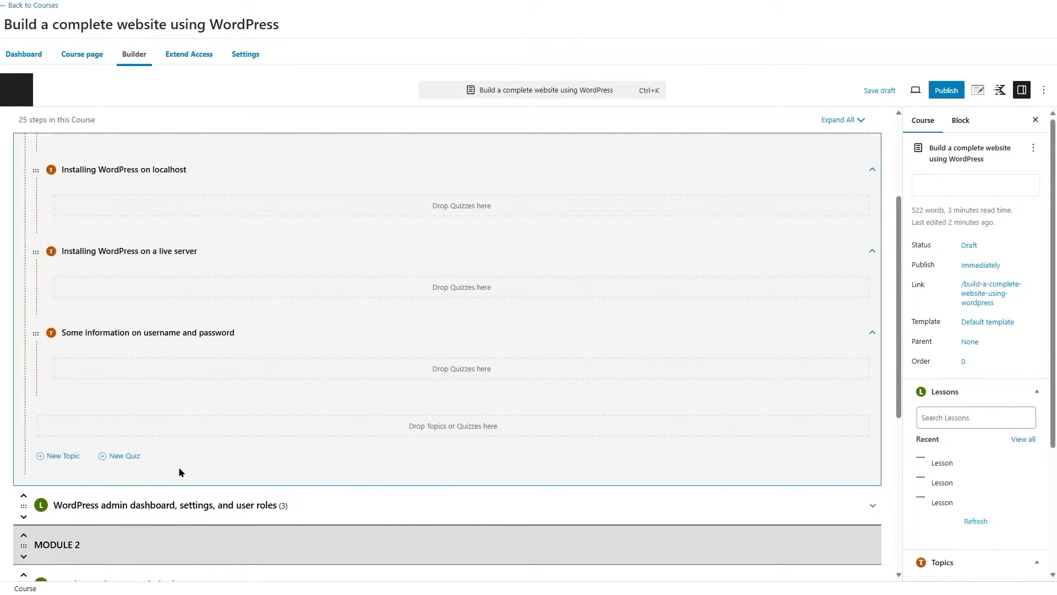
scroll(179, 471, up, 2)
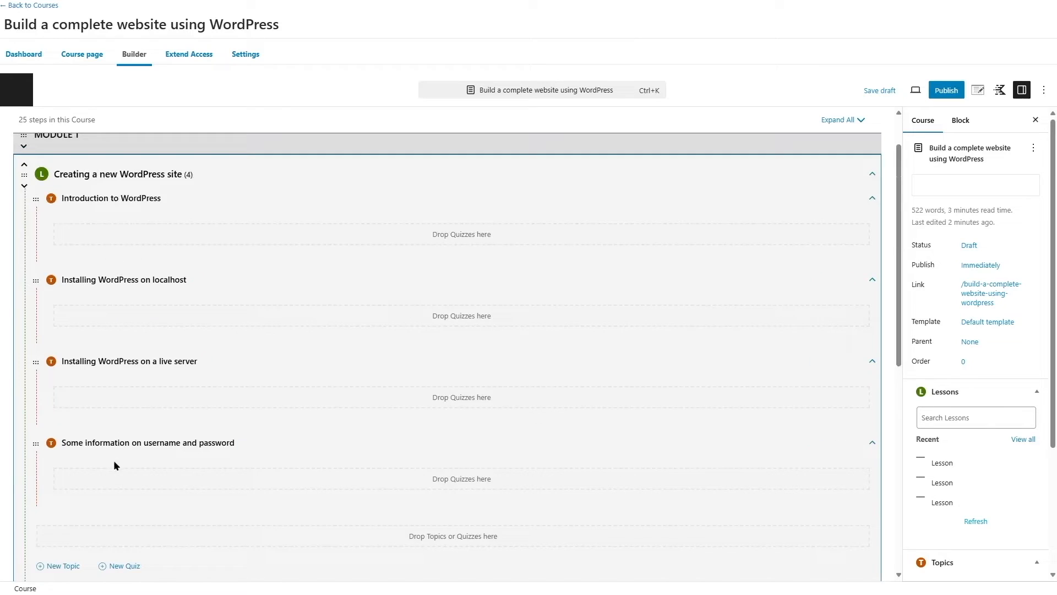
scroll(114, 460, down, 1)
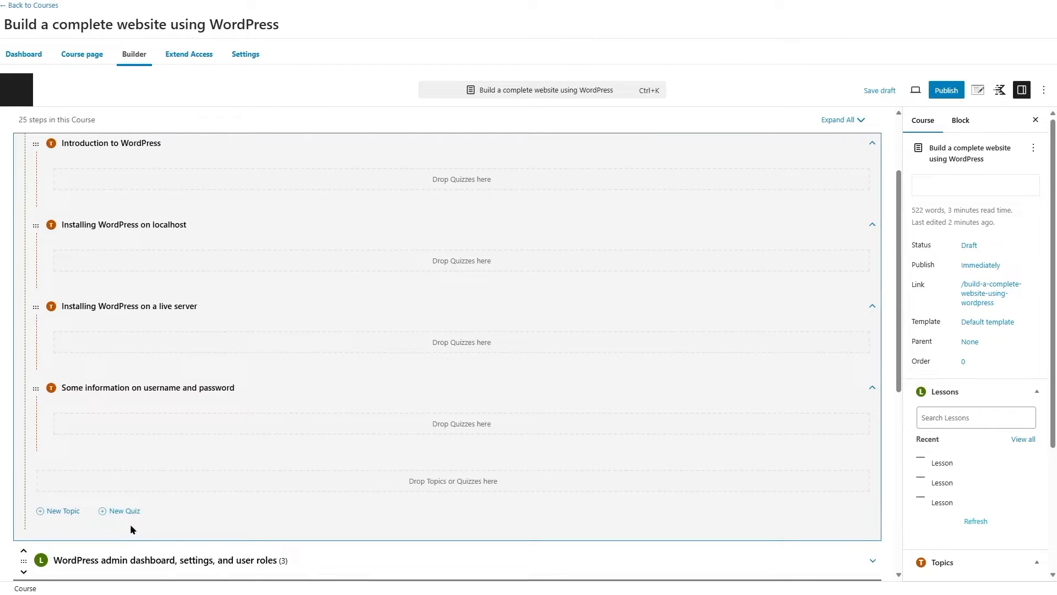
scroll(104, 515, up, 2)
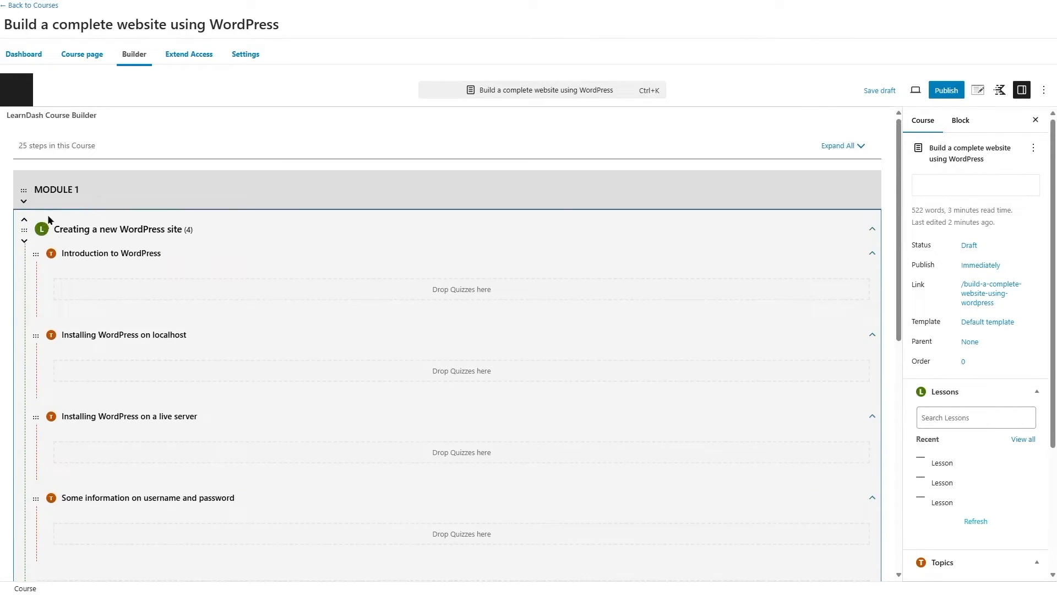
scroll(201, 392, down, 3)
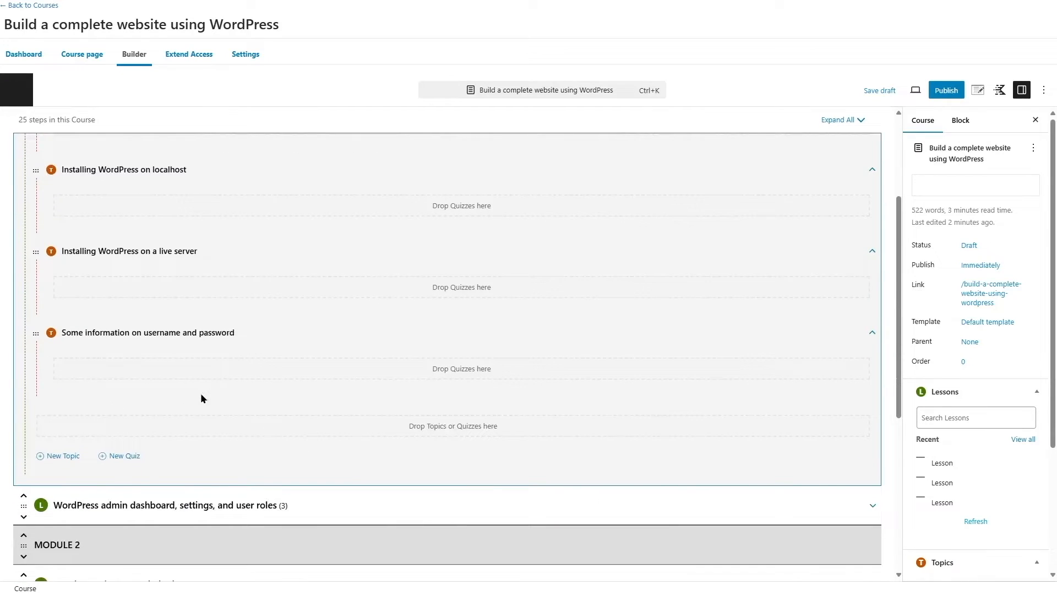
Add a quiz titled "Lesson 1 End Quiz" at the end of the "Creating a new WordPress site" lesson and save the course draft
click(118, 457)
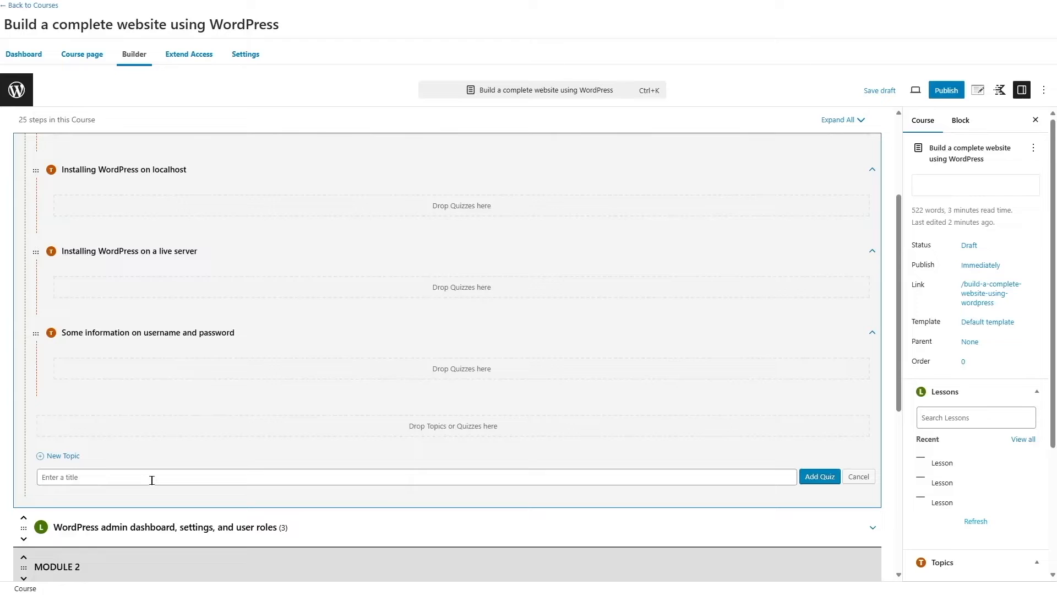
text(Lesson 1 End Quiz)
click(820, 477)
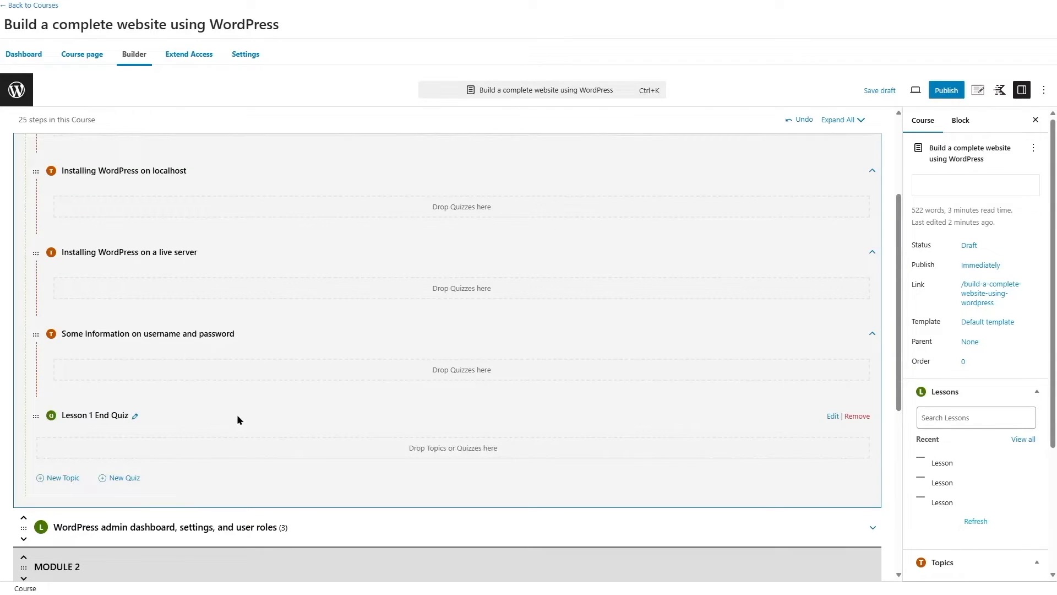
scroll(240, 420, up, 1)
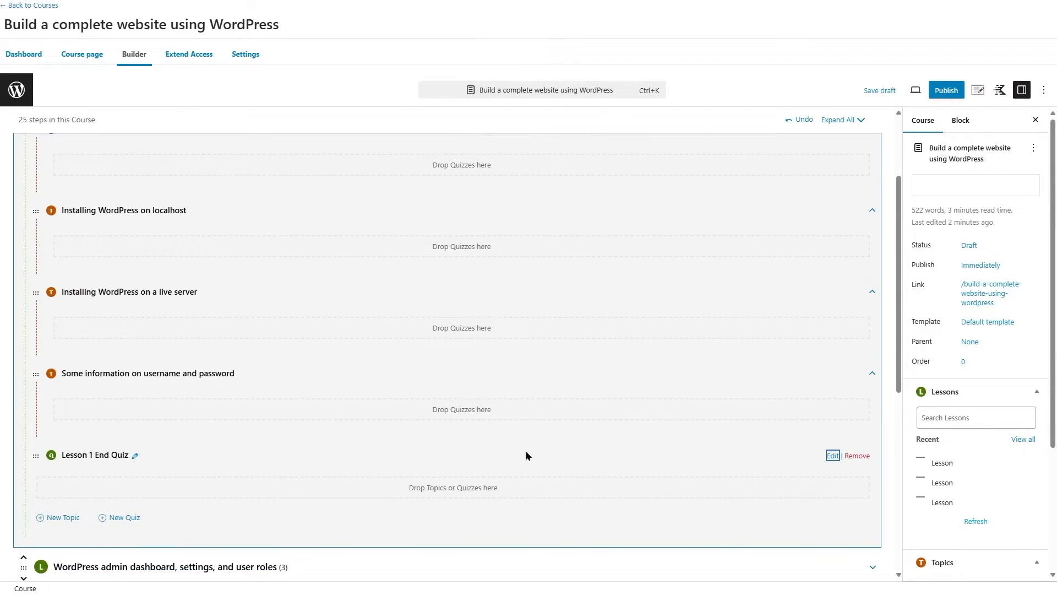
click(884, 90)
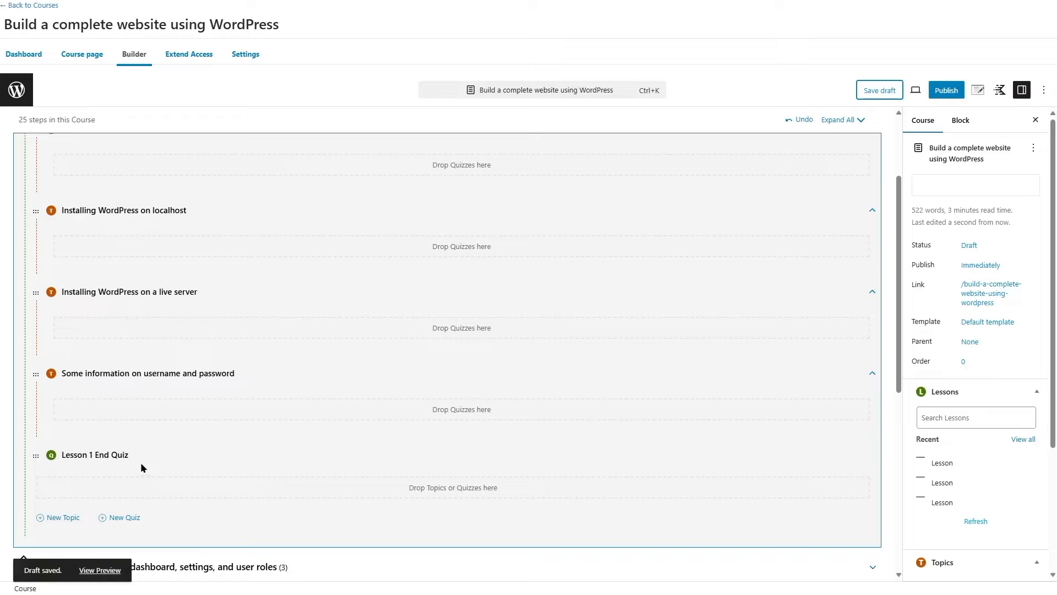
Open the "Lesson 1 End Quiz" for editing and write its content: "This is the lesson 1 ending quiz. Let's test your knowledge!"
click(832, 456)
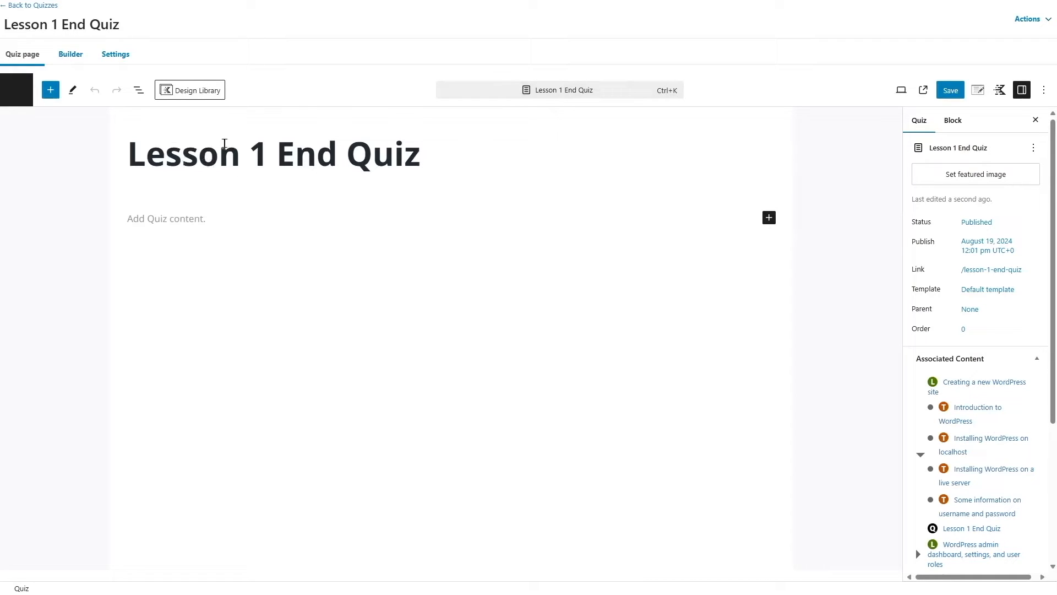
drag(455, 134, 130, 136)
click(467, 137)
click(189, 220)
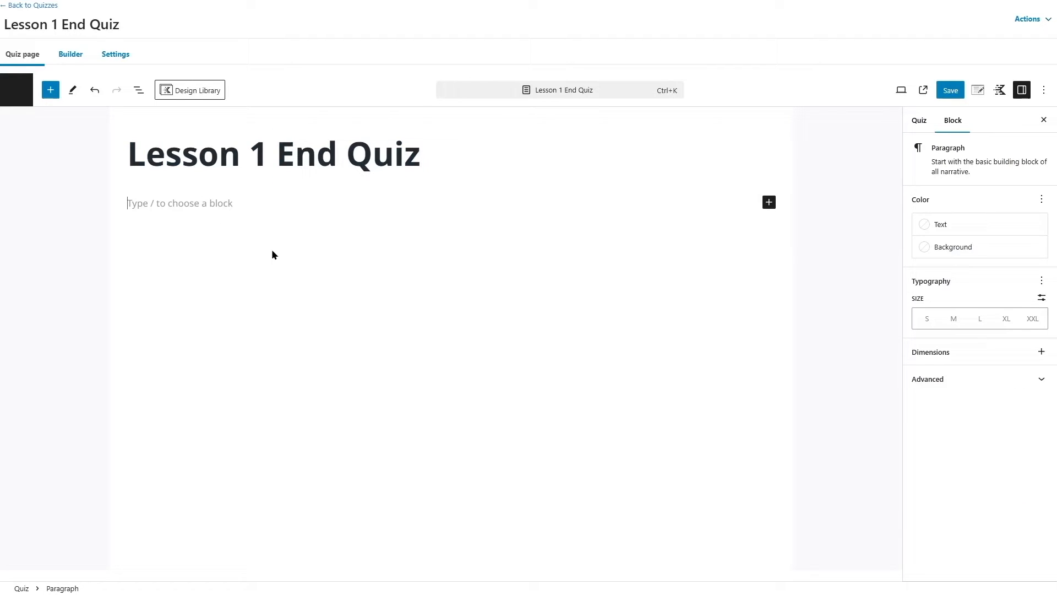
text(This is the lesson 1 ending quiz. Let's test your knowledge!)
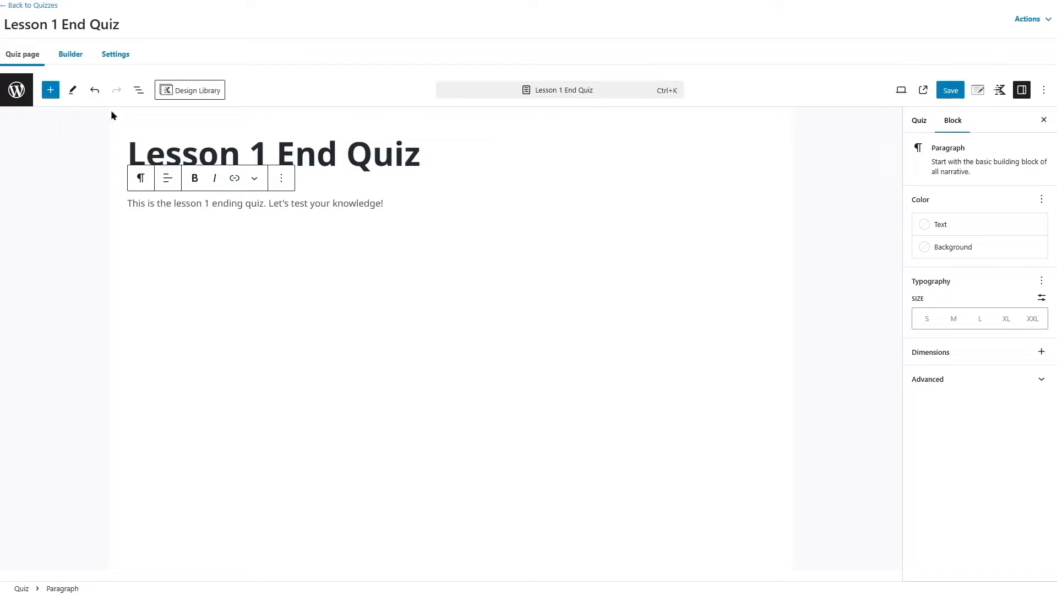
Go to the quiz's builder and show the recent existing questions that can be added
click(63, 57)
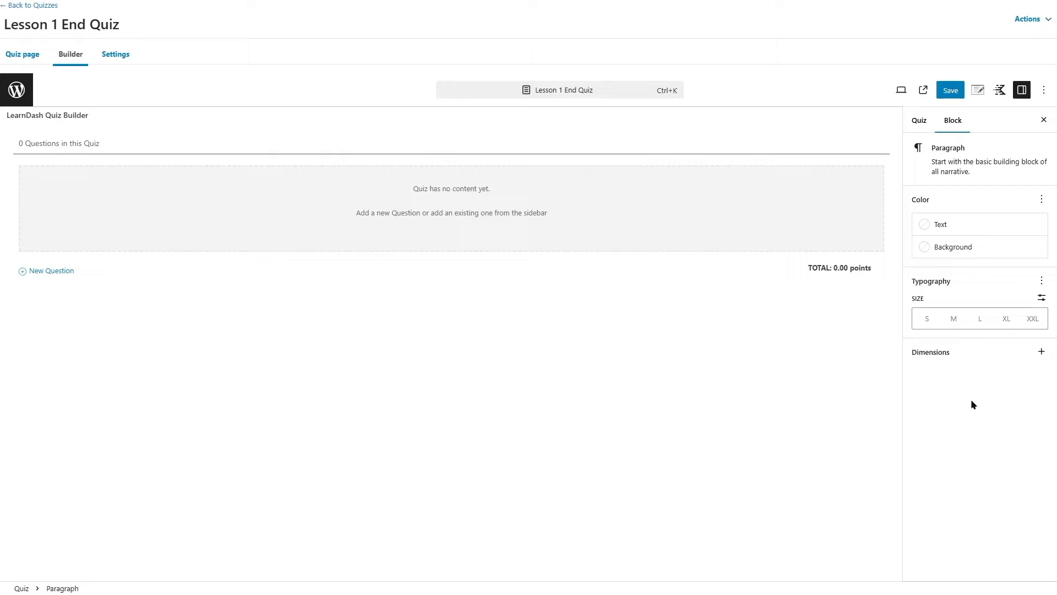
click(925, 123)
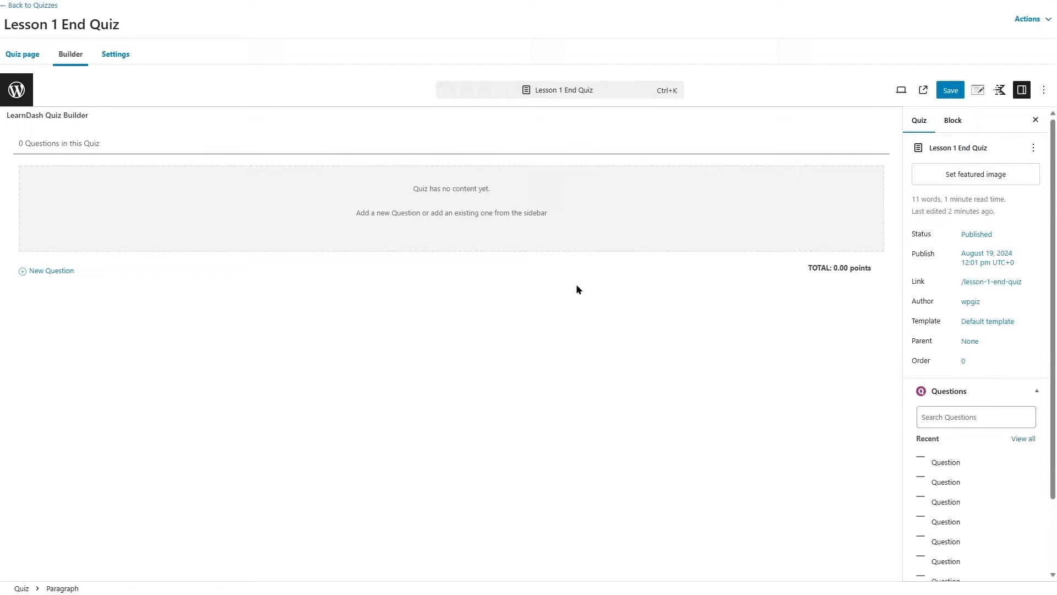
scroll(985, 402, down, 3)
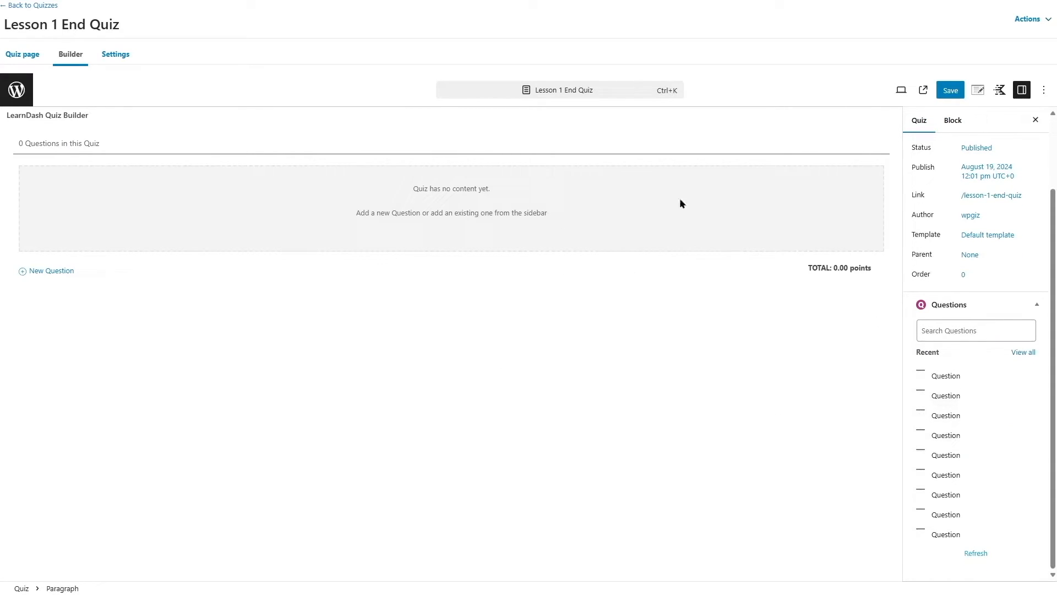
mouse_move(936, 375)
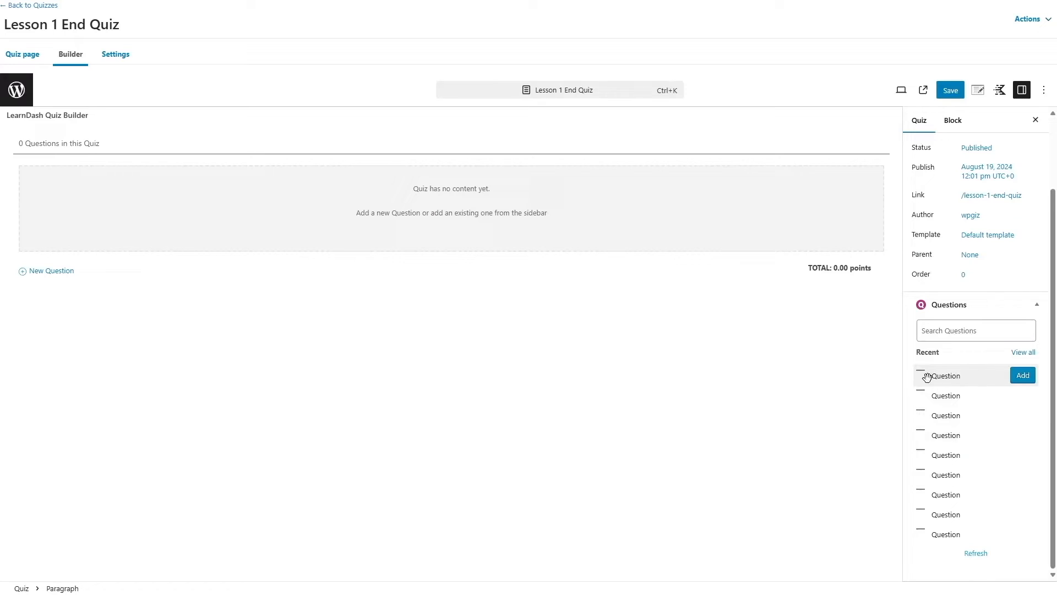
Try adding the first recent question to the quiz, look at its details and remove it from the quiz
drag(921, 375, 494, 213)
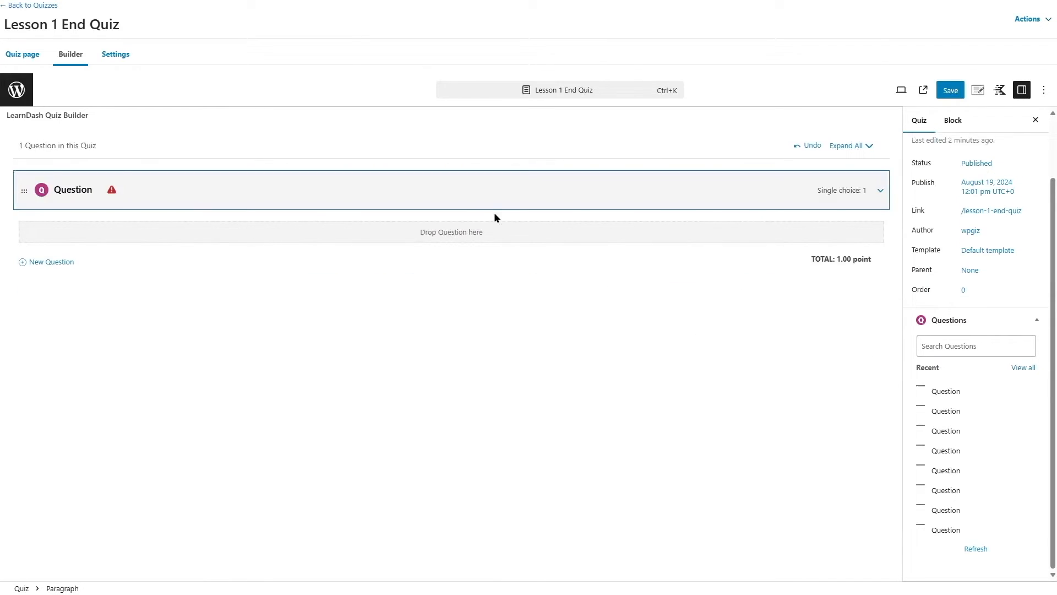
click(880, 191)
click(881, 192)
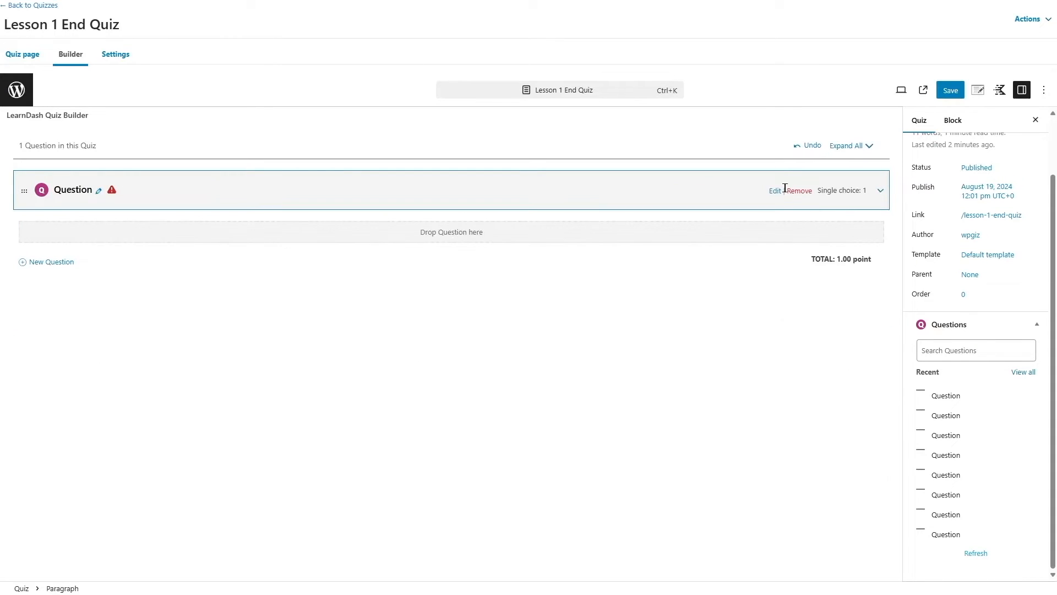
click(797, 192)
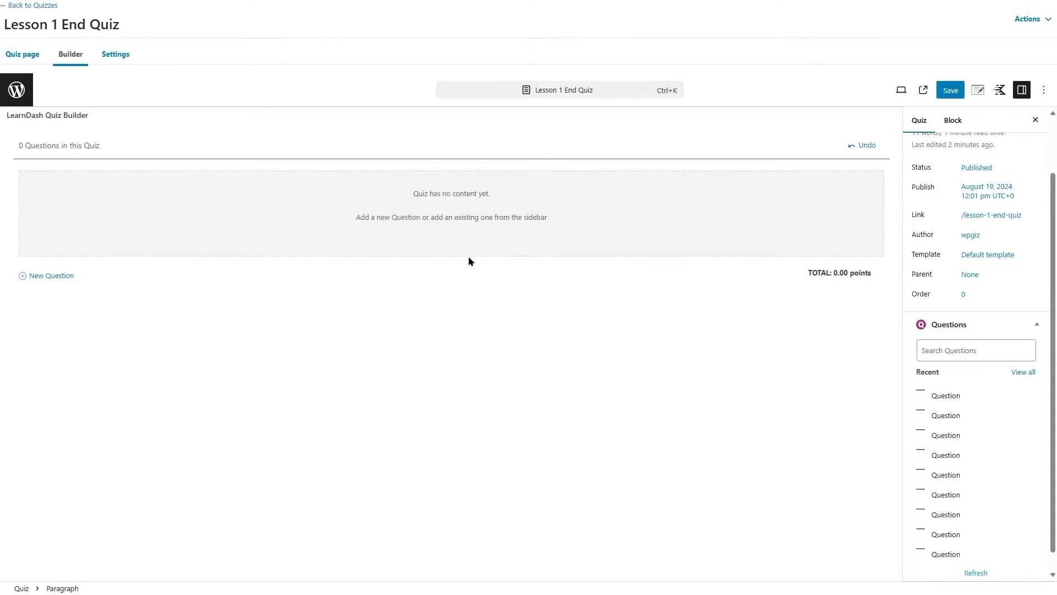
Add a new question titled "Question 1" to the quiz and expand its details
click(39, 280)
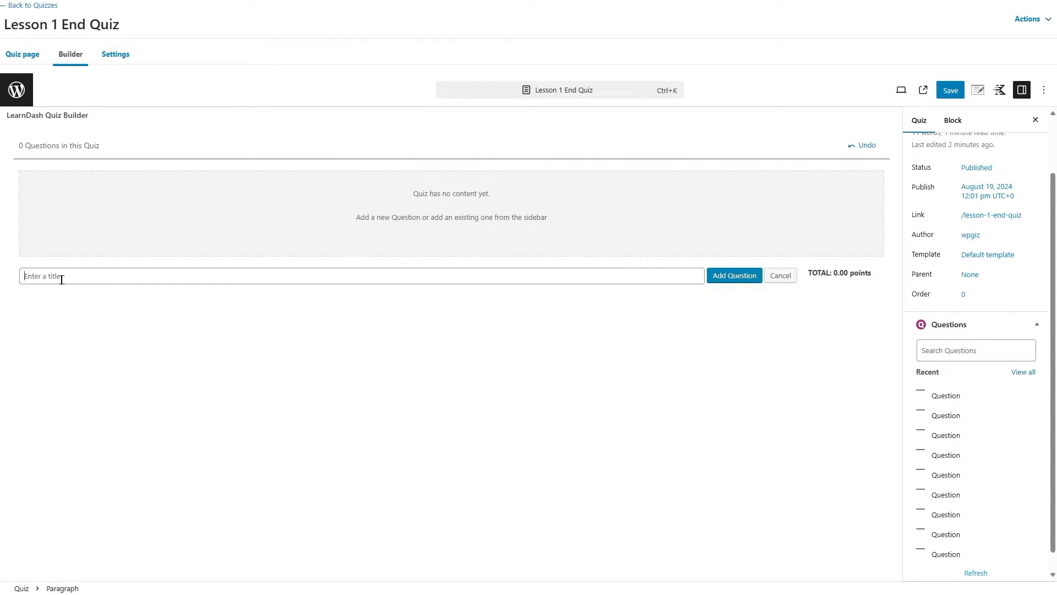
text(Question 1)
click(735, 276)
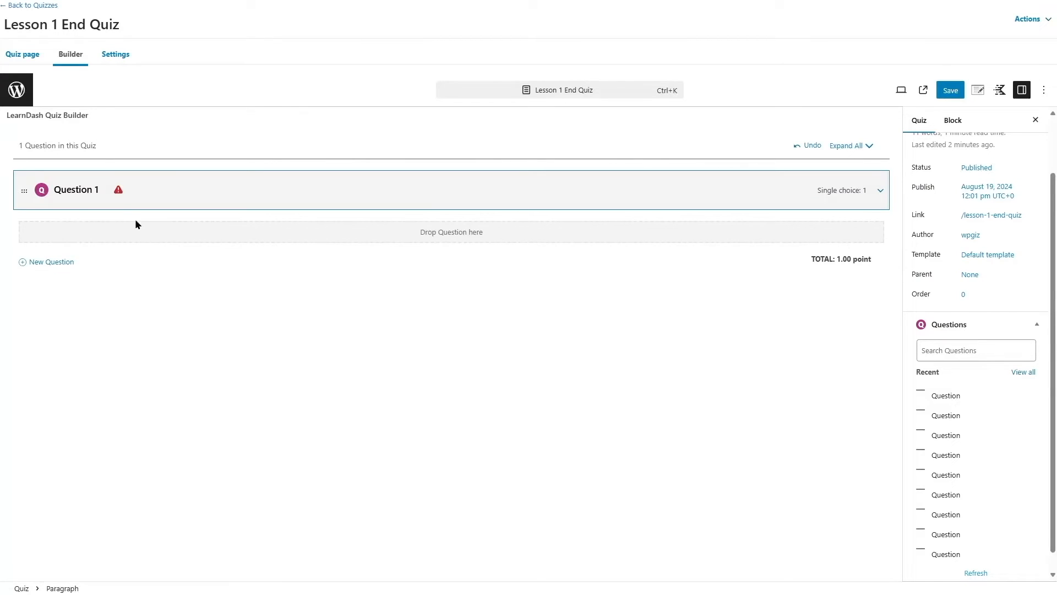
click(880, 193)
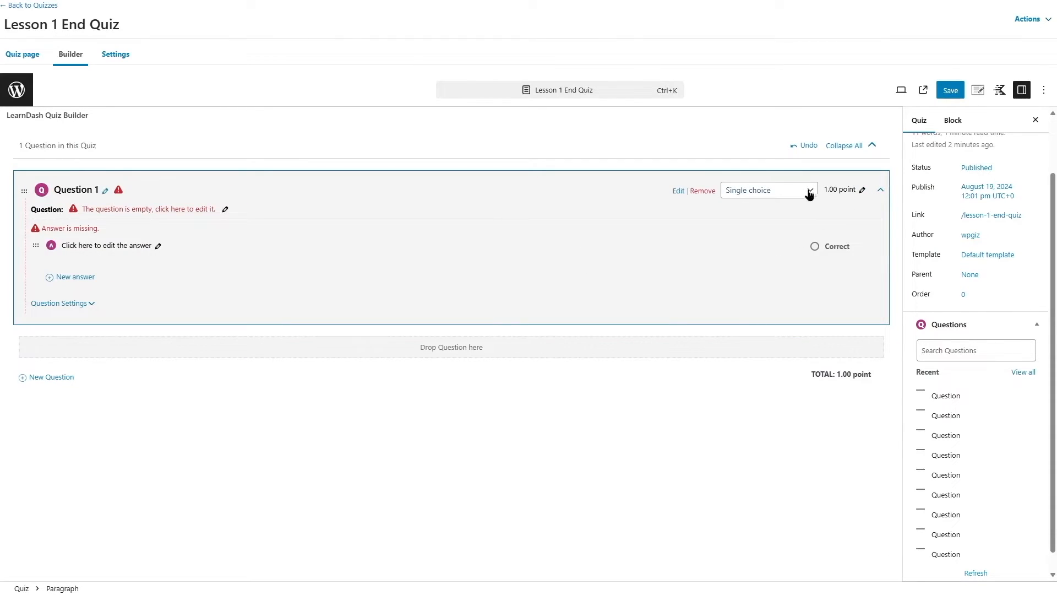
Keep Question 1 as Single choice and enter its text "From the given options which application is used to launch WordPress on localhost?"
click(781, 196)
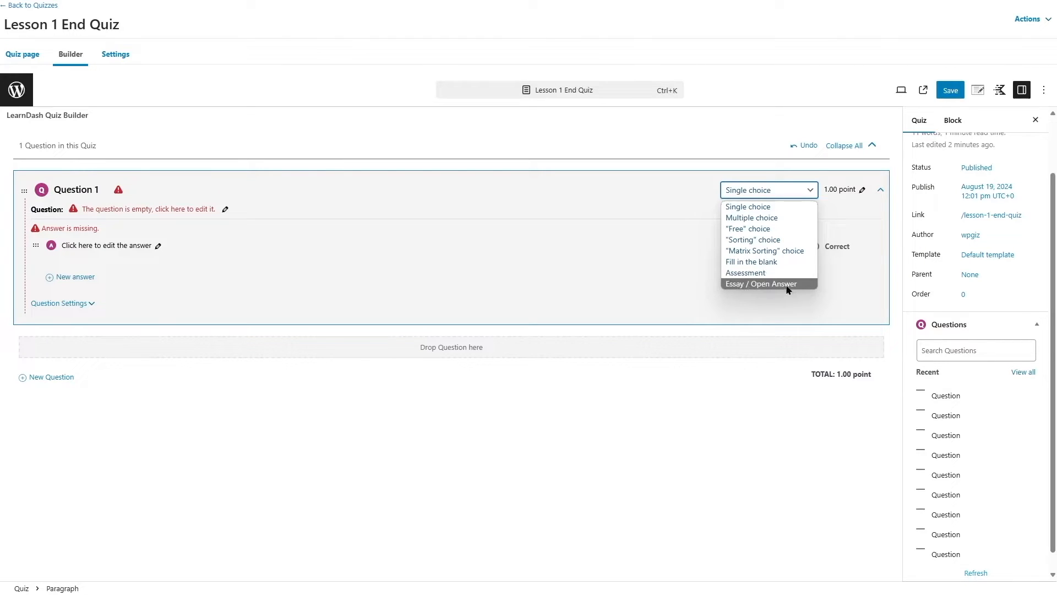
click(787, 207)
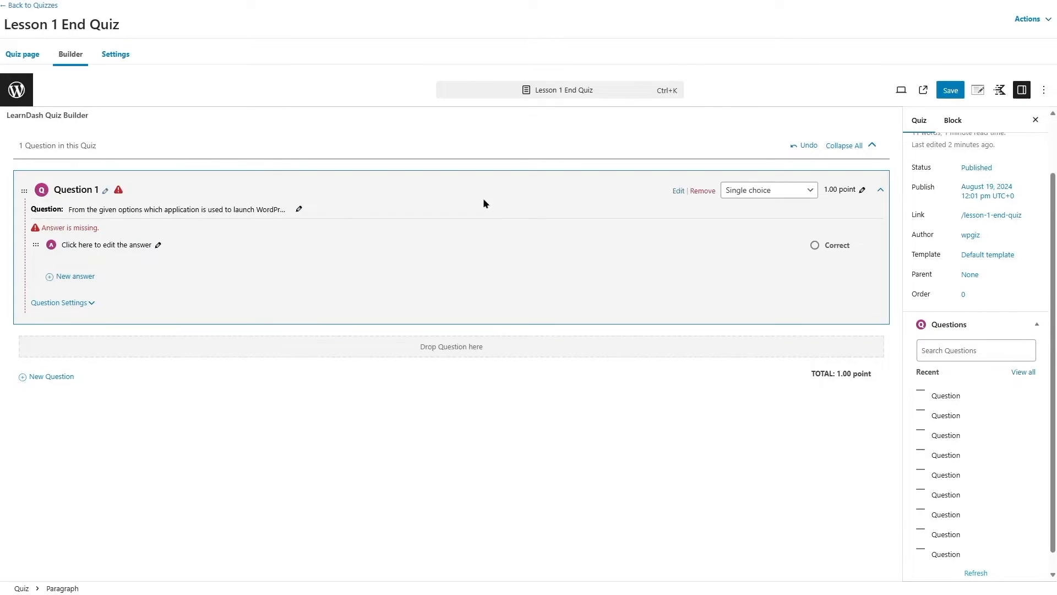
click(299, 208)
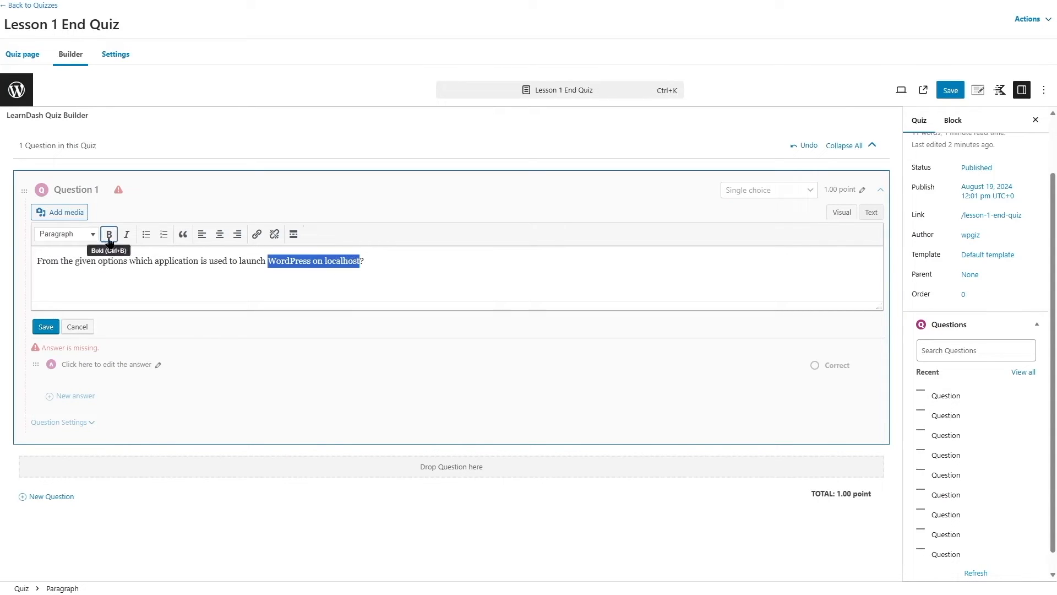
Make "WordPress on localhost" bold in the text of Question 1 and save the question
click(109, 238)
click(413, 267)
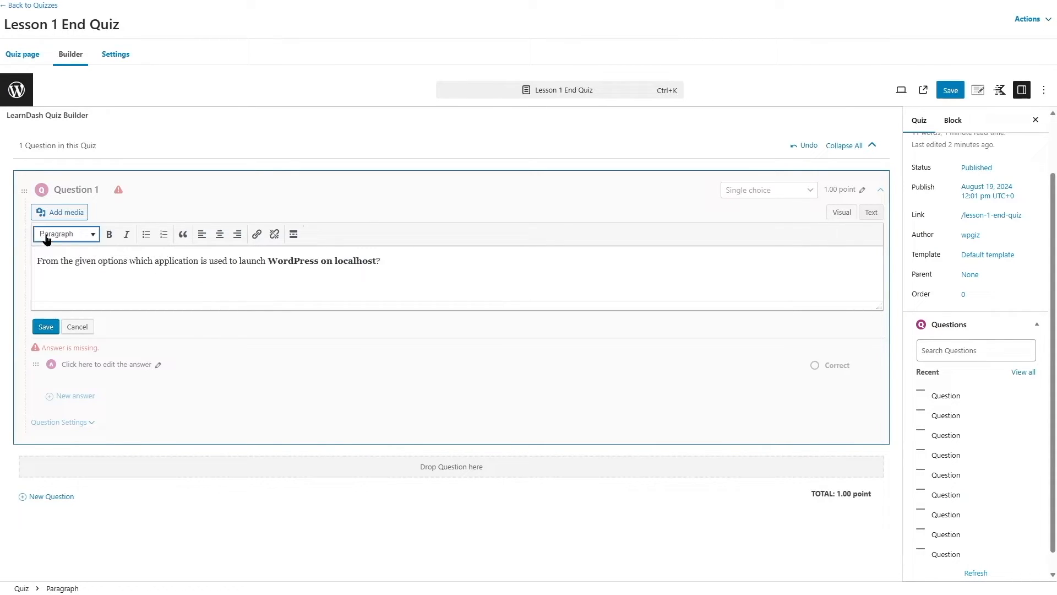
drag(238, 260, 257, 260)
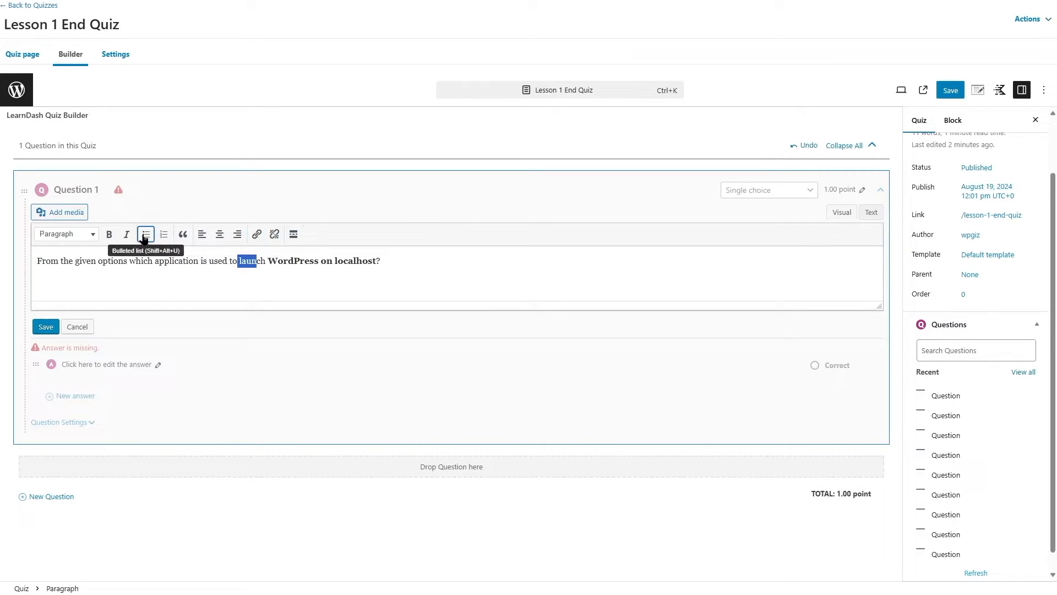
click(269, 272)
click(47, 327)
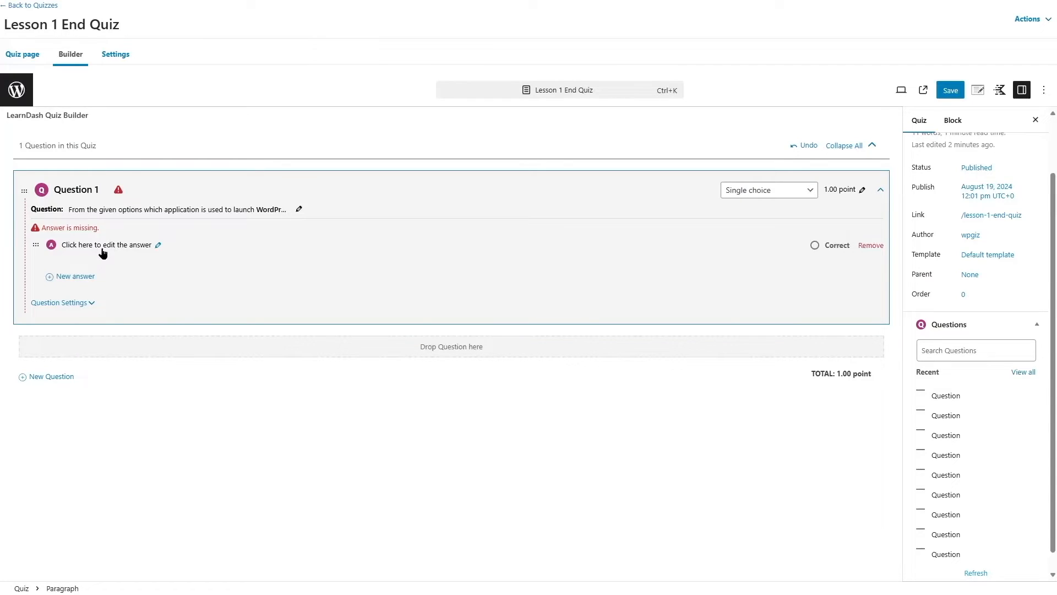
Give Question 1 the answers Jenkins, Docker, XAMPP and Socket, and mark XAMPP as the correct one
click(157, 245)
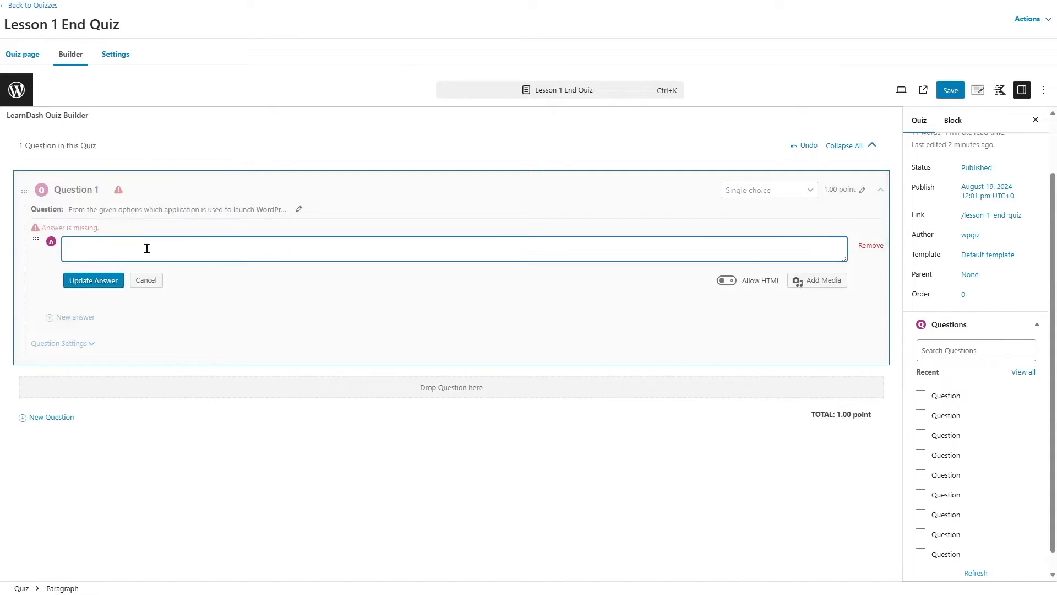
text(Jenkins)
click(93, 280)
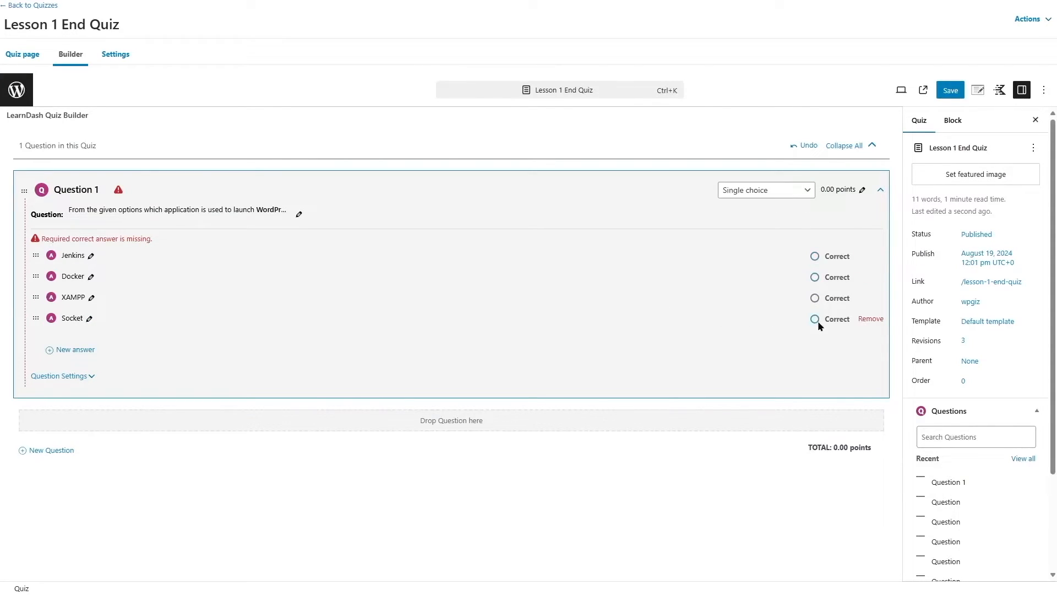
click(814, 297)
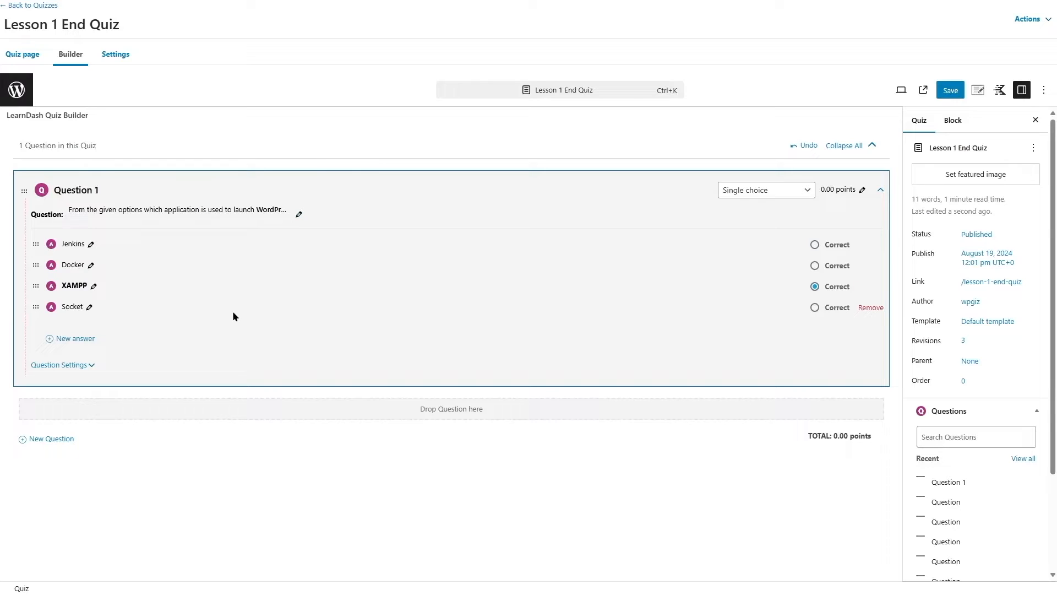
click(862, 190)
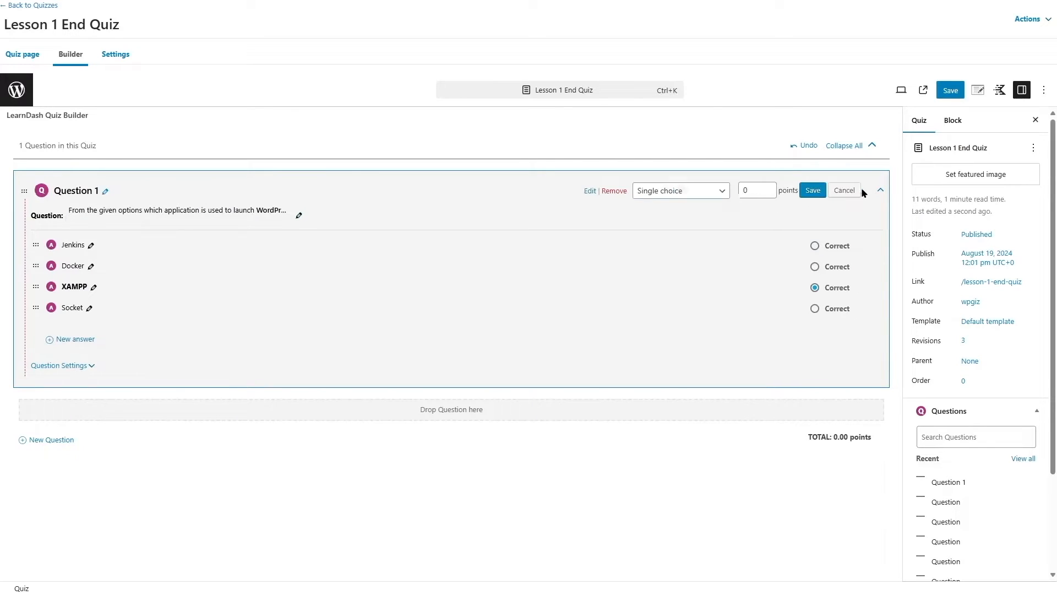
double_click(749, 191)
click(841, 194)
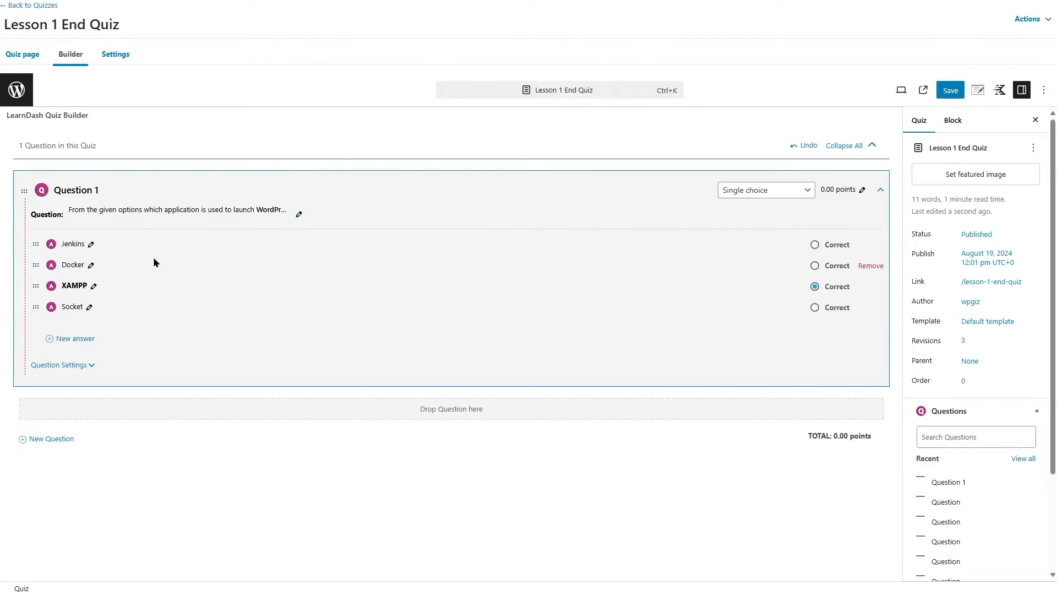
Set Question 1's message for a correct answer to "You're Correct!" and for an incorrect answer to "Sorry, that is incorrect."
click(91, 366)
scroll(88, 367, down, 4)
click(90, 367)
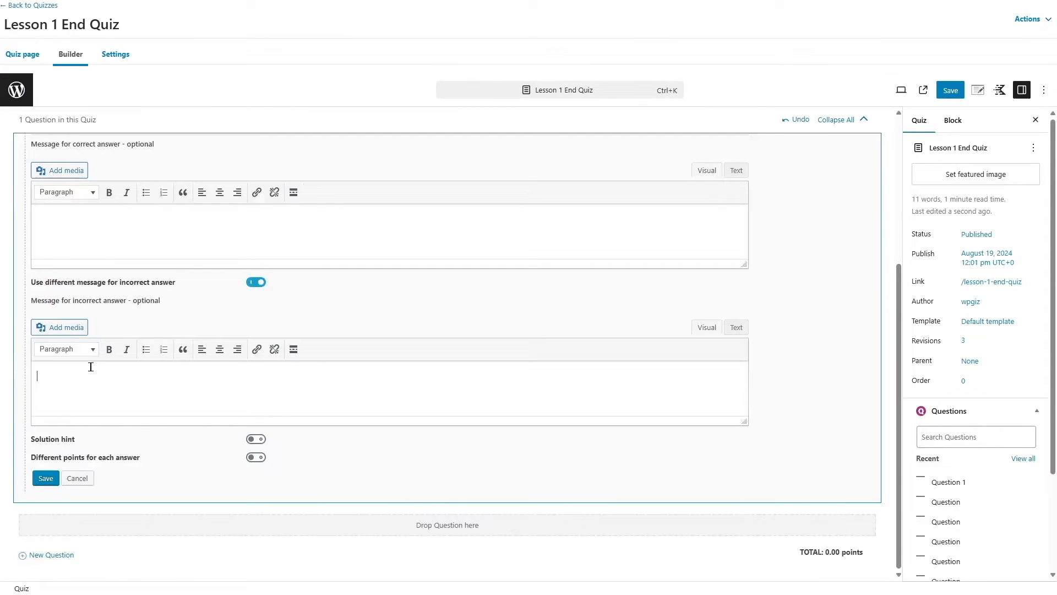
scroll(77, 205, up, 1)
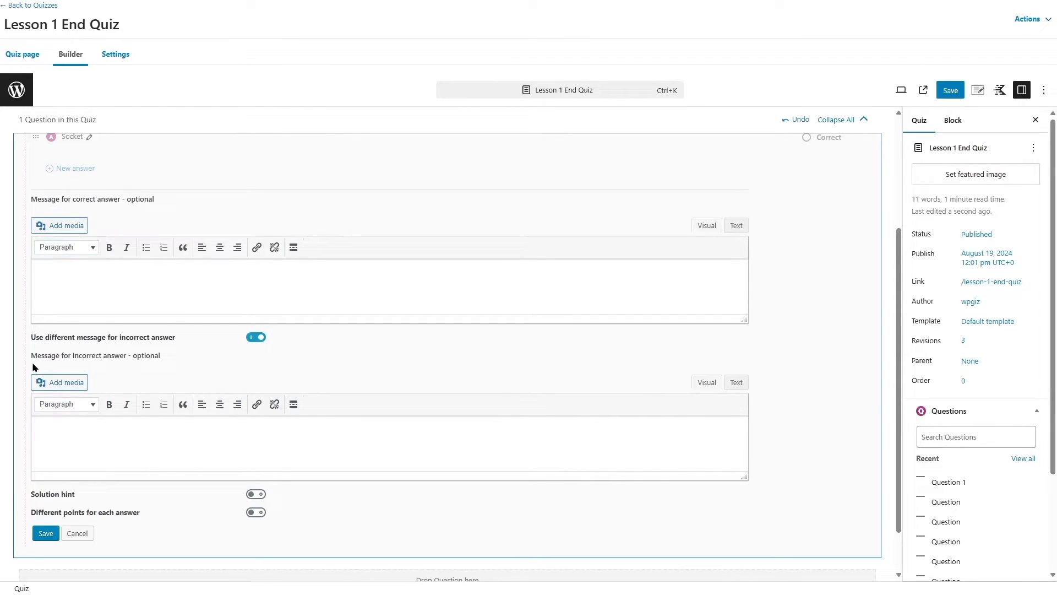
click(76, 288)
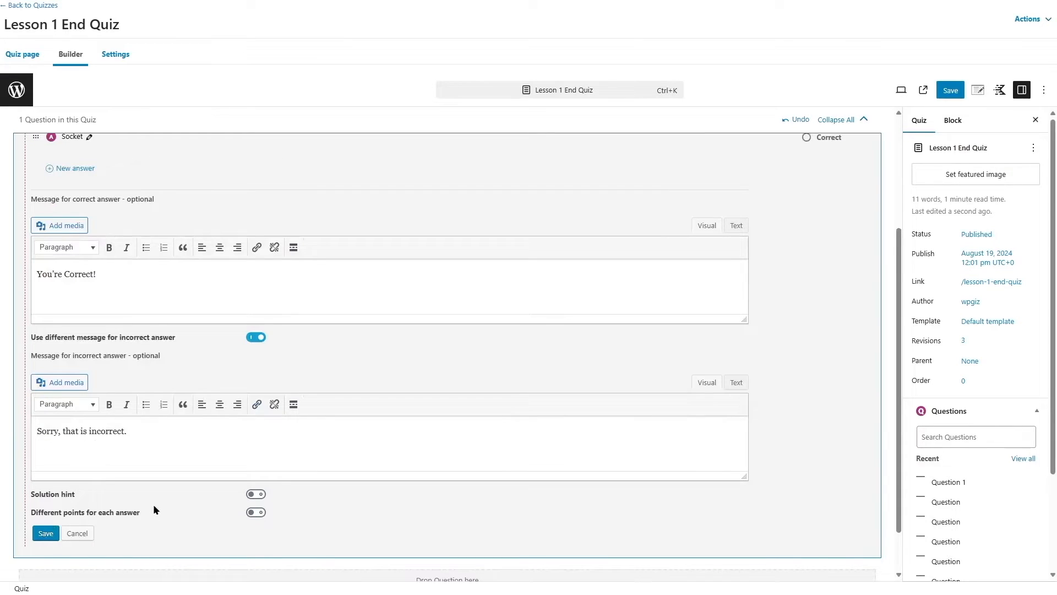
scroll(153, 504, down, 1)
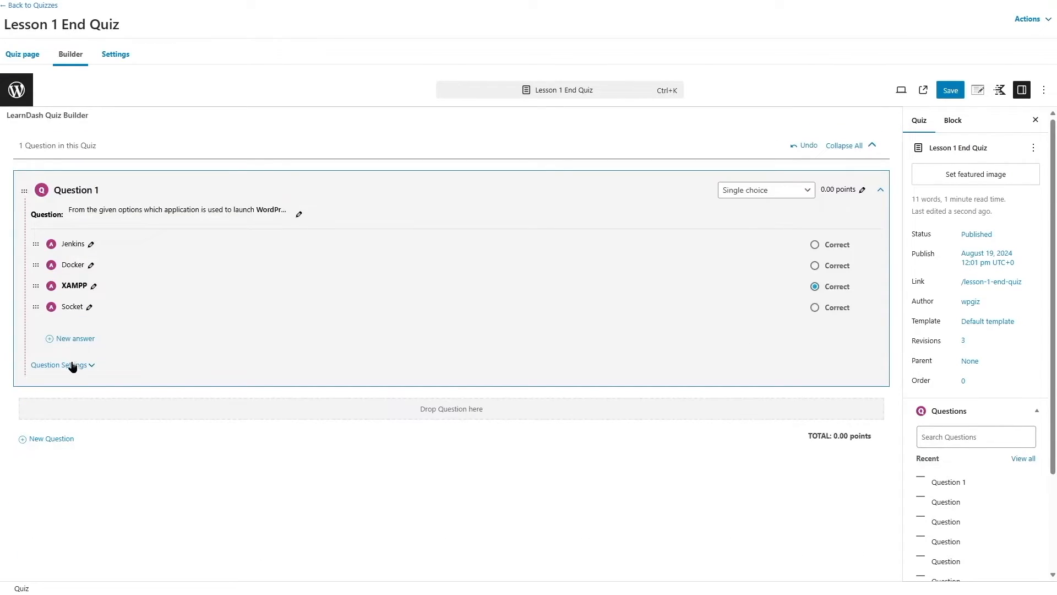
Try enabling the solution hint for Question 1
click(256, 439)
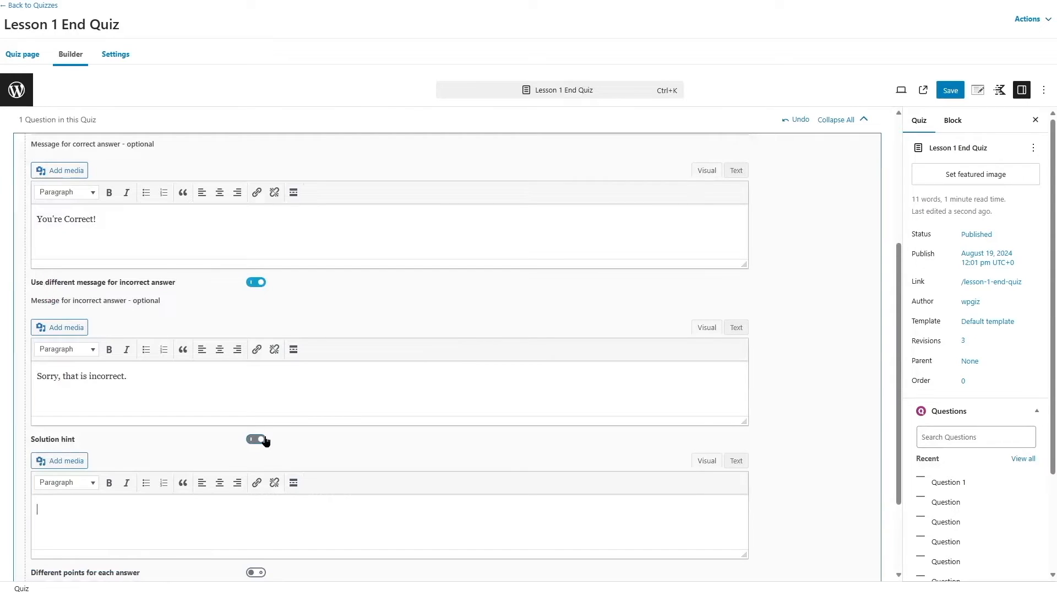
scroll(166, 418, down, 2)
click(250, 329)
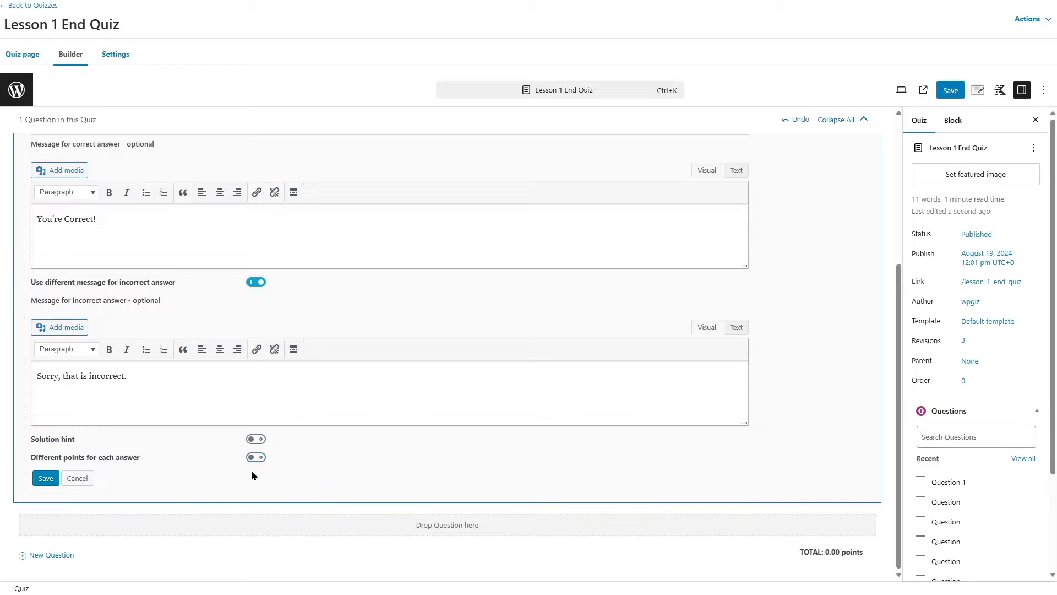
Save the settings of Question 1 without a solution hint or different points for each answer
scroll(260, 467, up, 3)
scroll(260, 467, down, 3)
click(46, 478)
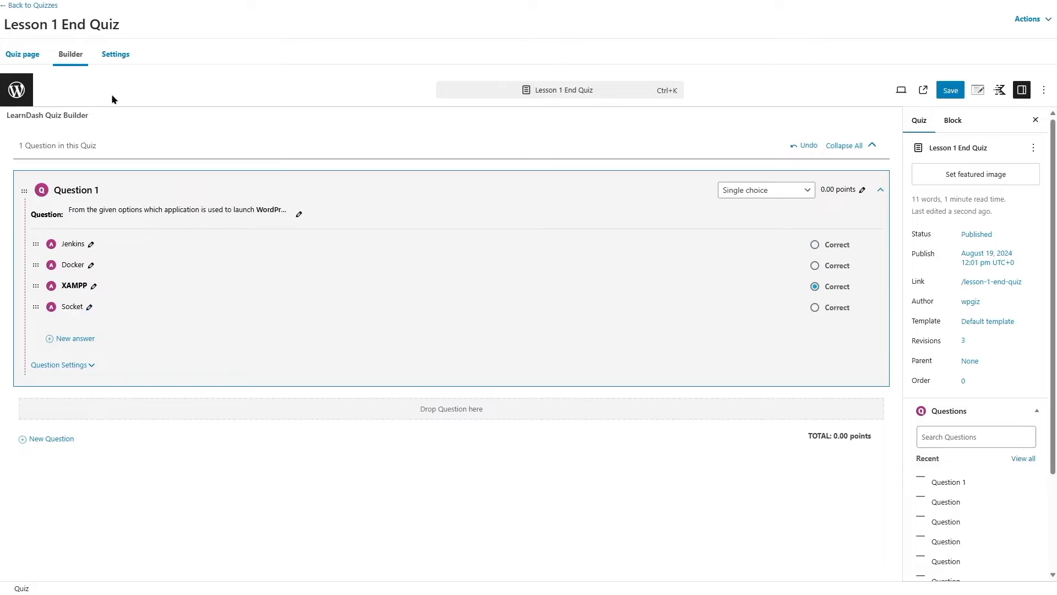
Examine the quiz's access settings, including the external quiz options and the available quiz prerequisites
click(117, 55)
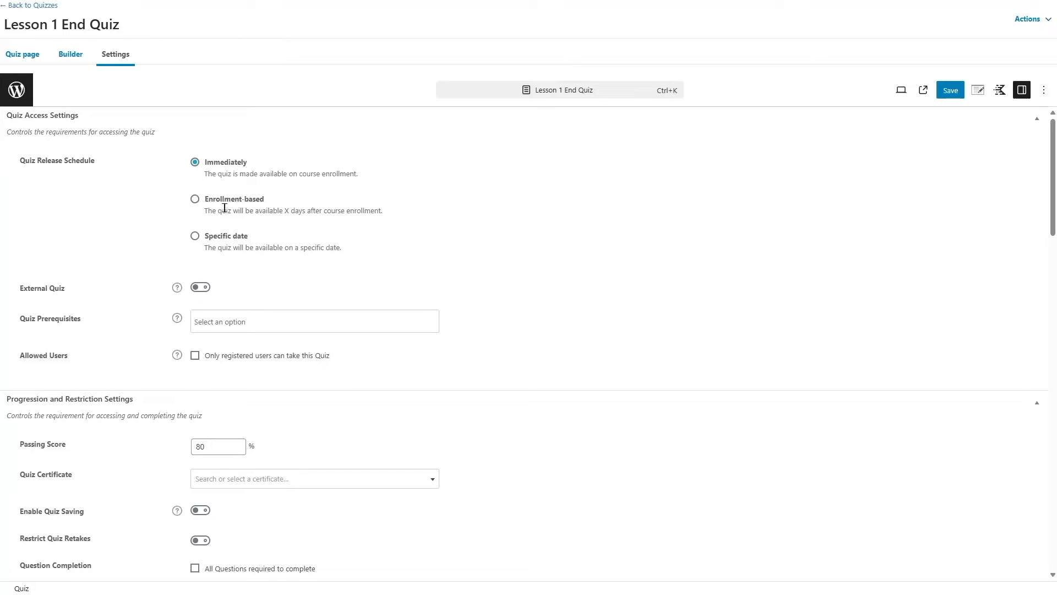
scroll(64, 197, down, 2)
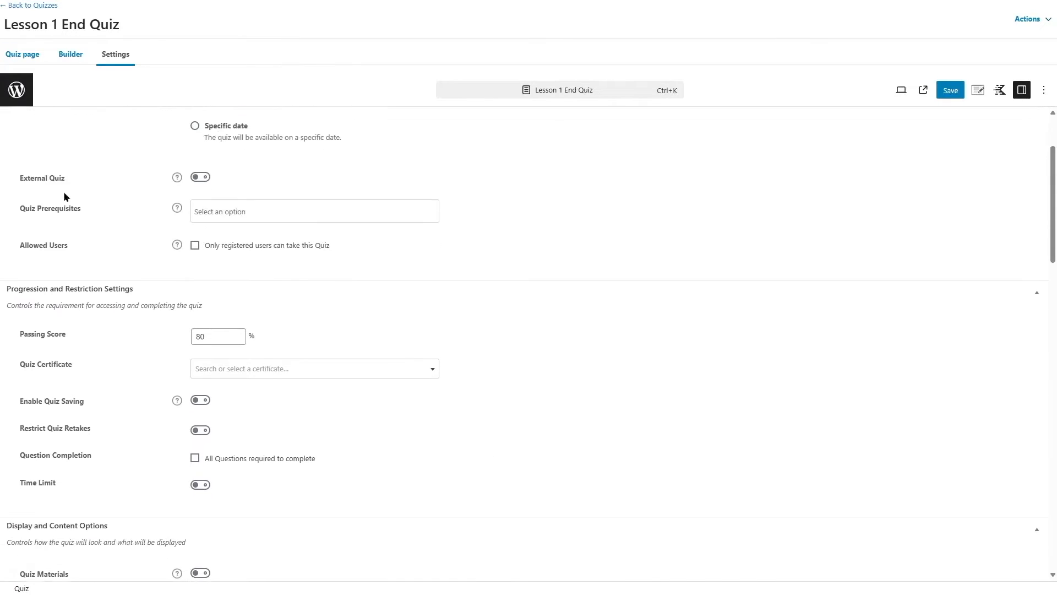
click(203, 178)
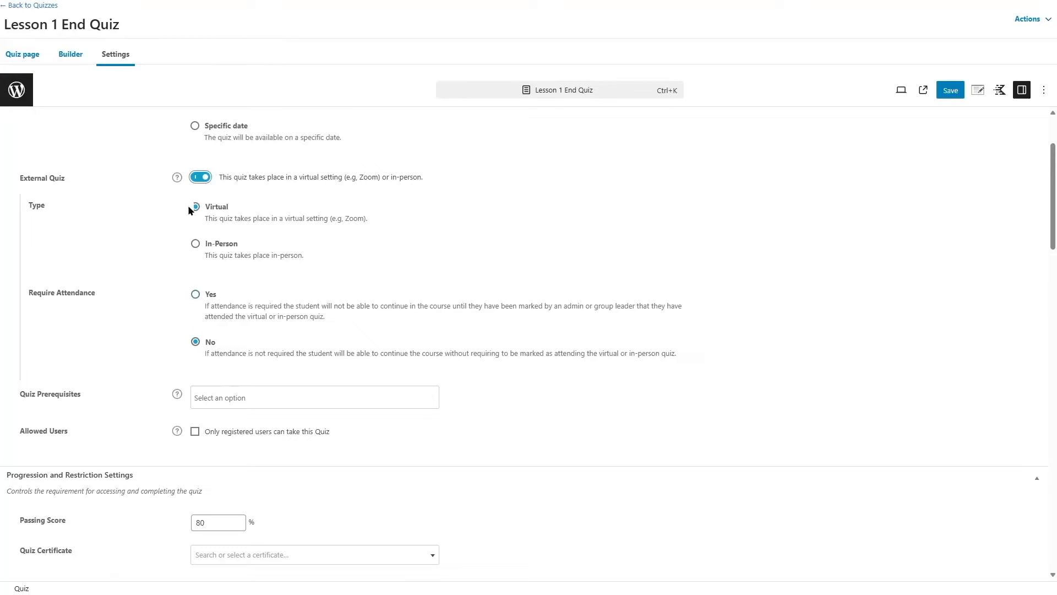
click(201, 176)
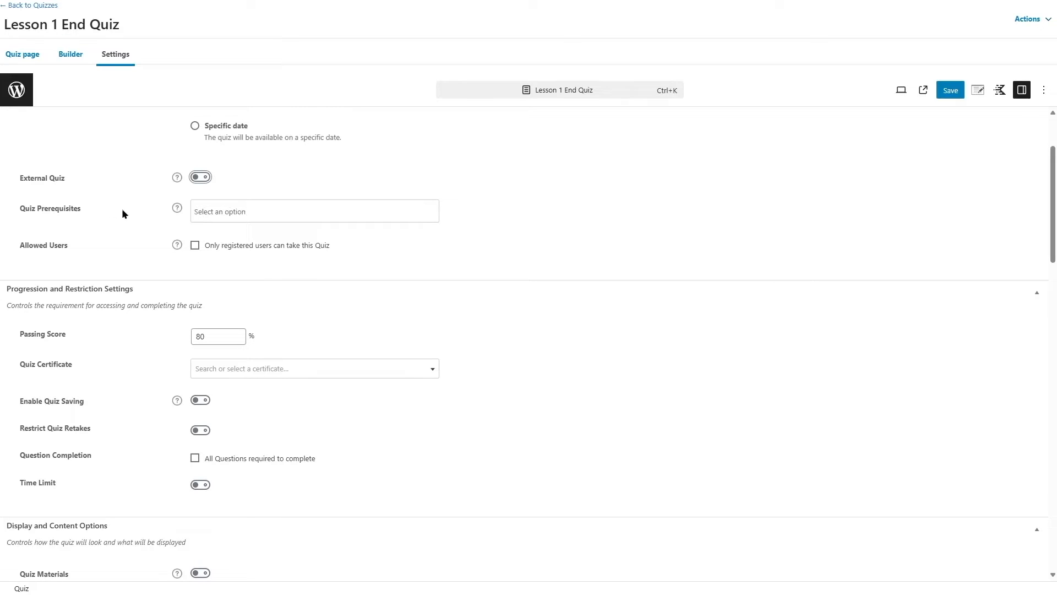
click(236, 211)
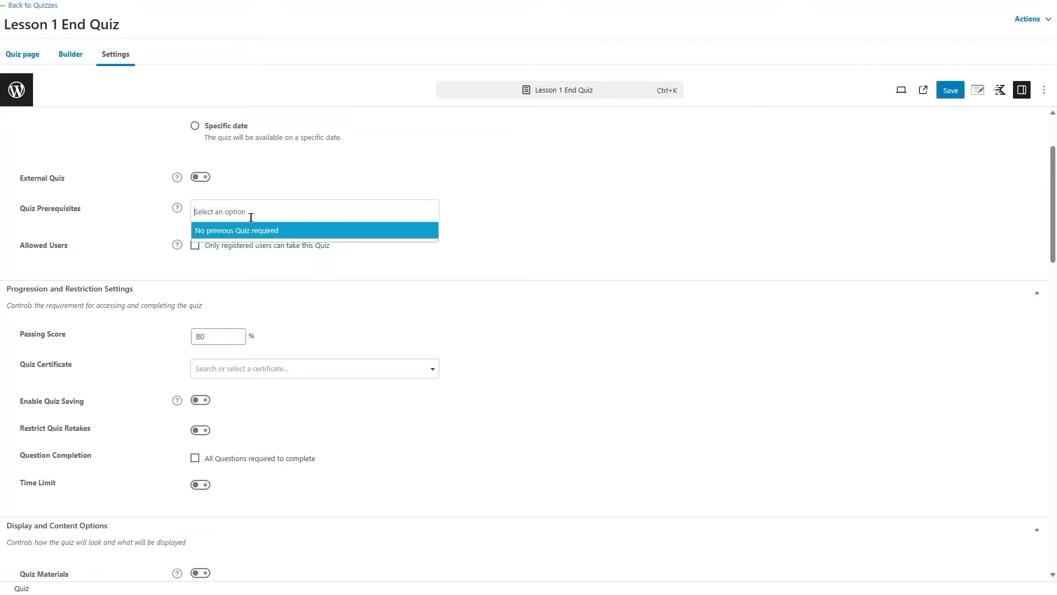
click(88, 272)
scroll(88, 272, down, 2)
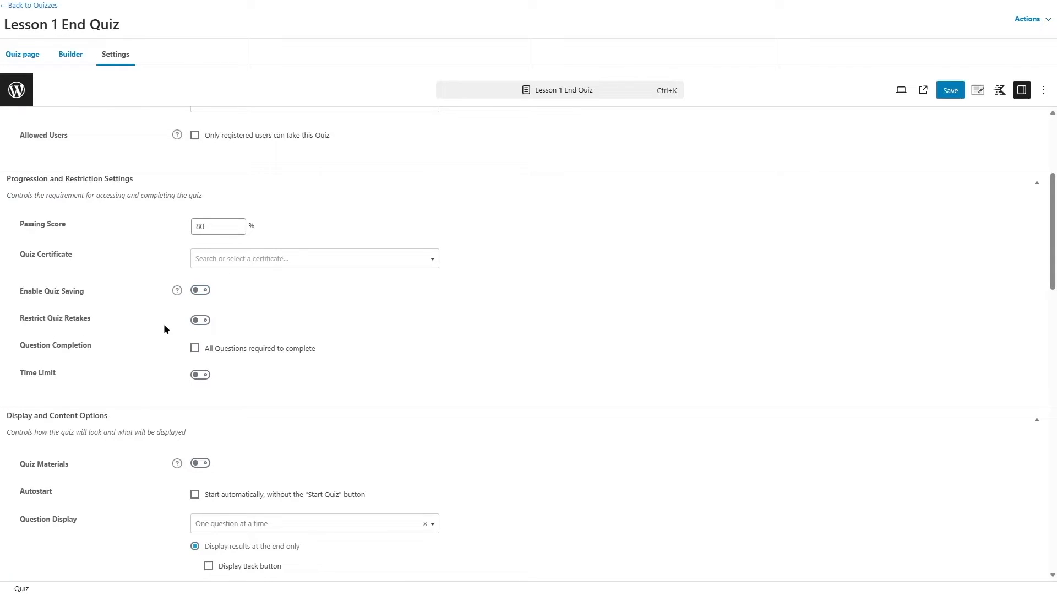
Examine the quiz's time limit option and its display and results page settings
click(199, 375)
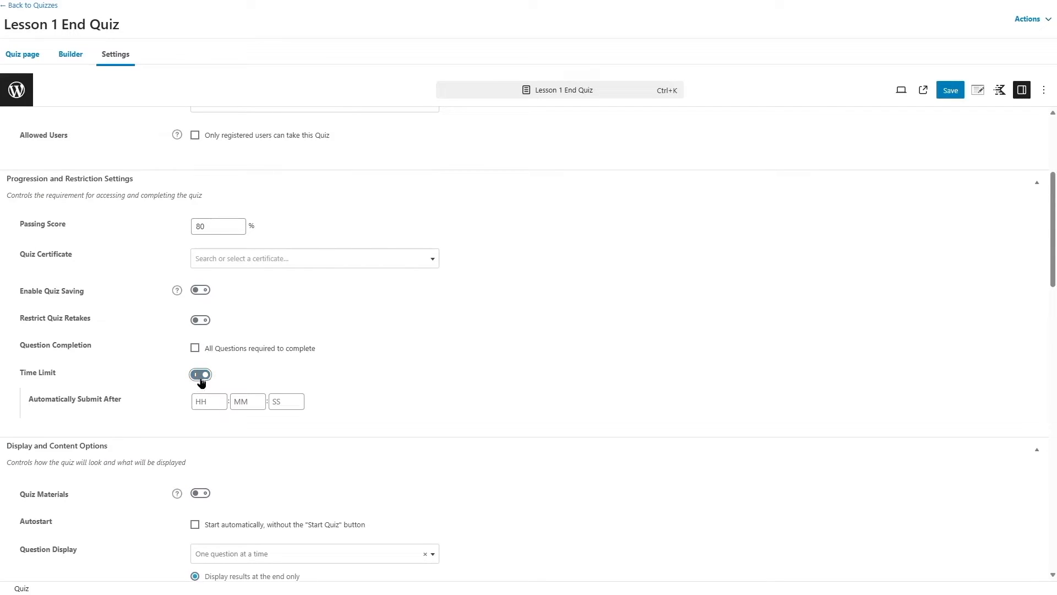
click(200, 375)
scroll(187, 397, down, 9)
scroll(180, 392, down, 4)
scroll(179, 392, up, 3)
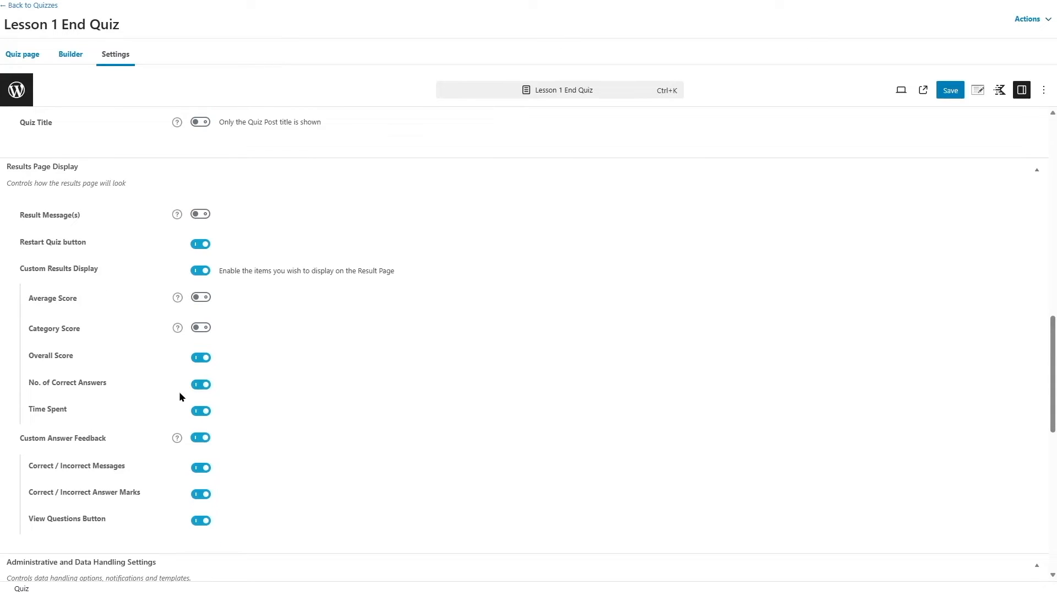
scroll(180, 396, up, 12)
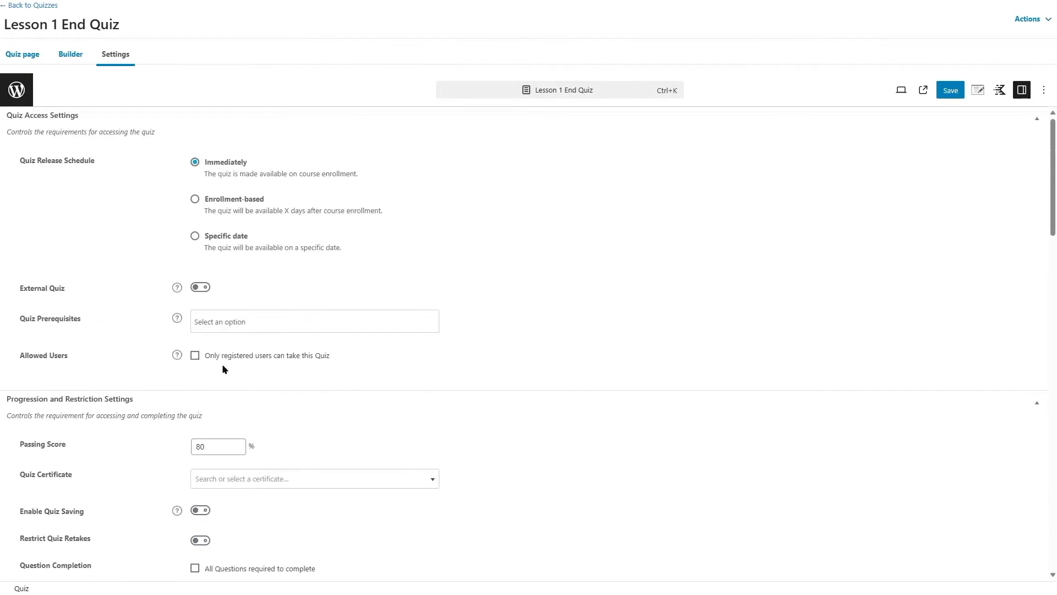
Save the Lesson 1 End Quiz and go to the list of courses
click(956, 97)
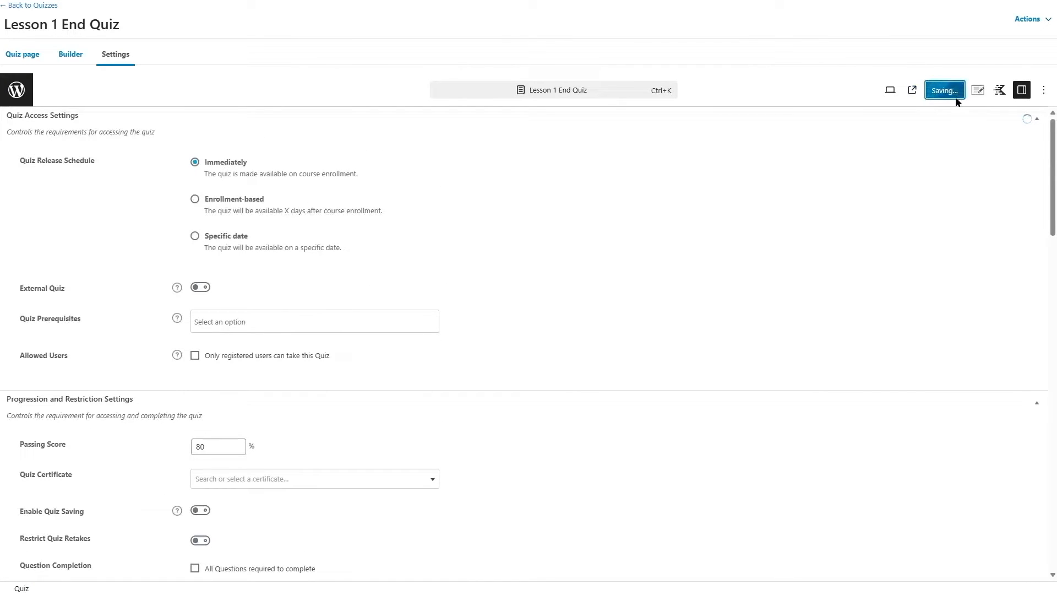
click(22, 7)
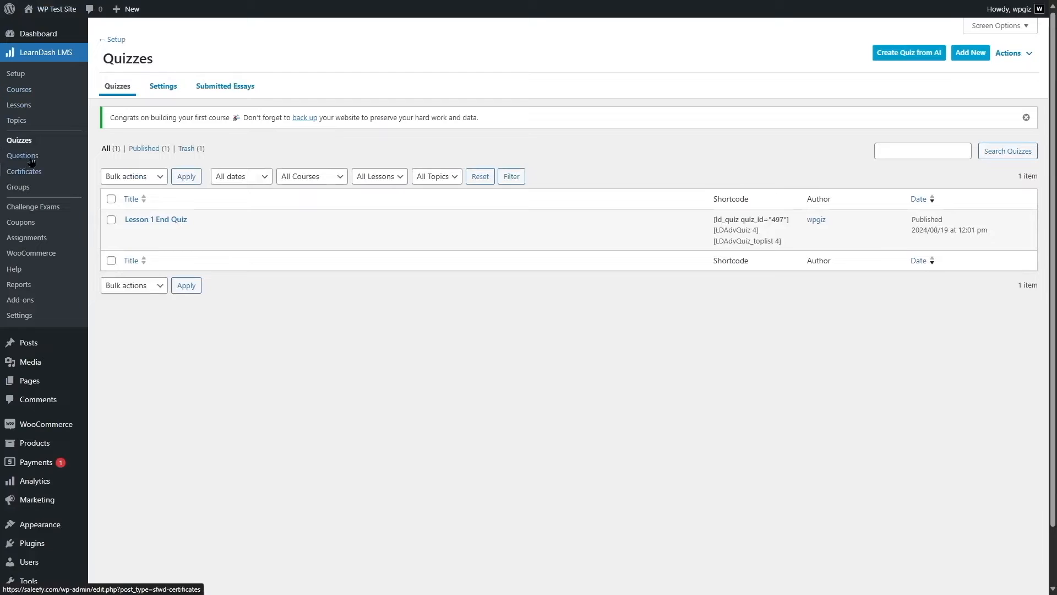
click(30, 96)
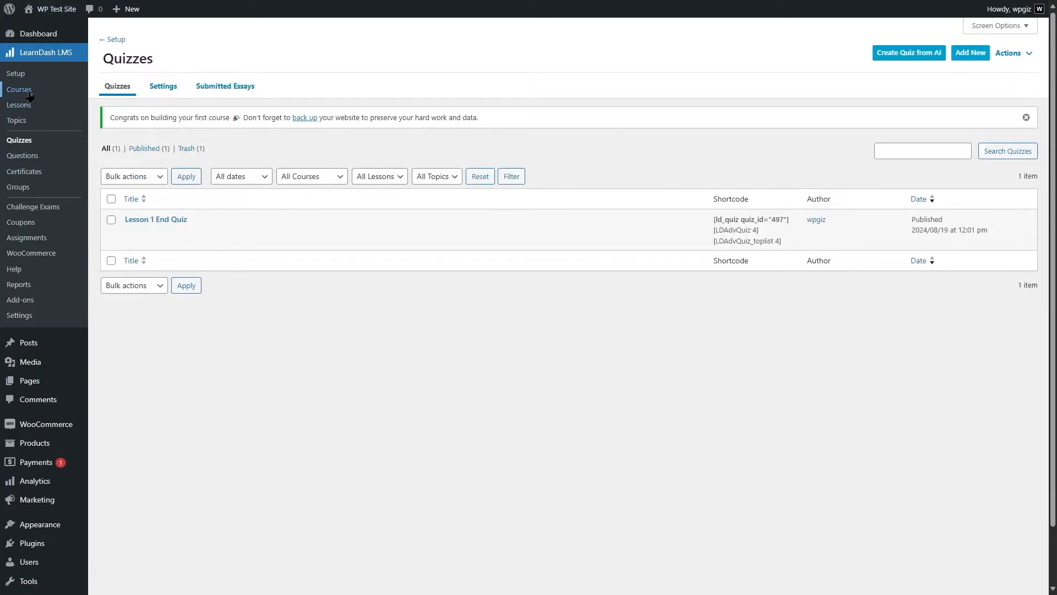
Open the course "Build a complete website using WordPress" in the builder and check the contents of the lesson "Creating a new WordPress site"
click(267, 232)
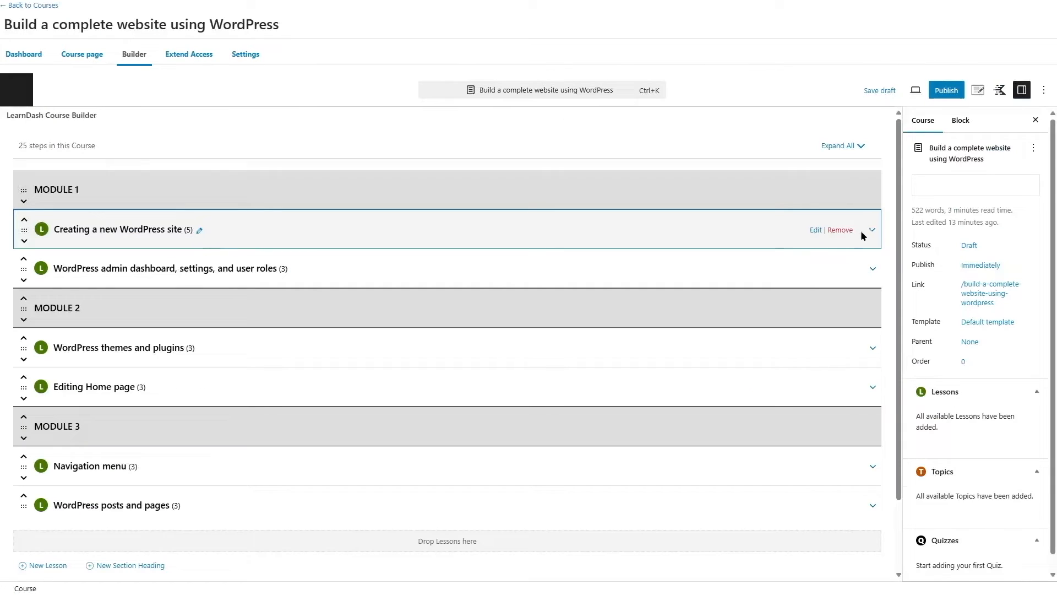
click(871, 230)
scroll(632, 314, down, 5)
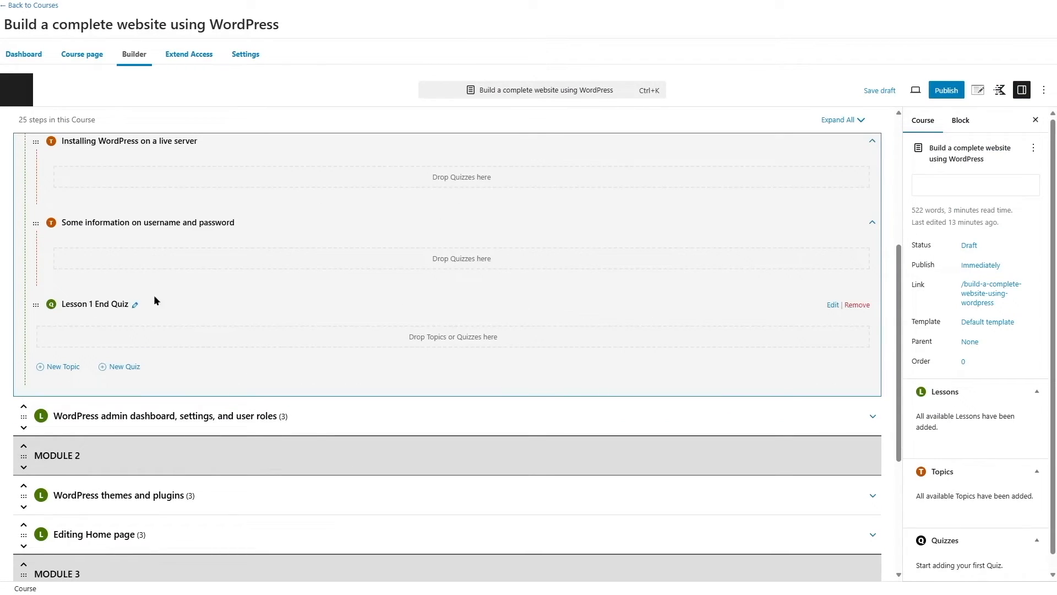
scroll(769, 310, up, 6)
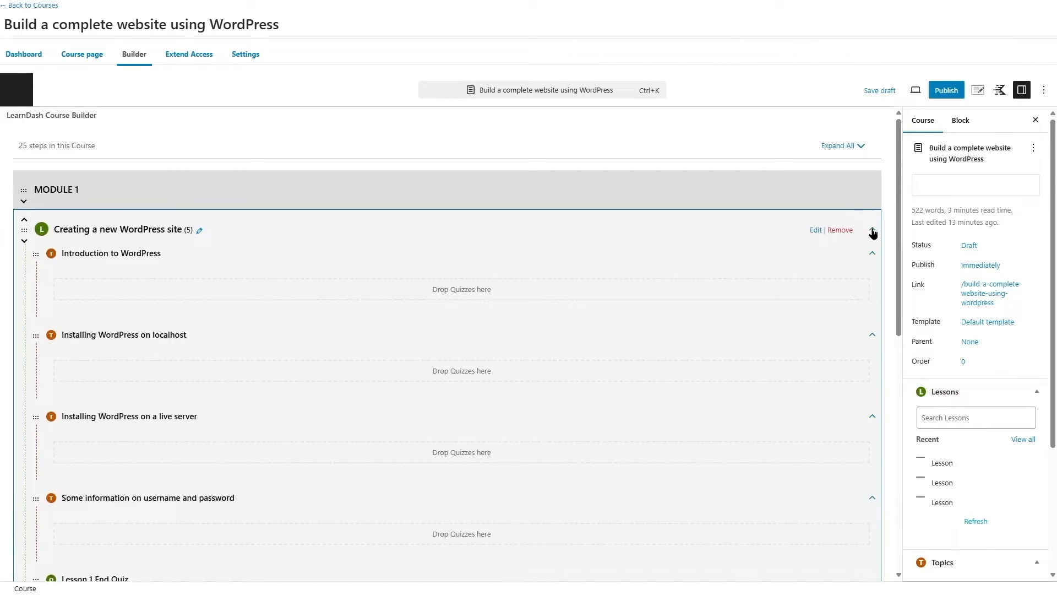
Collapse the first lesson and examine where quizzes can be placed in "WordPress admin dashboard, settings, and user roles"
click(872, 229)
click(872, 268)
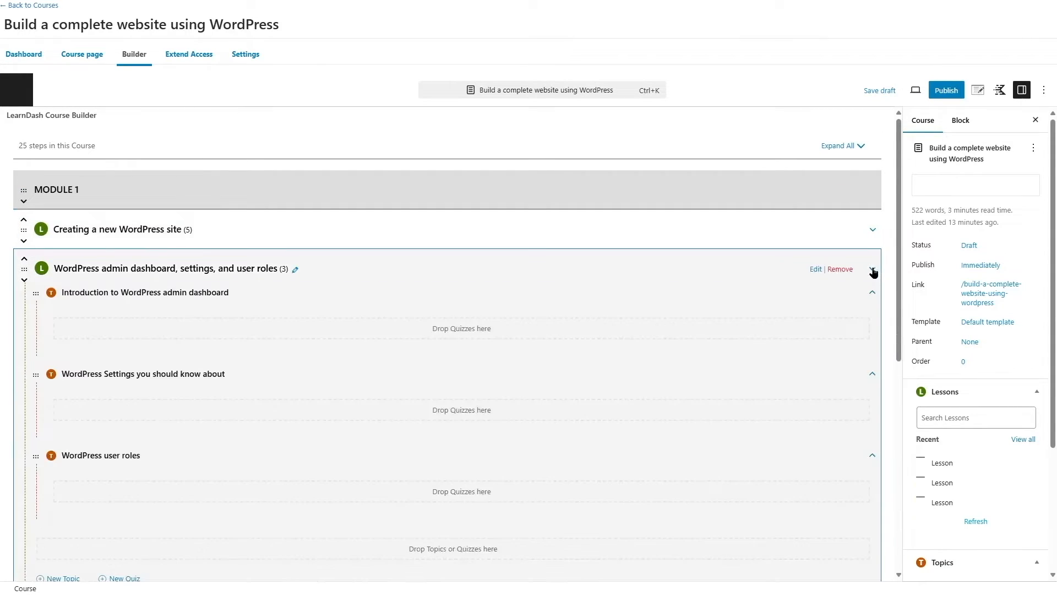
scroll(274, 342, down, 3)
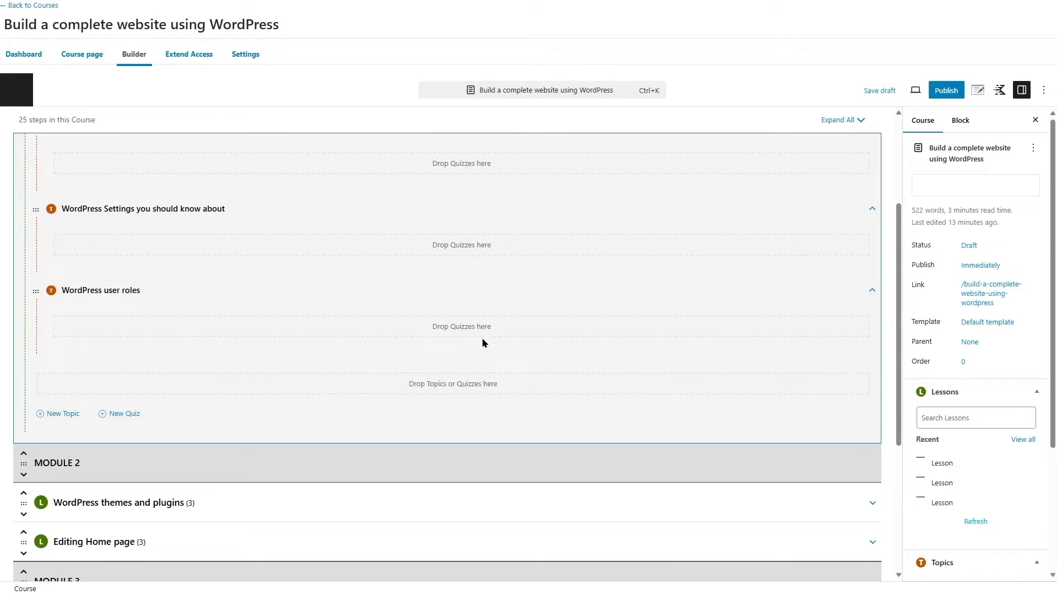
scroll(983, 471, down, 3)
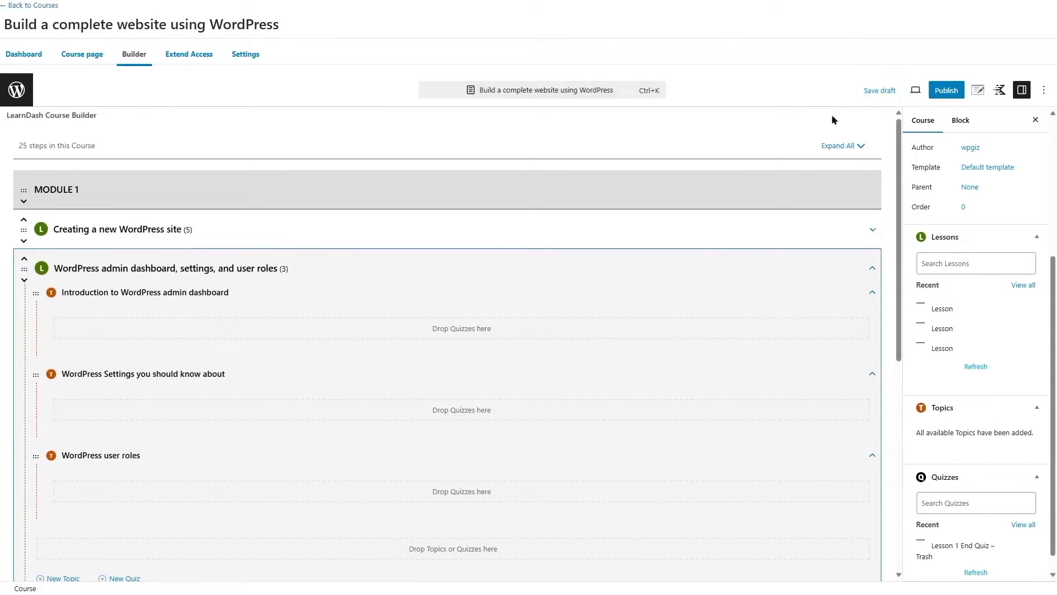
Save the course as a draft and open the list of all quiz questions
click(881, 91)
click(36, 5)
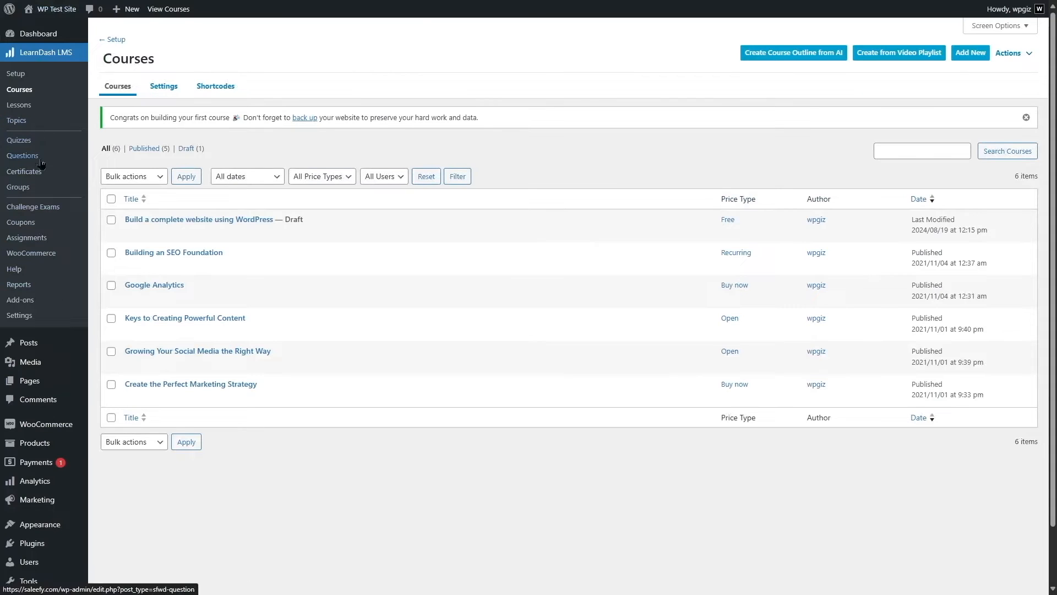
click(38, 161)
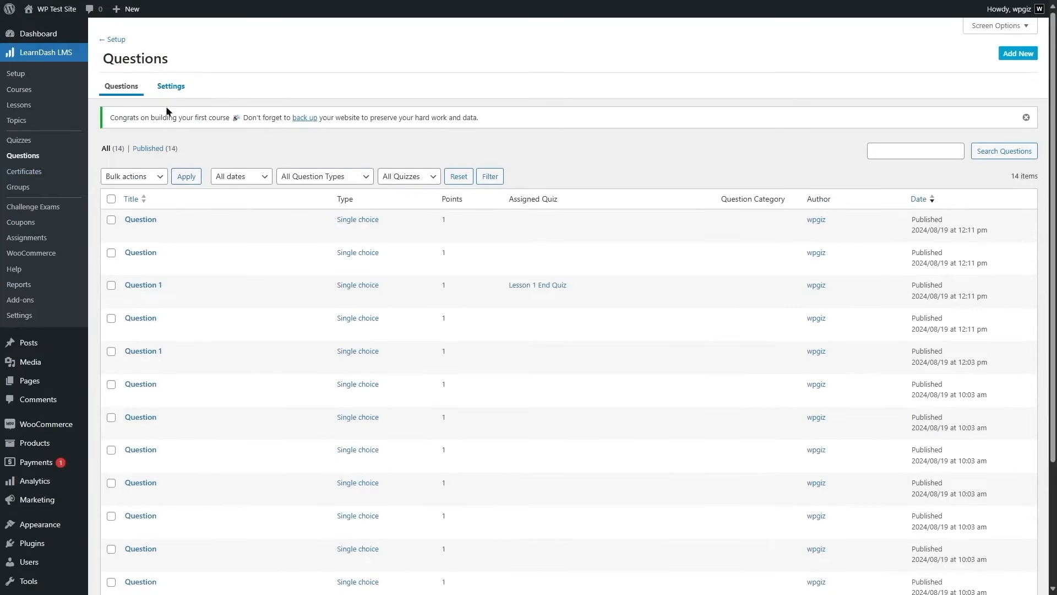
Create a new question titled "Multiple choice question for WordPress course" and set its answer type to Multiple choice
click(1026, 55)
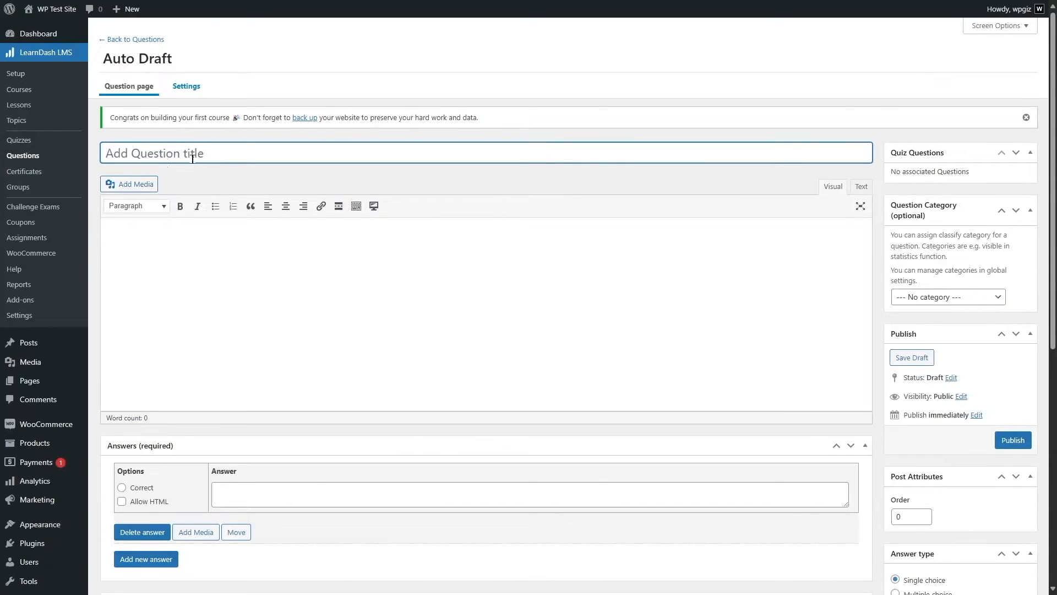
text(Multiple choice question for WordPress course)
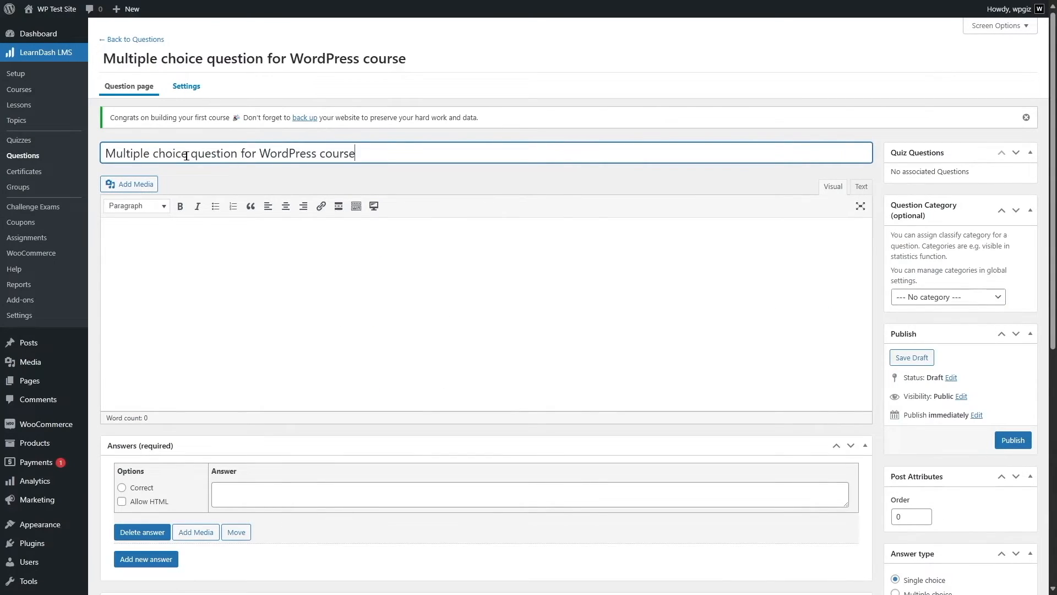
click(150, 276)
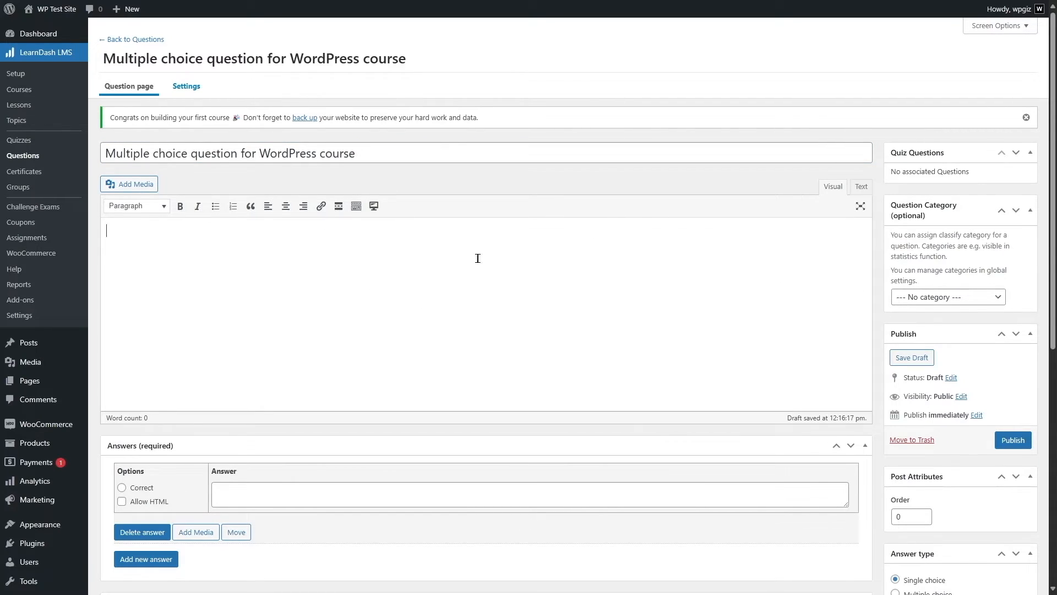
scroll(878, 246, down, 3)
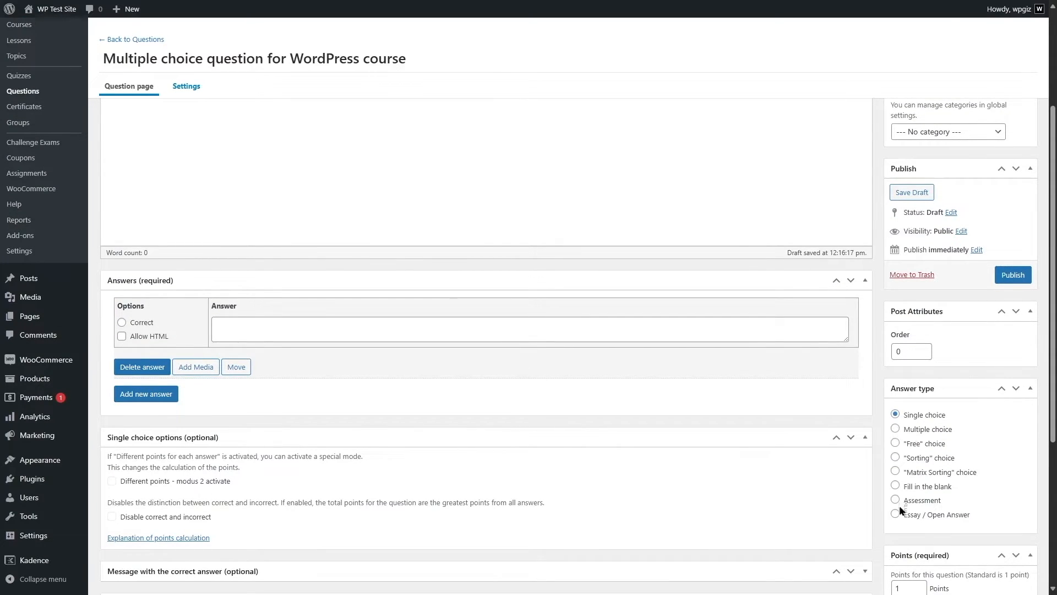
click(895, 429)
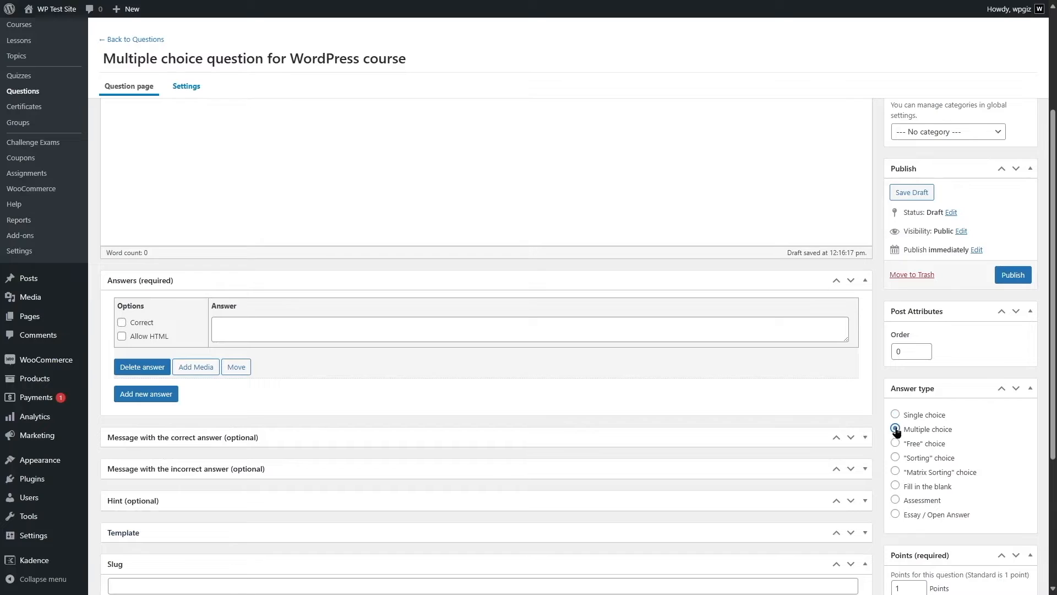
scroll(858, 431, up, 3)
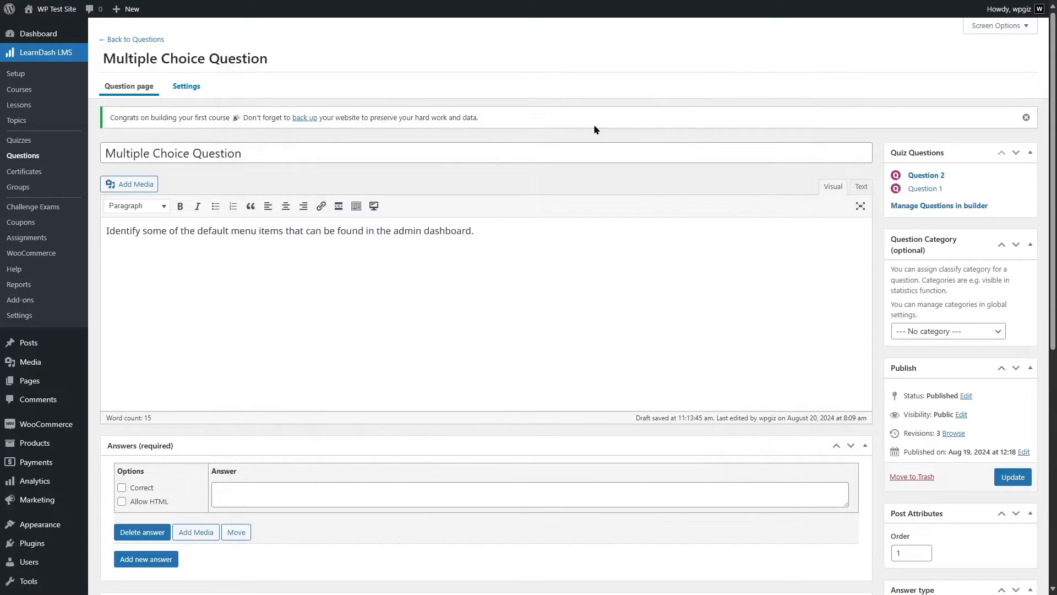
Add the answers Media, Analytics, Comments and Settings to the Multiple Choice Question about default admin dashboard menu items
drag(106, 153, 240, 148)
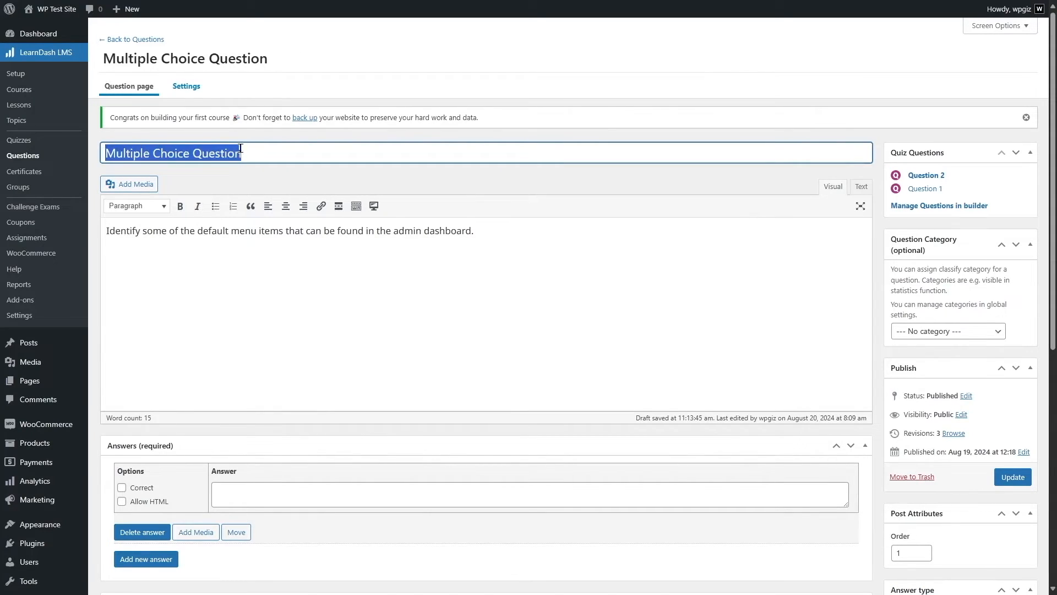
click(236, 294)
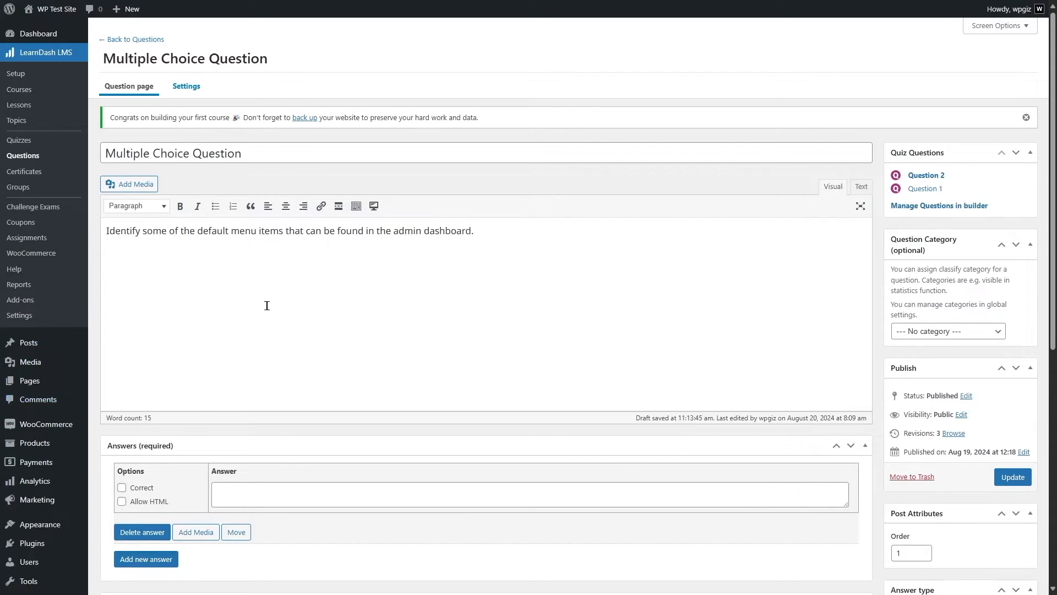
scroll(327, 368, down, 2)
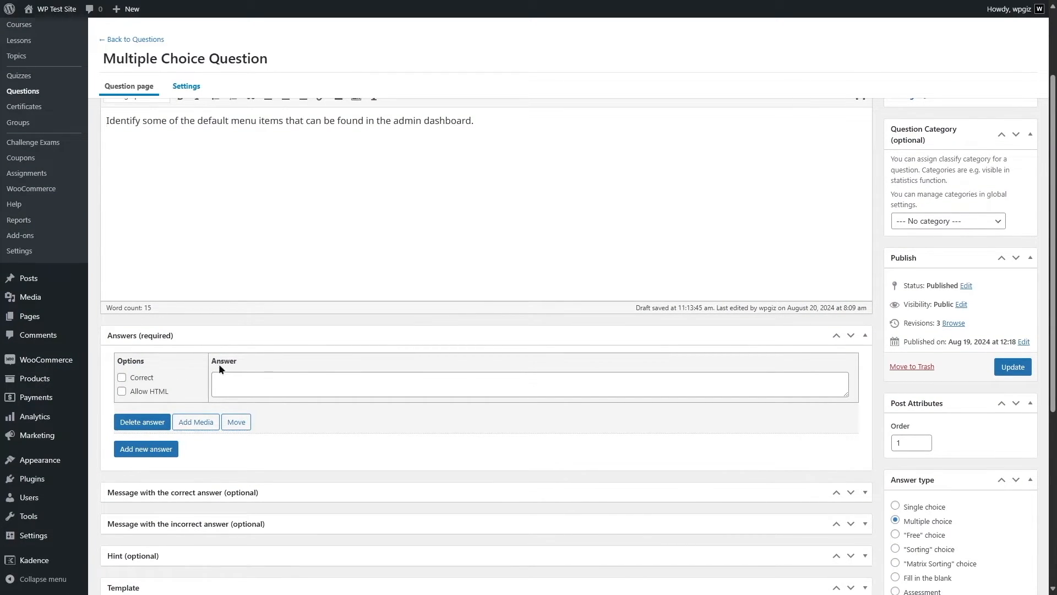
click(235, 384)
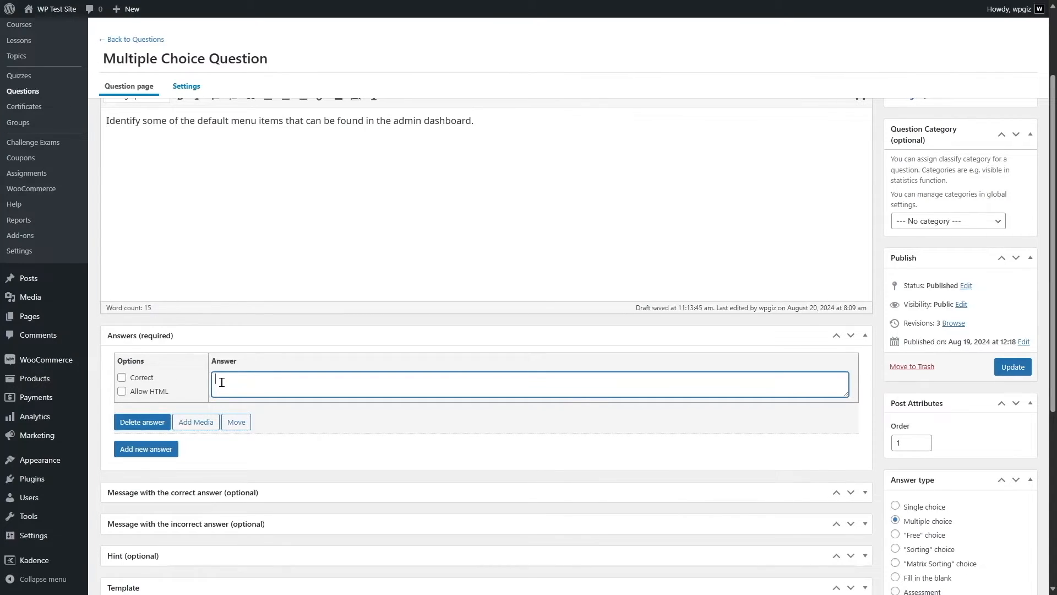
text(Media)
click(130, 451)
click(234, 460)
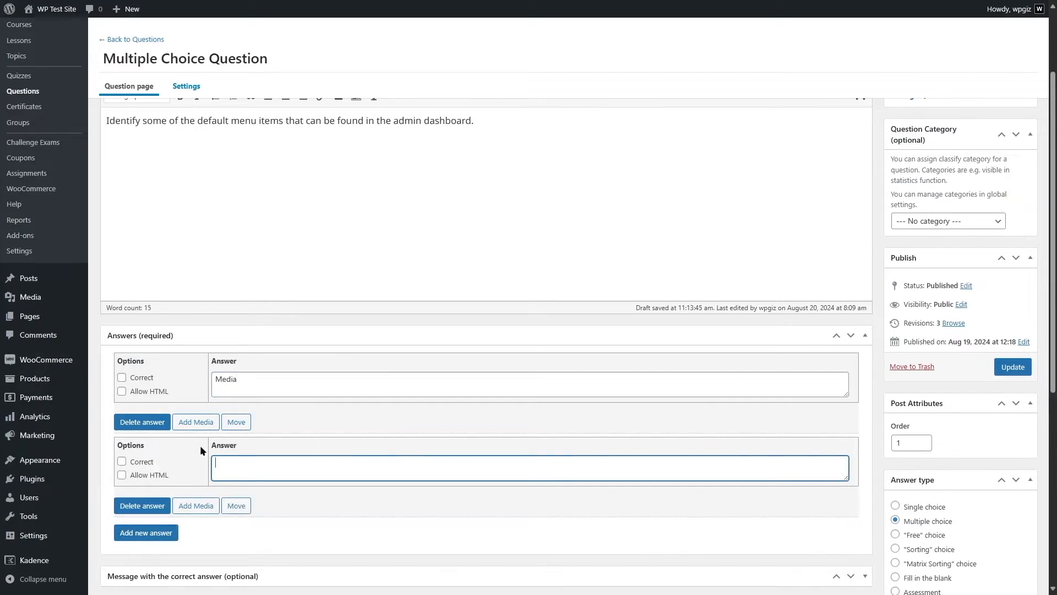
text(Analytics)
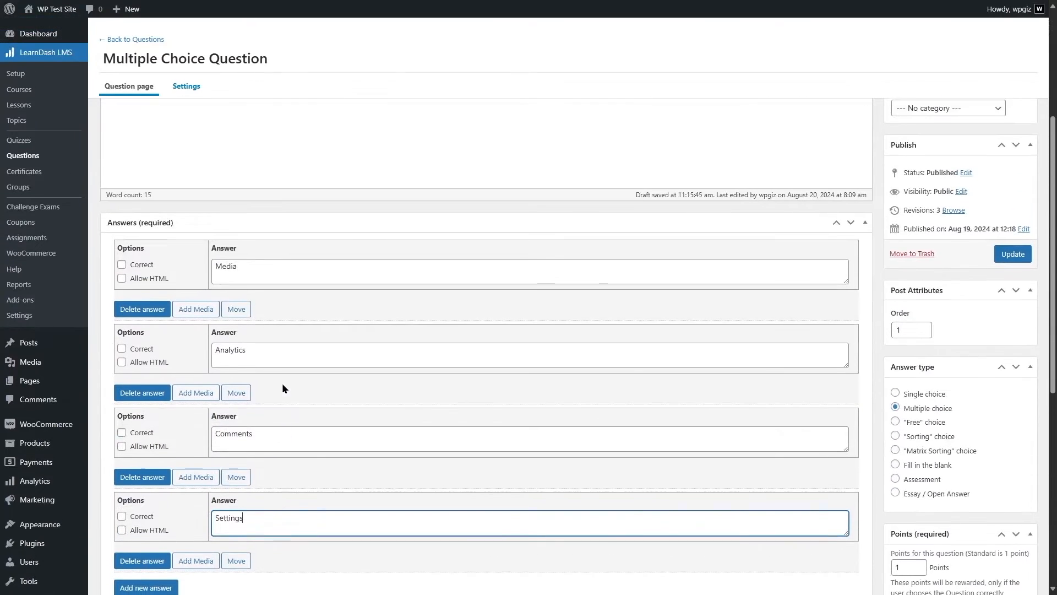
Compare the answers Media, Analytics, Comments and Settings with the items in the WordPress admin menu
click(318, 274)
scroll(317, 514, up, 4)
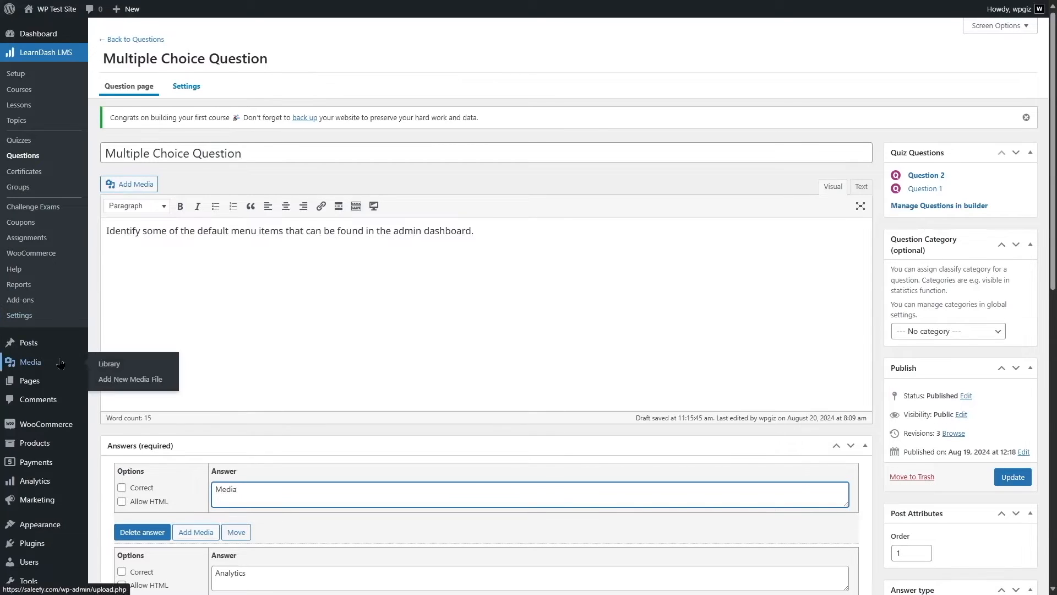
scroll(55, 361, down, 2)
scroll(45, 341, up, 2)
scroll(43, 374, down, 3)
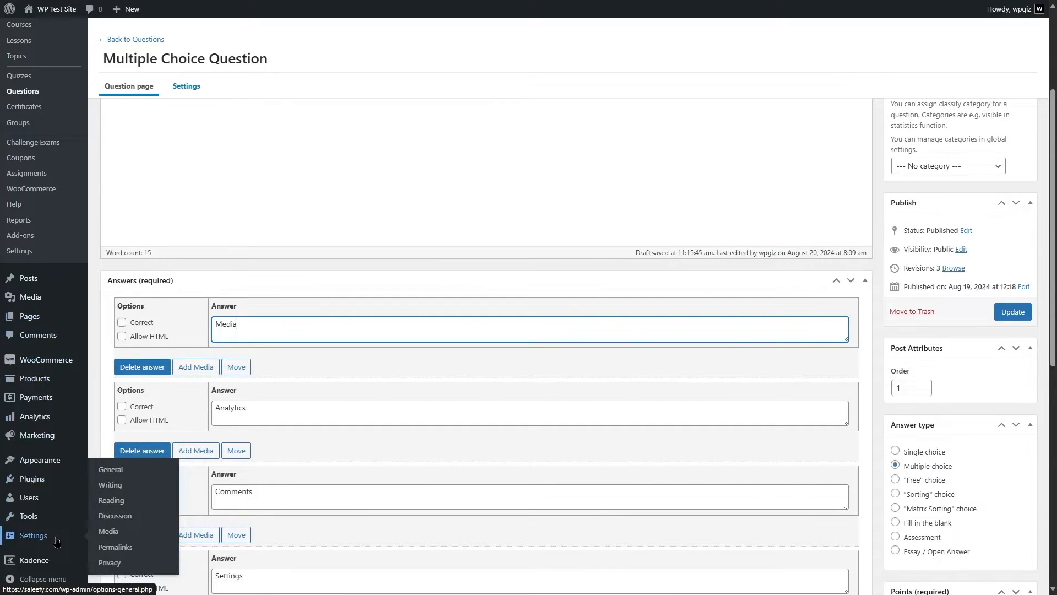
double_click(244, 409)
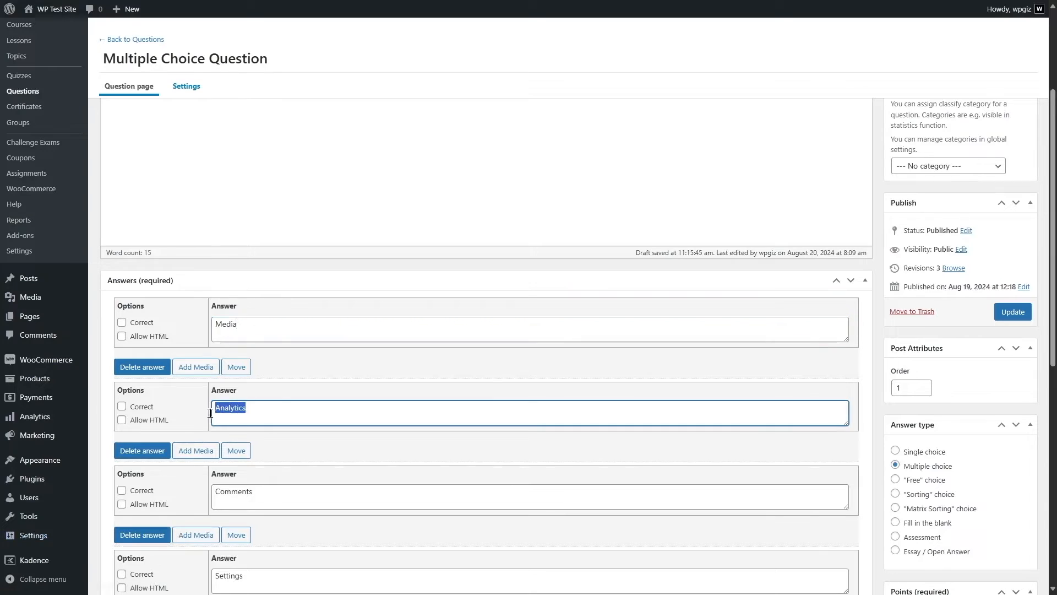
mouse_move(26, 422)
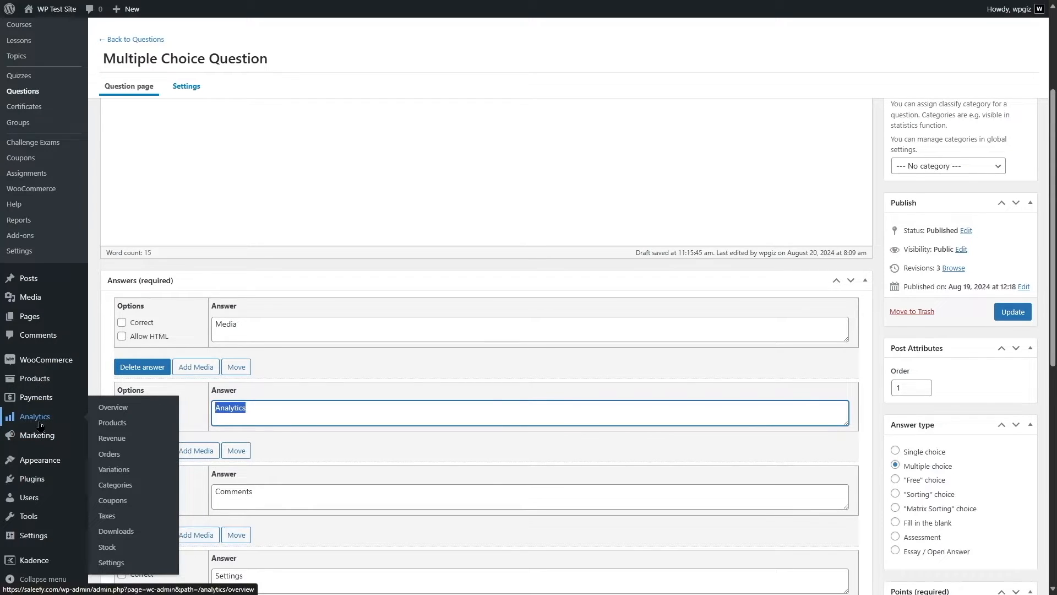
click(102, 379)
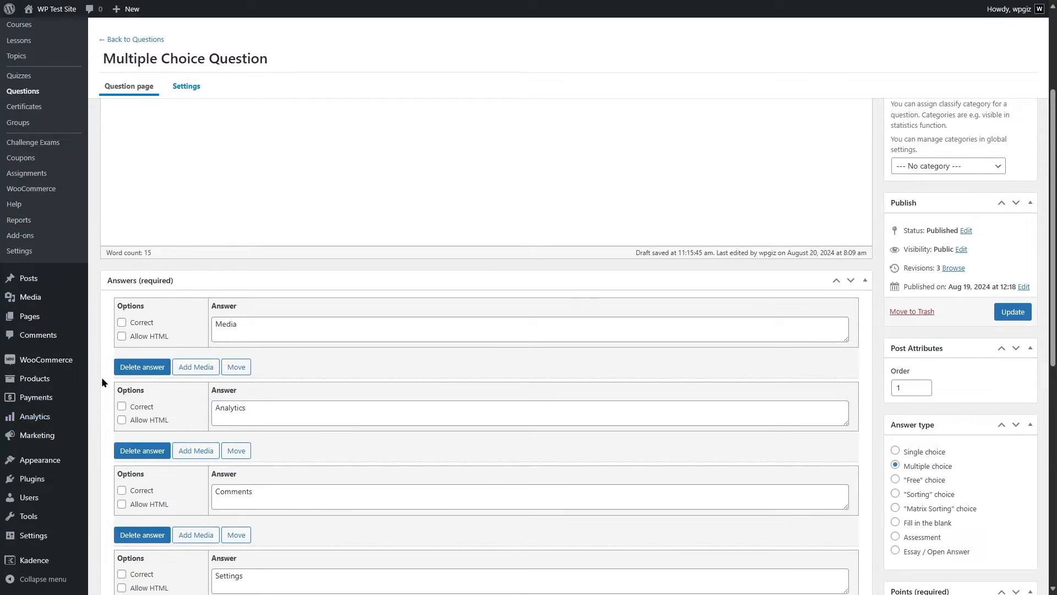
Mark Media, Comments and Settings as the correct answers and update the question
click(121, 324)
click(121, 490)
scroll(122, 490, down, 3)
click(121, 409)
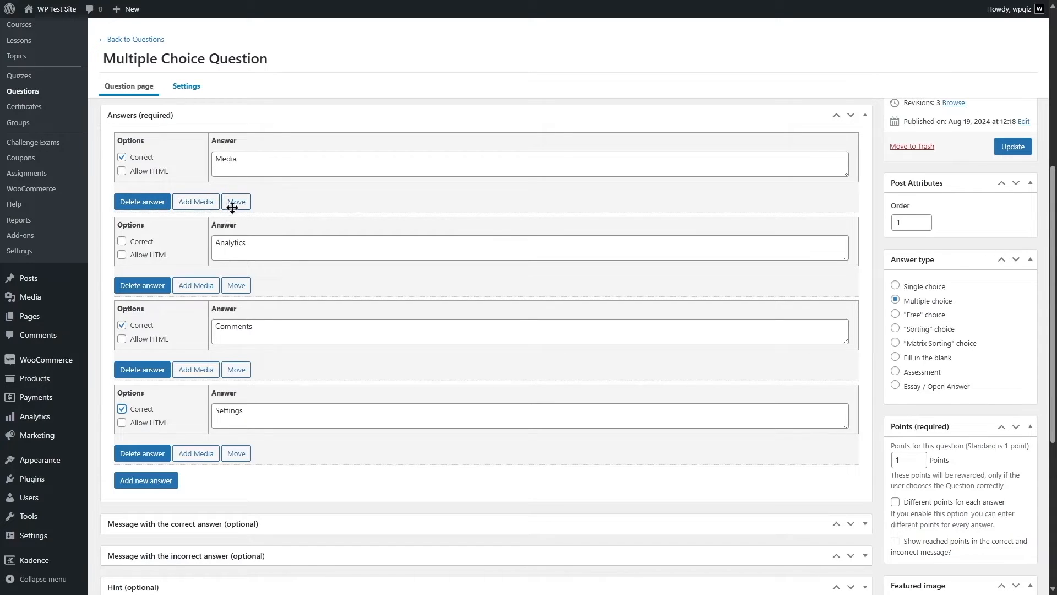
drag(237, 202, 234, 176)
scroll(964, 322, up, 3)
click(1008, 313)
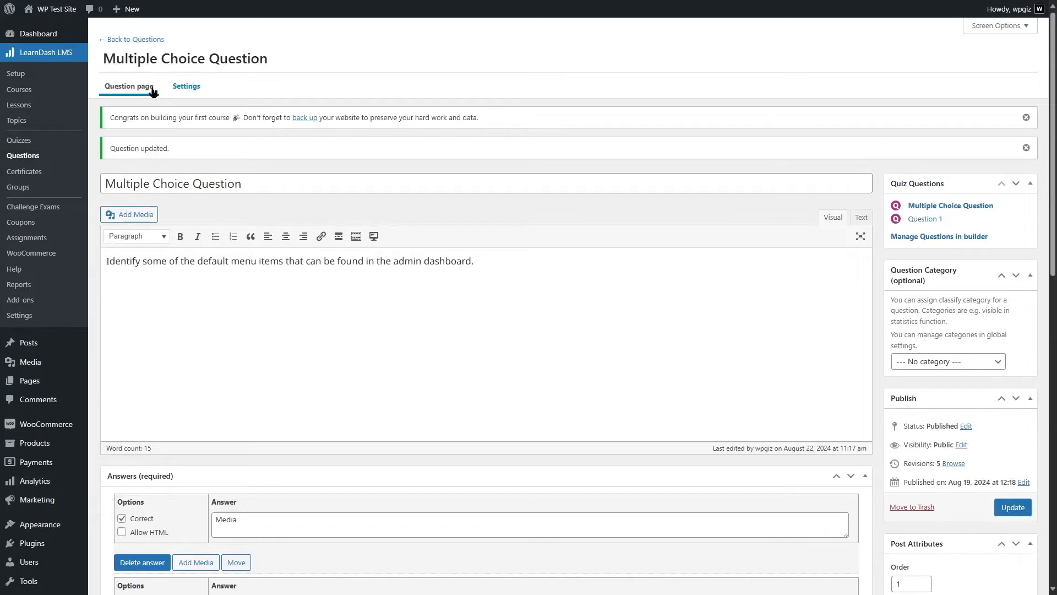
Associate the question with the Lesson 1 End Quiz in its settings and update it
click(177, 89)
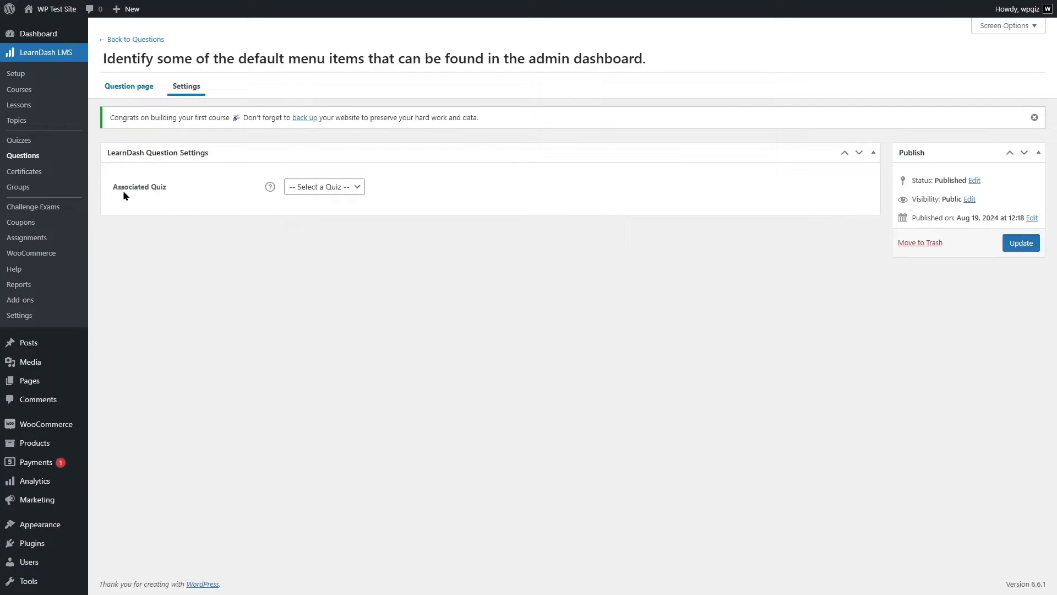
click(347, 187)
click(291, 217)
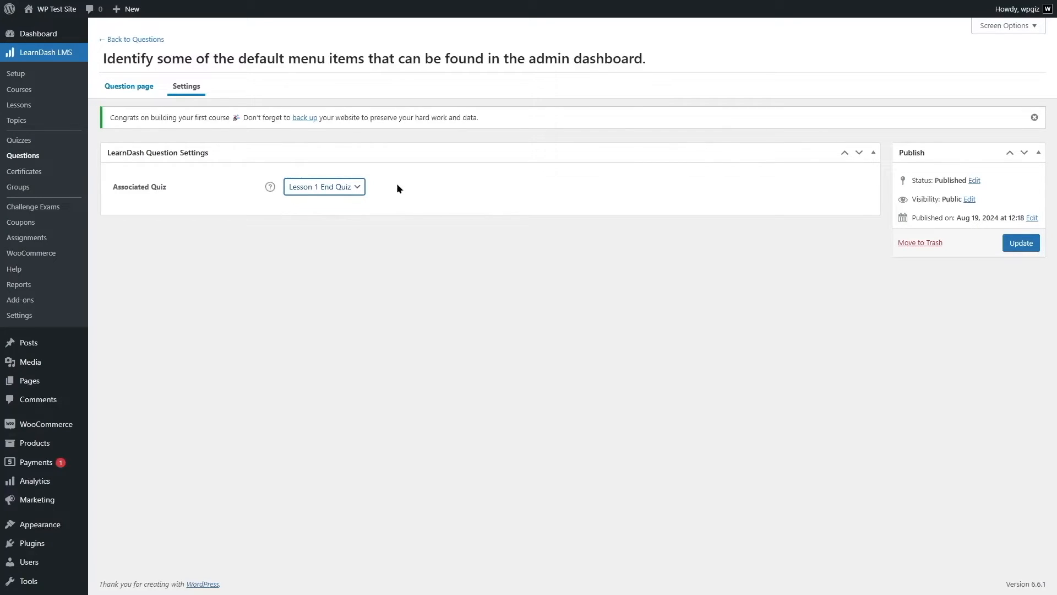
click(1007, 243)
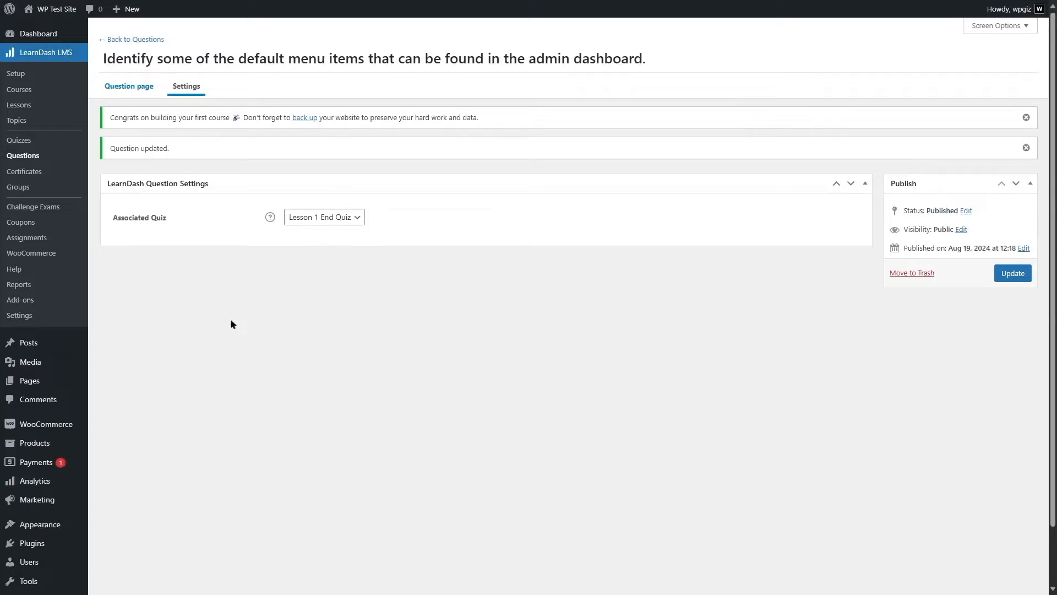
Go to the list of courses and open "Build a complete website using WordPress" in the builder
click(27, 94)
click(267, 233)
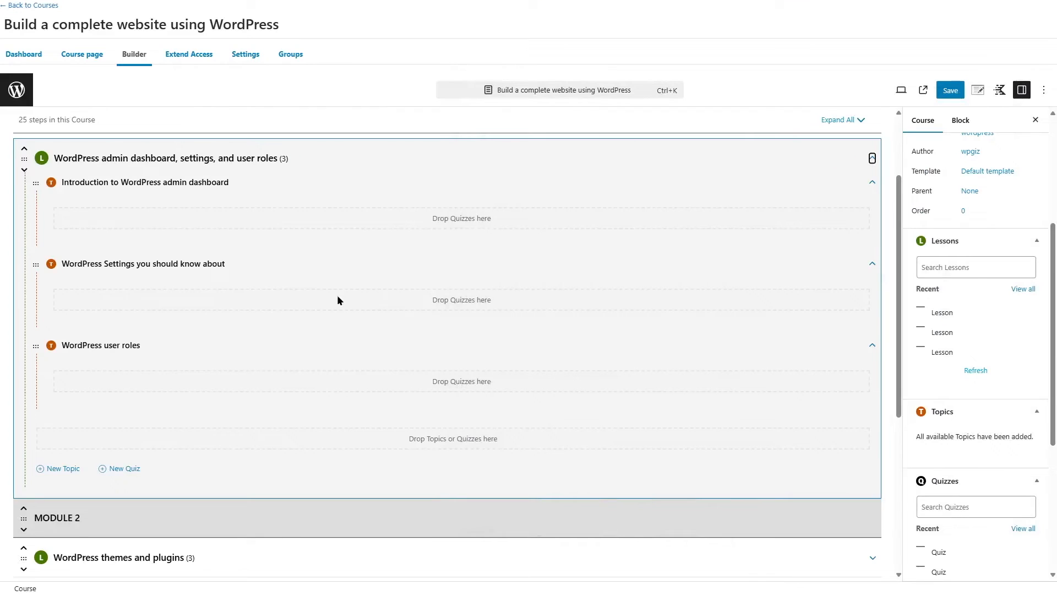
Place the first recent quiz at the end of the lesson "WordPress admin dashboard, settings, and user roles"
scroll(225, 368, up, 2)
scroll(210, 355, down, 4)
scroll(199, 348, up, 2)
scroll(953, 424, down, 2)
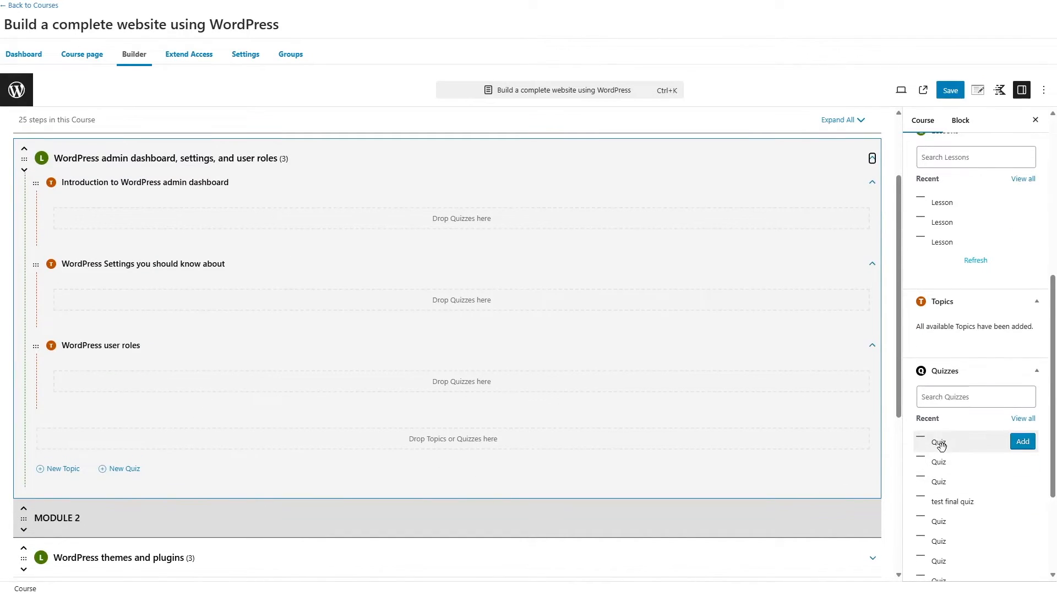
scroll(938, 457, down, 2)
scroll(939, 457, up, 1)
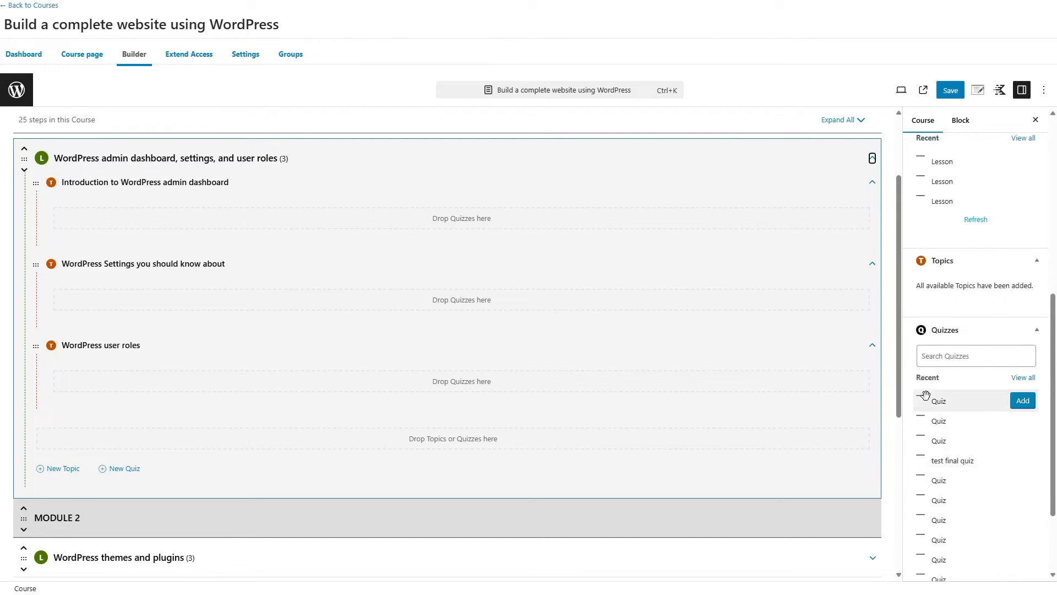
drag(920, 401, 215, 456)
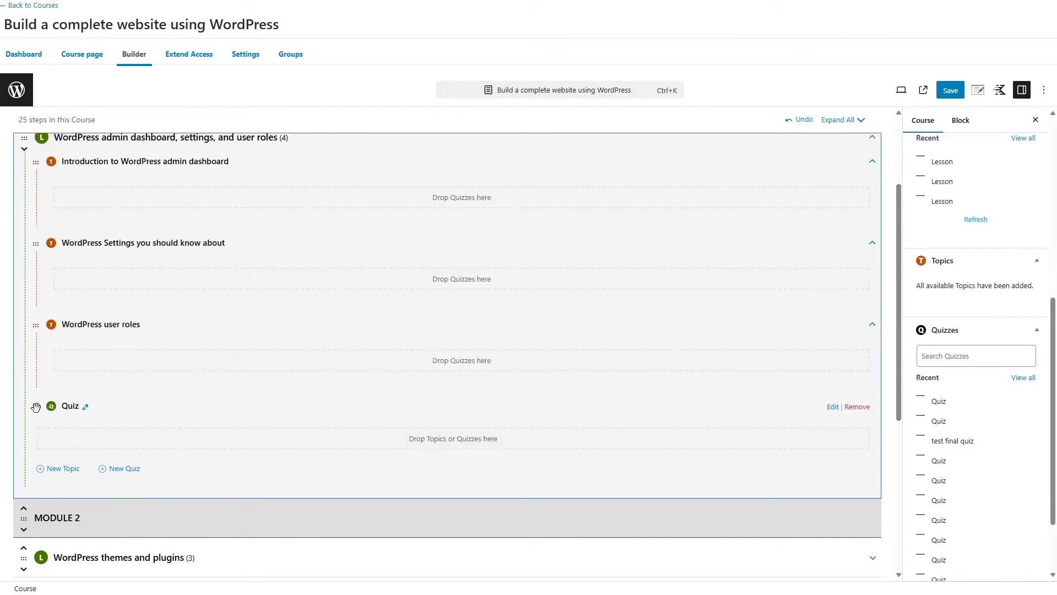
Move the added quiz under the topic "WordPress user roles", remove it from the course and collapse the lesson
drag(36, 407, 403, 373)
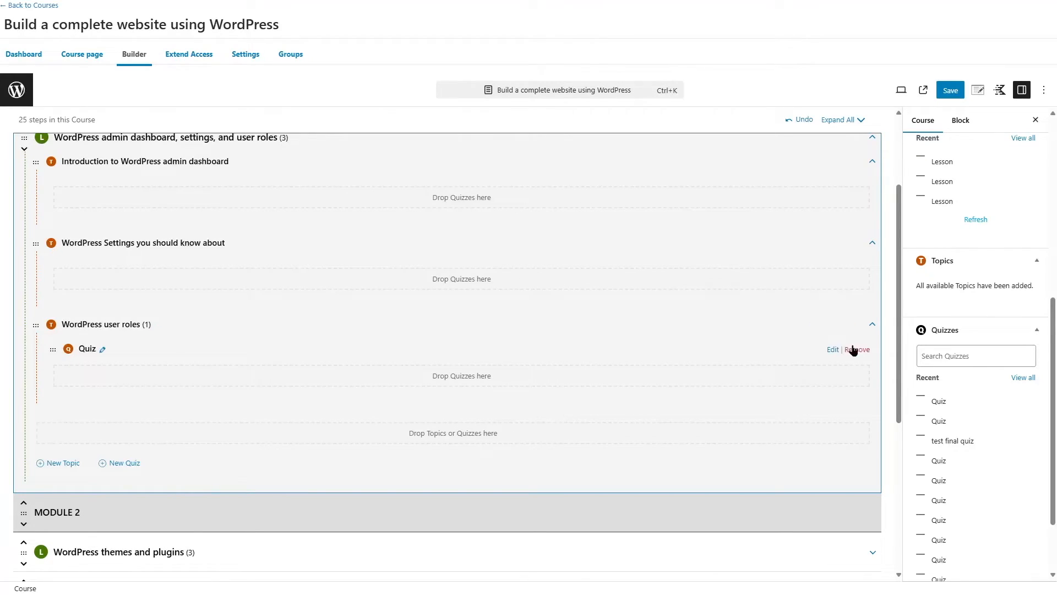
click(856, 348)
scroll(860, 324, up, 3)
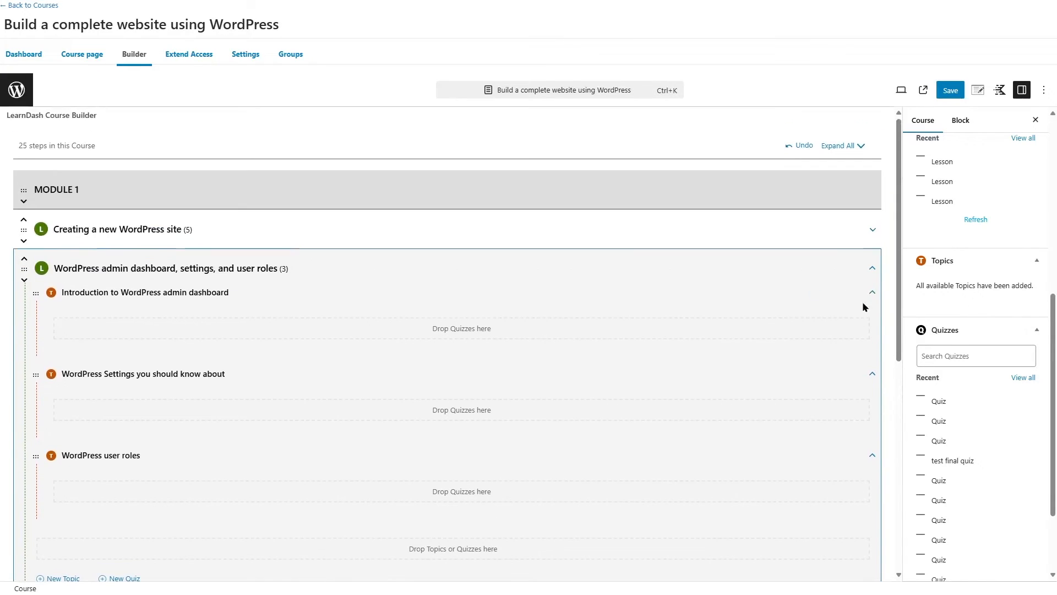
click(873, 269)
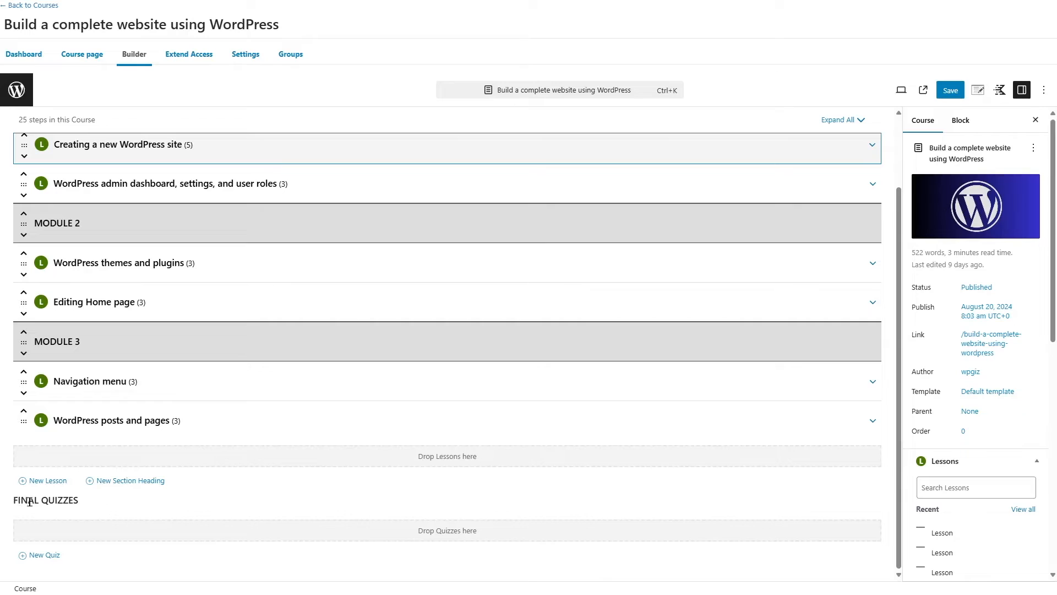
Examine the course outline and where final quizzes can be placed after the last lesson
scroll(89, 520, up, 2)
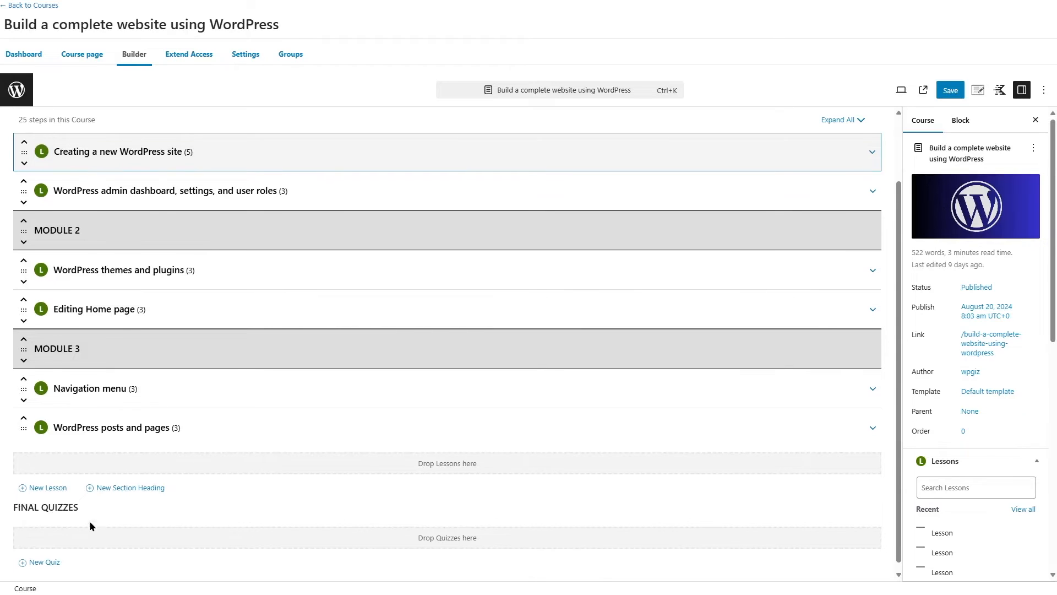
scroll(91, 521, down, 2)
scroll(91, 521, up, 2)
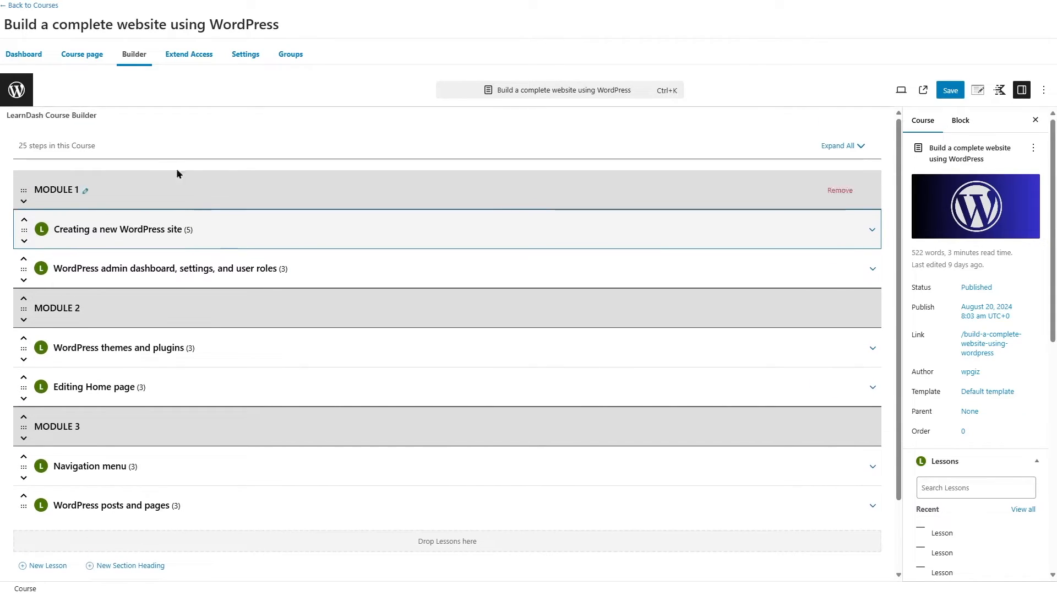
scroll(650, 407, down, 1)
scroll(650, 409, down, 1)
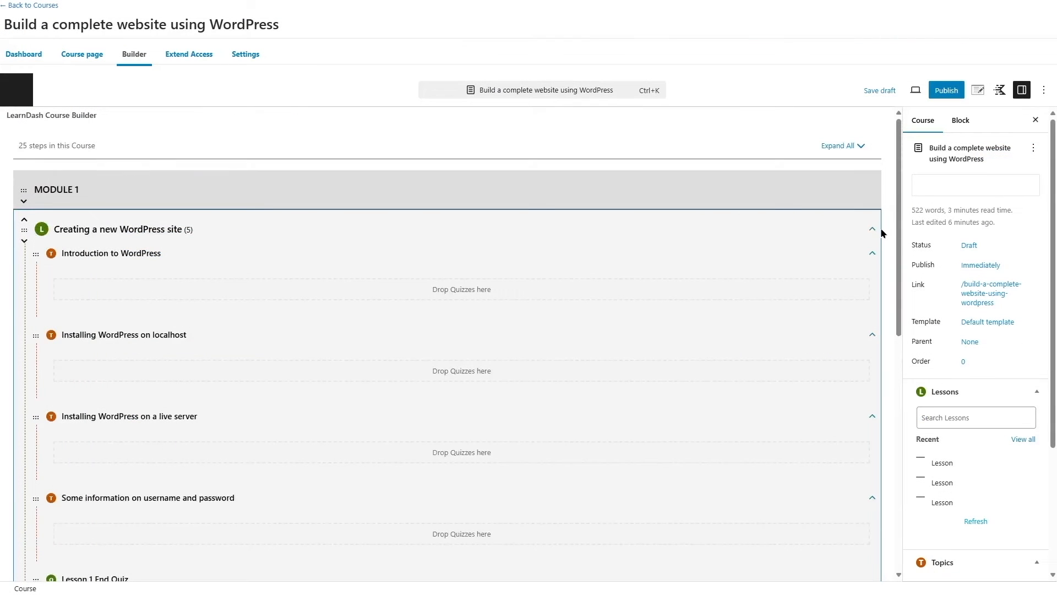
Collapse the lesson "Creating a new WordPress site" and save the course as a draft
scroll(722, 330, down, 2)
scroll(730, 321, up, 2)
click(871, 229)
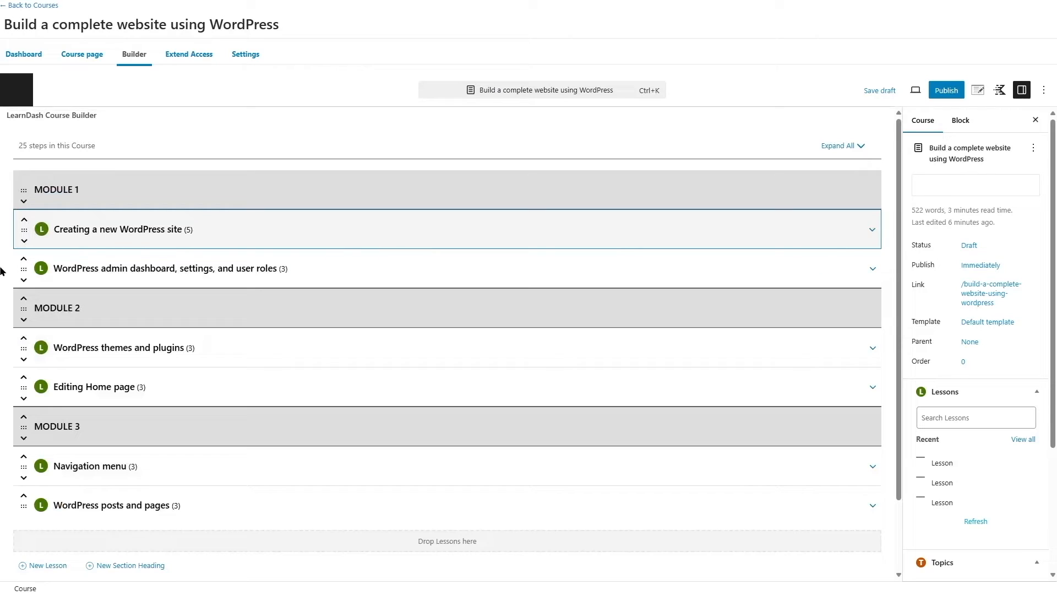
mouse_move(857, 353)
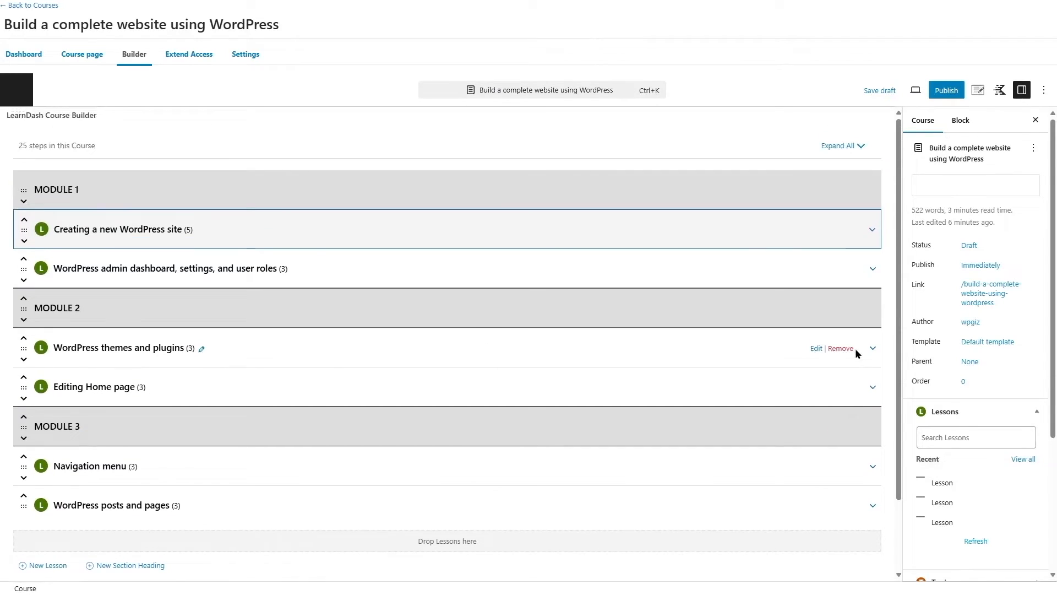
click(862, 93)
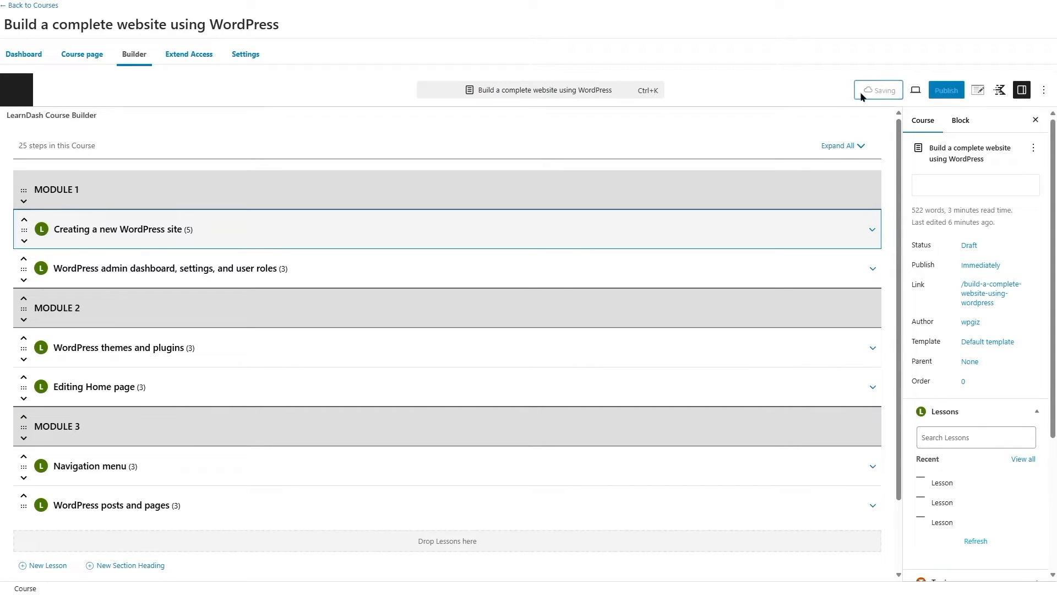
Leave the course builder and open the LearnDash certificates list
click(55, 7)
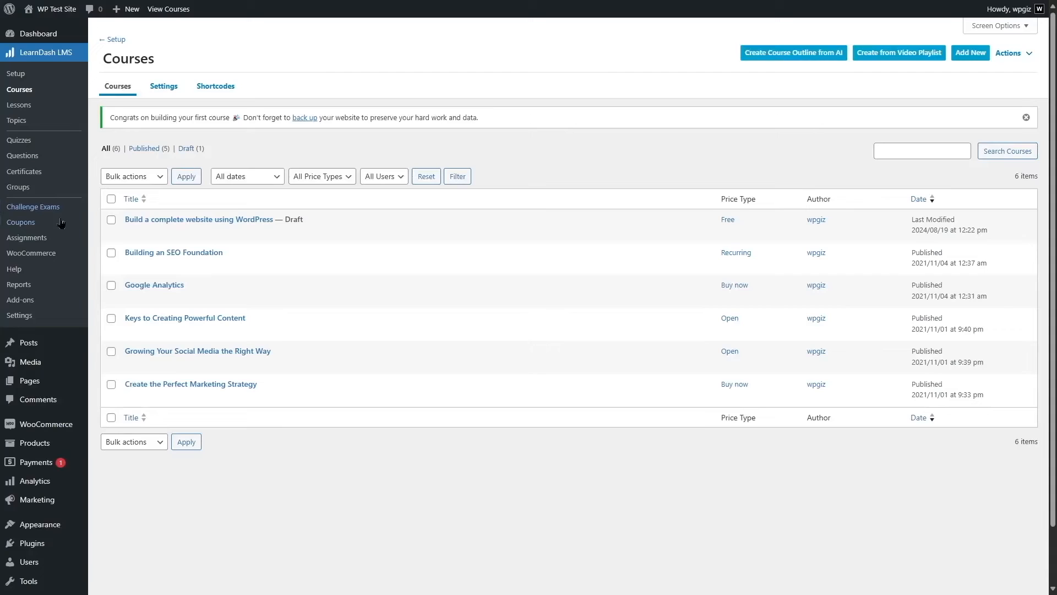
click(25, 172)
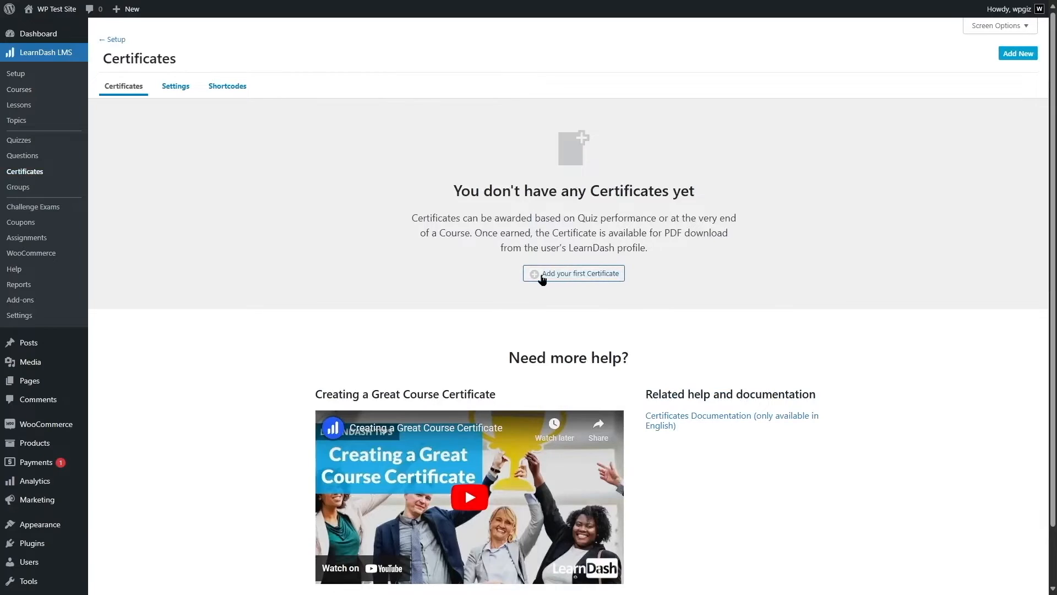
click(579, 276)
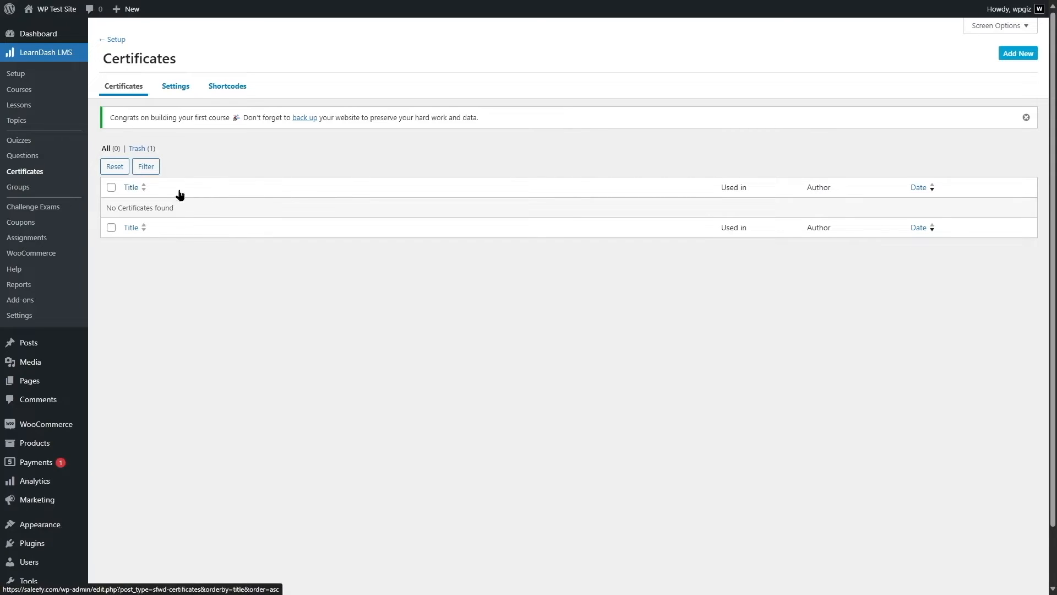
Install and activate the LearnDash Certificate Builder add-on
click(40, 302)
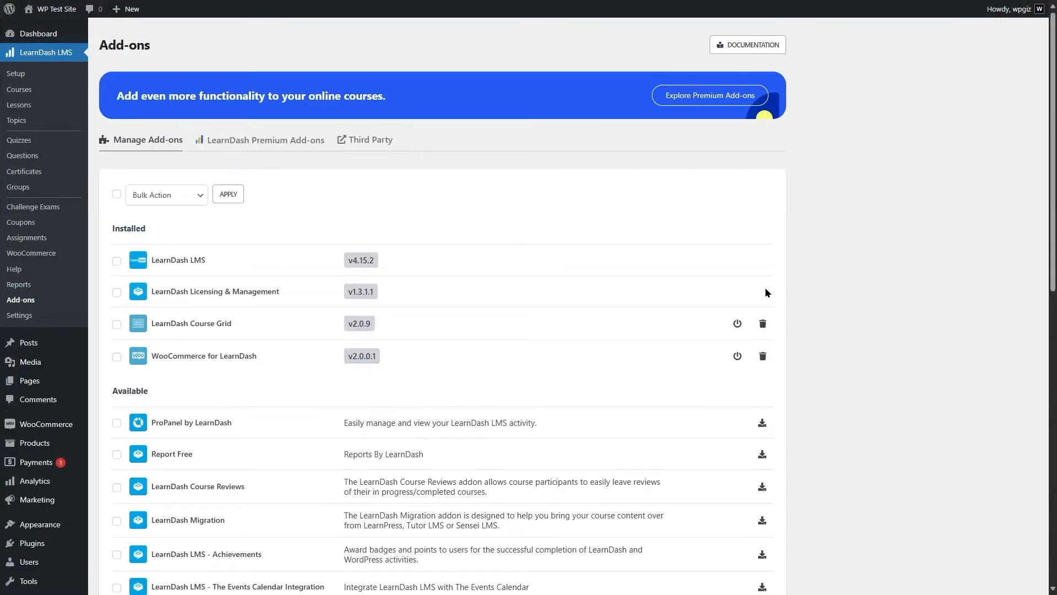
scroll(732, 243, down, 9)
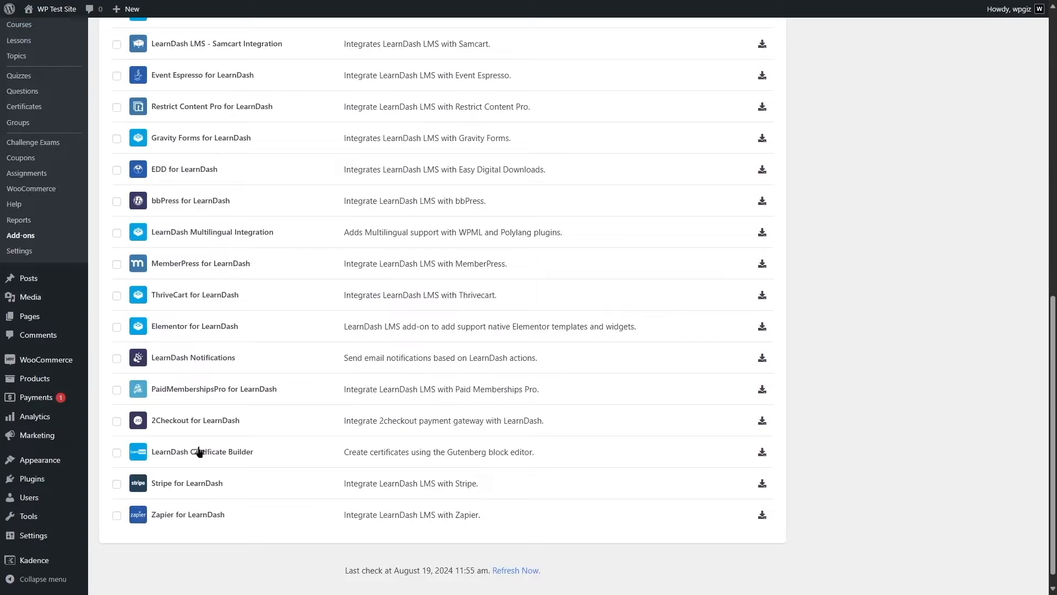
click(762, 451)
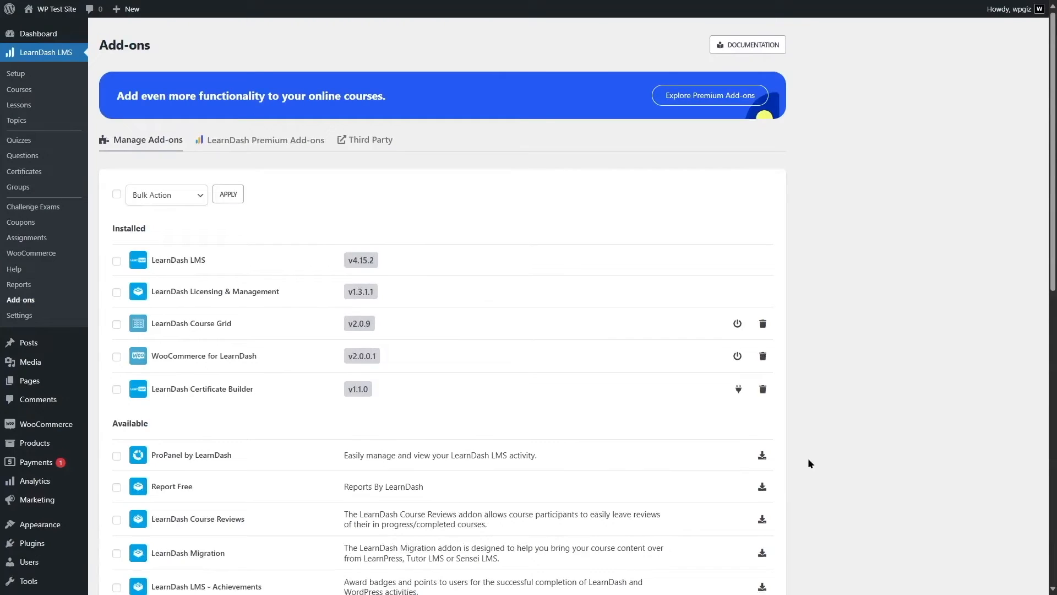
click(737, 392)
Start a new certificate from the certificates list and switch it to the Certificate Builder
click(45, 180)
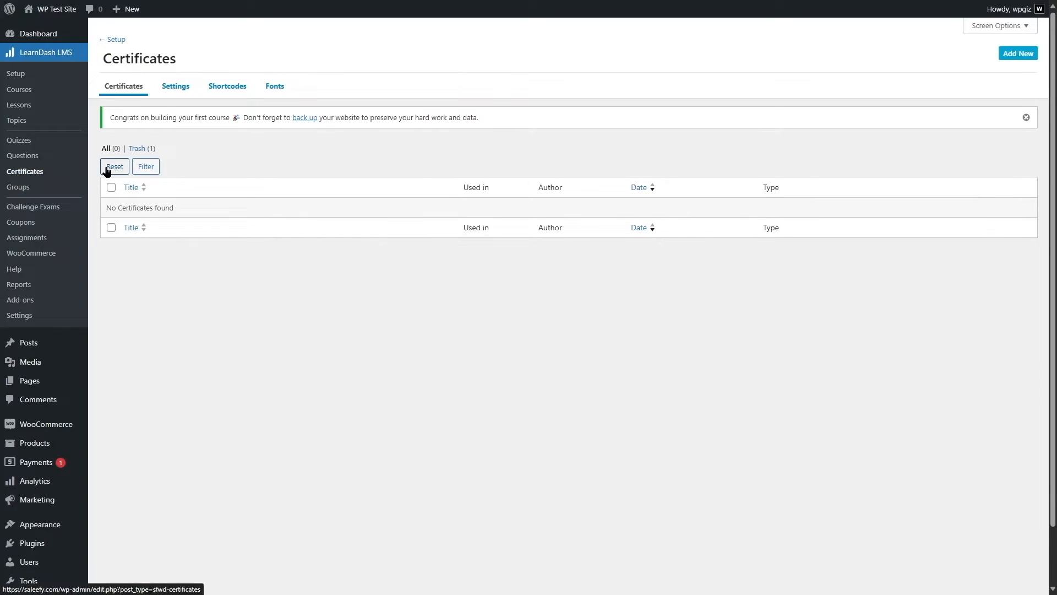
click(1024, 54)
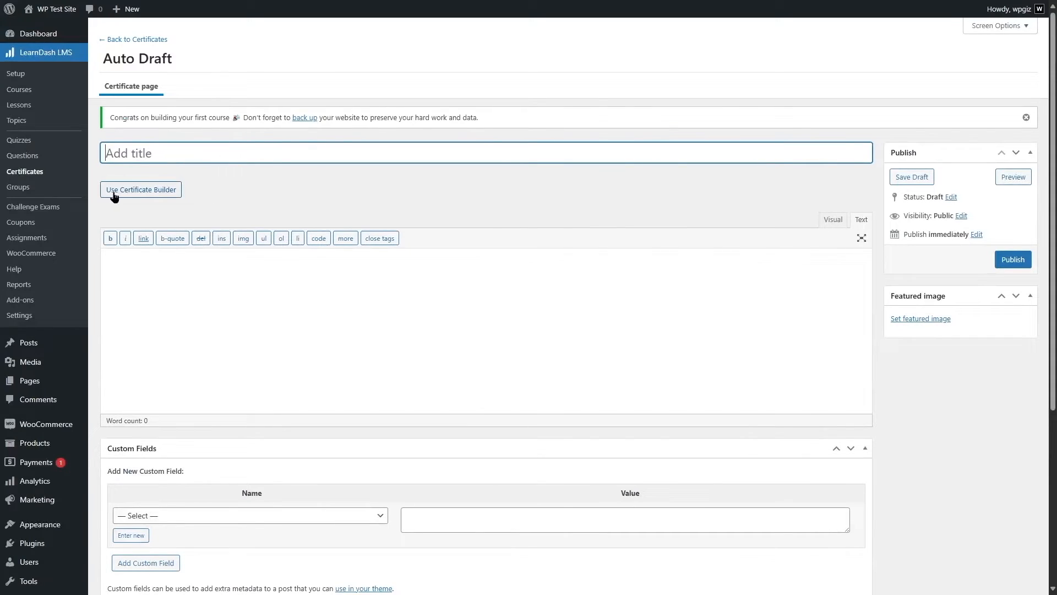
click(135, 189)
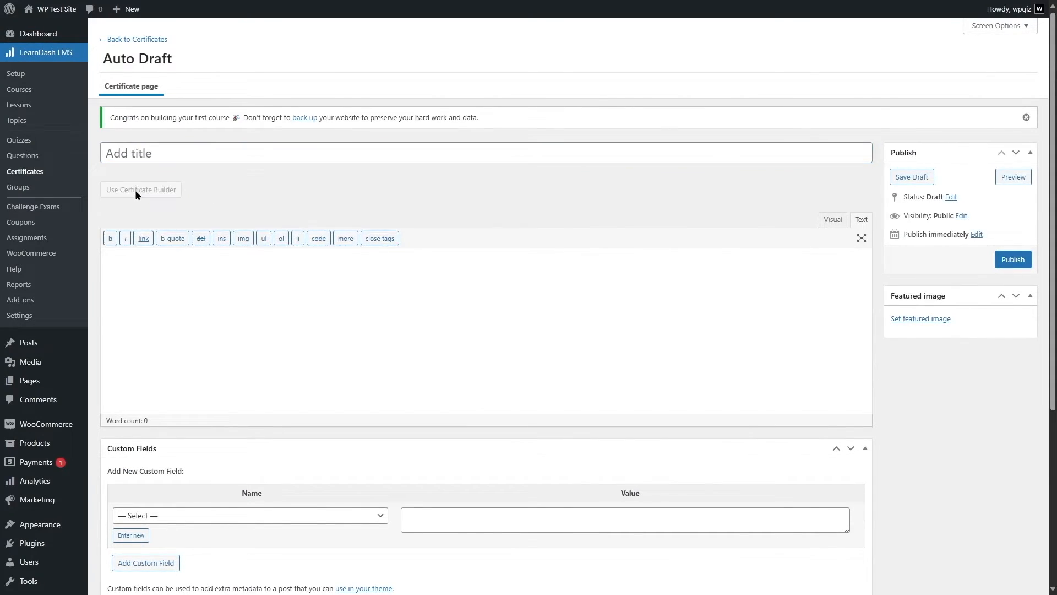
Title the certificate "WordPress Web Creator" and upload the gold-framed certificate background image
click(169, 170)
text(WordPress Web Creator)
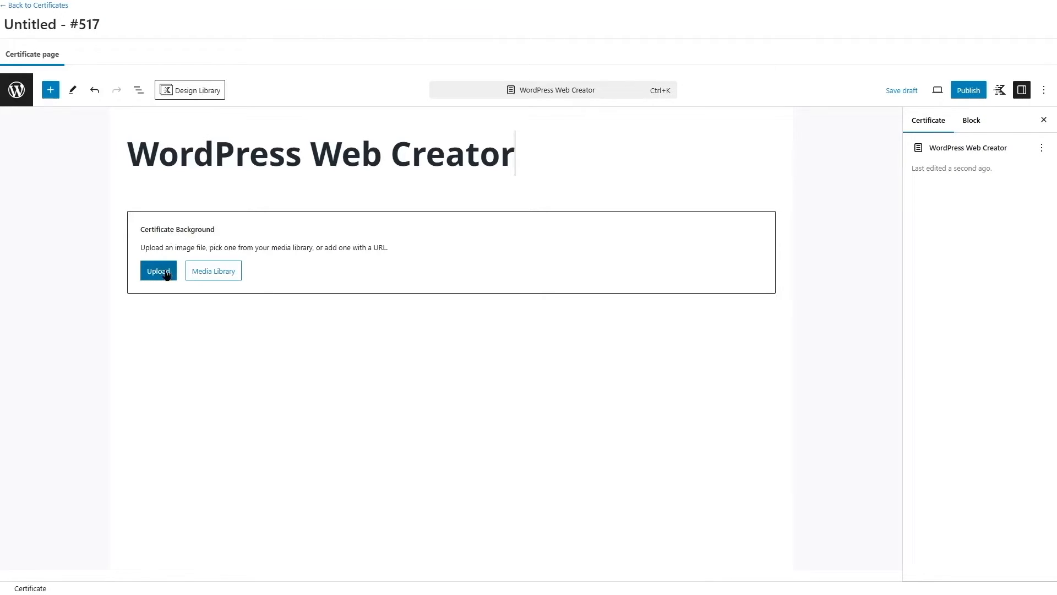
click(158, 271)
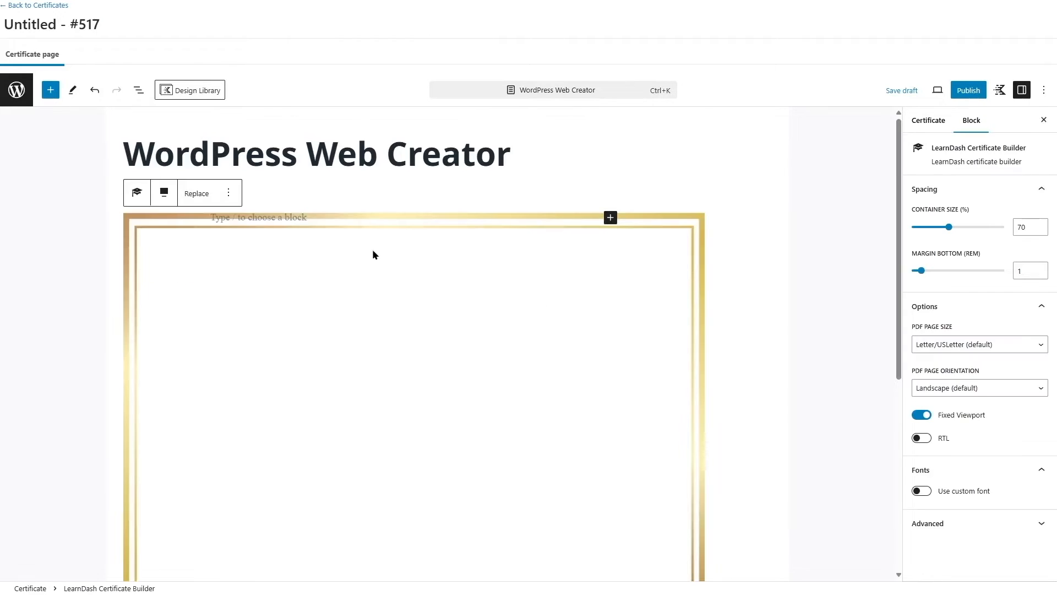
Add a centered heading block reading "Certificate of Achievement" inside the certificate frame
scroll(372, 249, down, 1)
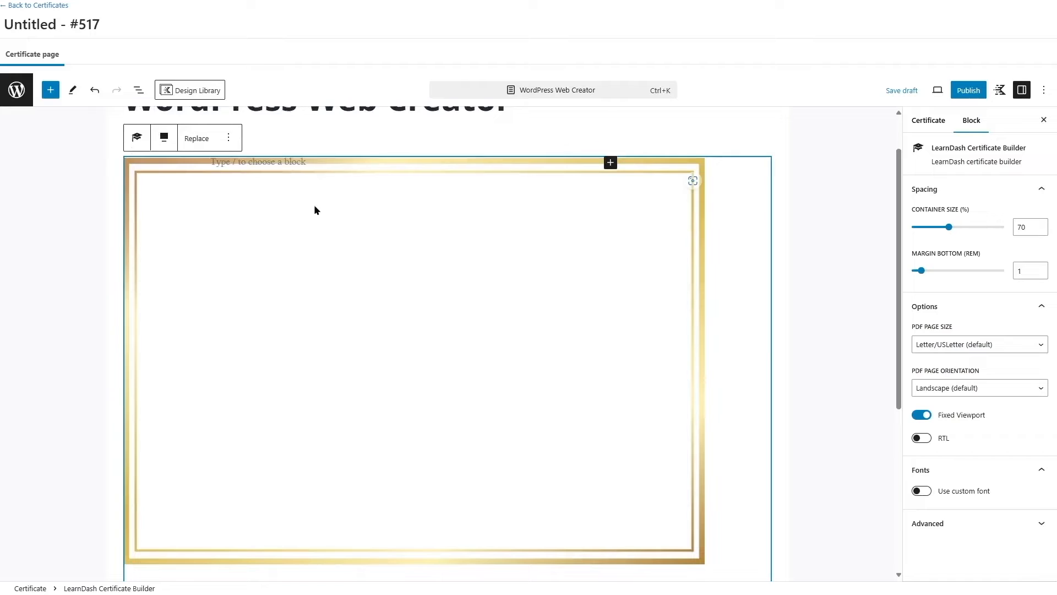
click(282, 162)
scroll(282, 161, down, 1)
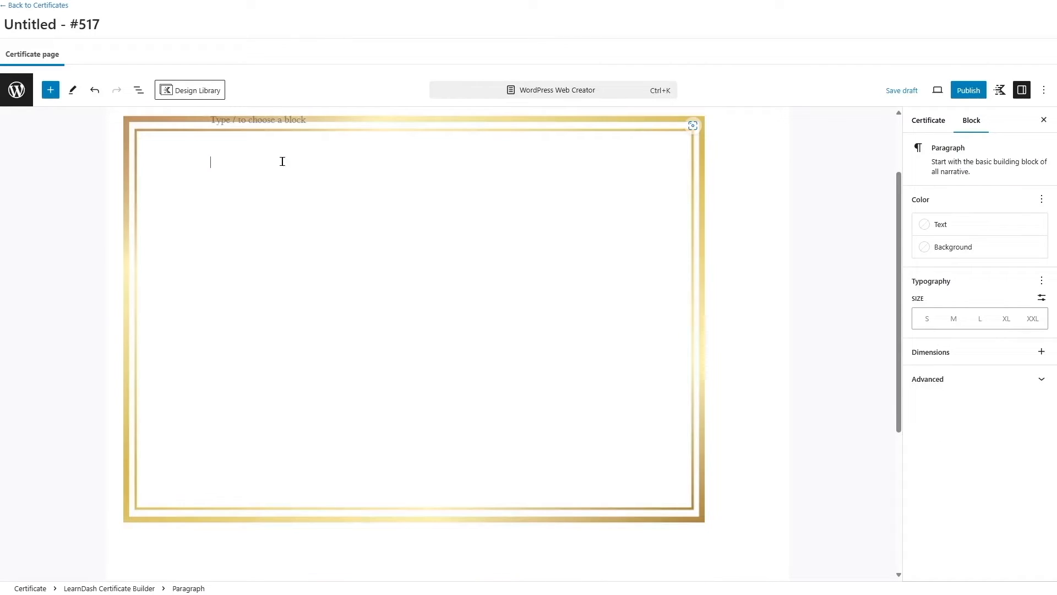
click(610, 162)
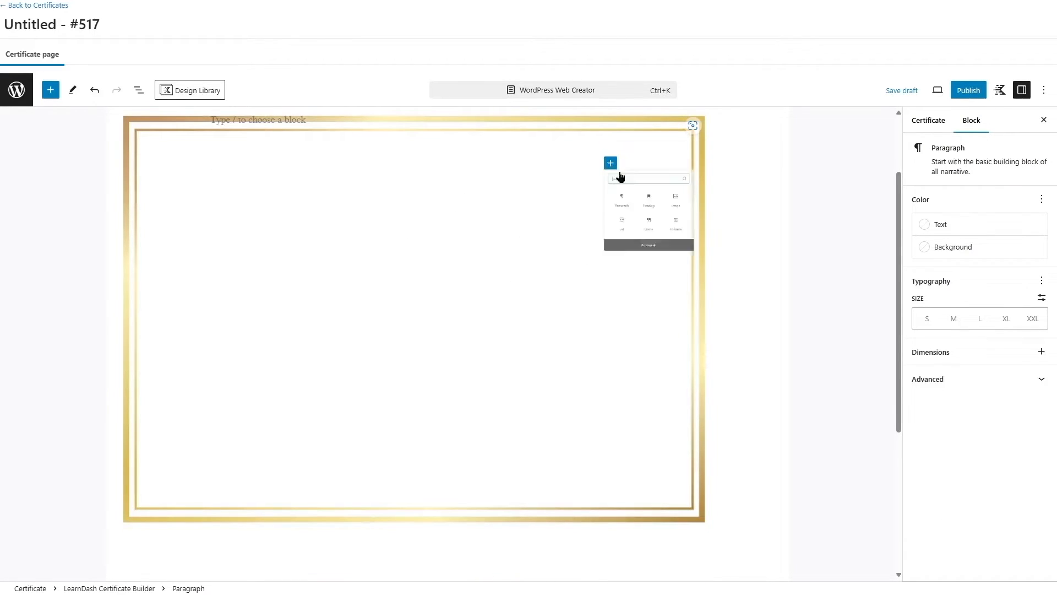
click(715, 241)
text(Certificate of Achievement)
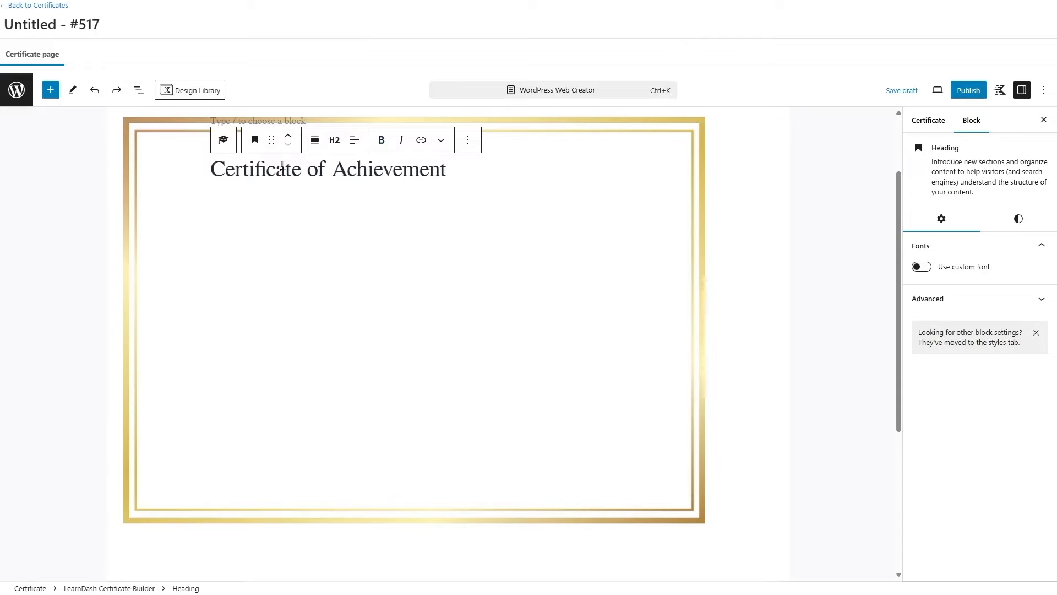
click(355, 138)
click(380, 193)
click(538, 159)
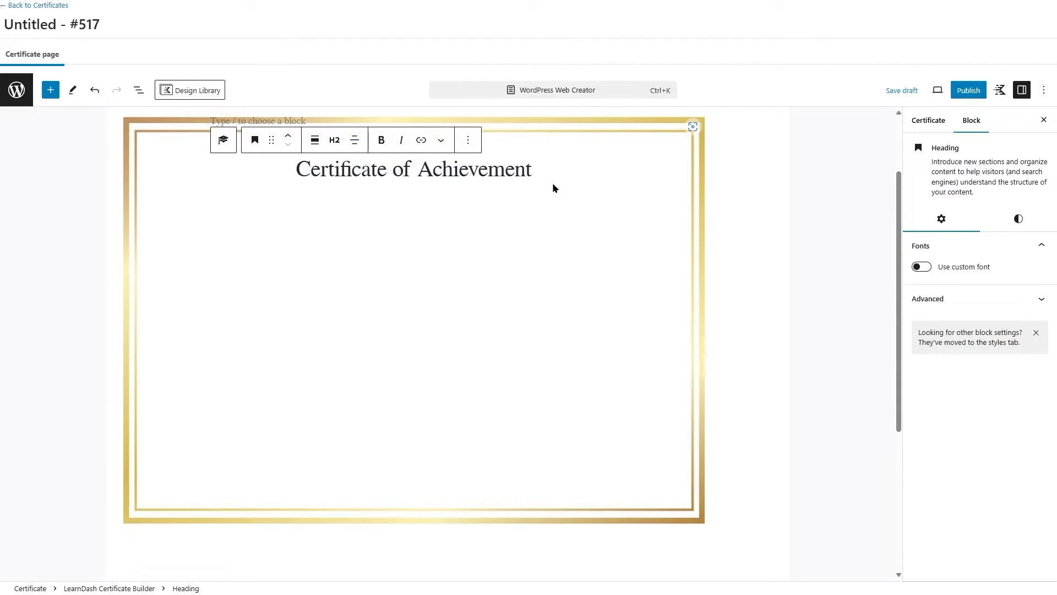
Start a new paragraph below the "Certificate of Achievement" heading and publish the certificate
key(Return)
scroll(553, 188, up, 2)
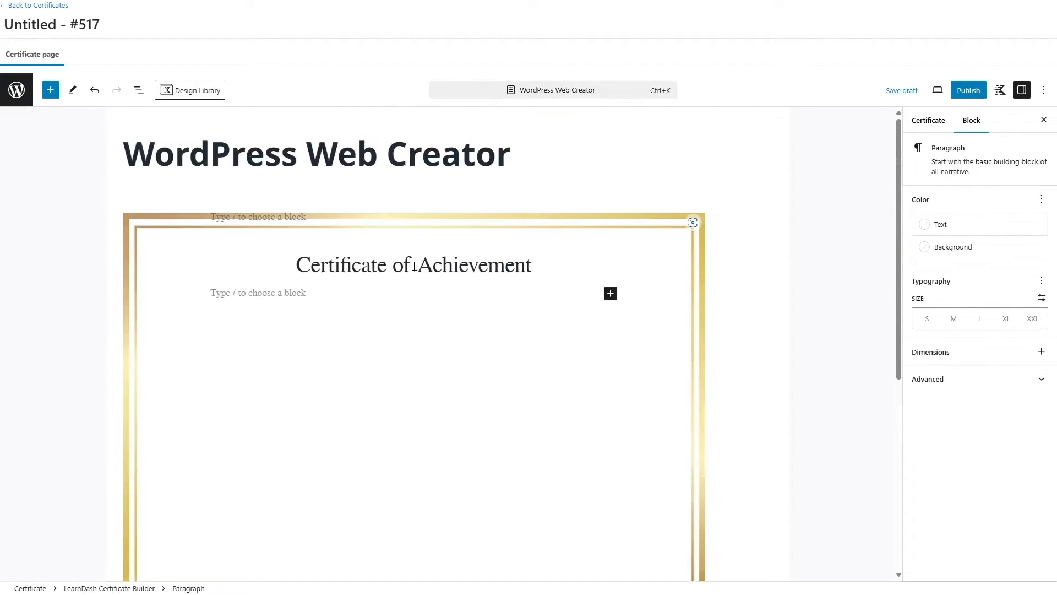
scroll(578, 361, down, 3)
scroll(599, 392, up, 3)
click(969, 90)
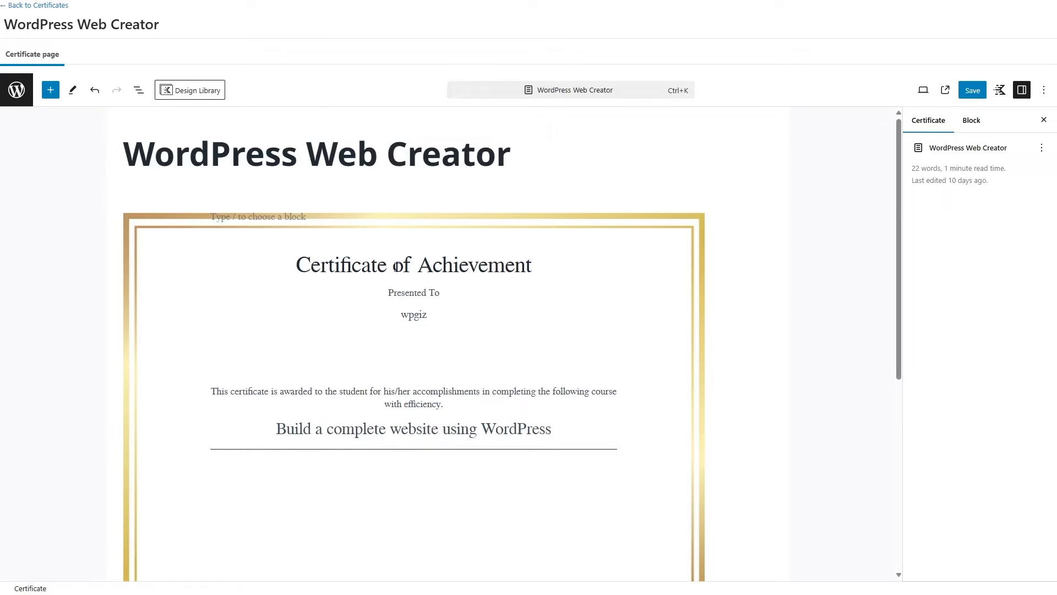
Examine the heading, "Presented To" line and LearnDash User meta block, including the block library and the user field options
click(396, 267)
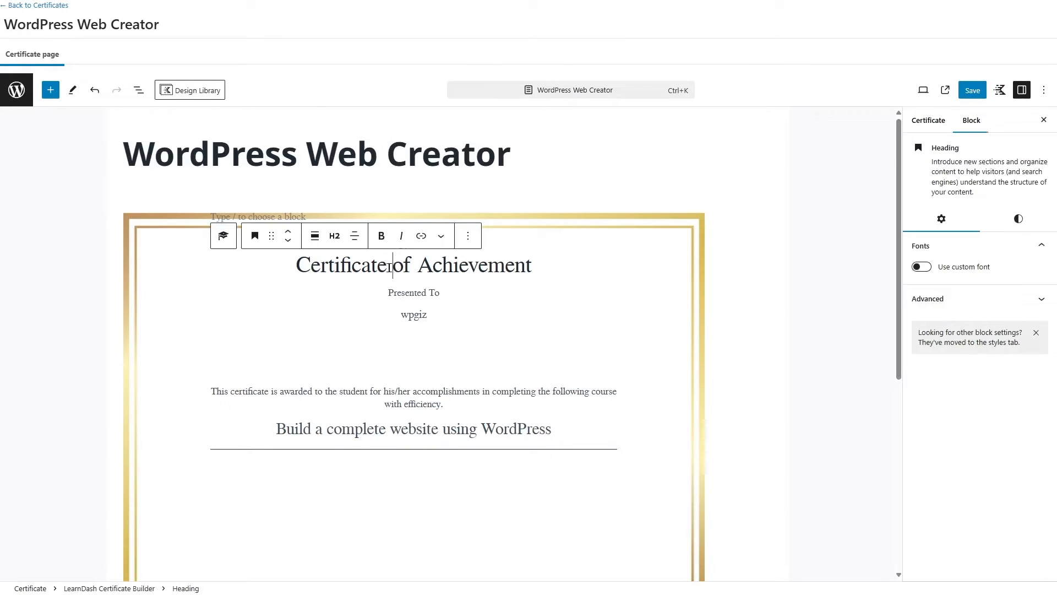
click(423, 294)
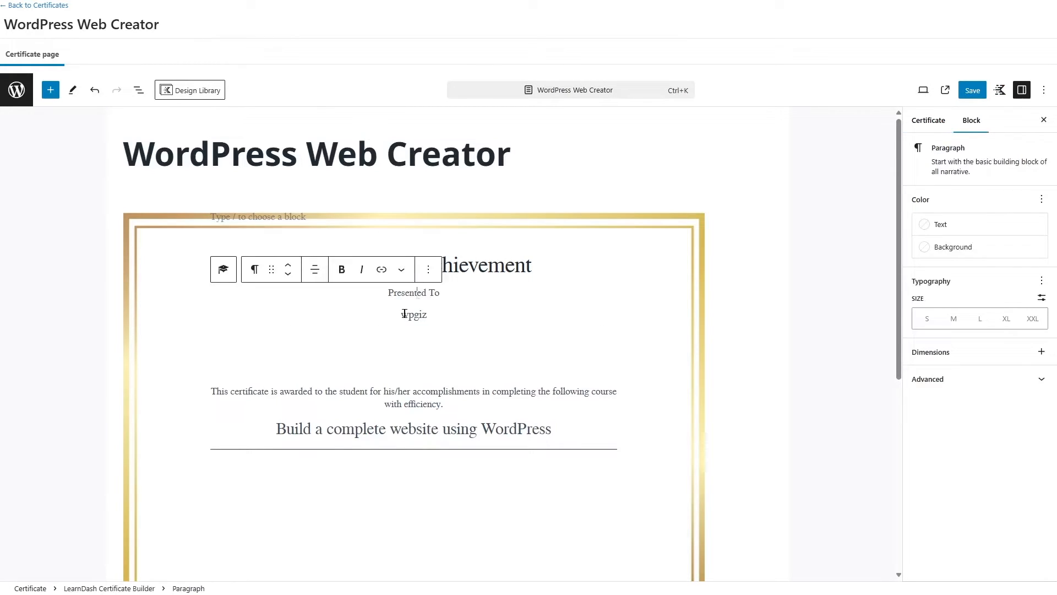
click(406, 314)
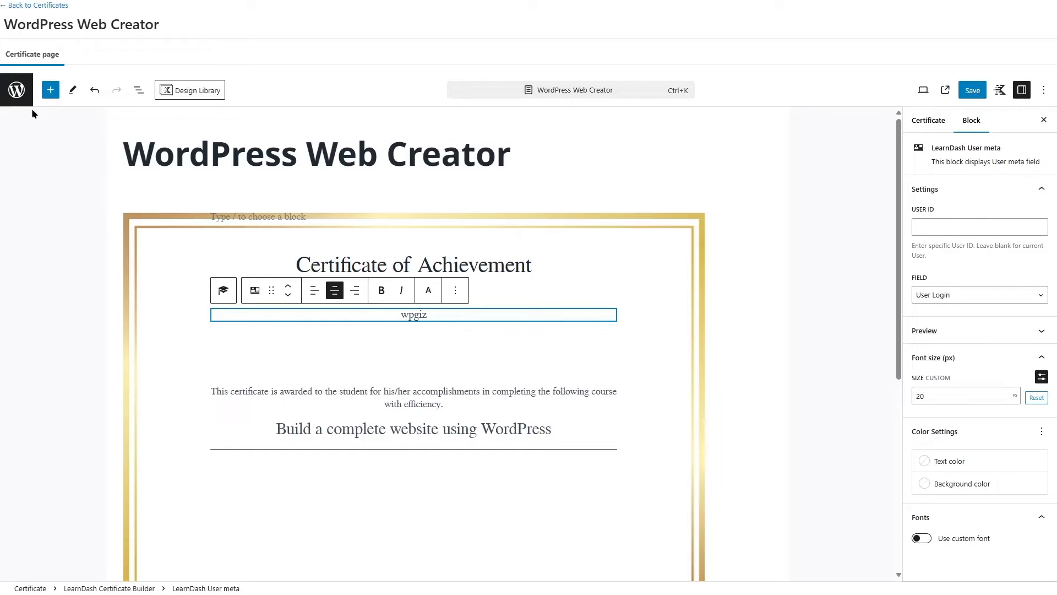
click(50, 90)
mouse_move(37, 300)
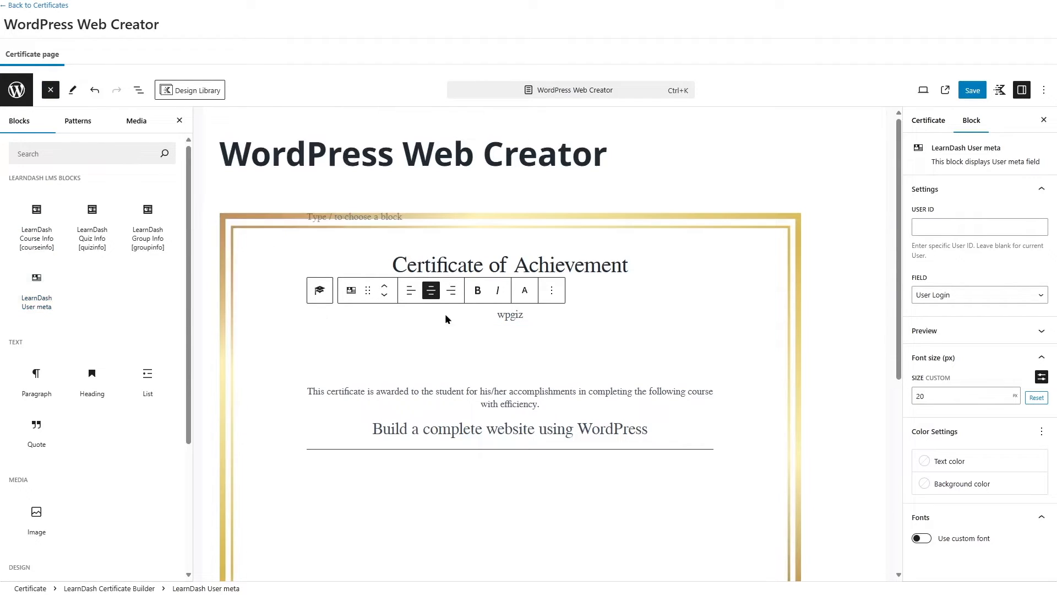
click(513, 315)
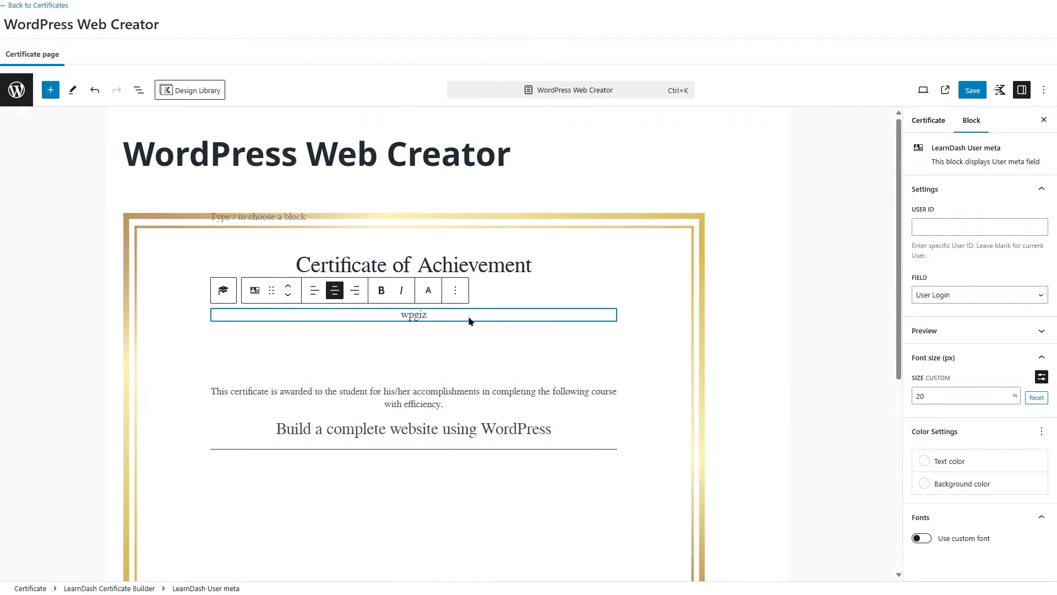
click(955, 294)
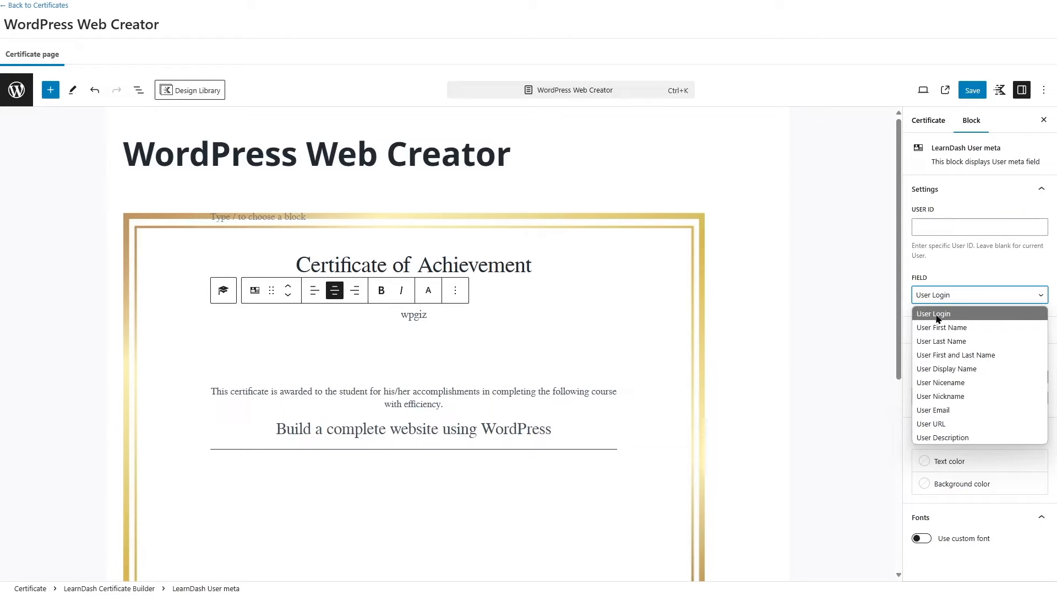
click(410, 316)
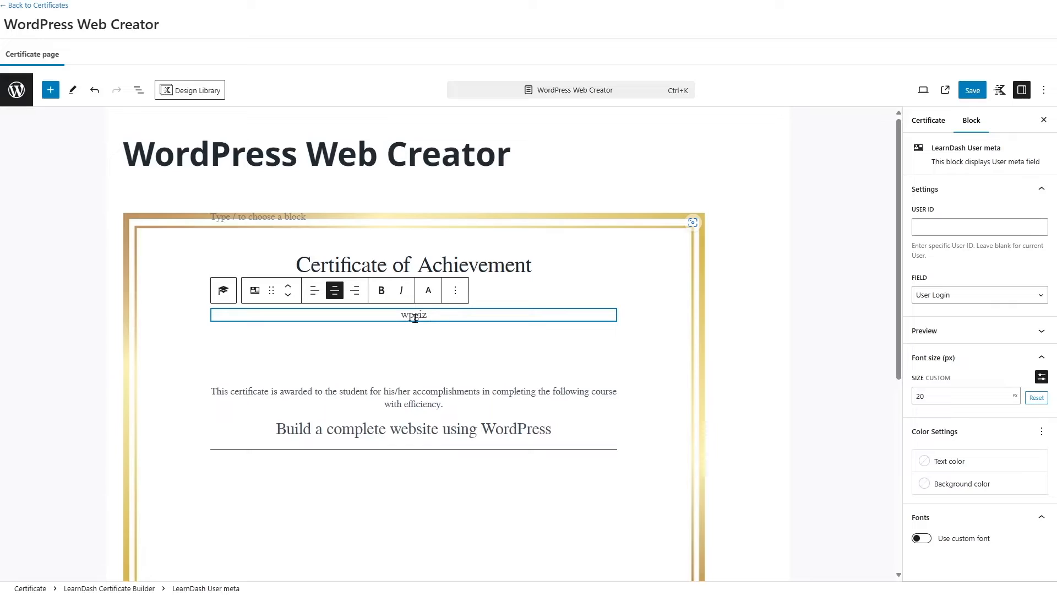
Try a custom font size of 320 px on the LearnDash User meta block and restore it to 20 px
click(1015, 396)
click(922, 394)
drag(922, 395, 914, 396)
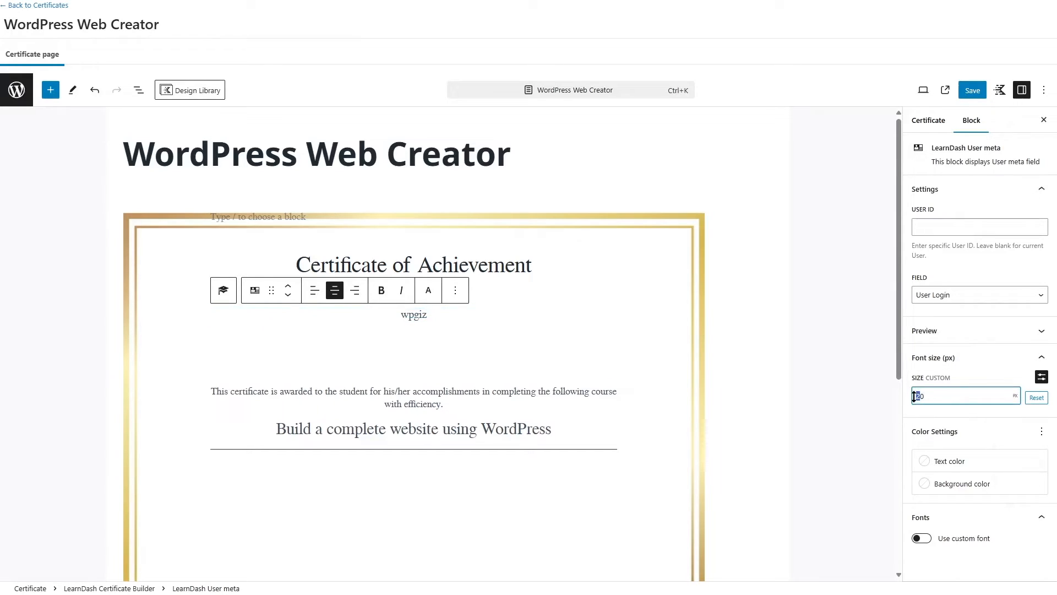
text(32)
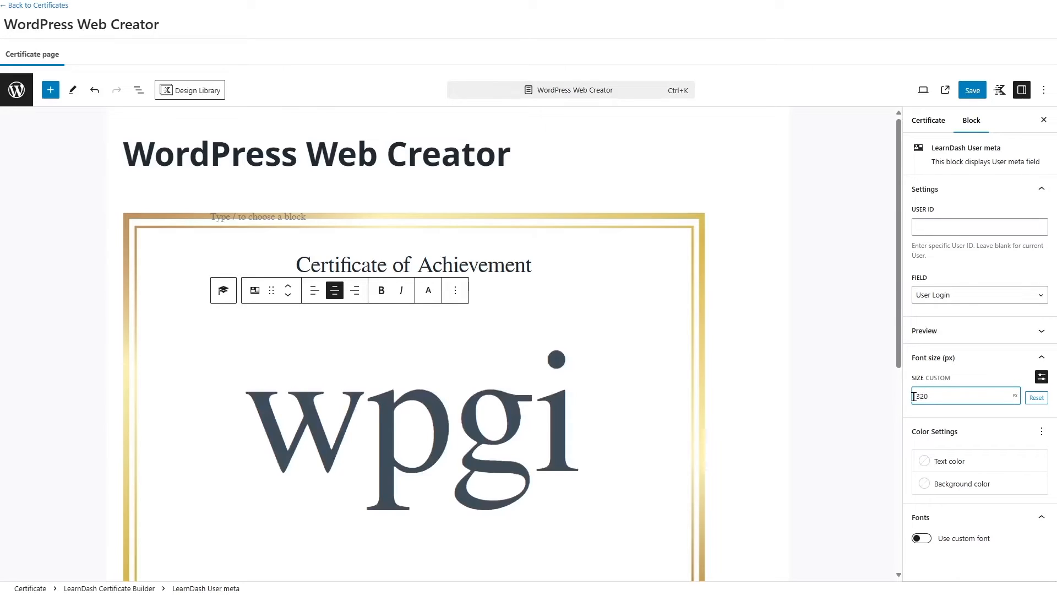
drag(919, 396, 908, 398)
key(BackSpace)
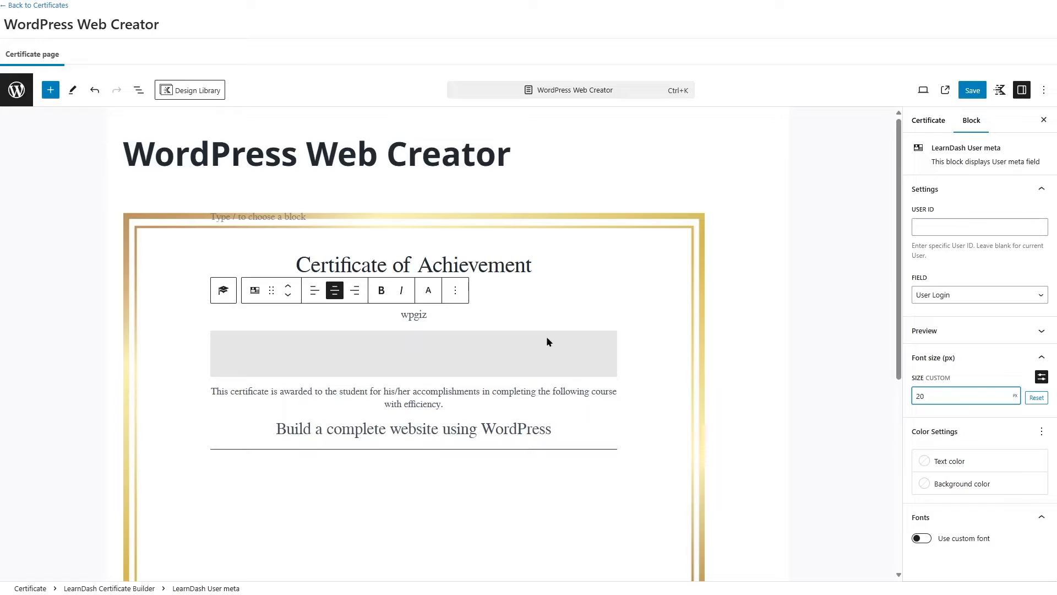
Examine the spacer, the award text, the course title block and the LearnDash Course Info block in the block library
click(483, 352)
click(422, 402)
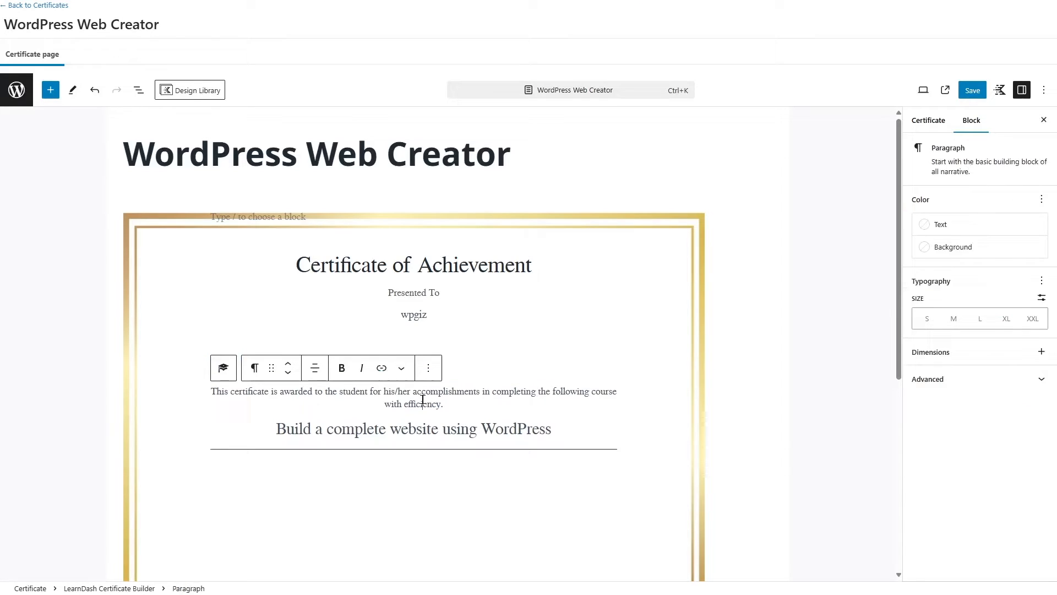
click(397, 427)
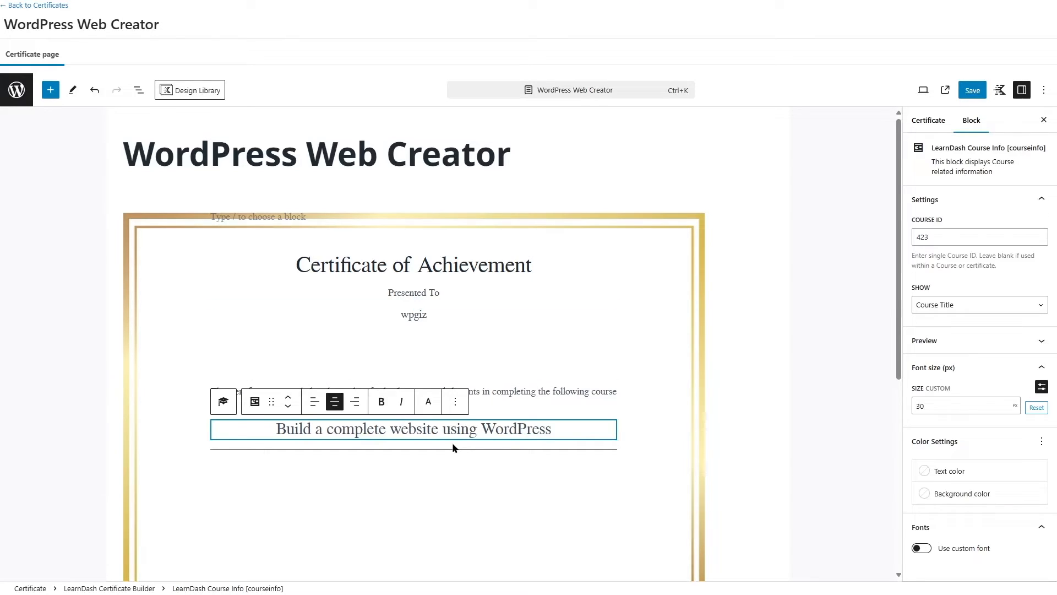
click(51, 90)
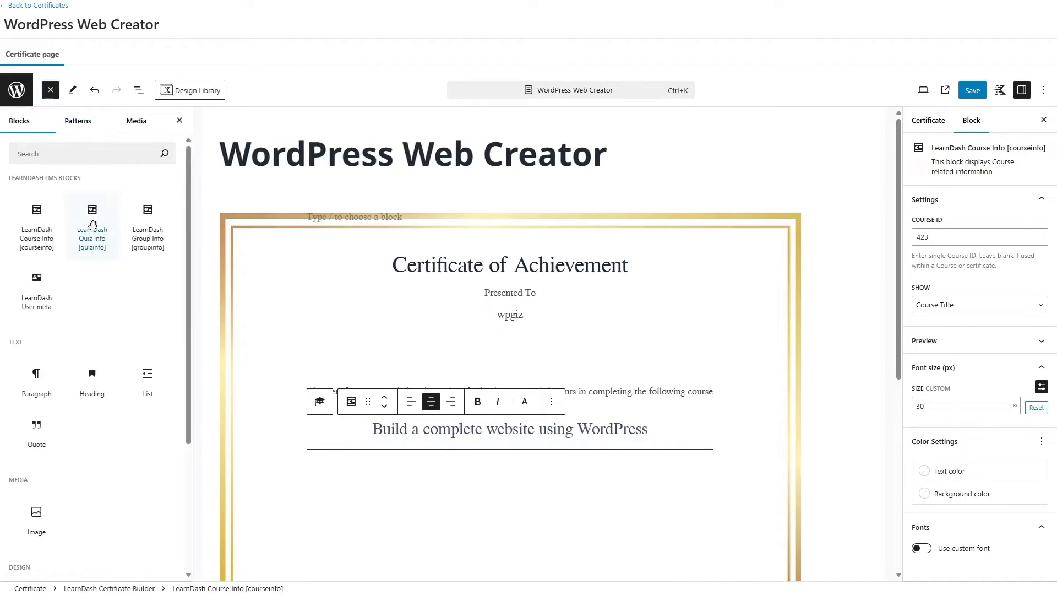
mouse_move(34, 243)
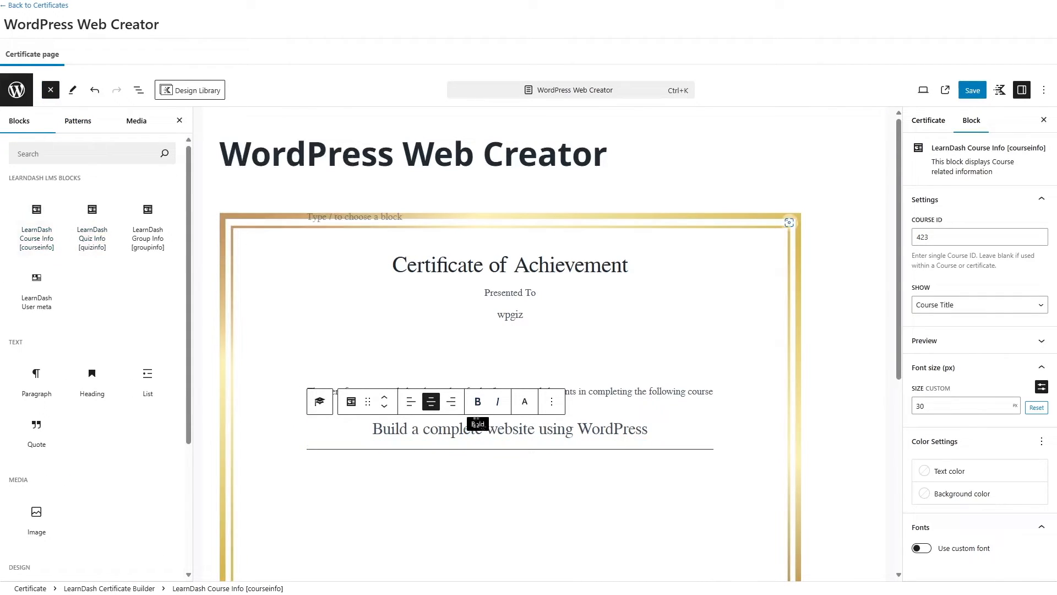
Check the course ID setting of the course title block and open the courses list to look up the ID
click(495, 430)
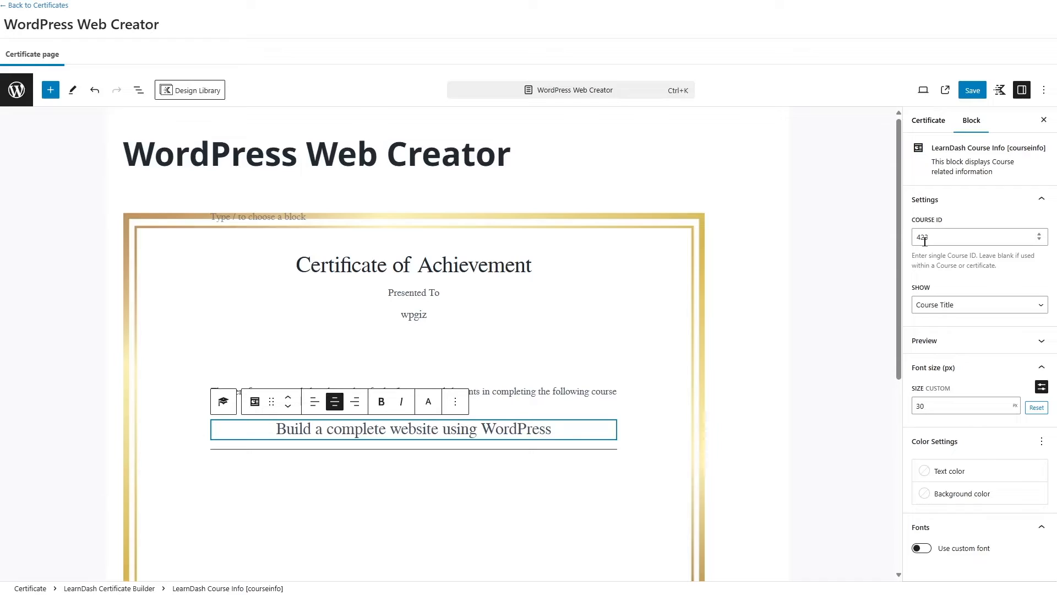
click(16, 102)
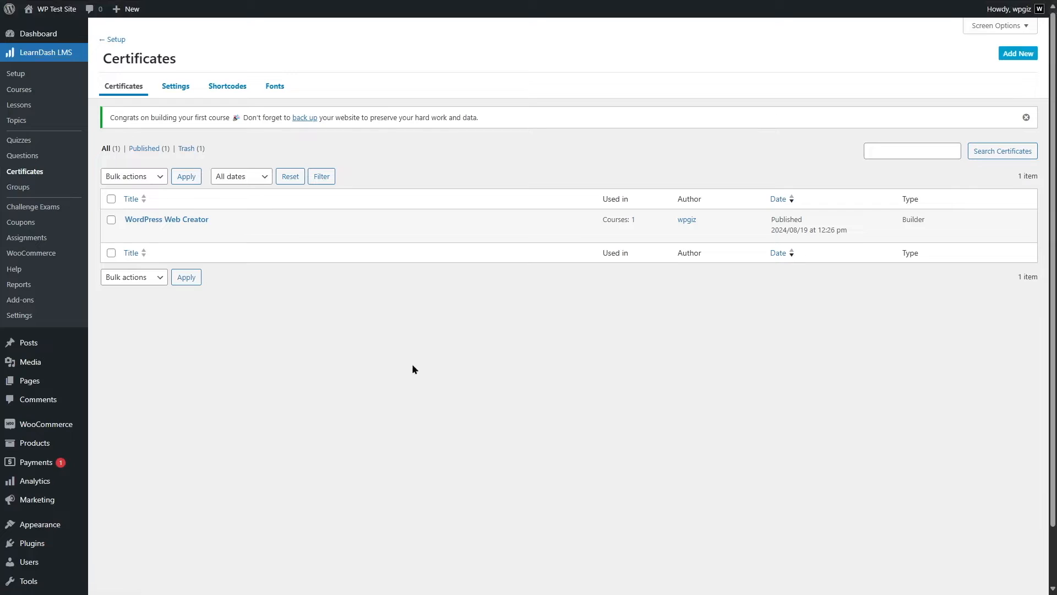
click(17, 94)
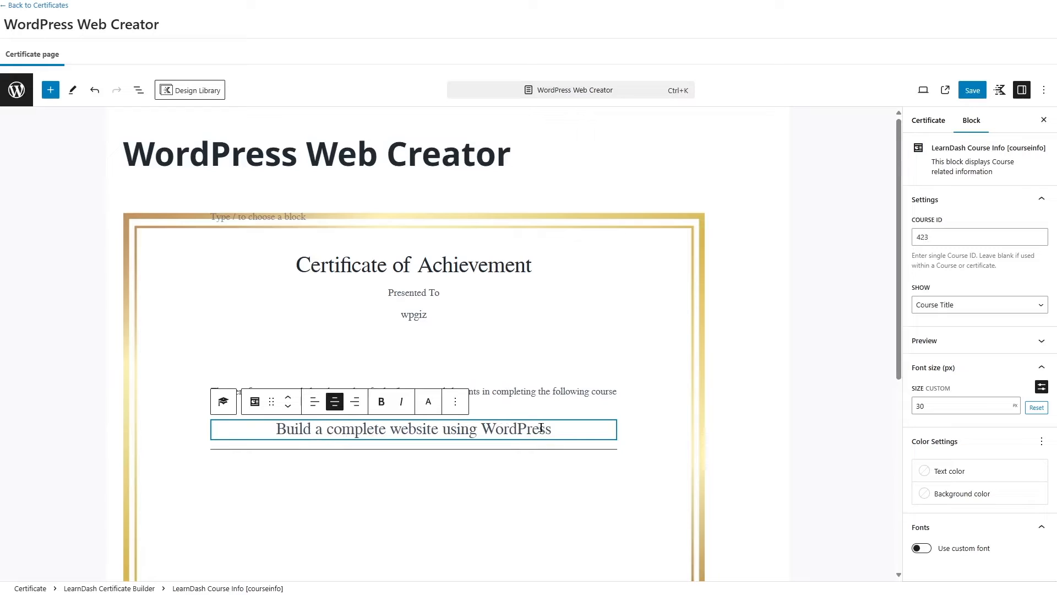
Review the certificate layout from the heading to the bottom border, and save the WordPress Web Creator certificate
scroll(544, 425, down, 2)
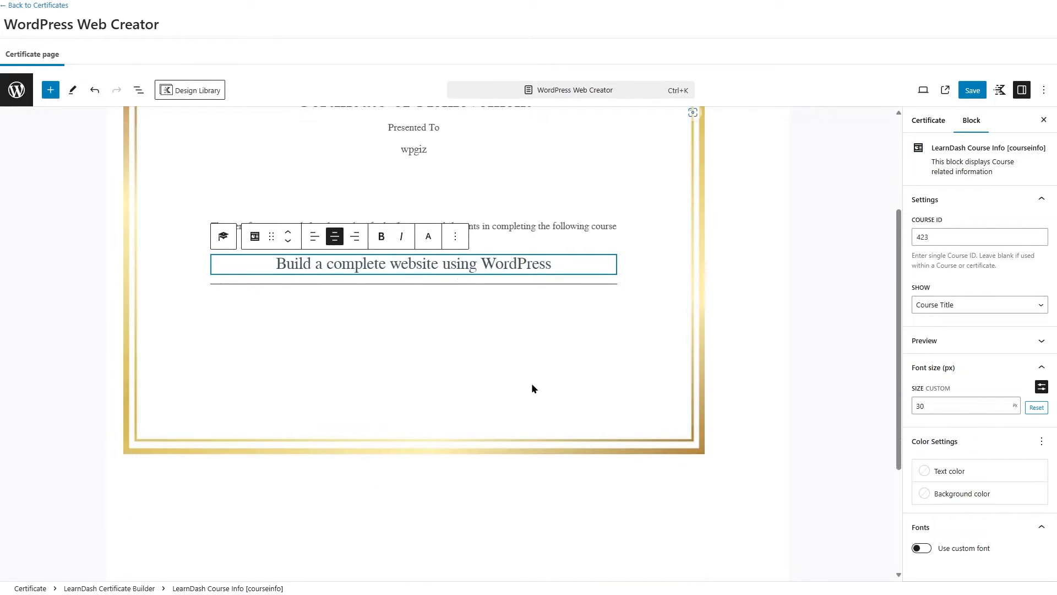
click(531, 382)
scroll(531, 382, up, 3)
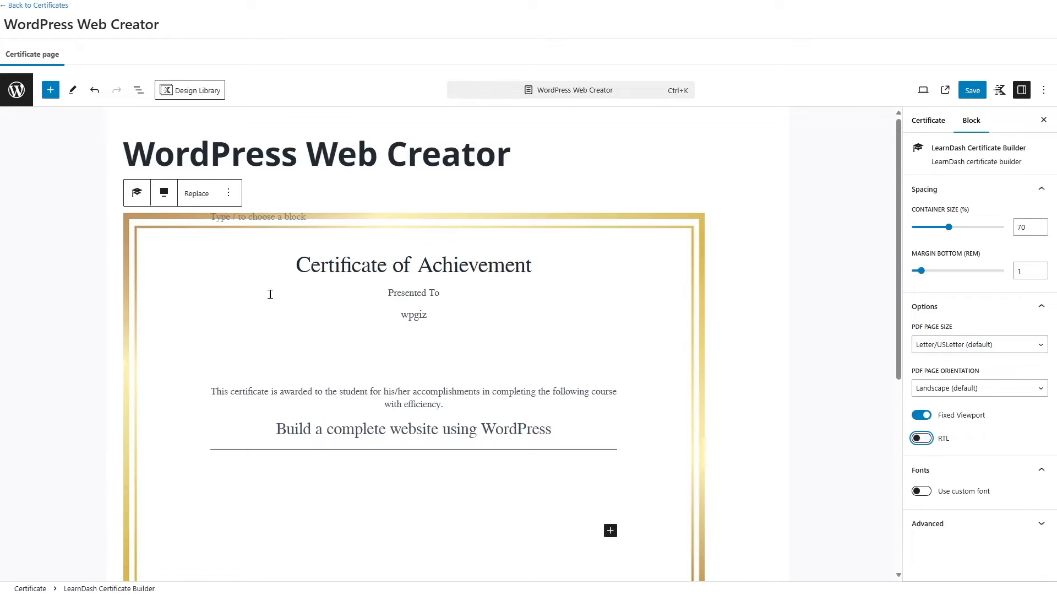
scroll(422, 287, down, 1)
scroll(421, 287, down, 4)
scroll(419, 304, up, 4)
mouse_move(419, 304)
click(972, 90)
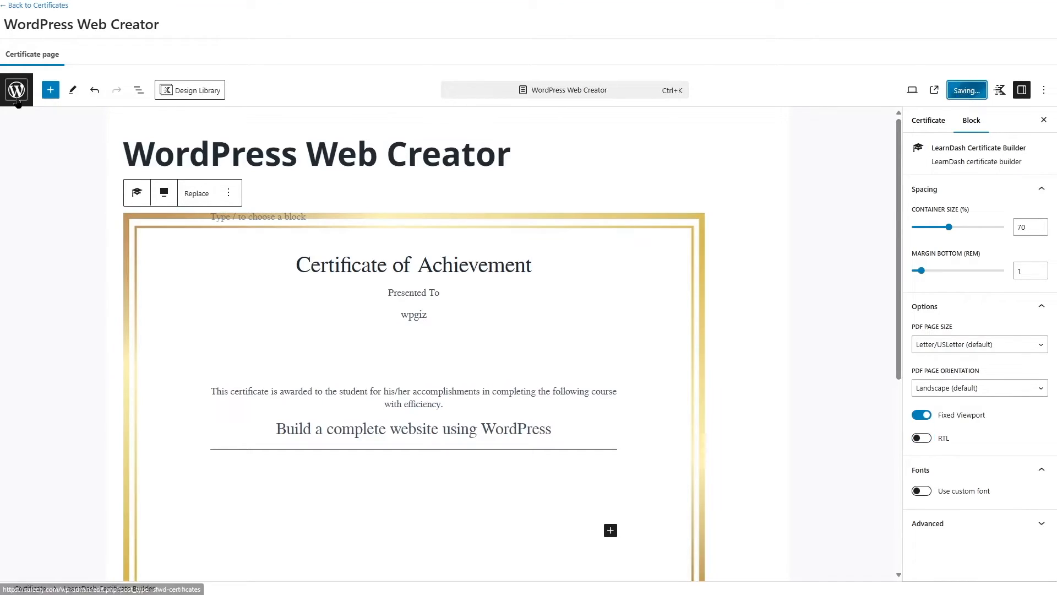
In the settings of the course "Build a complete website using WordPress", assign the WordPress Web Creator certificate and save the draft
click(28, 7)
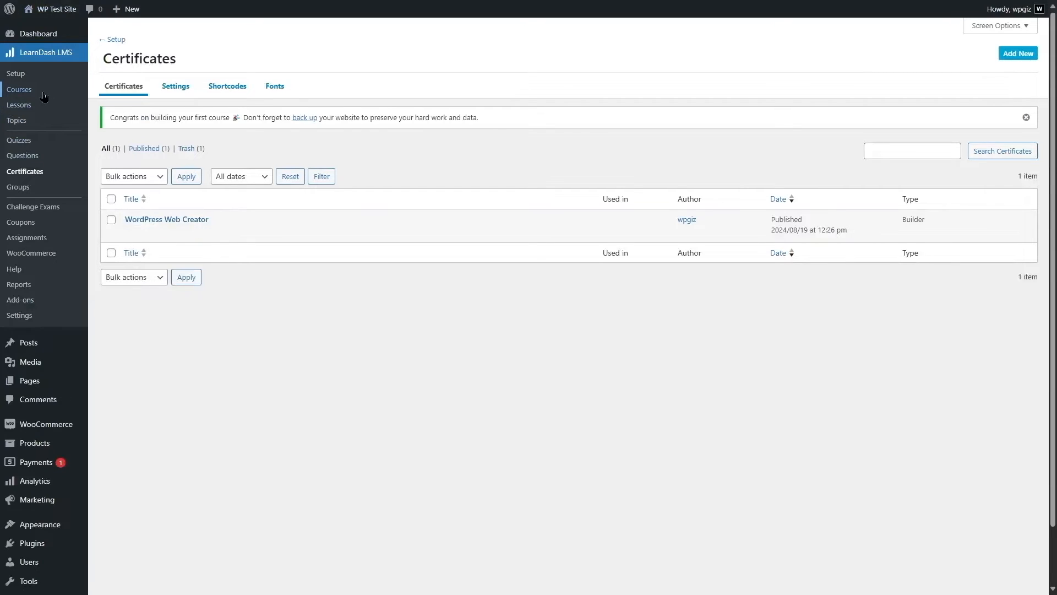
click(43, 94)
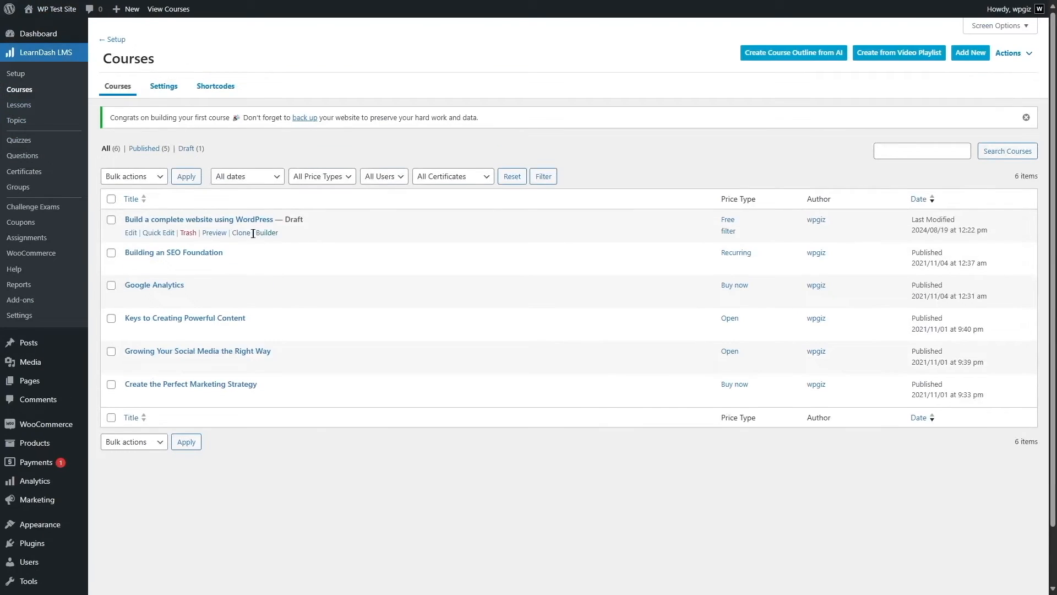
click(132, 232)
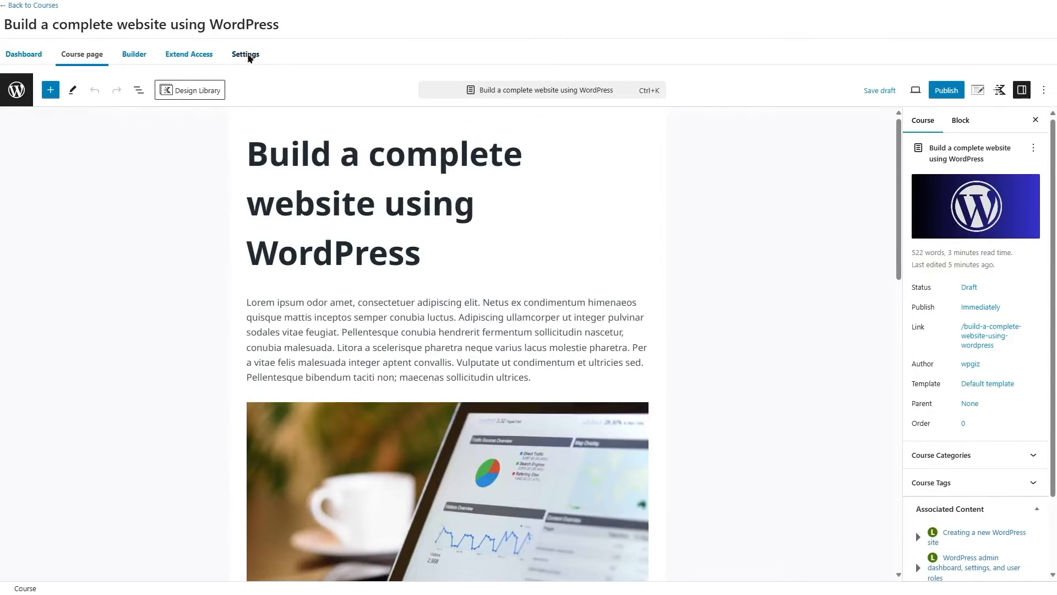
click(240, 57)
scroll(461, 213, down, 4)
scroll(461, 213, down, 2)
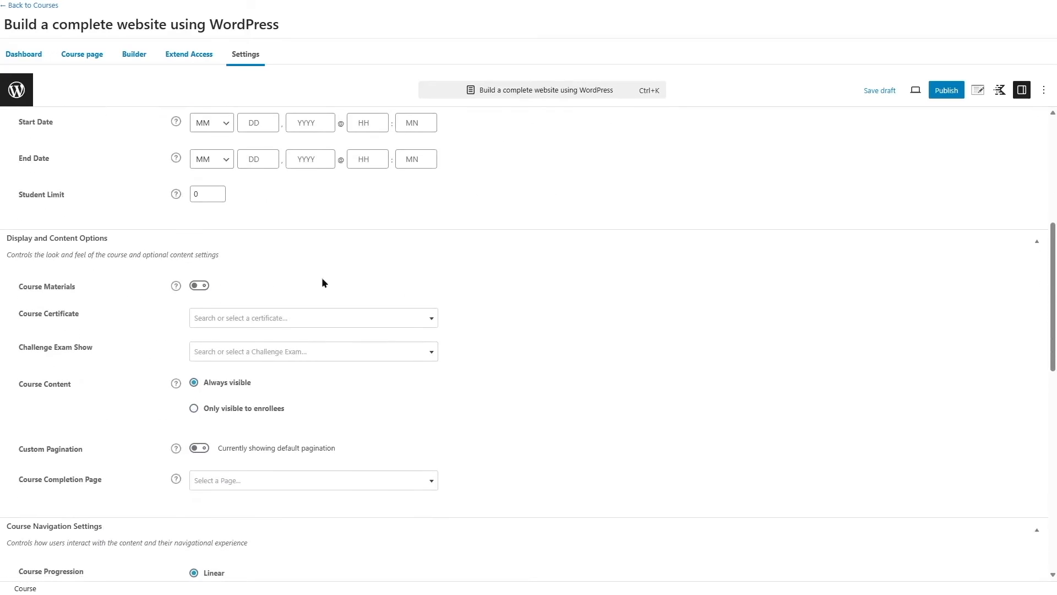
click(229, 318)
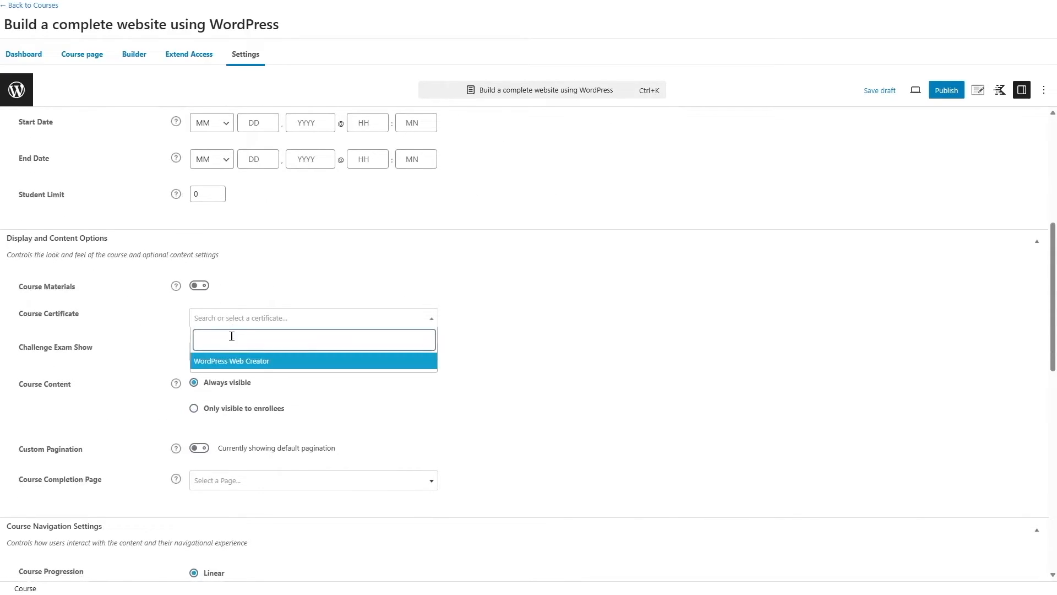
click(236, 361)
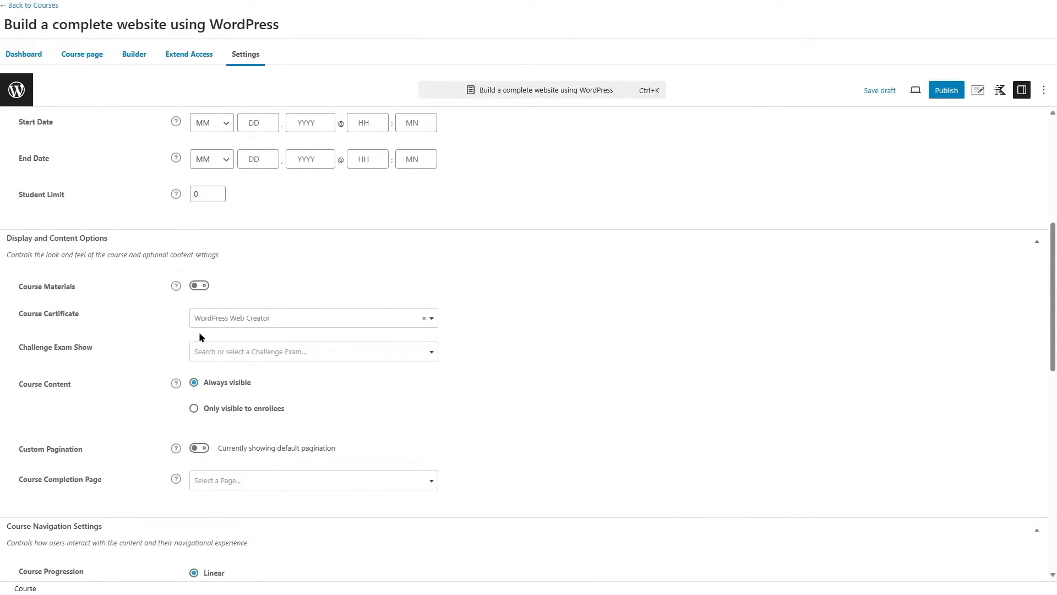
click(880, 90)
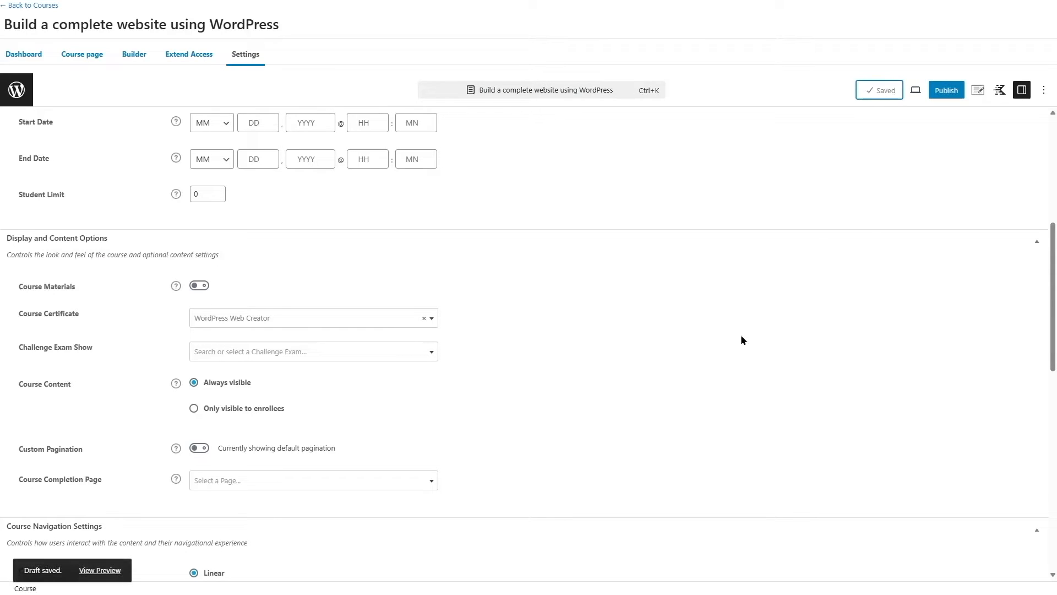
Review the course's page content, its builder structure and the access modes in its settings
click(80, 55)
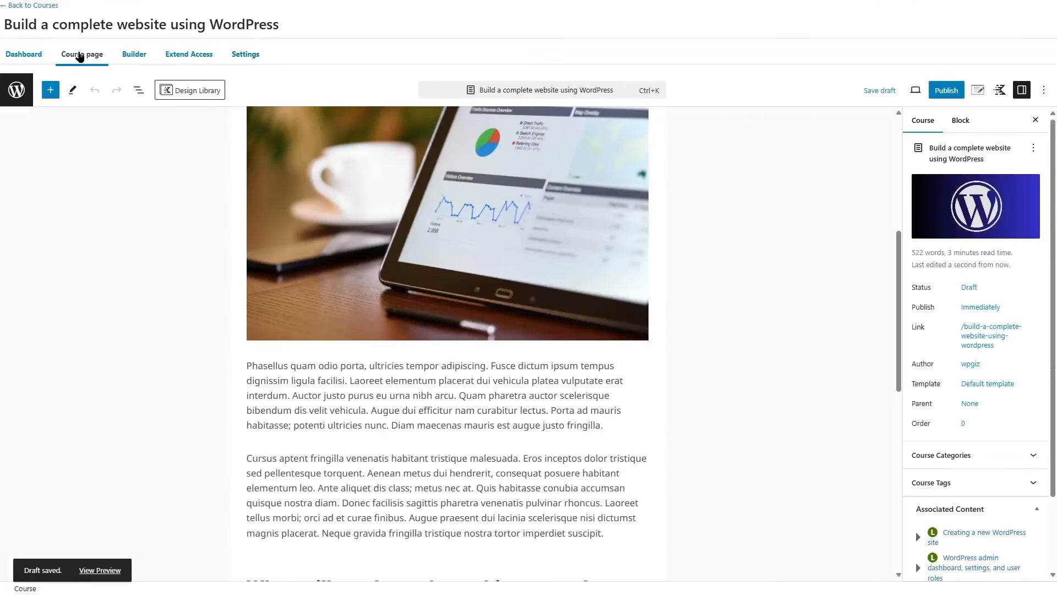
scroll(333, 241, down, 1)
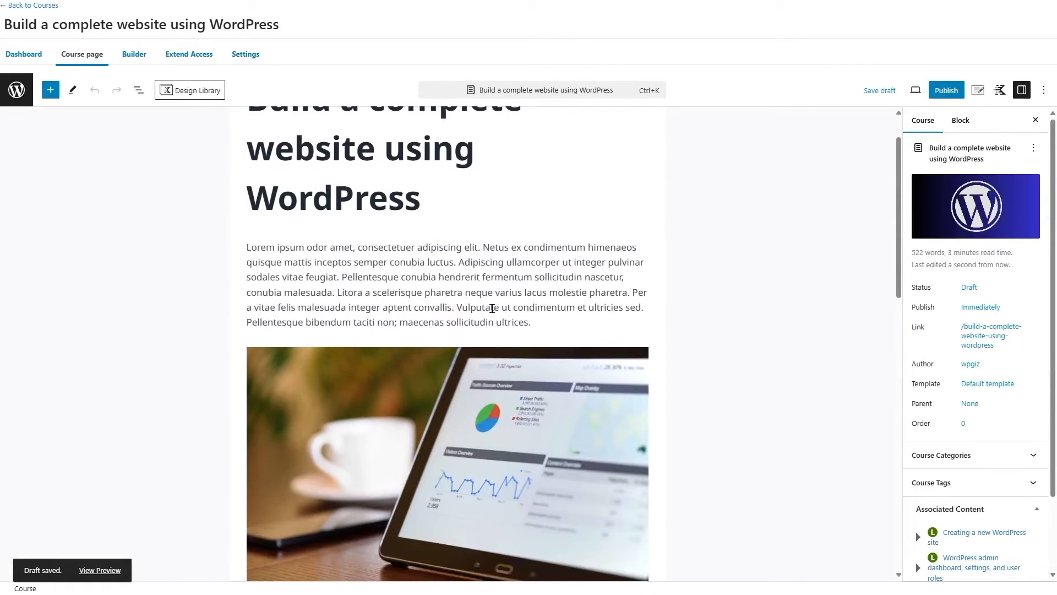
click(145, 57)
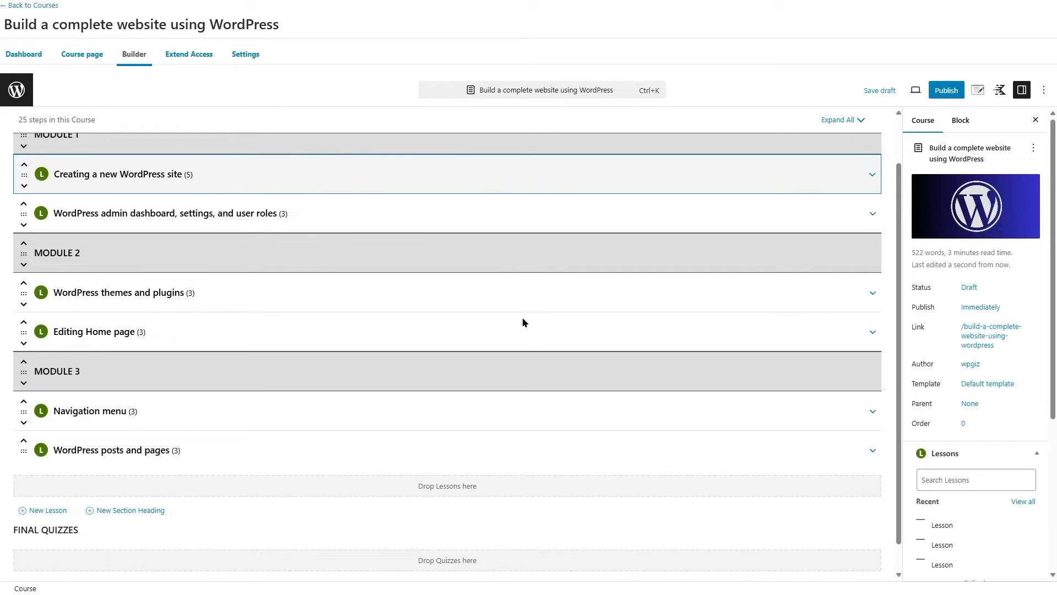
click(243, 54)
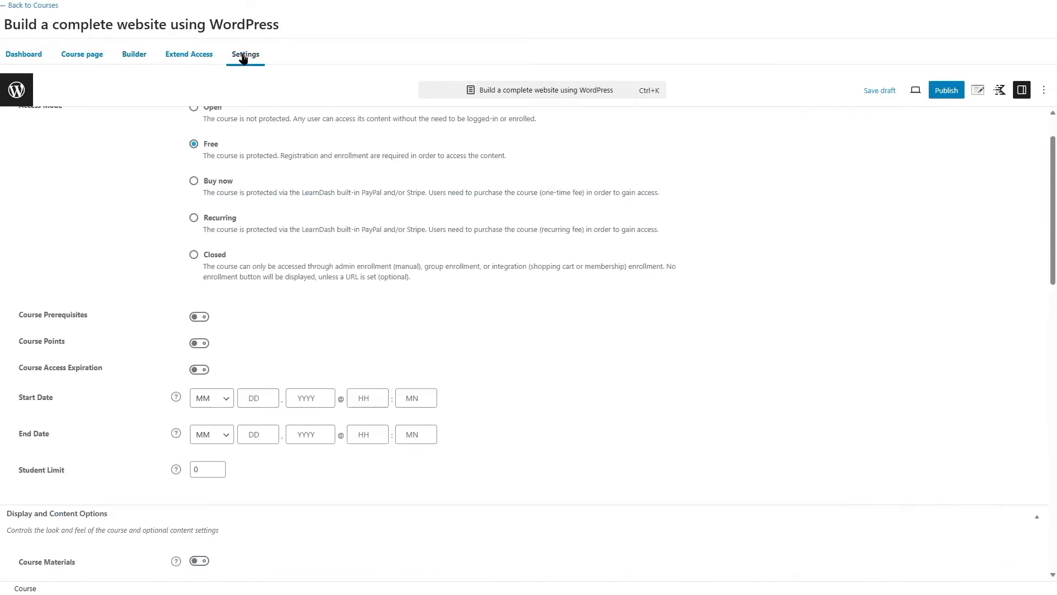
scroll(384, 290, up, 1)
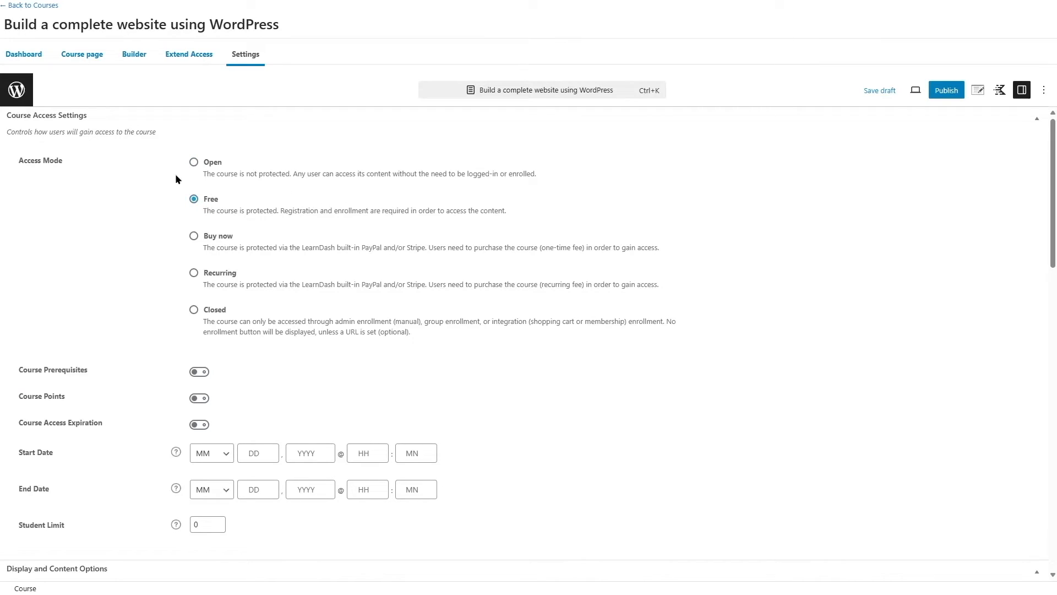
Try the Buy now access mode with a course price of 25 and read the Course Enrollment URL help
click(194, 236)
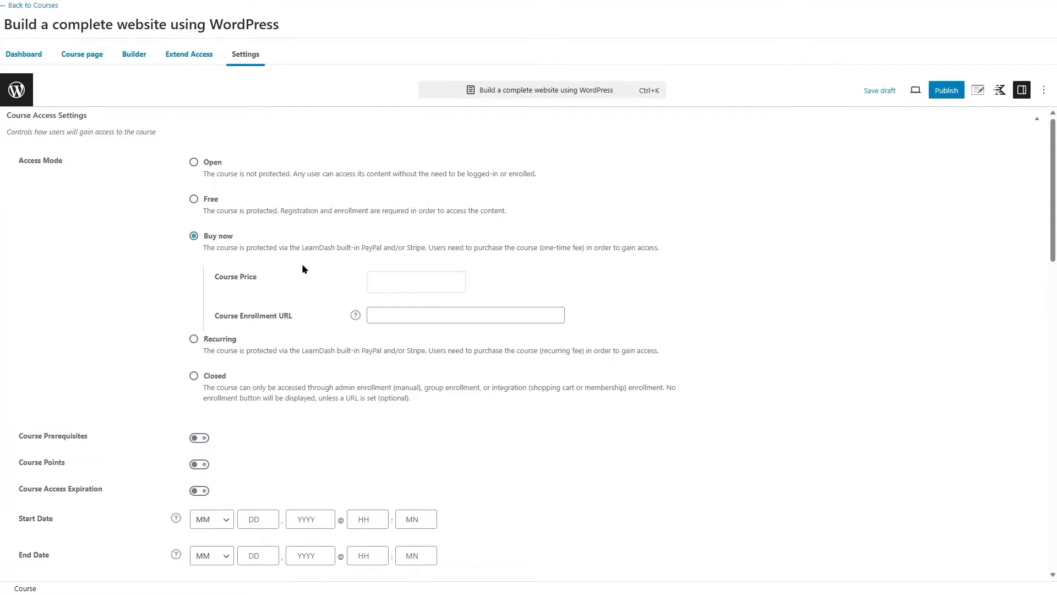
click(410, 281)
text(25)
click(616, 275)
click(355, 315)
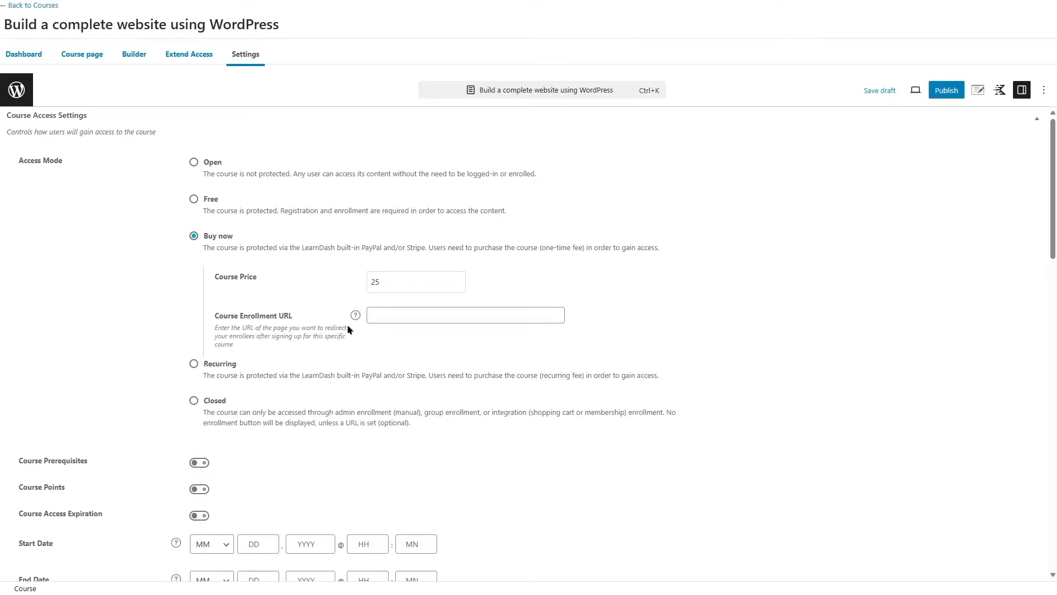
click(356, 316)
click(357, 317)
click(355, 313)
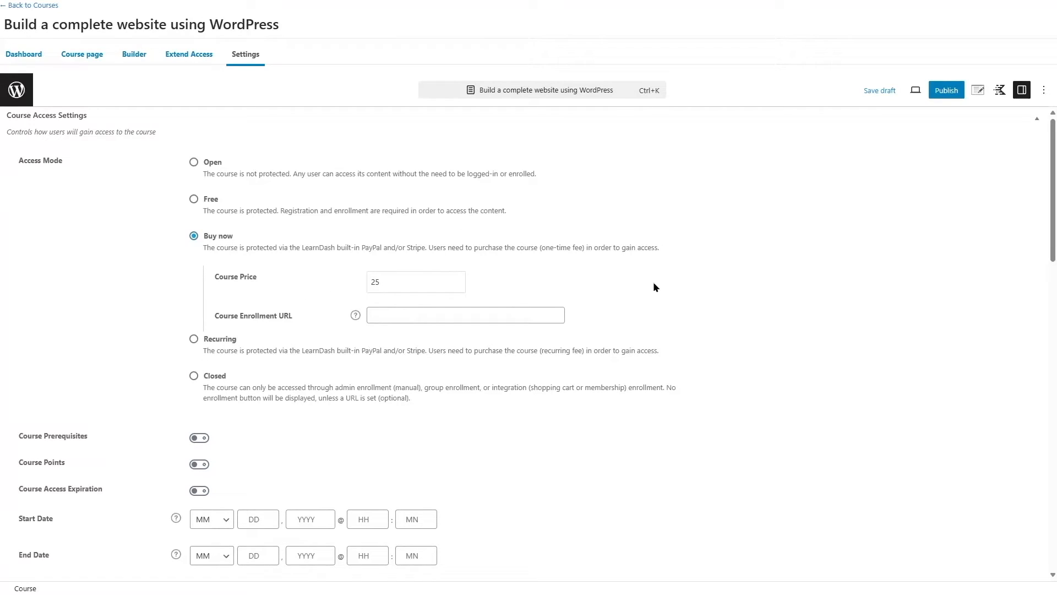
double_click(392, 283)
click(567, 257)
Try the Recurring access mode with a course price of 9 and a billing cycle of 2 months
click(194, 339)
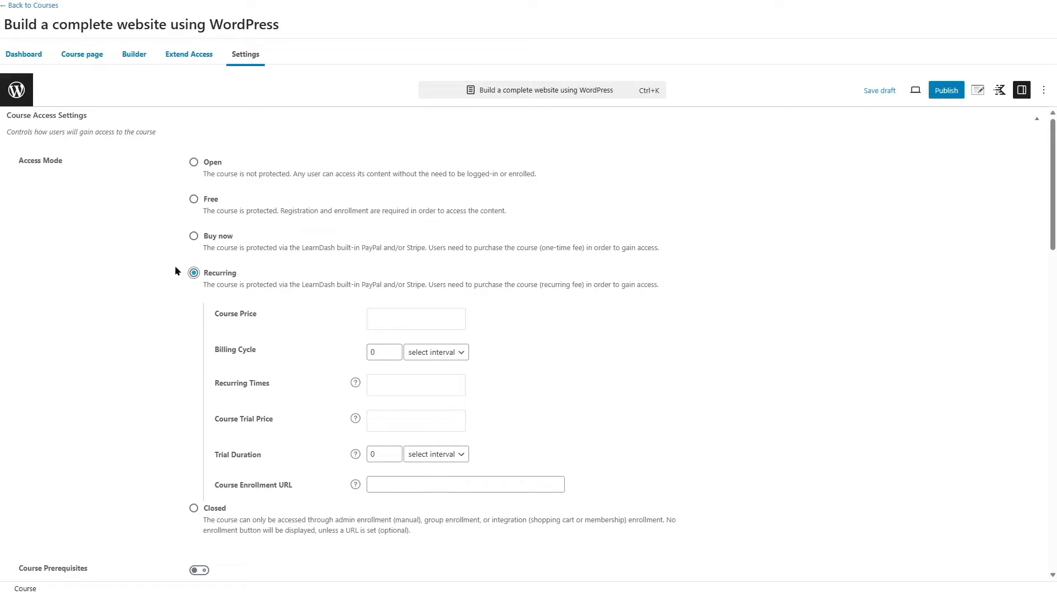
click(409, 311)
text(9)
click(435, 353)
click(435, 400)
click(386, 357)
key(BackSpace)
text(2)
click(554, 334)
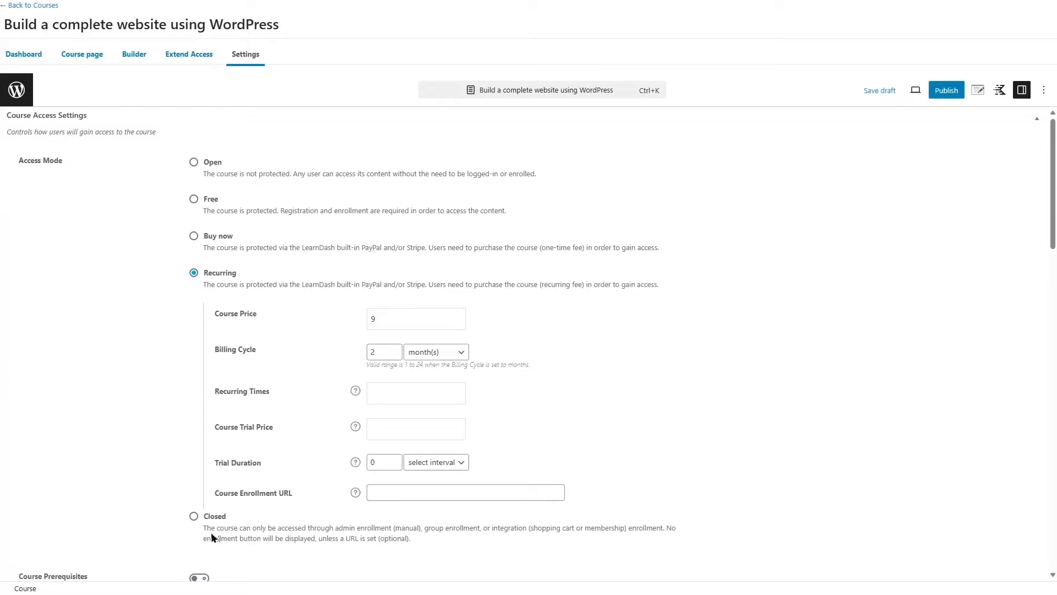
Try the Closed access mode and set the course's access mode back to Free
click(194, 517)
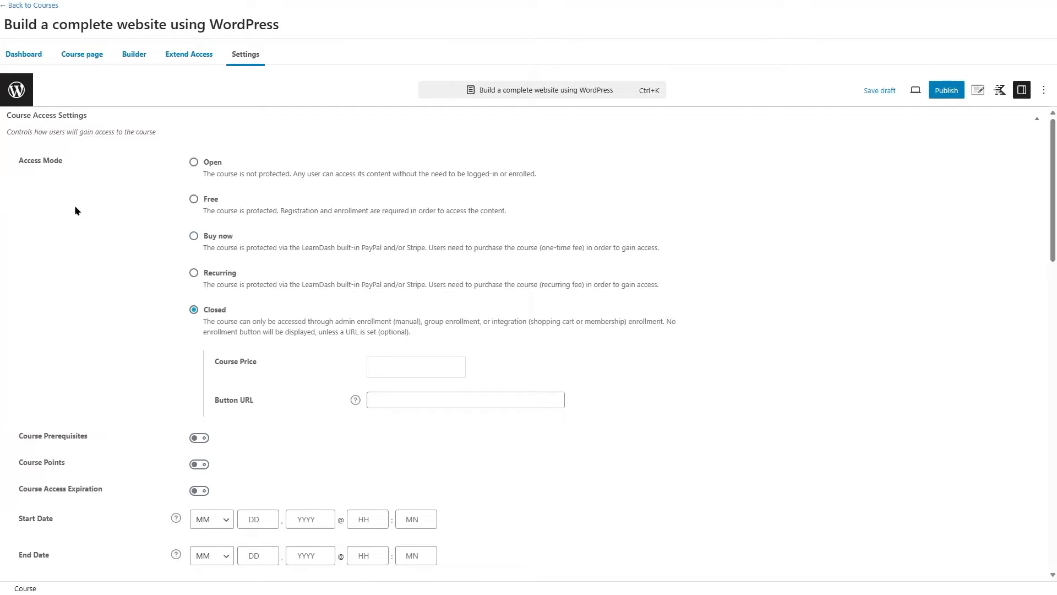
click(201, 201)
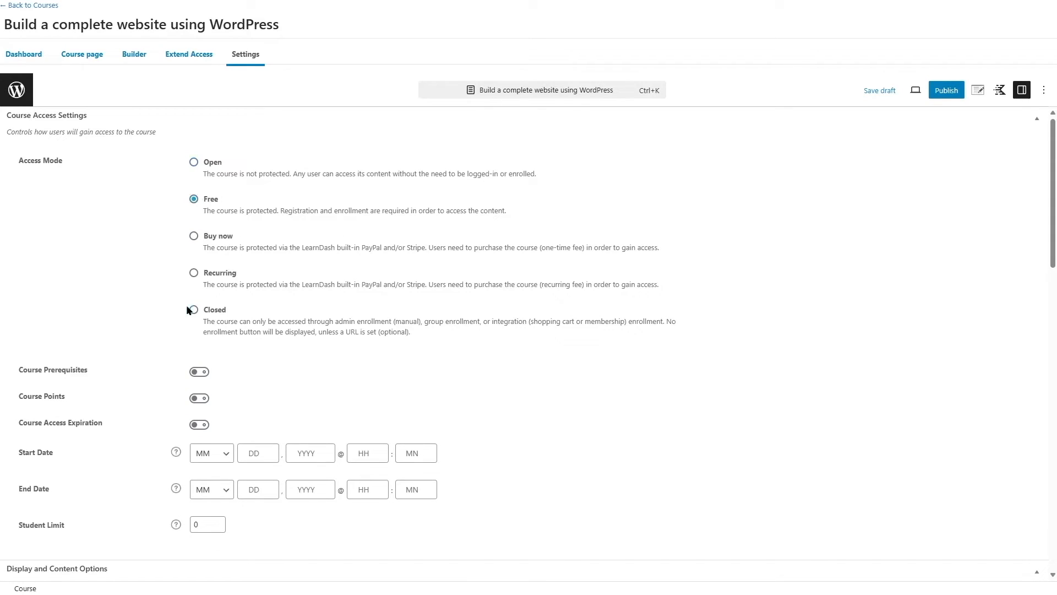
Enable Course Prerequisites to view its compare modes and course selection, and disable it again
click(200, 373)
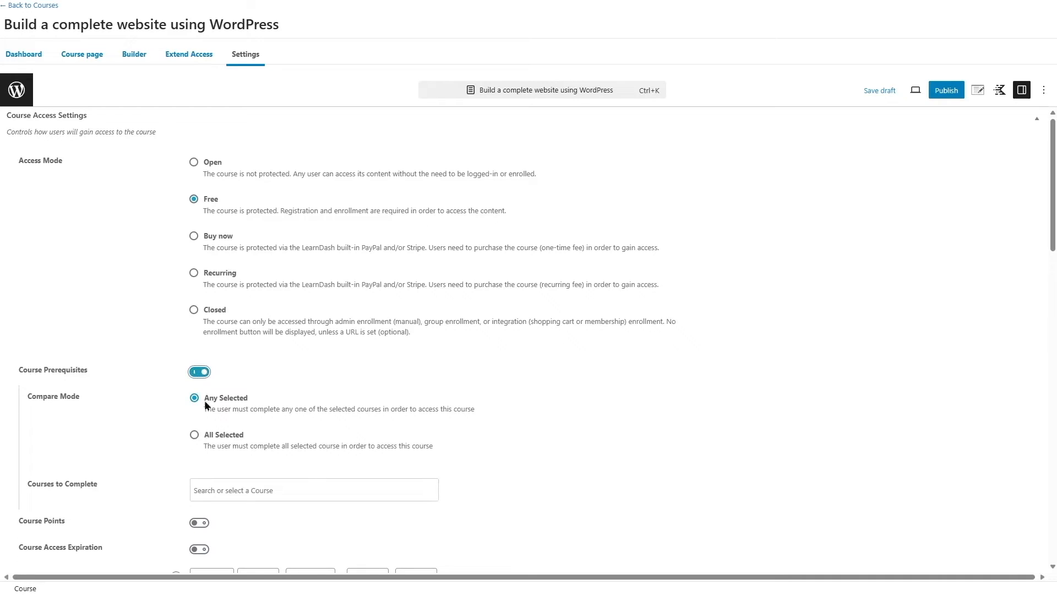
click(219, 498)
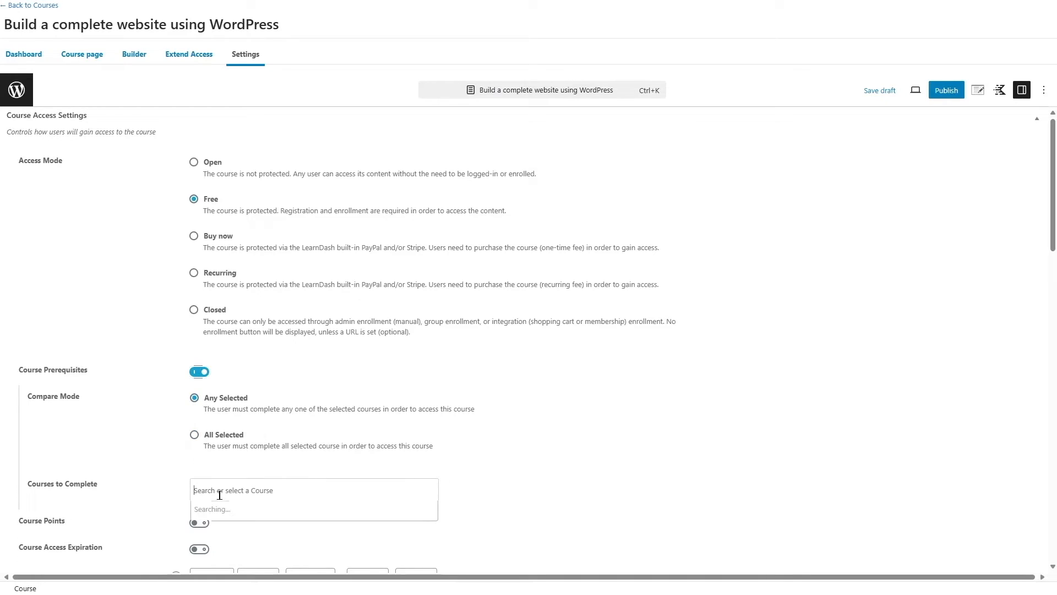
click(124, 435)
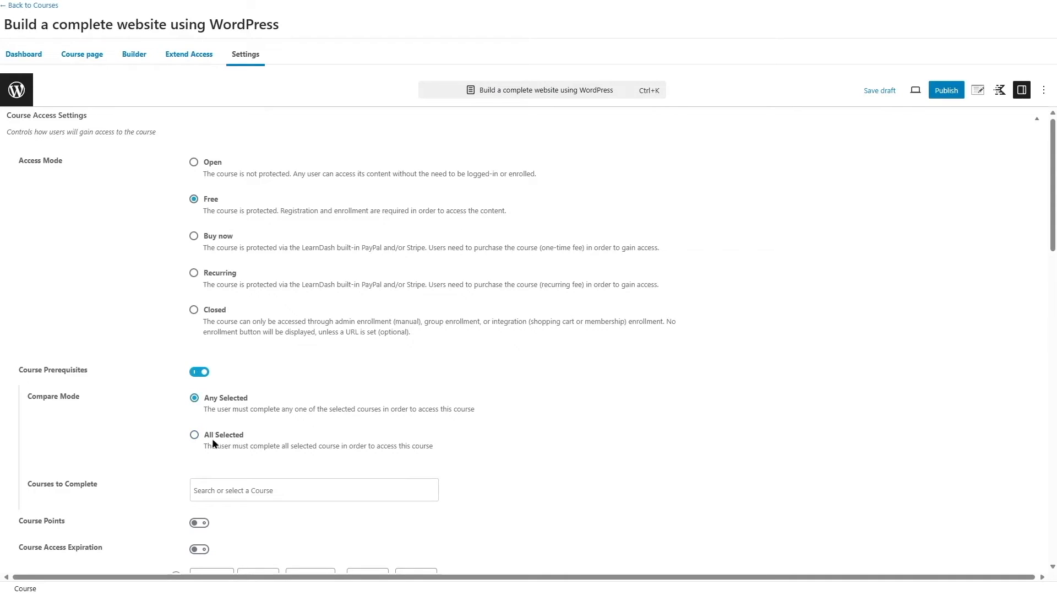
click(199, 372)
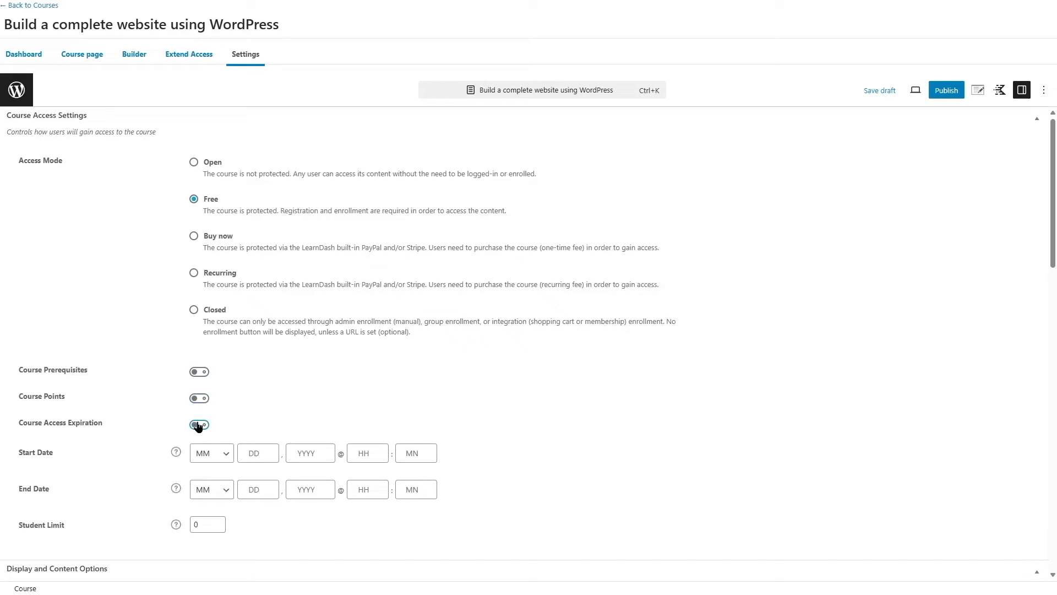
Examine the start date, end date and Student Limit settings of the course
scroll(199, 427, down, 2)
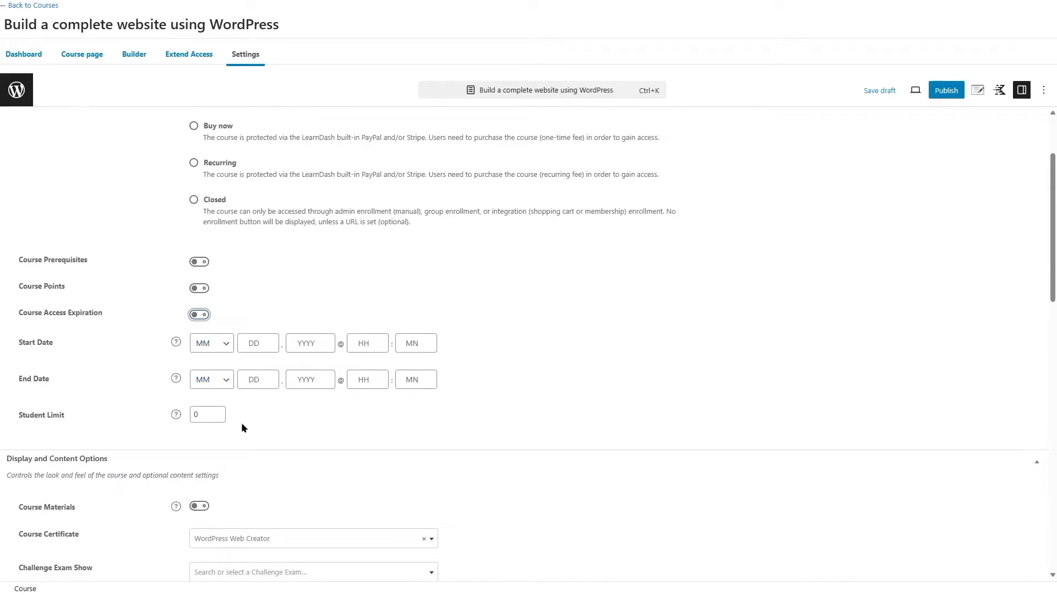
double_click(196, 412)
click(203, 415)
double_click(195, 413)
click(195, 413)
Enable Course Materials to look at its content editor, and disable it again
scroll(393, 339, down, 3)
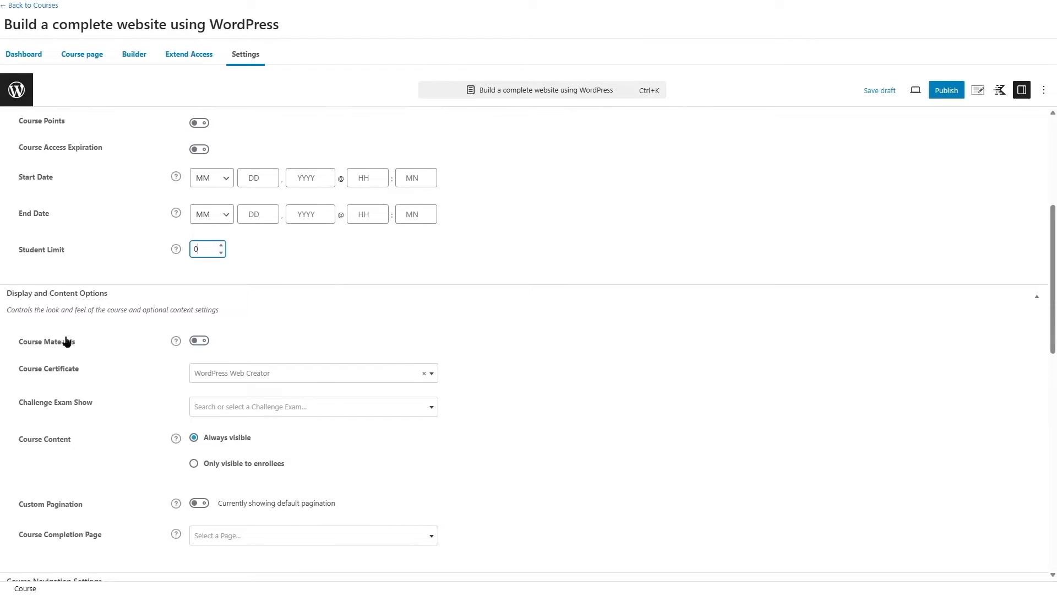
click(200, 342)
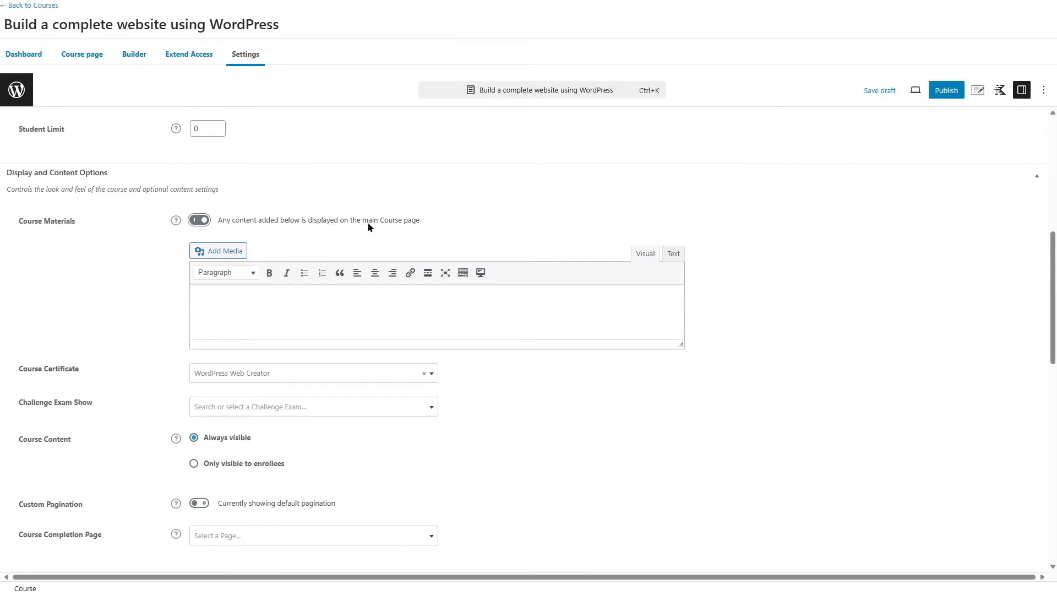
click(247, 307)
click(280, 313)
click(200, 220)
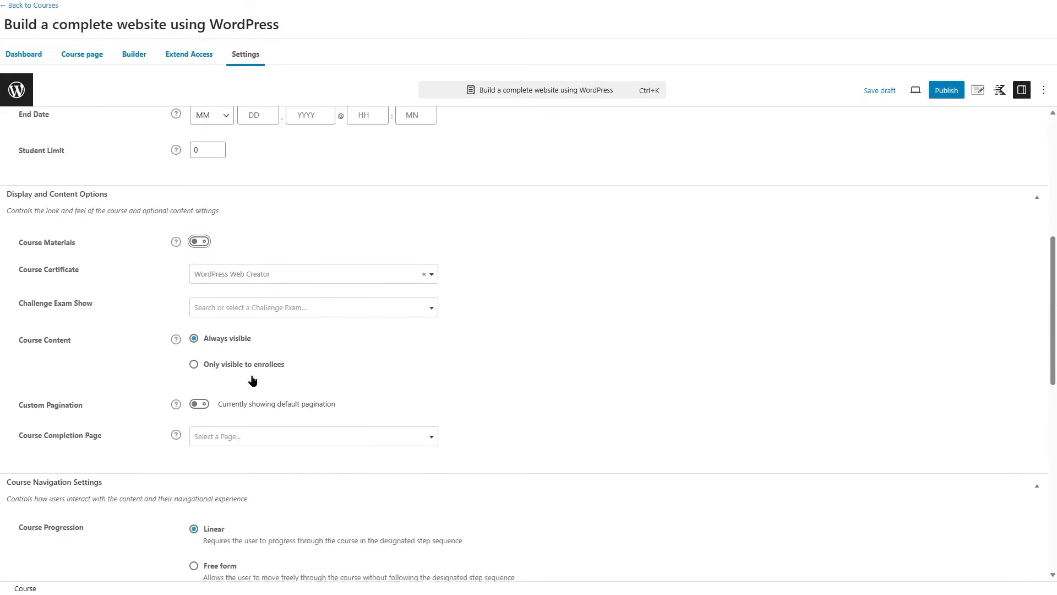
Check the Challenge Exam Show choices, and switch Custom Pagination on and back off to view its per-page options
click(238, 300)
click(244, 302)
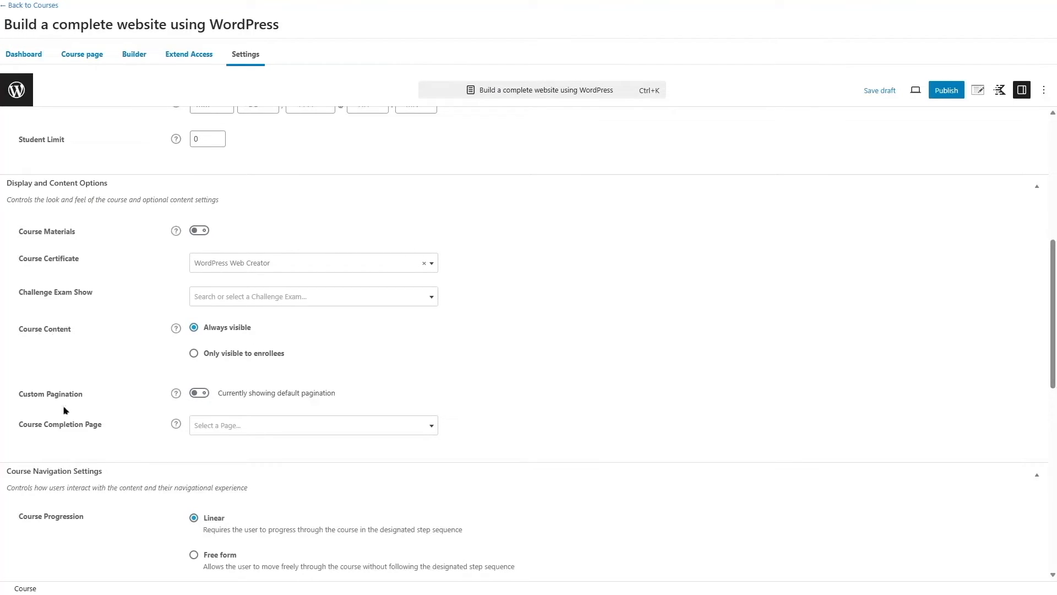
click(198, 394)
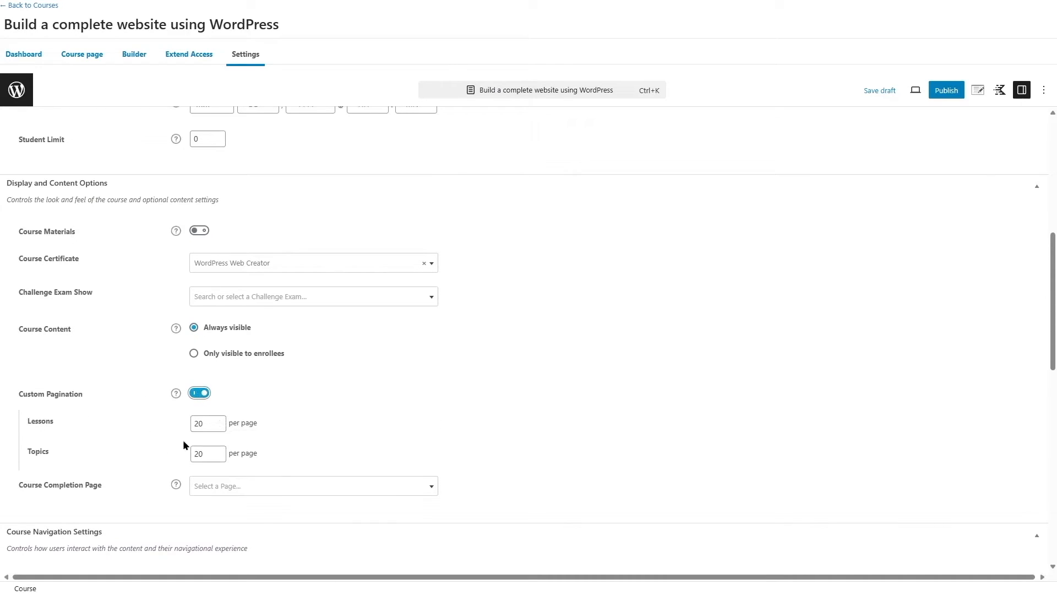
click(195, 393)
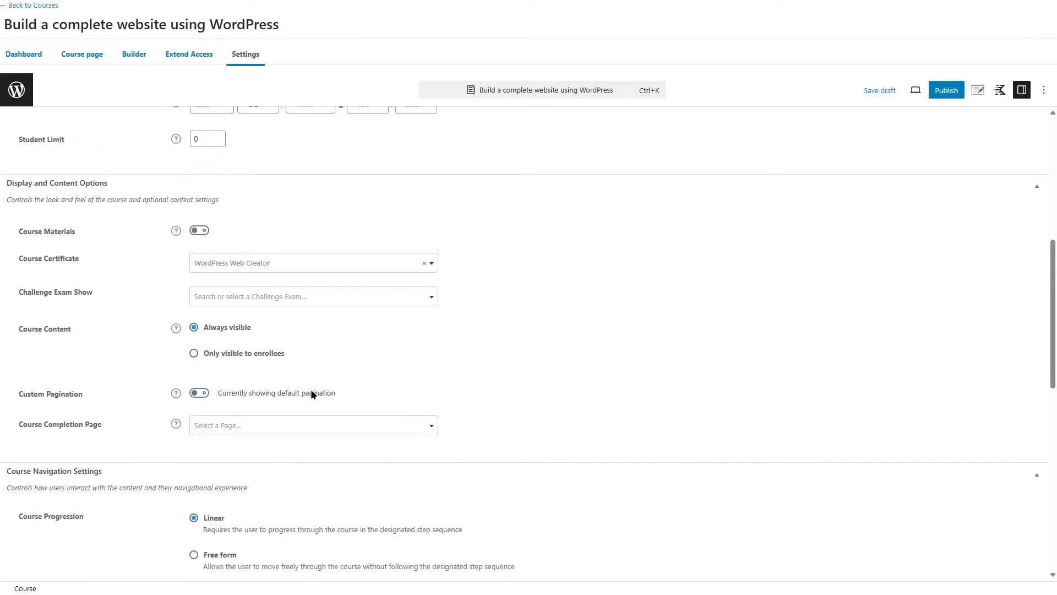
View the pages available as the Course Completion Page without choosing one
scroll(94, 349, down, 1)
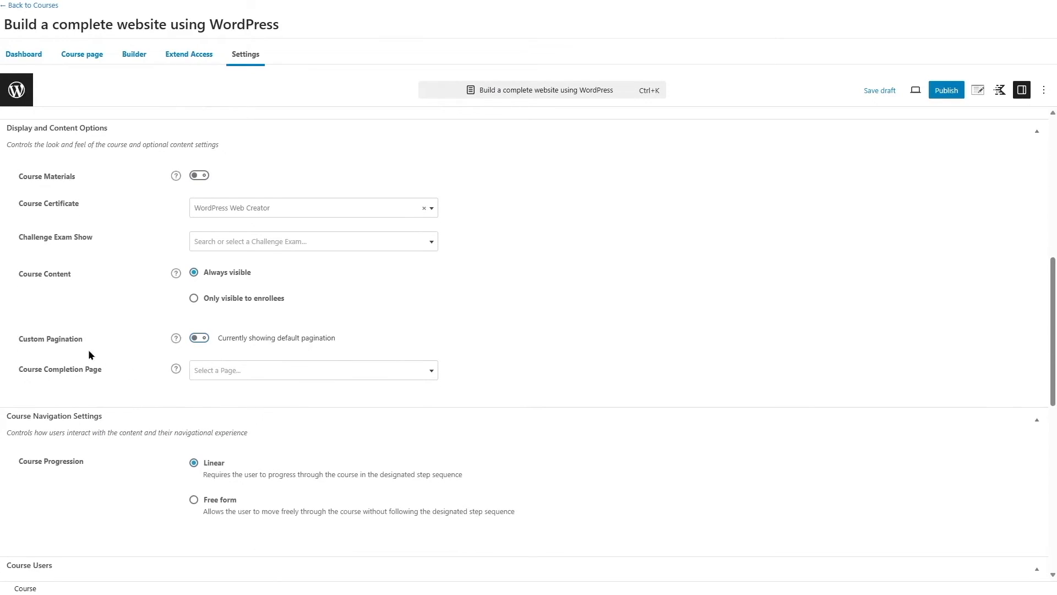
click(257, 374)
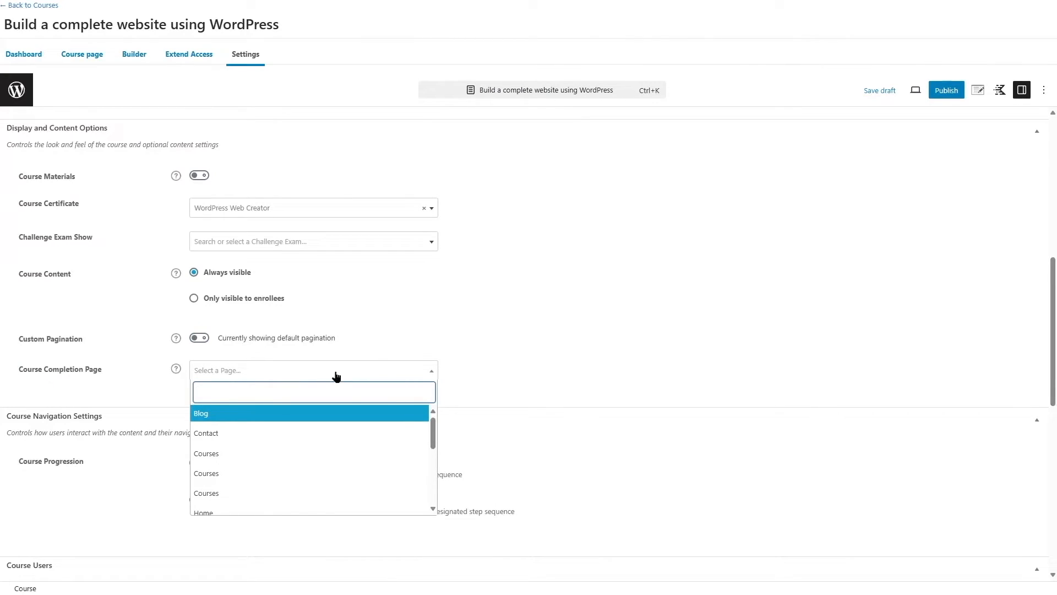
click(353, 372)
scroll(460, 368, down, 5)
scroll(395, 372, up, 4)
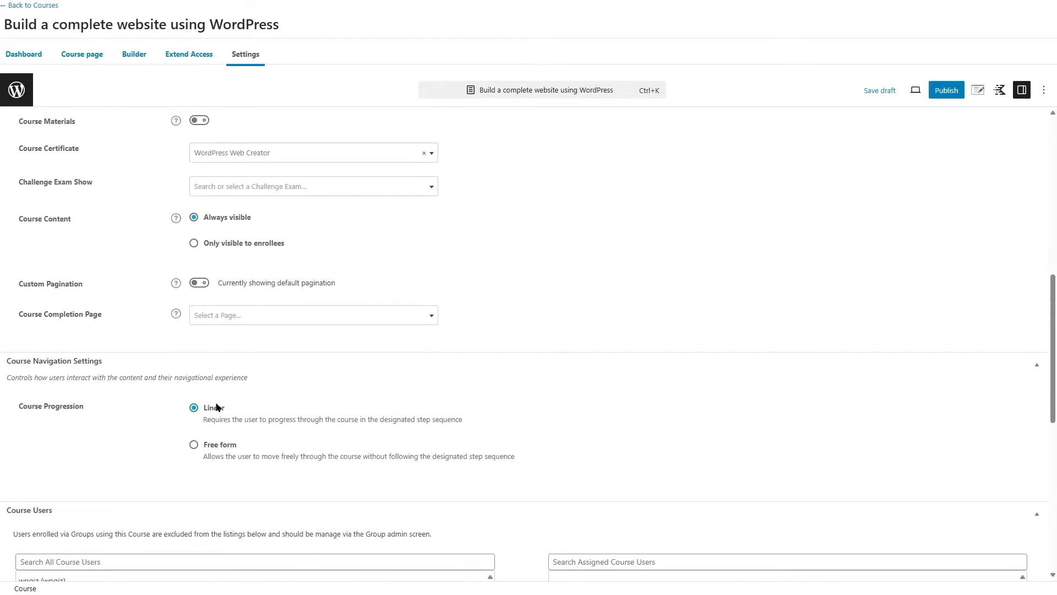
Try the Free form course progression, set it back to Linear, and look over the Course Users and Course Grid settings
scroll(219, 407, down, 1)
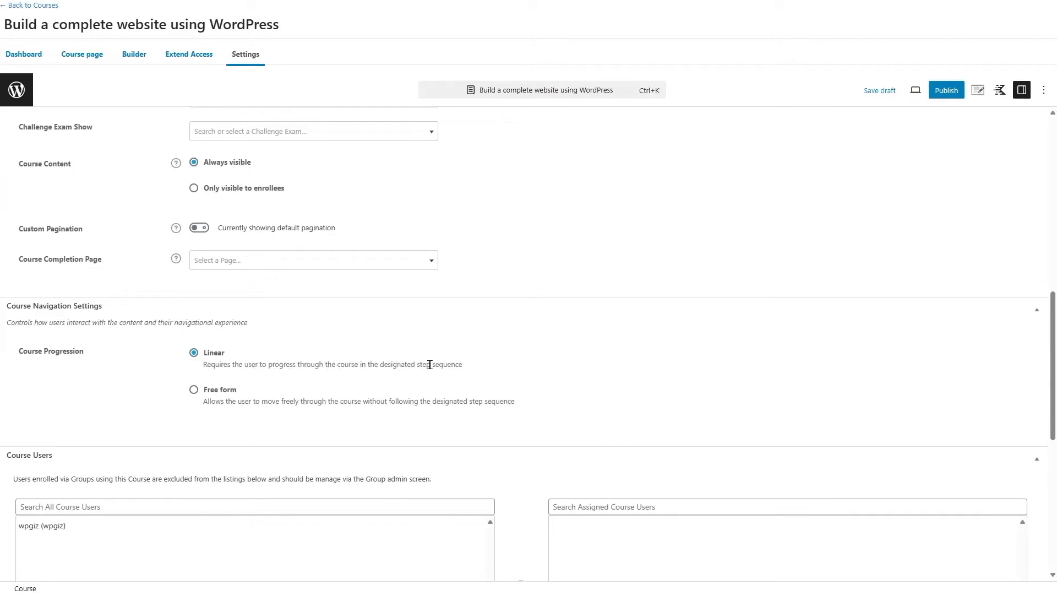
click(211, 392)
click(220, 357)
scroll(259, 385, down, 4)
scroll(266, 390, down, 3)
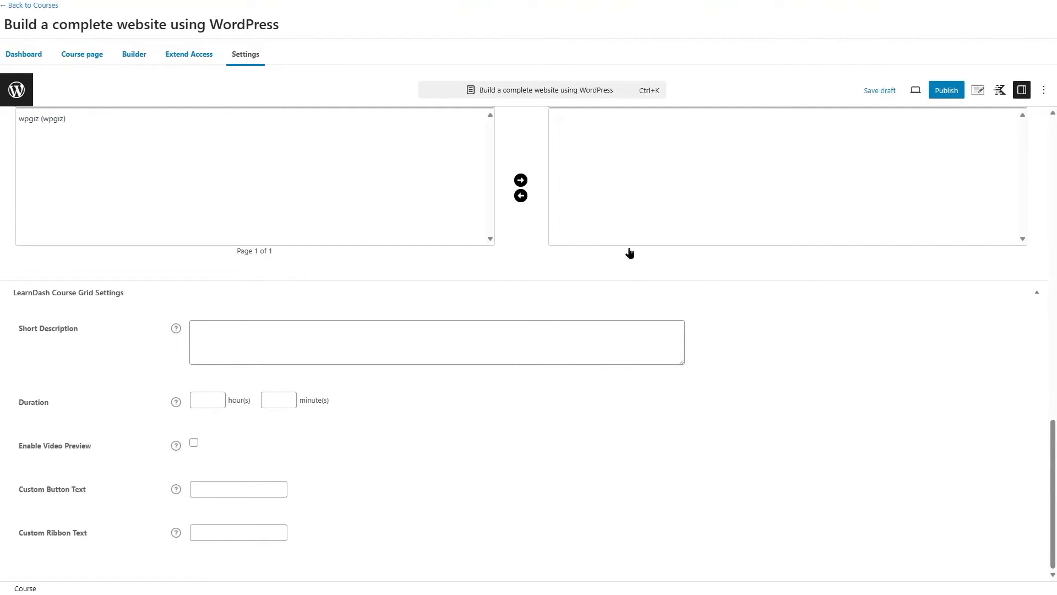
Try the Buy now access mode to view its price field, and set the course's access mode back to Free
drag(1053, 454, 1054, 155)
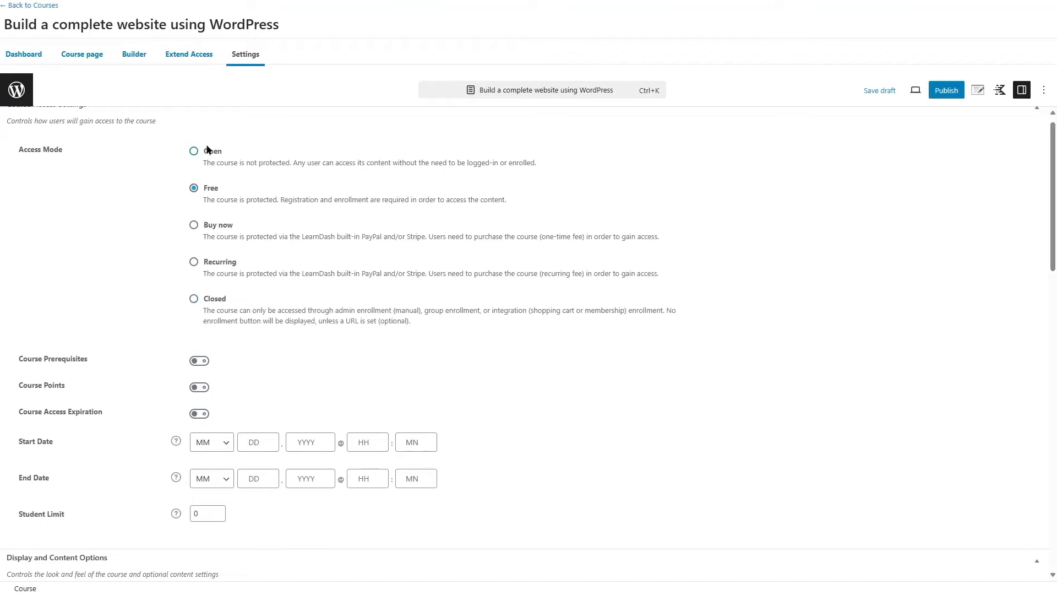
click(202, 227)
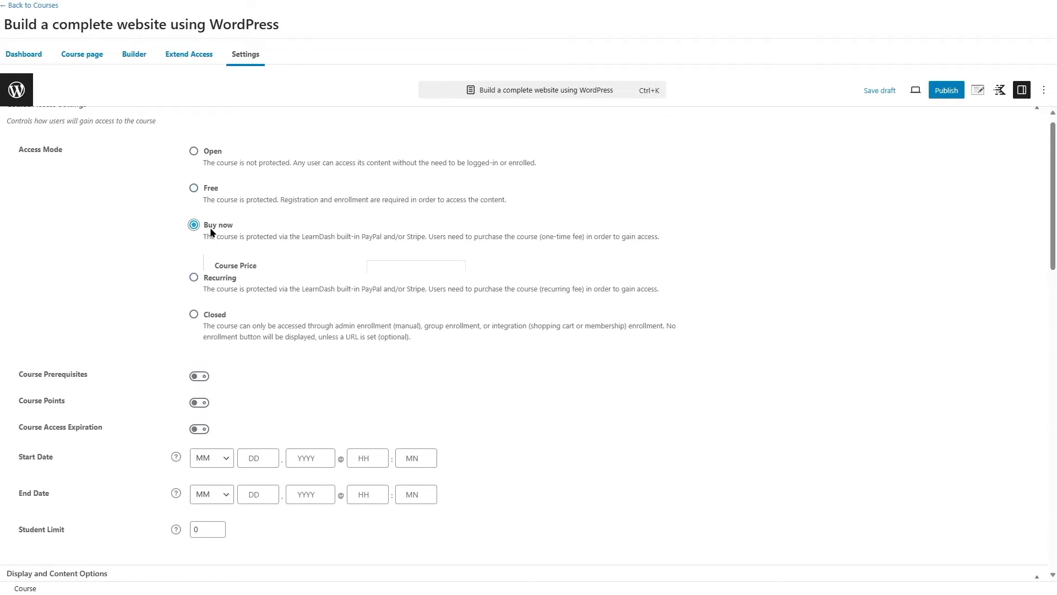
click(212, 190)
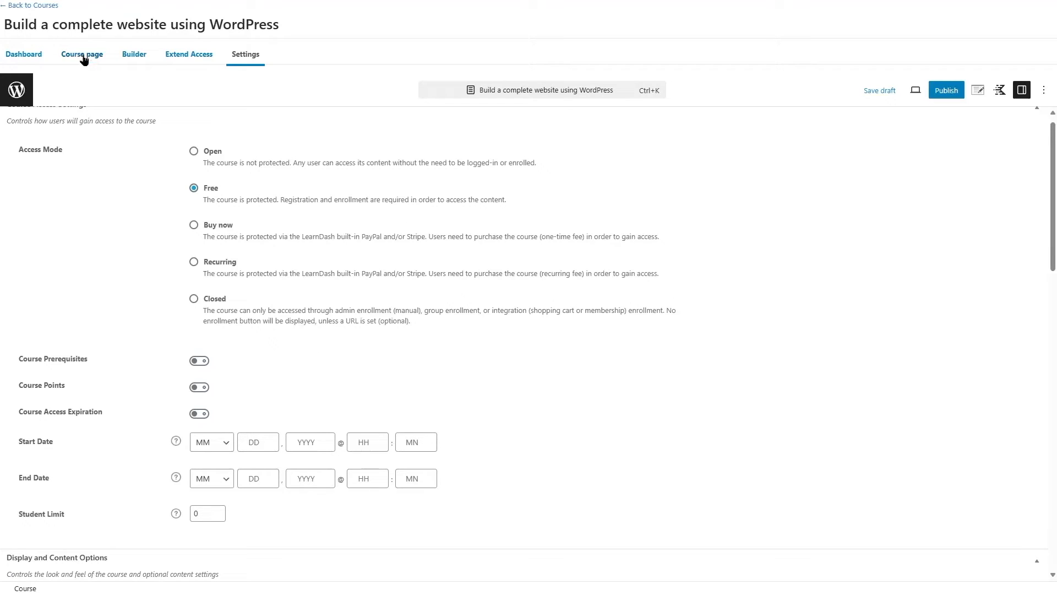
Return from the course editor to the course list and open the LearnDash payment settings
click(34, 6)
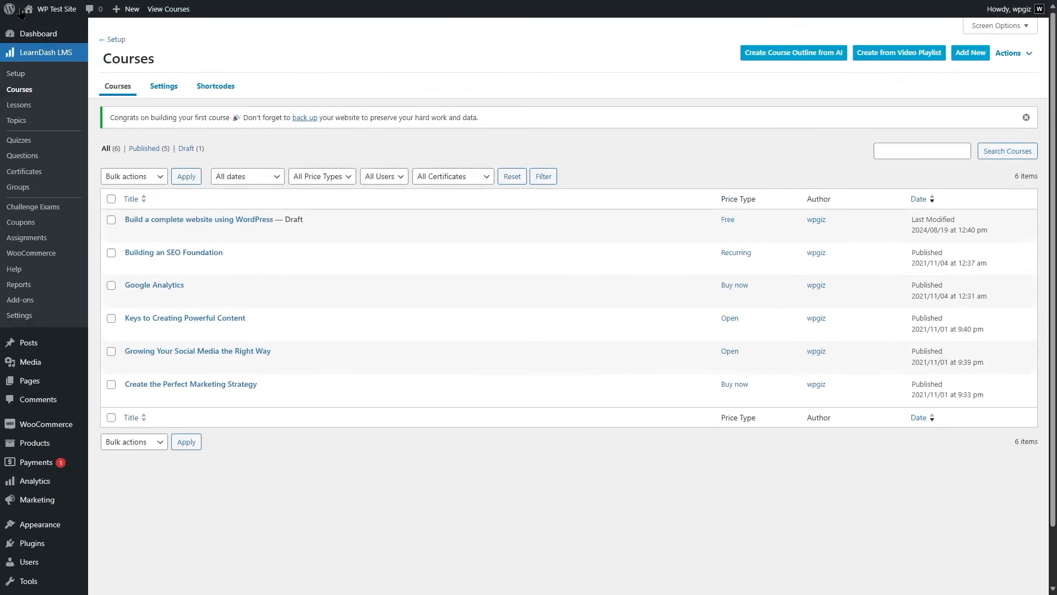
scroll(34, 110, down, 2)
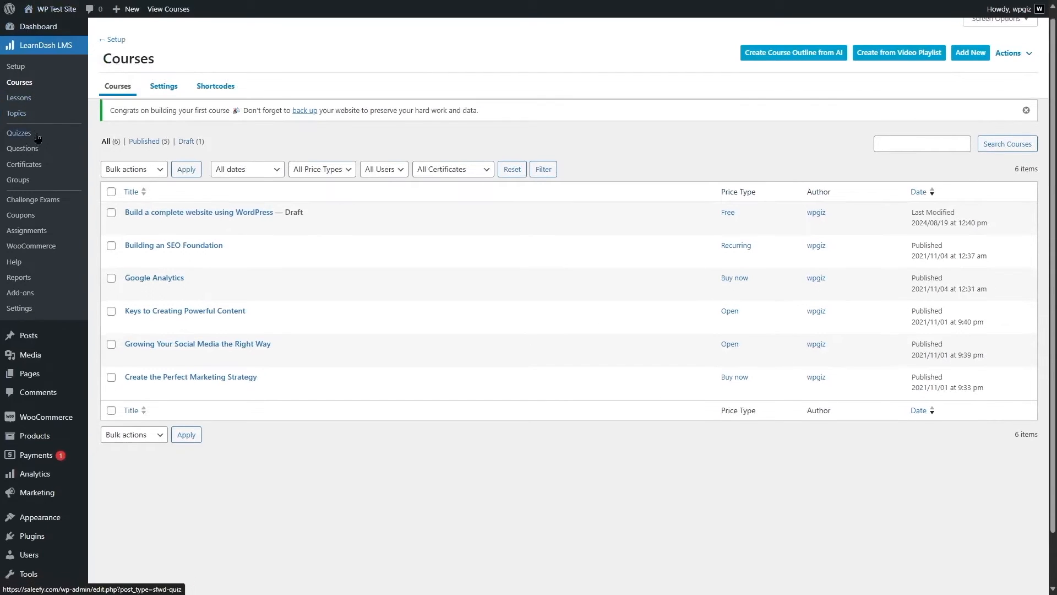
mouse_move(72, 370)
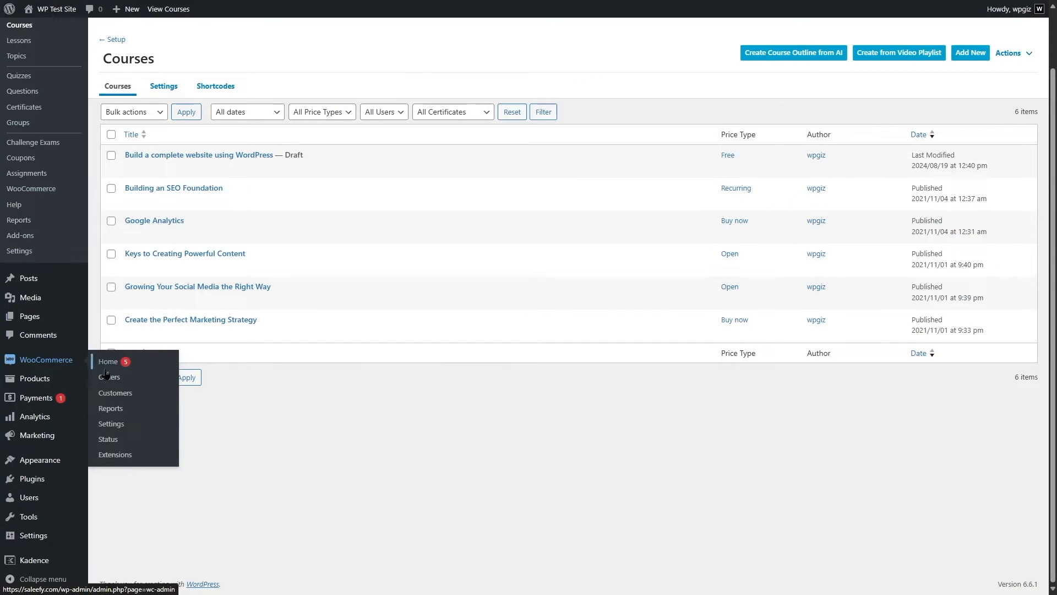
scroll(128, 474, up, 2)
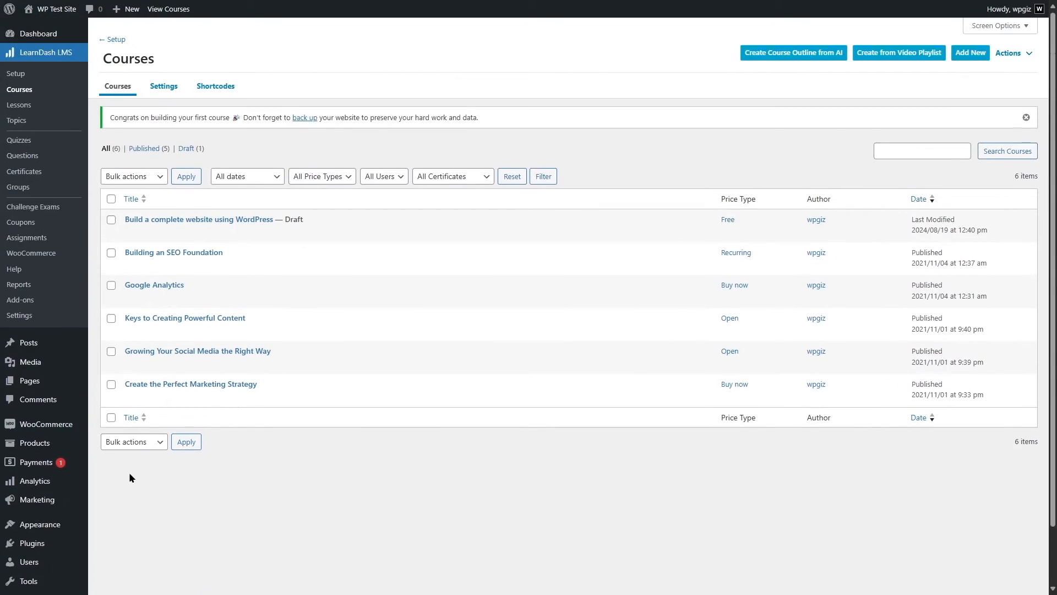
click(21, 316)
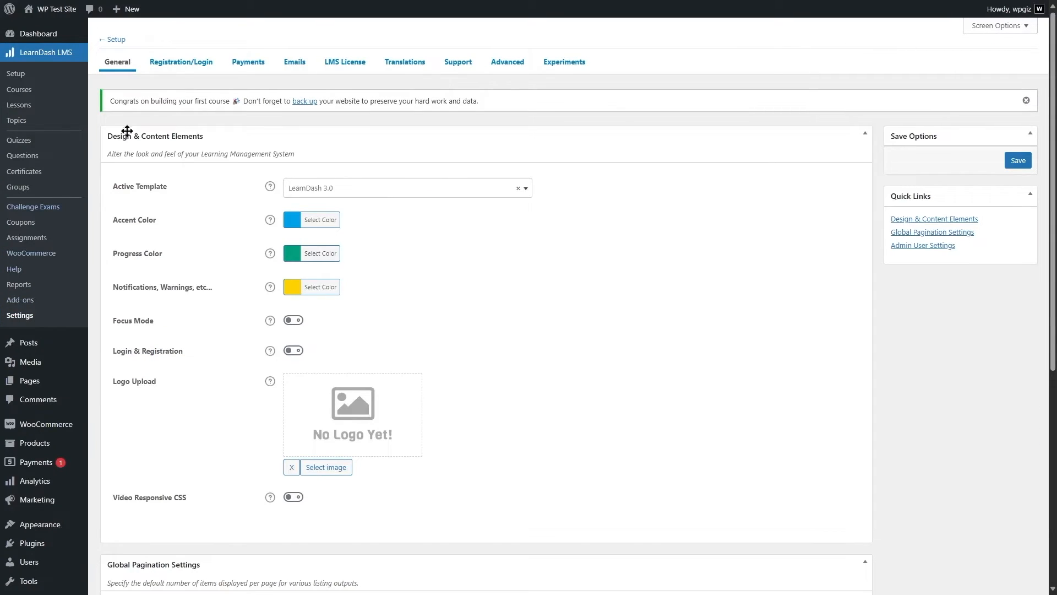
click(253, 67)
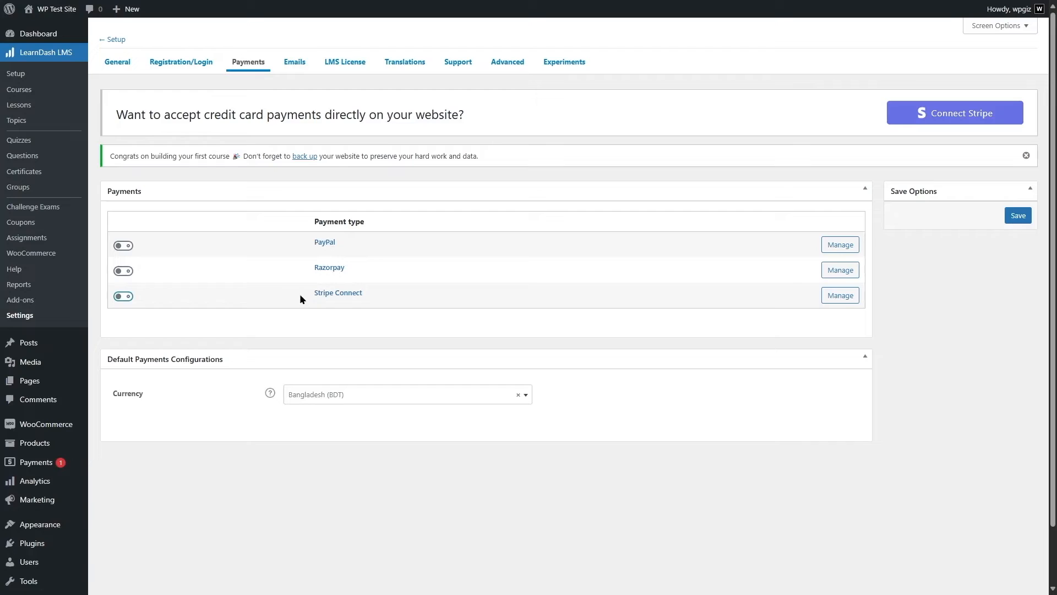
Enable PayPal with United States Of America ($) as the default currency, and save the payment settings
click(123, 246)
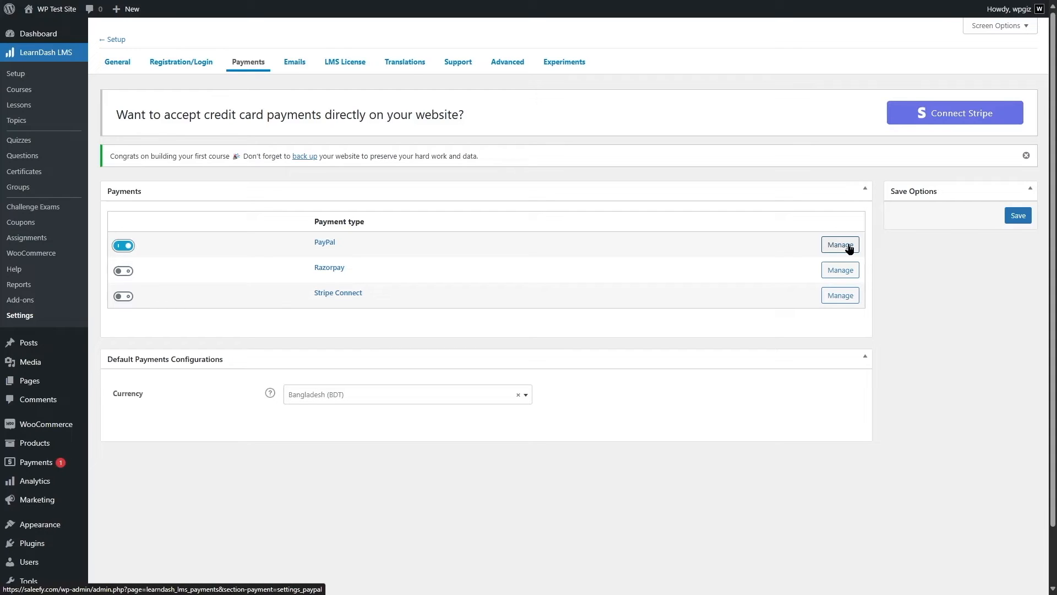
click(438, 401)
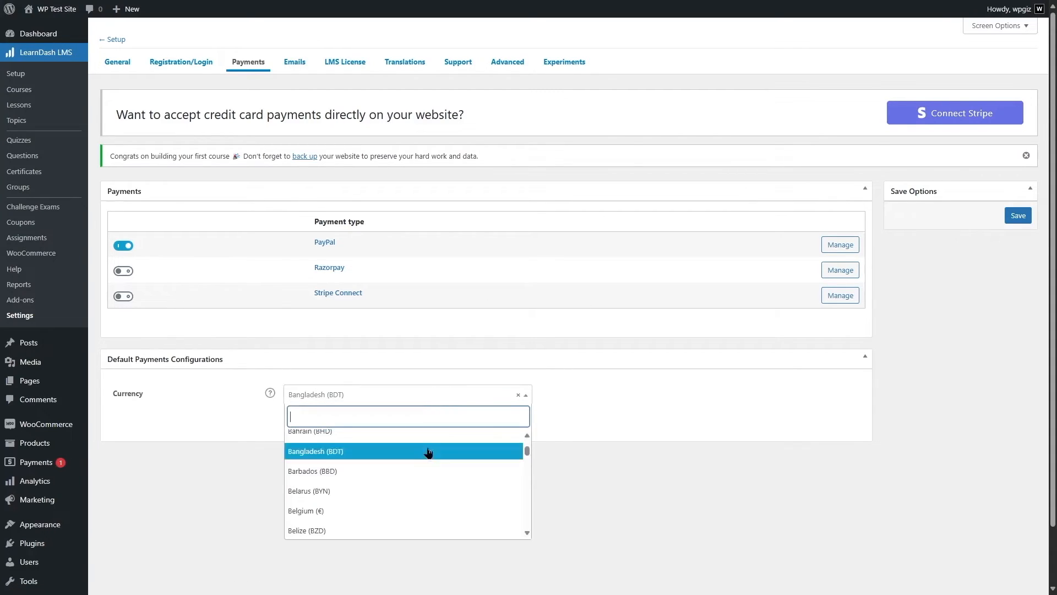
click(430, 489)
click(437, 396)
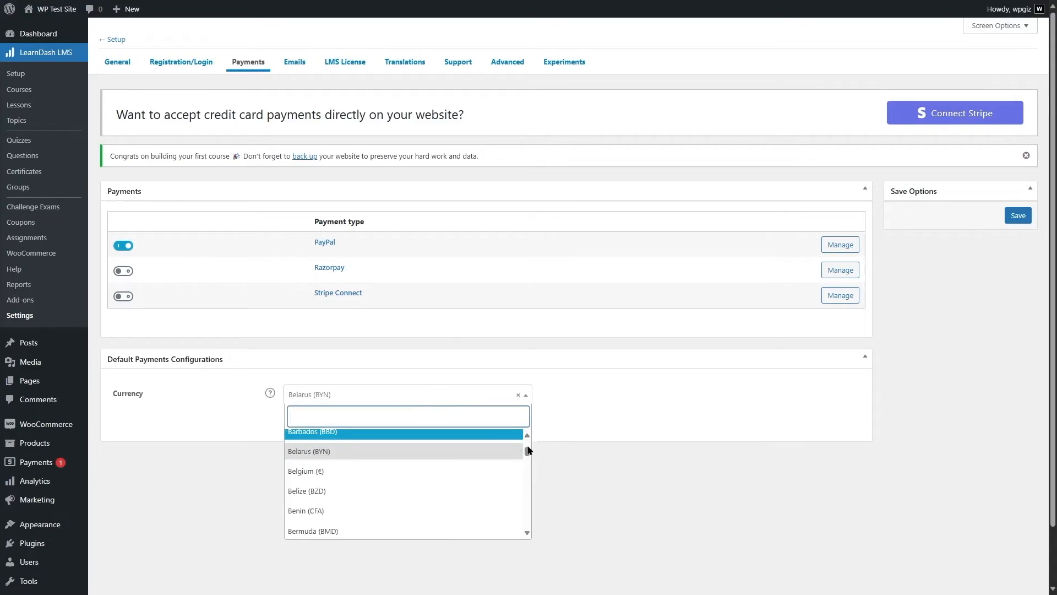
scroll(529, 479, up, 2)
drag(529, 452, 371, 519)
click(370, 532)
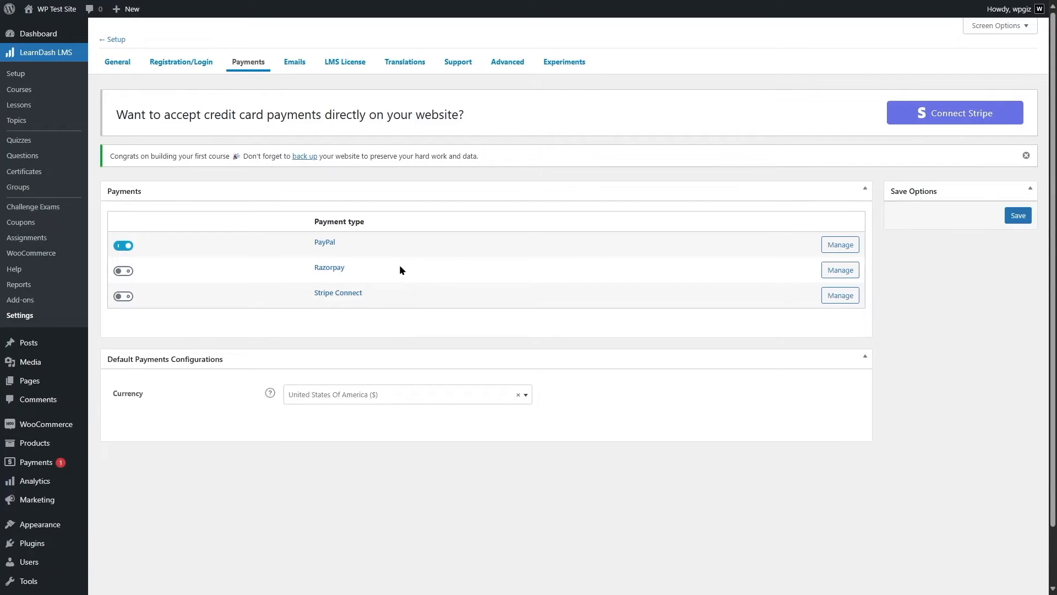
click(1020, 216)
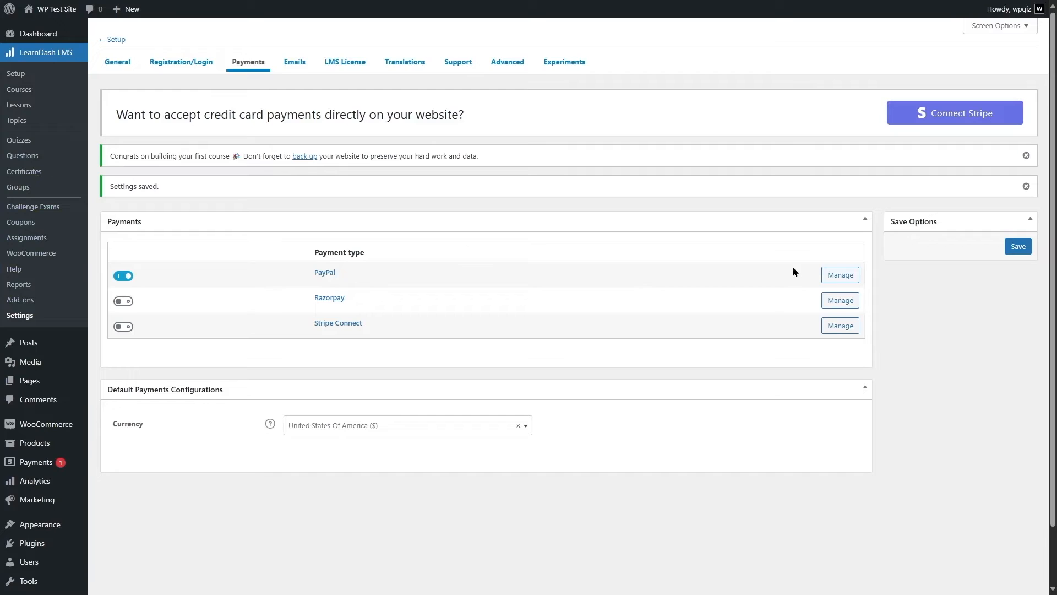
Open the LearnDash add-ons page and look over the installed and available add-ons
click(22, 301)
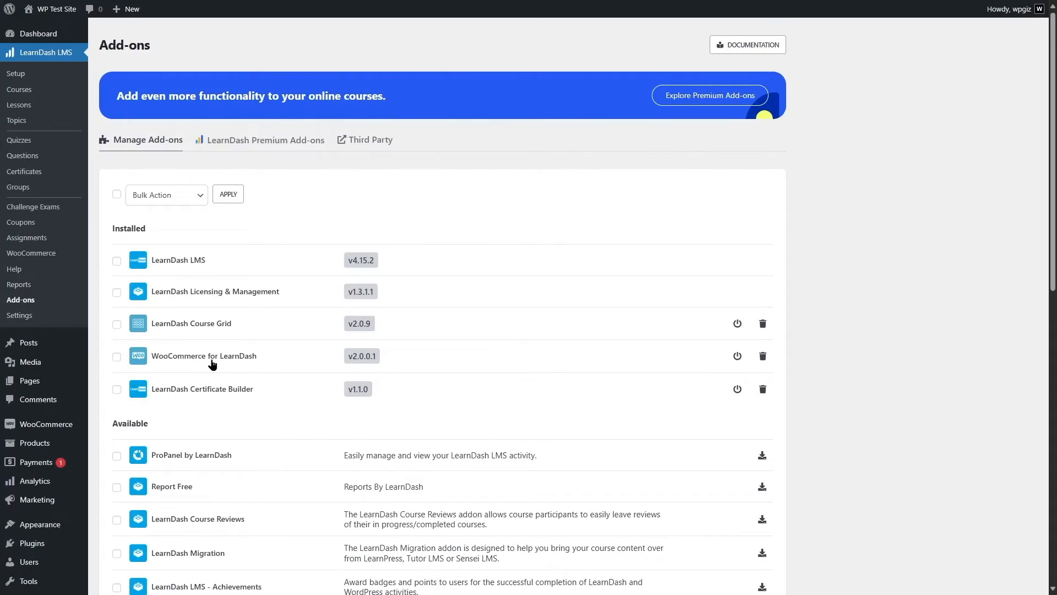
mouse_move(53, 428)
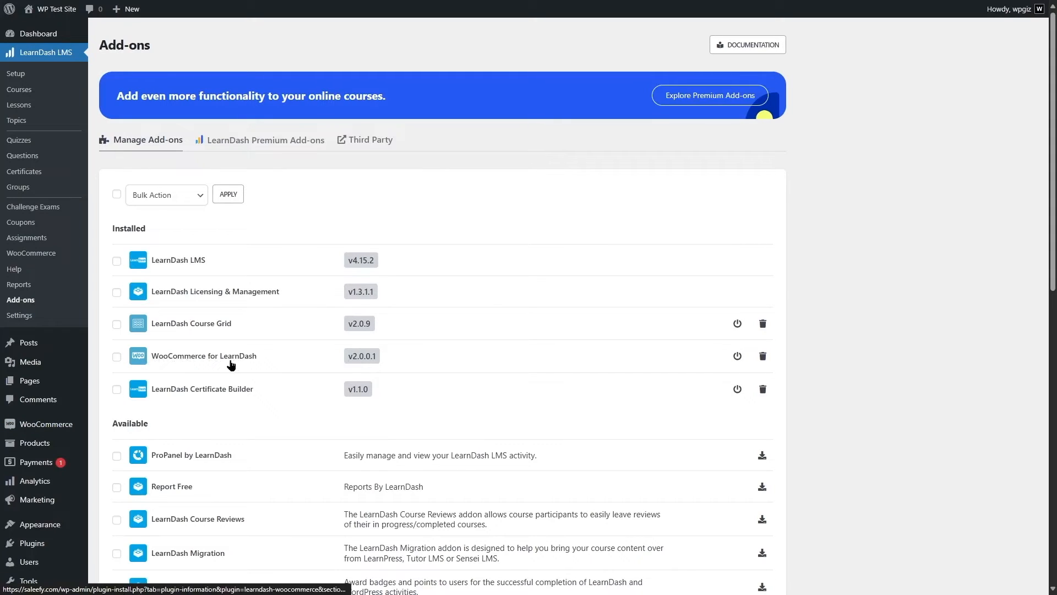
scroll(187, 364, down, 5)
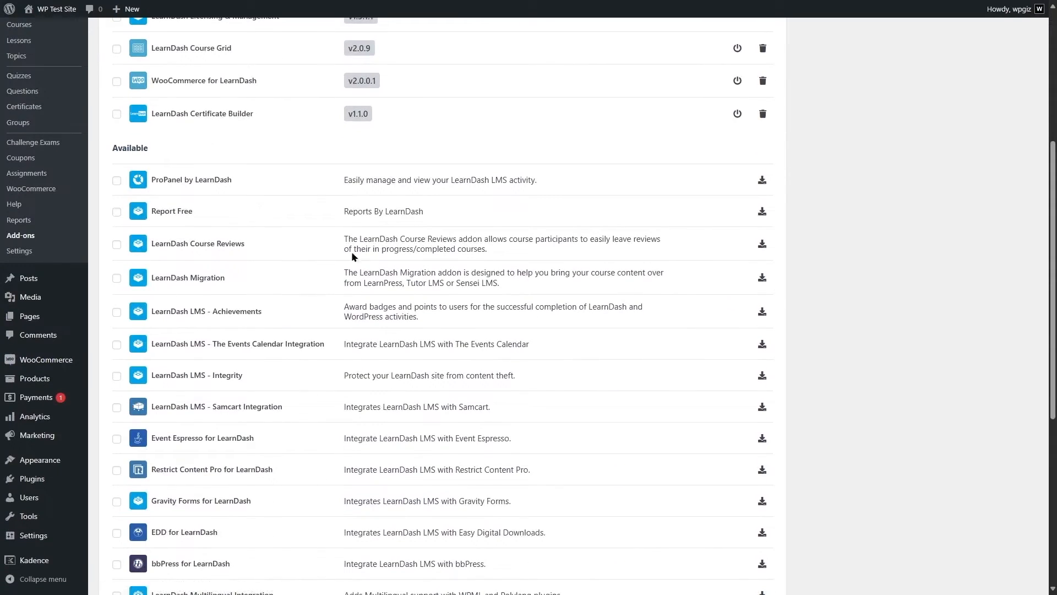
scroll(397, 283, up, 5)
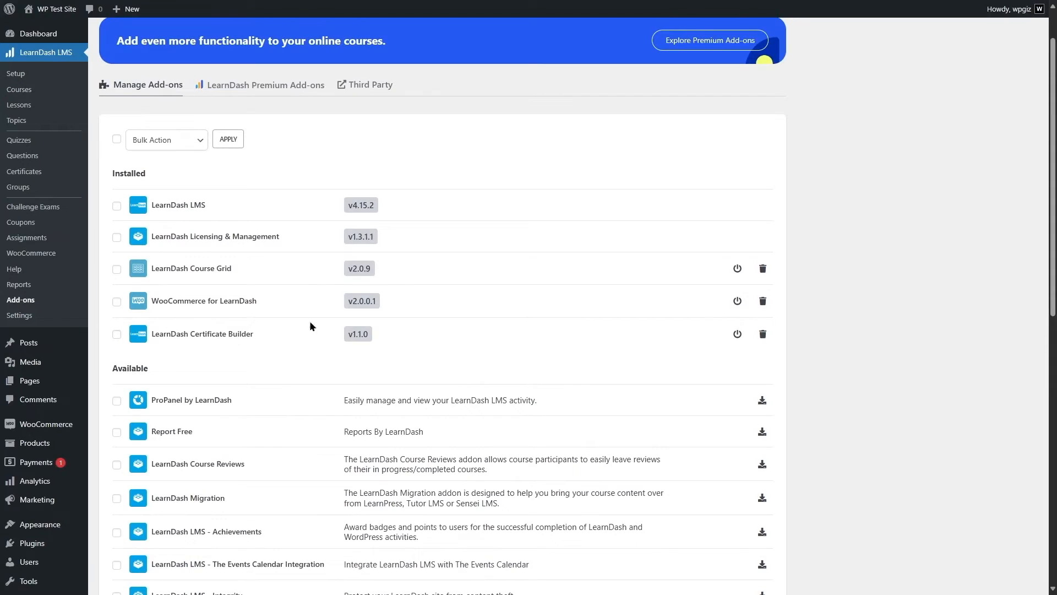
Start WooCommerce's guided store setup with data sharing declined, and continue with the option "I'm just starting my business"
mouse_move(33, 431)
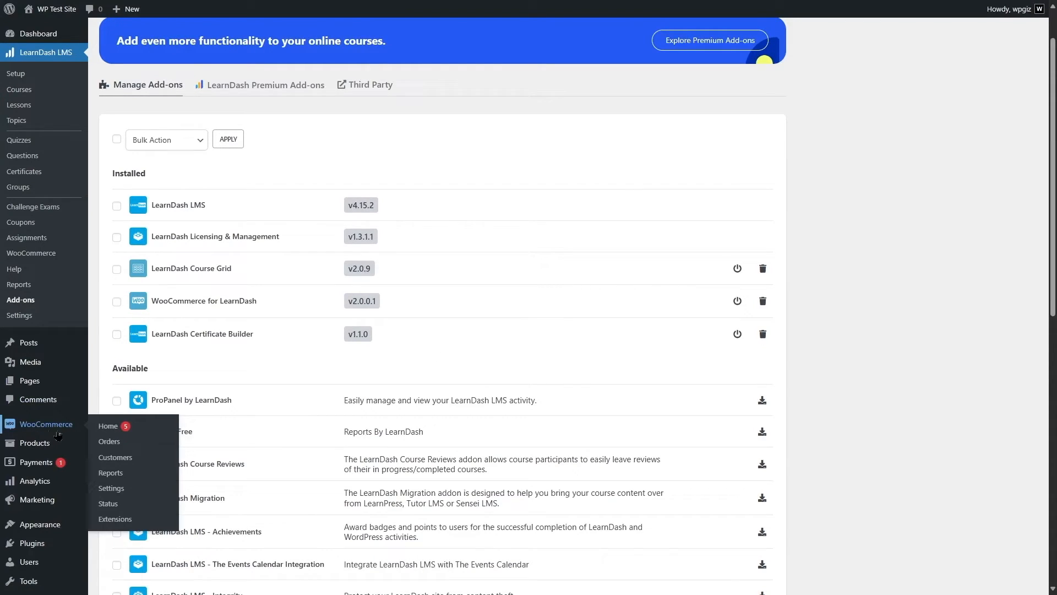
click(48, 437)
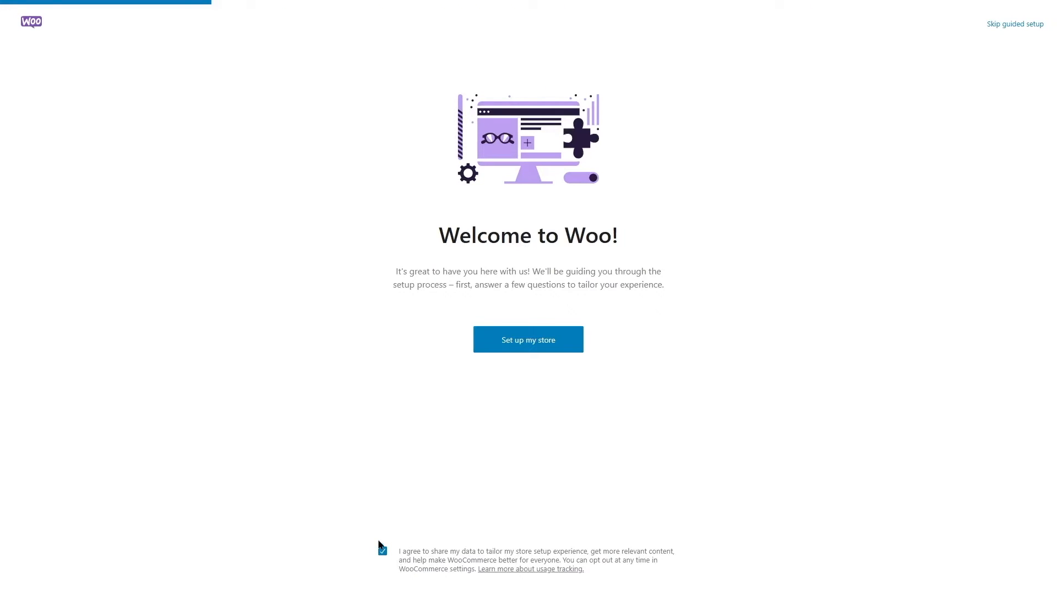
click(384, 552)
click(530, 348)
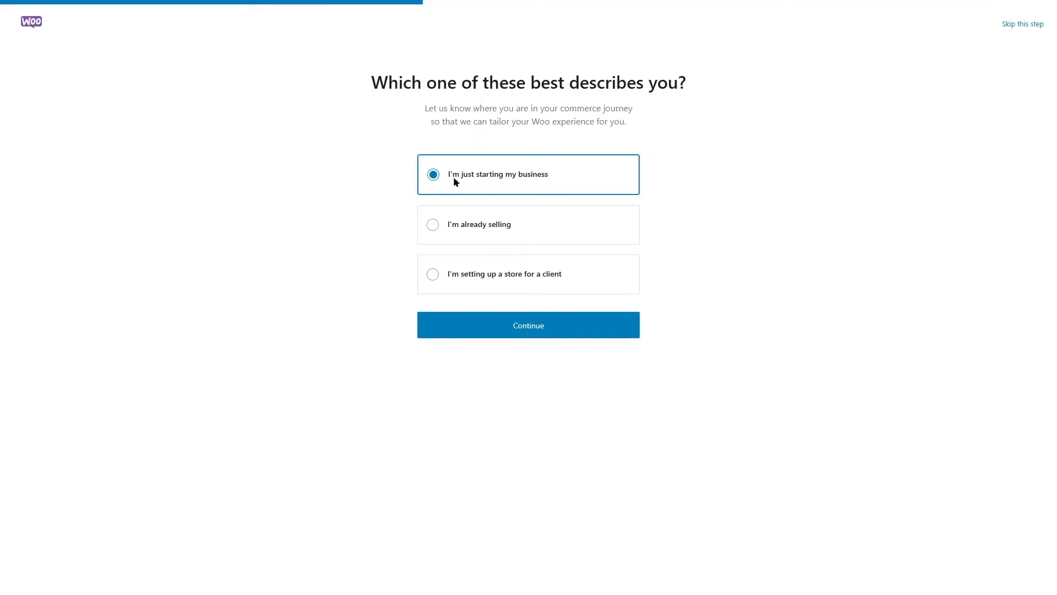
click(521, 331)
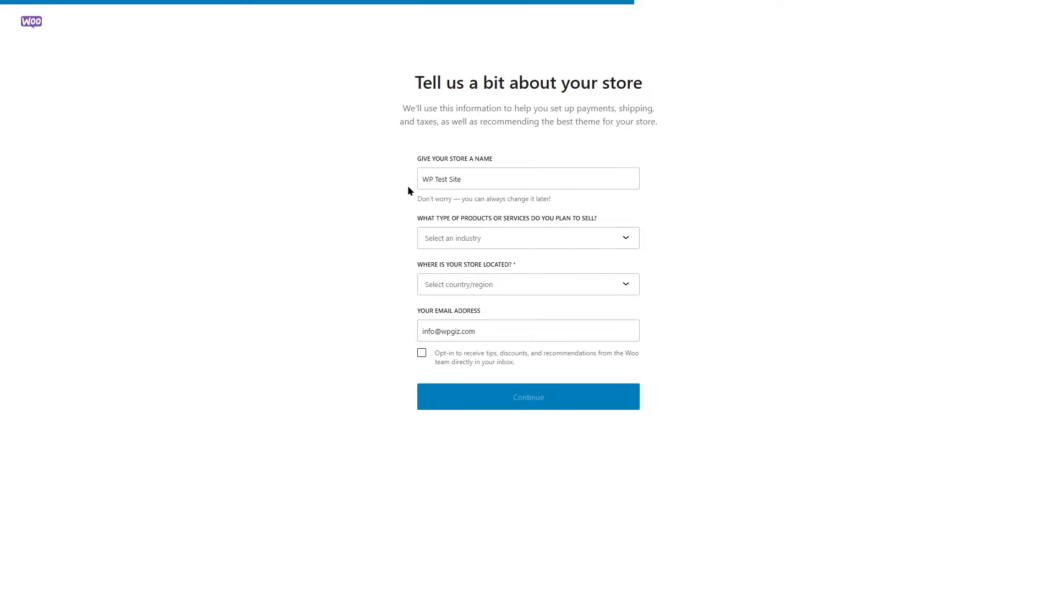
Keep the store name WP Test Site and set the type of products or services to Education and learning
drag(468, 180, 403, 181)
click(377, 231)
click(551, 243)
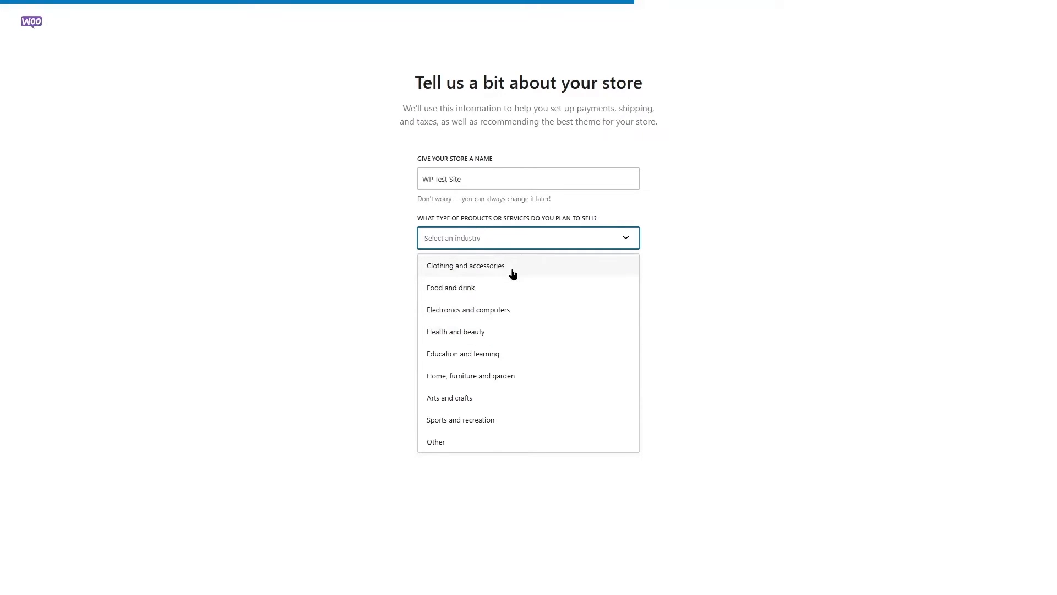
click(497, 359)
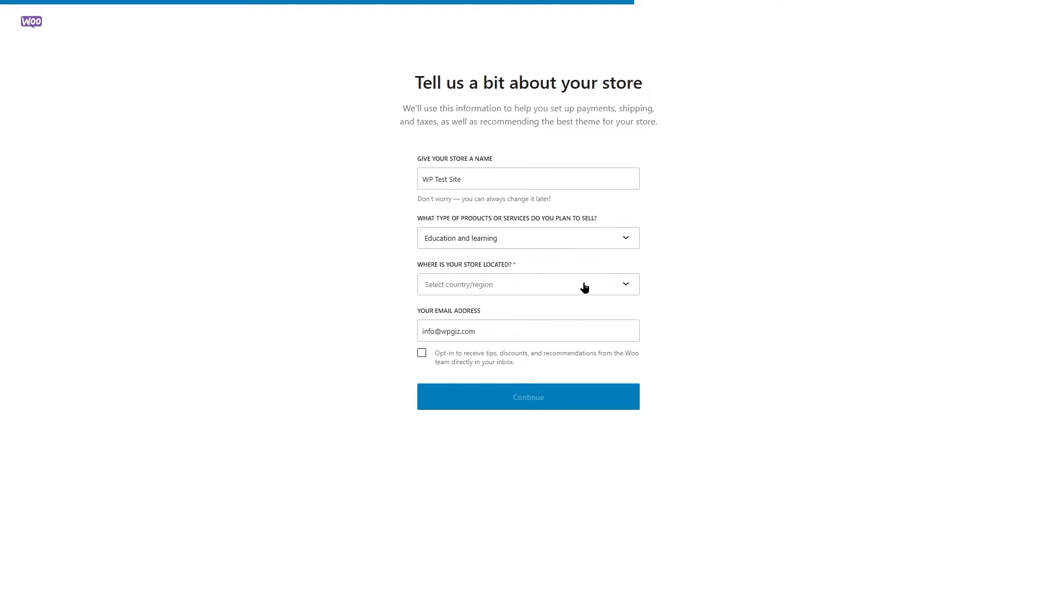
Set the store location to United States (US) — New York and submit the store details
click(564, 281)
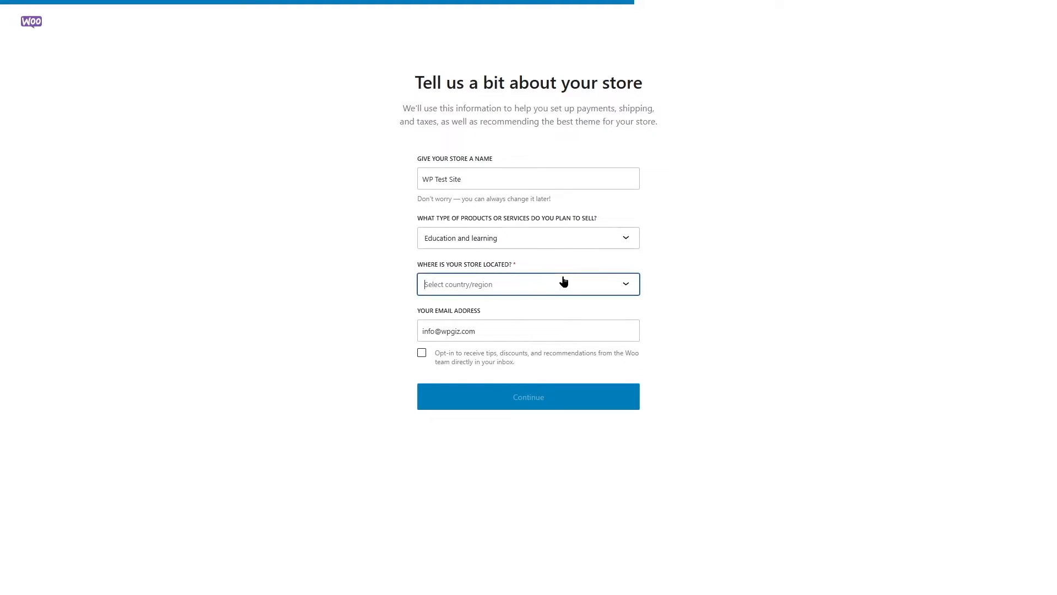
drag(637, 318, 652, 476)
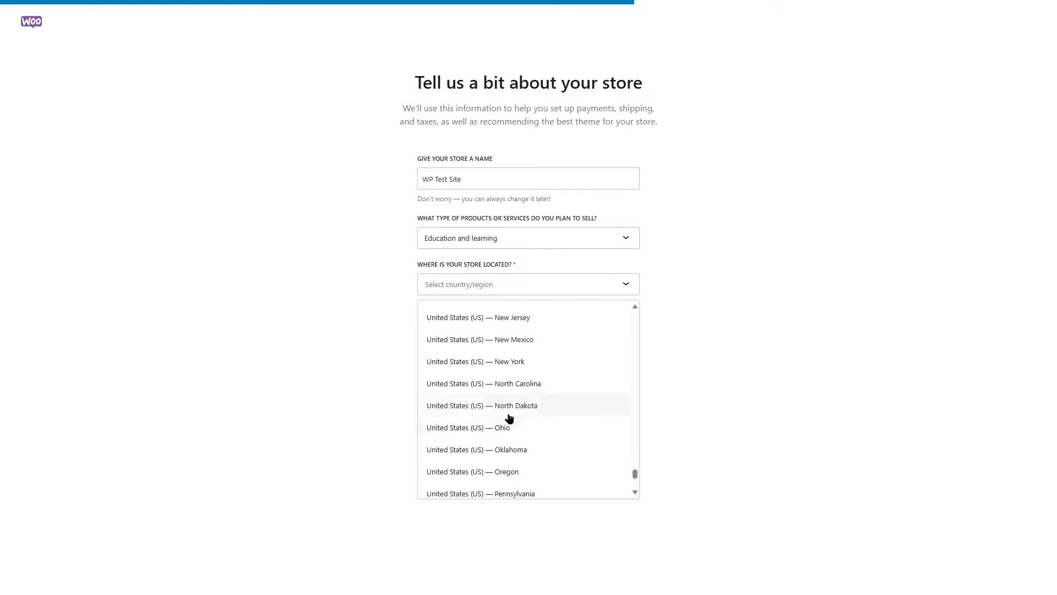
click(595, 361)
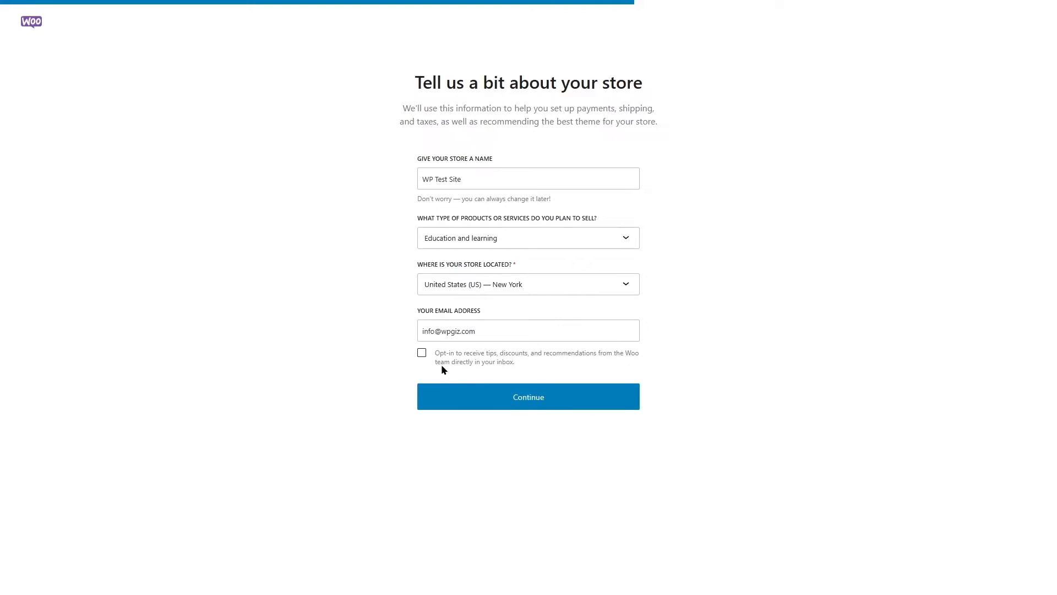
click(498, 405)
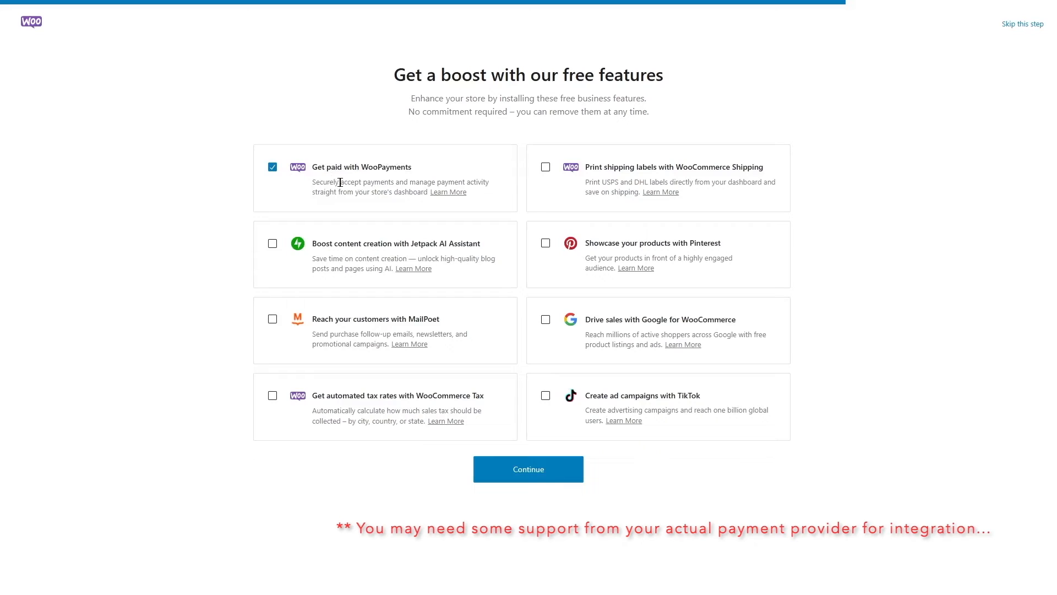
Continue the guided setup with WooPayments as the chosen free feature, and open the WooCommerce settings
click(537, 481)
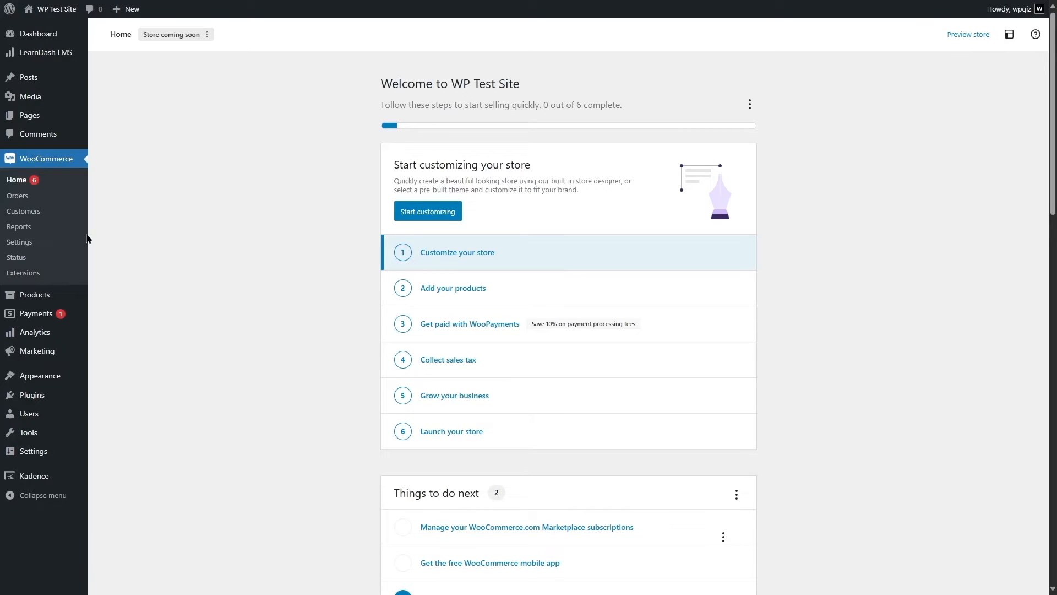
click(26, 244)
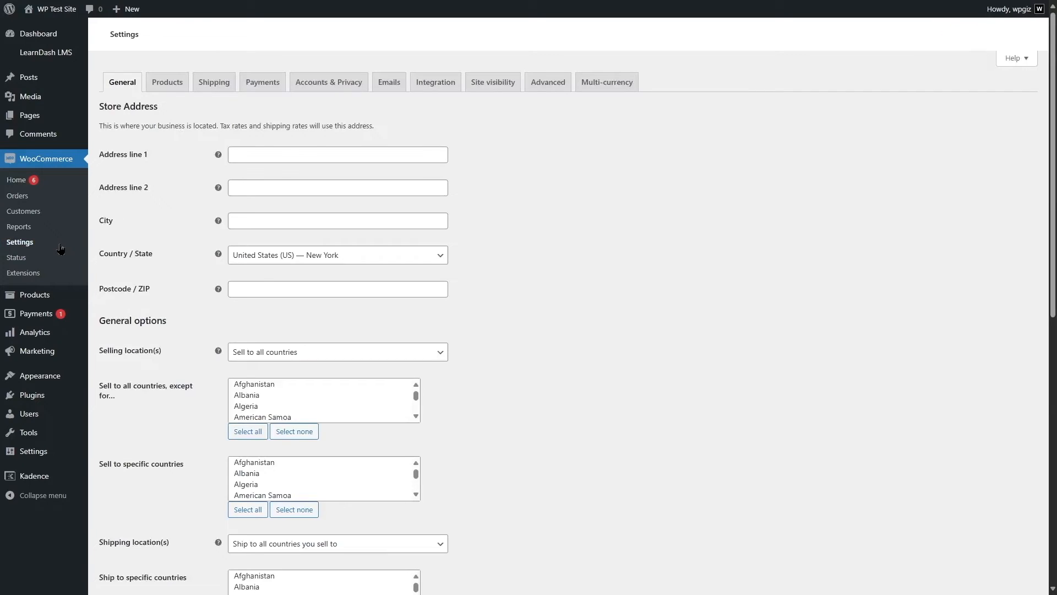
Review the store address, selling location, tax, coupon and currency options without changing them, and save the general settings
click(260, 153)
click(248, 222)
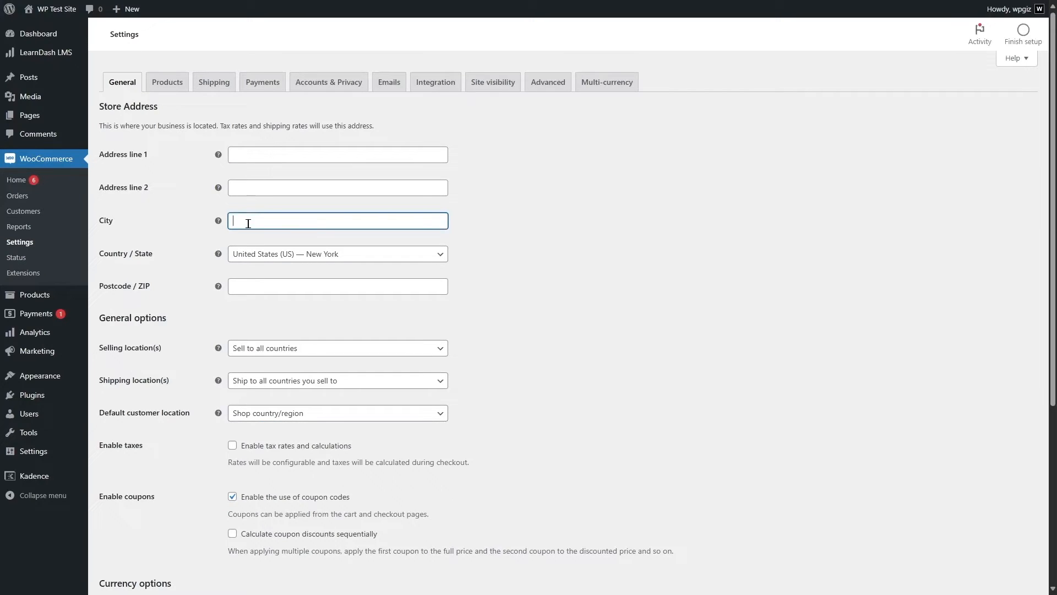
click(254, 281)
scroll(227, 266, down, 3)
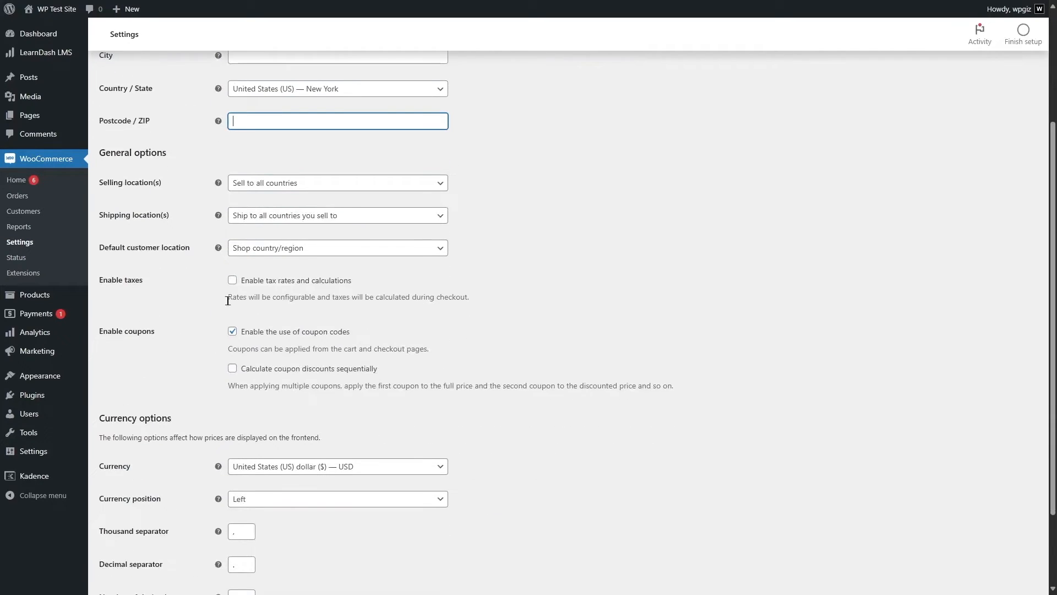
scroll(182, 438, up, 3)
click(599, 229)
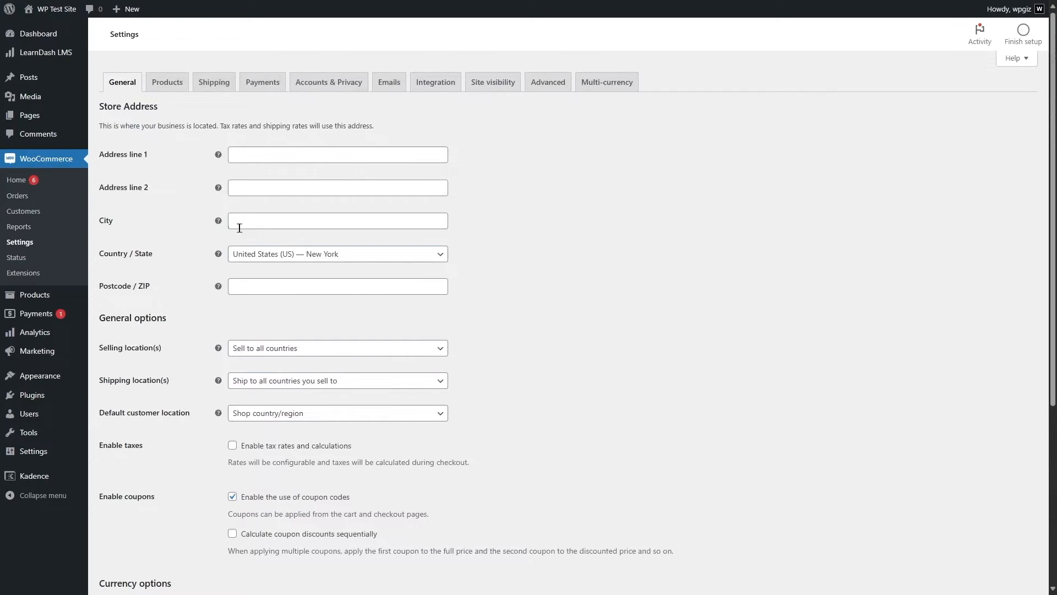
scroll(223, 350, down, 5)
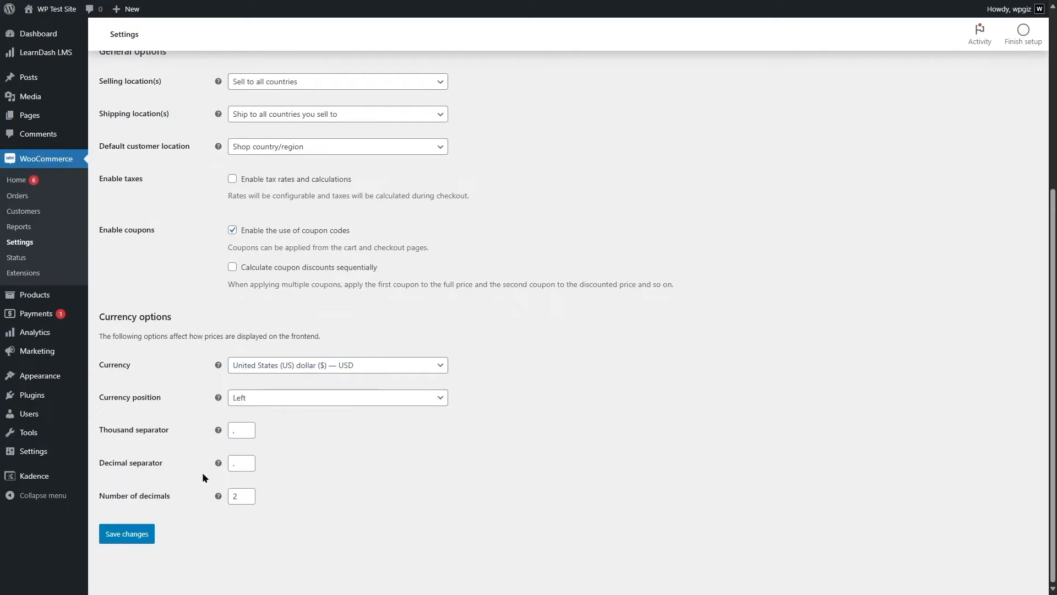
click(126, 534)
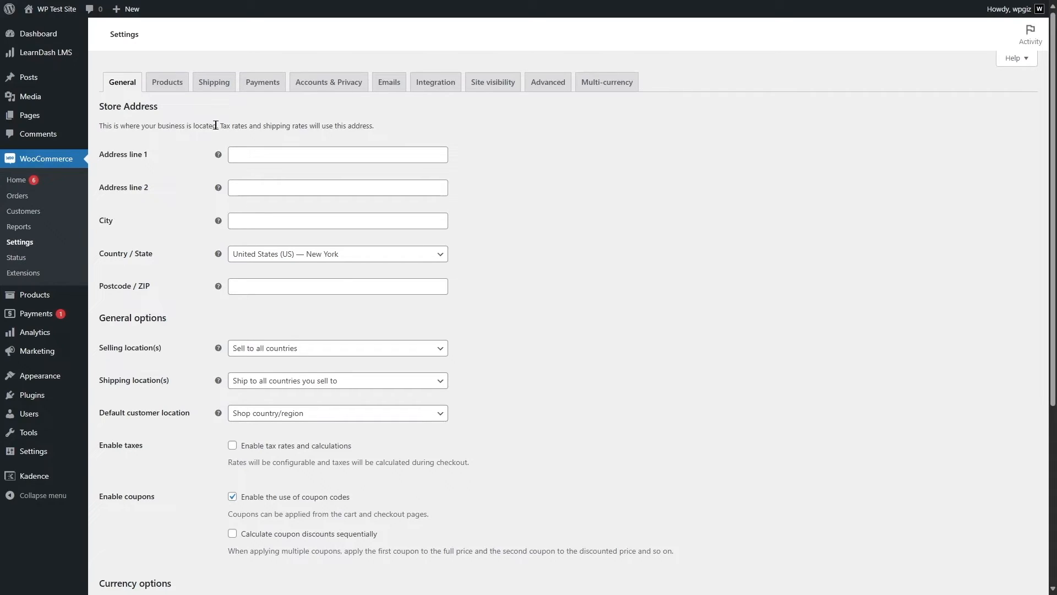
Try to enable WooPayments in the store's payment methods and open its setup page
click(265, 86)
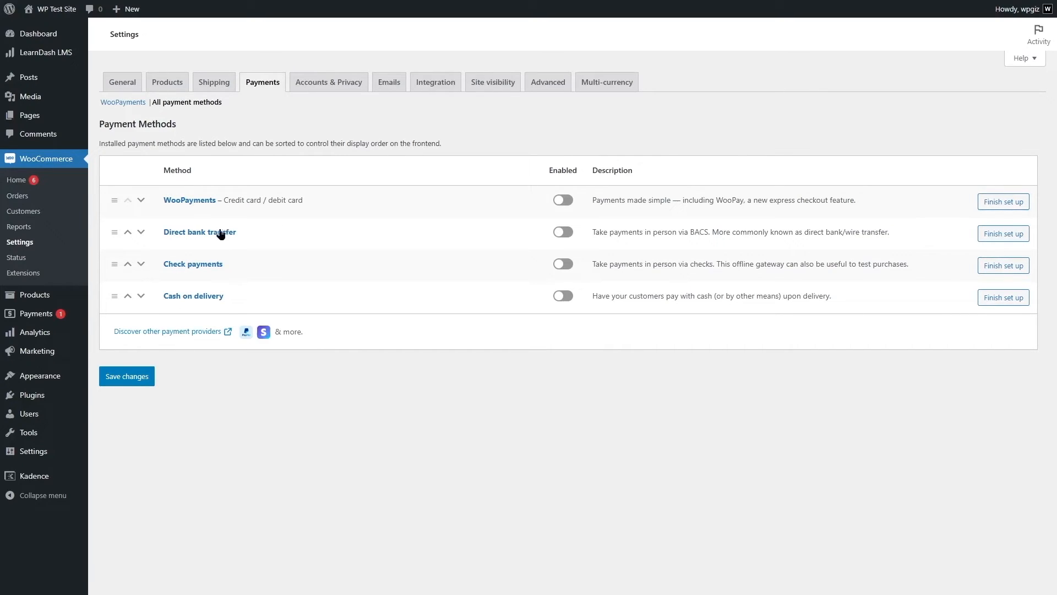
scroll(270, 286, down, 1)
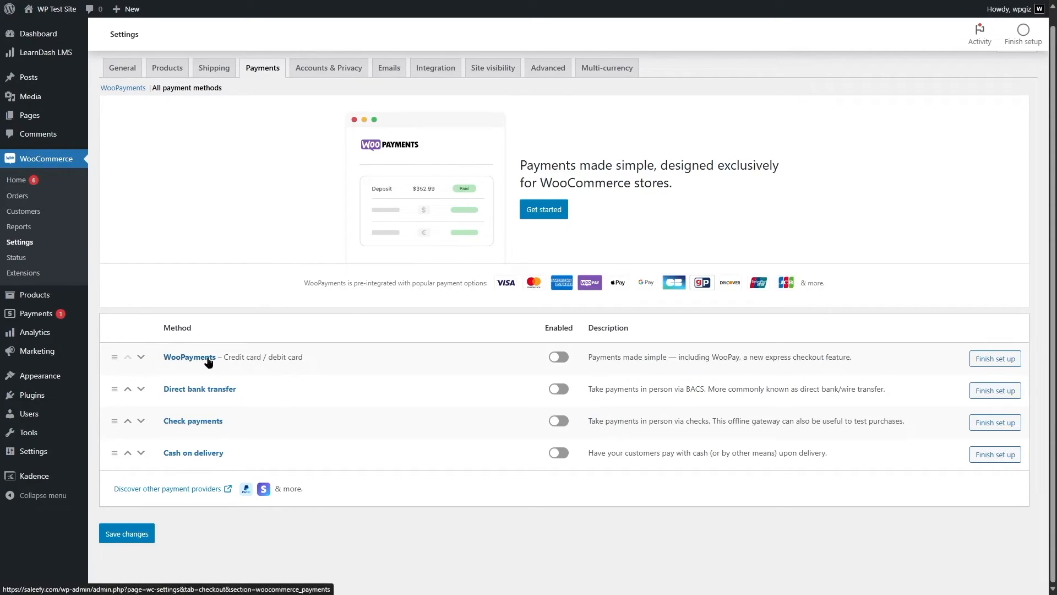
click(559, 358)
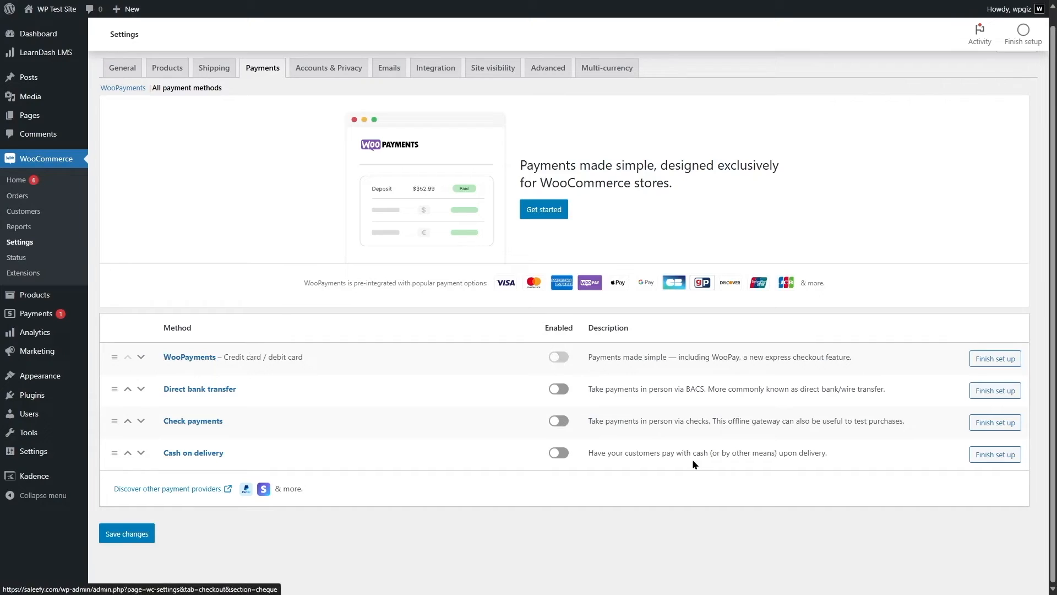
click(978, 361)
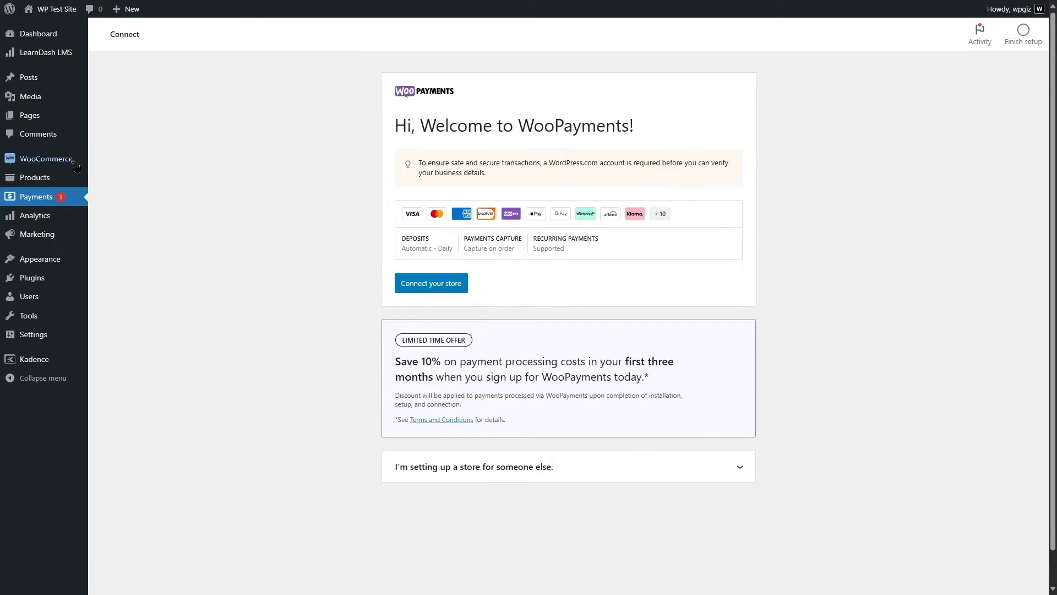
Enable Direct bank transfer as a payment method in the WooCommerce settings and save the change
mouse_move(42, 168)
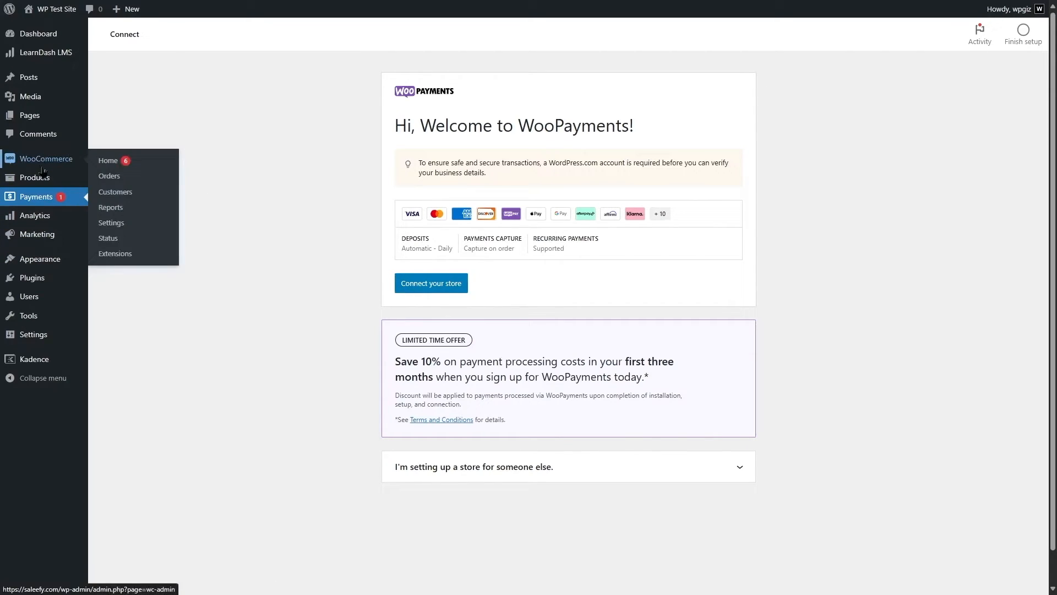
click(112, 223)
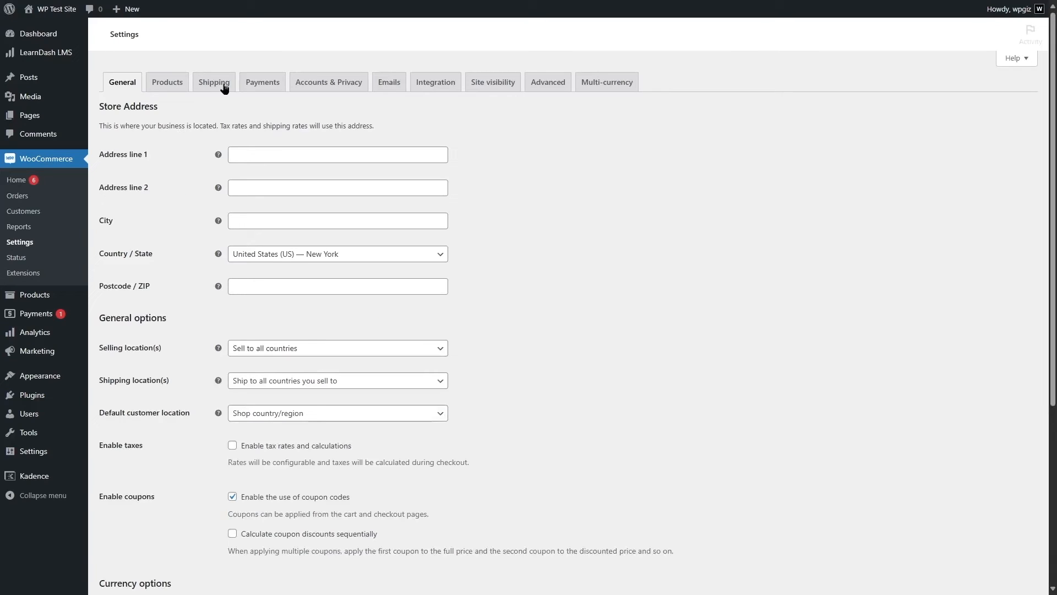
click(254, 87)
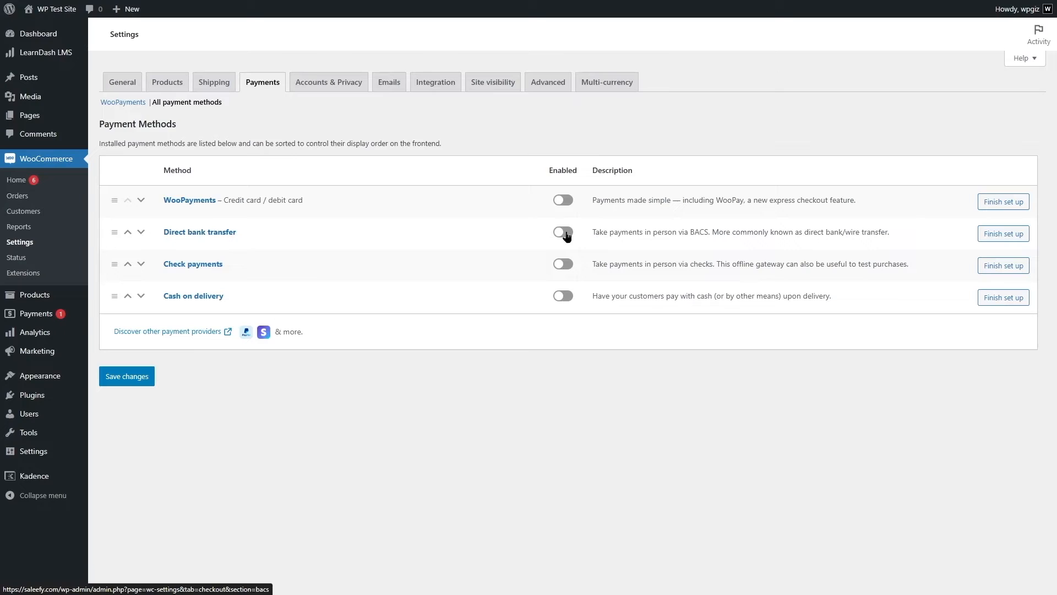
click(564, 406)
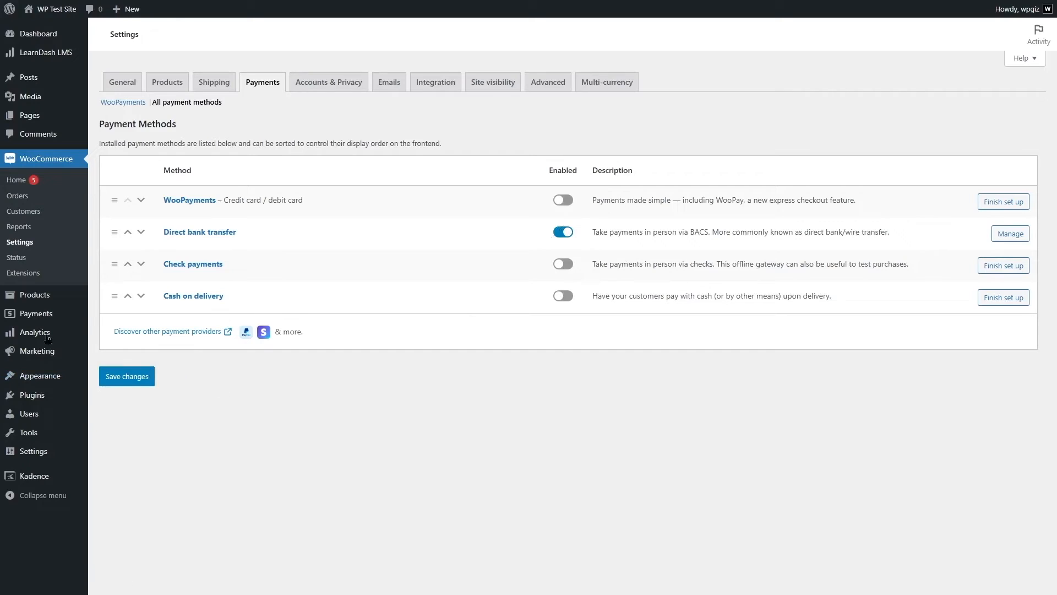
click(127, 376)
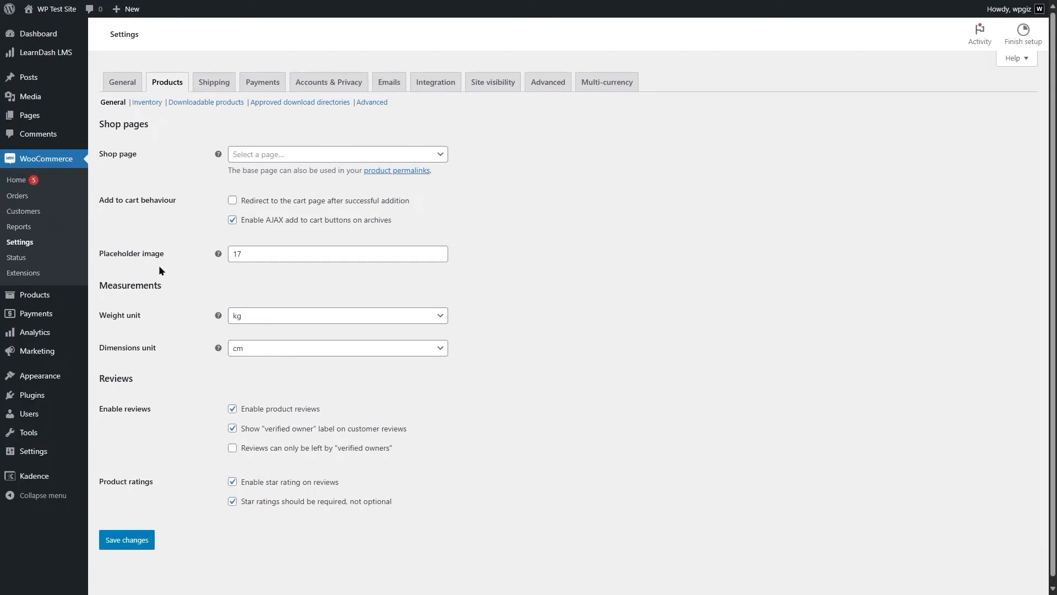
Set the shop page to Courses in the WooCommerce product settings and save
click(331, 177)
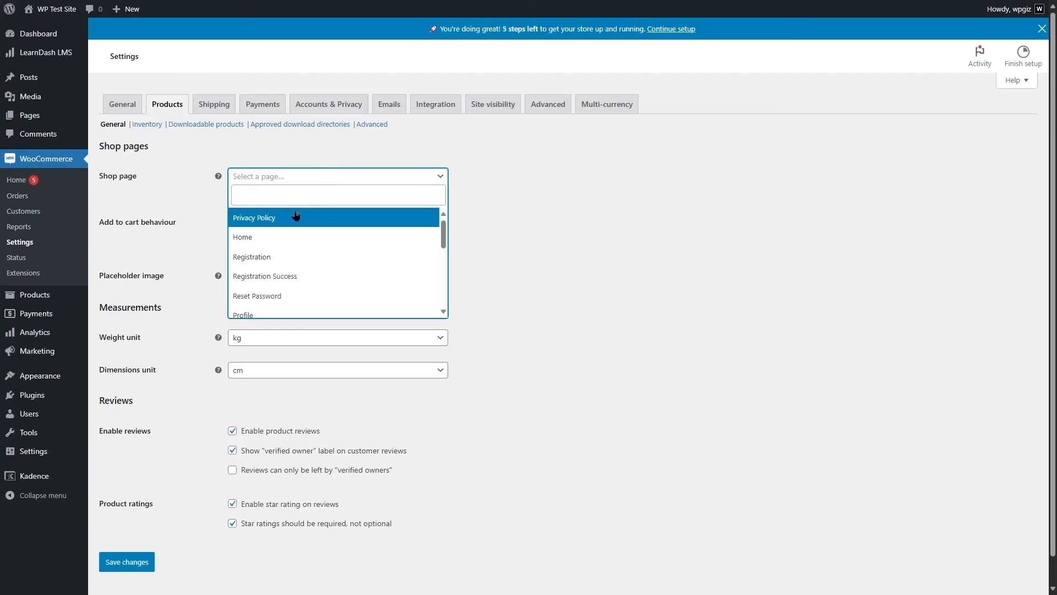
scroll(278, 302, down, 3)
scroll(264, 283, down, 4)
scroll(263, 258, up, 2)
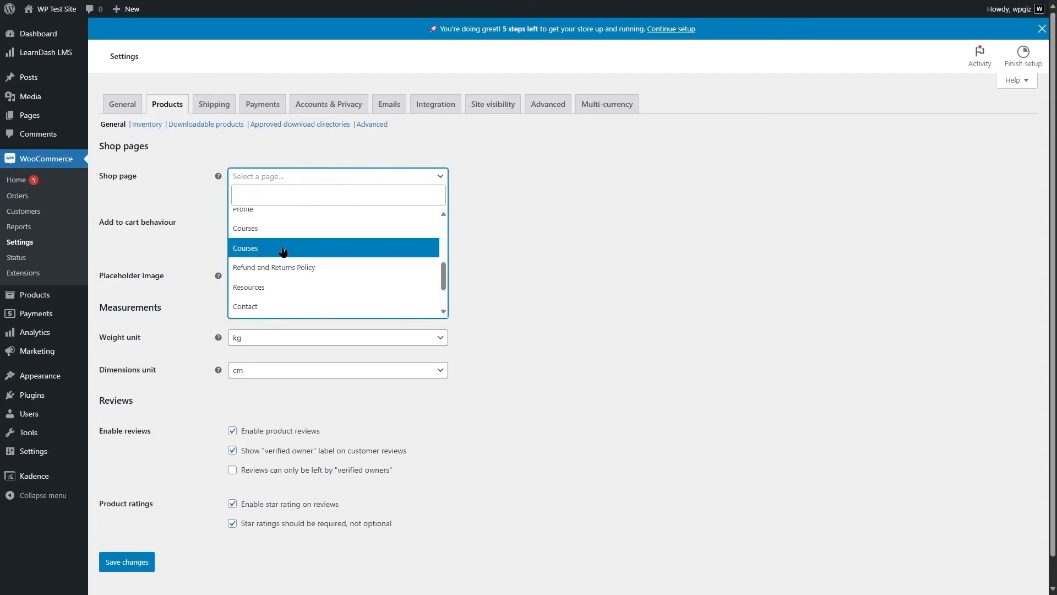
click(294, 231)
click(132, 563)
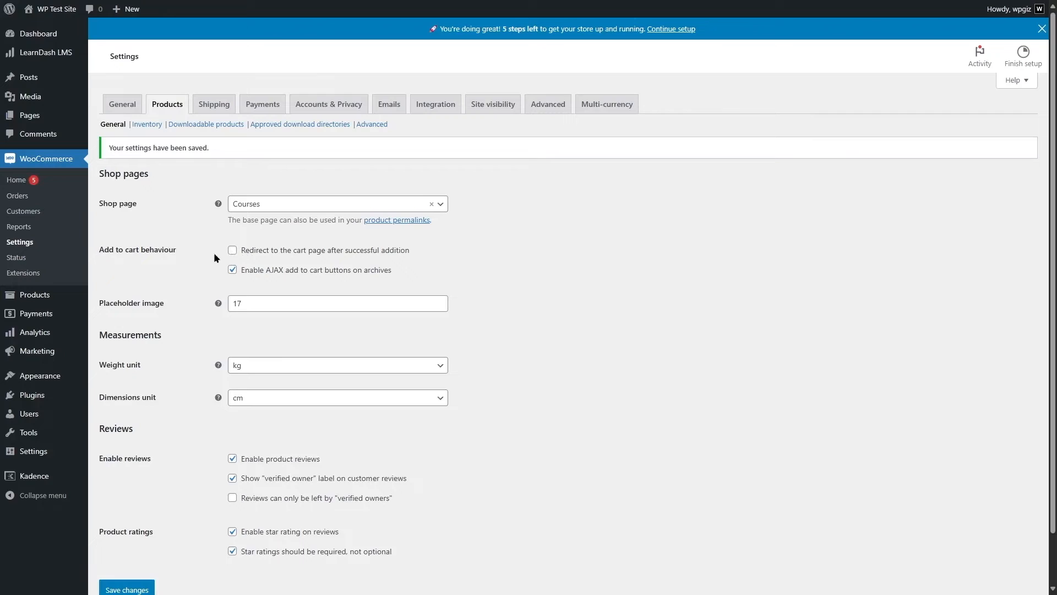
Enable redirecting to the cart page after successful addition and save the product settings
click(230, 252)
scroll(181, 502, down, 1)
click(140, 536)
Start a new store product and go through the eight-step product tour, choosing to keep editing at its end
mouse_move(53, 298)
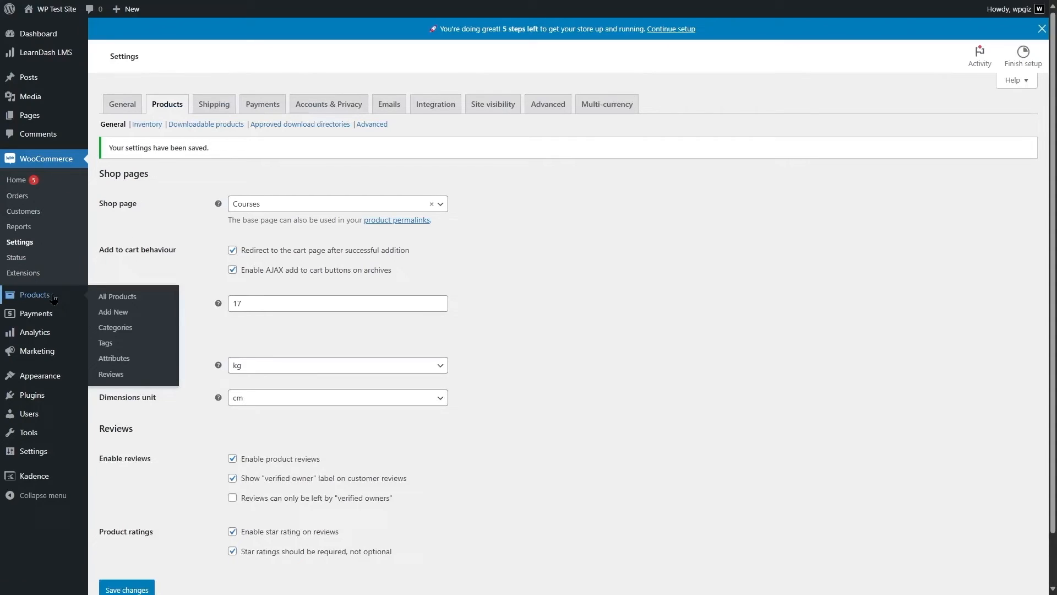
click(53, 299)
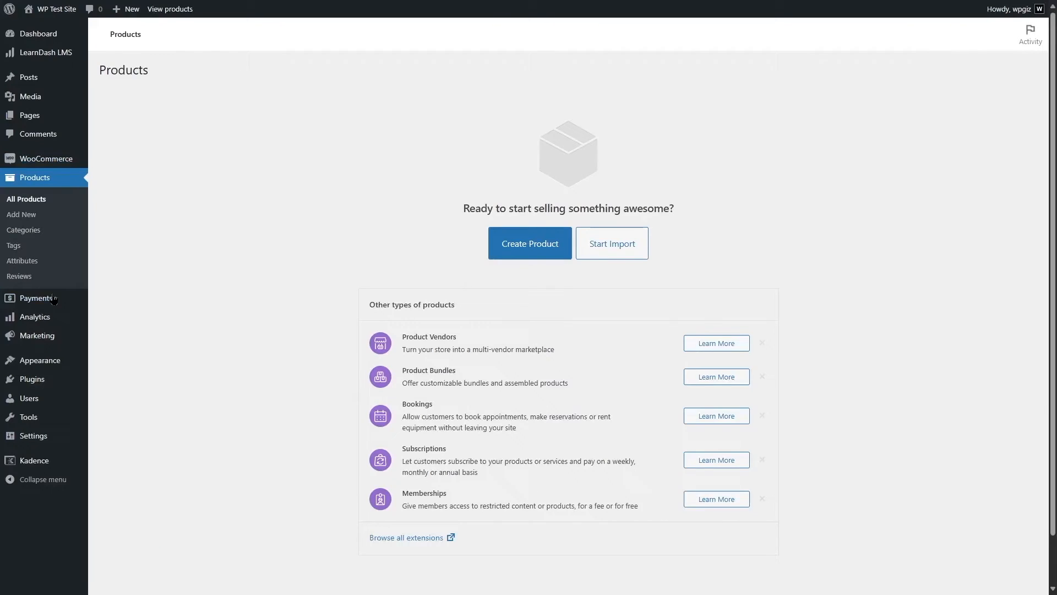
click(532, 251)
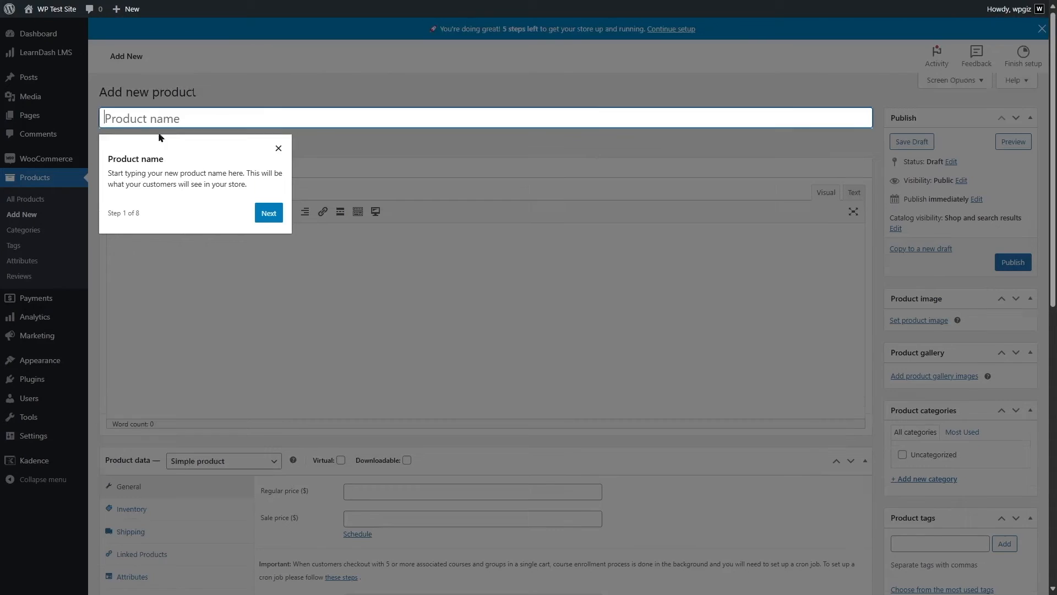
click(269, 218)
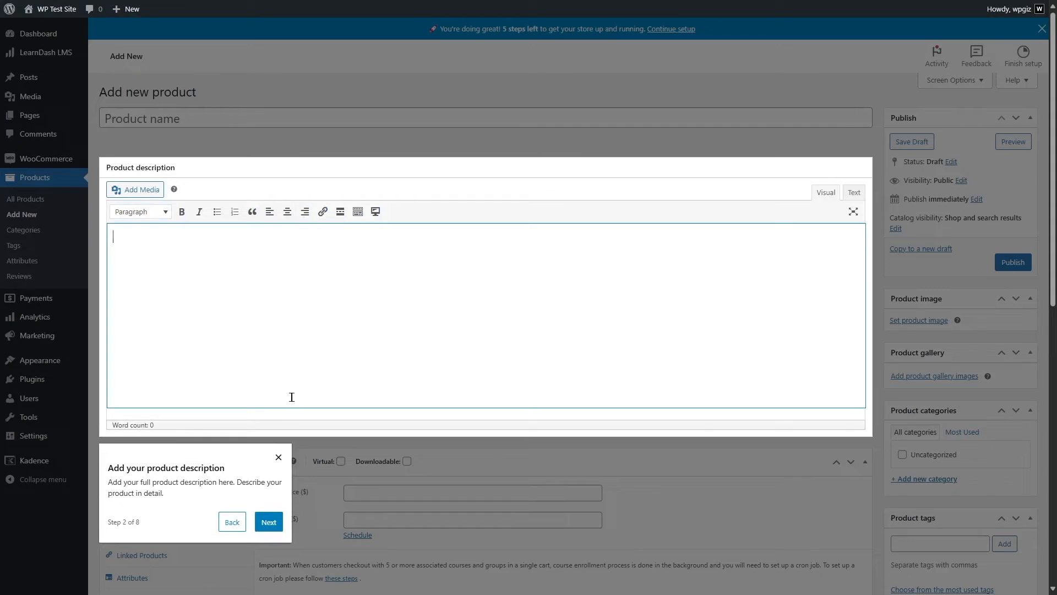
click(268, 522)
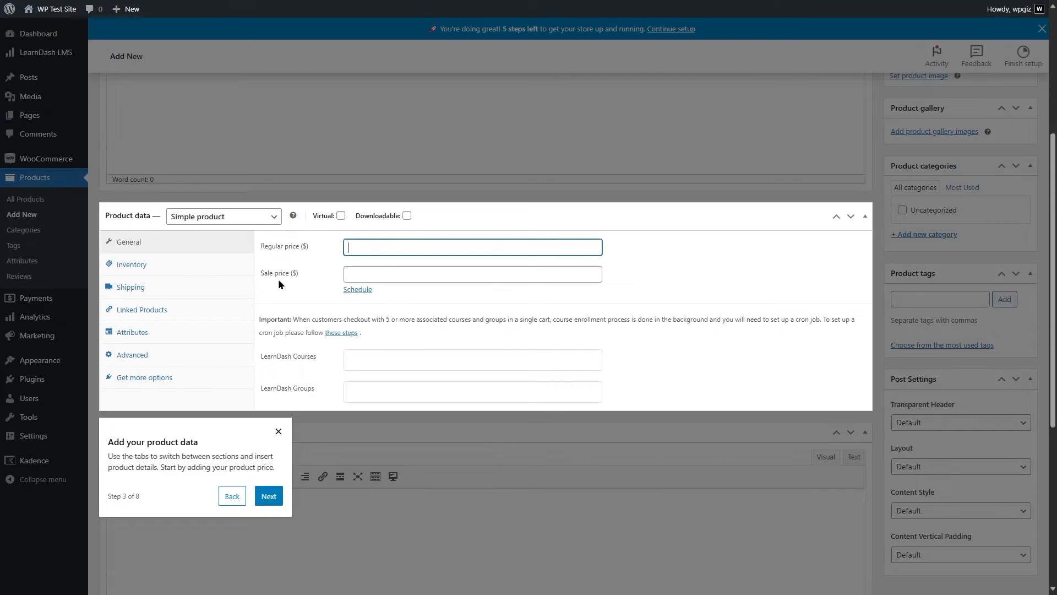
click(269, 496)
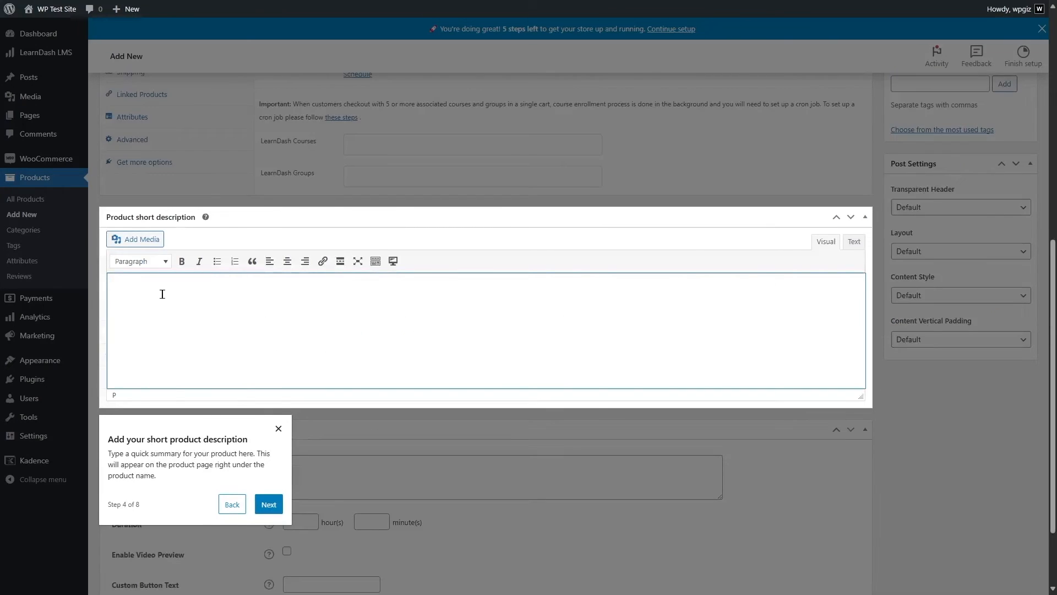
click(269, 504)
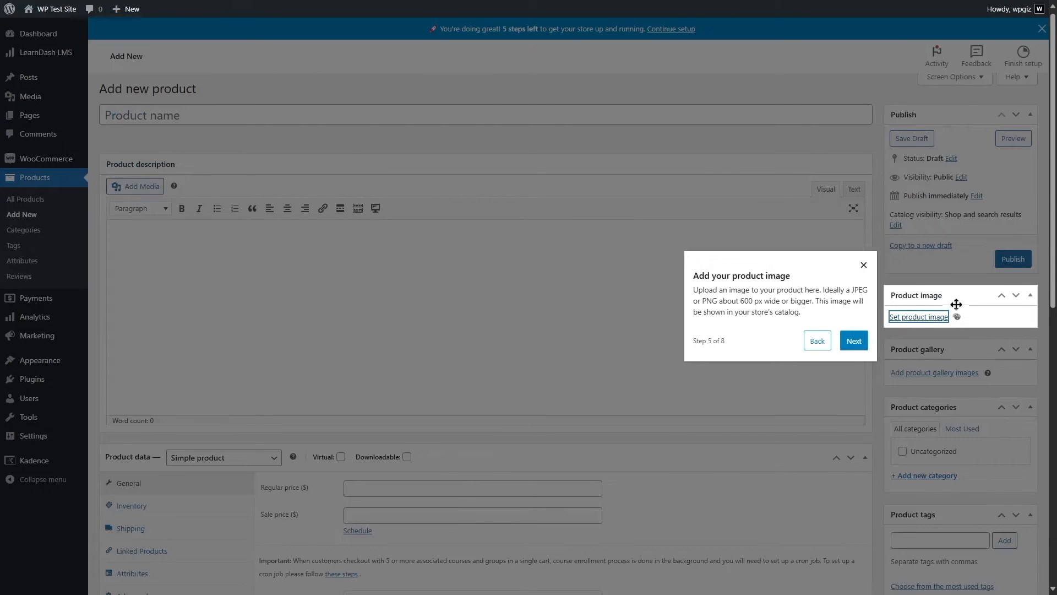
click(854, 341)
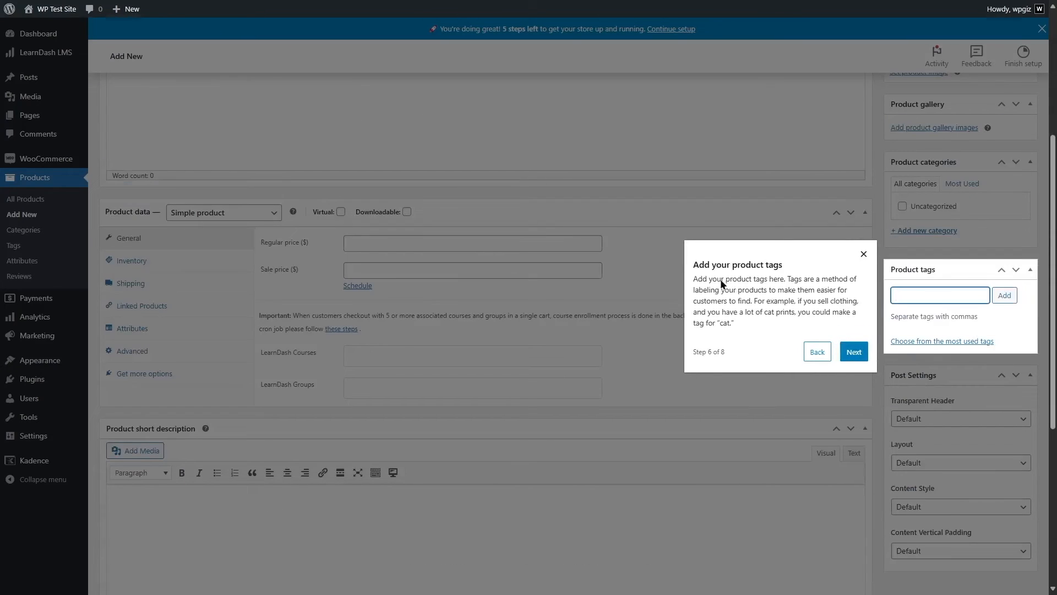
click(843, 357)
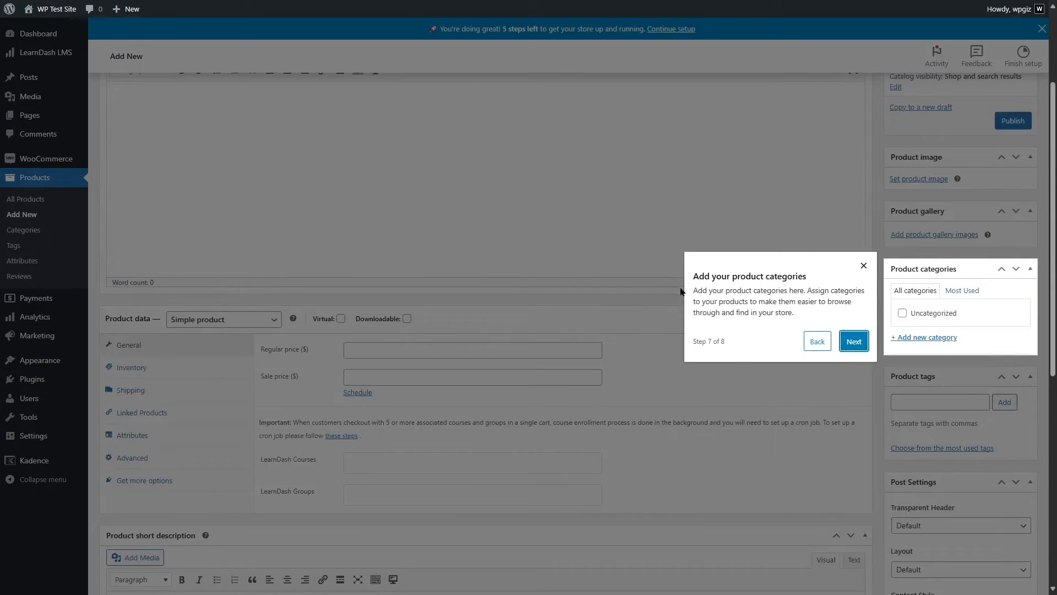
click(853, 344)
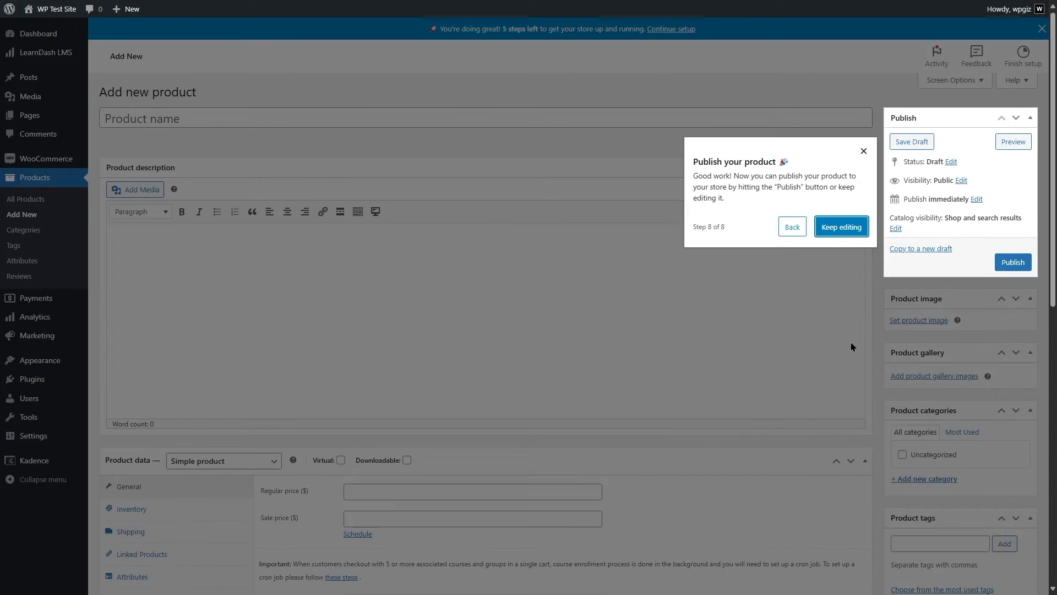
click(841, 232)
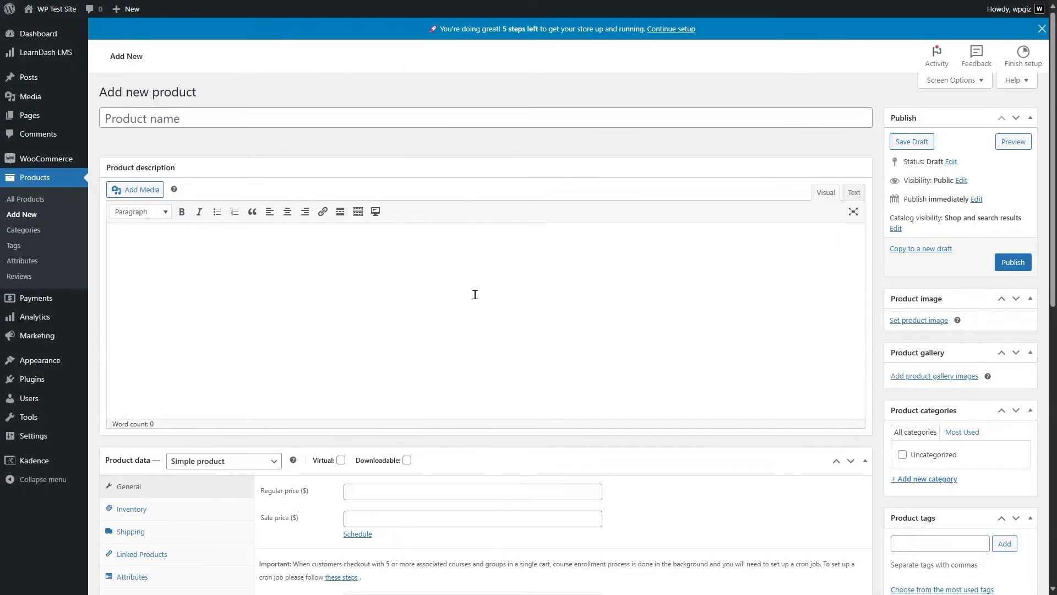
Name the product "Build a complete website using WordPress" and fill its description with the four Lorem ipsum paragraphs
click(176, 118)
text(Build a complete website using WordPress)
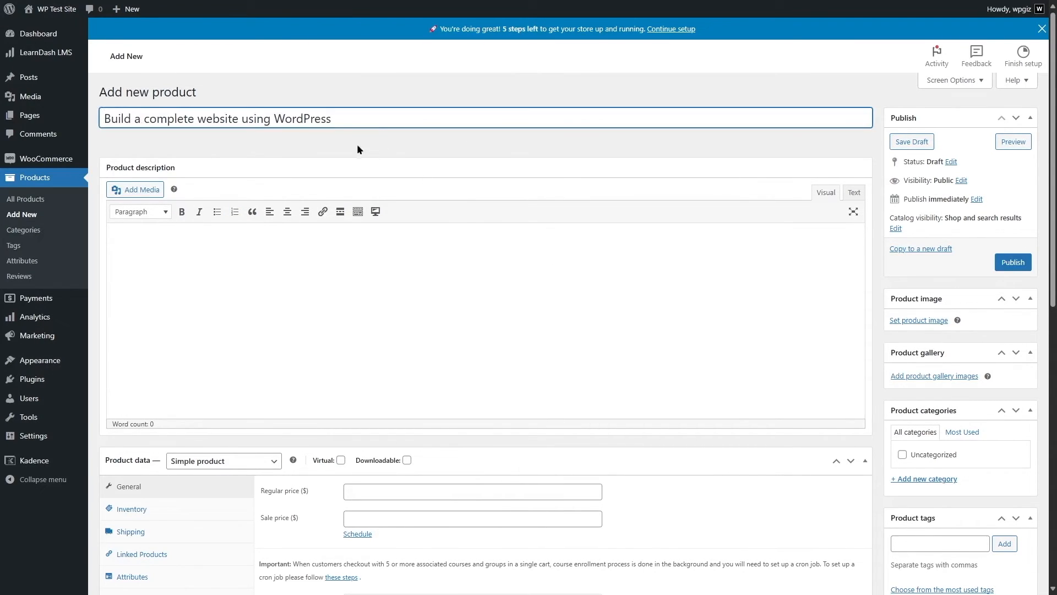
click(300, 310)
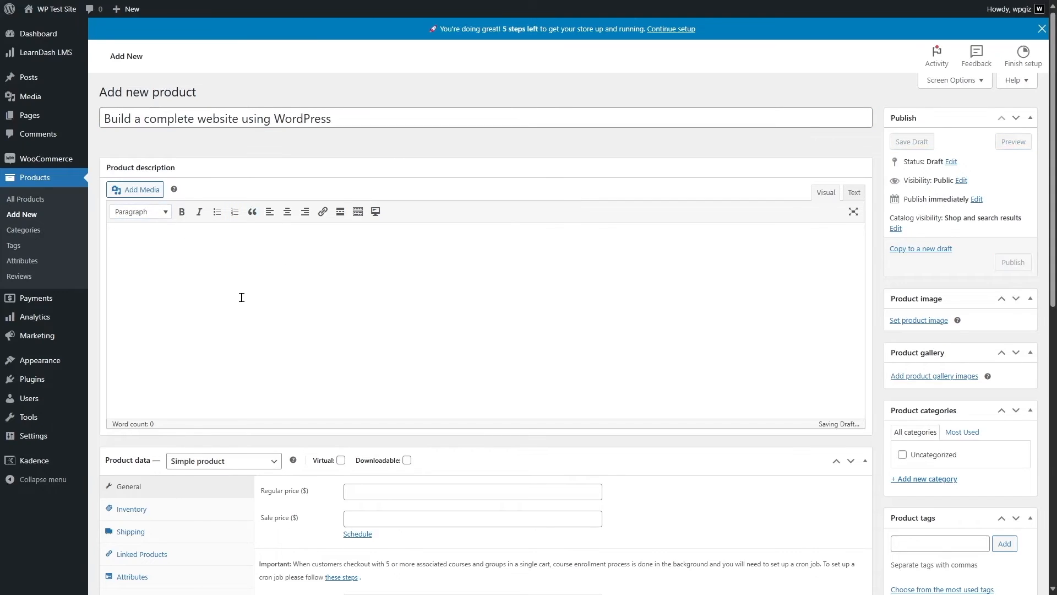
key(ctrl+v)
click(415, 251)
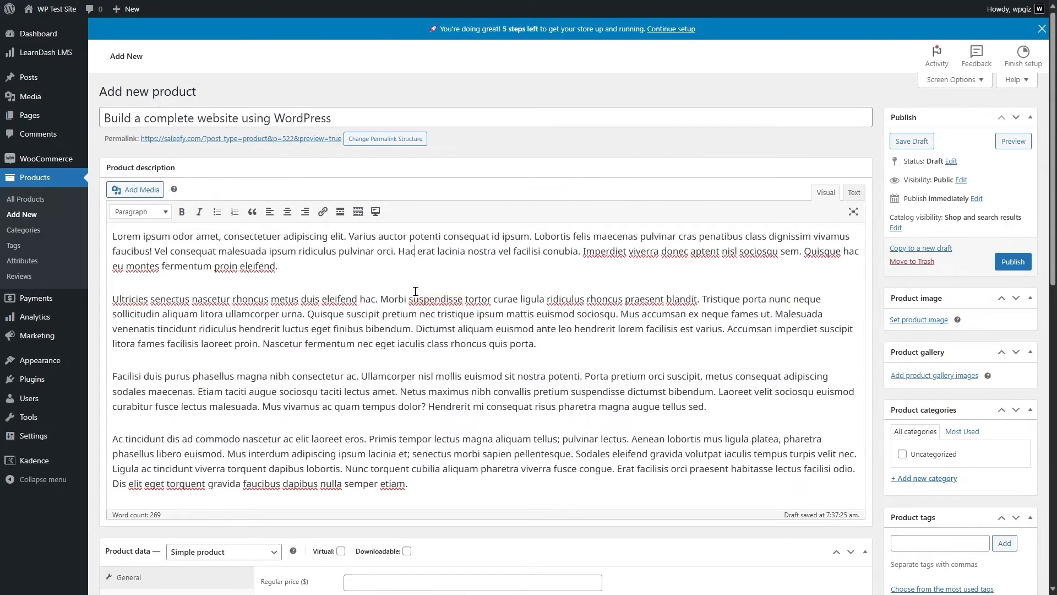
Fill the product short description with the single placeholder paragraph beginning "Lorem ipsum odor amet, consectetuer adipiscing elit."
scroll(415, 294, down, 4)
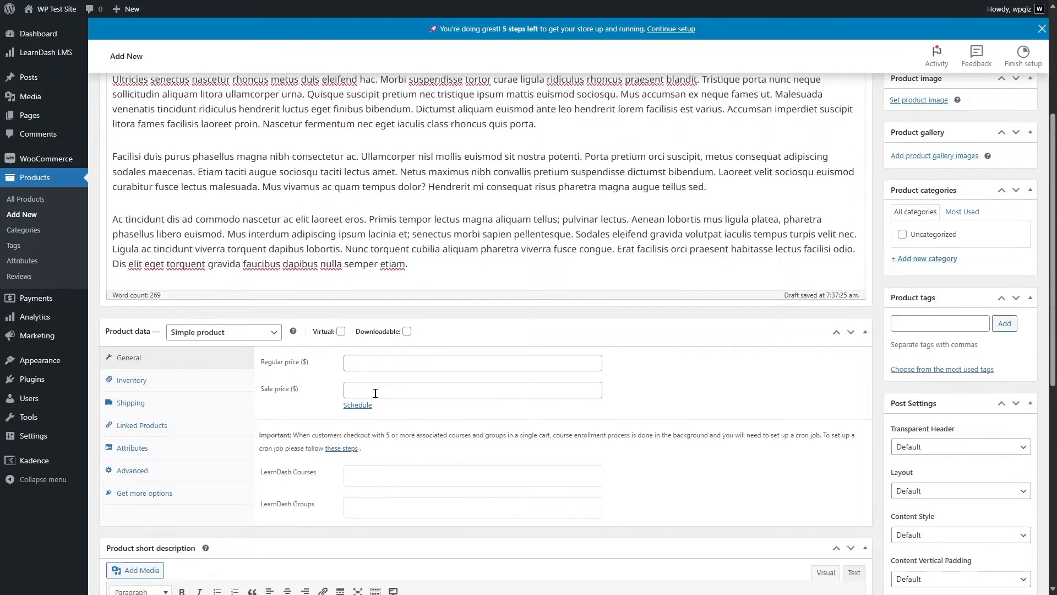
scroll(378, 394, down, 5)
click(268, 348)
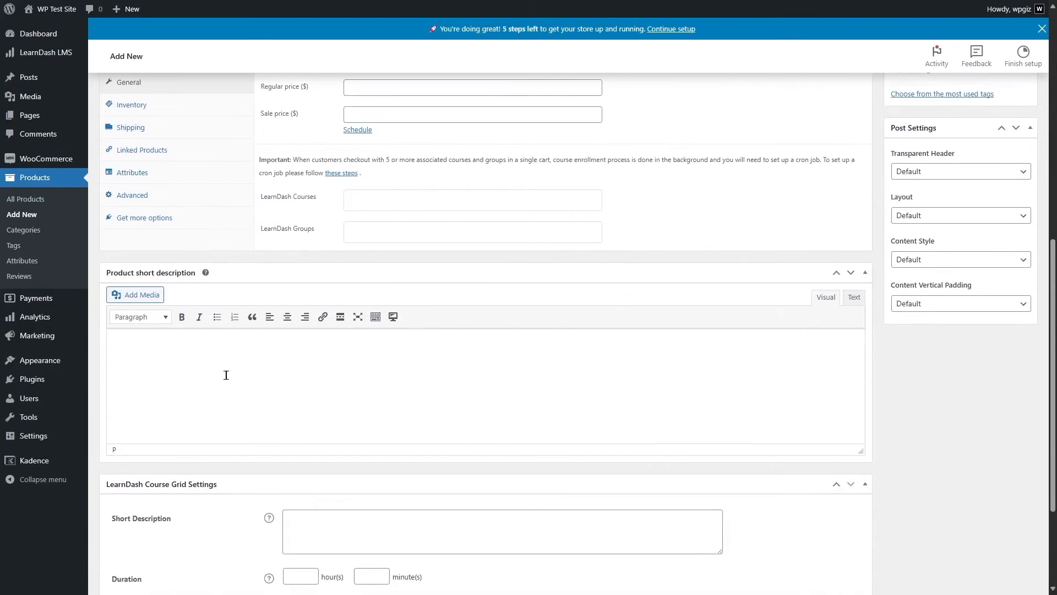
text(Lorem ipsum odor amet, consectetuer adipiscing elit. Varius auctor potenti consequat id ipsum. Lobortis felis maecenas pulvinar cras penatibus class dignissim vivamus faucibus! Vel consequat malesuada ipsum ridiculus pulvinar orci. Hac erat lacinia nostra vel facilisi conubia. Imperdiet viverra donec aptent nisl sociosqu sem. Quisque hac eu montes fermentum proin eleifend.)
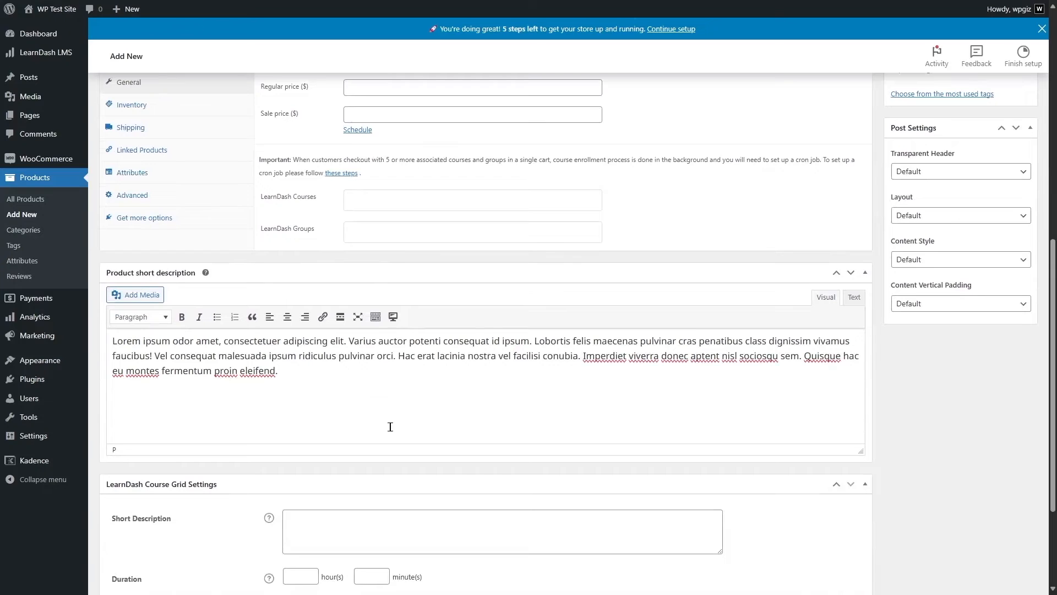
scroll(389, 427, up, 4)
scroll(392, 431, down, 1)
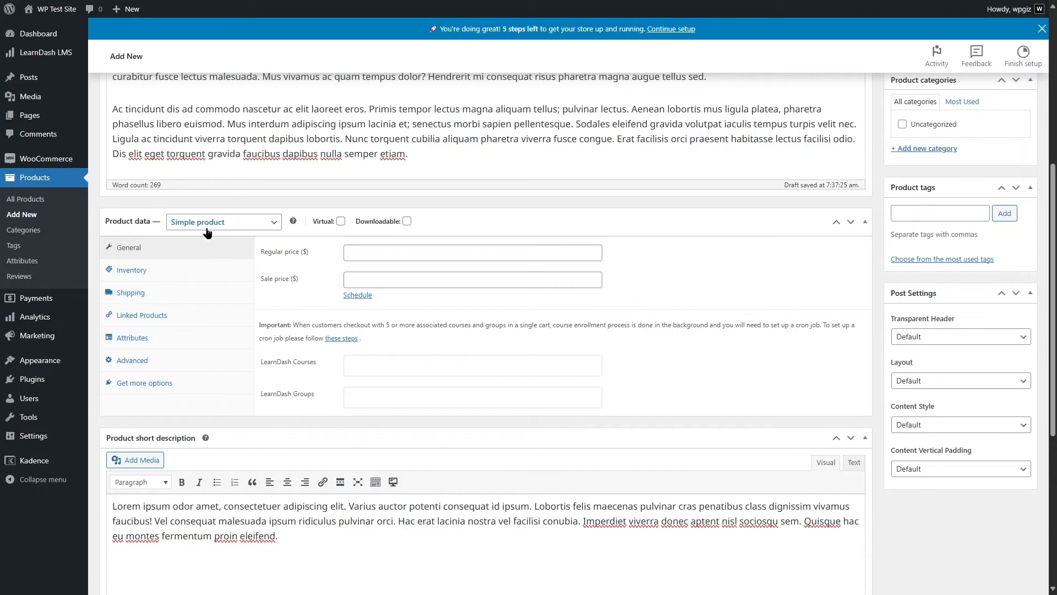
Set the product type to Course and the regular price to $99, leaving the sale price empty
click(275, 226)
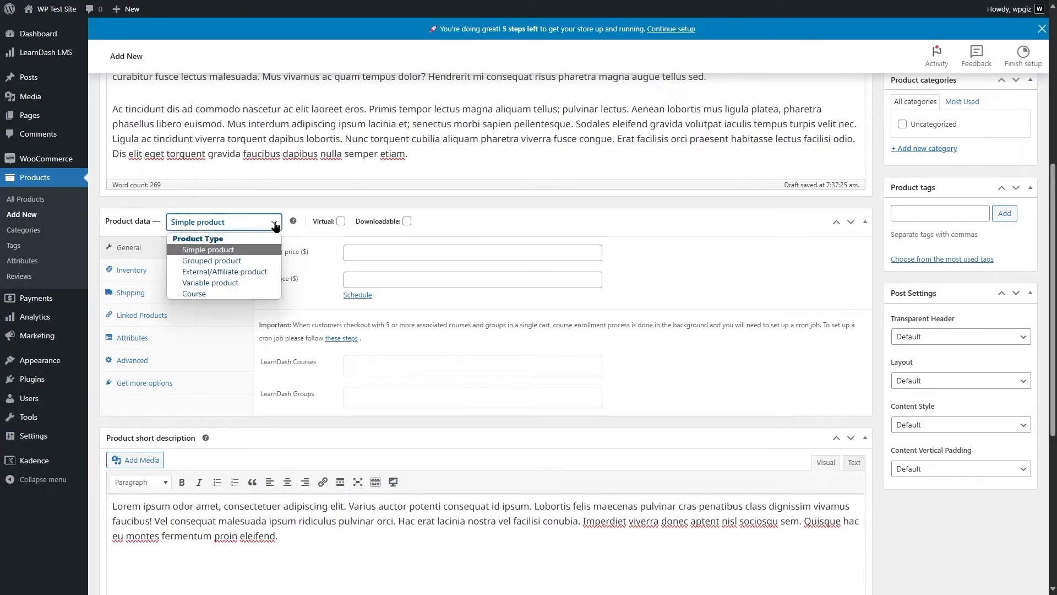
click(197, 295)
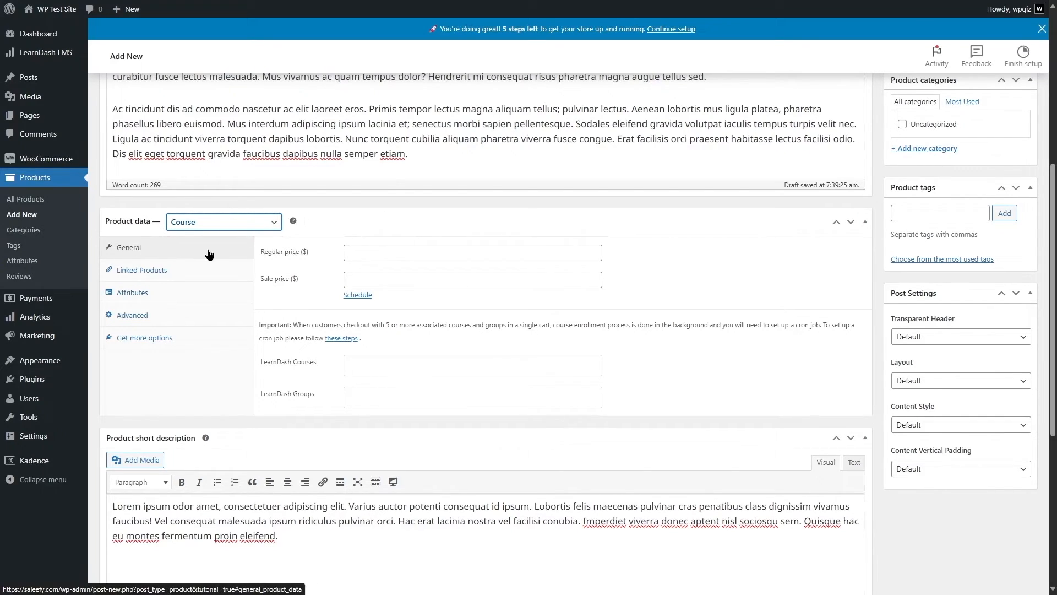
click(398, 254)
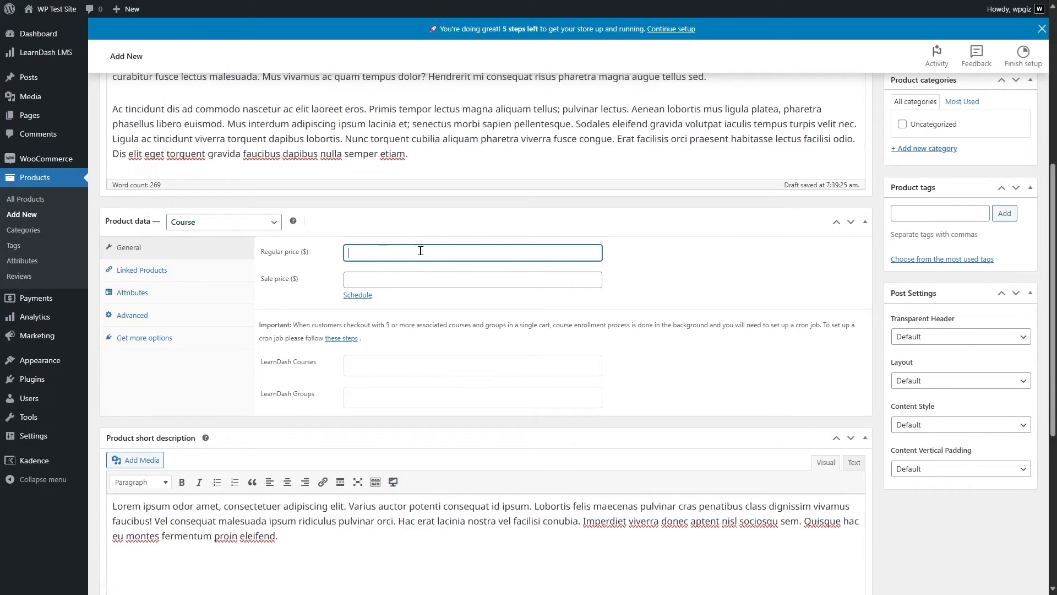
click(353, 280)
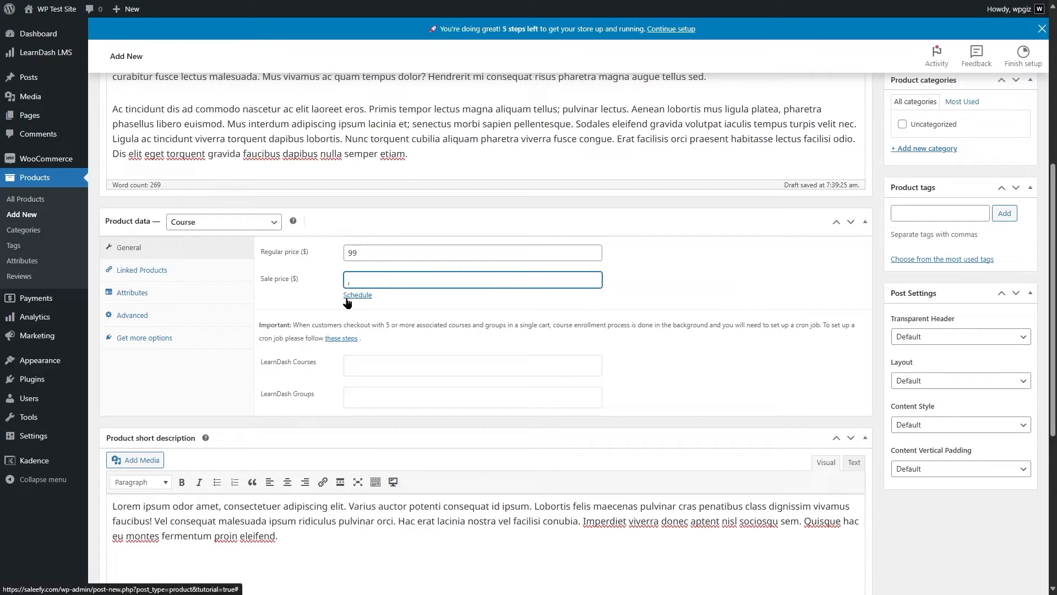
click(299, 266)
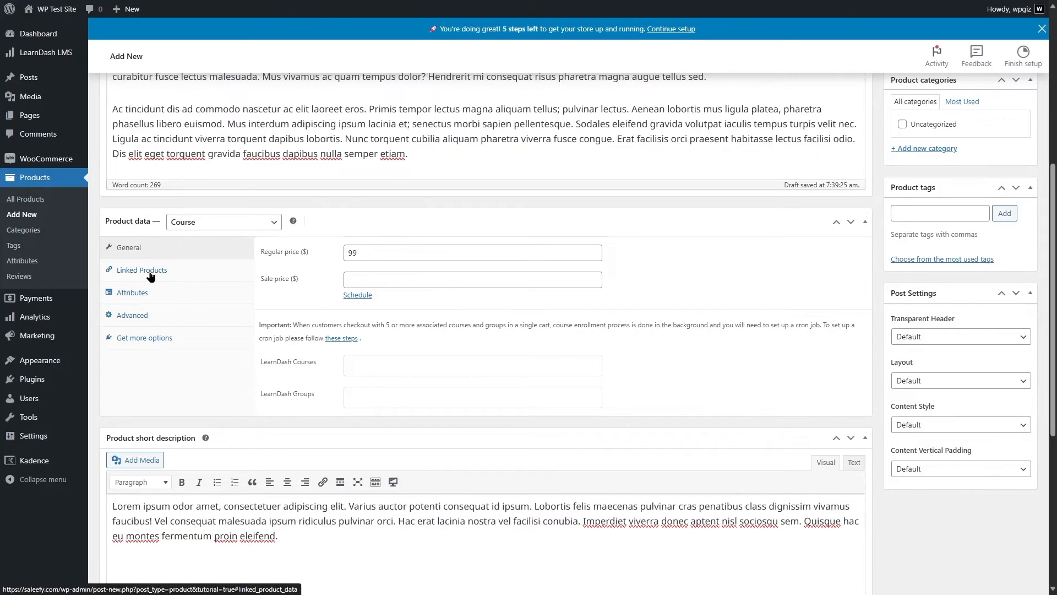
Review the product's linked products, attributes, advanced settings and recommended extensions, and return to the general settings
click(193, 271)
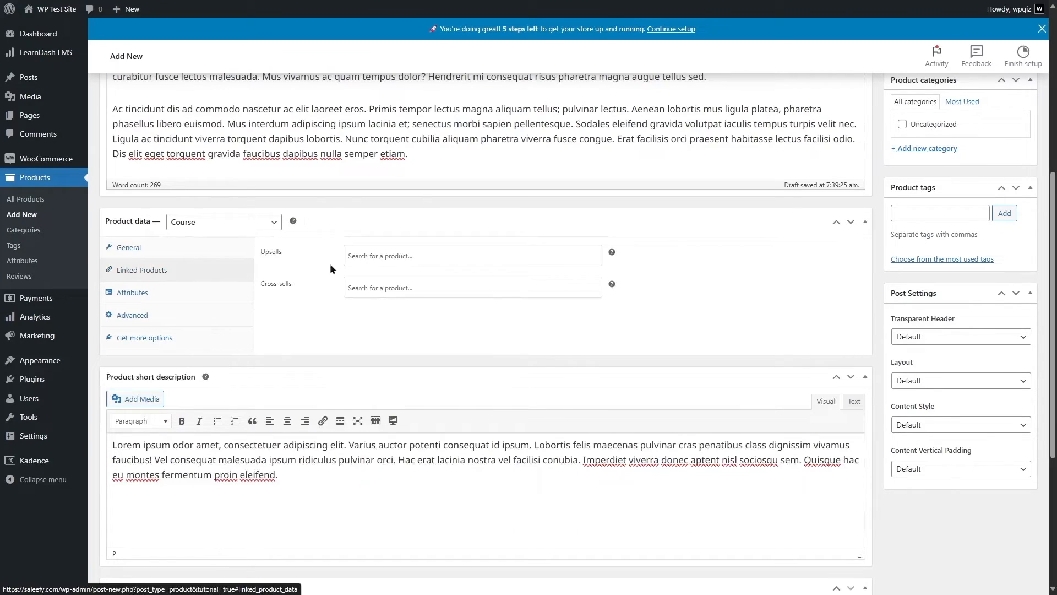
click(409, 257)
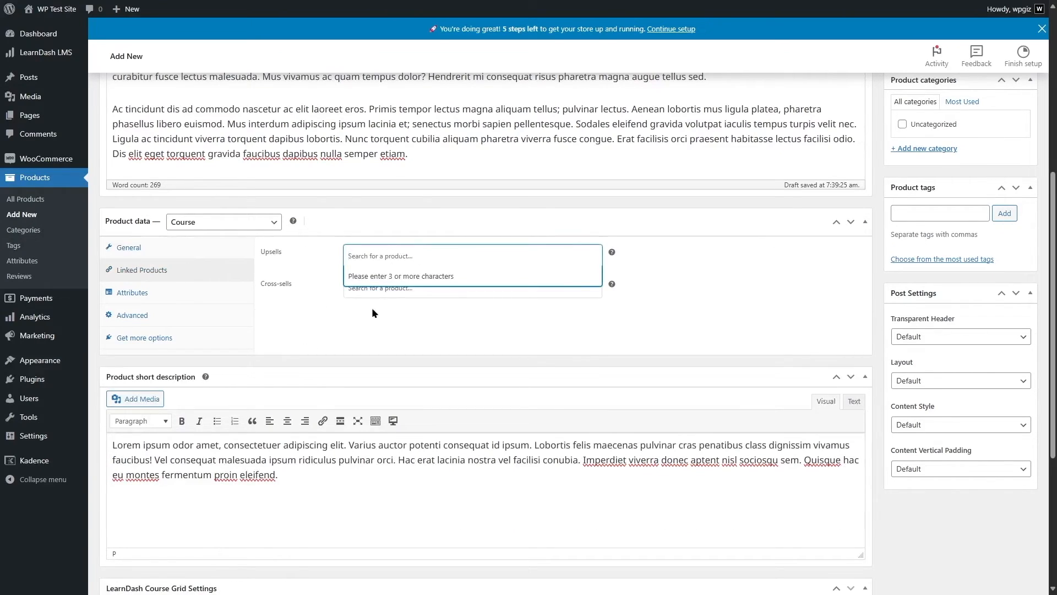
click(275, 320)
click(202, 297)
click(188, 319)
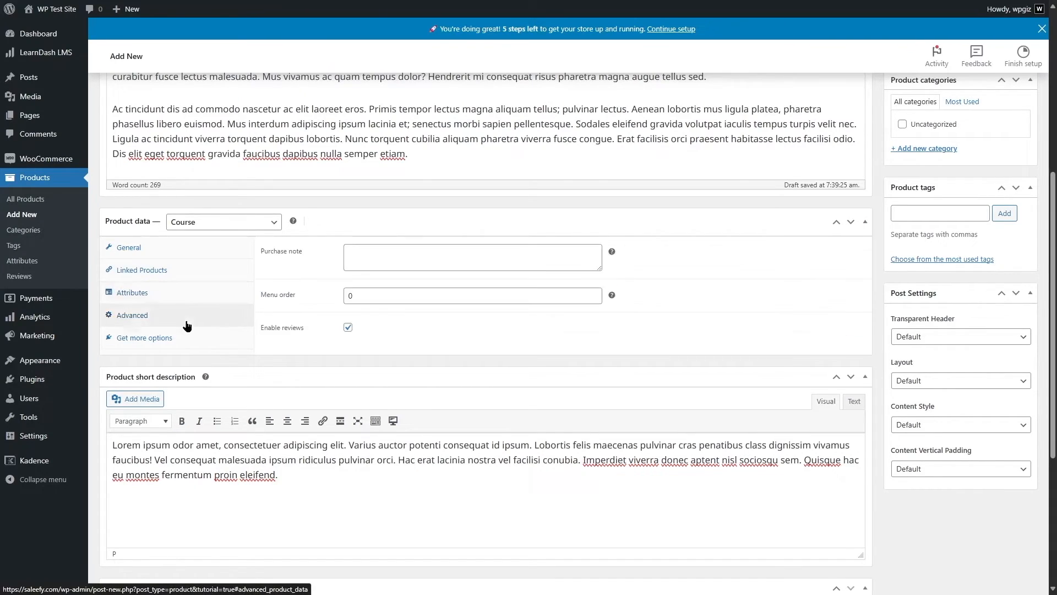
click(347, 328)
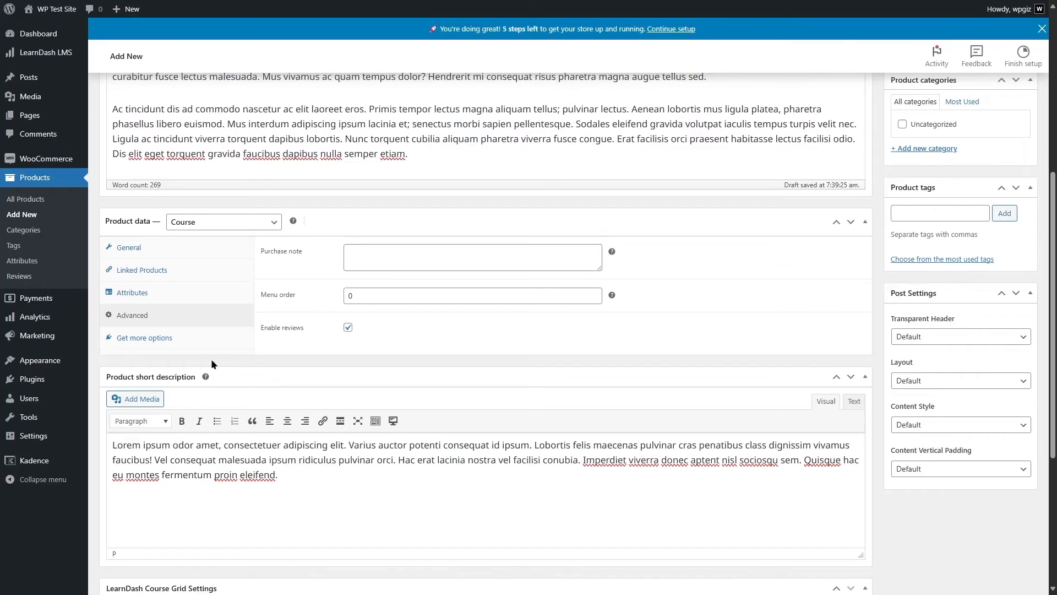
click(201, 343)
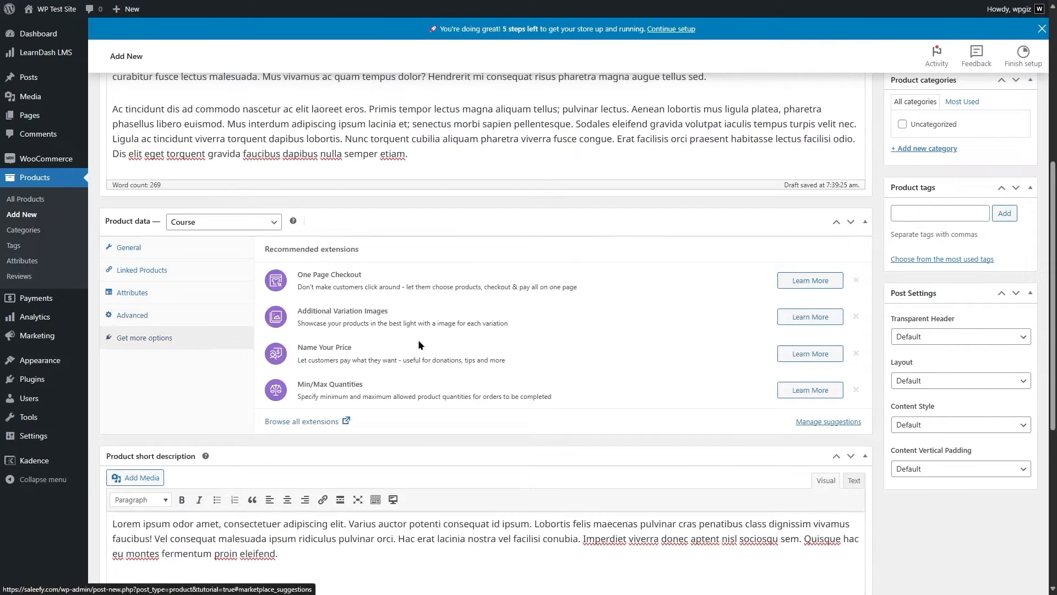
click(185, 253)
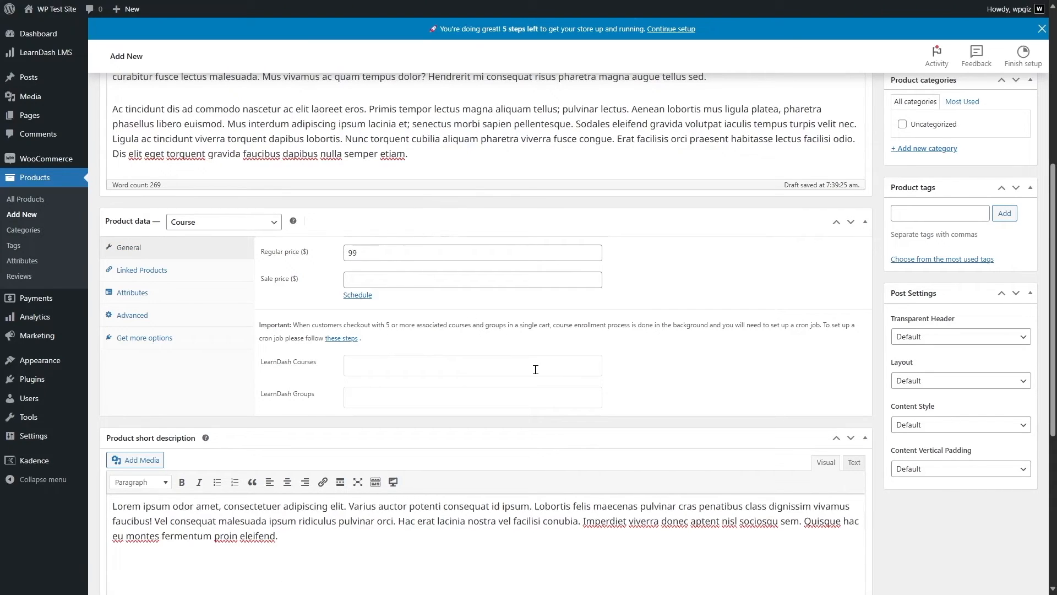
Add a new product category named "Web Development" and assign it to the course product
scroll(812, 417, up, 4)
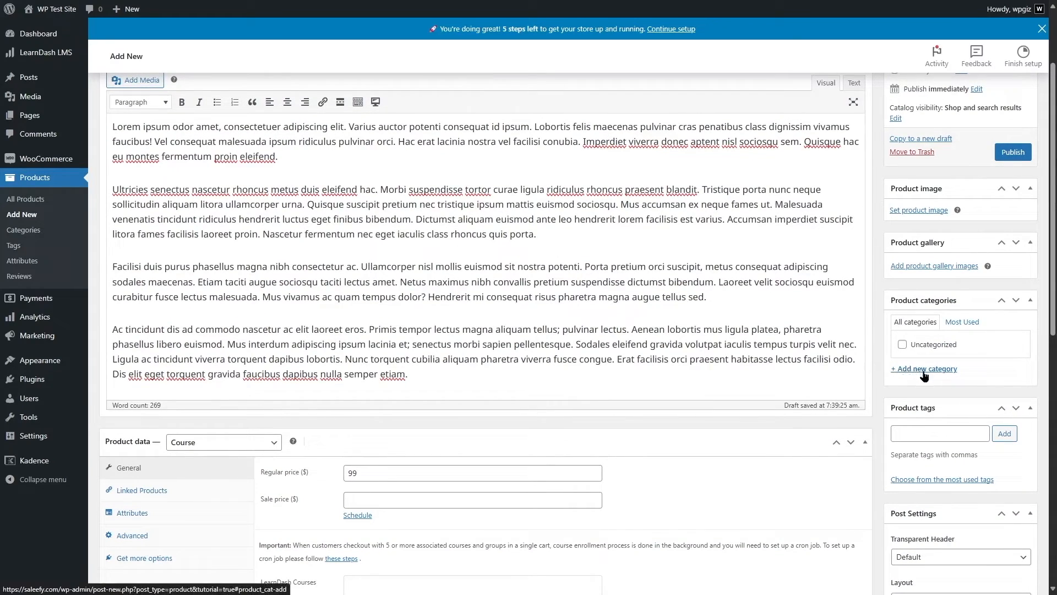
click(914, 322)
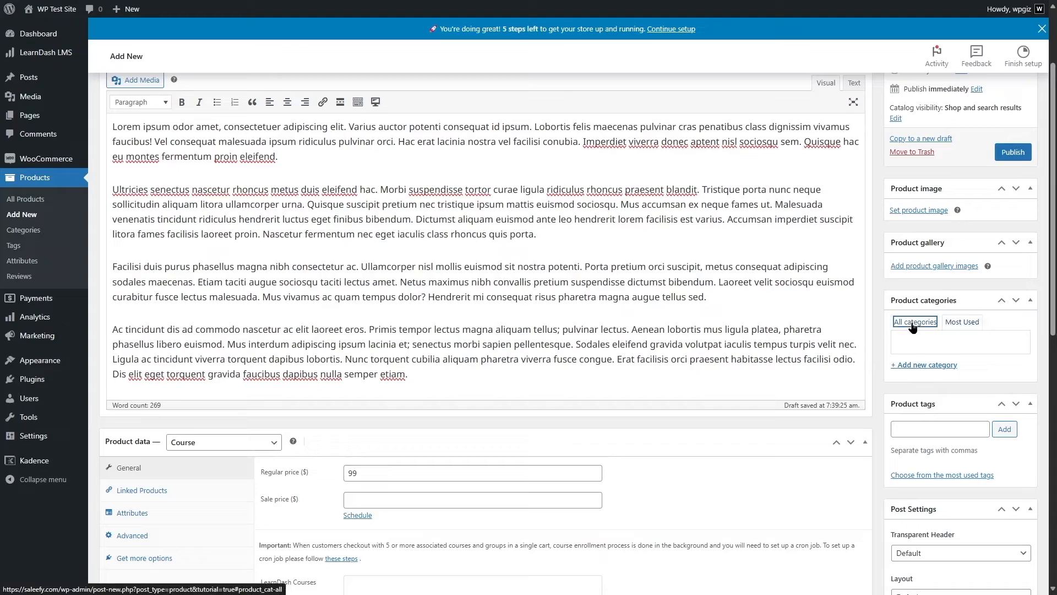
click(907, 374)
text(Web Development)
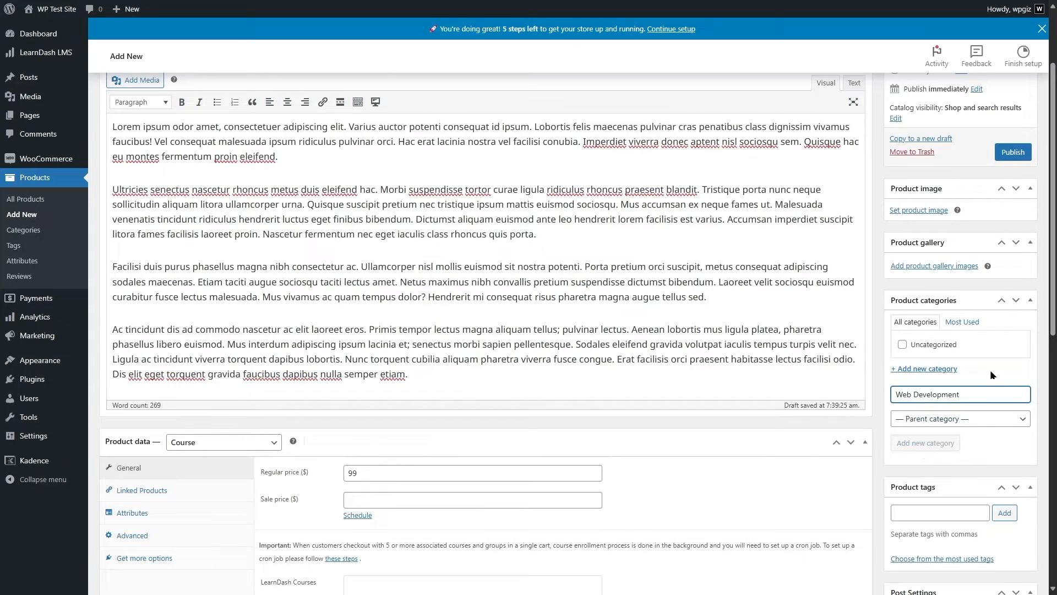
click(992, 392)
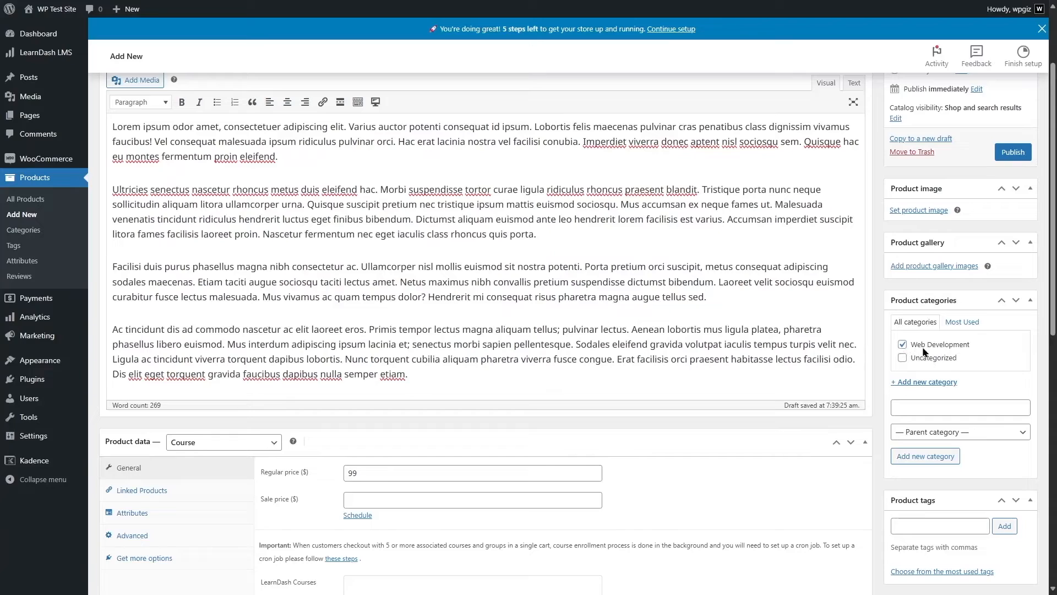
Set the blue WordPress logo picture from the media library as the product image
scroll(964, 371, up, 2)
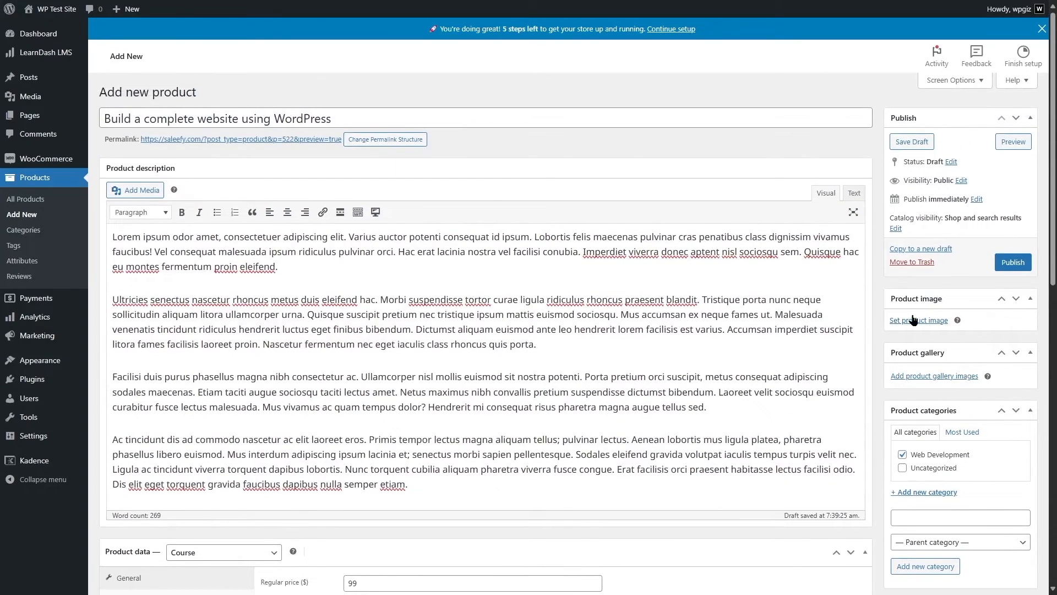
click(898, 325)
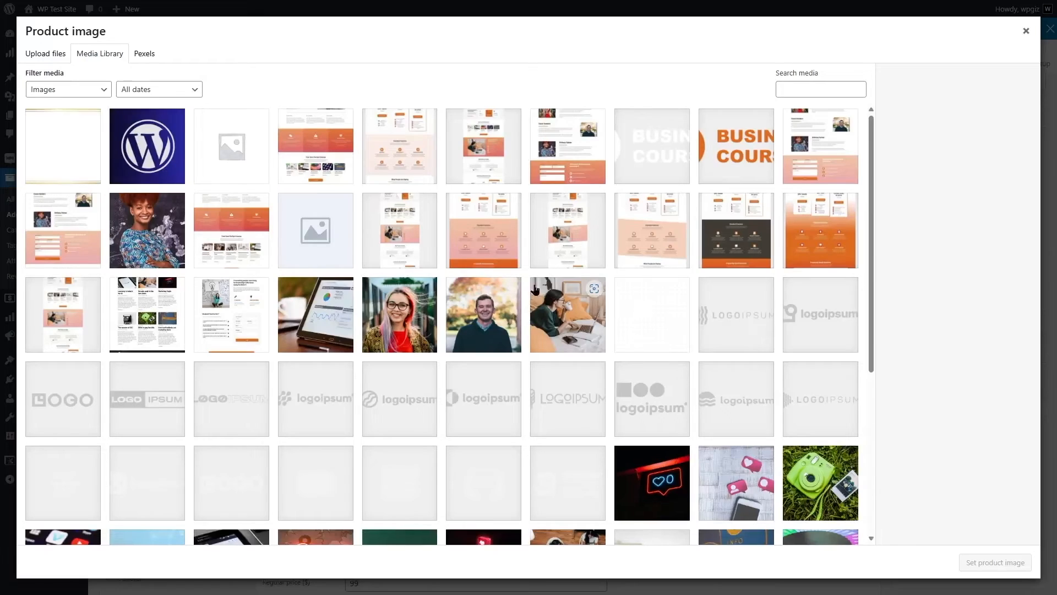
click(148, 146)
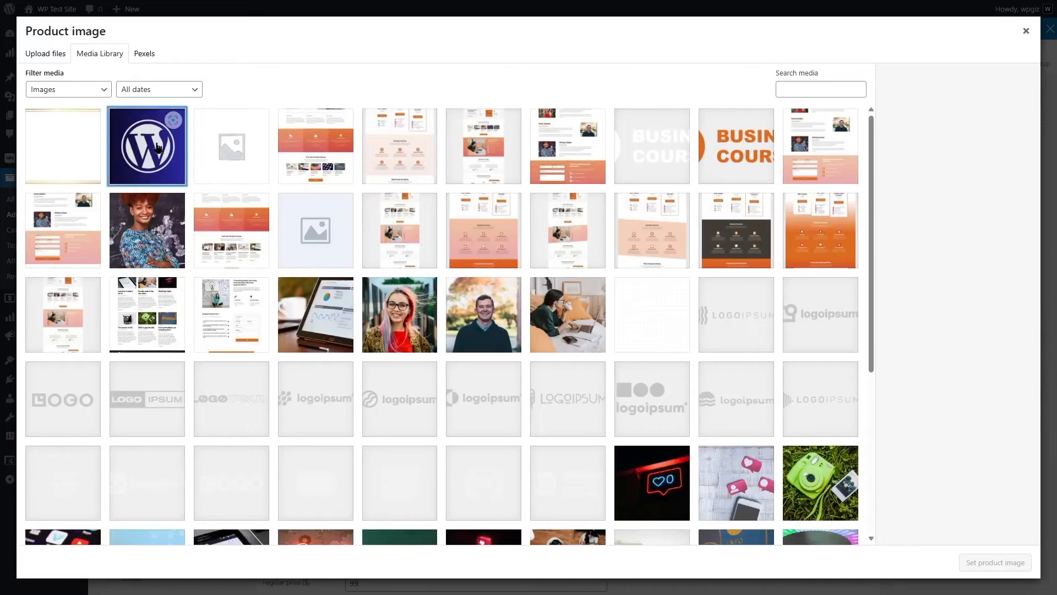
click(994, 561)
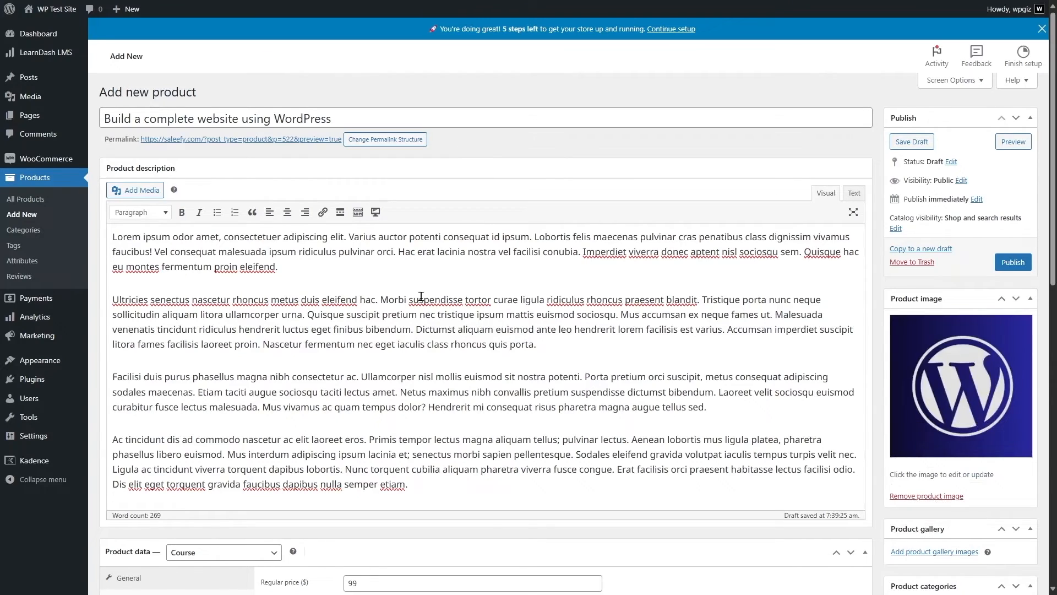
Check over the completed product details and publish the course product
scroll(422, 297, down, 5)
scroll(408, 287, up, 4)
click(1027, 209)
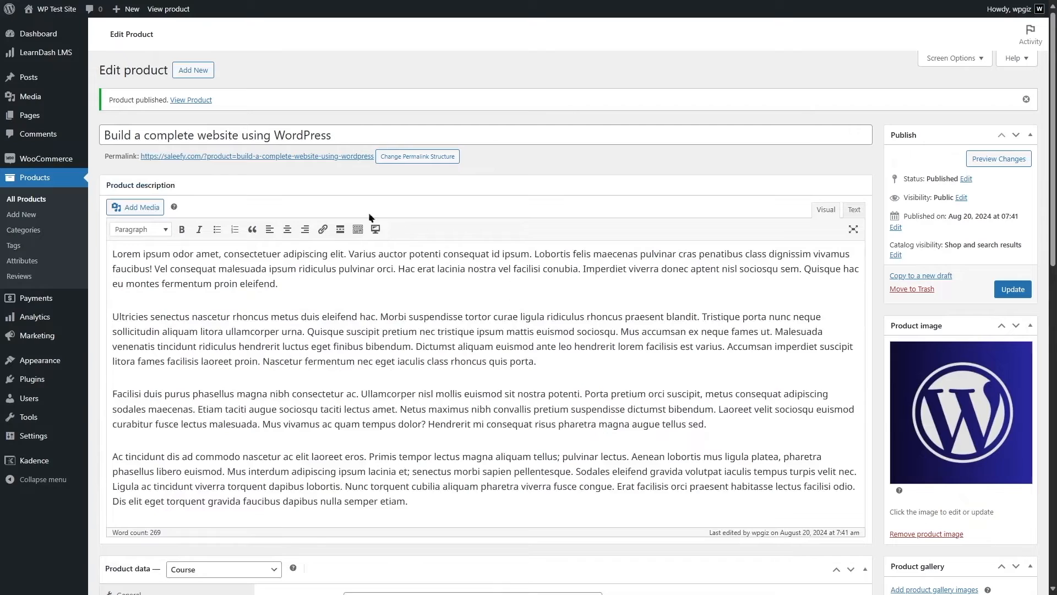
View the published product's page with its price and description, and try adding the course to the cart
click(183, 102)
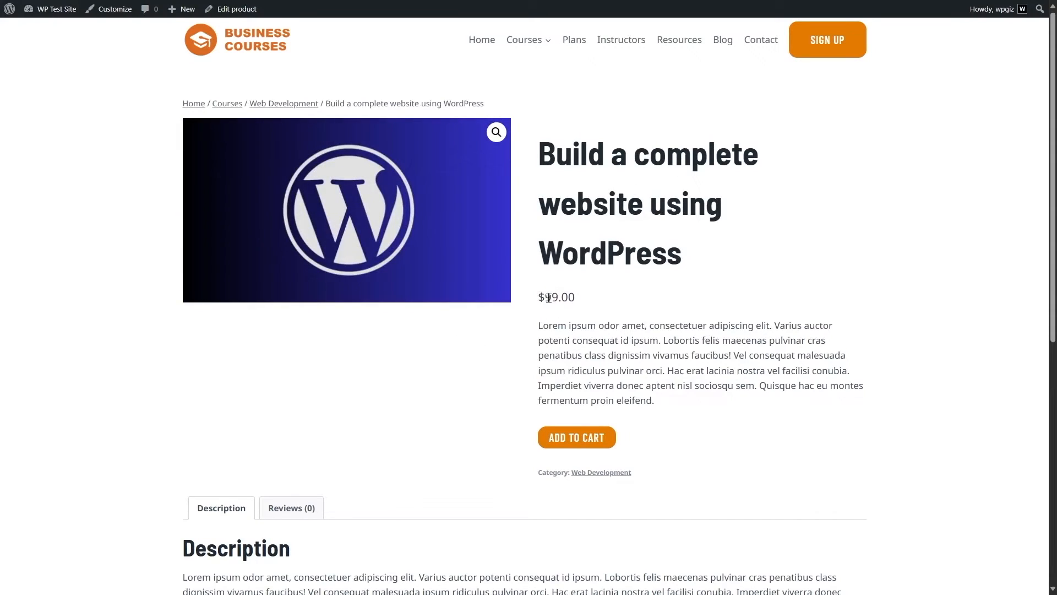
scroll(549, 298, down, 2)
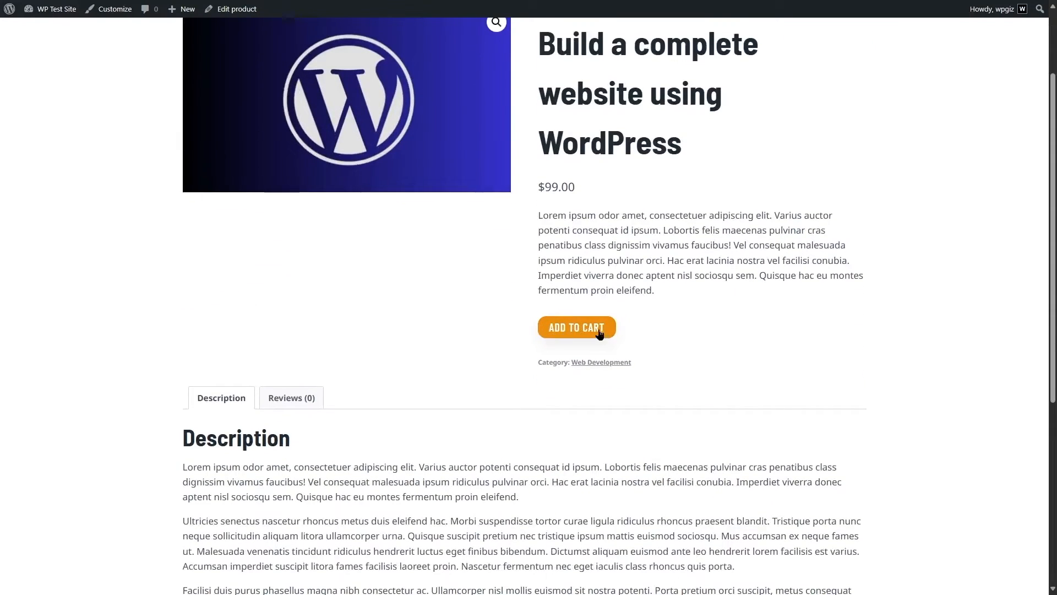
scroll(599, 333, down, 6)
scroll(479, 295, up, 5)
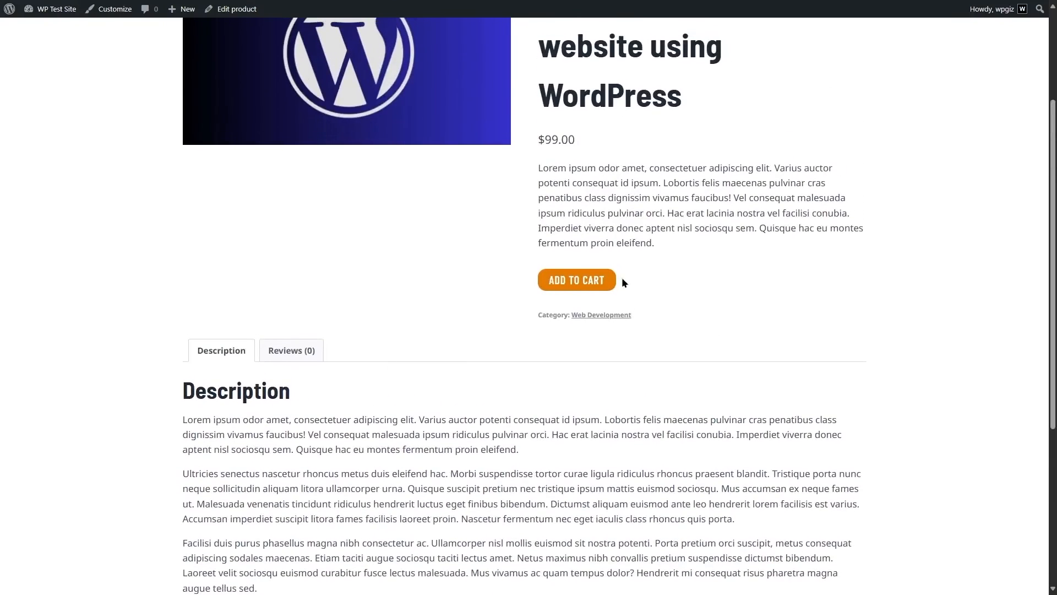
click(573, 290)
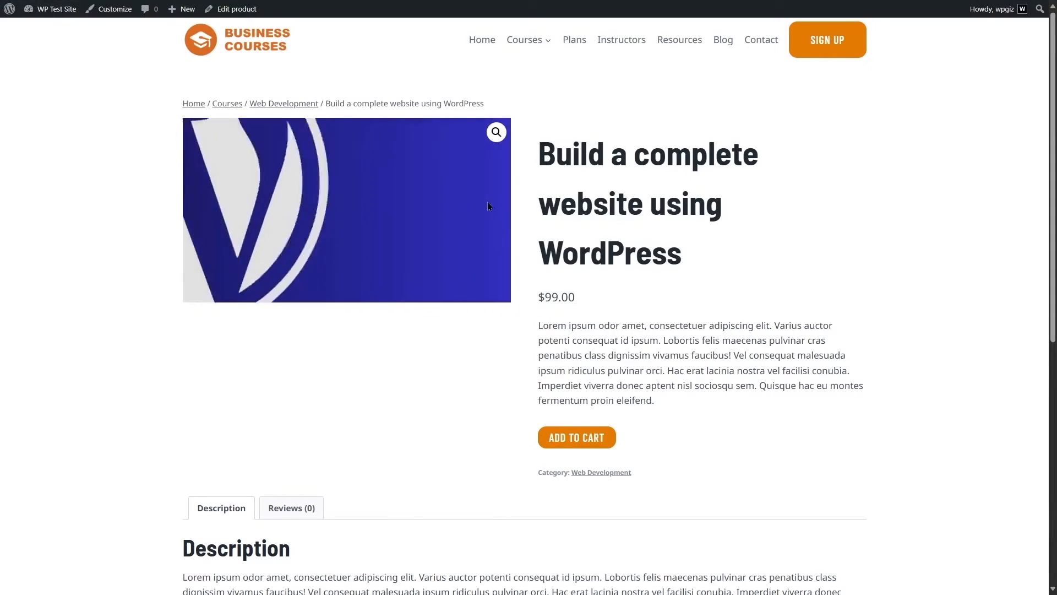
Go back to the site dashboard and check the list of all pages for an existing cart page
mouse_move(527, 51)
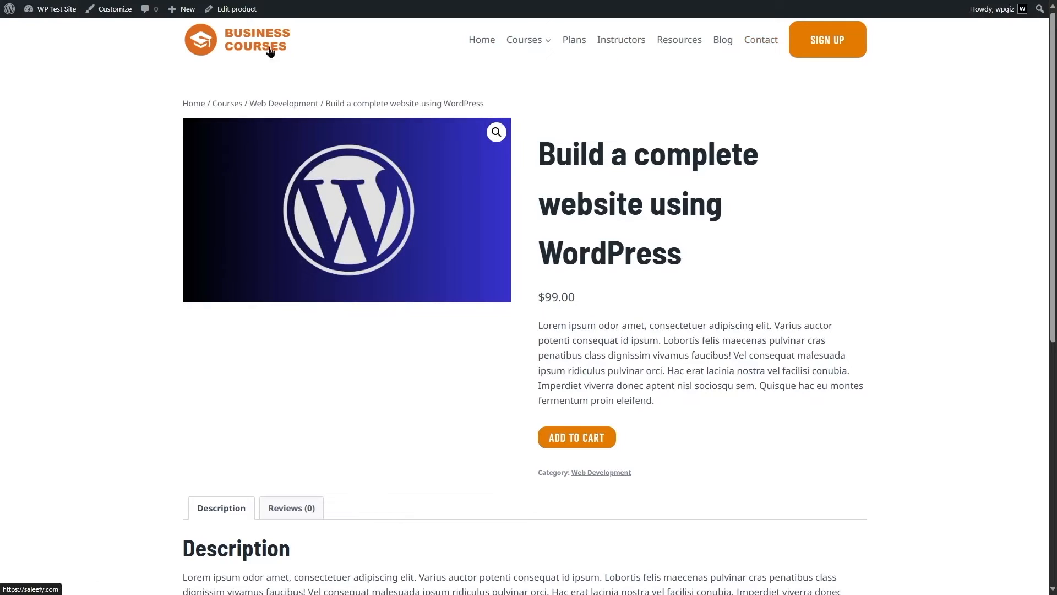
mouse_move(53, 7)
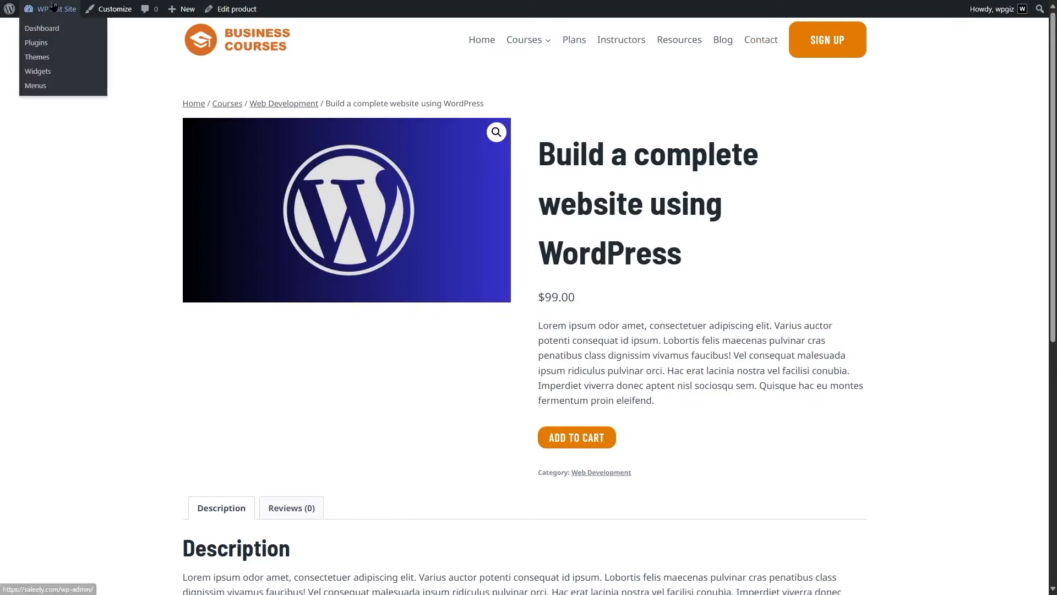
click(45, 31)
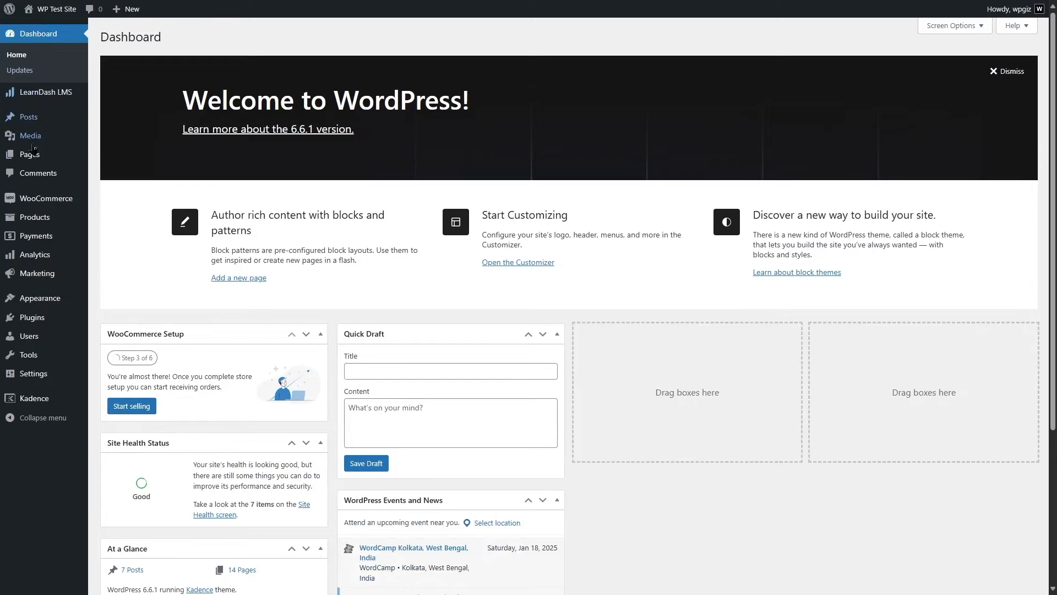
mouse_move(33, 157)
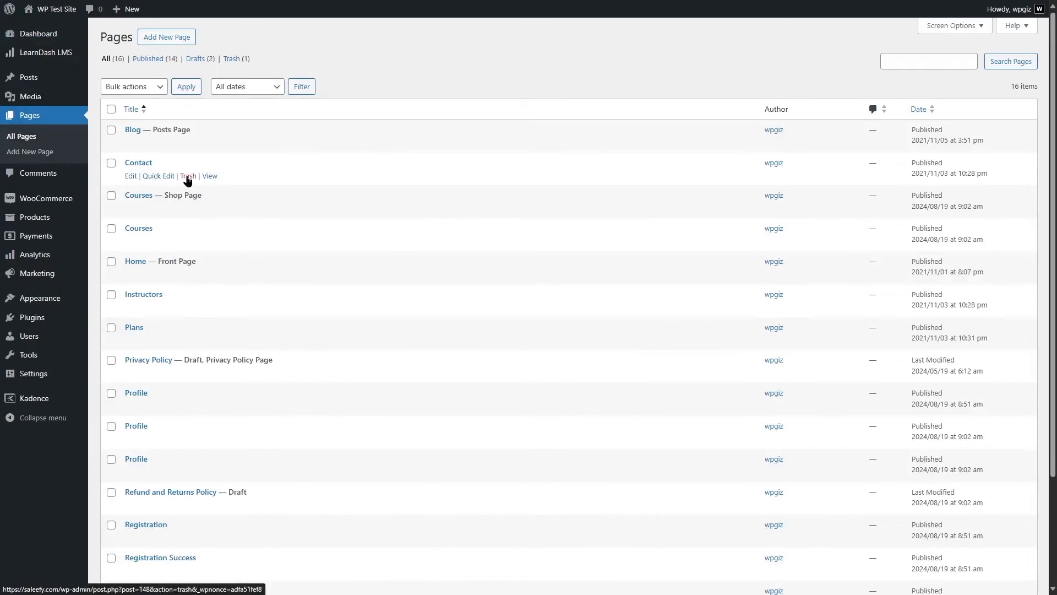
scroll(233, 454, down, 3)
scroll(215, 352, up, 3)
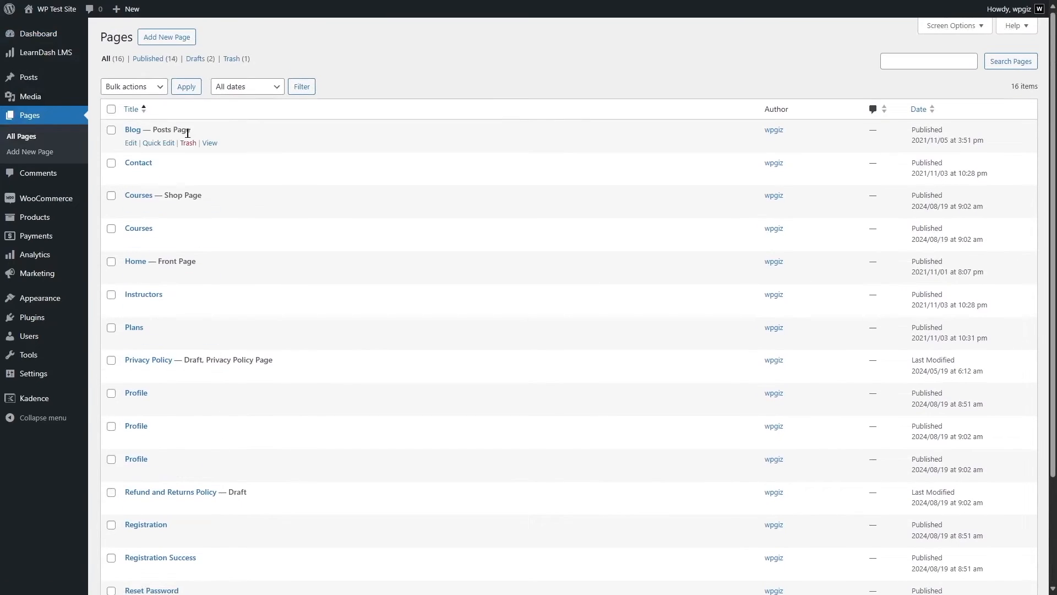
scroll(227, 414, down, 2)
scroll(226, 410, up, 3)
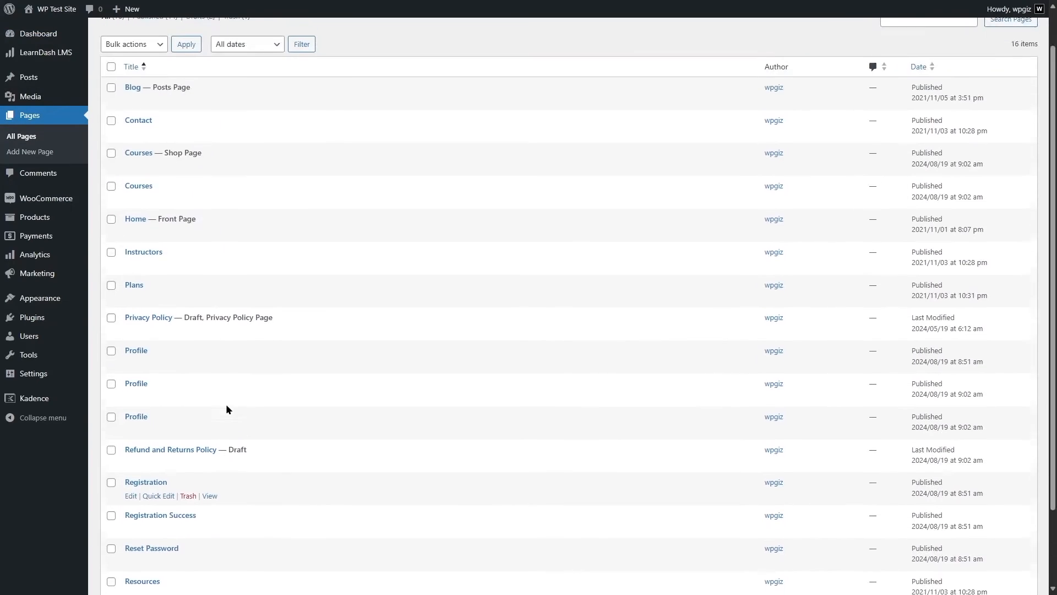
Create a new page titled "Cart" and insert the WooCommerce Cart block into its content
click(159, 43)
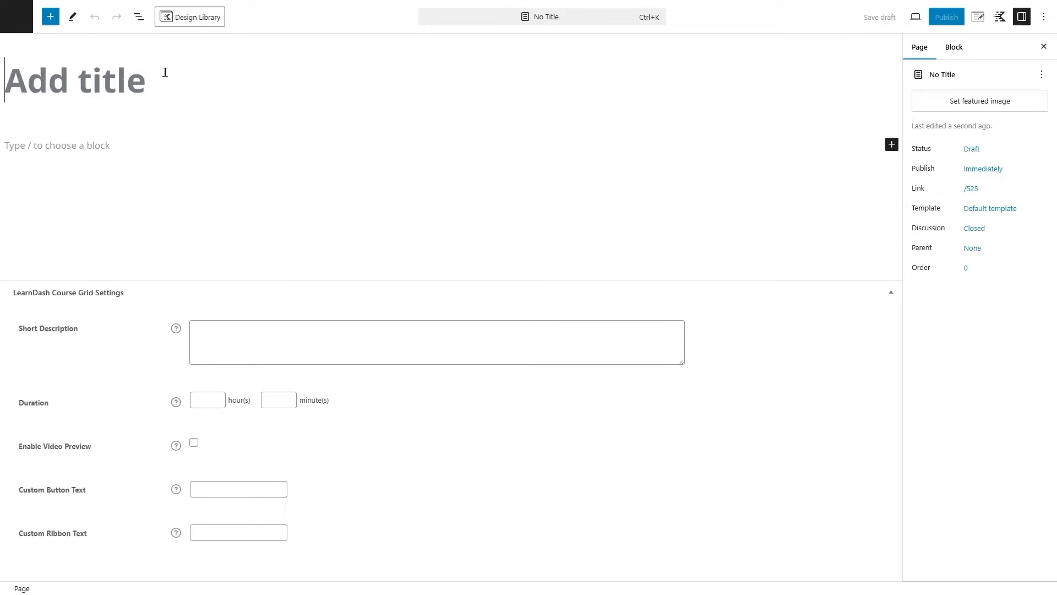
text(Cart)
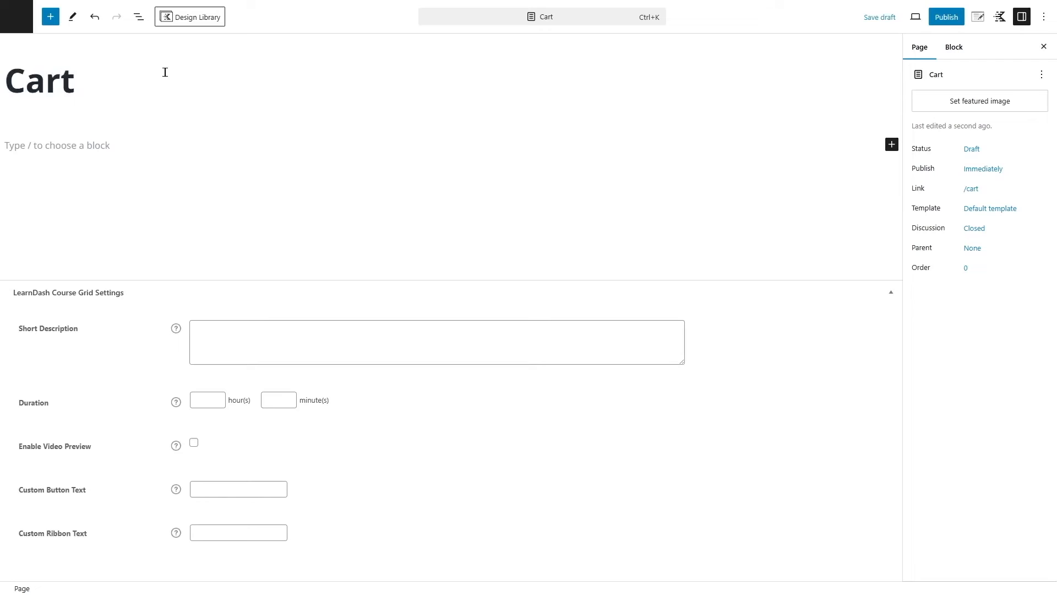
click(146, 146)
click(50, 17)
click(71, 77)
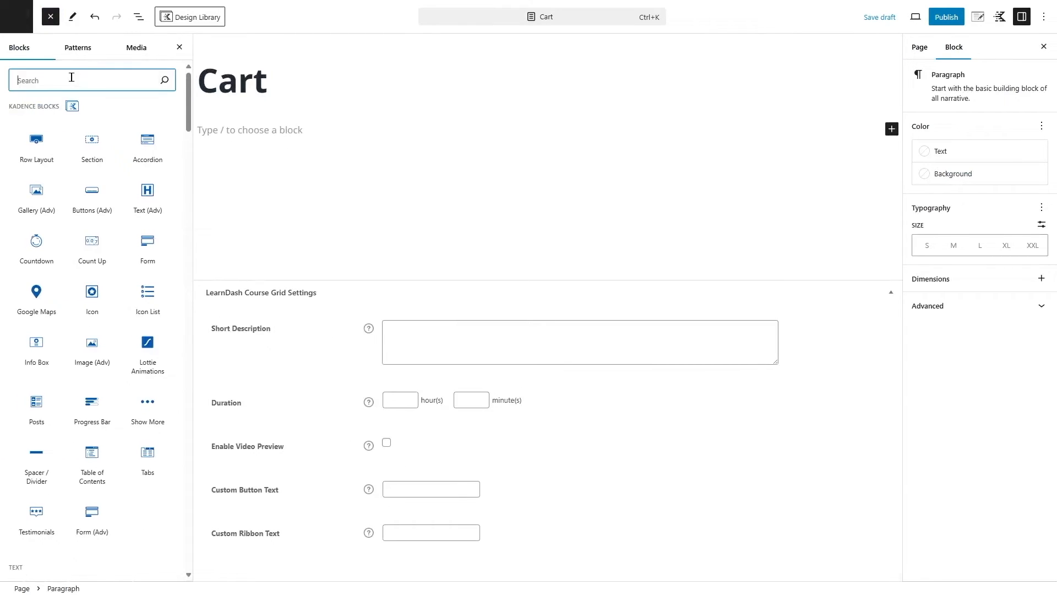
text(cart)
drag(37, 127, 398, 151)
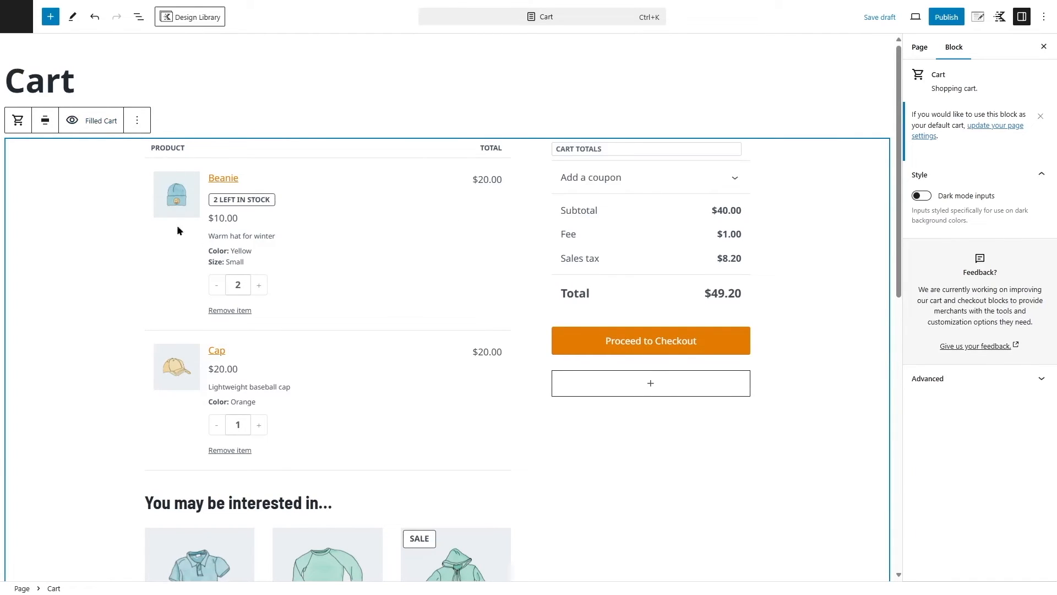
scroll(470, 273, down, 7)
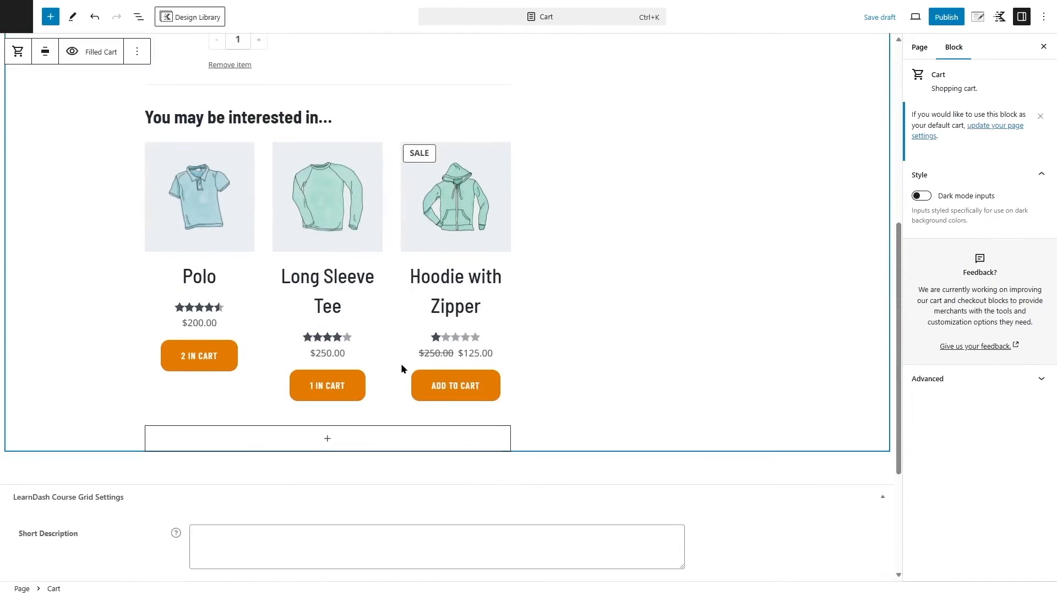
Switch the Cart block from its Filled Cart view to the Empty Cart view and publish the Cart page
scroll(401, 367, up, 7)
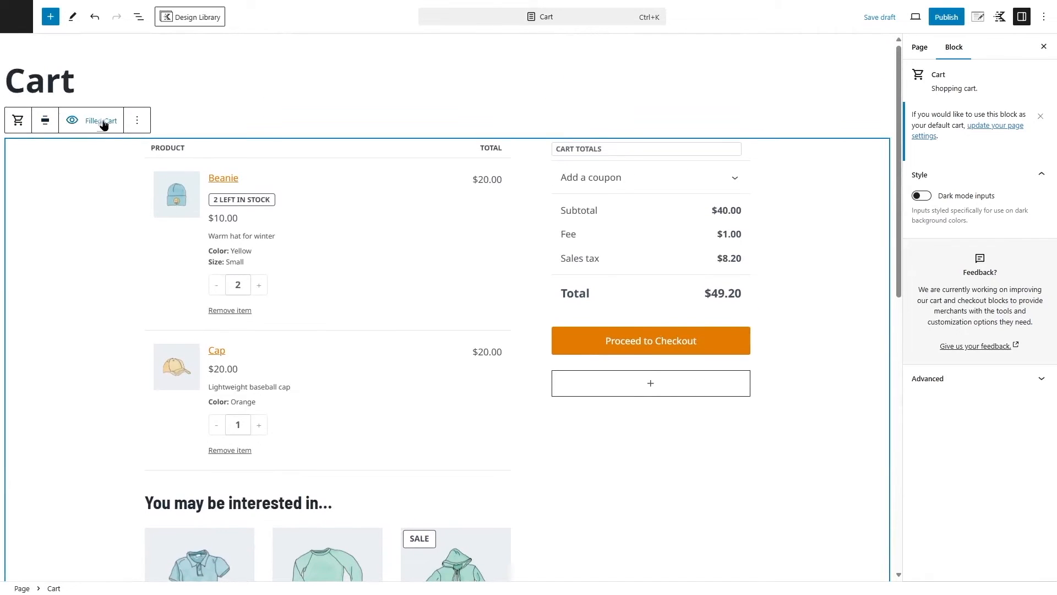
click(100, 121)
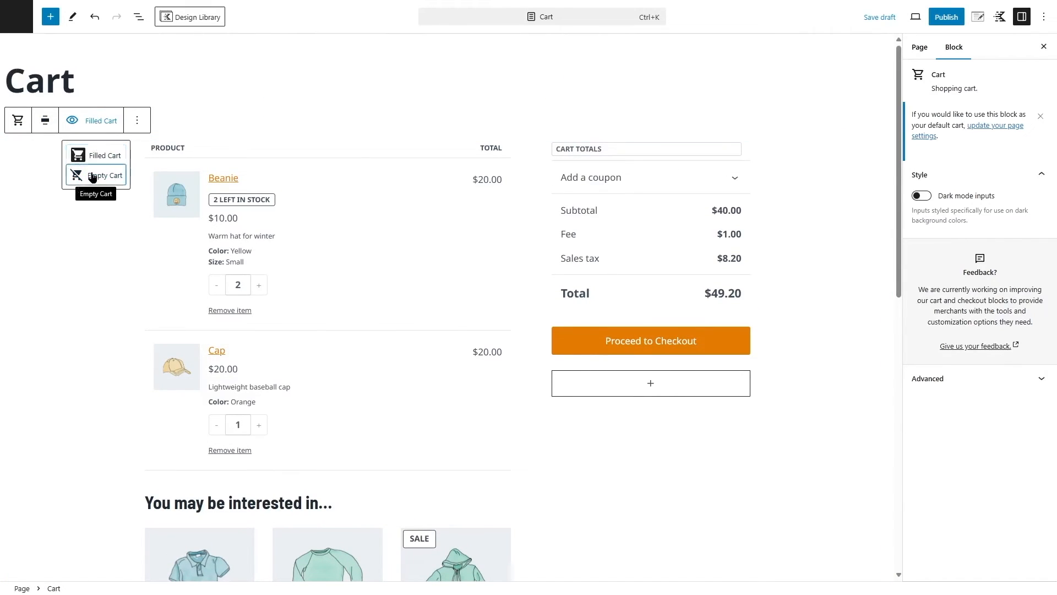
click(93, 176)
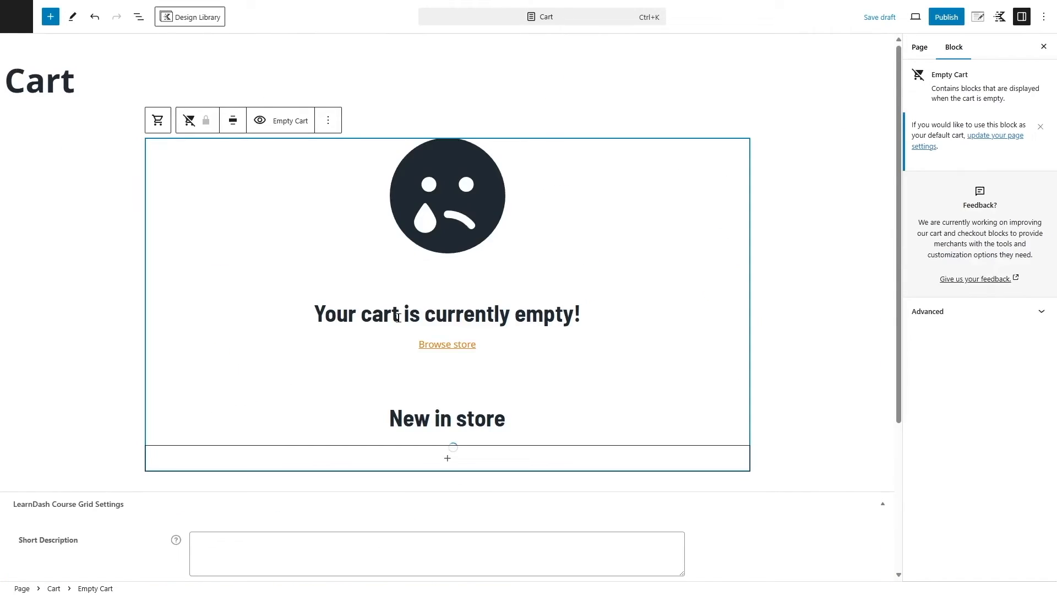
click(946, 20)
click(945, 17)
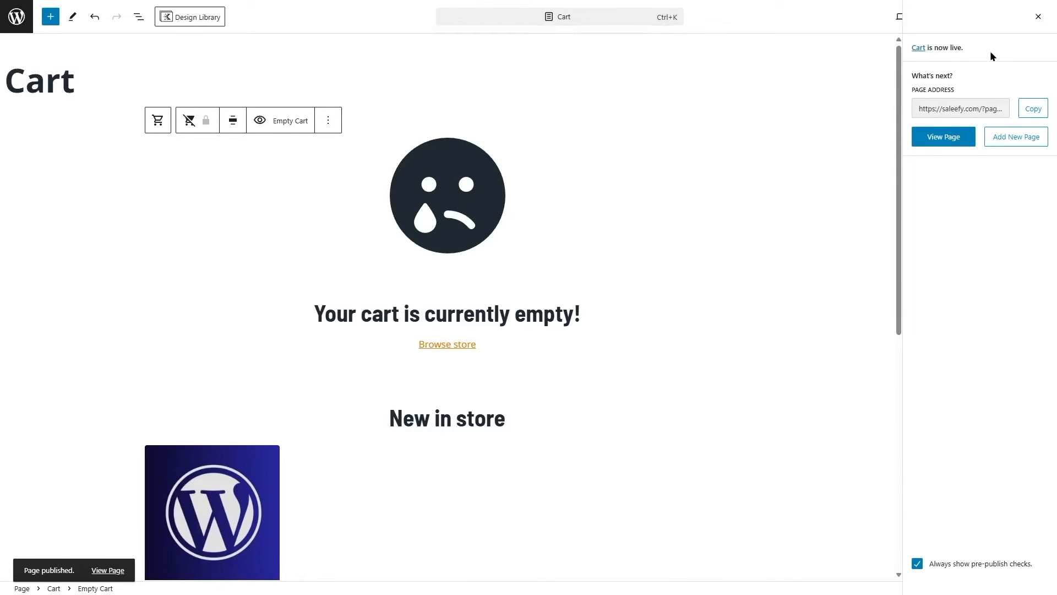
View the published Cart page with the course in it and try proceeding to checkout
click(951, 142)
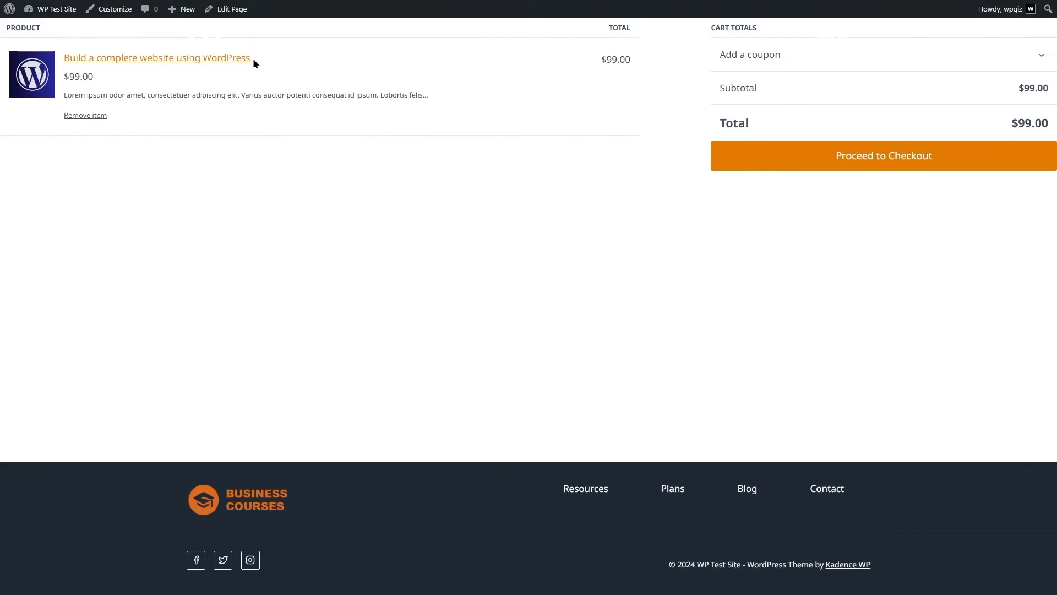
click(895, 163)
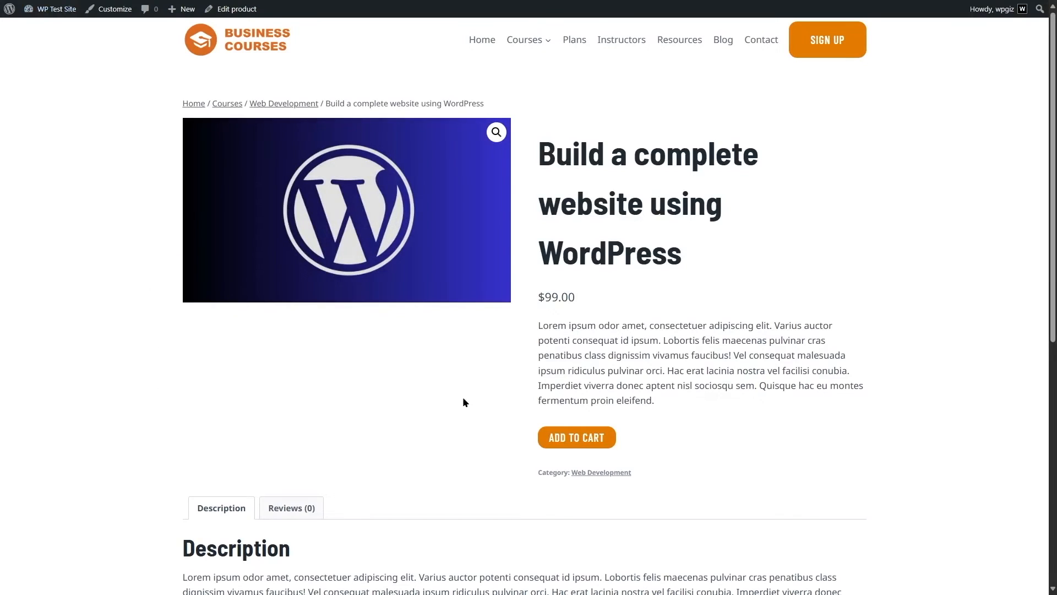
In the WooCommerce advanced page setup, assign Cart (ID: 525) as the cart page and save the settings
click(56, 8)
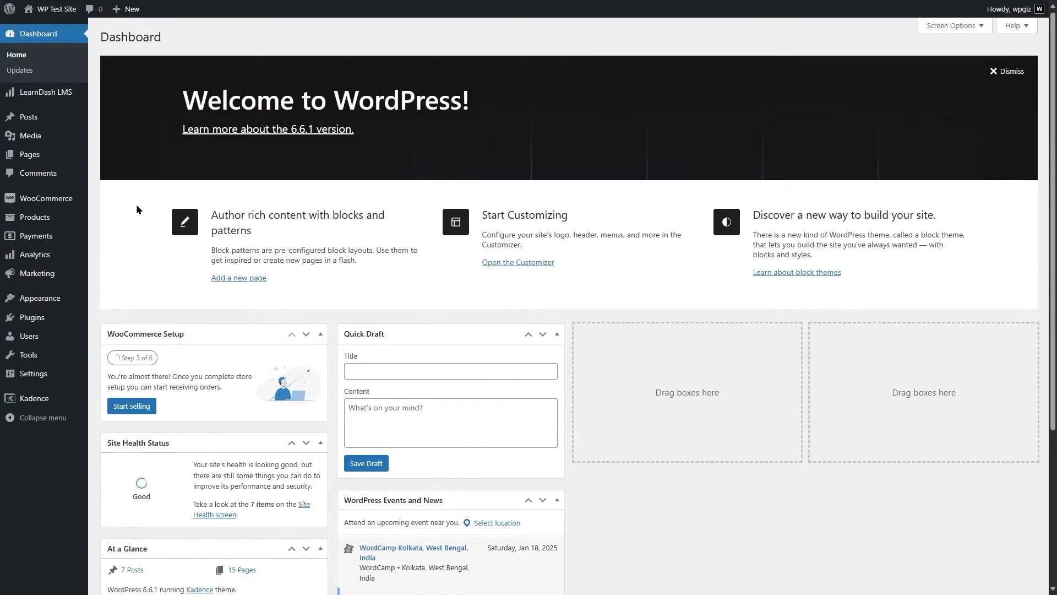
mouse_move(61, 203)
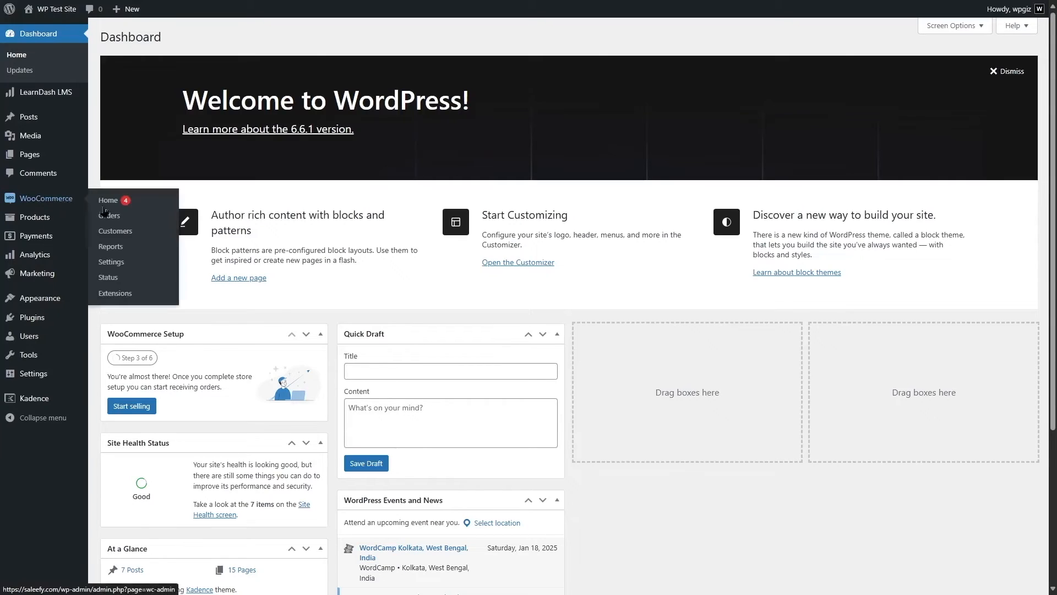
click(111, 263)
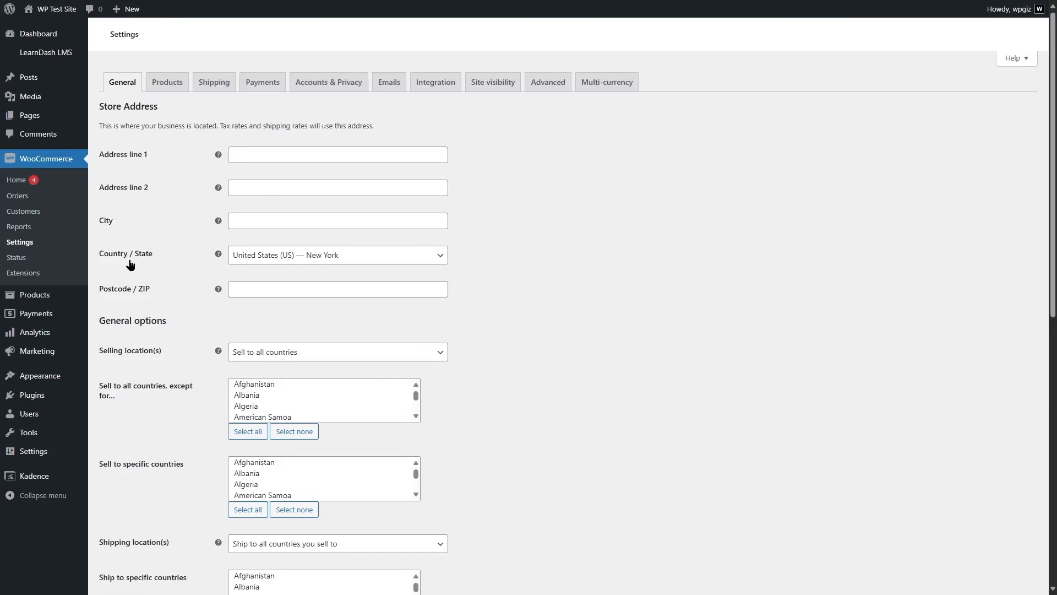
click(548, 84)
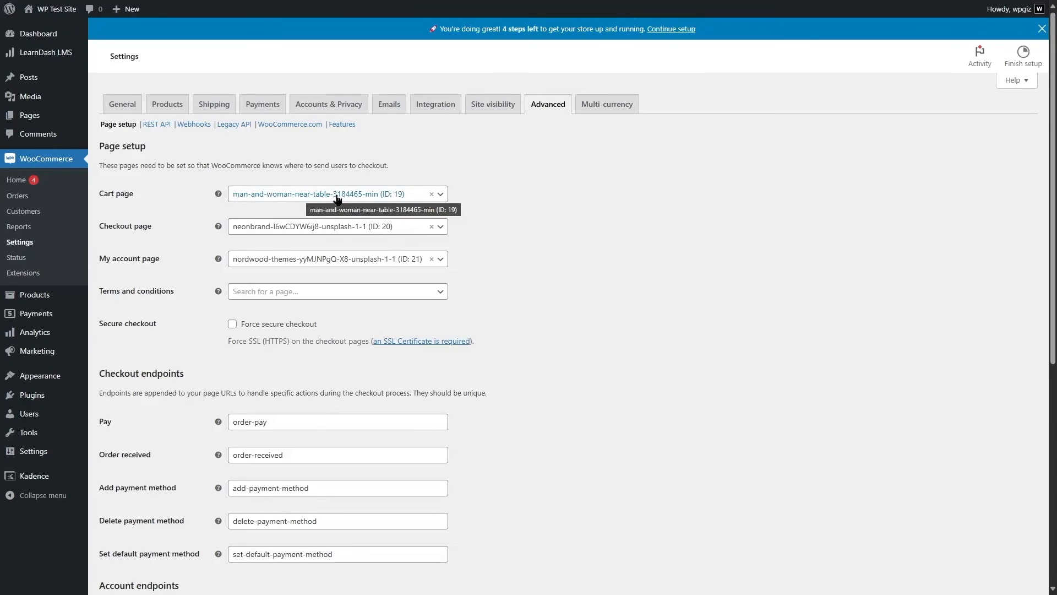
click(440, 196)
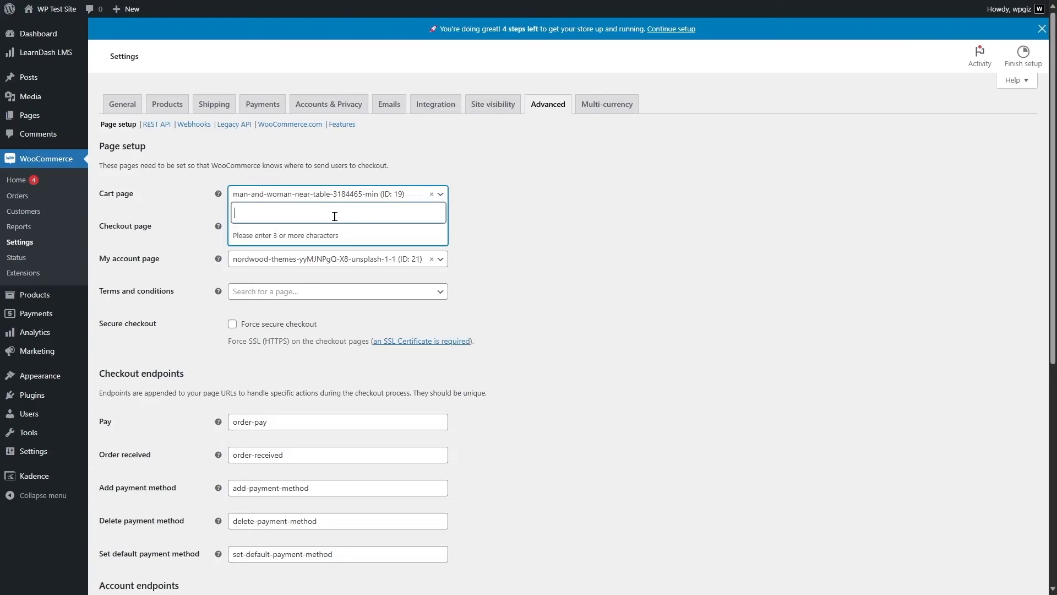
text(cart)
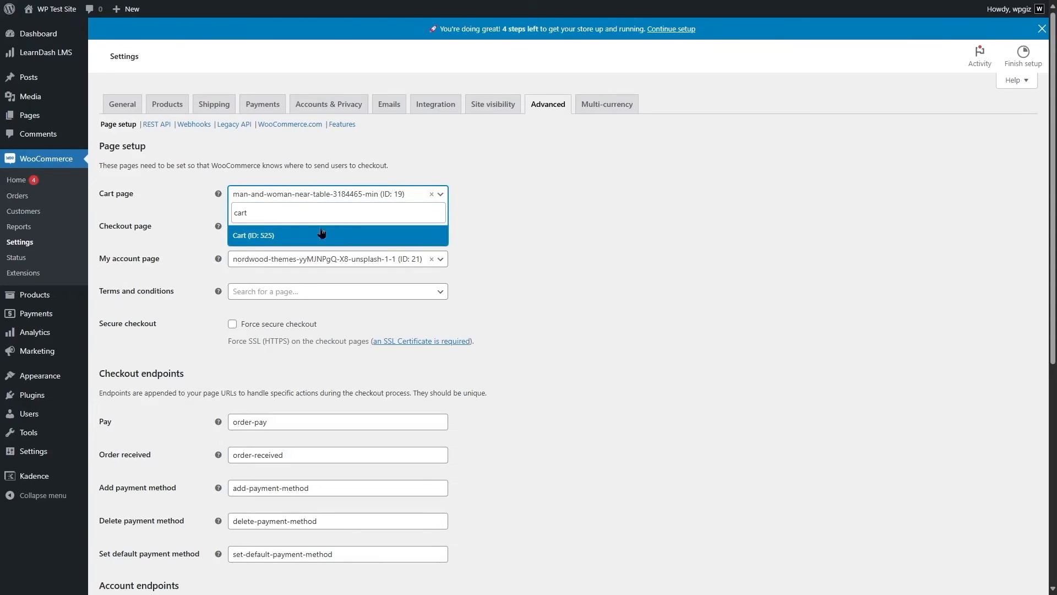
click(252, 236)
click(335, 154)
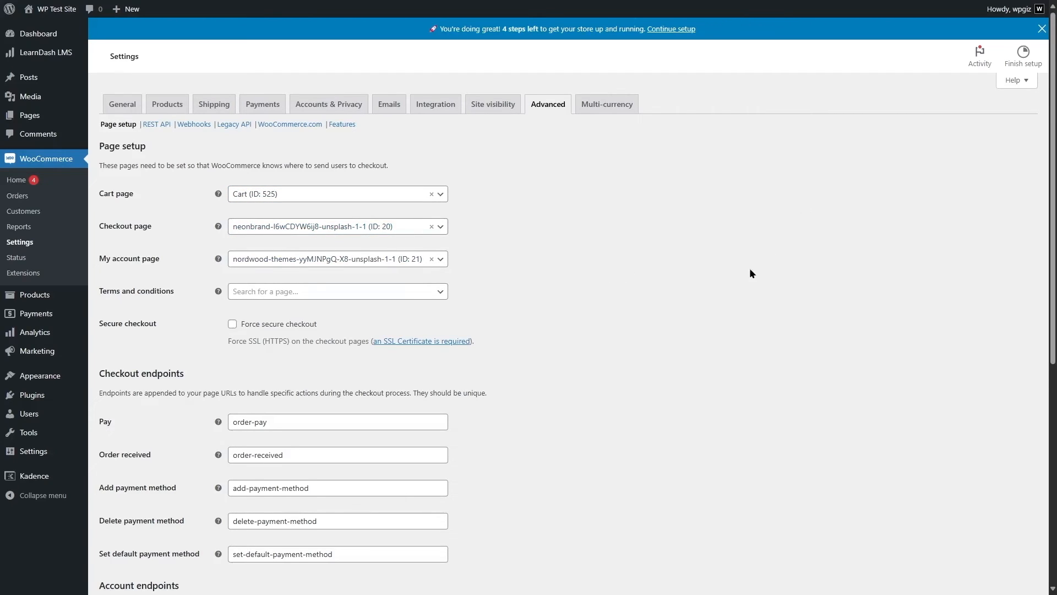
scroll(685, 375, down, 5)
scroll(685, 374, down, 1)
click(138, 541)
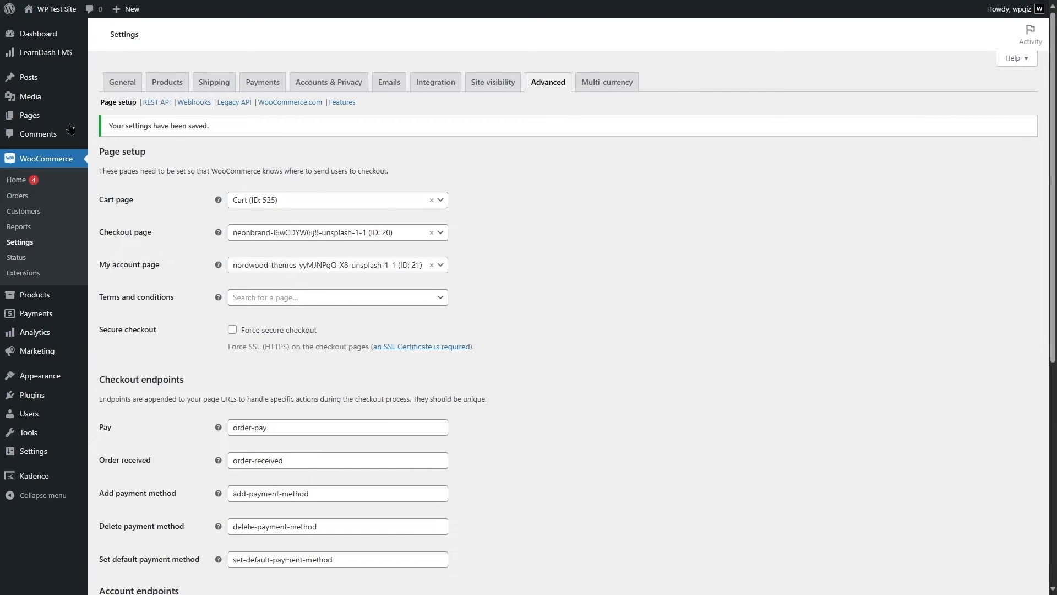
Create a new page titled "Checkout" containing the WooCommerce Checkout block, and publish it
mouse_move(42, 126)
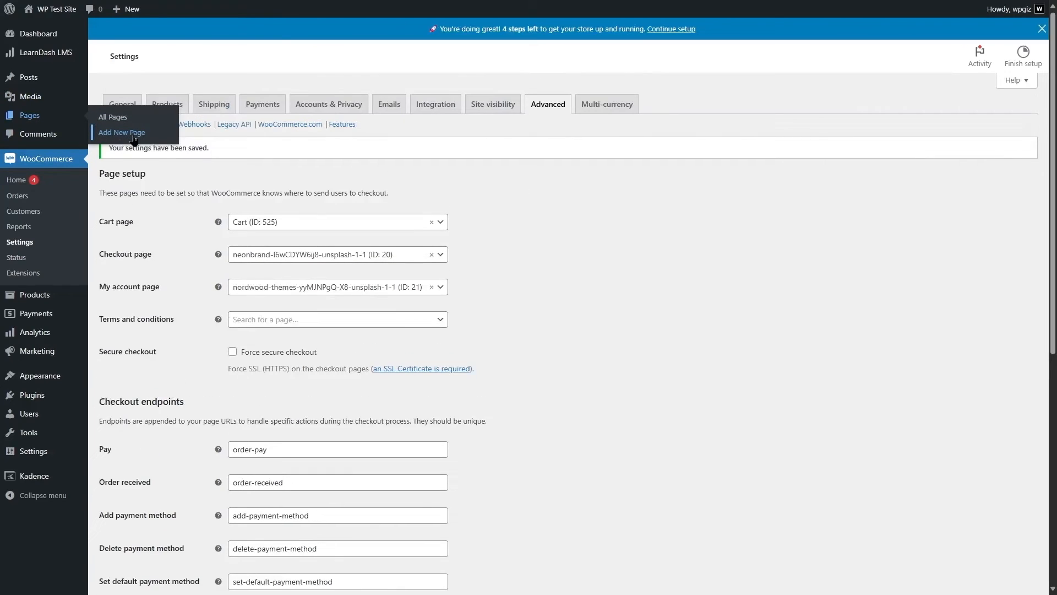
click(132, 136)
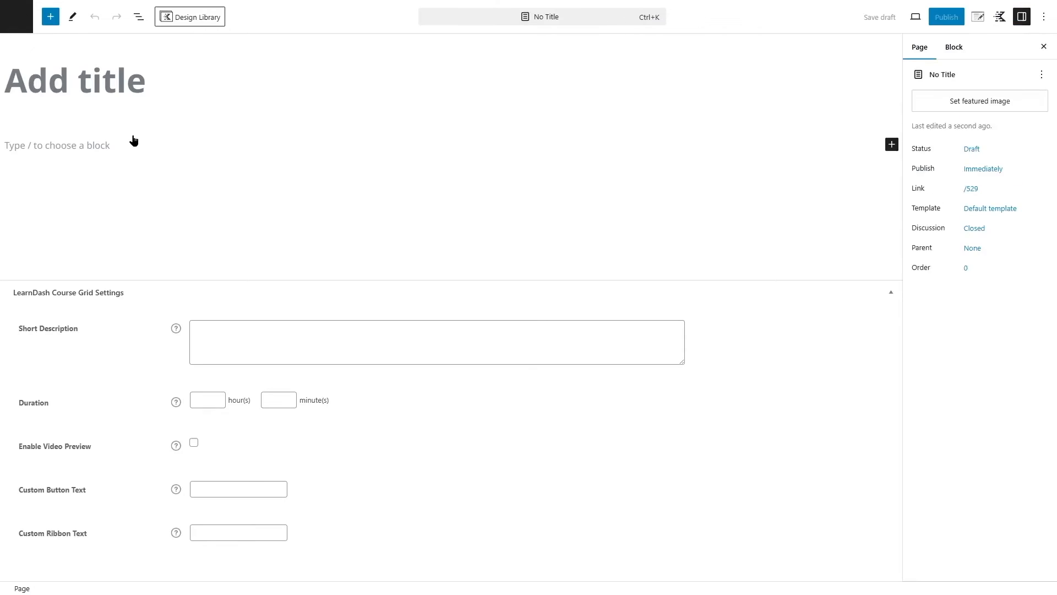
click(128, 81)
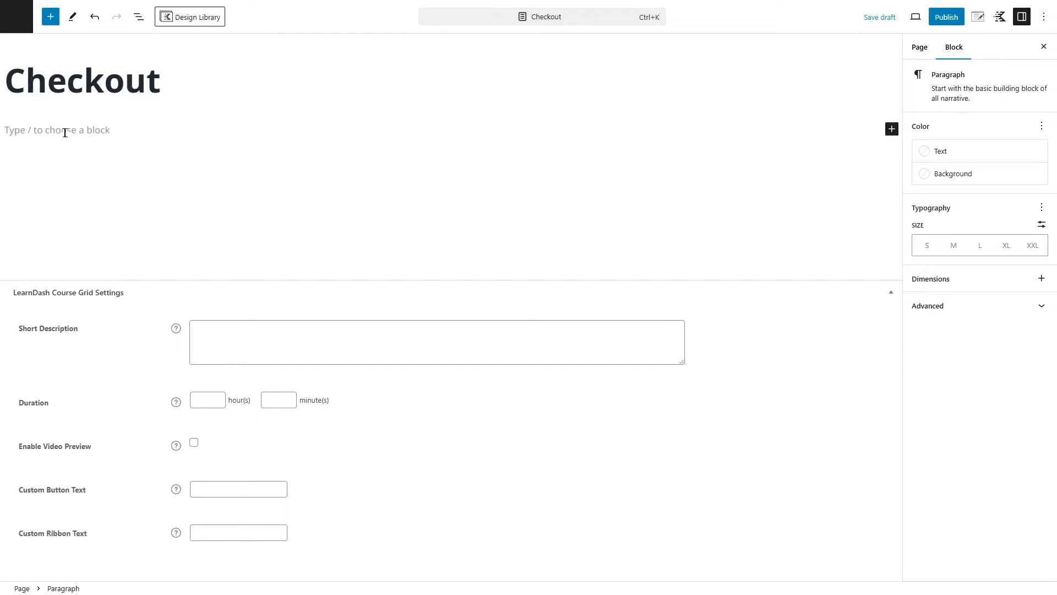
click(50, 16)
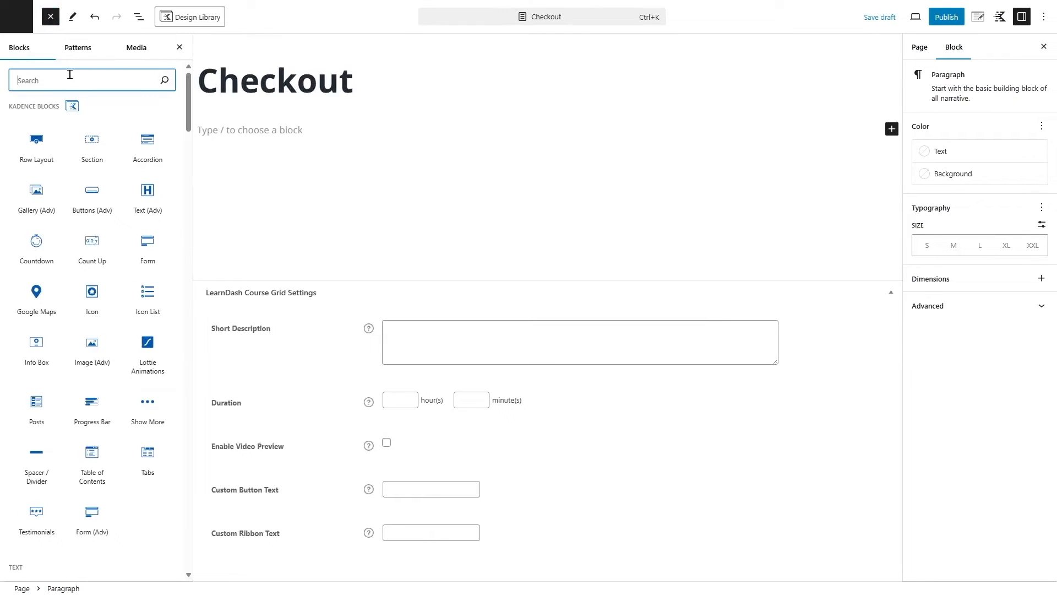
text(check)
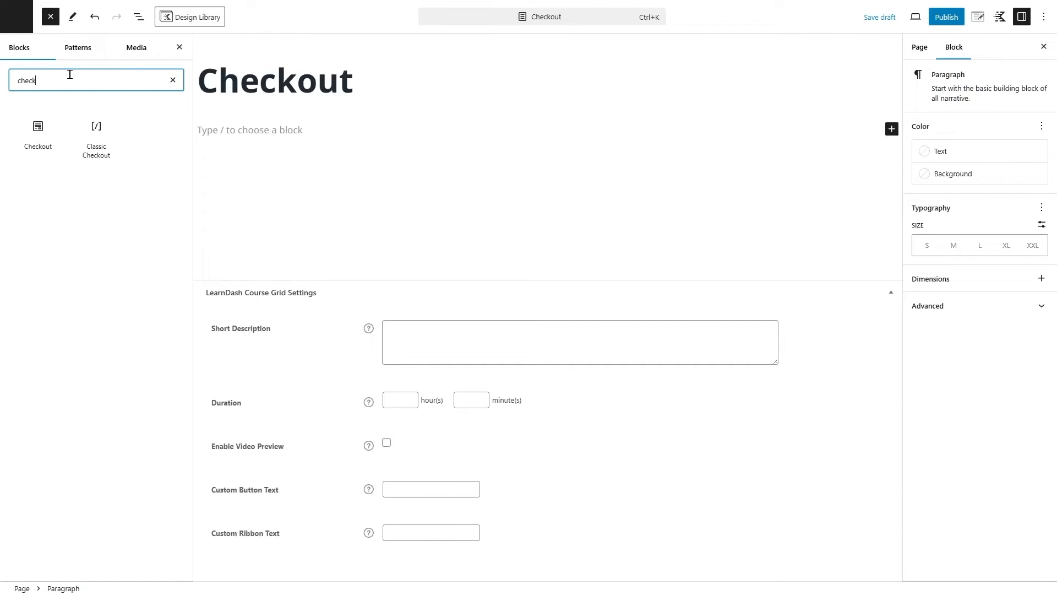
click(52, 146)
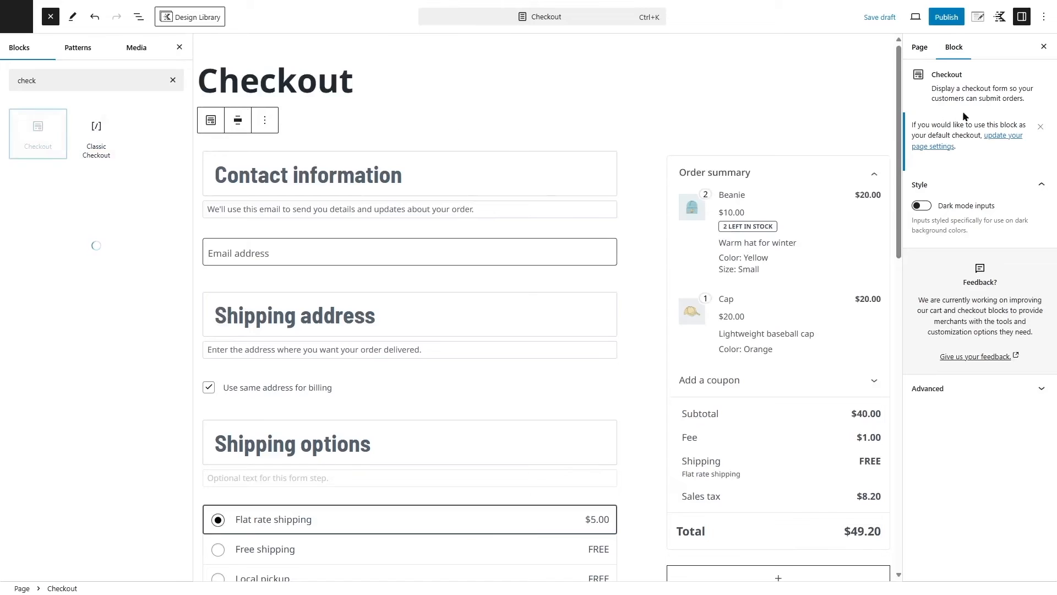
click(946, 17)
click(942, 16)
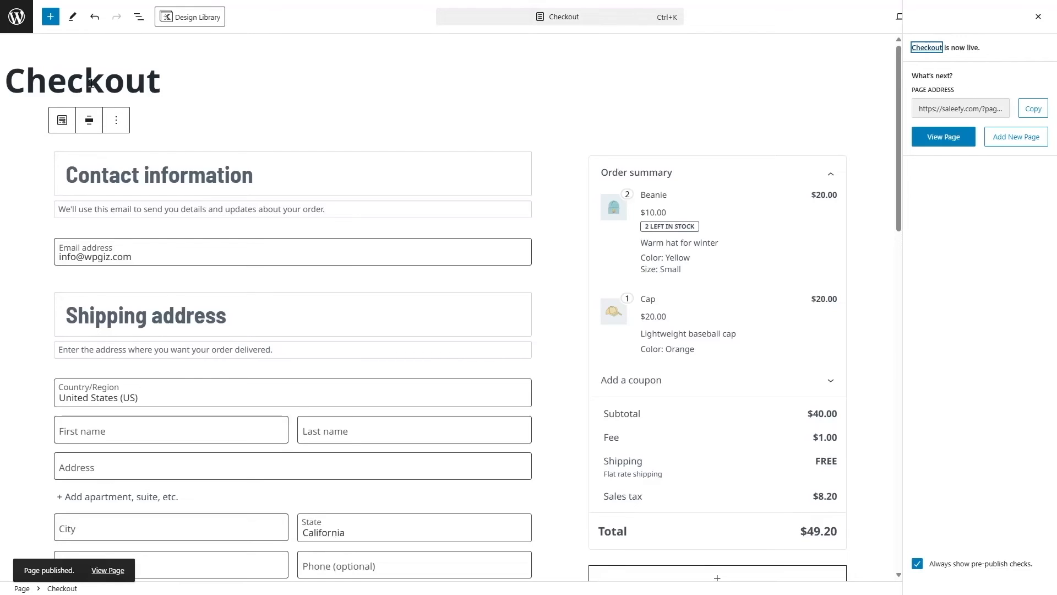
In the WooCommerce advanced page setup, assign Checkout (ID: 529) as the checkout page and save the settings
click(19, 26)
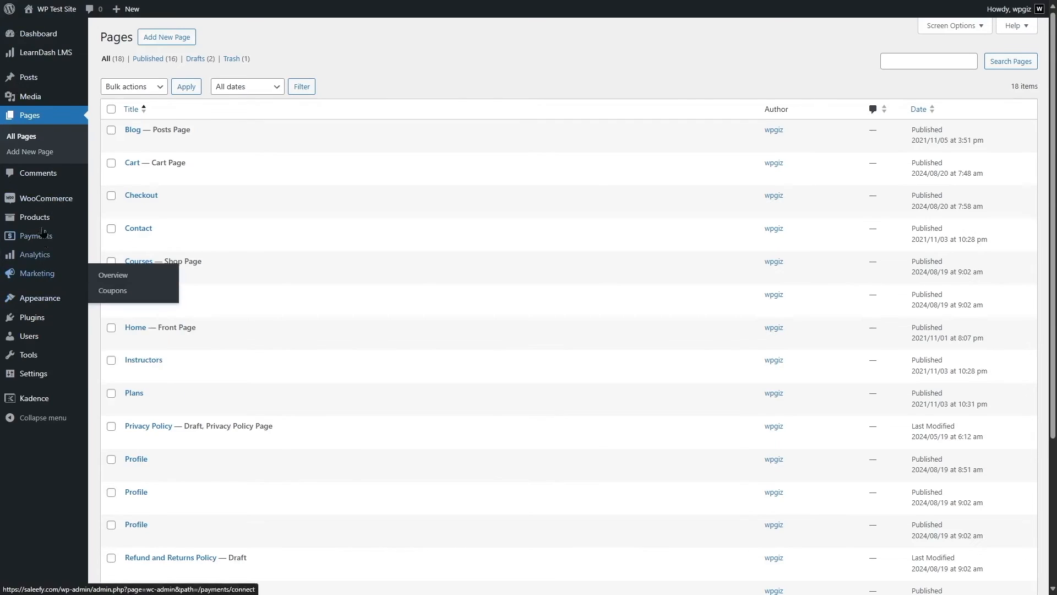
mouse_move(38, 202)
click(131, 264)
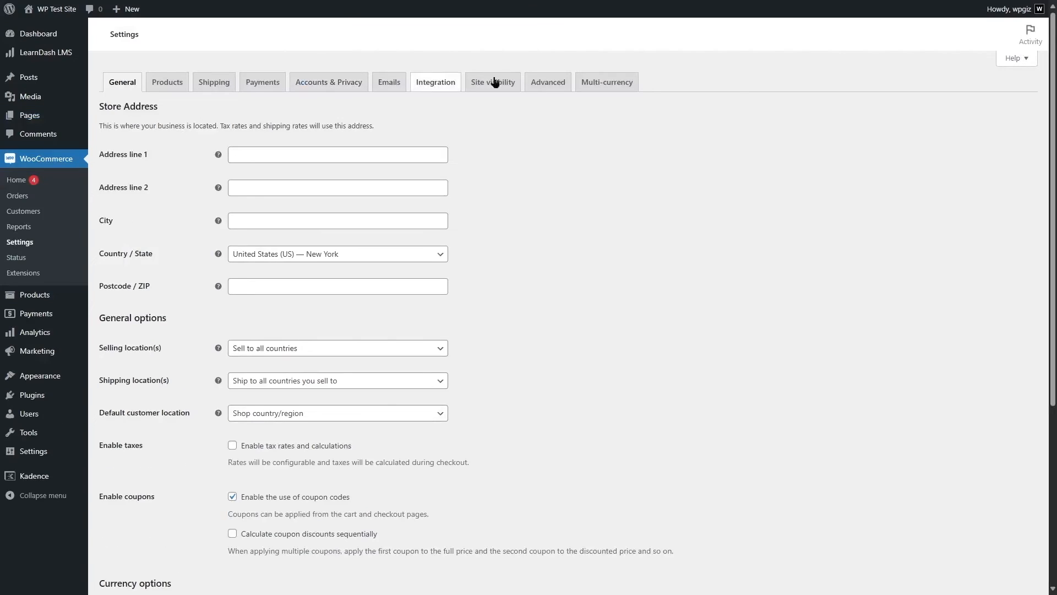
click(566, 82)
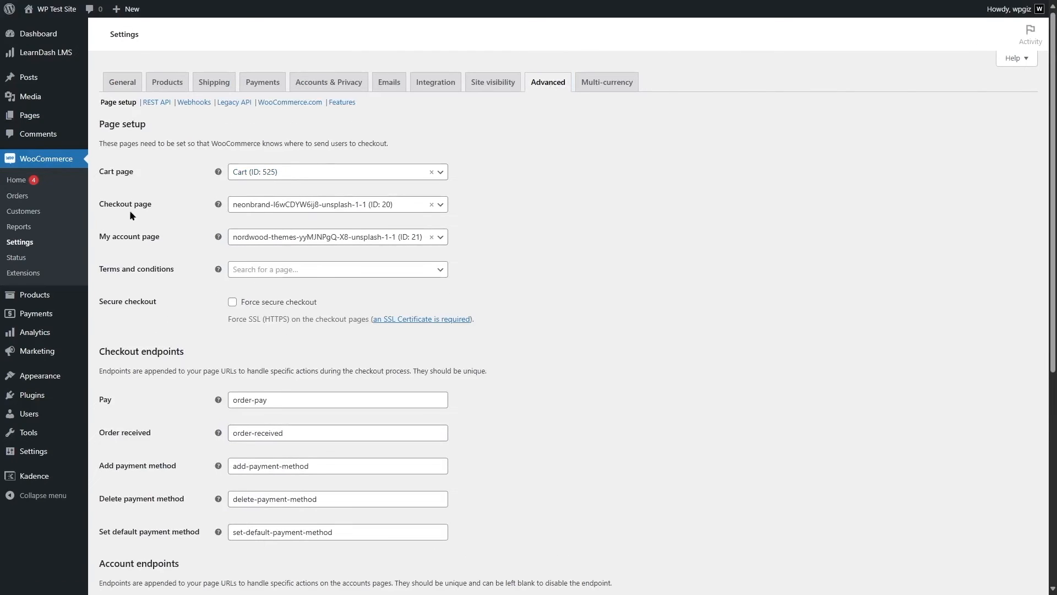
click(402, 209)
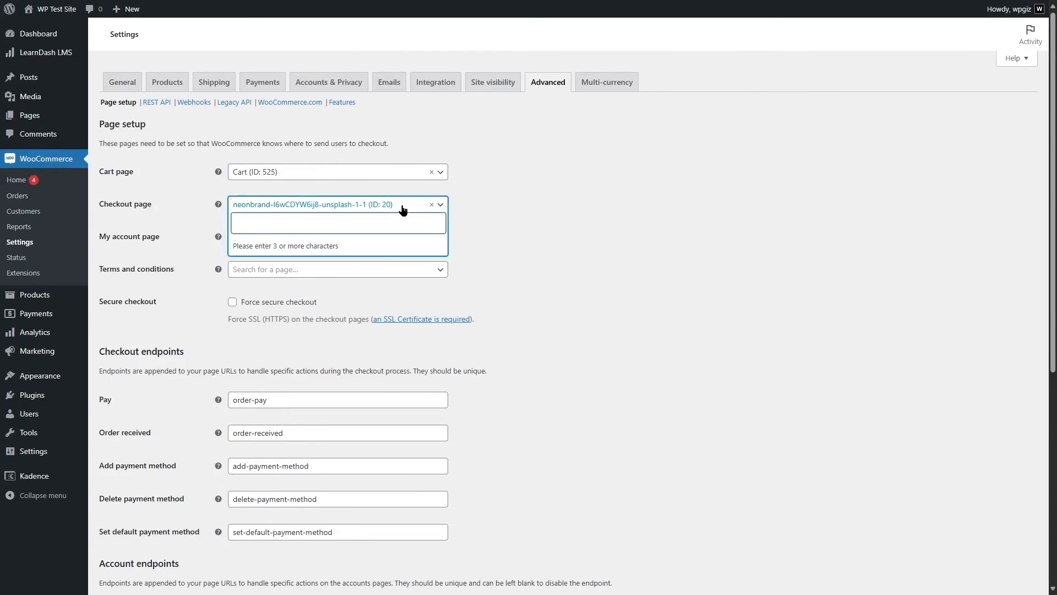
text(check)
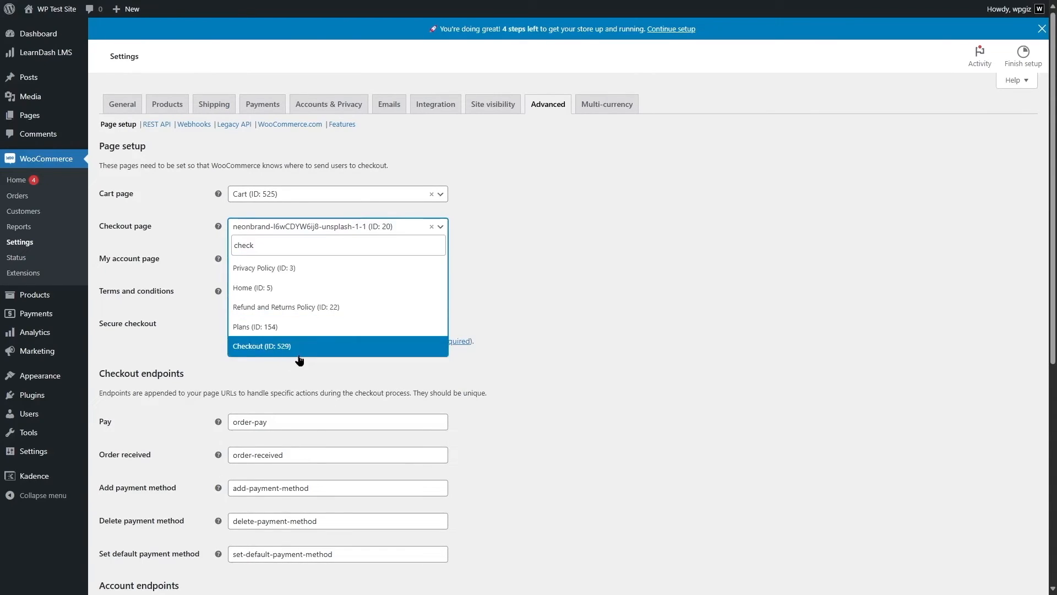
click(299, 357)
click(666, 298)
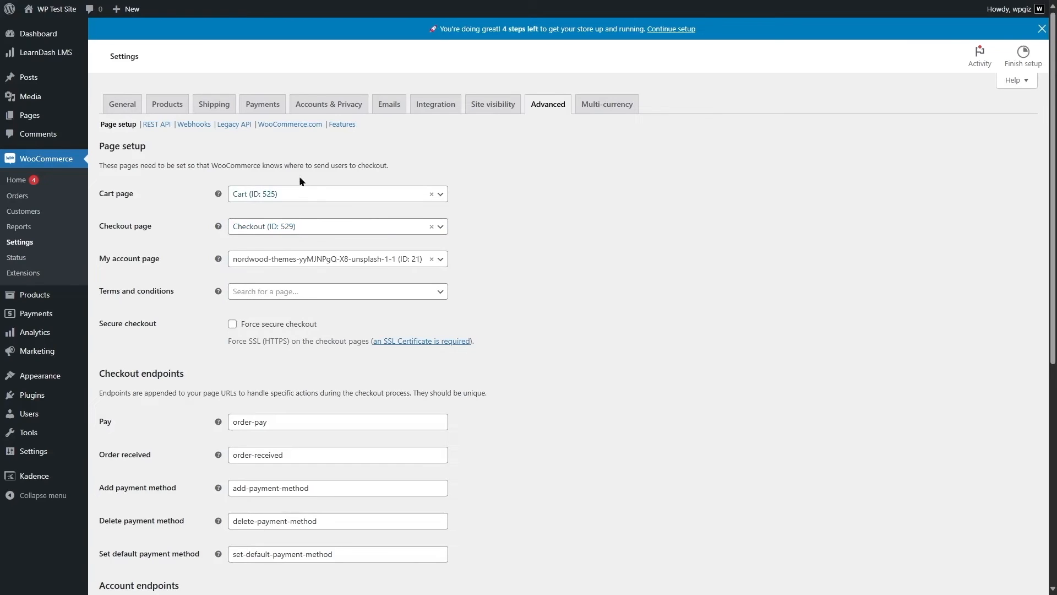
scroll(515, 309, down, 6)
click(134, 536)
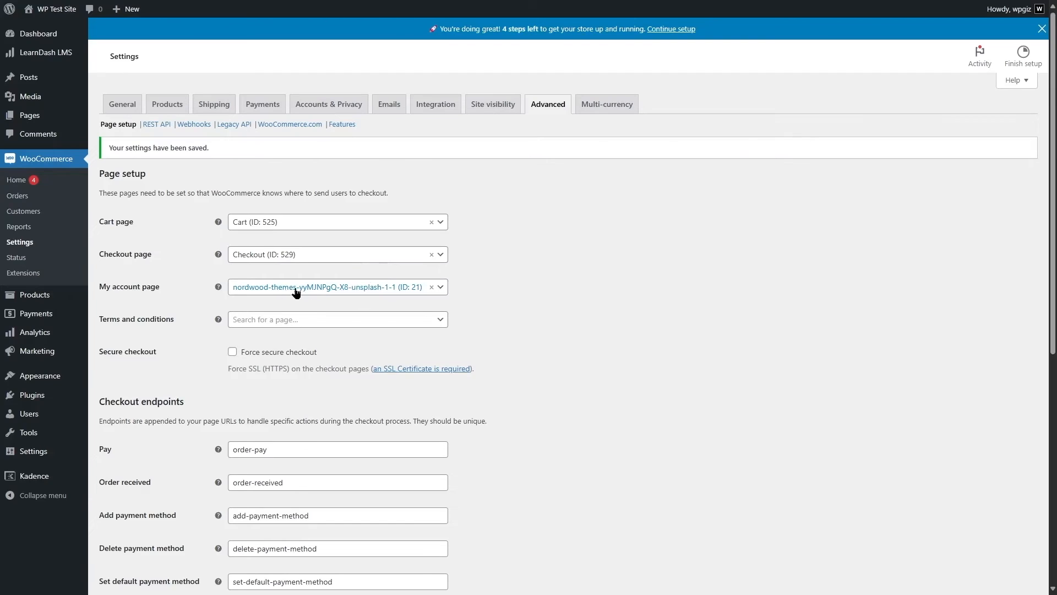
Look through the list of all pages for an account page and view the first existing Profile page
mouse_move(45, 121)
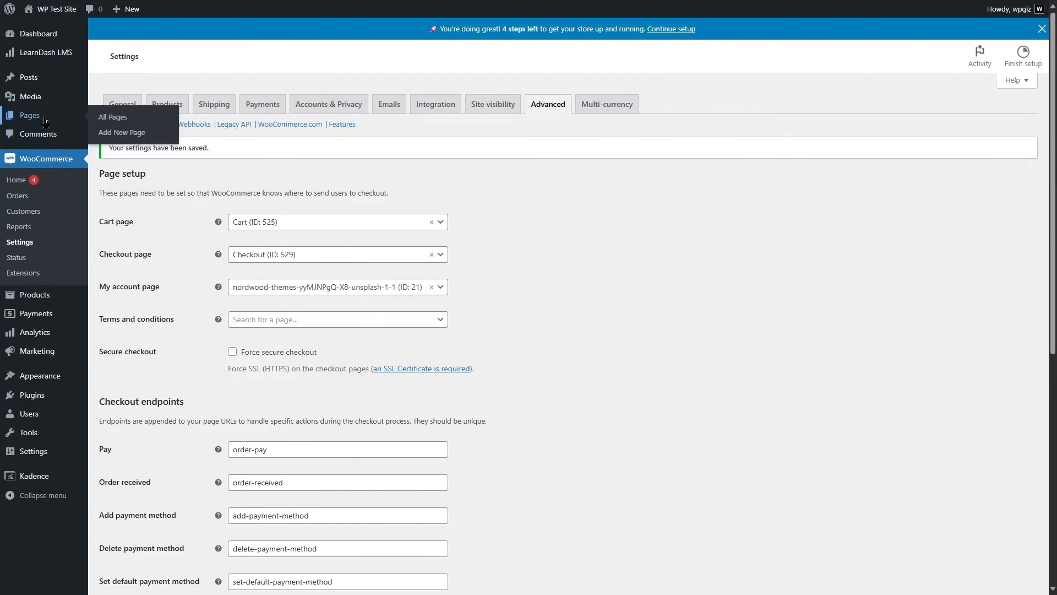
click(45, 120)
scroll(429, 337, down, 3)
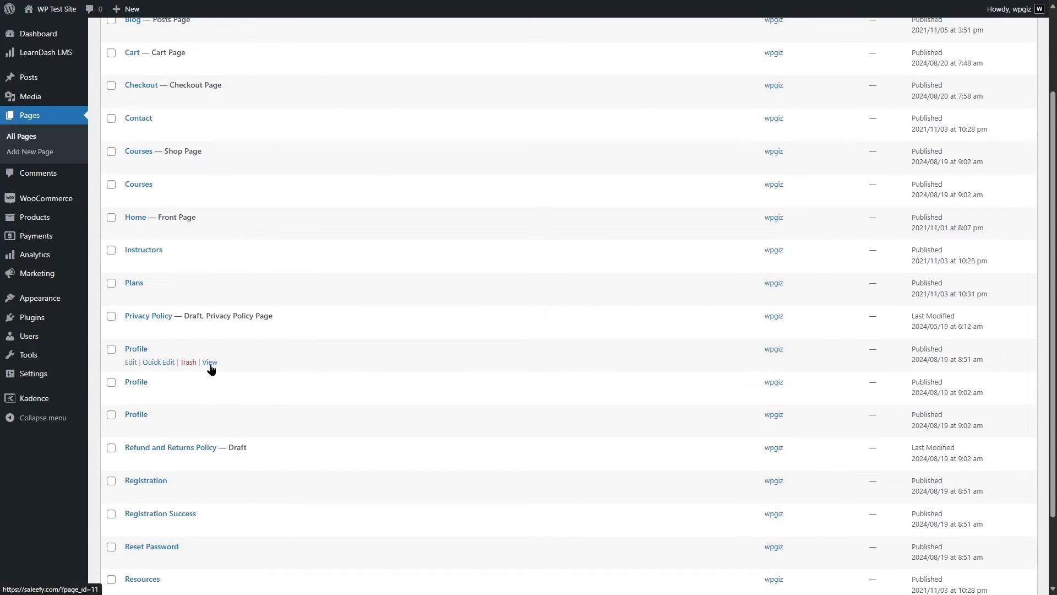
click(209, 363)
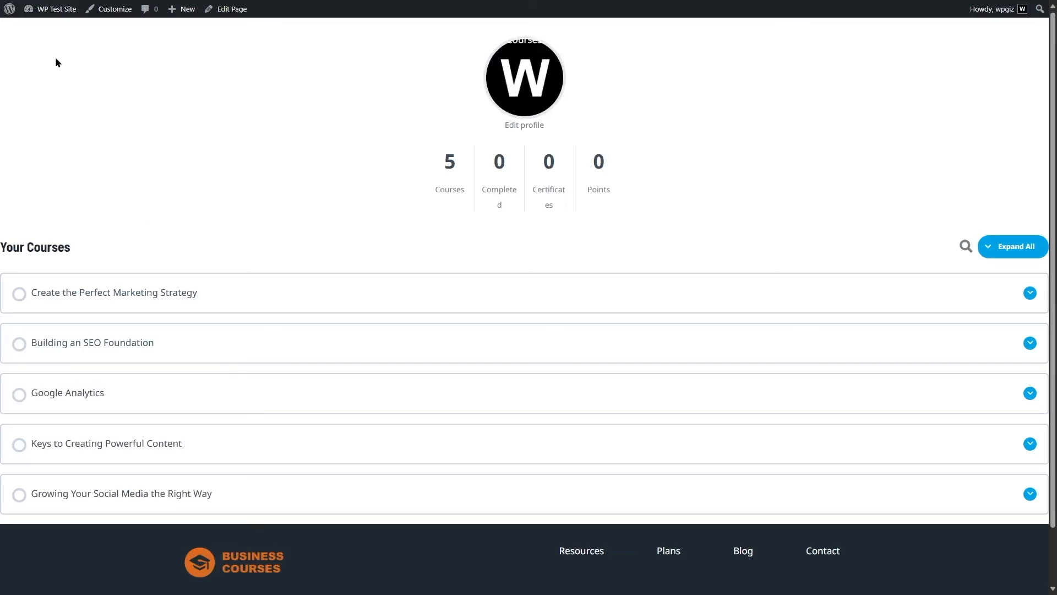
Start a new WordPress page titled "Profile" from the admin dashboard
mouse_move(53, 9)
click(54, 32)
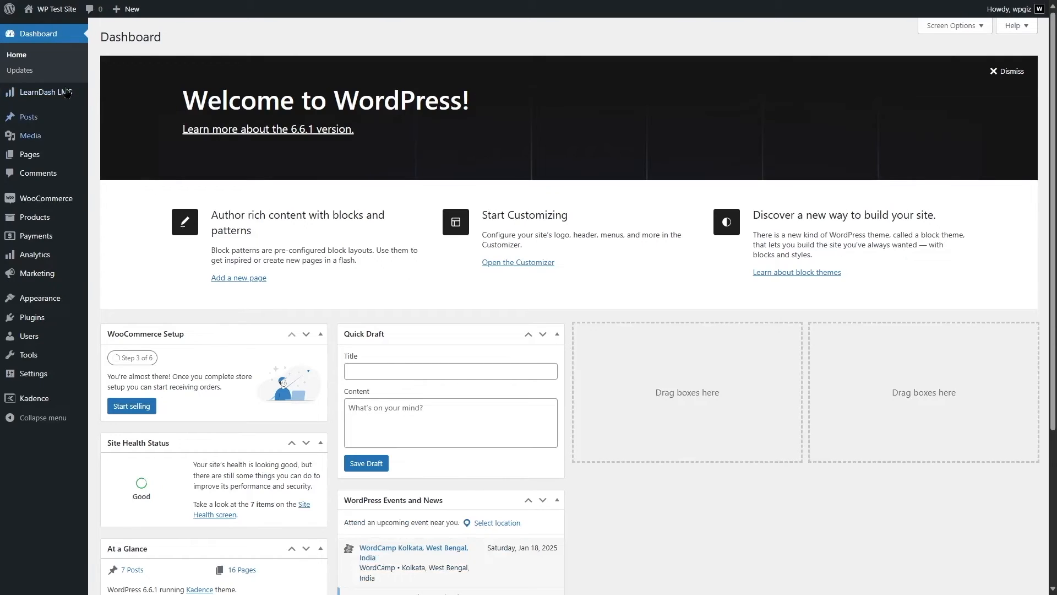
mouse_move(67, 97)
mouse_move(46, 155)
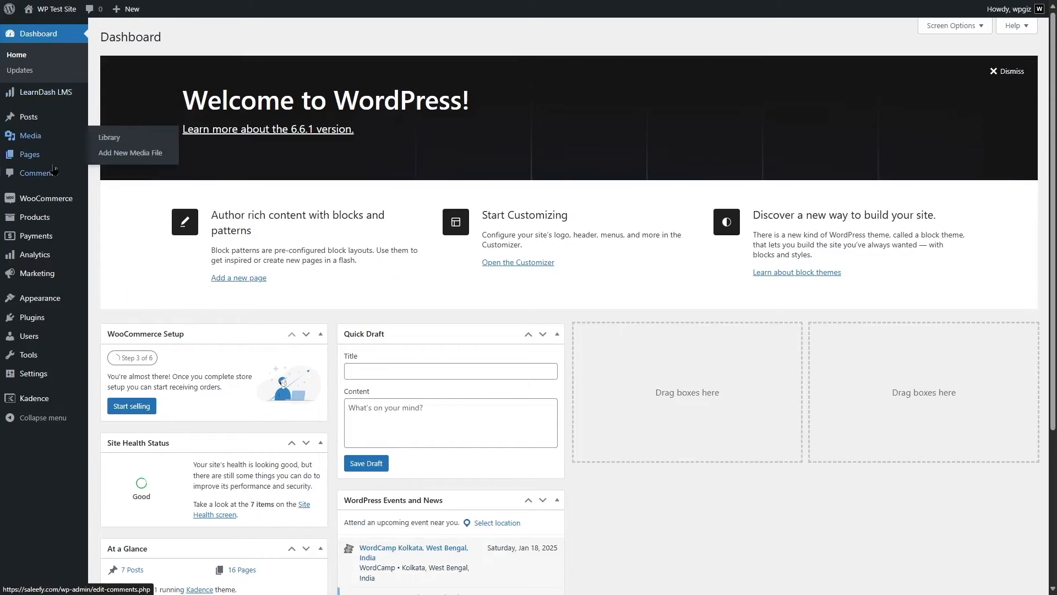
click(122, 171)
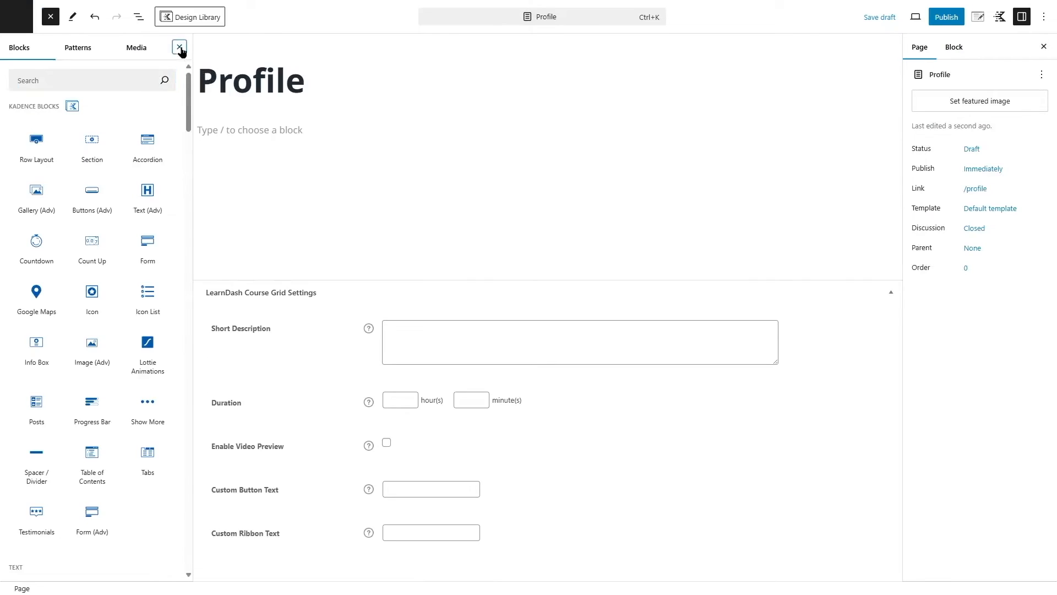
click(293, 144)
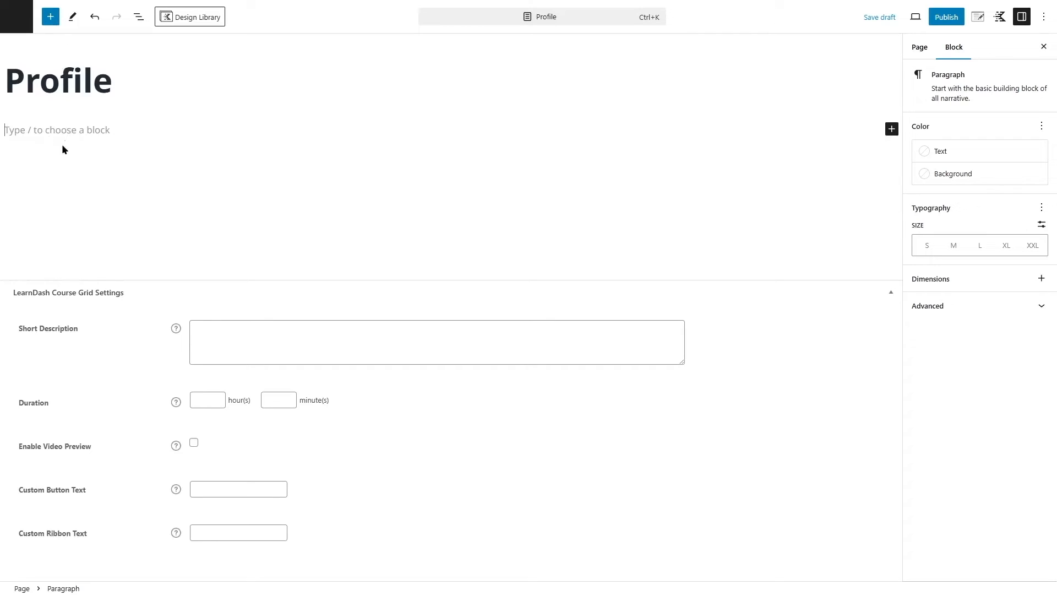
Add the LearnDash Profile block to the new Profile page and publish the page
click(50, 16)
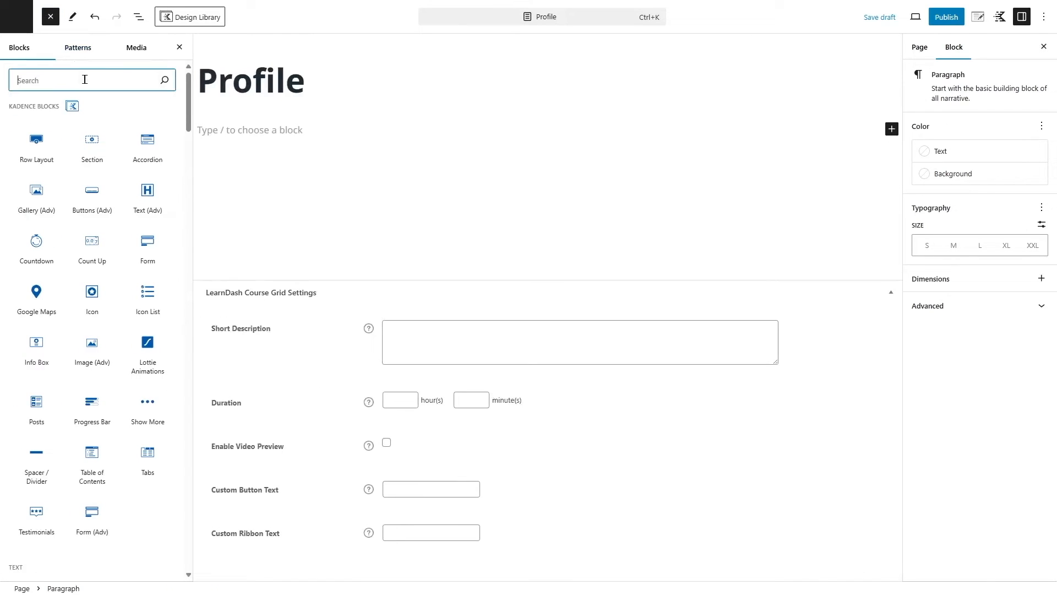
text(Profi)
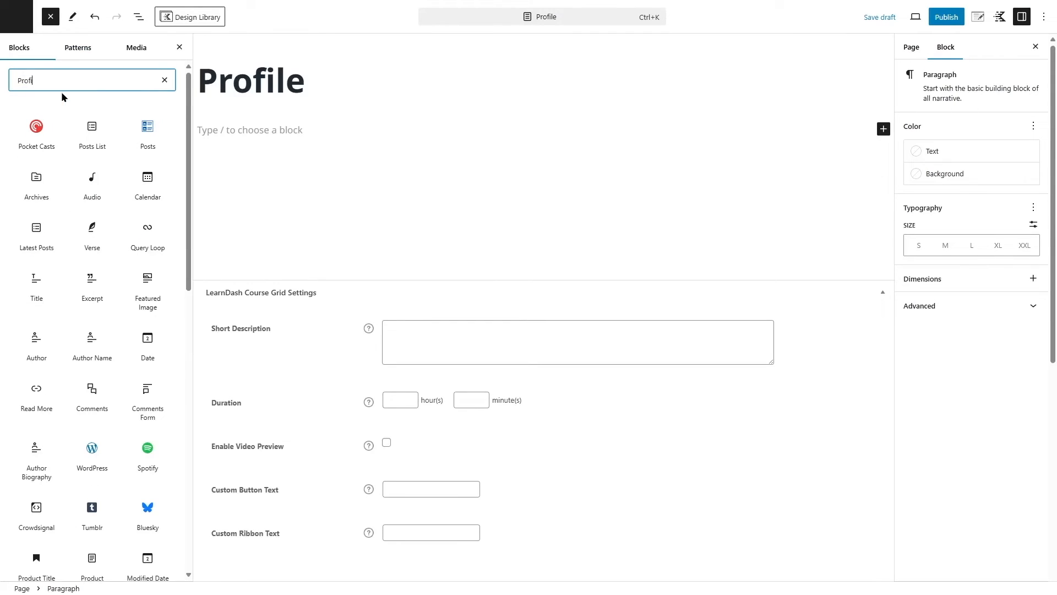
text(le)
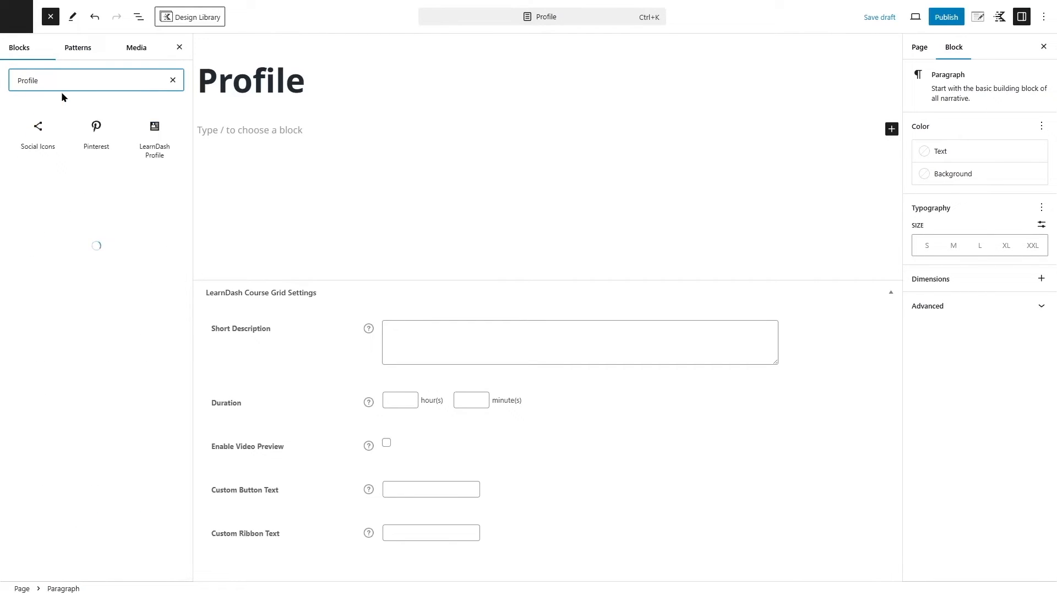
mouse_move(179, 132)
drag(155, 130, 467, 151)
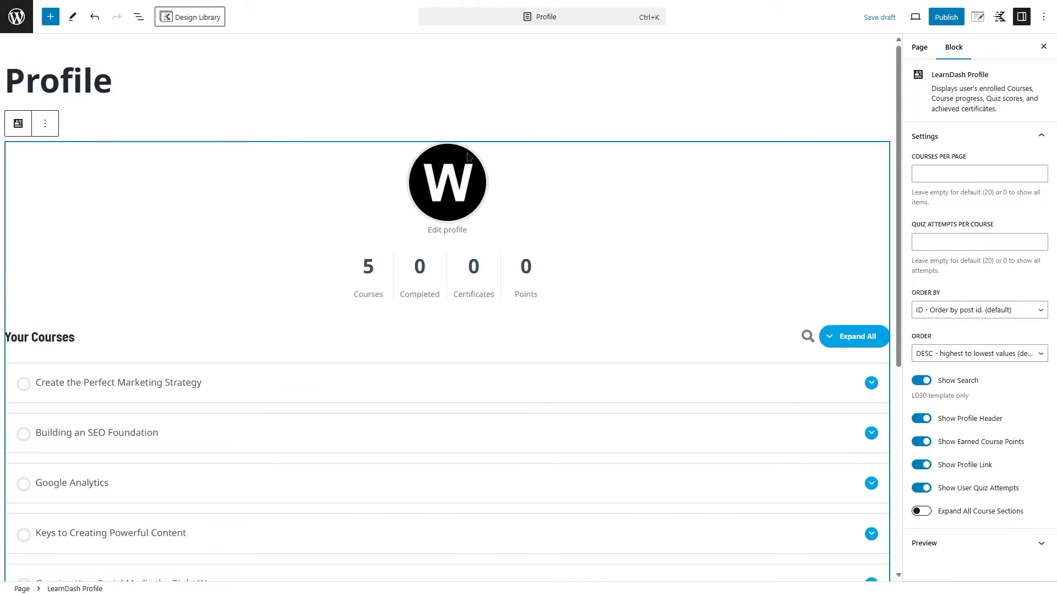
scroll(481, 177, down, 3)
scroll(481, 180, up, 3)
click(947, 20)
click(950, 22)
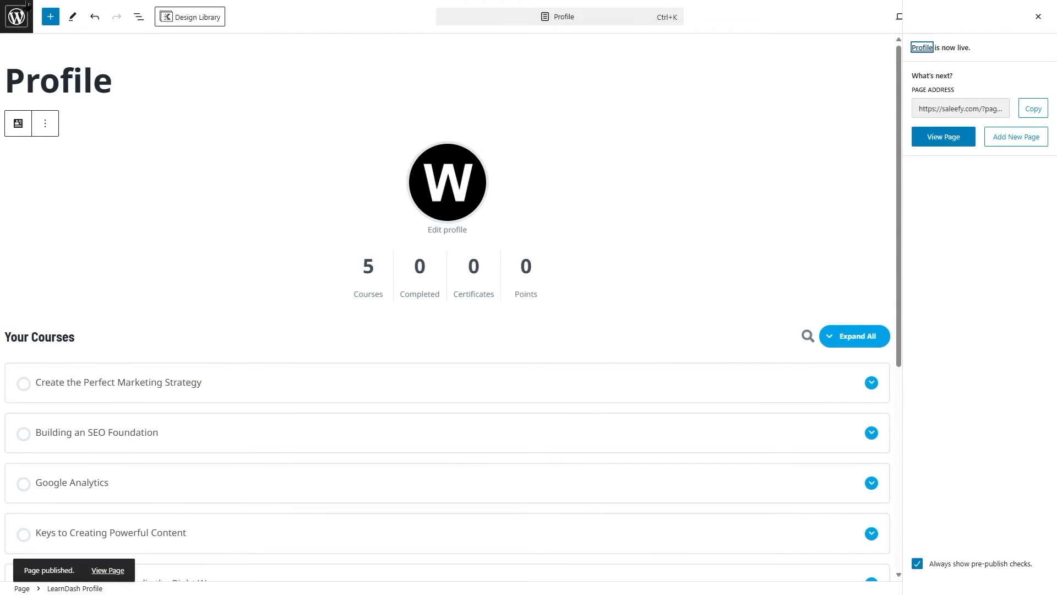
Move the duplicate Profile pages and the duplicate Courses page to the trash, keeping the Profile page published 2024/08/19 at 8:51 am
click(17, 19)
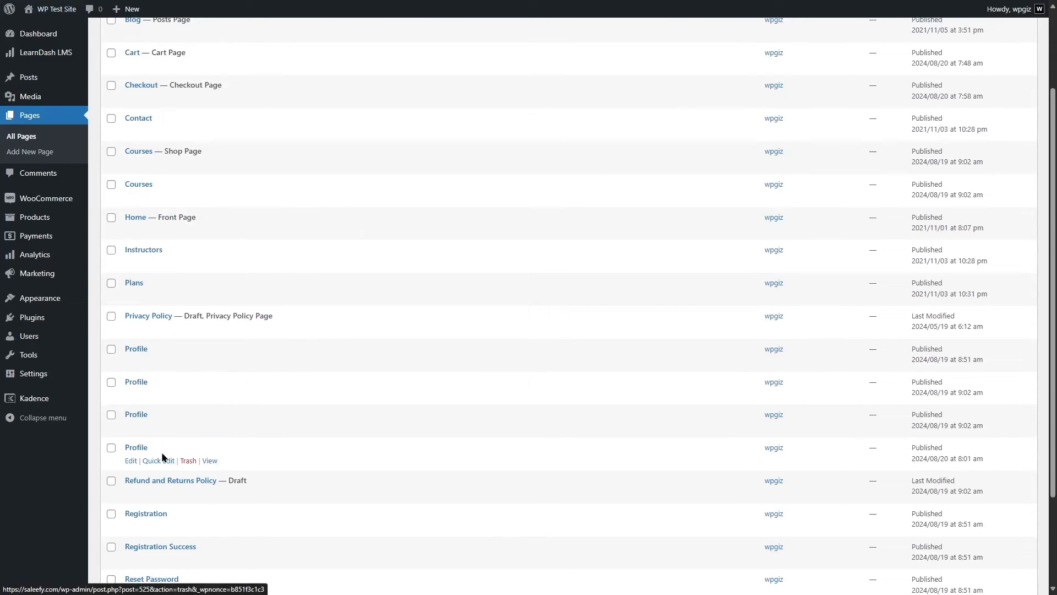
click(188, 460)
scroll(94, 406, down, 4)
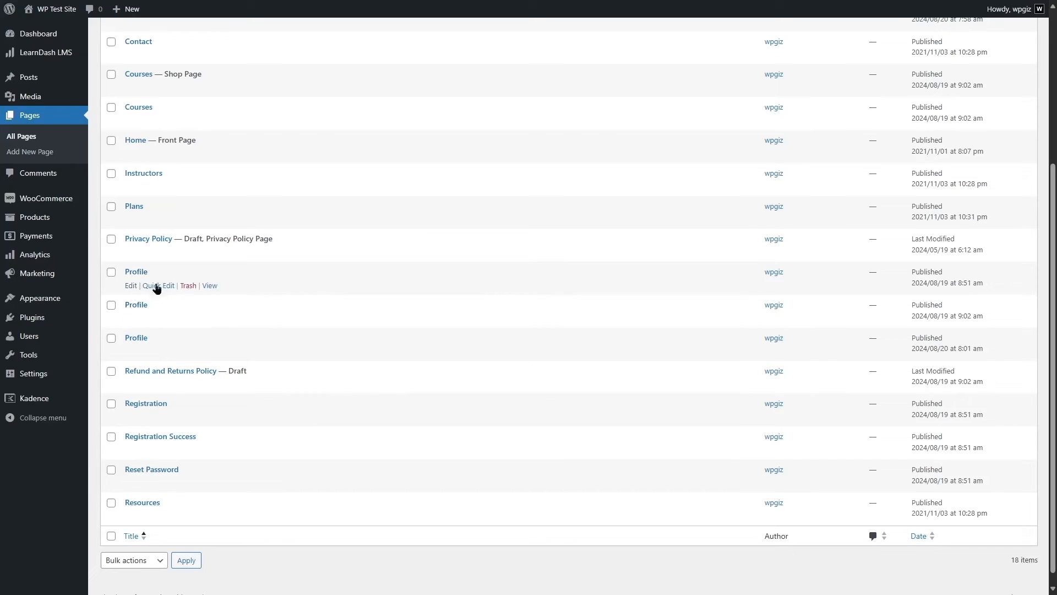
click(187, 318)
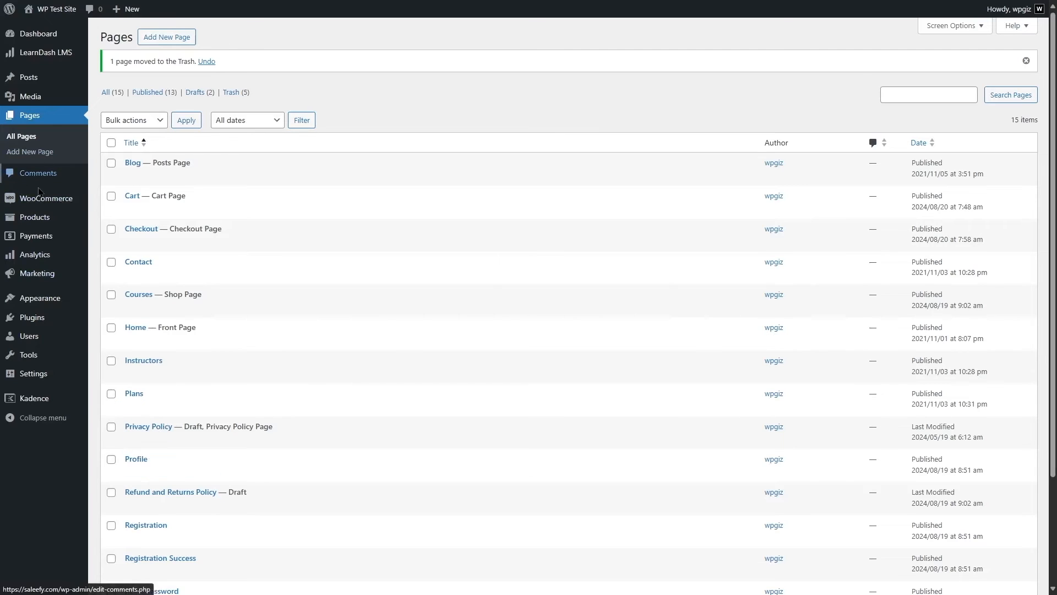
In the WooCommerce advanced page setup, assign Profile (ID: 11) as the My account page and save the settings
mouse_move(54, 197)
click(127, 267)
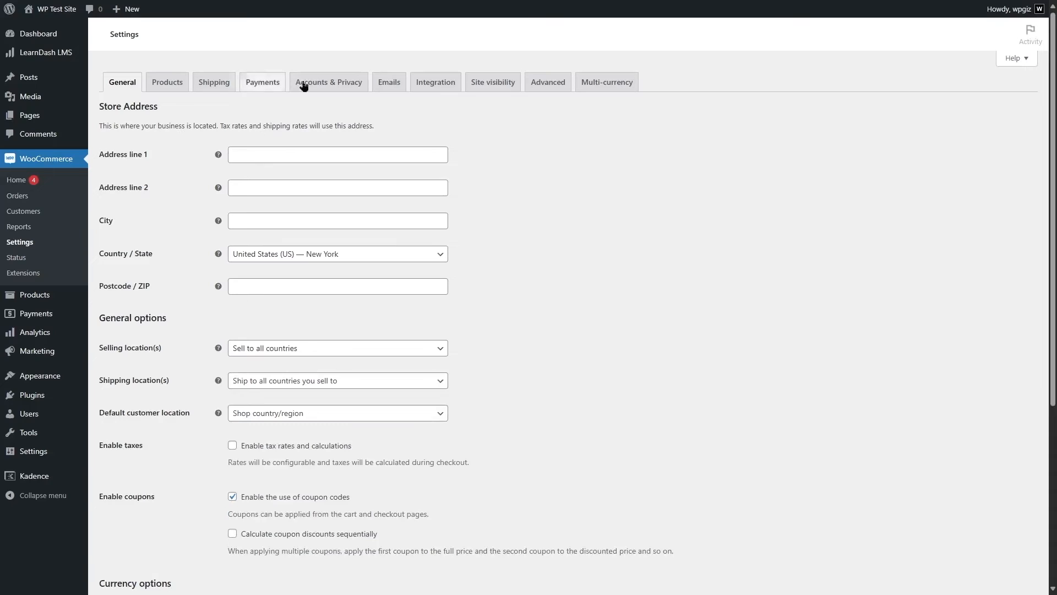
click(548, 84)
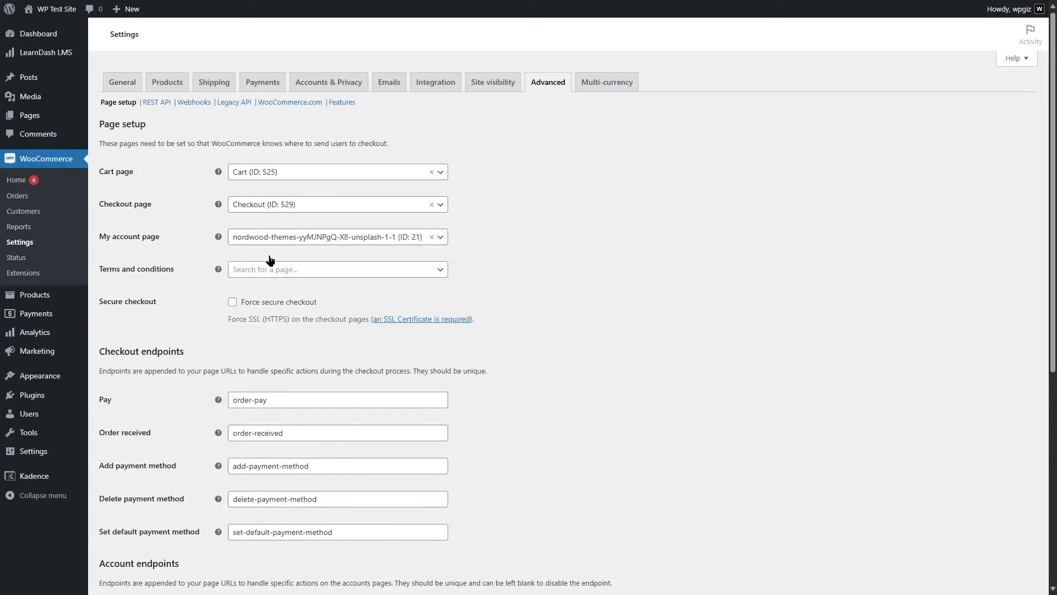
click(410, 239)
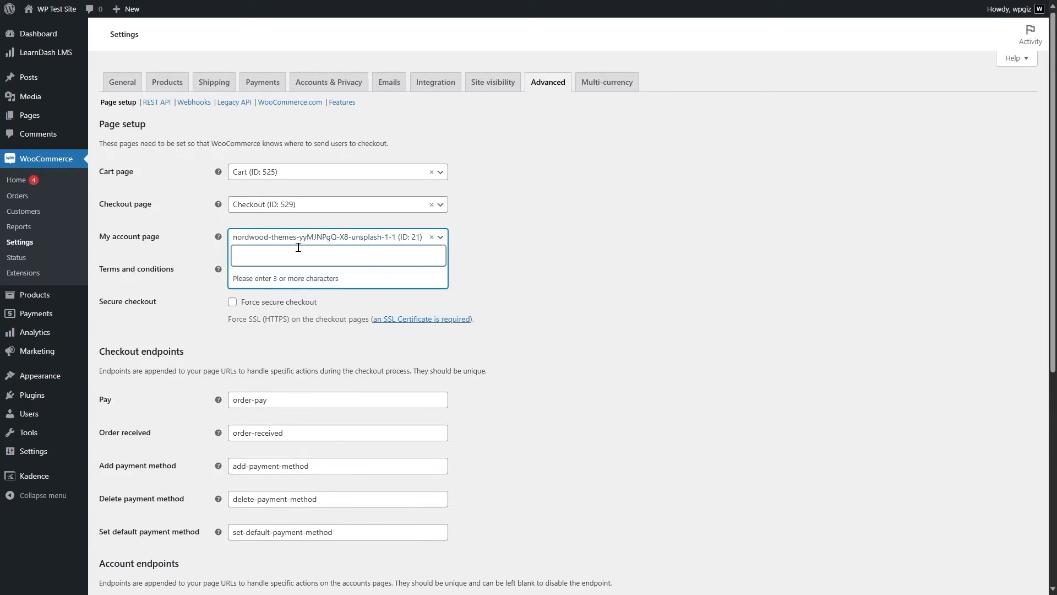
text(profile)
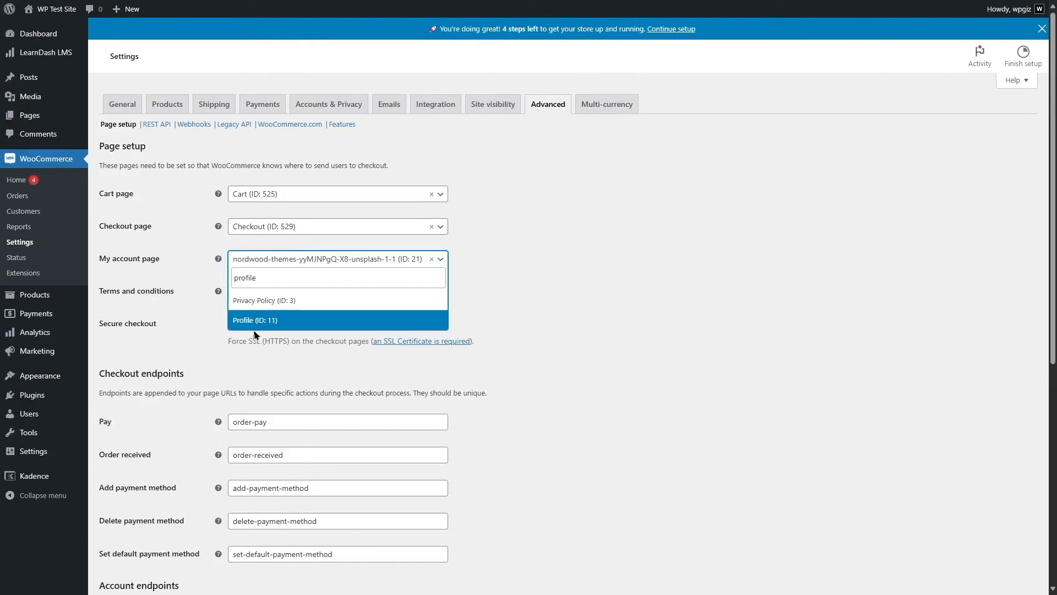
click(254, 321)
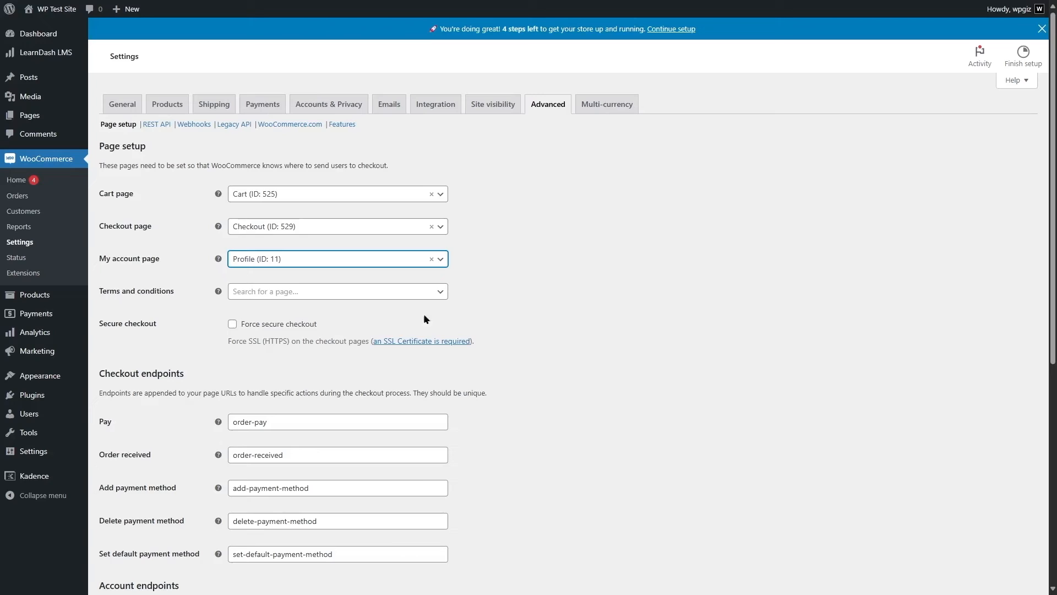
scroll(567, 300, down, 7)
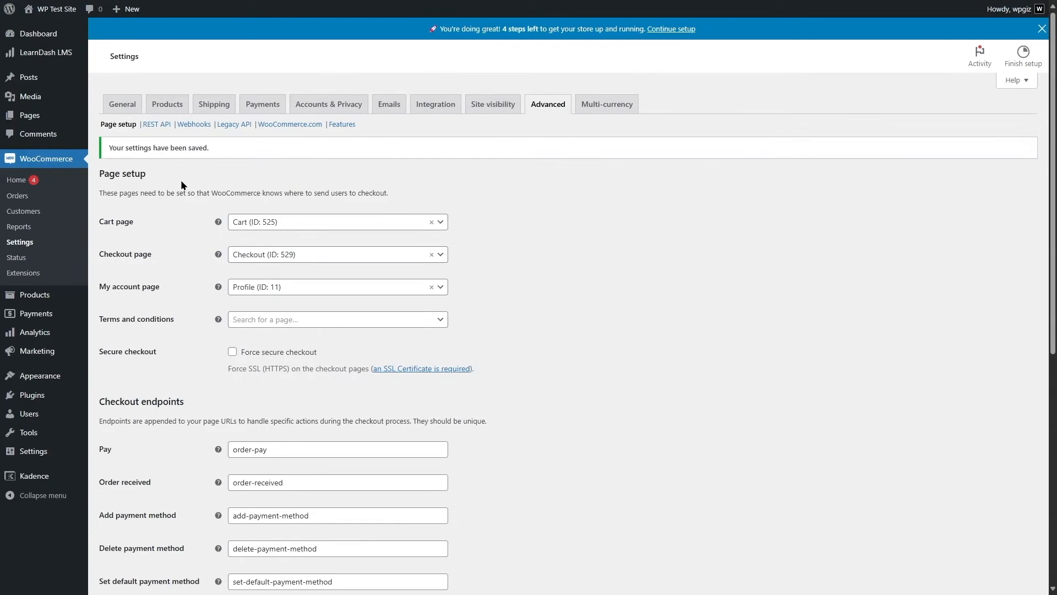
Open the LearnDash draft course "Build a complete website using WordPress" and publish it
mouse_move(59, 60)
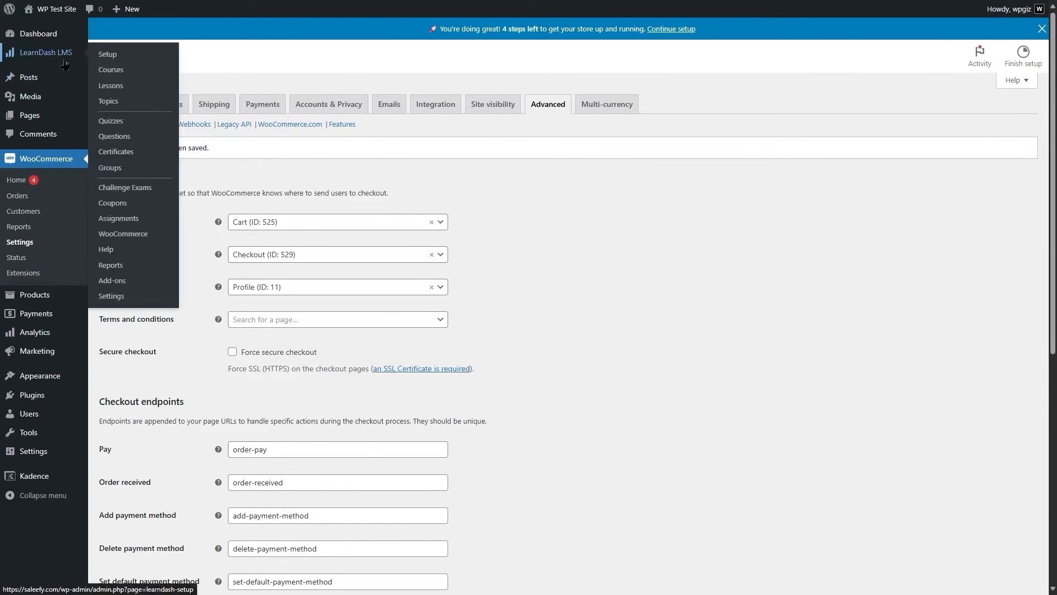
click(122, 73)
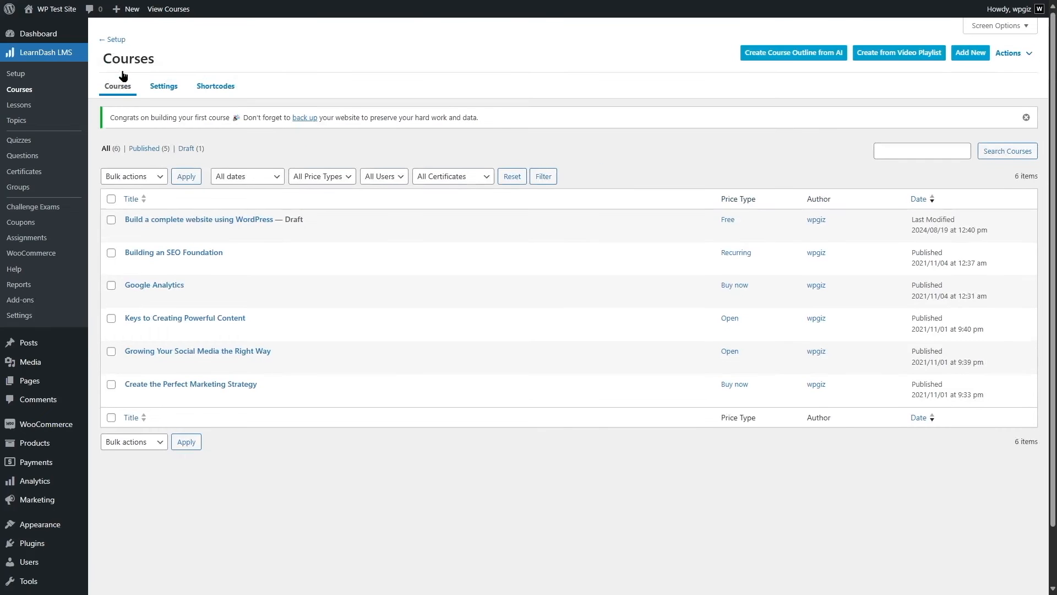
click(131, 233)
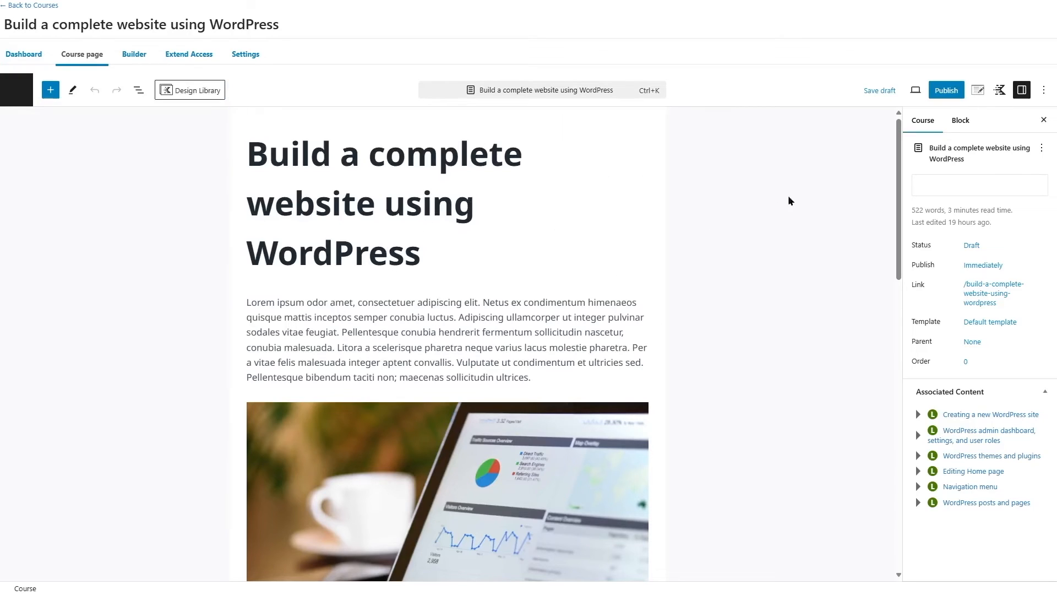
click(947, 90)
click(956, 81)
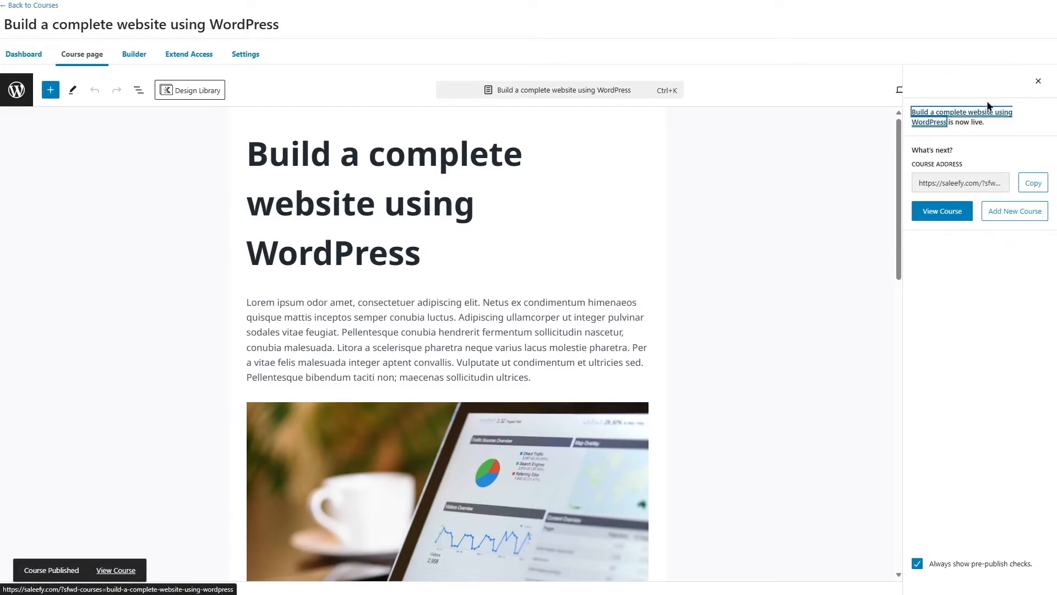
click(1039, 81)
Visit the live site, open the "Build a complete website using WordPress" course from the Courses page and review its course content
click(47, 7)
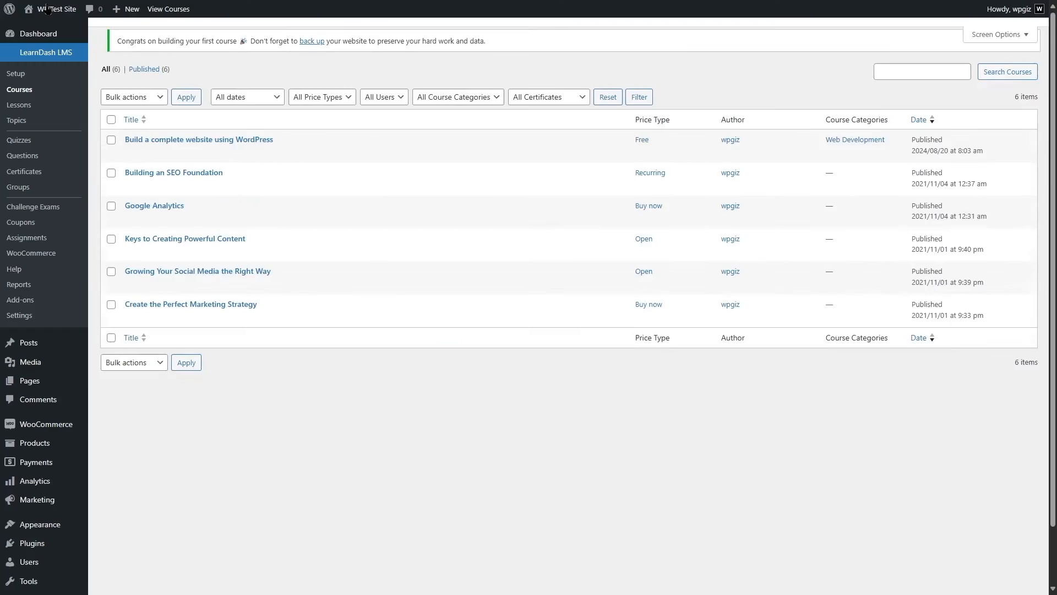
mouse_move(47, 8)
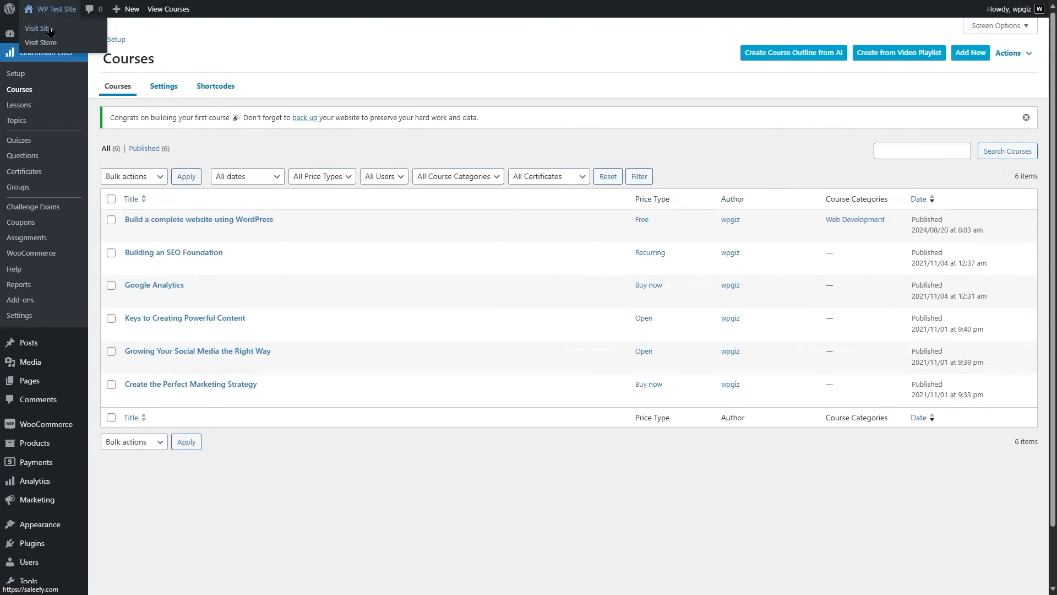
click(49, 30)
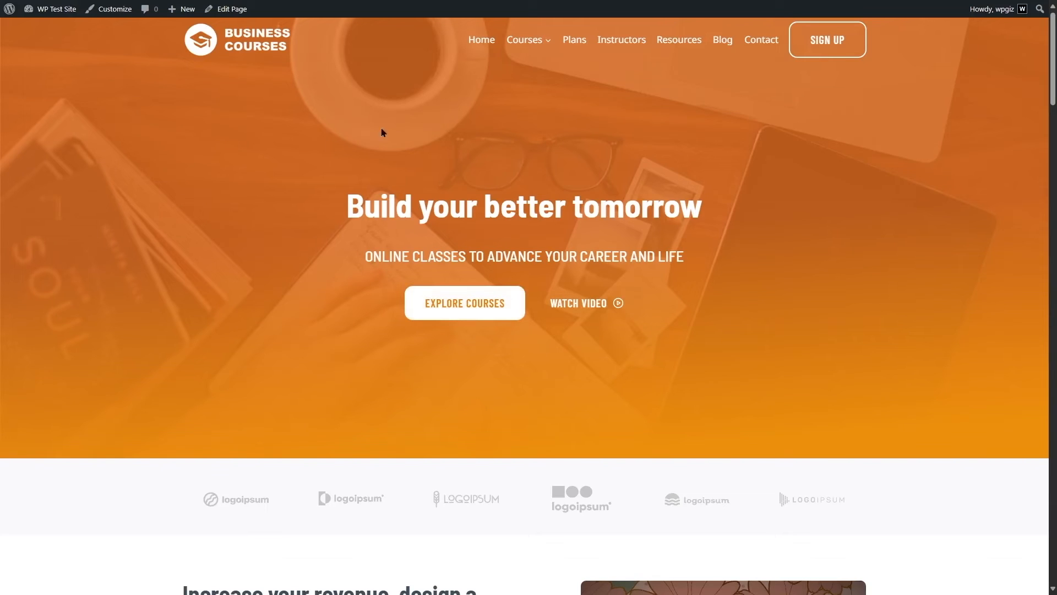
mouse_move(531, 44)
click(528, 42)
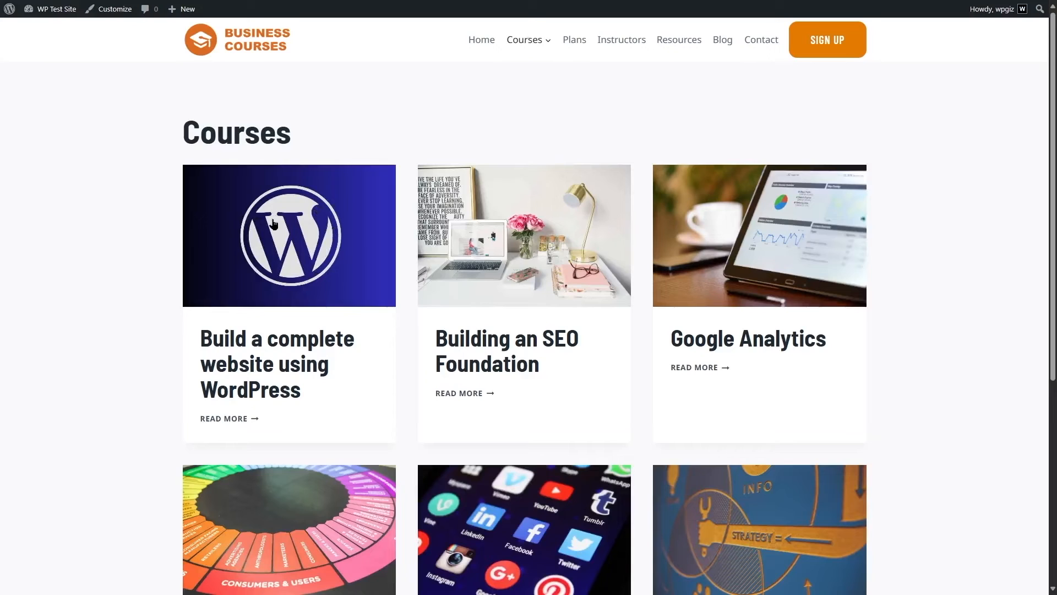
click(282, 254)
scroll(281, 255, down, 10)
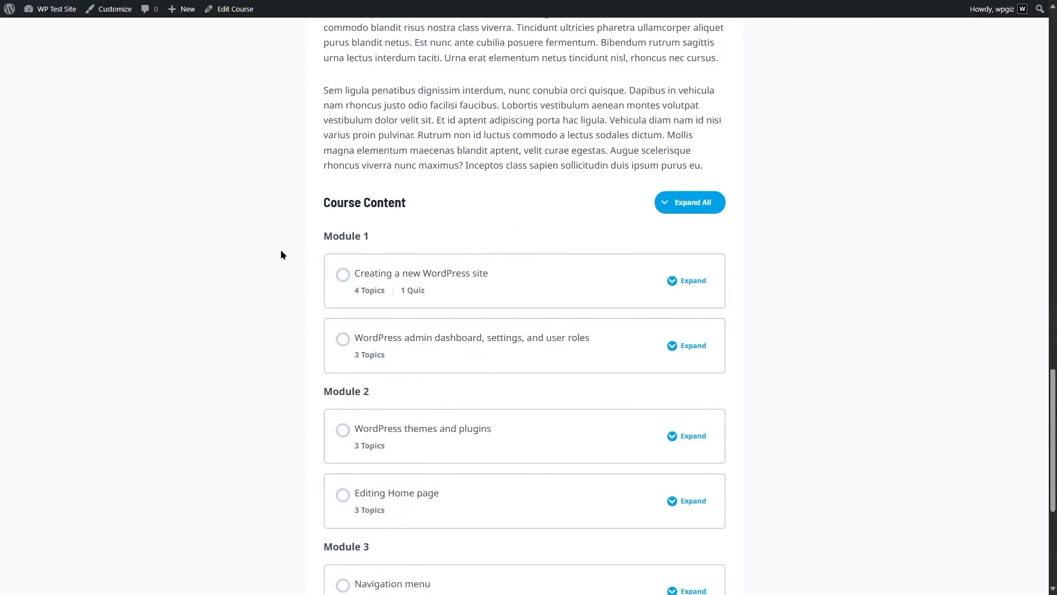
scroll(280, 250, down, 5)
scroll(280, 251, up, 5)
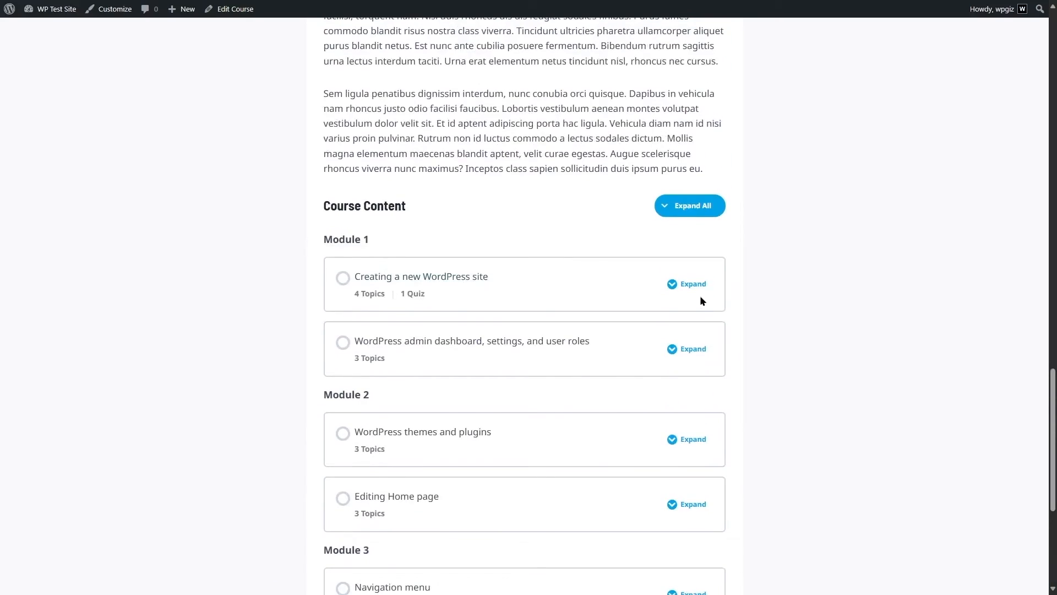
Review the course page, open its "Creating a new WordPress site" lesson and look through the video, text and topic list
scroll(660, 297, up, 15)
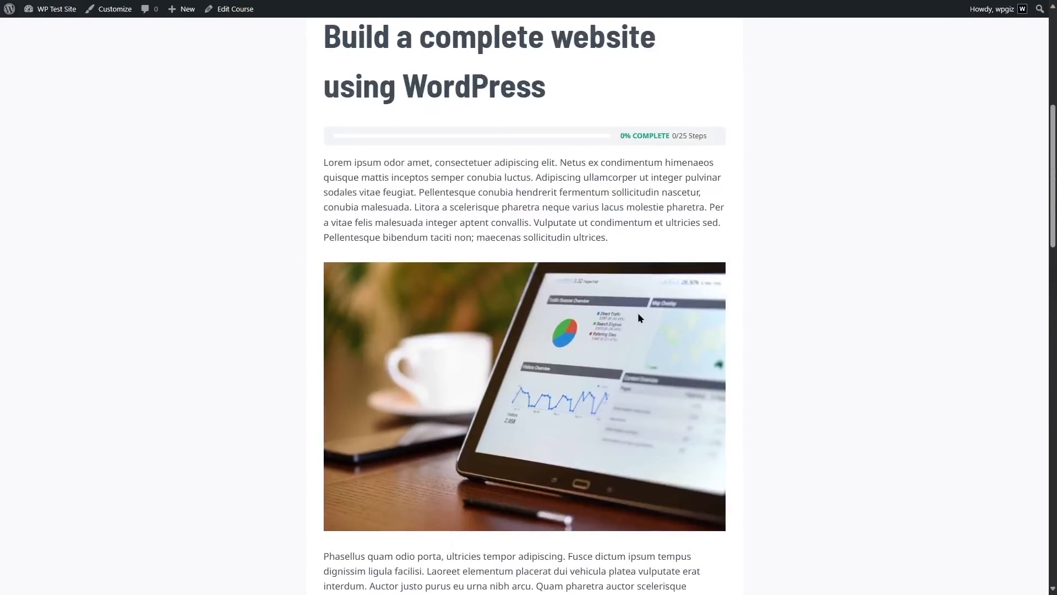
scroll(637, 312, up, 7)
scroll(636, 164, down, 6)
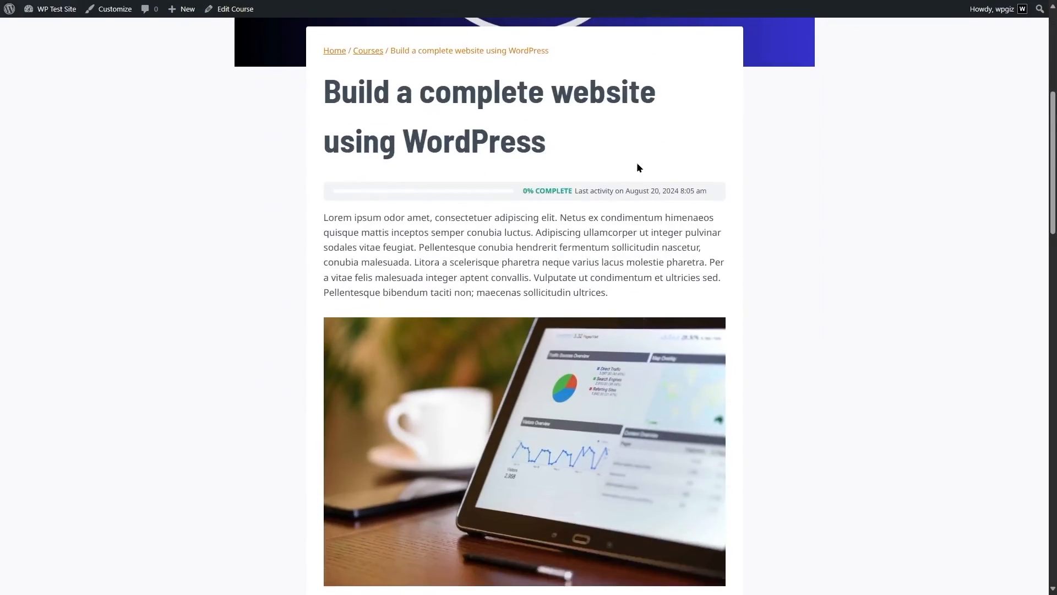
scroll(637, 165, down, 12)
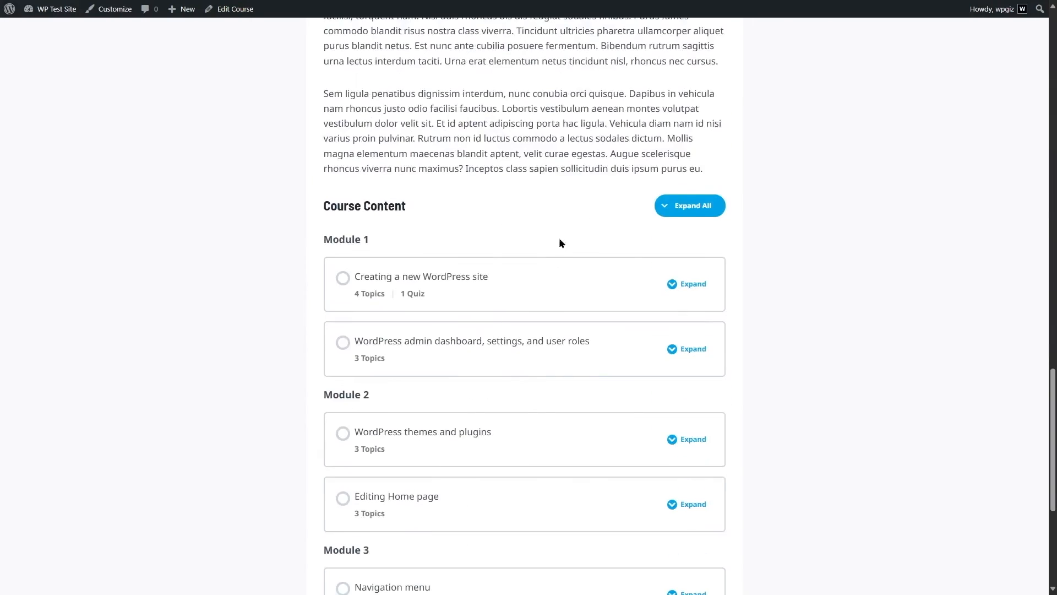
click(398, 282)
scroll(428, 239, down, 4)
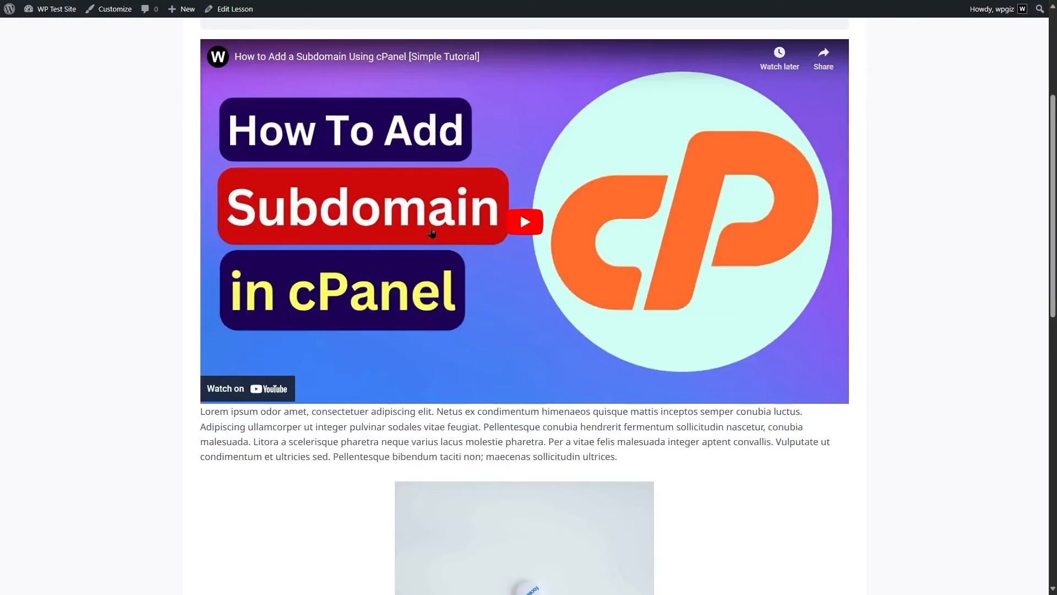
scroll(427, 239, down, 3)
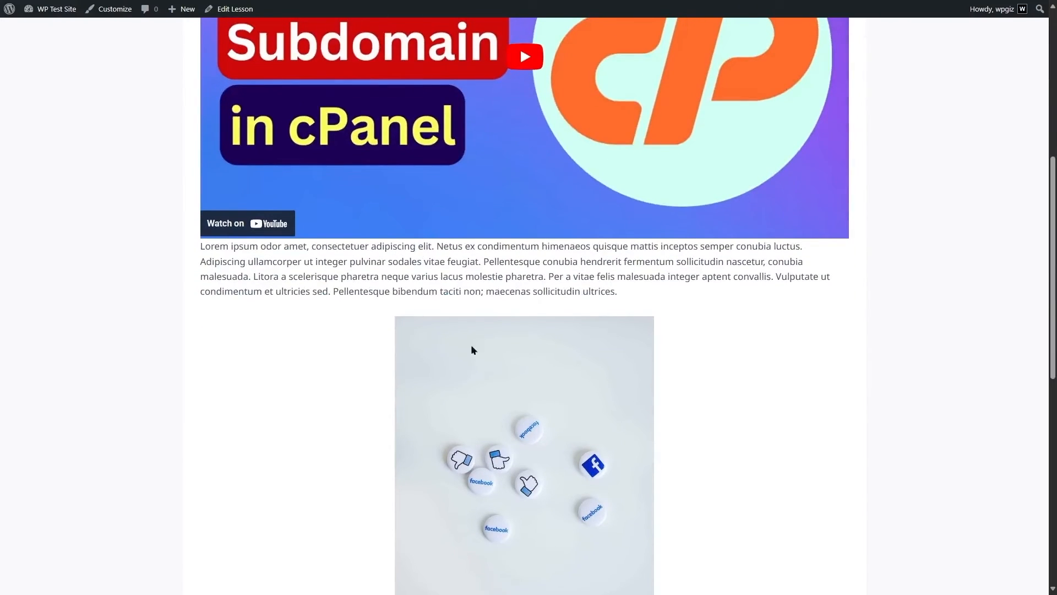
scroll(510, 379, up, 4)
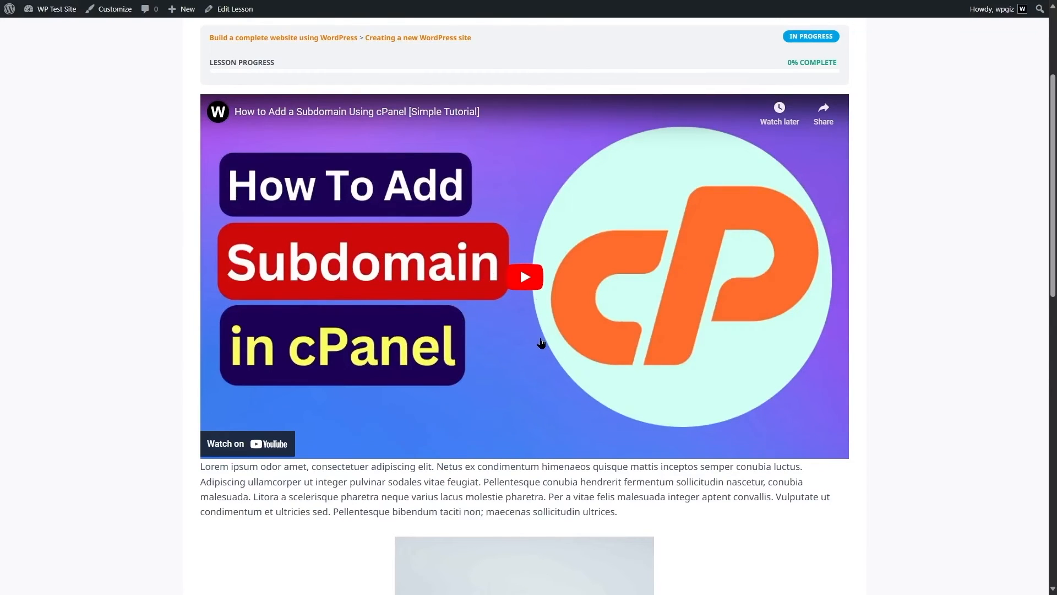
scroll(528, 331, down, 5)
scroll(527, 330, down, 6)
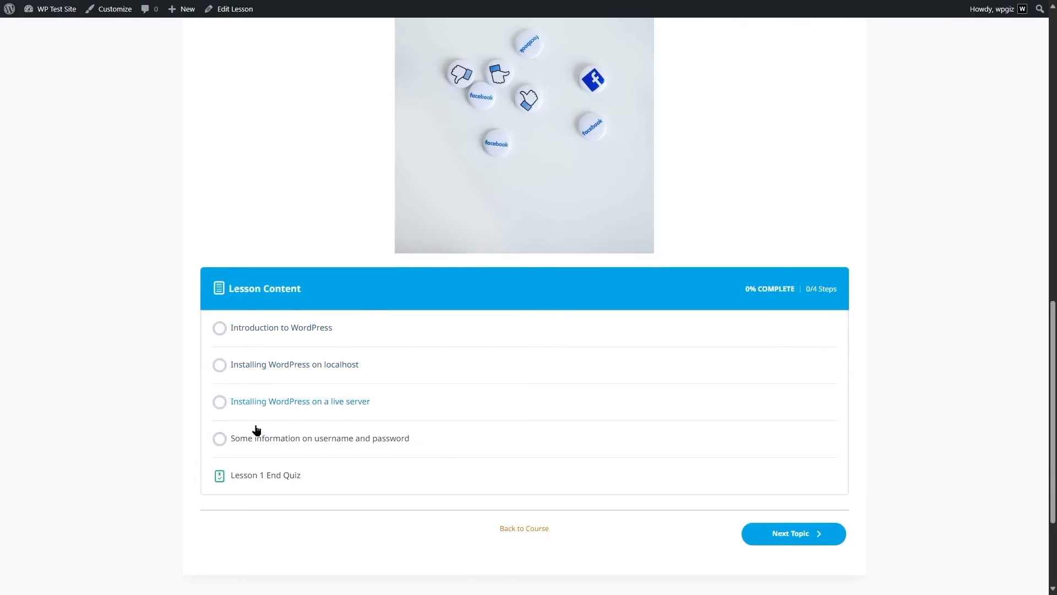
Open the "Introduction to WordPress" topic and examine its video, text and completion and navigation options
click(282, 331)
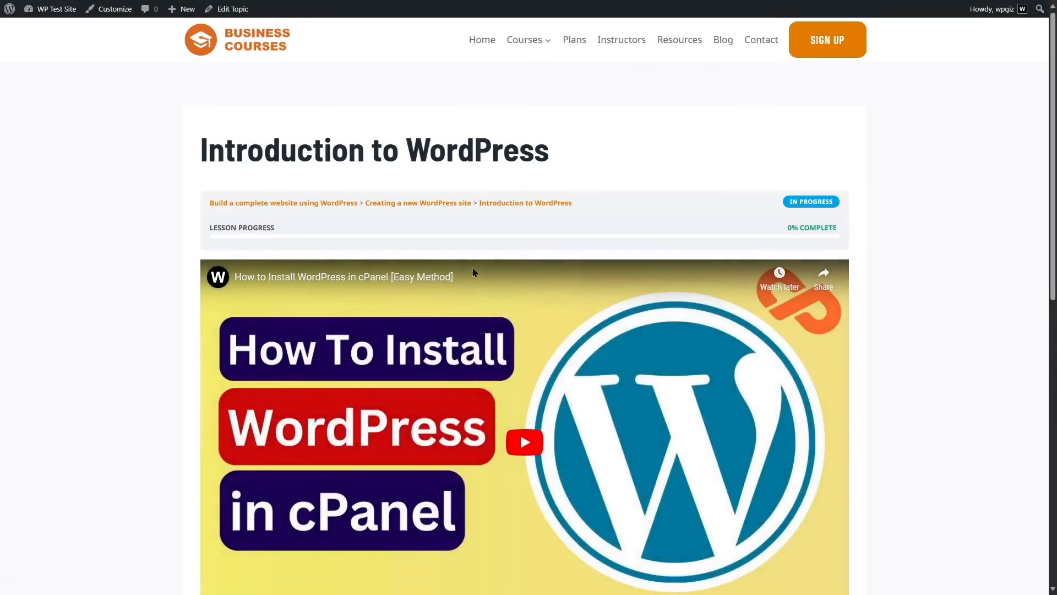
scroll(430, 252, down, 3)
click(430, 252)
scroll(484, 209, down, 4)
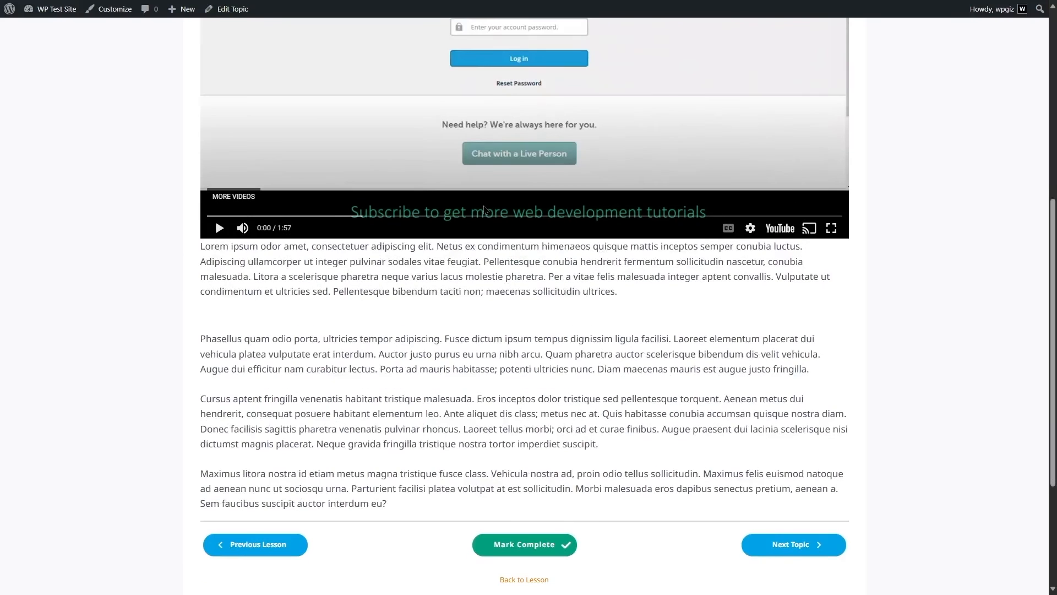
scroll(533, 338, down, 3)
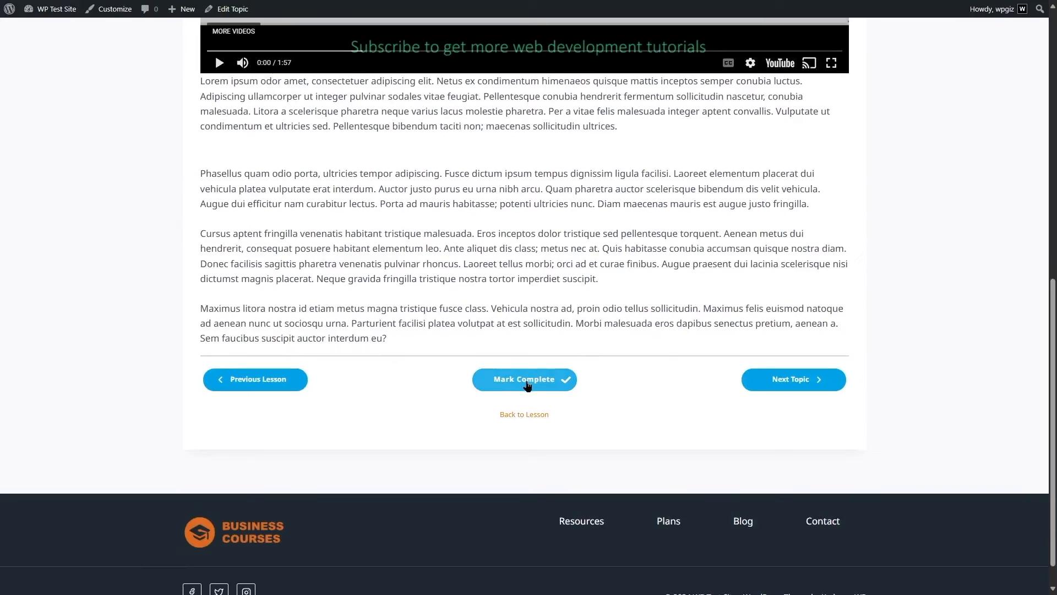
click(527, 386)
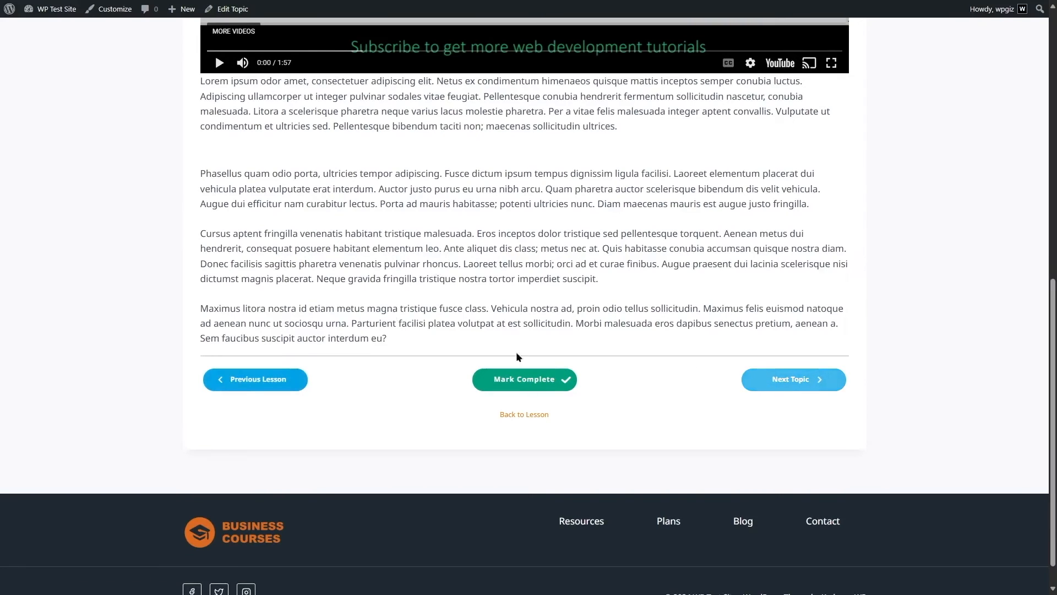
click(275, 284)
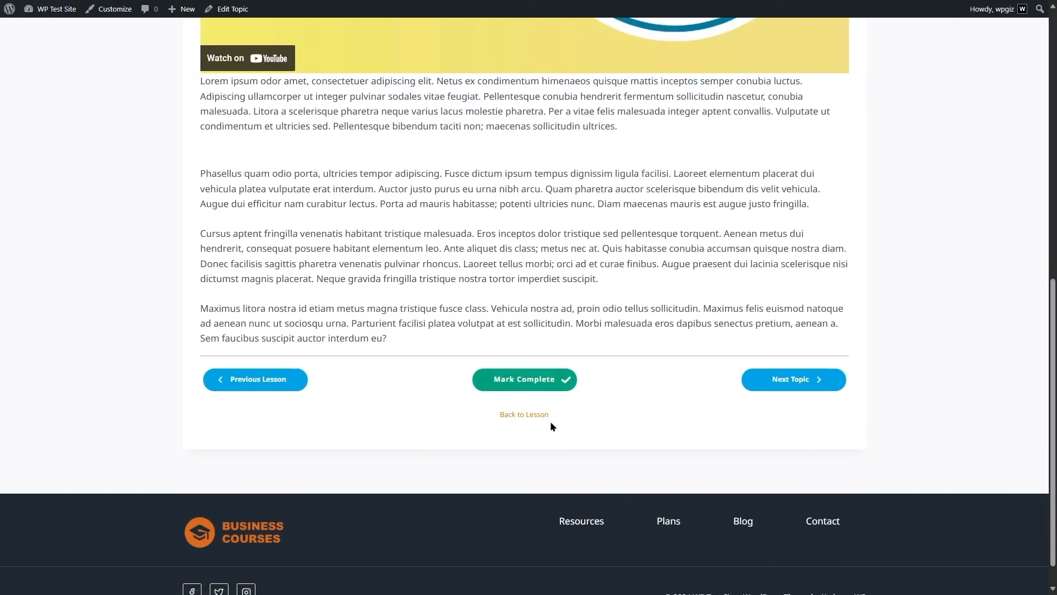
Return to the "Creating a new WordPress site" lesson and start its Lesson 1 End Quiz
click(539, 416)
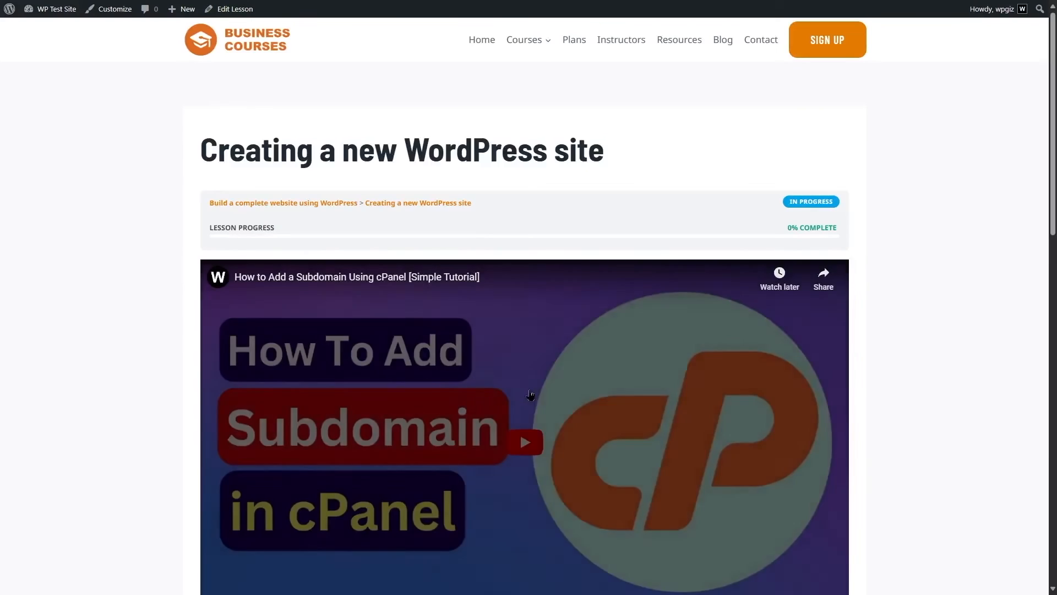
scroll(531, 379, down, 10)
scroll(530, 388, down, 4)
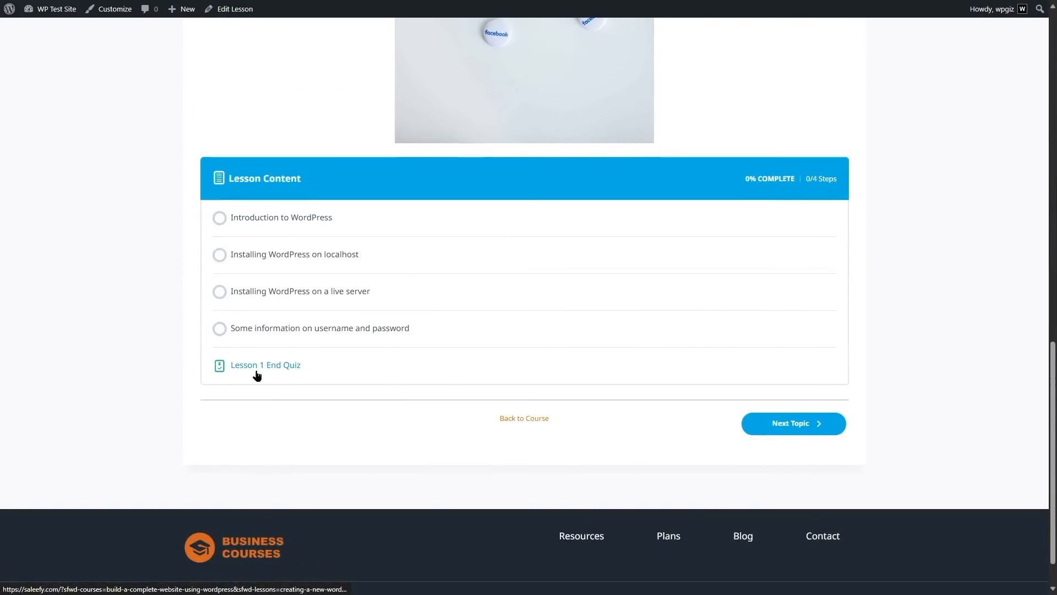
click(266, 366)
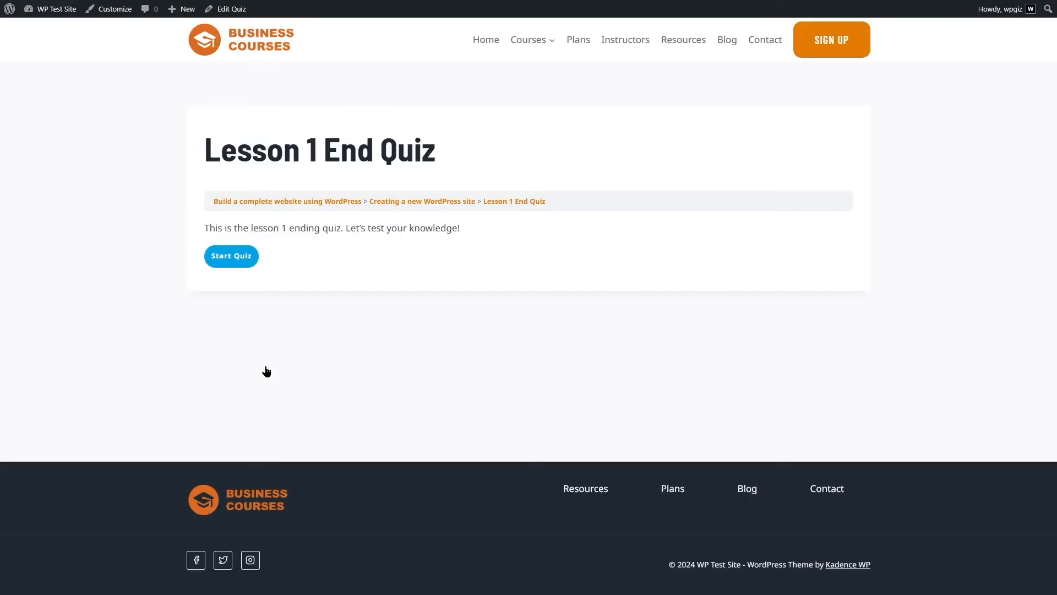
click(241, 261)
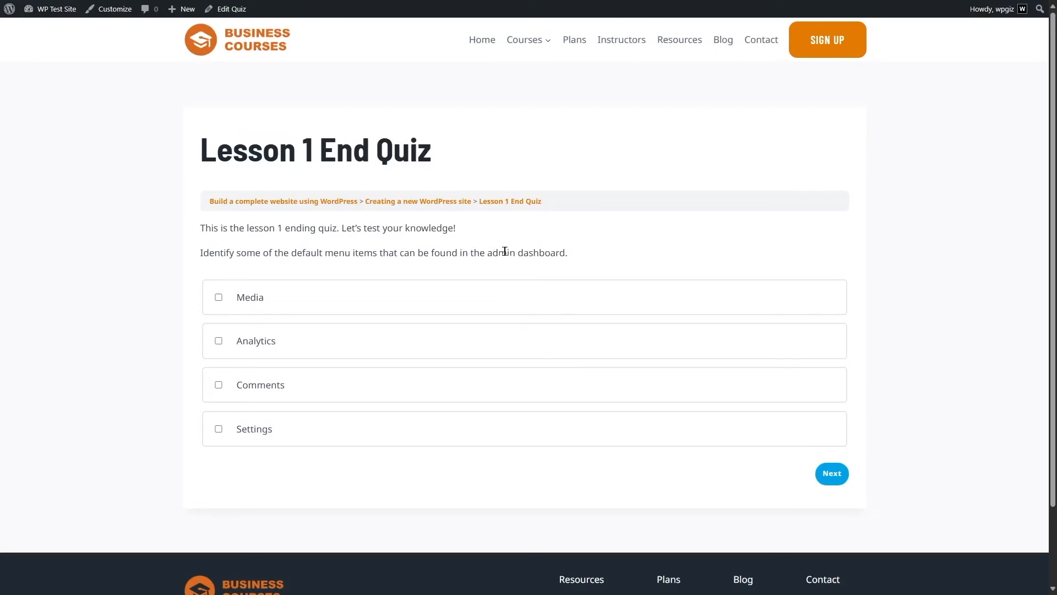
Answer the default menu items question with Media, Comments and Settings, and advance to the next question
click(218, 297)
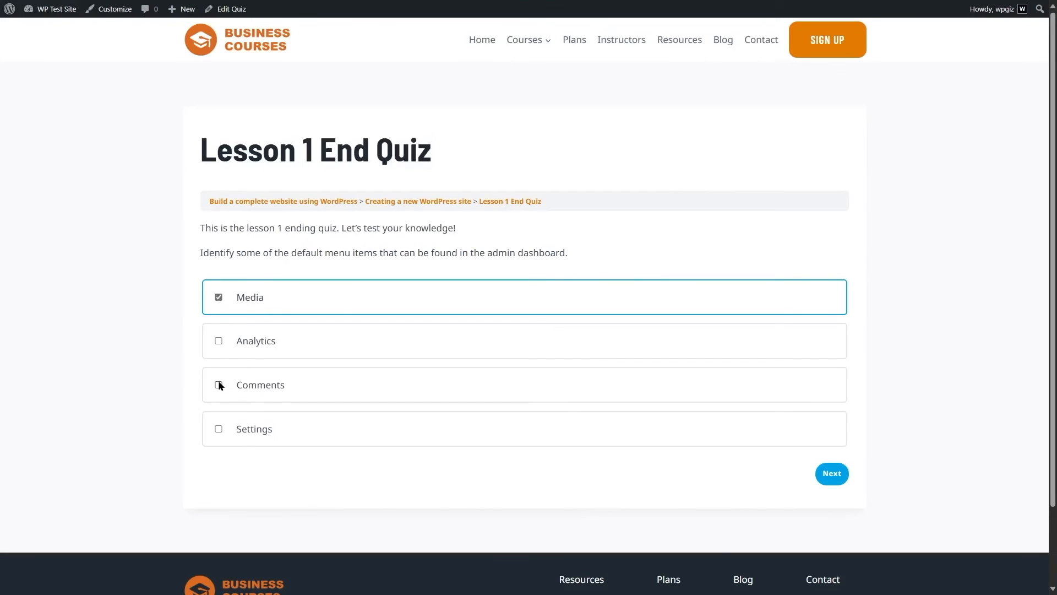
click(218, 385)
click(218, 428)
click(831, 475)
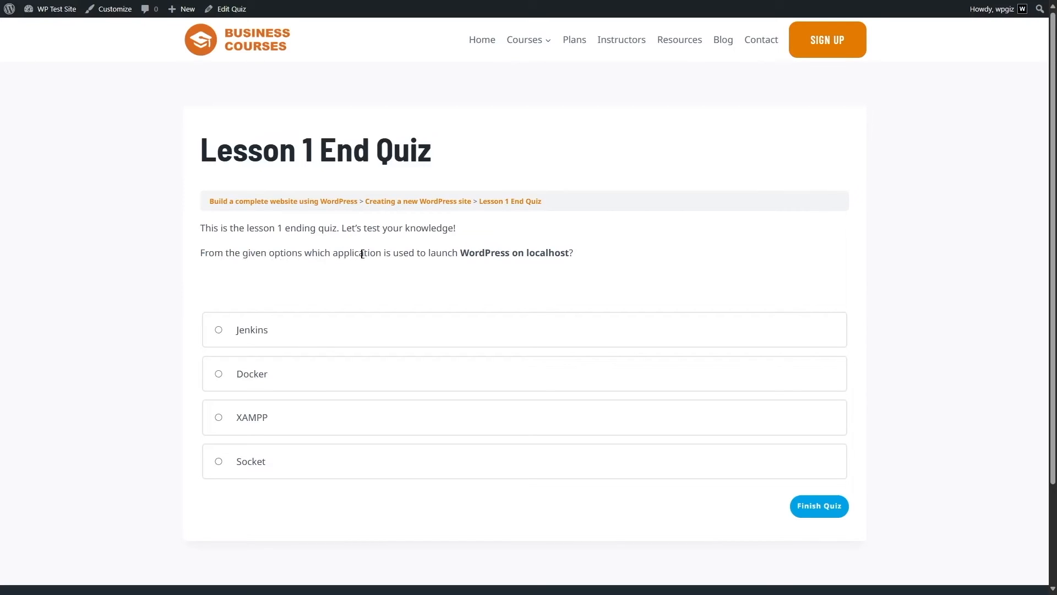
Answer the localhost question with XAMPP, finish the quiz and continue to the next lesson
click(242, 424)
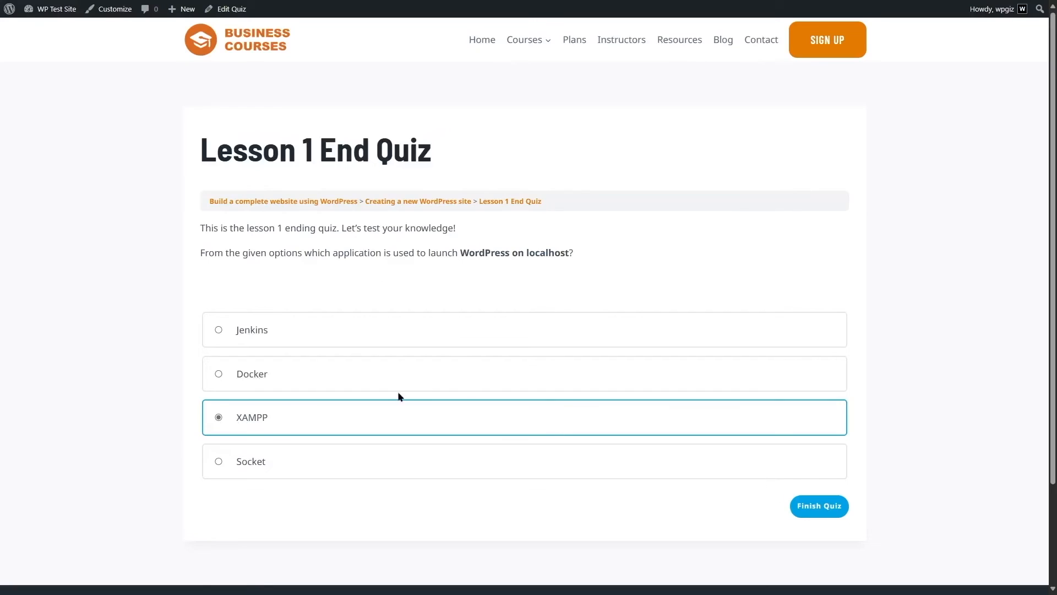
click(820, 507)
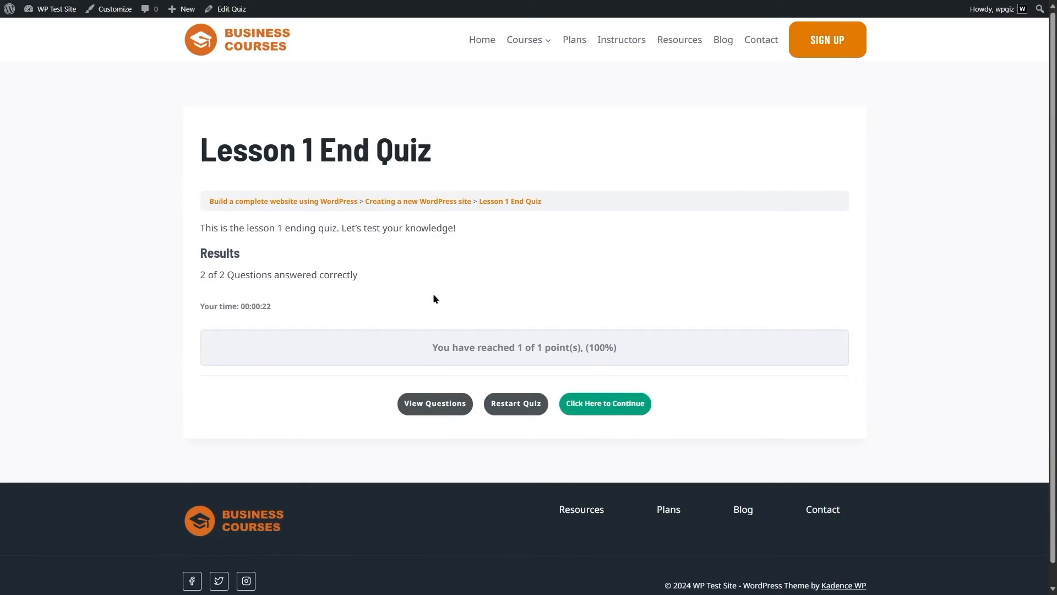
click(602, 410)
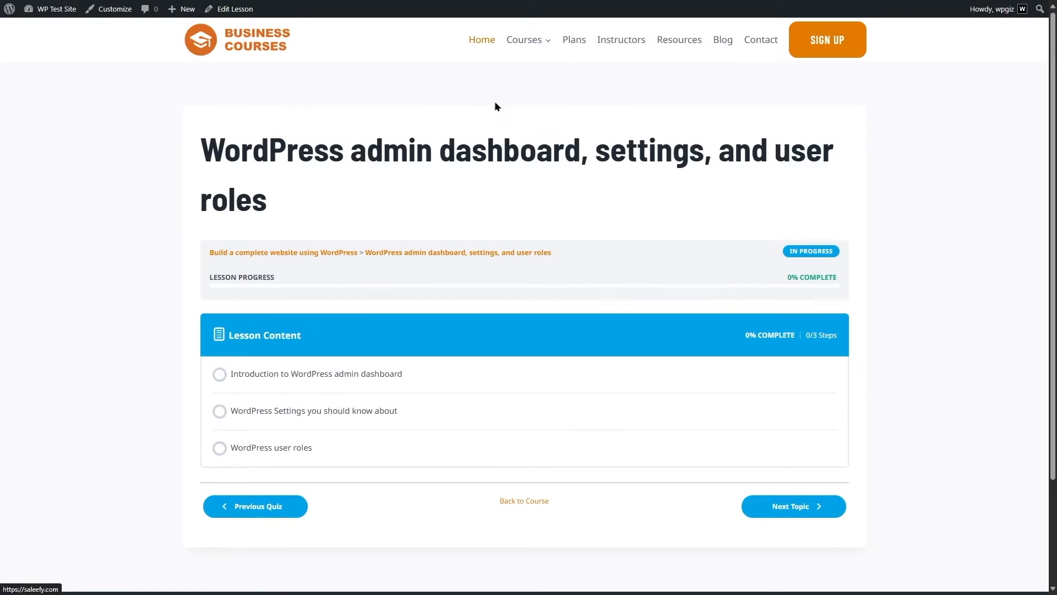
Visit the home page, open "Build a complete website using WordPress" from Courses as a logged-out visitor and inspect its enrollment details
click(489, 43)
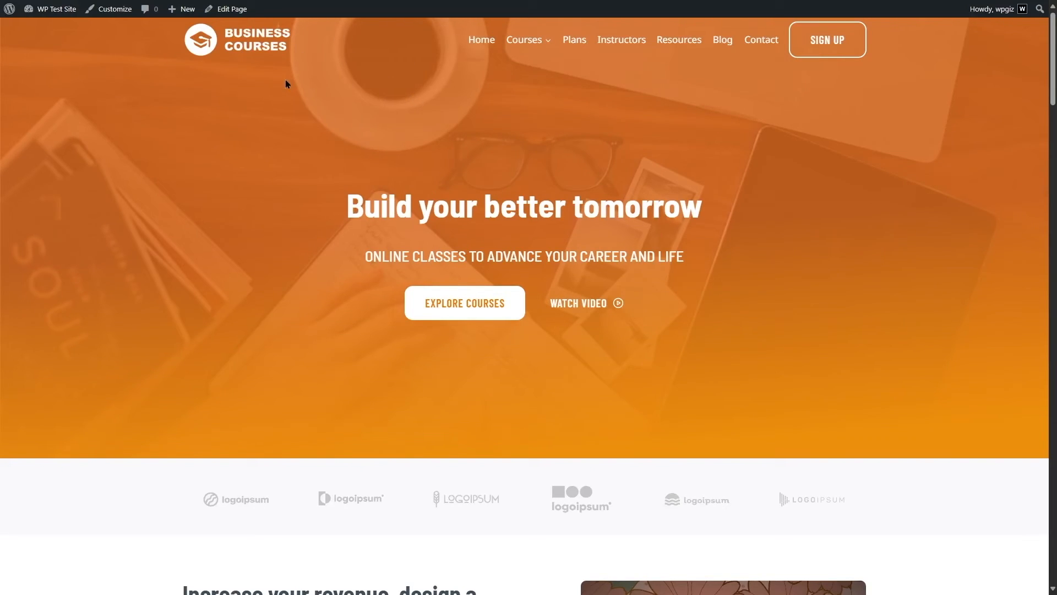
scroll(285, 83, down, 1)
mouse_move(525, 29)
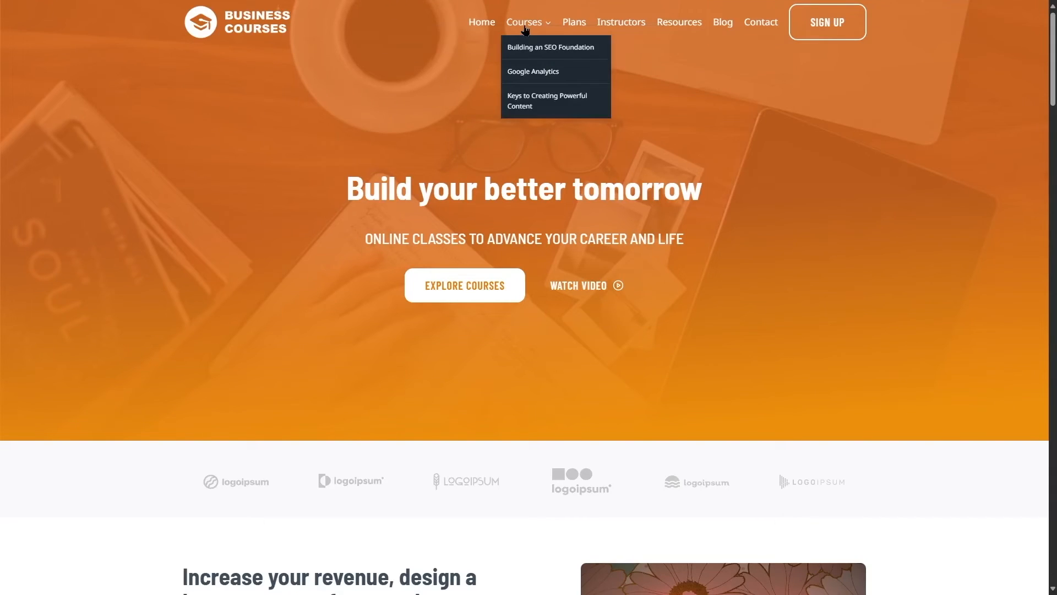
click(525, 27)
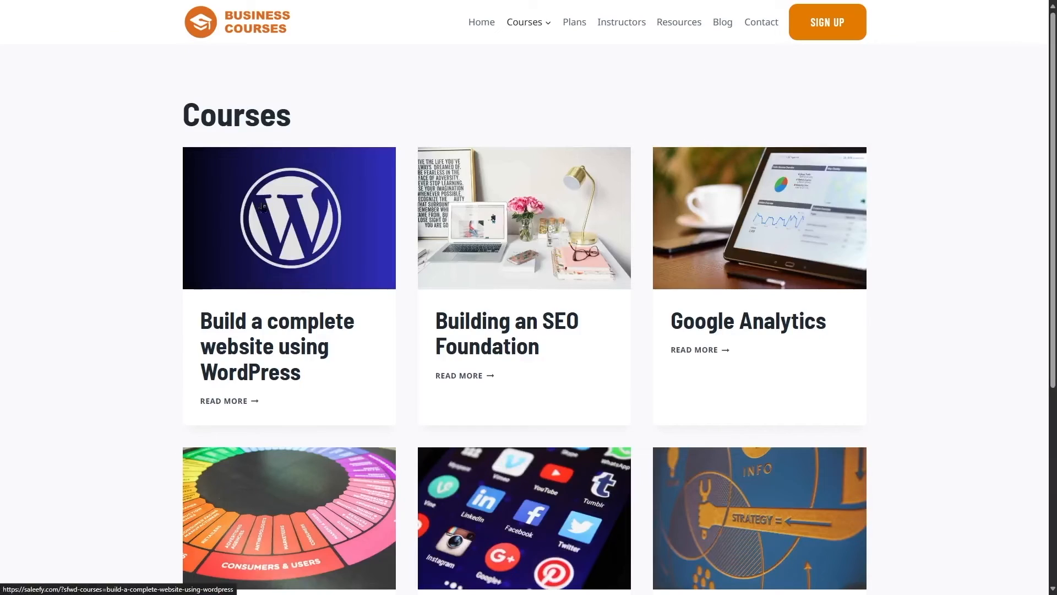
click(261, 209)
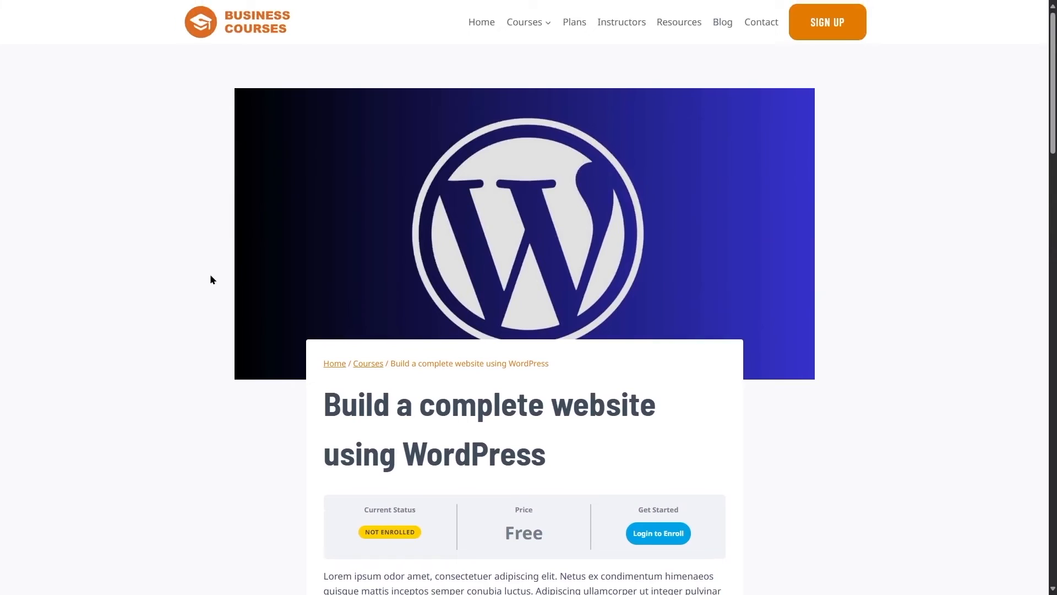
scroll(210, 278, down, 4)
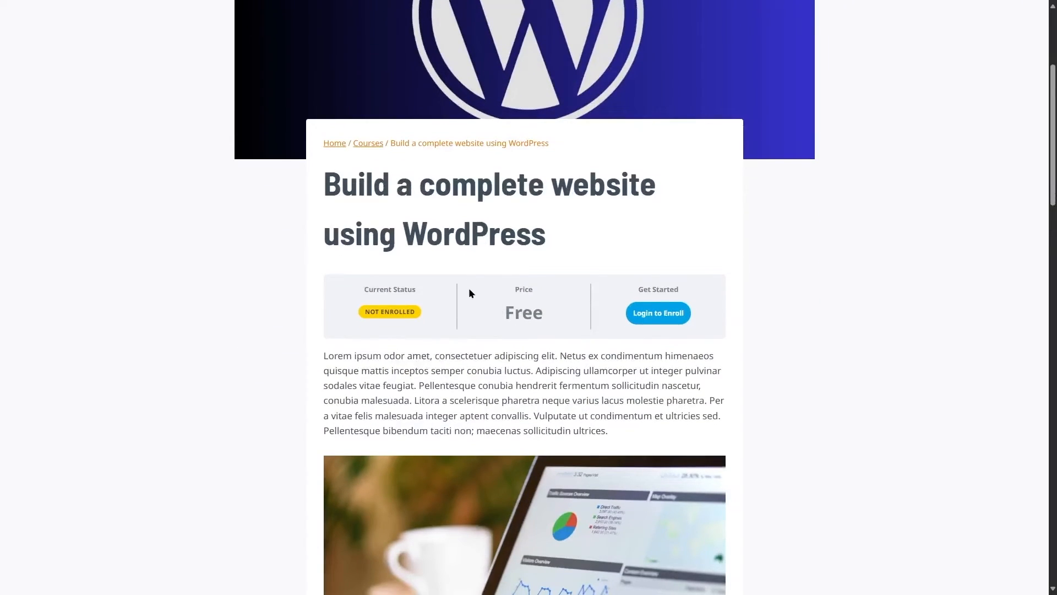
scroll(512, 315, up, 3)
scroll(524, 326, down, 1)
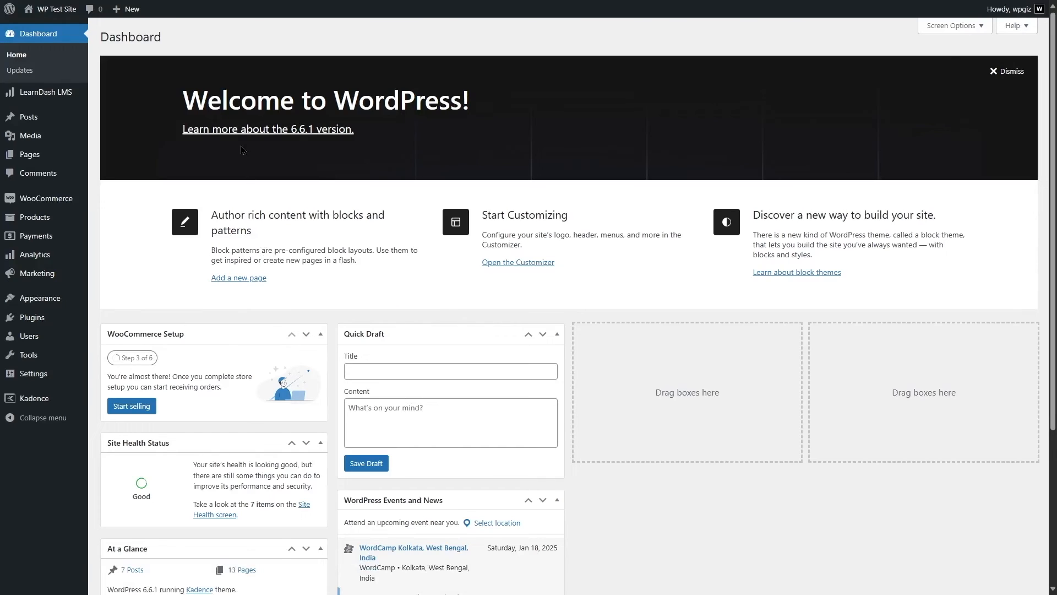
Set the Access Mode of the "Build a complete website using WordPress" course to Closed, save it and return to the course list
mouse_move(50, 92)
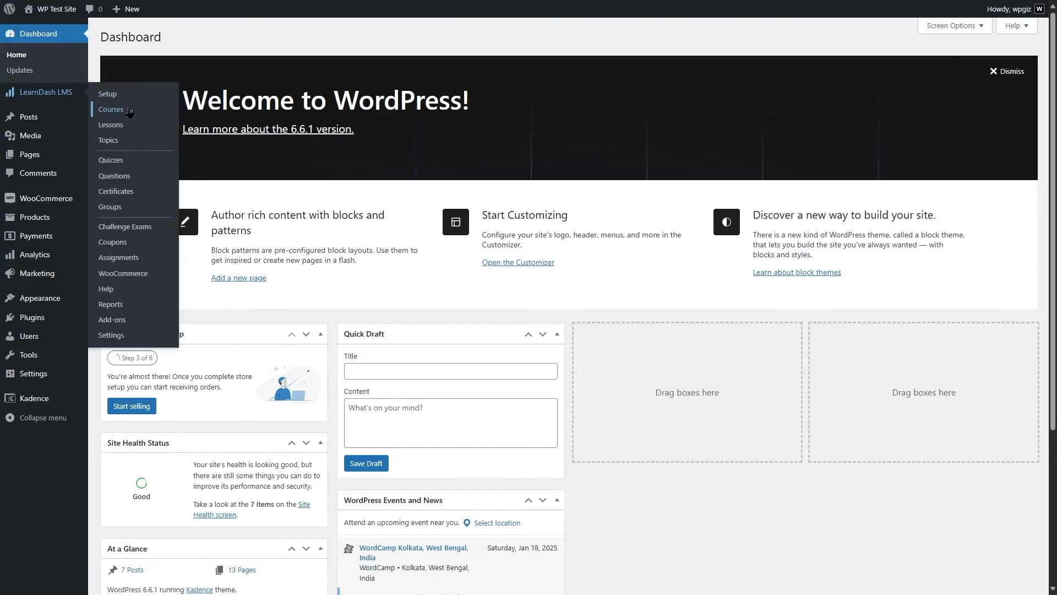
click(128, 112)
click(131, 234)
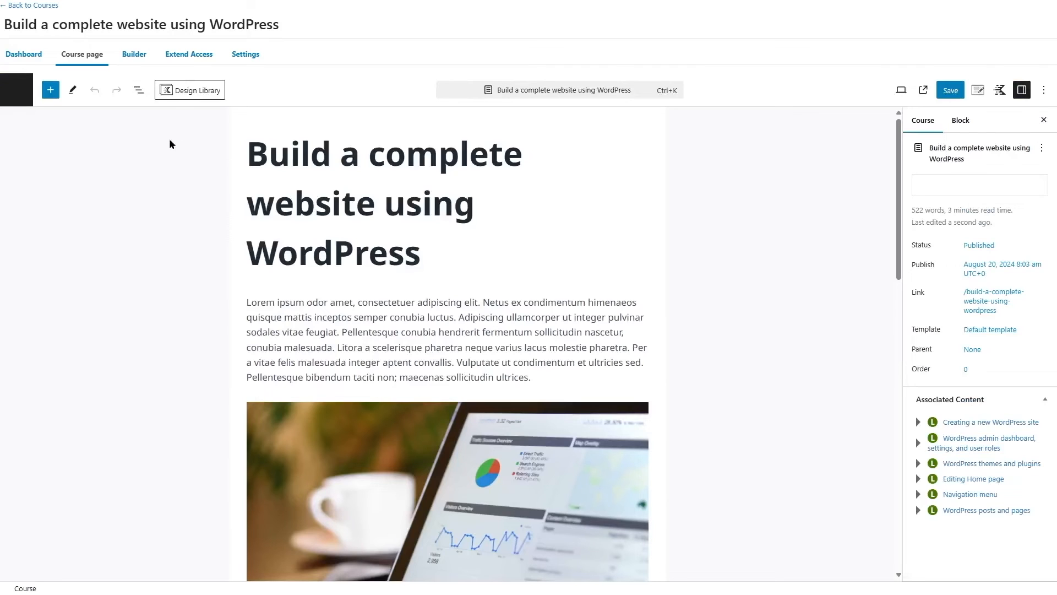
click(245, 55)
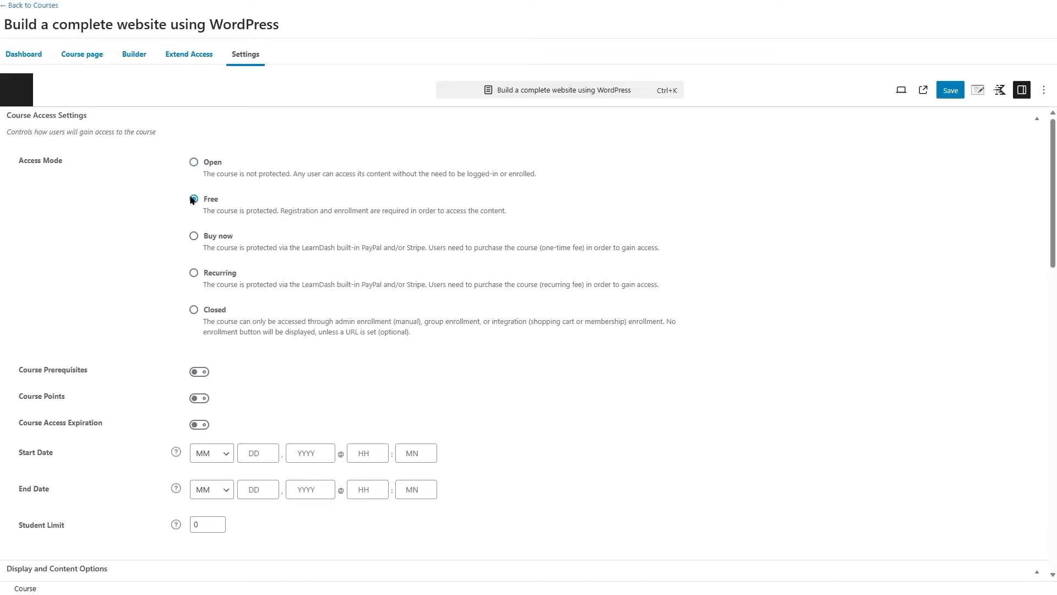
click(194, 310)
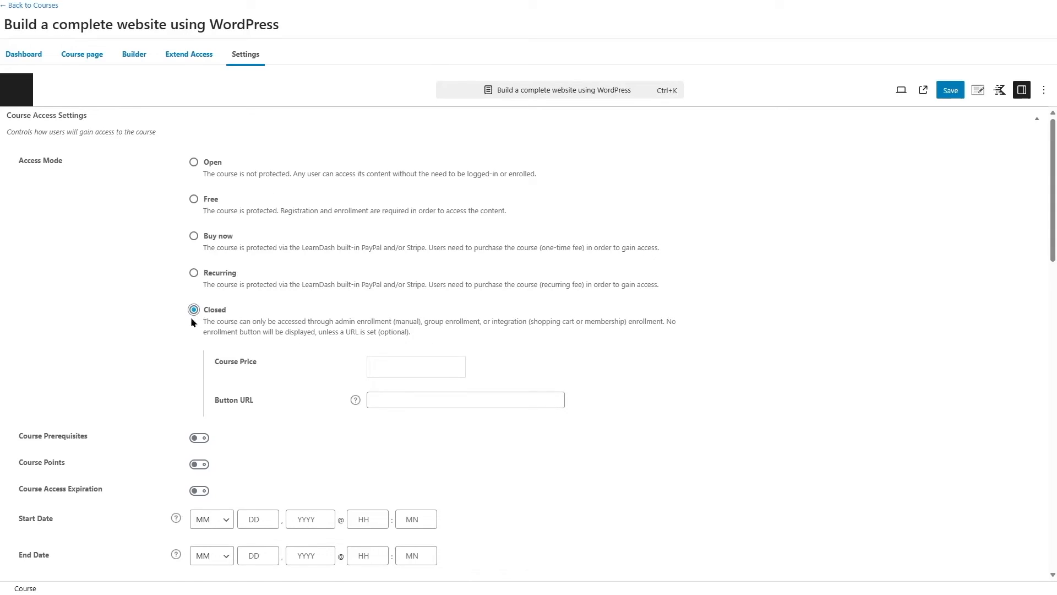
click(955, 93)
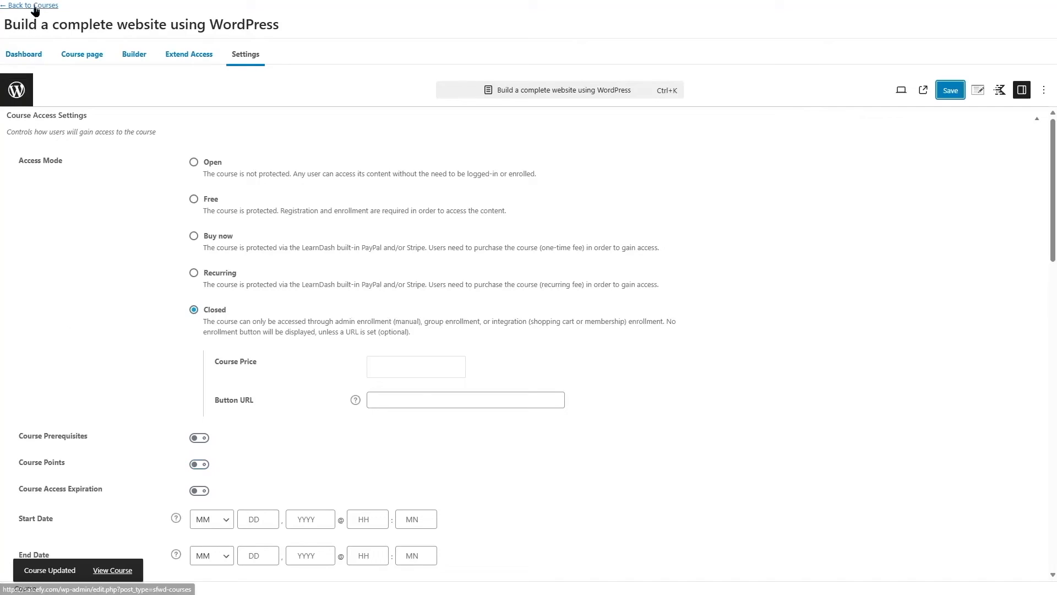
click(14, 5)
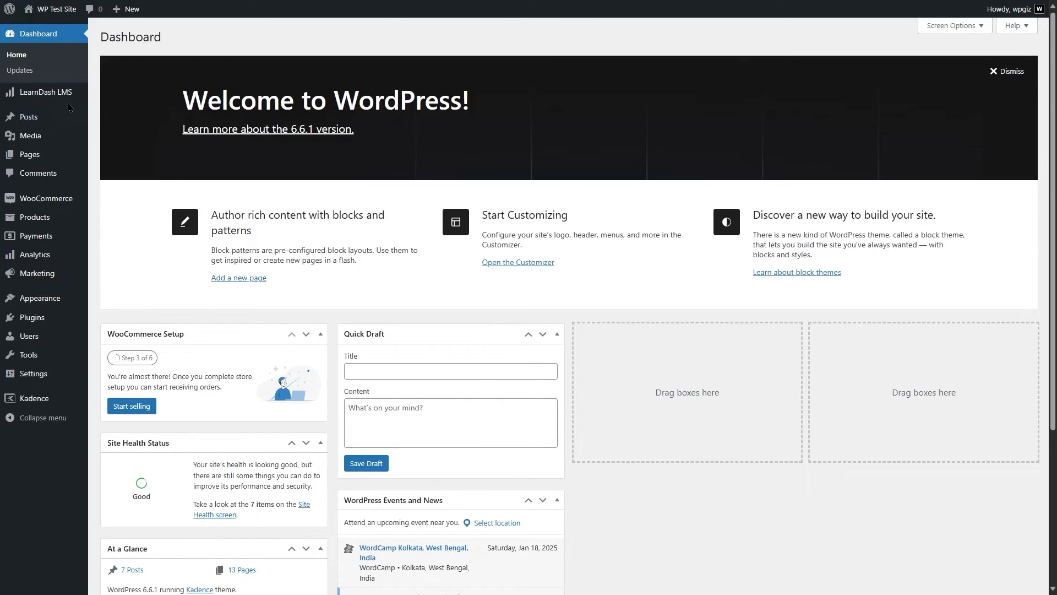
View the Courses shop page on the front end and examine its course grid, product listing and Courses submenu
mouse_move(64, 160)
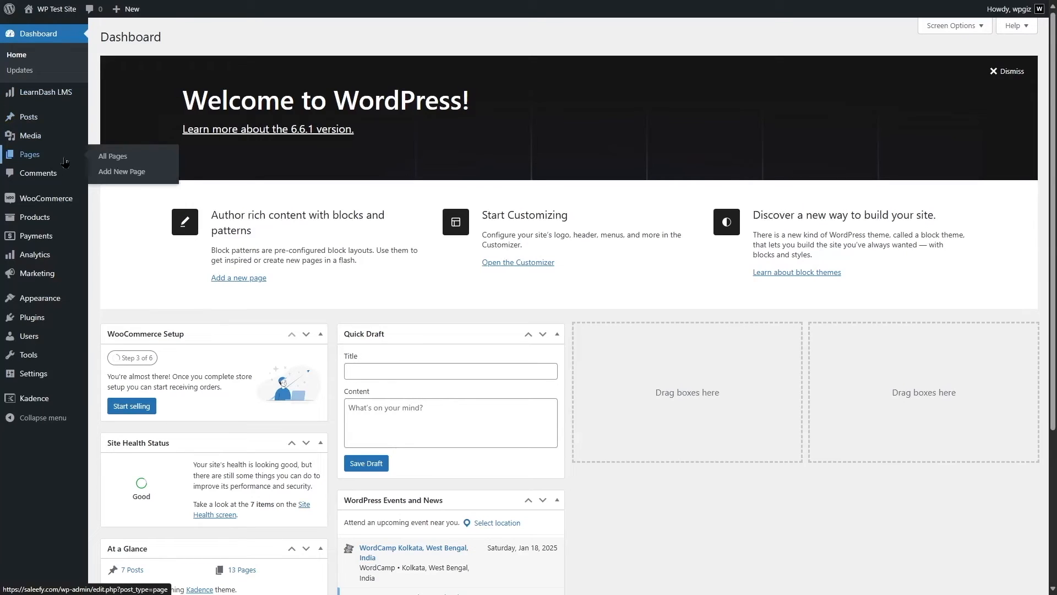
click(71, 163)
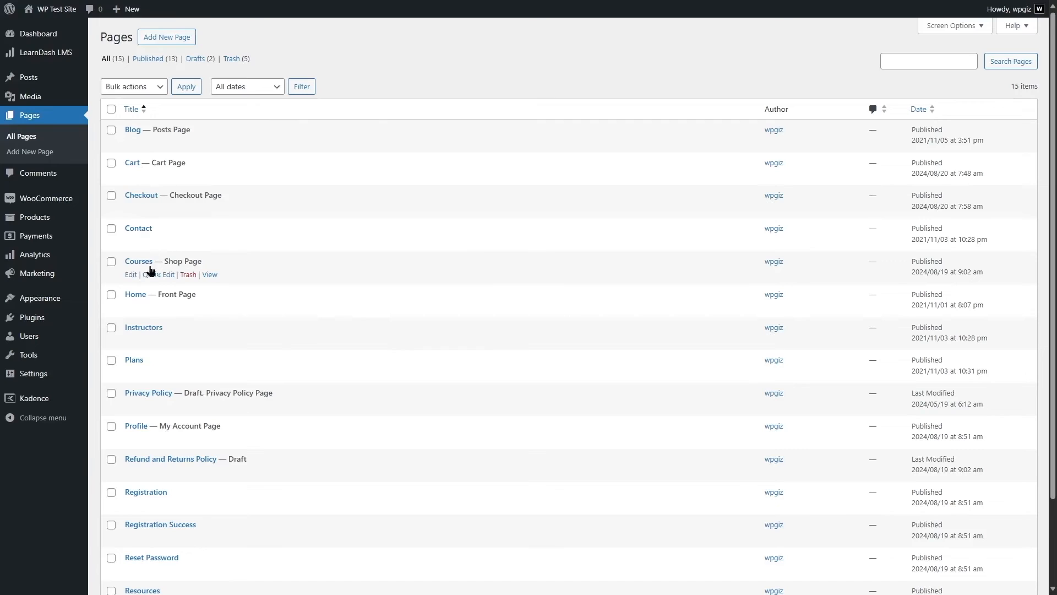
click(213, 278)
scroll(848, 300, down, 5)
scroll(853, 296, up, 5)
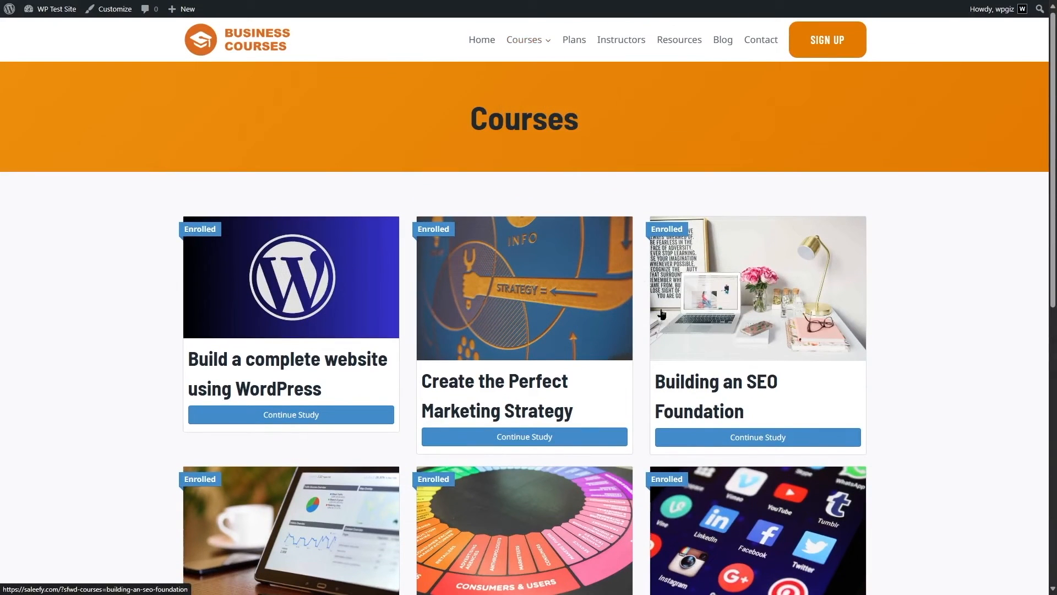
mouse_move(522, 46)
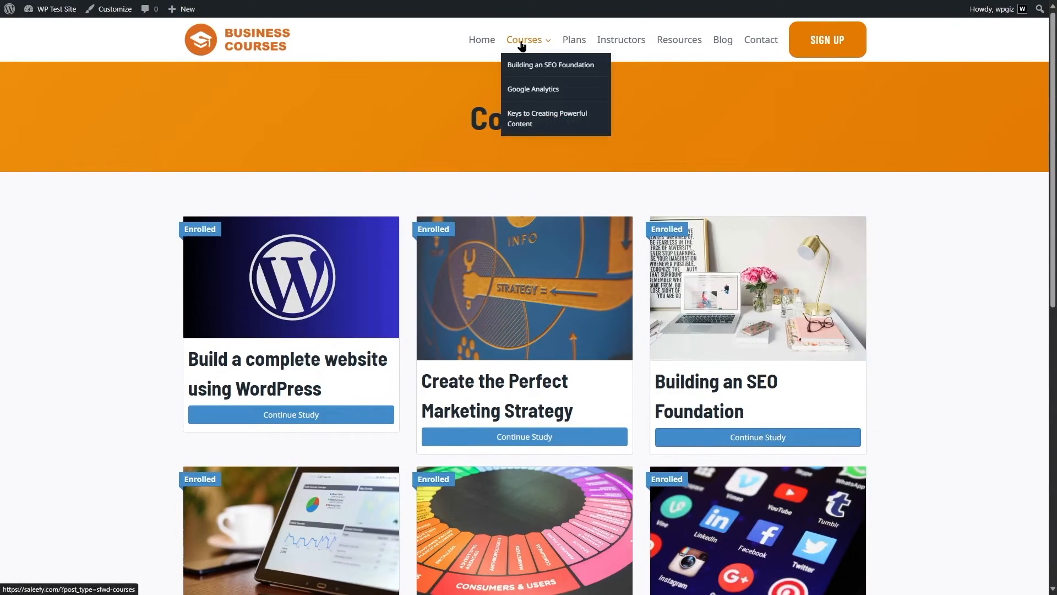
scroll(832, 334, down, 4)
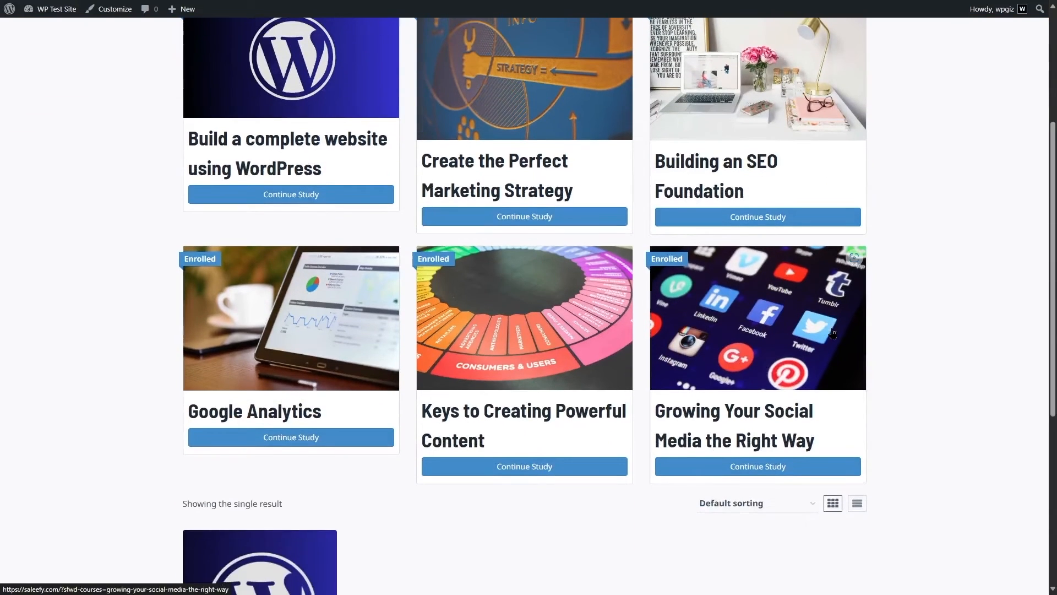
scroll(833, 335, up, 4)
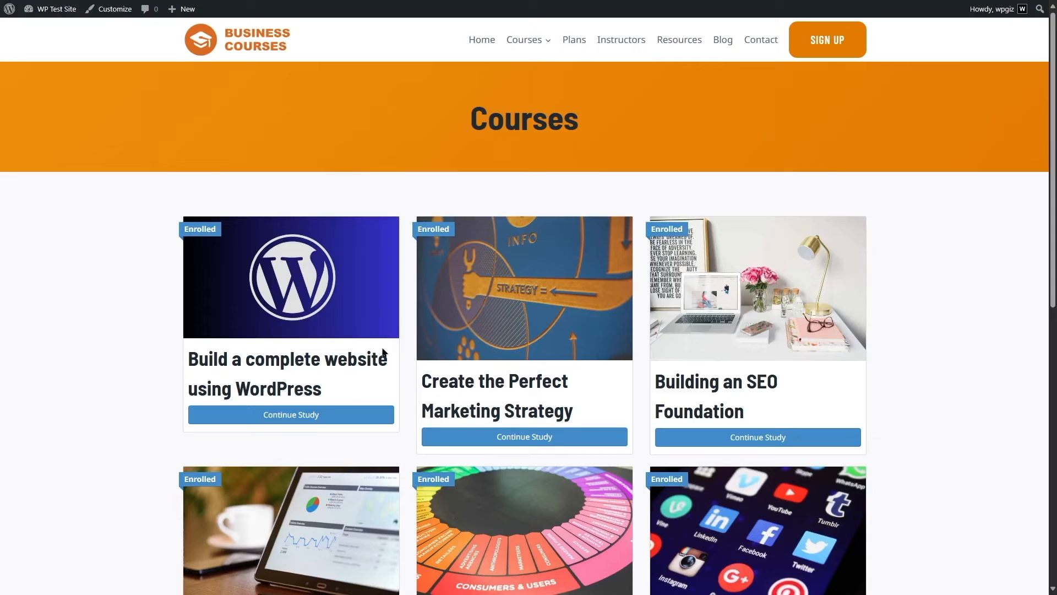
Open the Courses page for editing from the dashboard and delete its LearnDash Course List block
mouse_move(33, 9)
click(51, 33)
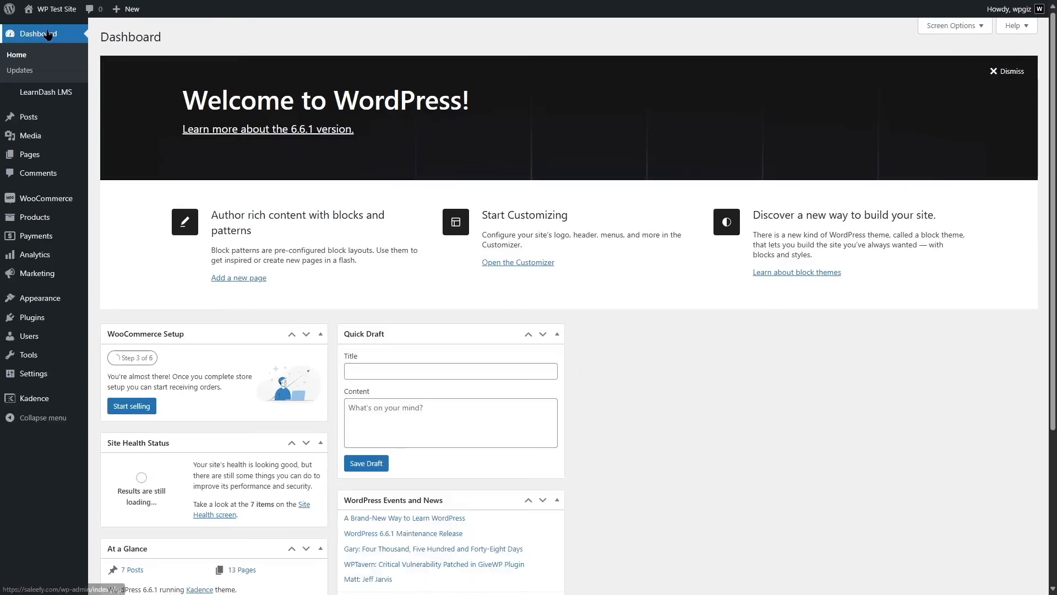
mouse_move(40, 157)
click(113, 156)
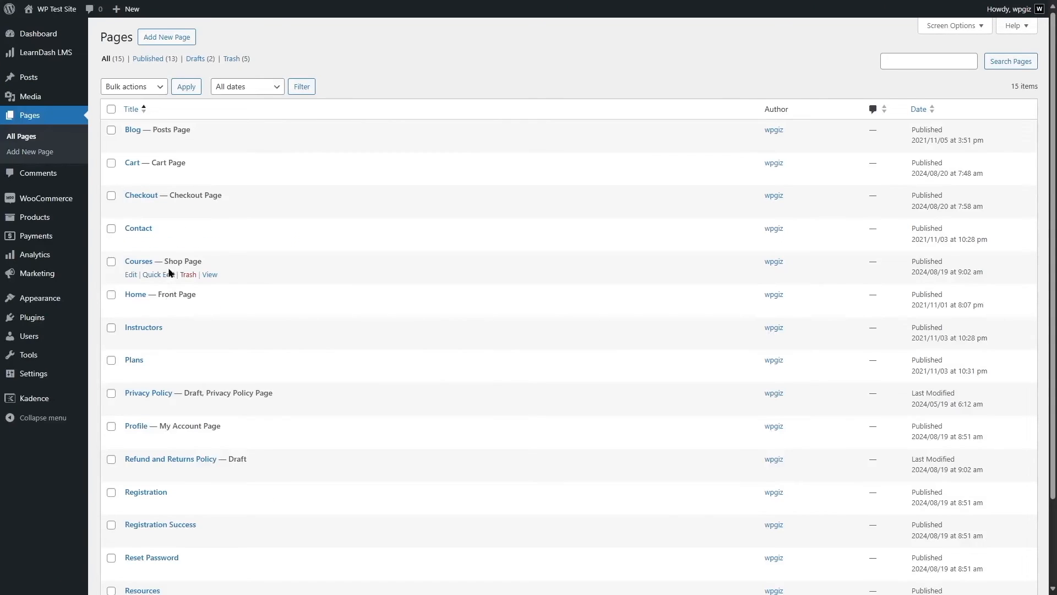
click(130, 274)
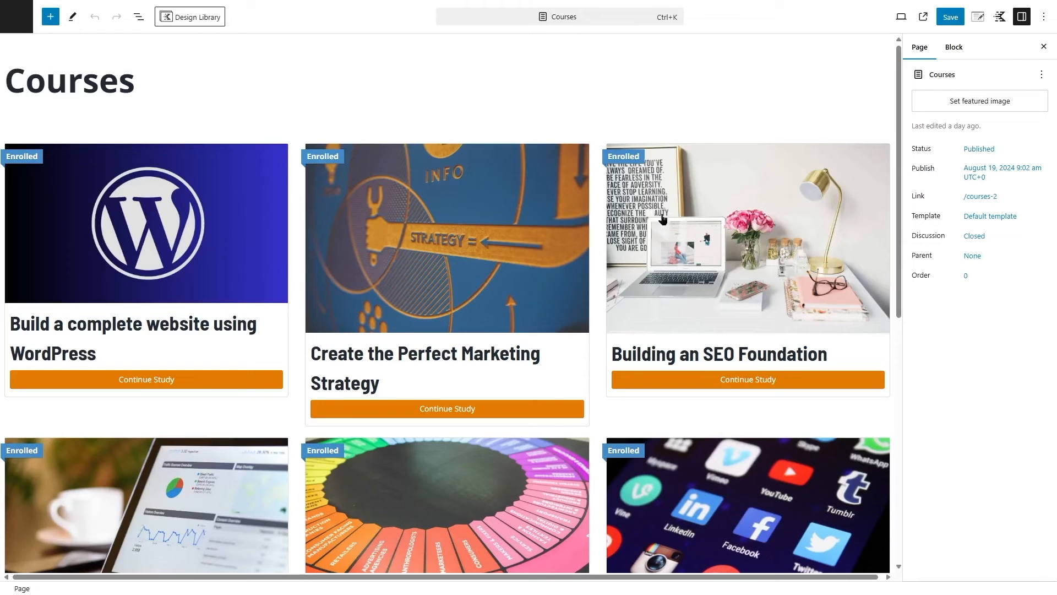
click(300, 279)
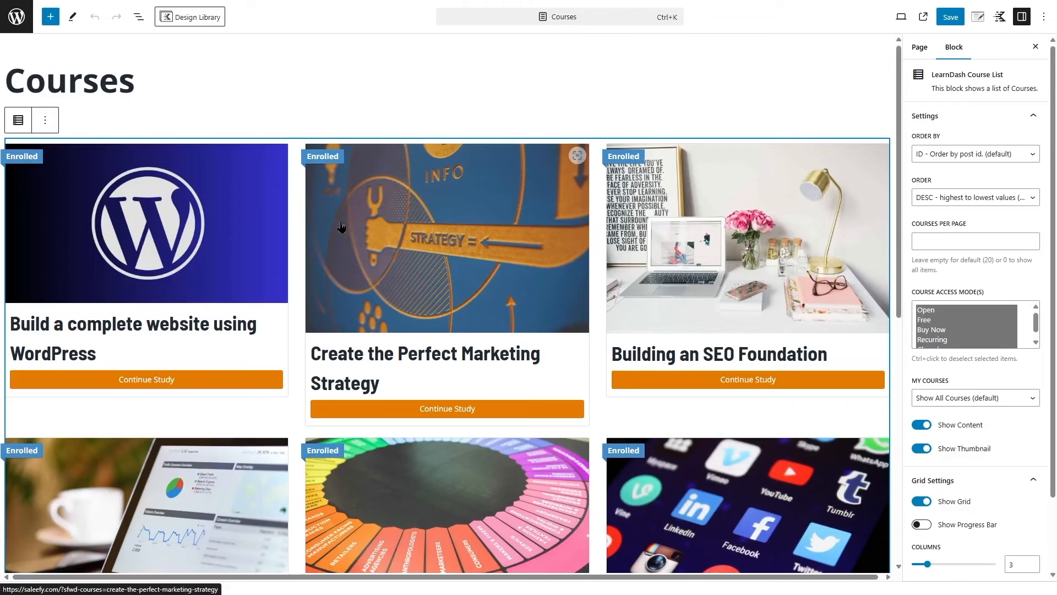
click(39, 119)
click(89, 356)
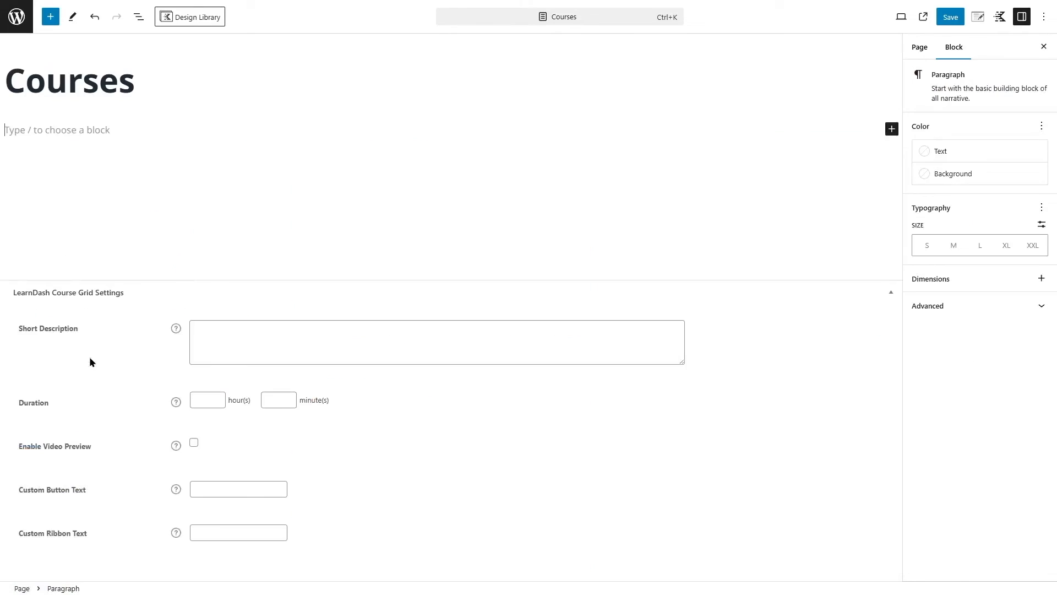
Search the blocks for "products", insert the All Products block into the Courses page and save the page
click(50, 17)
click(74, 81)
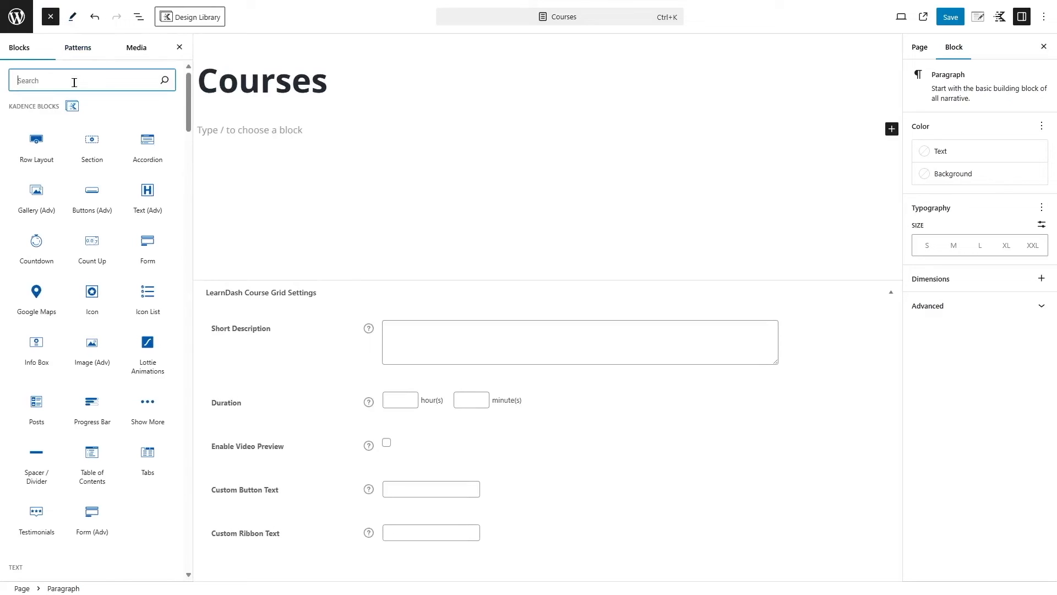
text(products)
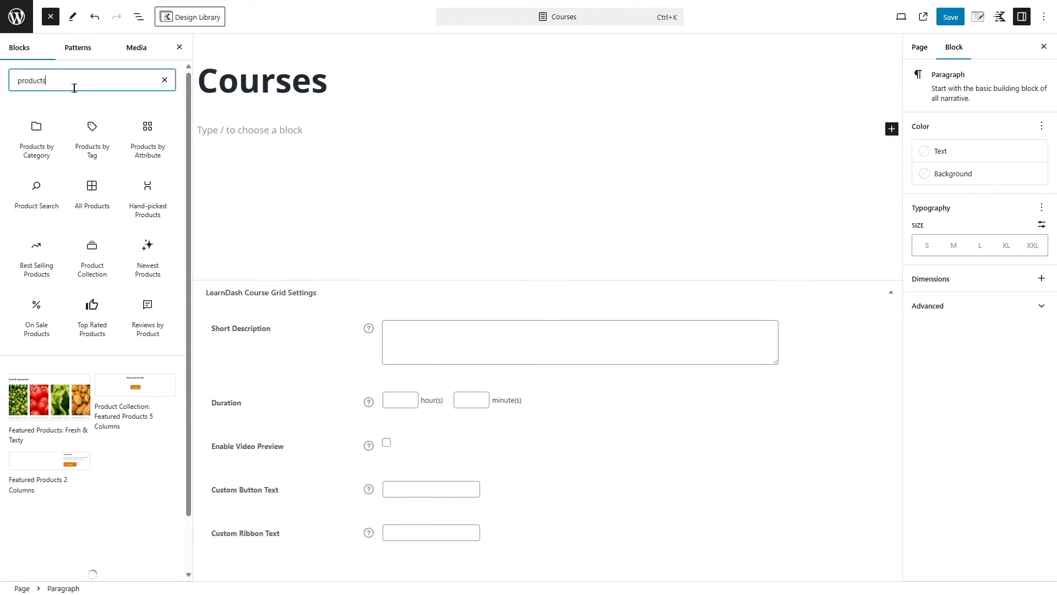
mouse_move(91, 188)
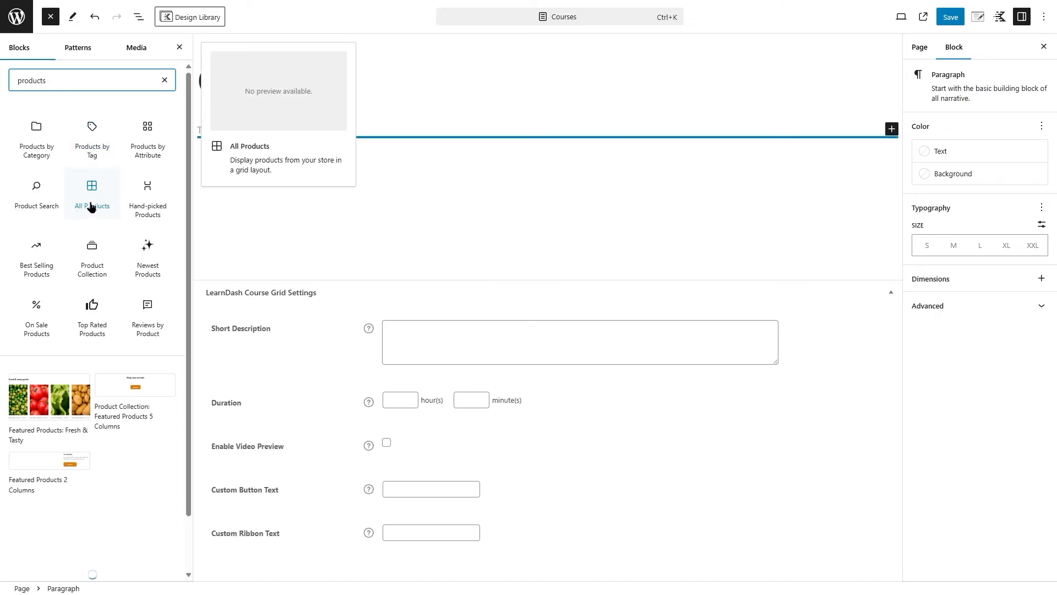
drag(91, 190, 391, 154)
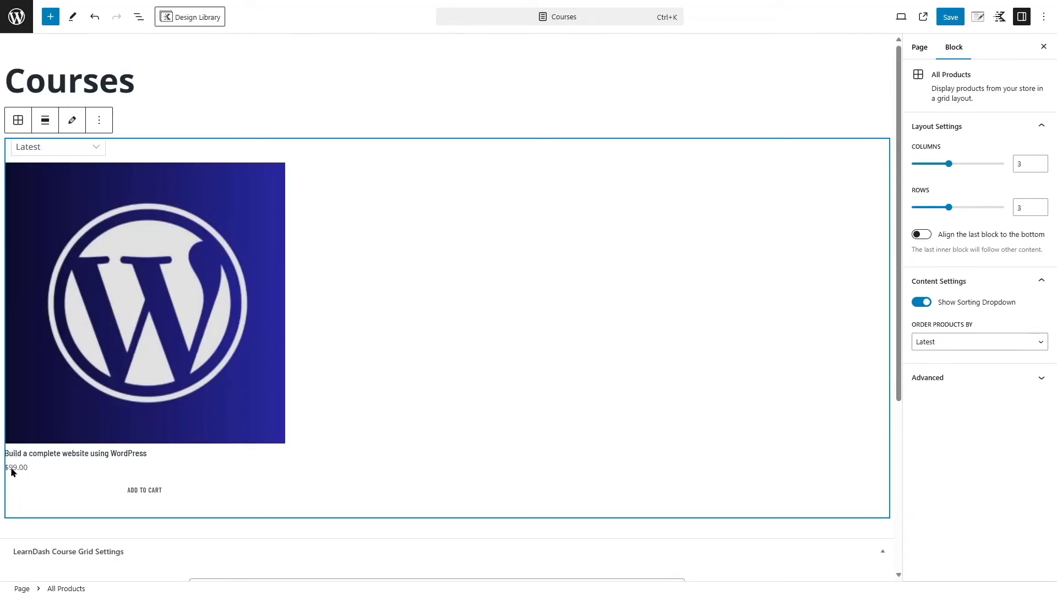
click(948, 17)
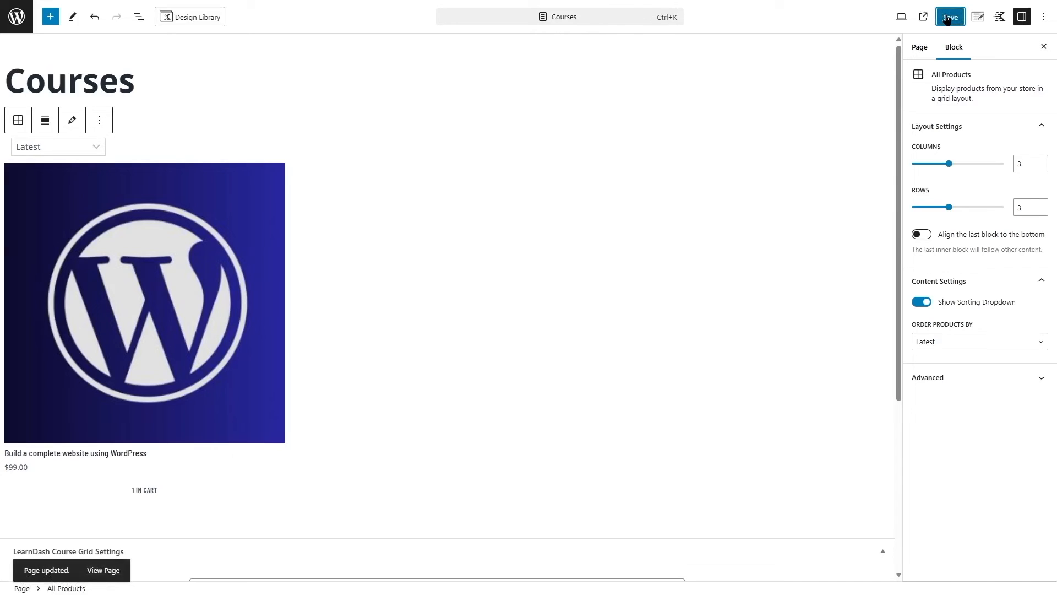
scroll(654, 269, down, 4)
scroll(586, 257, up, 4)
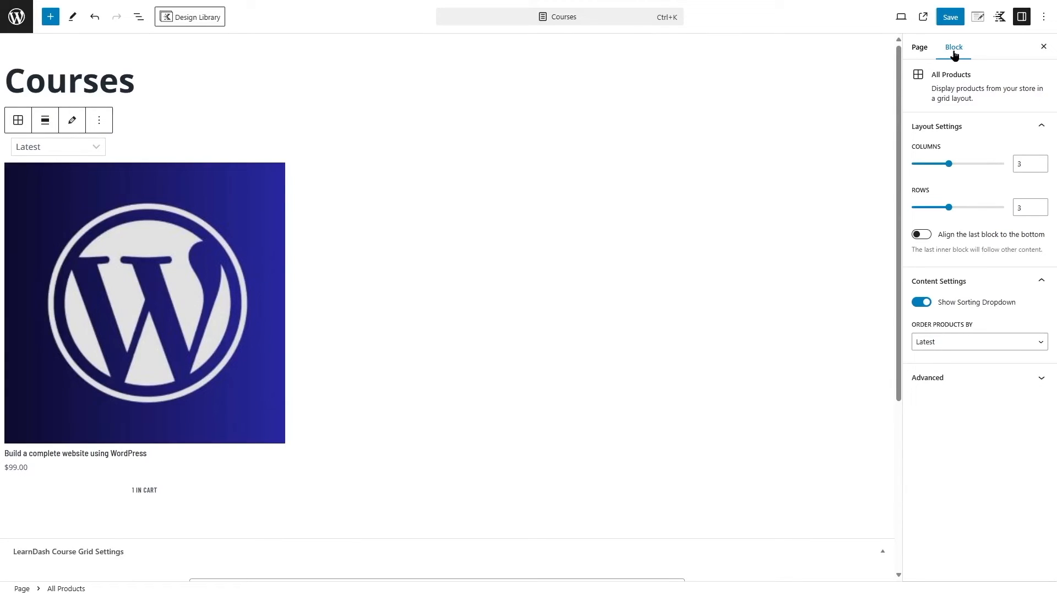
Check the link in the Courses page's settings, then return to the list of pages
click(922, 54)
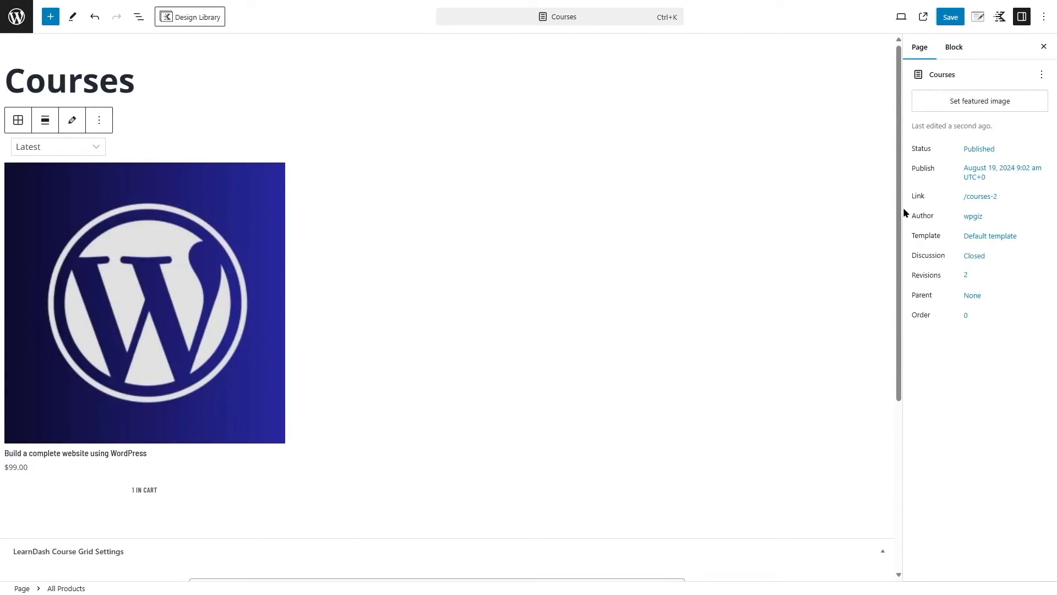
click(981, 200)
click(925, 145)
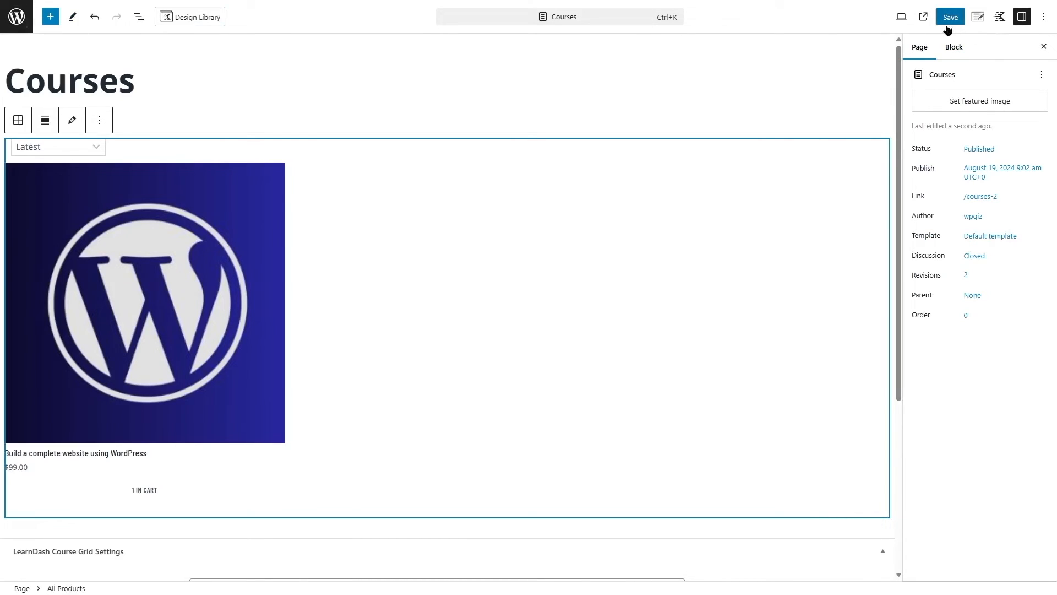
click(2, 22)
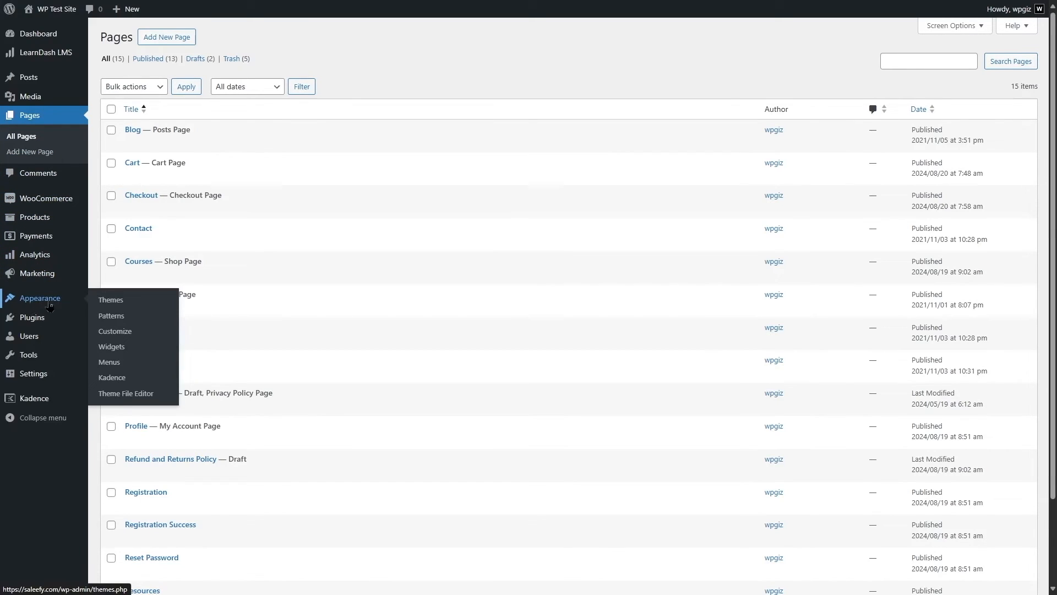
Open the site's menu management and load Main Menu (Primary) for editing
click(108, 362)
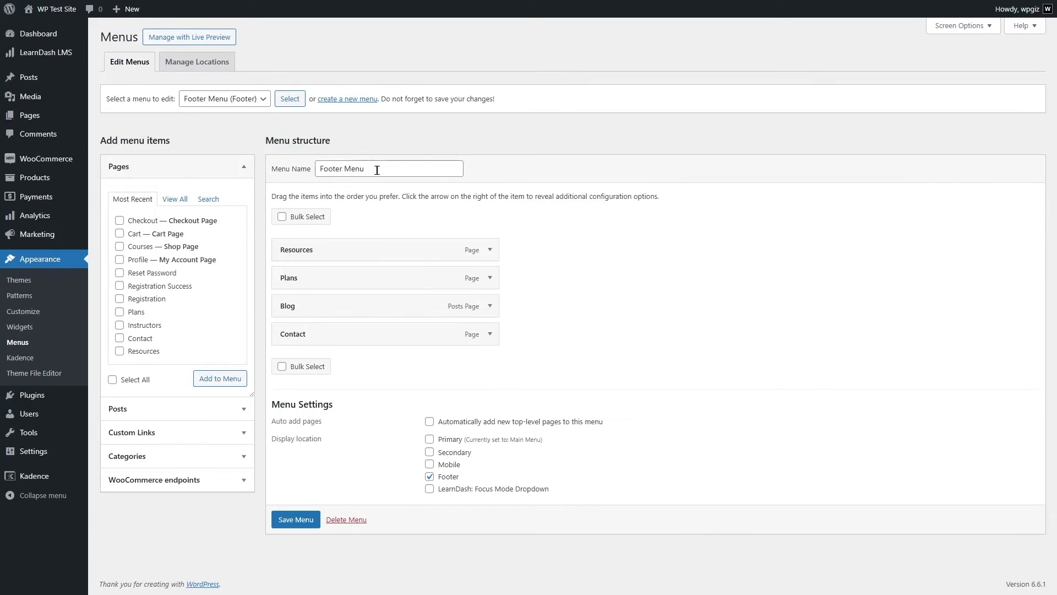
click(218, 98)
click(229, 127)
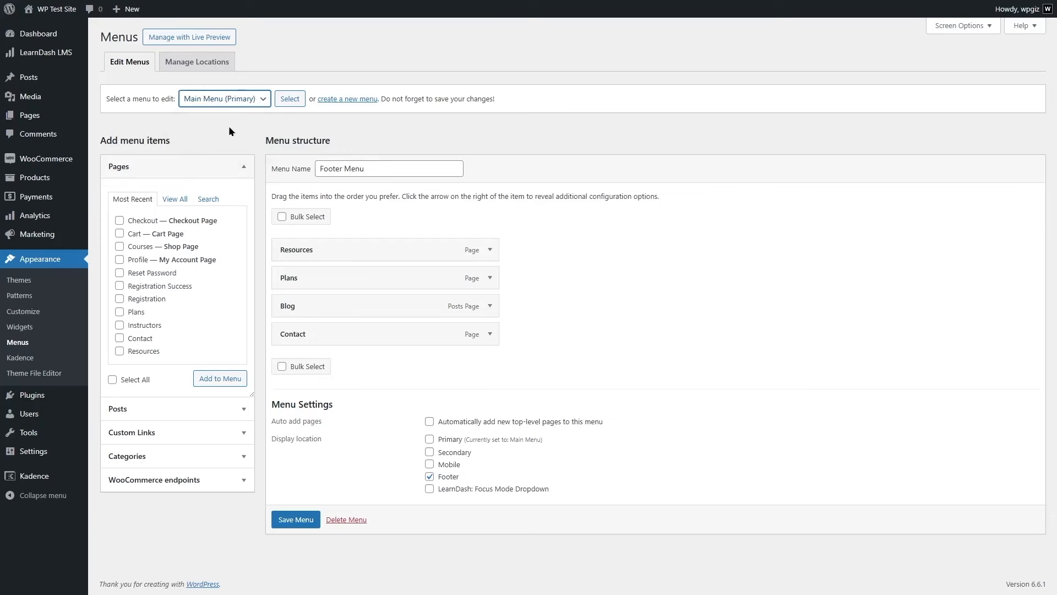
click(290, 99)
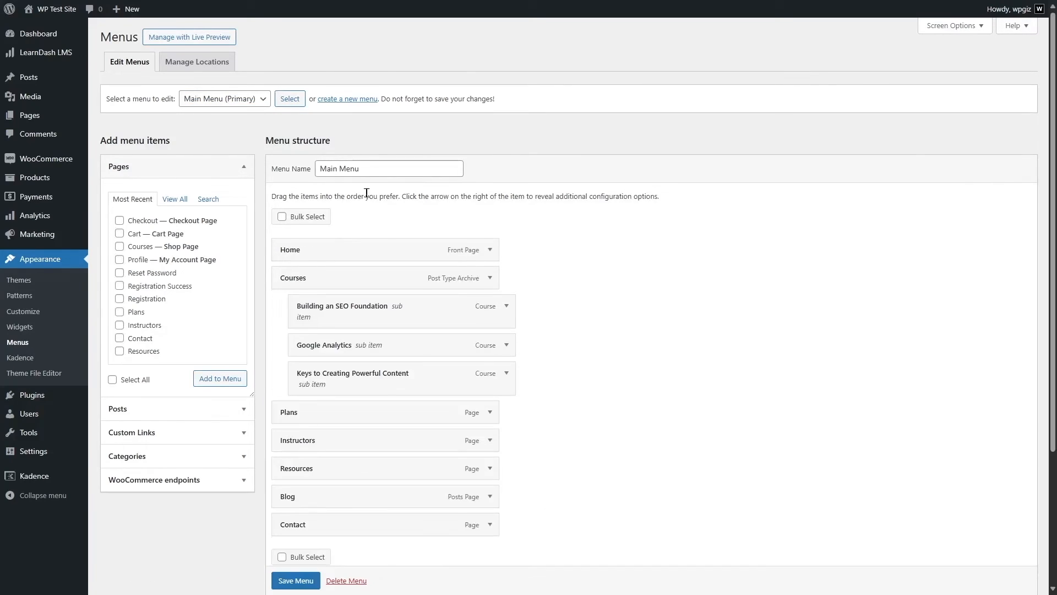
Remove Courses, Building an SEO Foundation, Google Analytics and Keys to Creating Powerful Content from the Main Menu
click(490, 279)
click(280, 379)
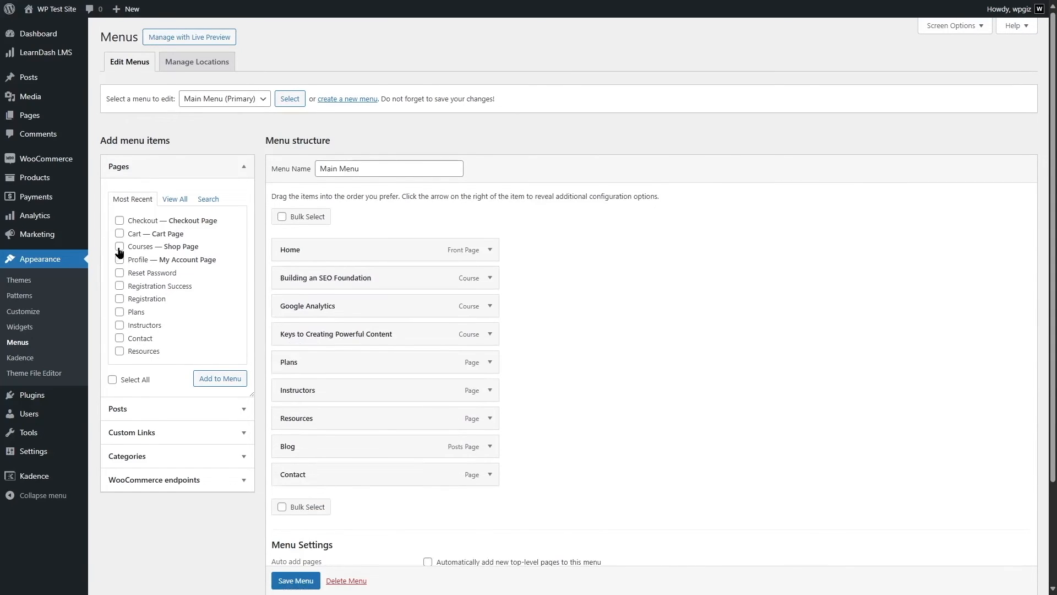
click(490, 278)
click(281, 379)
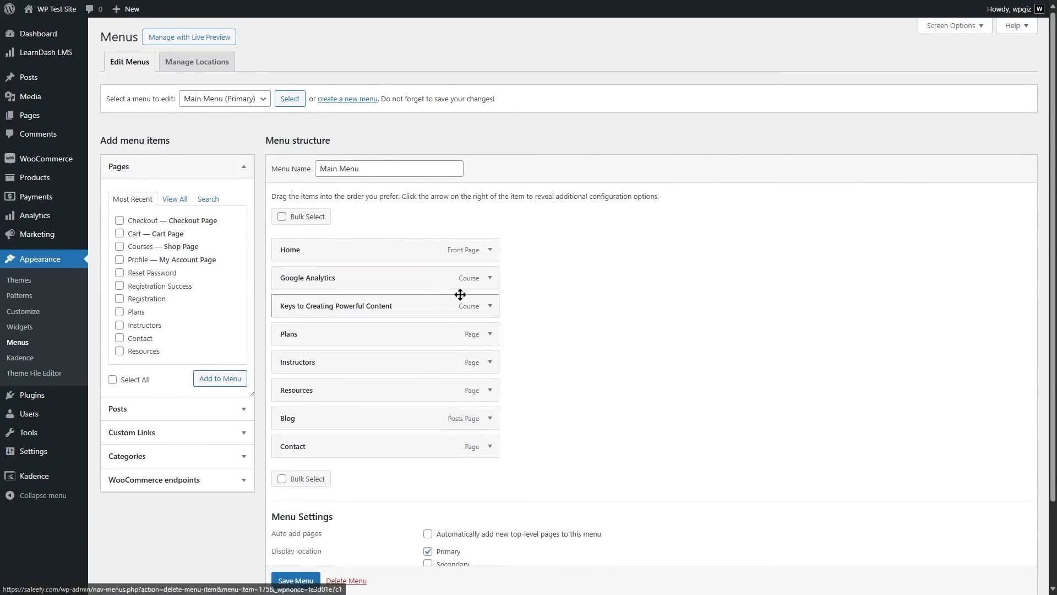
click(490, 277)
click(281, 379)
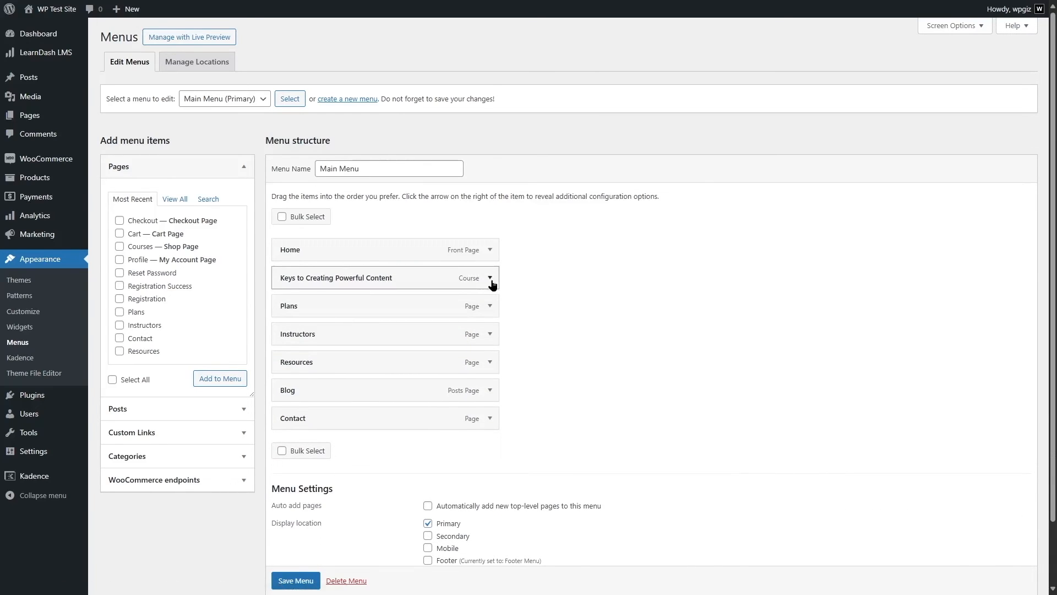
click(490, 277)
click(282, 379)
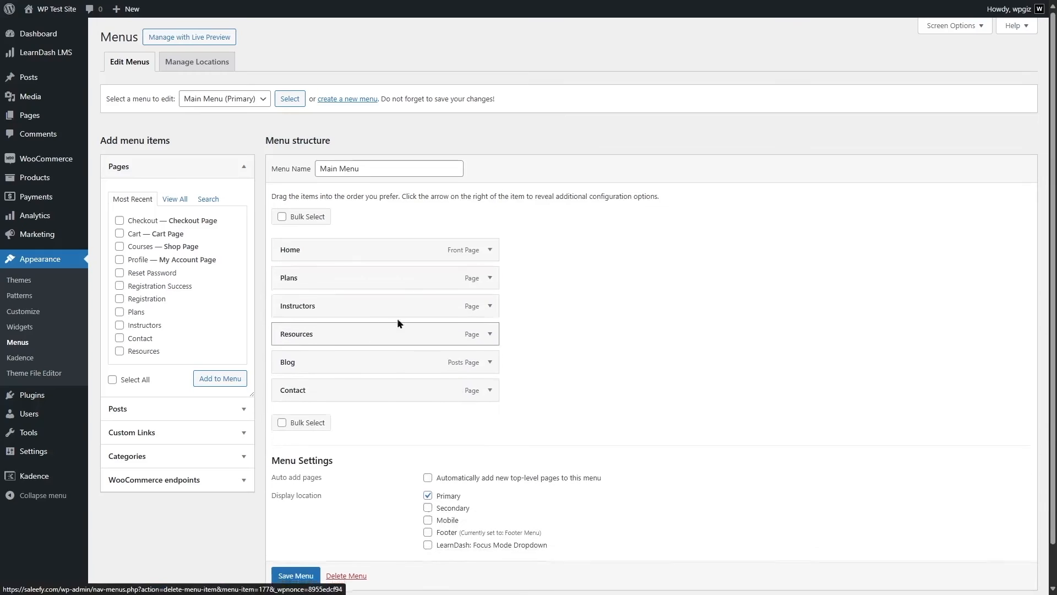
Remove the Plans, Resources and Blog items from the Main Menu
click(490, 278)
click(282, 379)
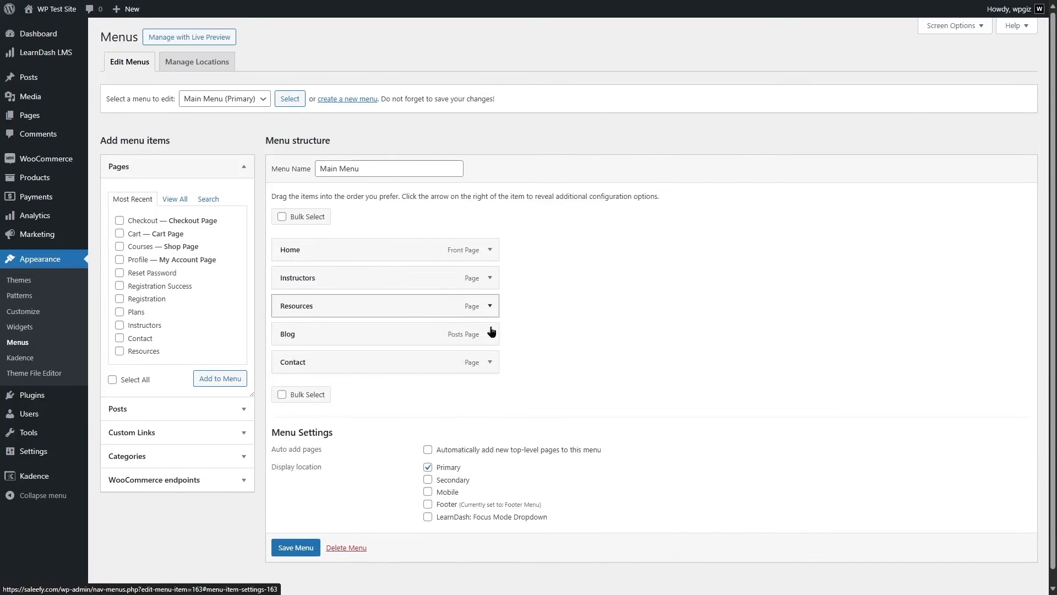
click(489, 306)
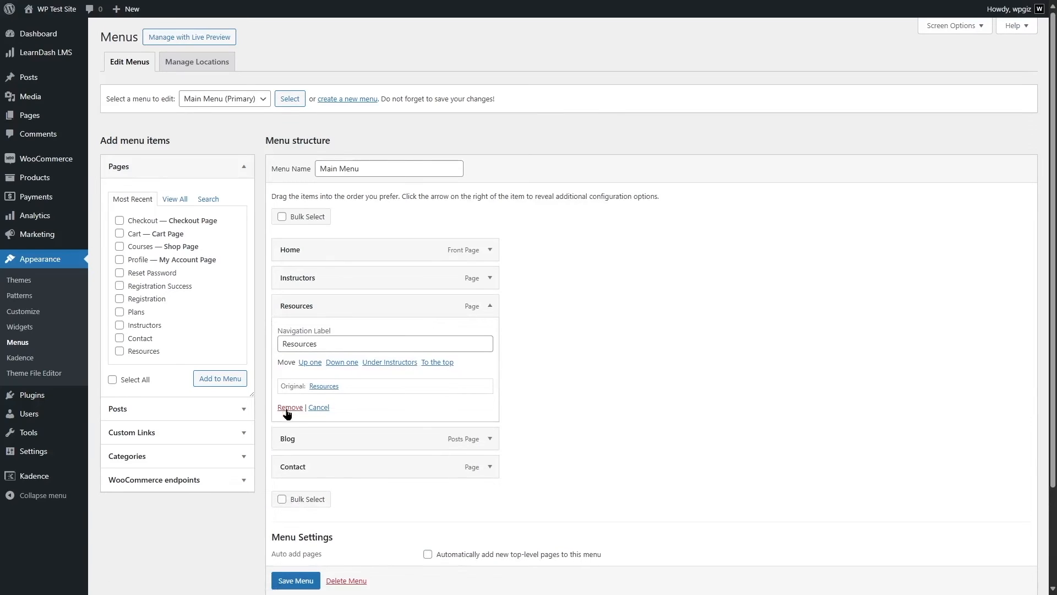
click(290, 408)
click(490, 306)
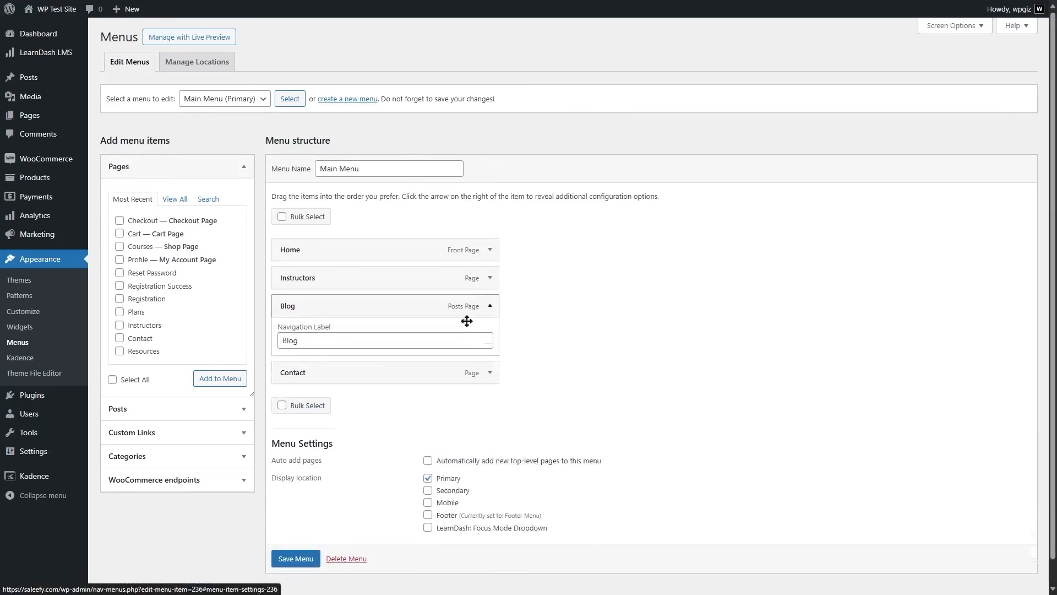
click(290, 408)
Add the Cart, Courses and Profile pages to the Main Menu
click(119, 246)
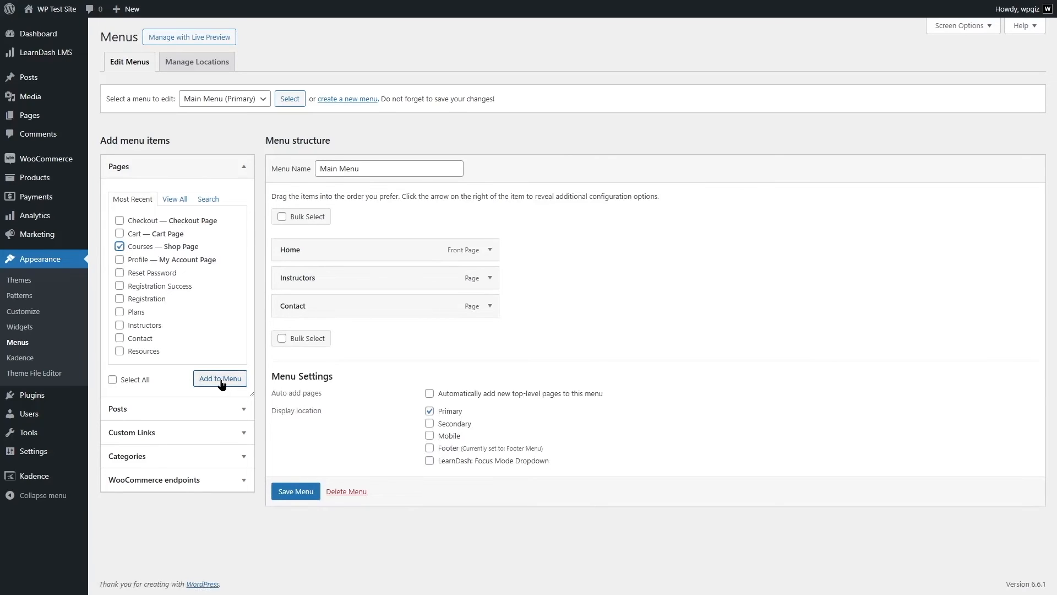
click(119, 234)
click(119, 260)
click(224, 385)
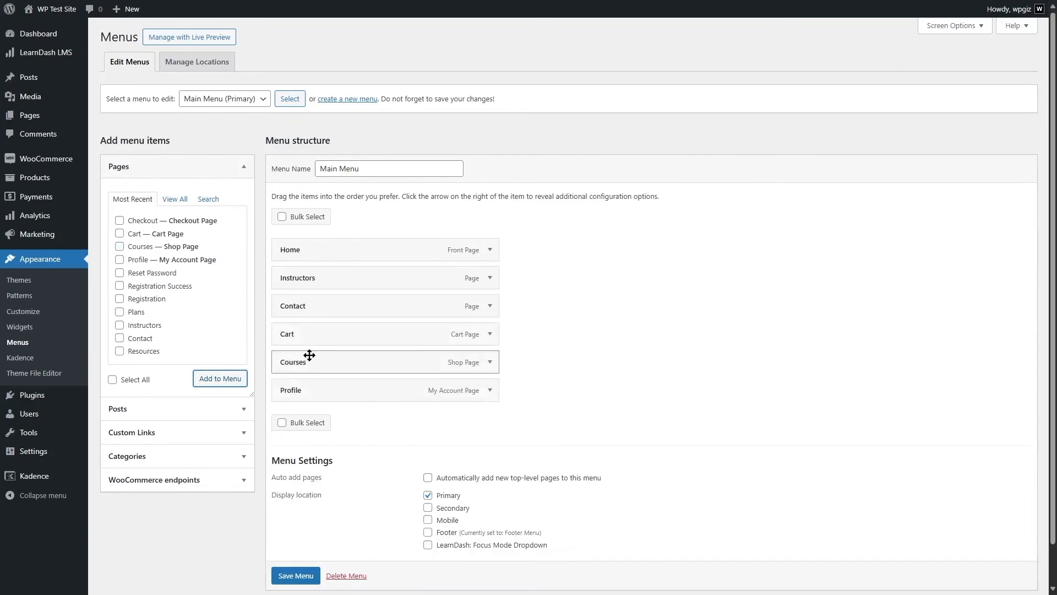
Move the Cart item below Profile at the end of the Main Menu and save the menu
drag(316, 335, 318, 392)
scroll(418, 358, down, 1)
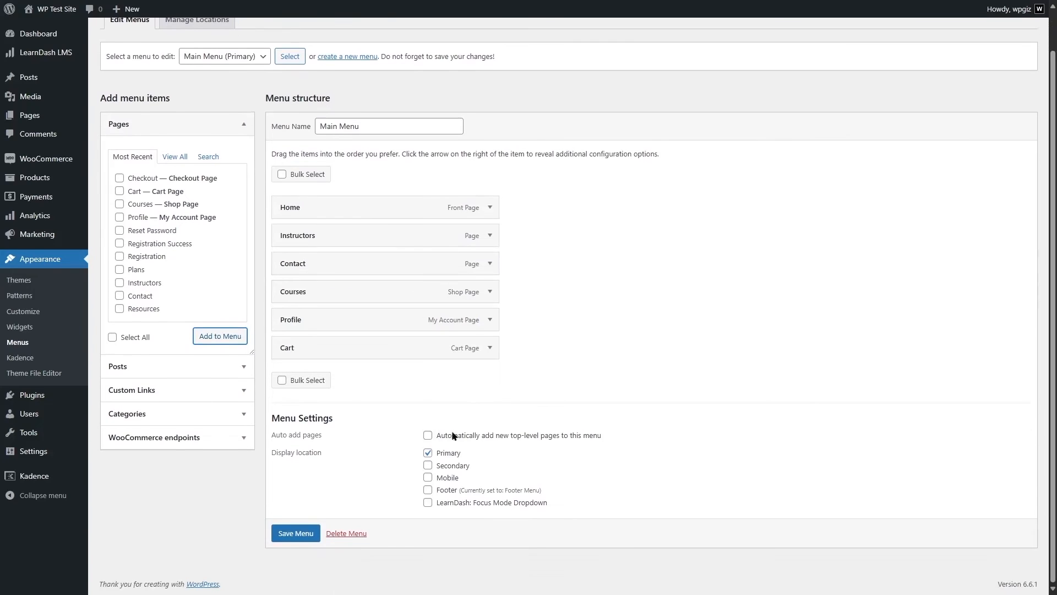
click(281, 535)
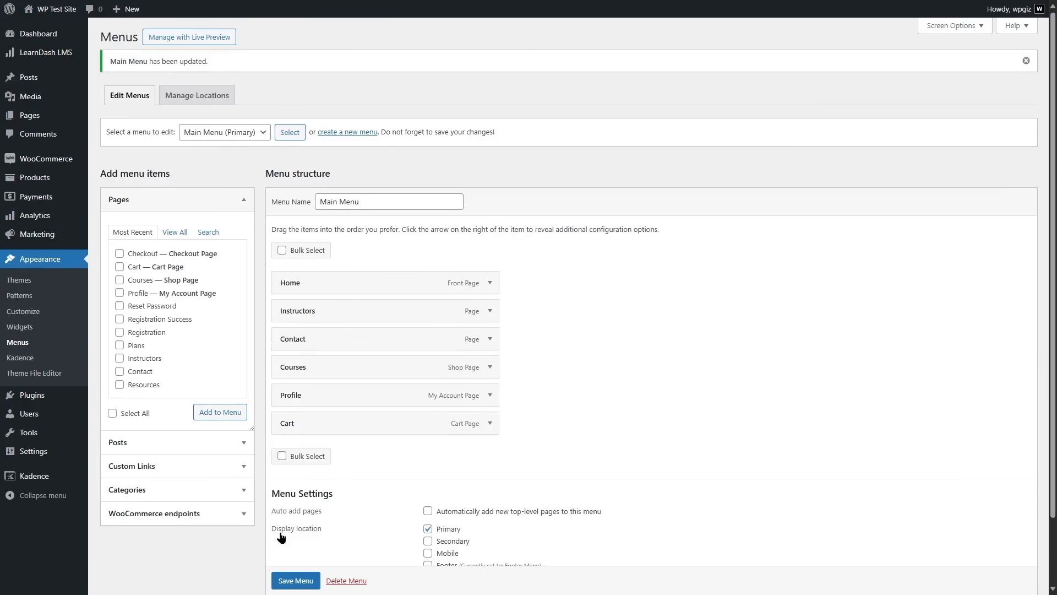
mouse_move(56, 9)
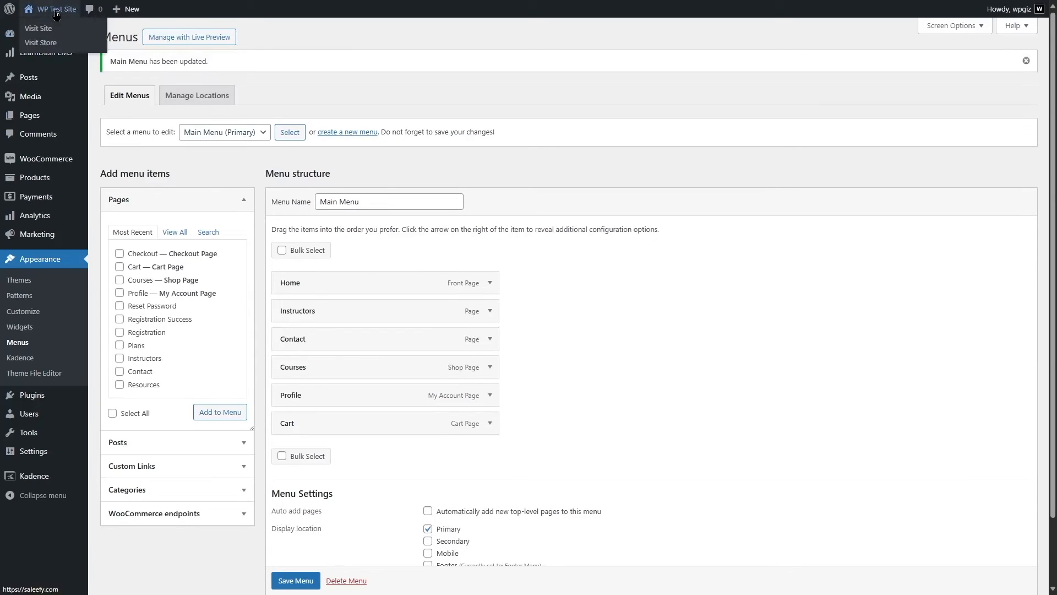
View the live site's Courses page and open the product "Build a complete website using WordPress"
click(56, 31)
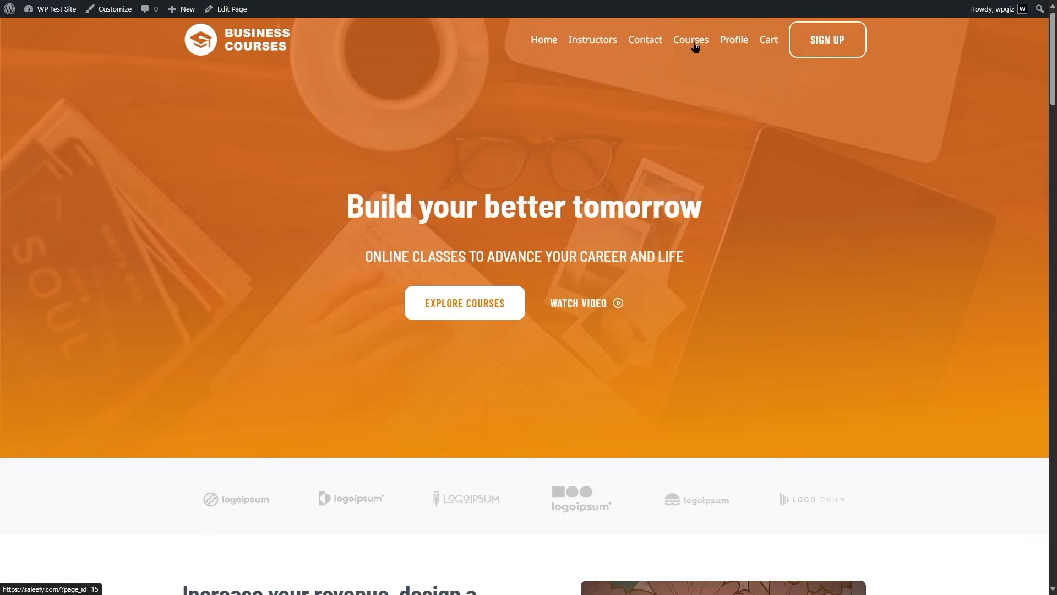
click(693, 43)
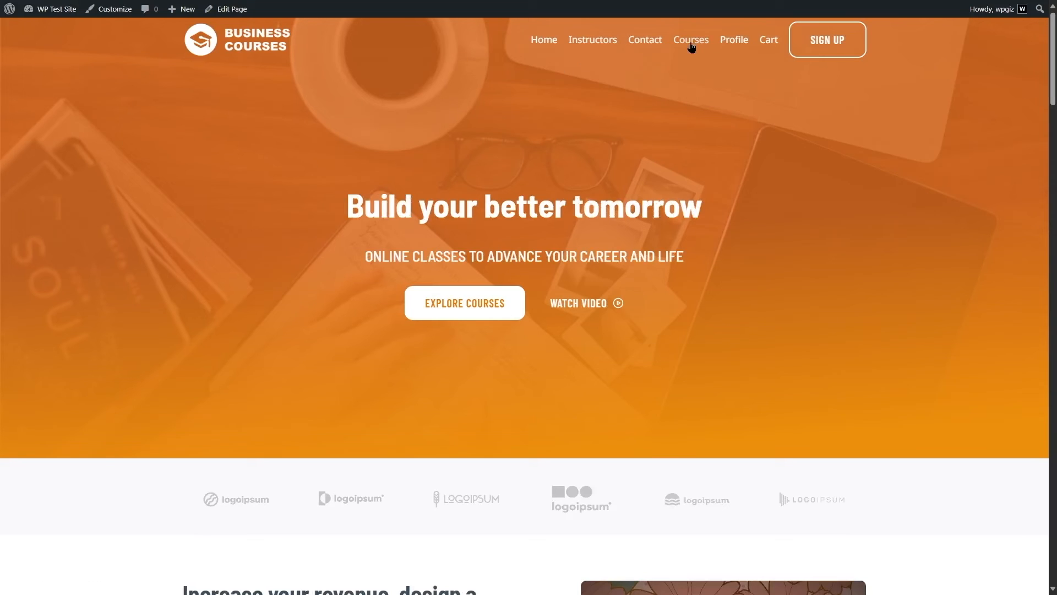
scroll(487, 227, down, 2)
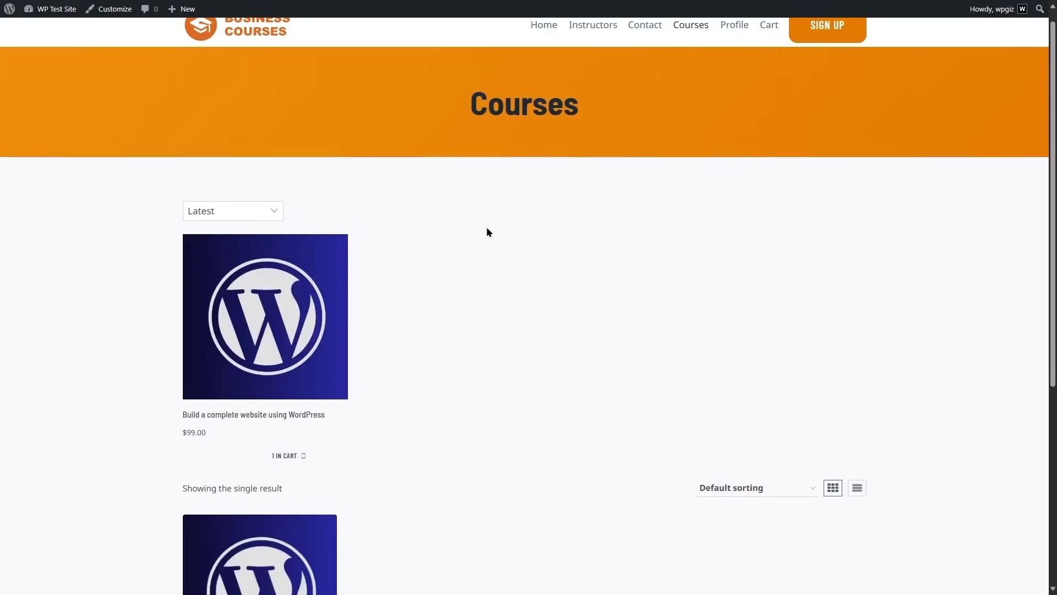
scroll(487, 225, up, 2)
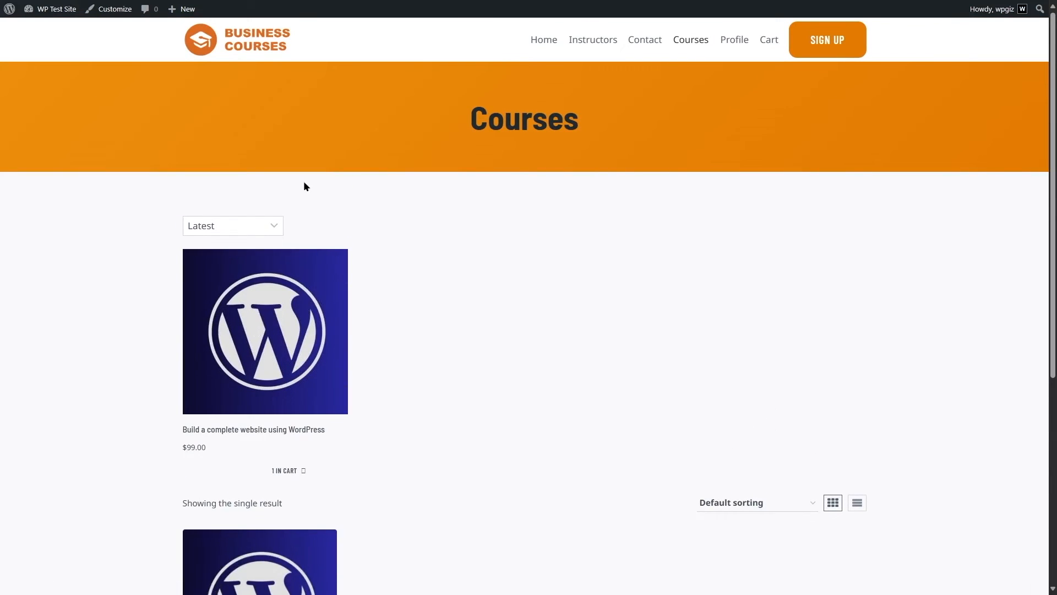
click(285, 337)
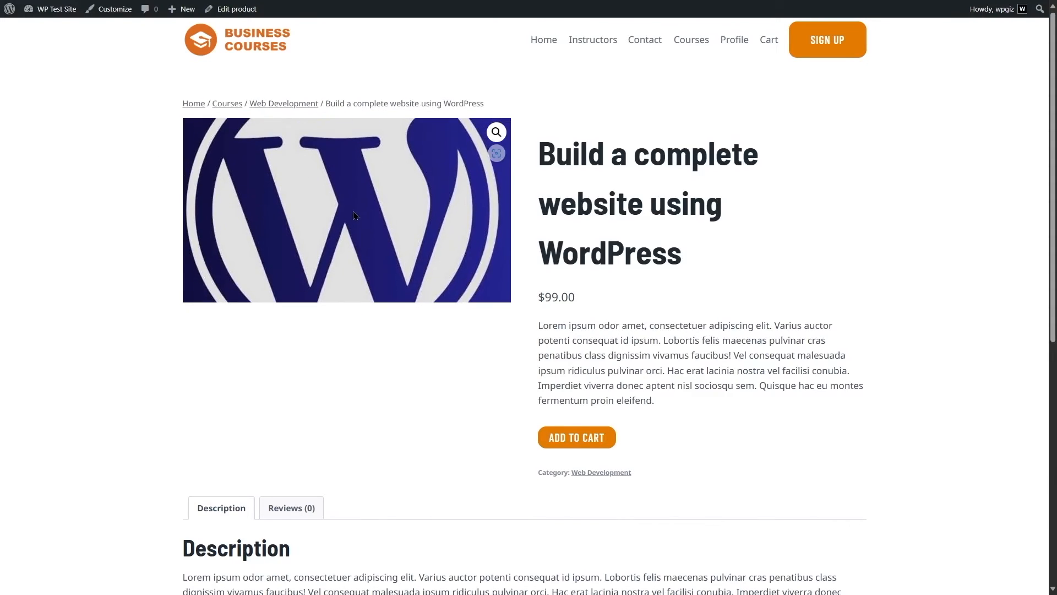
Try to add the course product to the cart, and proceed to checkout from the Cart page
click(591, 440)
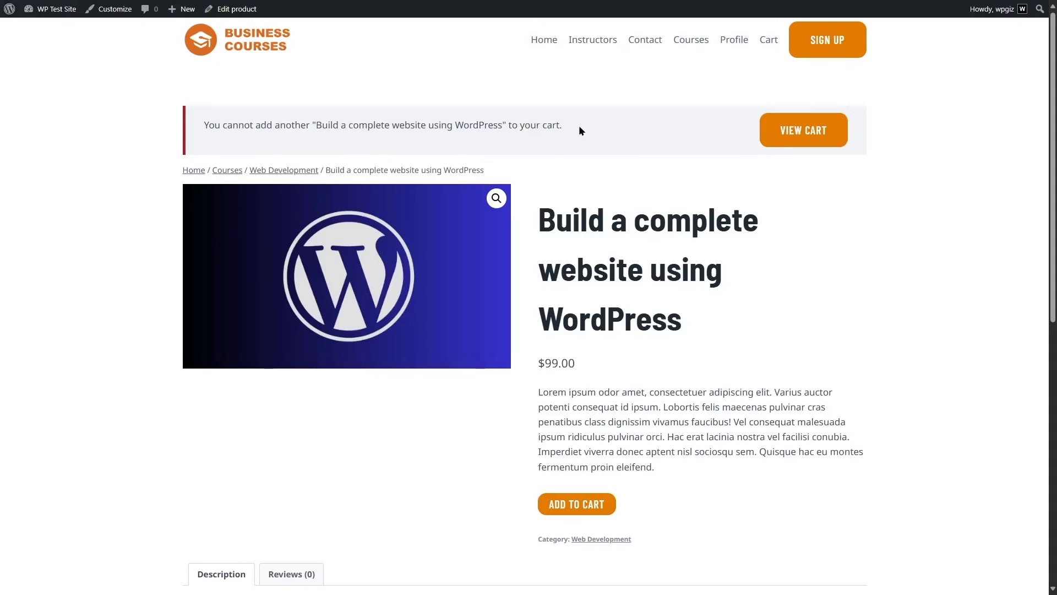
click(769, 42)
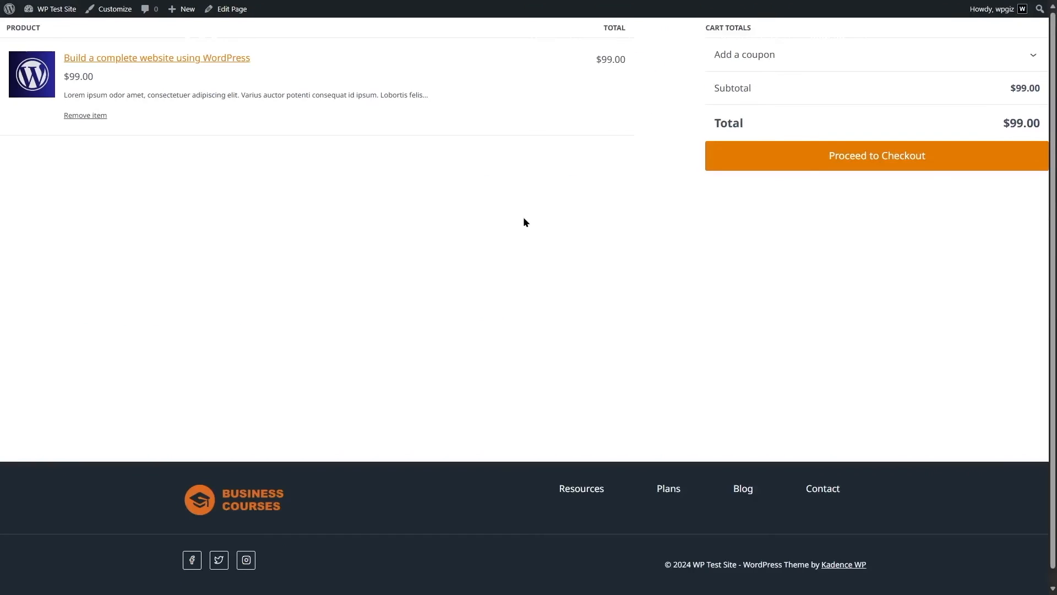
click(849, 161)
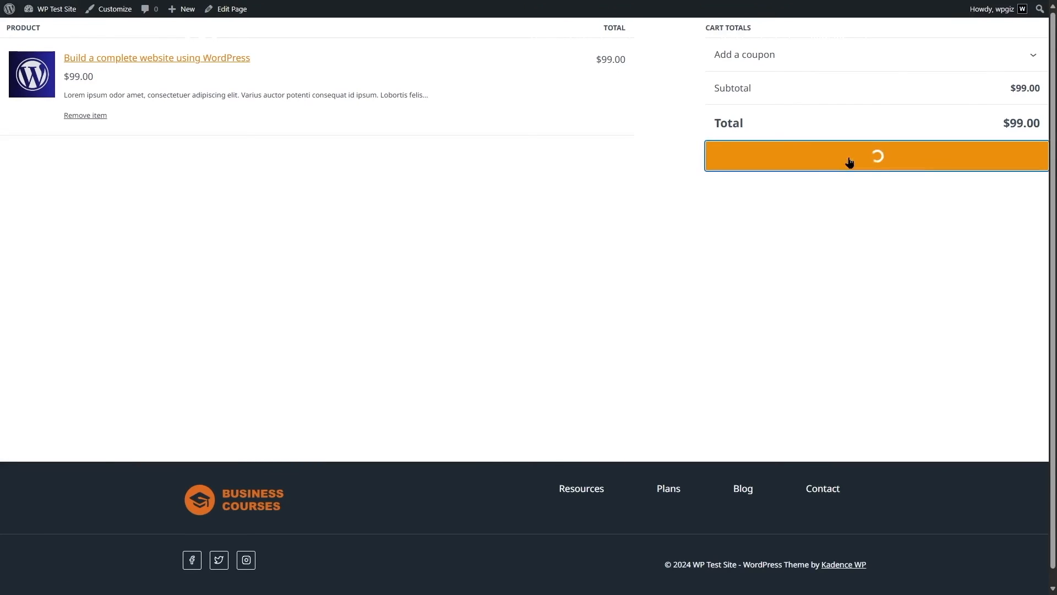
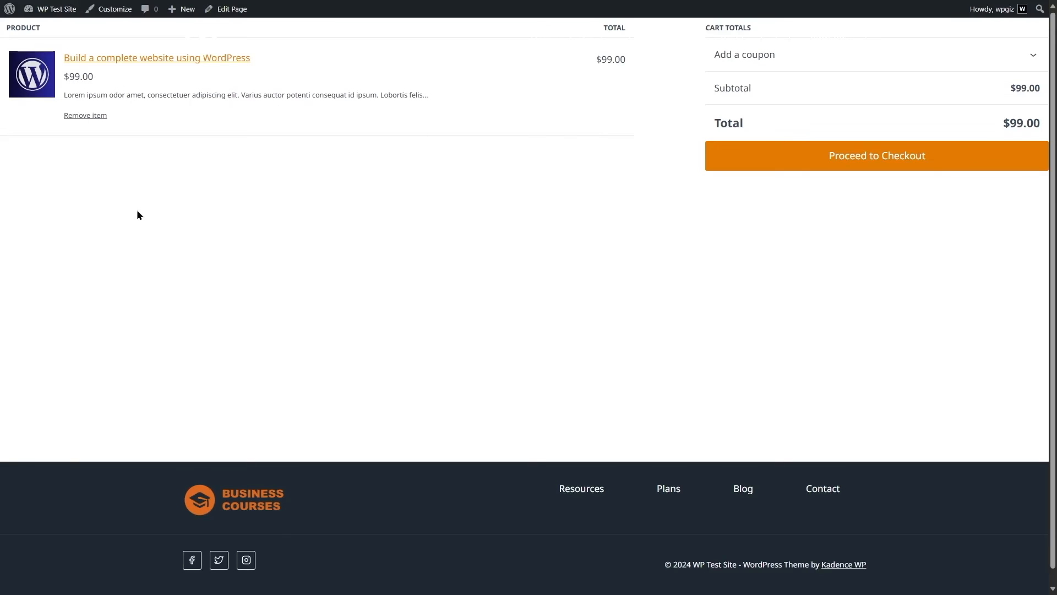
Return to the live homepage by way of the dashboard and open the Home page for editing
mouse_move(55, 8)
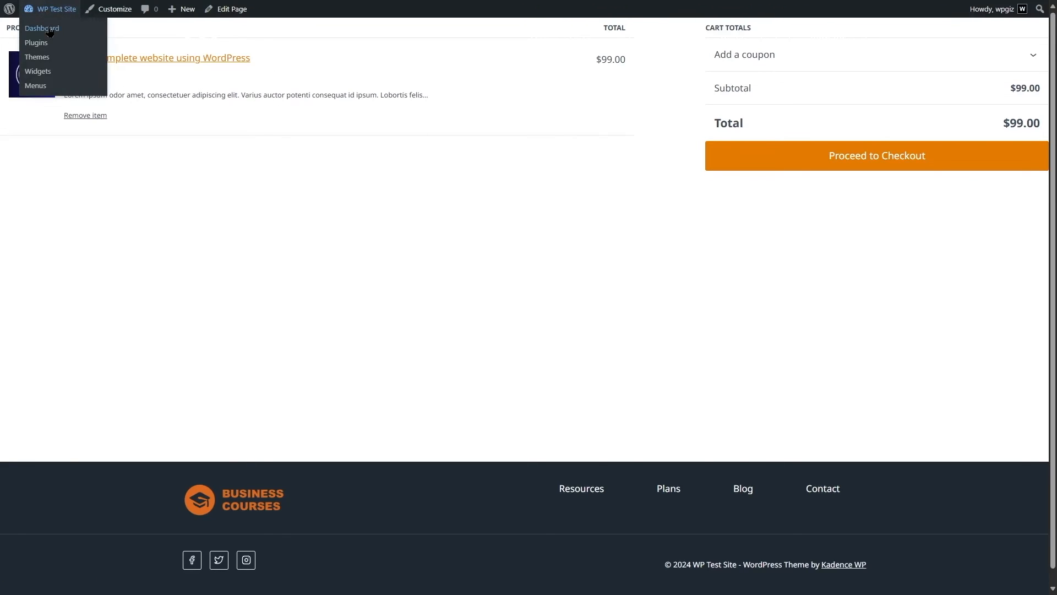
click(49, 32)
mouse_move(60, 13)
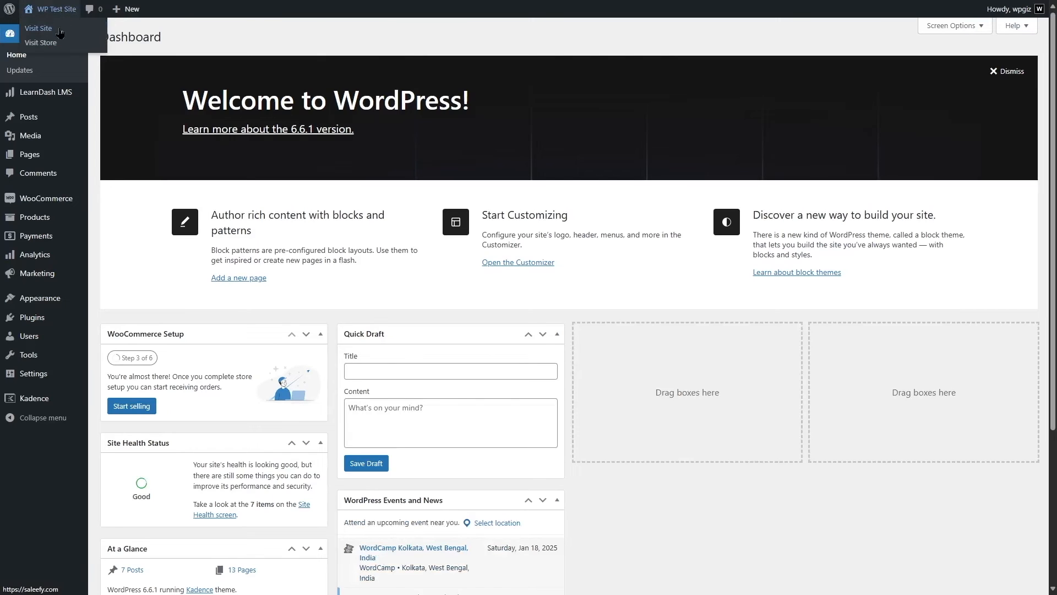
click(60, 33)
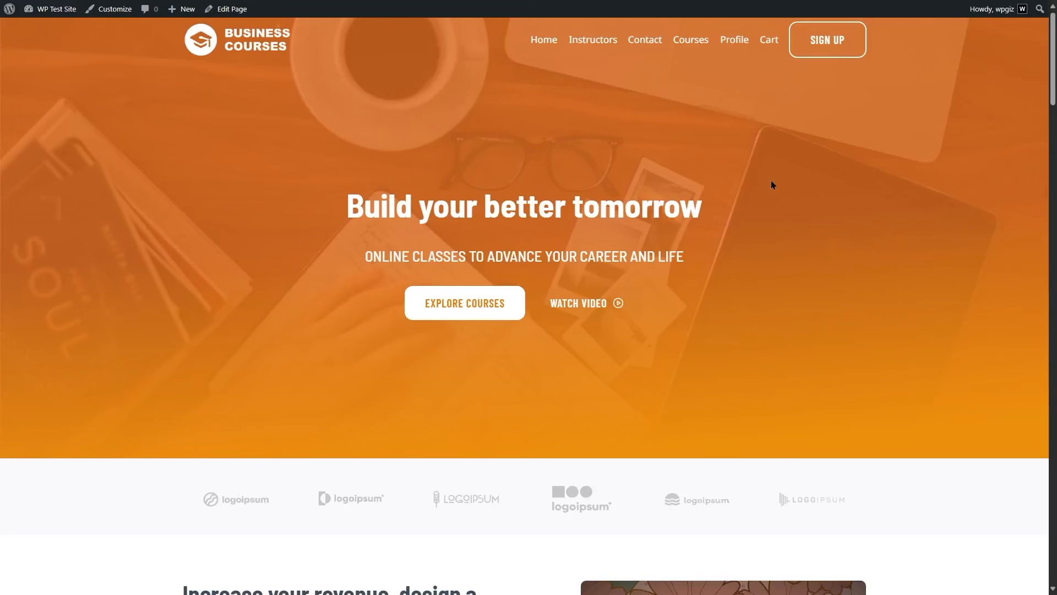
scroll(767, 179, down, 10)
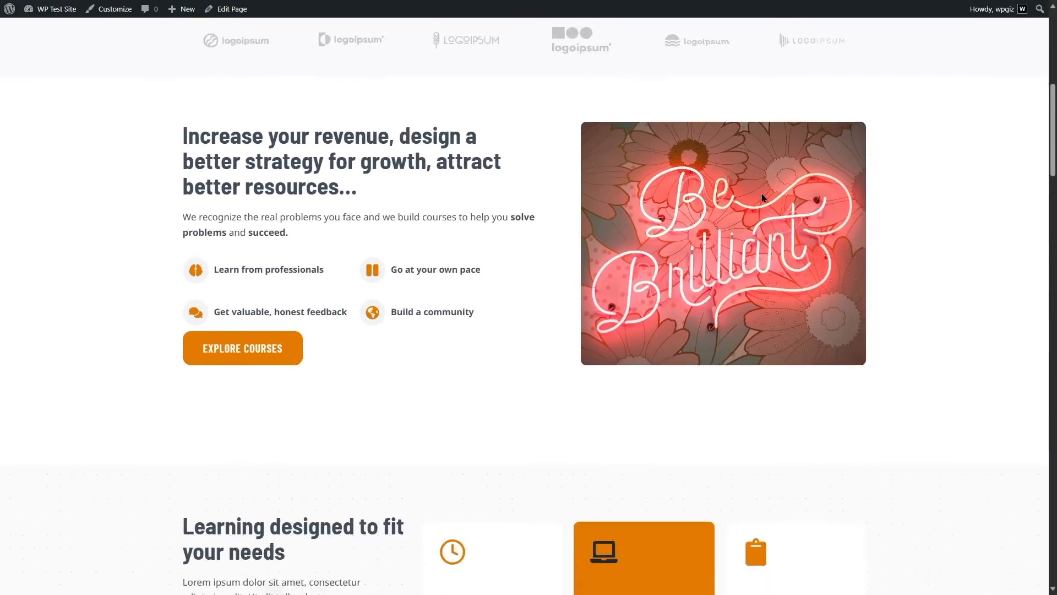
scroll(761, 276, up, 10)
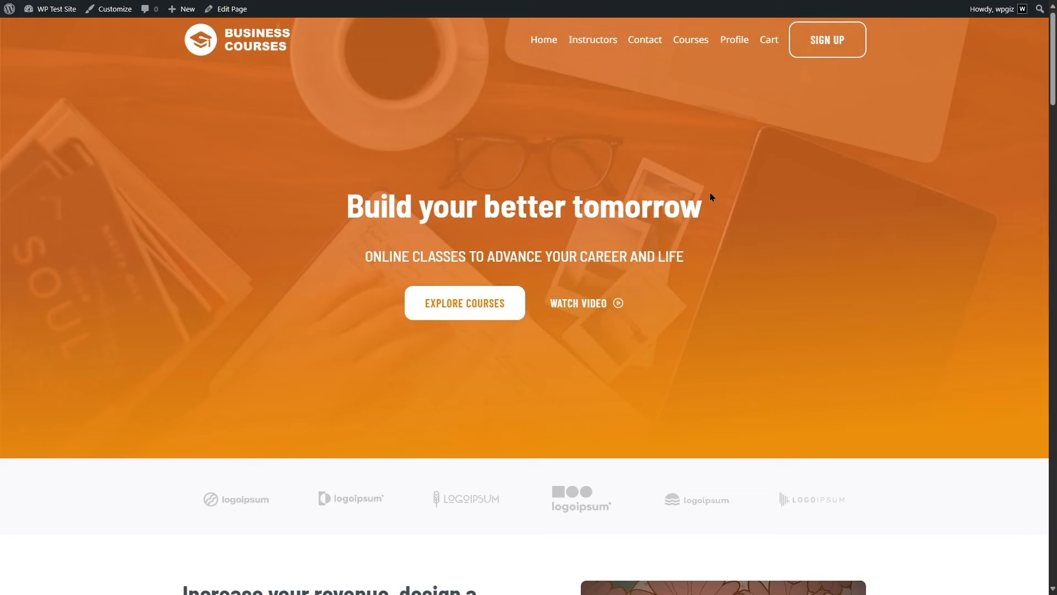
click(221, 17)
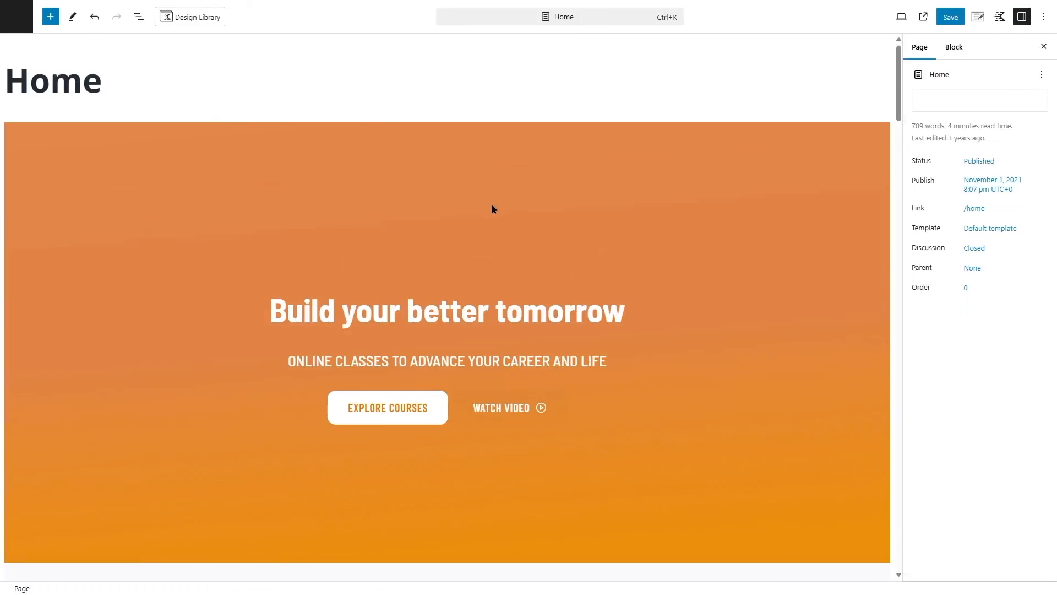
scroll(389, 229, down, 4)
scroll(489, 227, up, 4)
Try Heading 2 on the hero title "Build your better tomorrow", and restore Heading 1
click(366, 317)
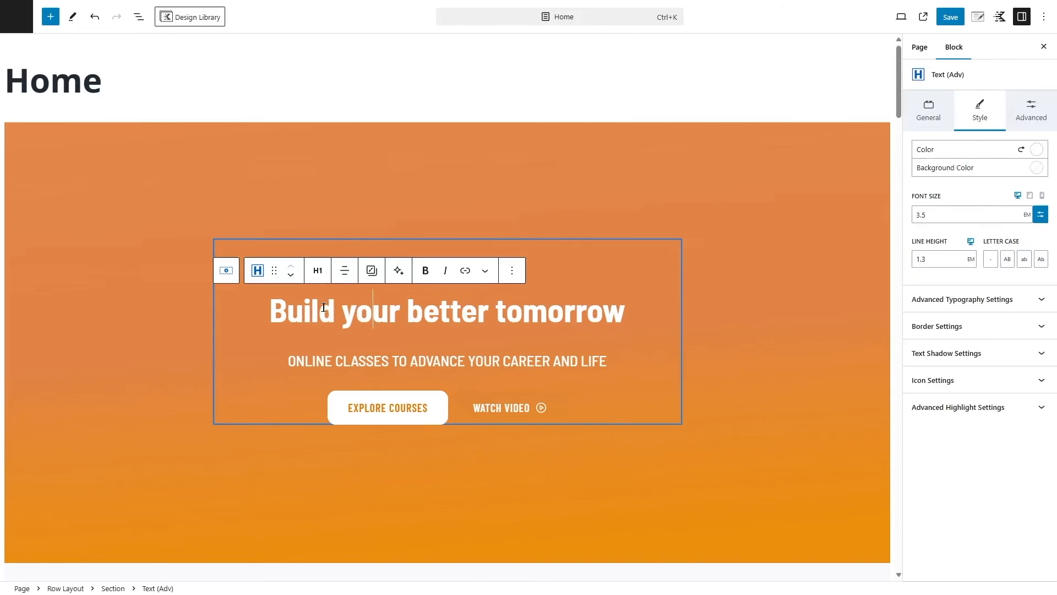
drag(626, 311, 273, 318)
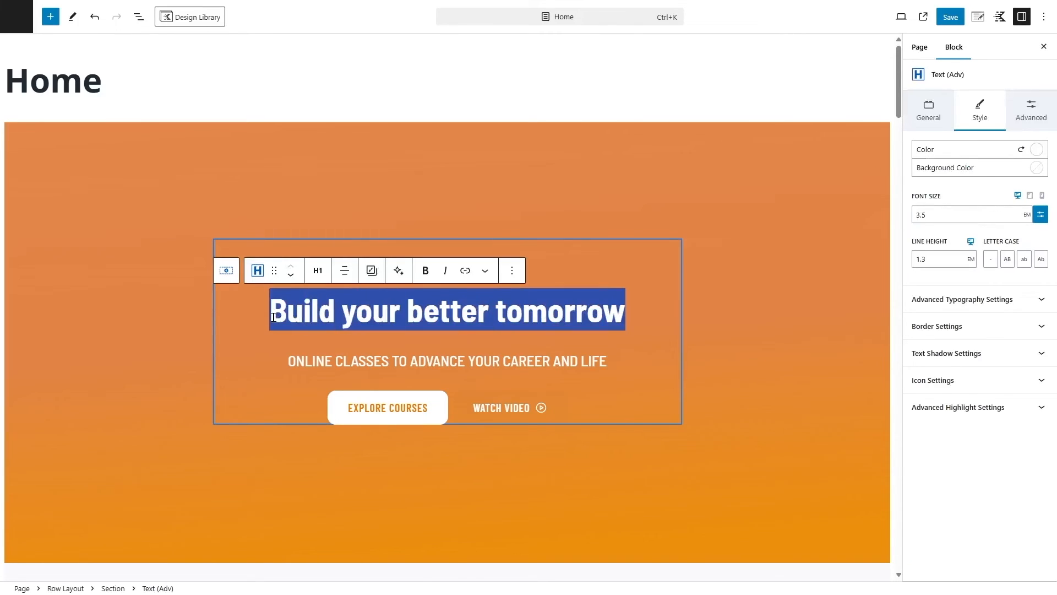
click(318, 270)
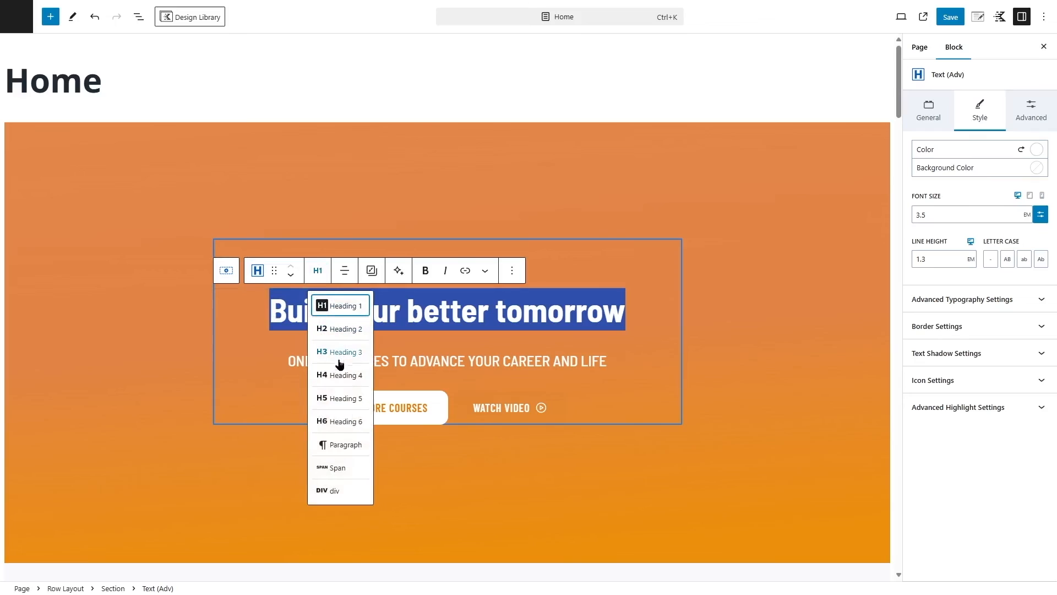
click(337, 326)
click(318, 270)
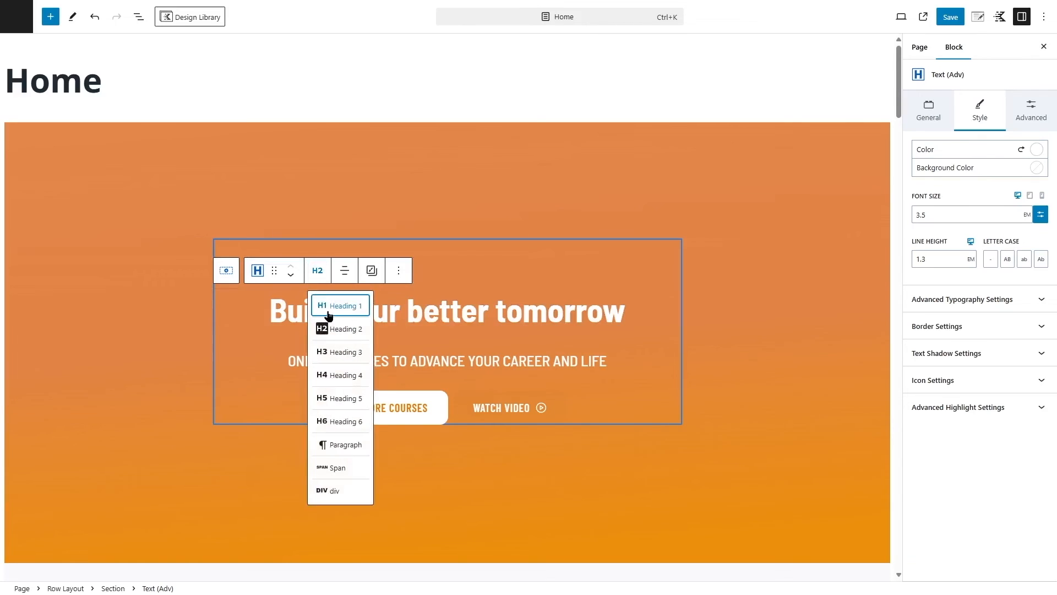
click(330, 306)
click(389, 311)
Set the heading level of the hero title "Build your better tomorrow" to Heading 2
drag(626, 311, 270, 316)
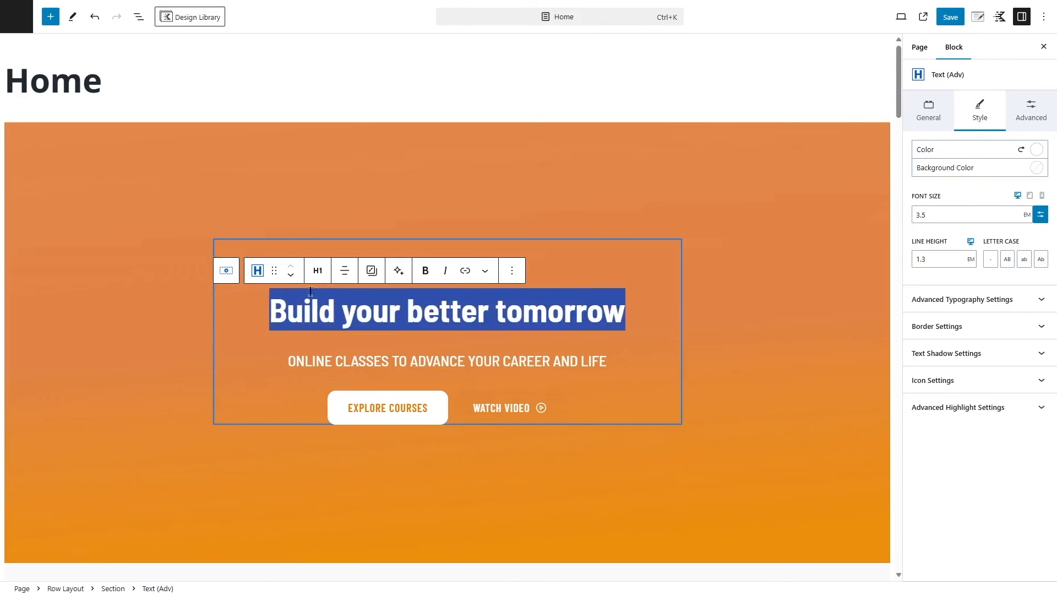
click(317, 269)
click(327, 334)
click(318, 270)
click(485, 306)
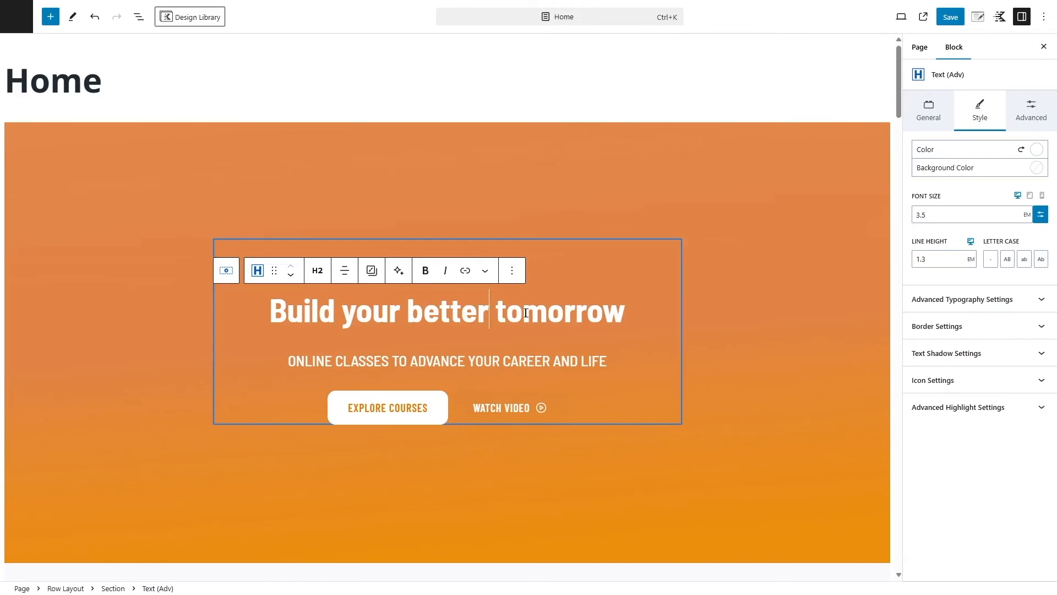
click(615, 313)
drag(615, 312, 297, 312)
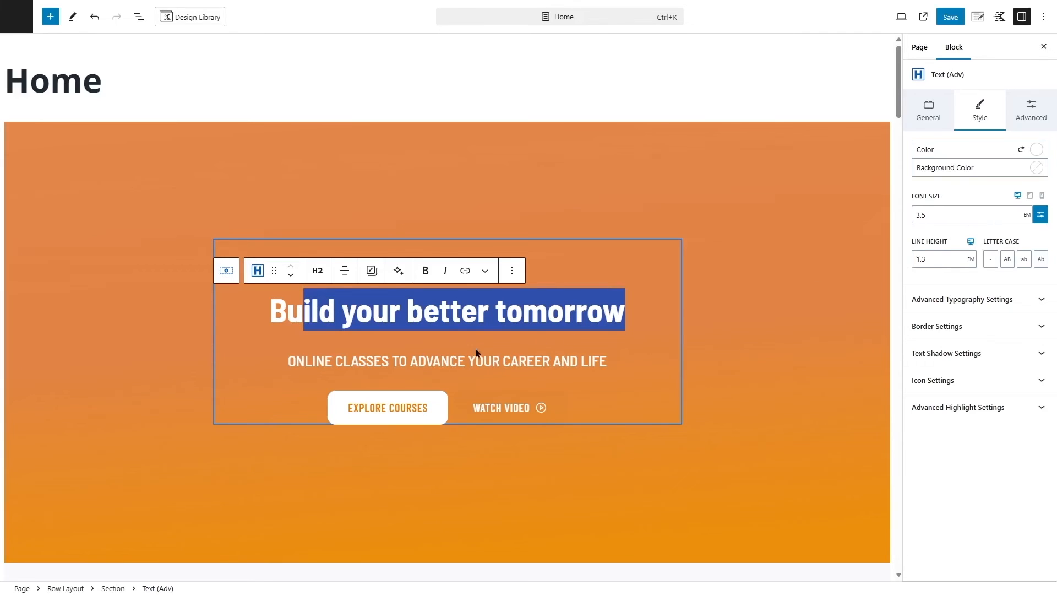
Examine the general and style settings of the hero subtitle "Online classes to advance your career and life"
click(458, 360)
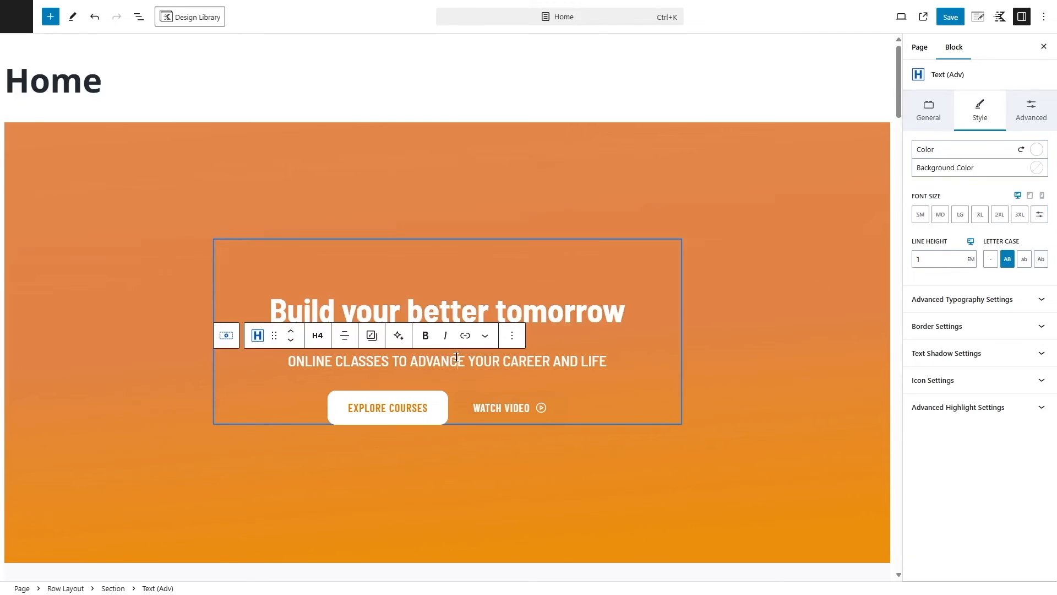
click(928, 118)
click(980, 111)
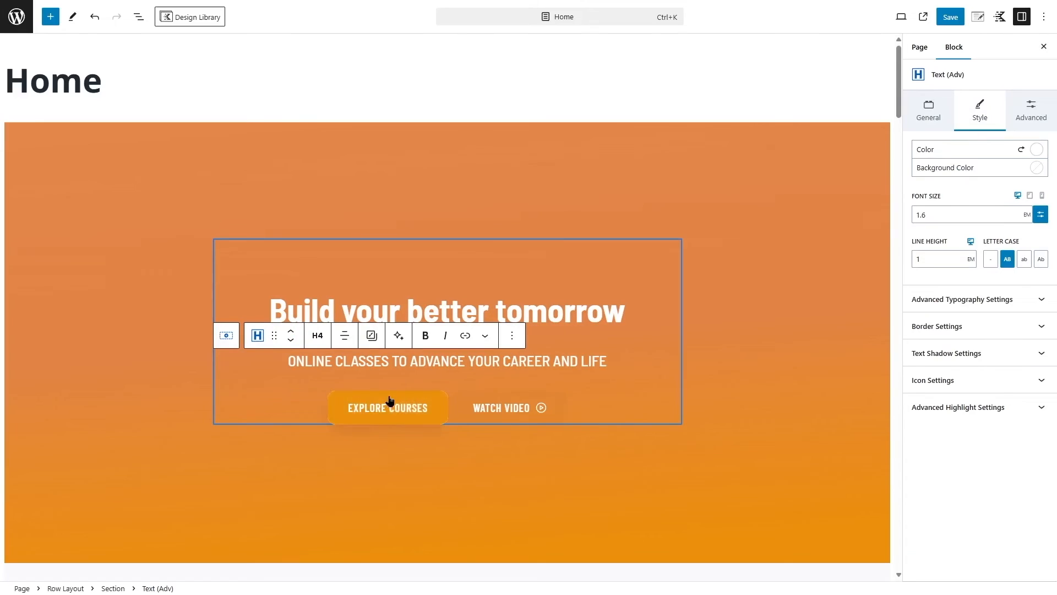
Link the hero's Explore Courses button to the copied saleefy.com page URL
click(434, 401)
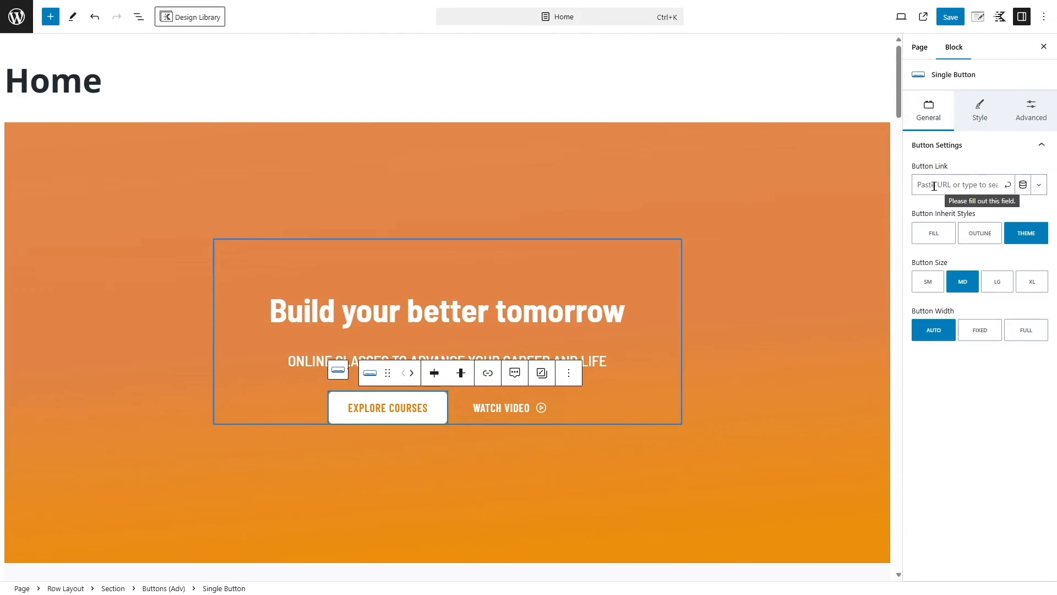
click(952, 185)
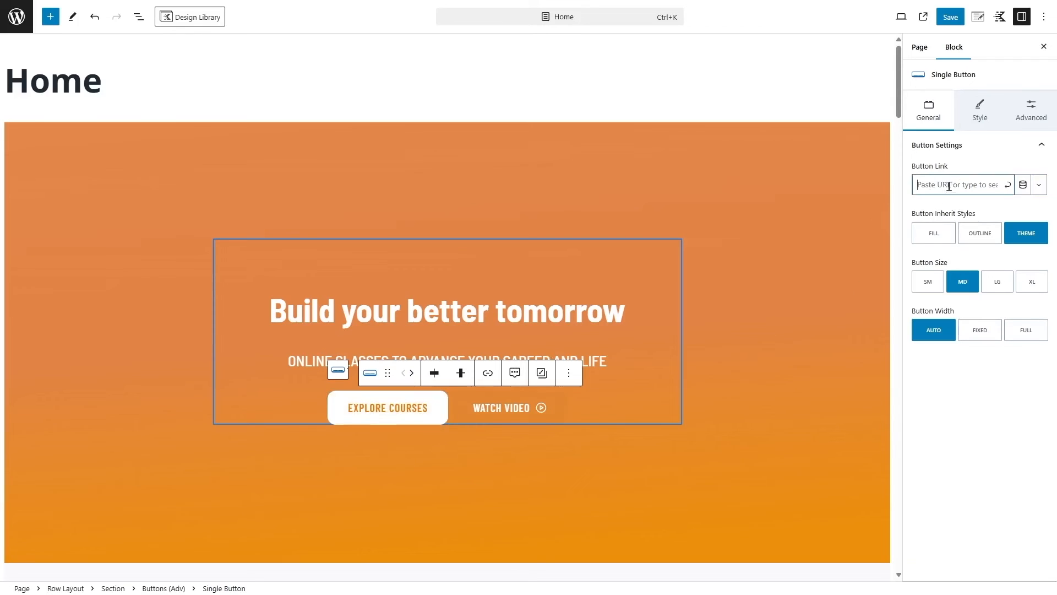
key(ctrl+v)
key(Return)
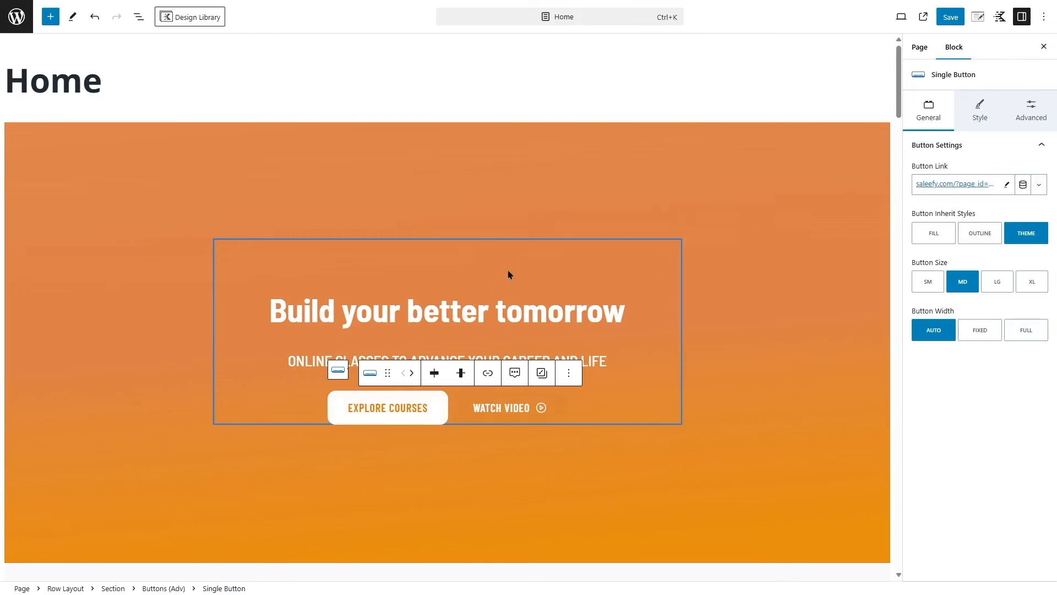
Inspect the logo carousel gallery below the hero and the section that contains it
scroll(630, 239, down, 3)
scroll(634, 240, up, 3)
scroll(495, 342, down, 7)
click(219, 232)
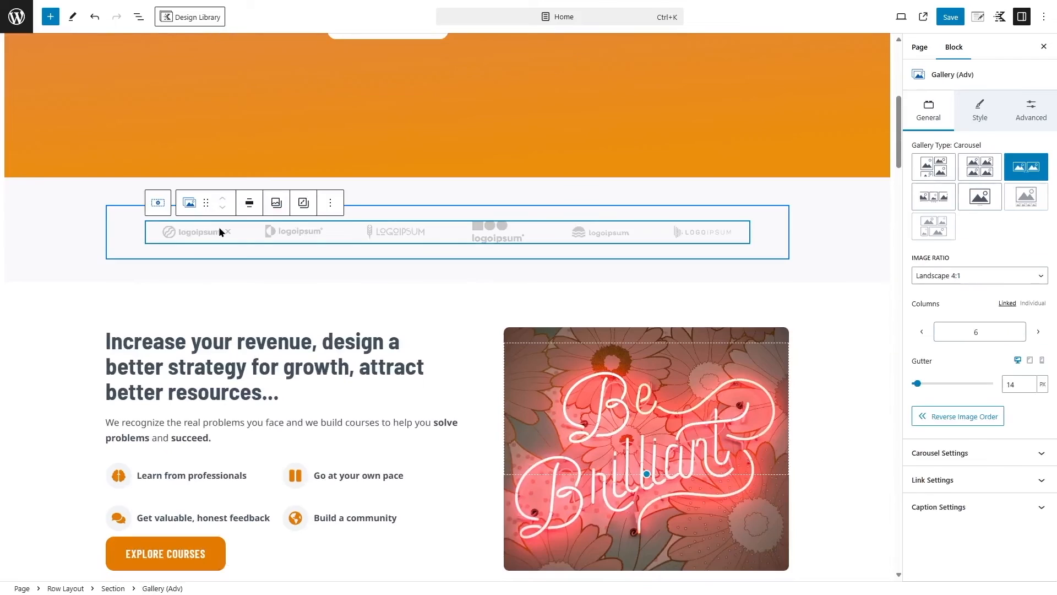
click(149, 246)
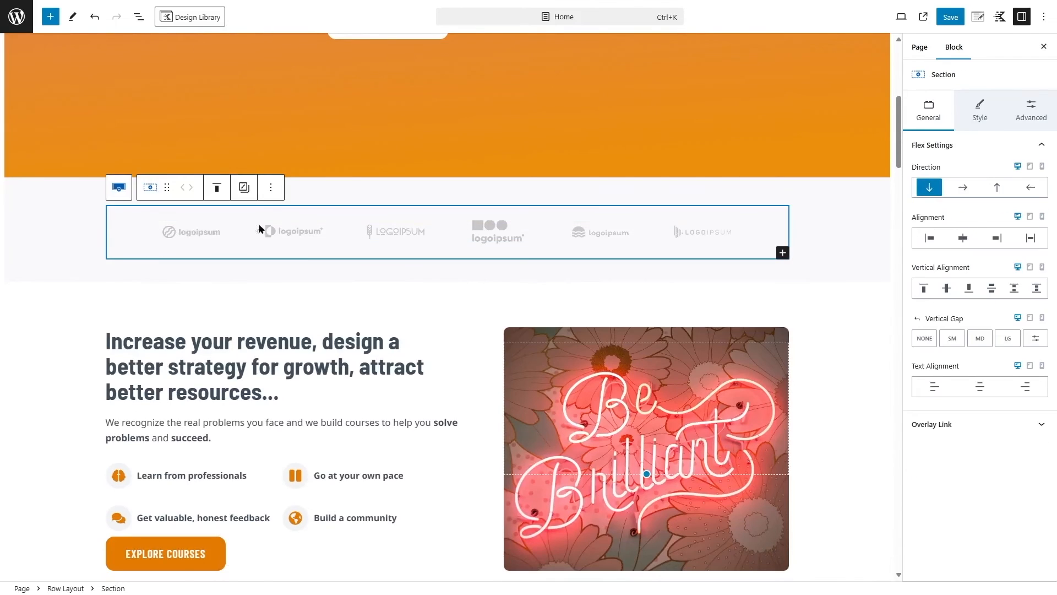
Look through the Kadence blocks available for insertion, such as Row Layout
click(50, 16)
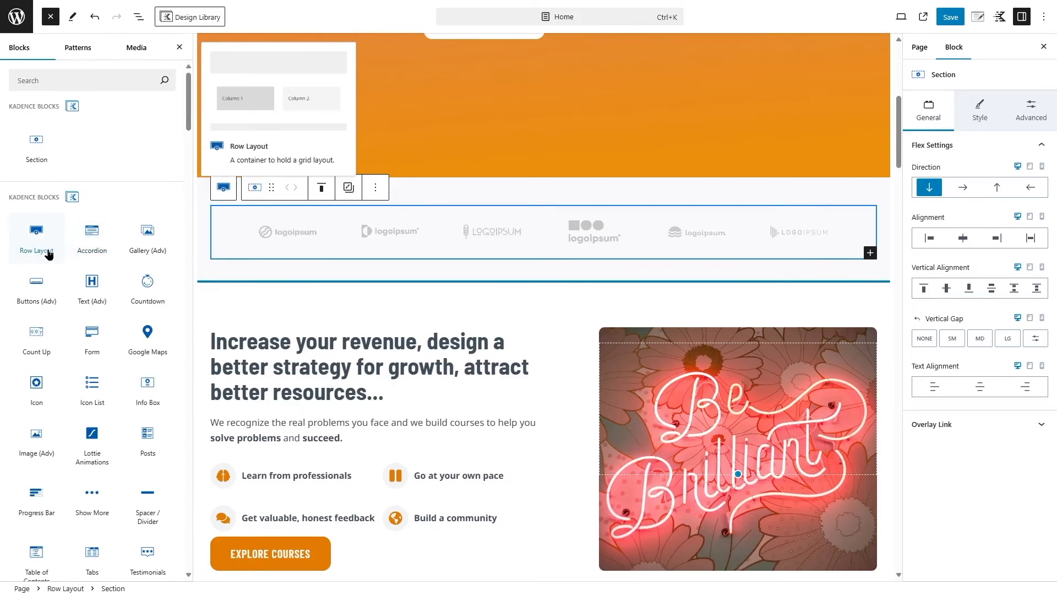
scroll(150, 349, down, 2)
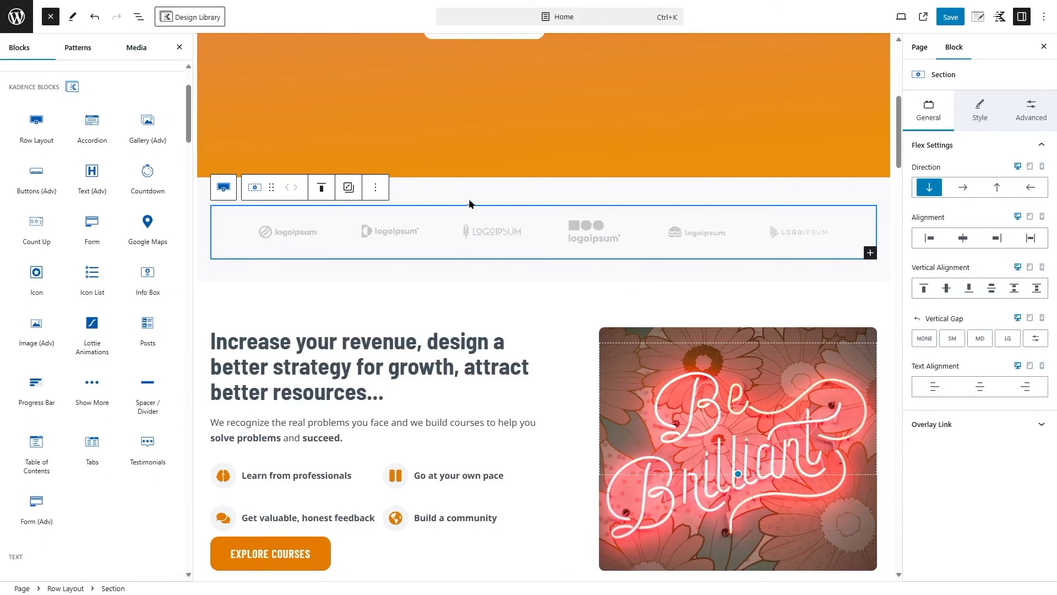
scroll(468, 202, up, 4)
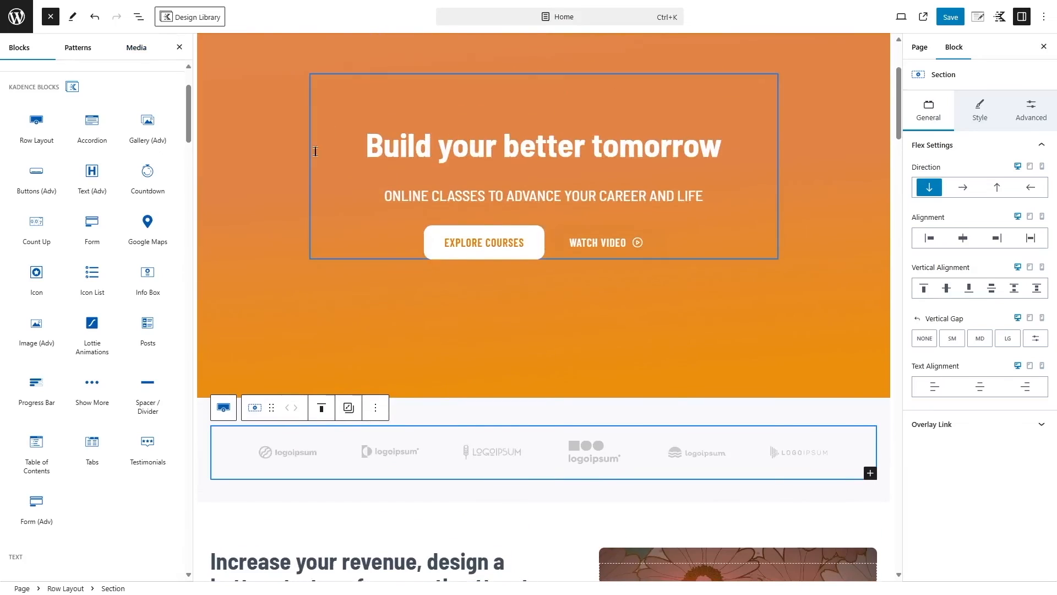
Show the page's block hierarchy and select the section holding the logo gallery inside the second Row Layout
click(139, 18)
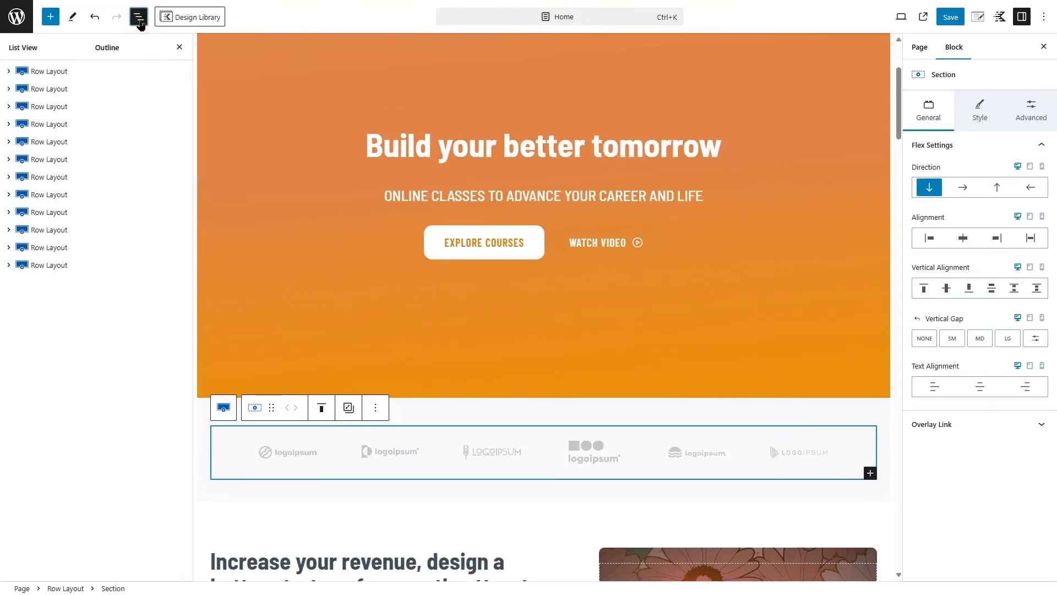
click(18, 108)
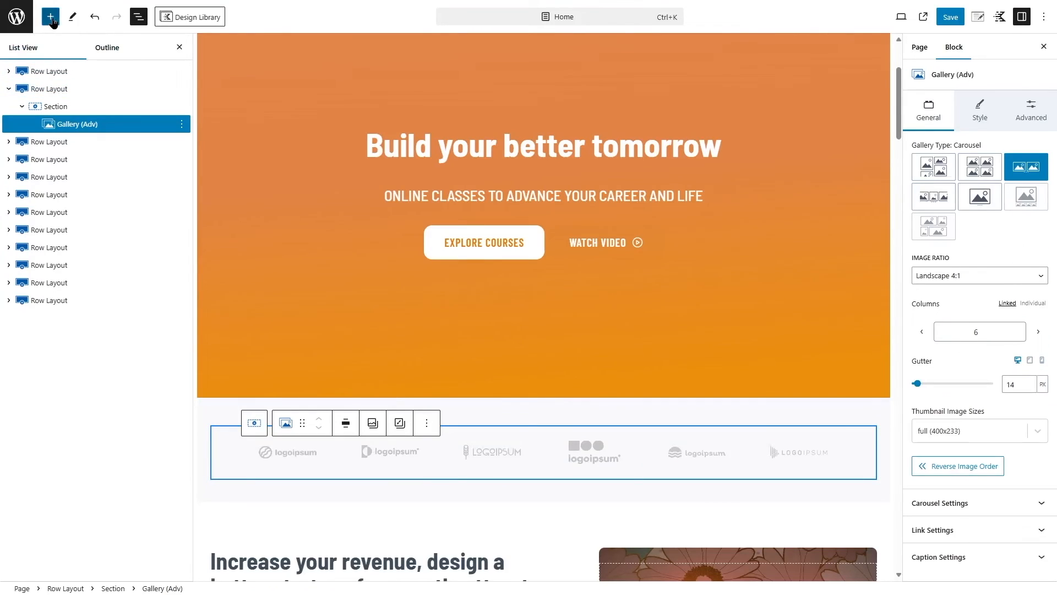
click(19, 108)
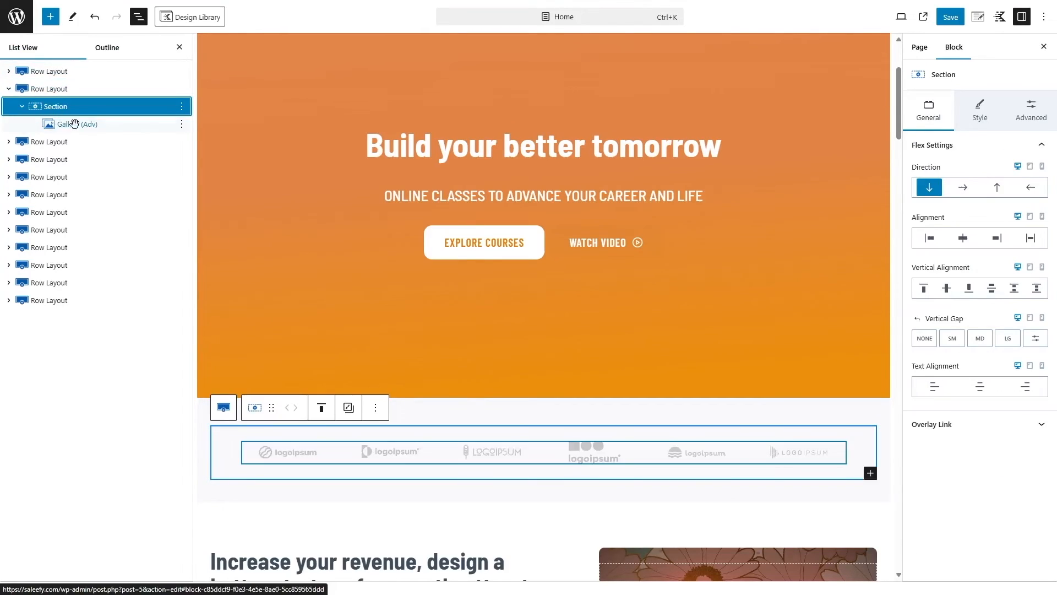
Examine the logo carousel's Gallery (Adv) block, its entry among the insertable Kadence blocks, and its general and style settings
click(94, 128)
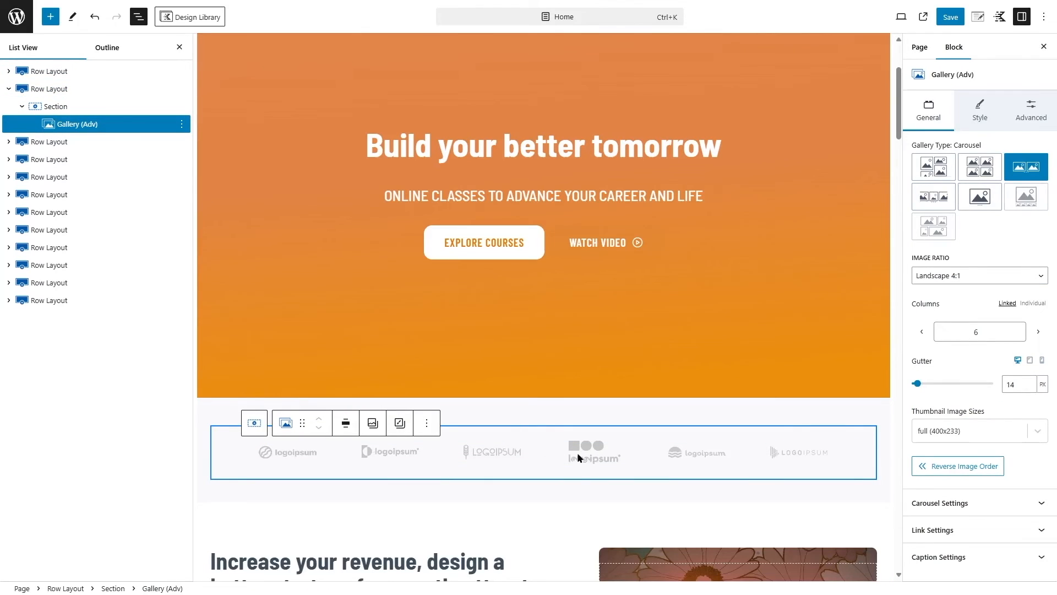
click(50, 16)
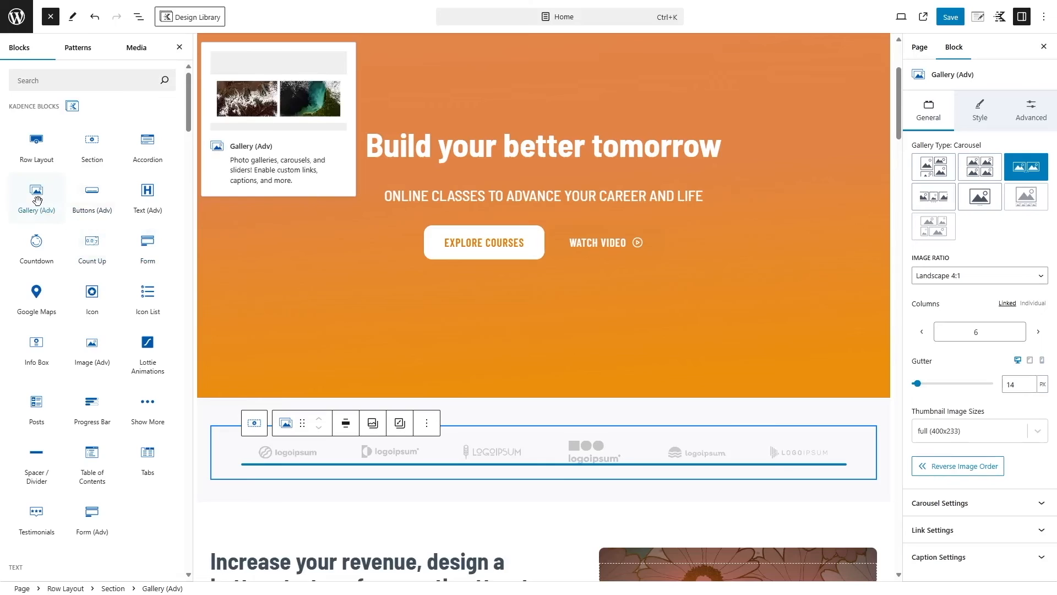
scroll(34, 202, down, 1)
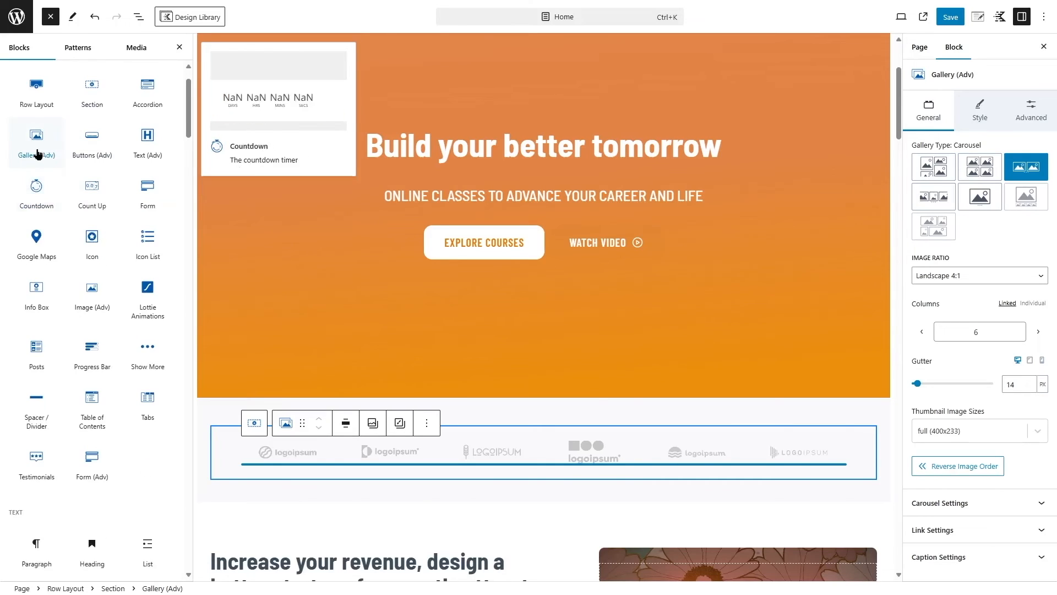
click(279, 455)
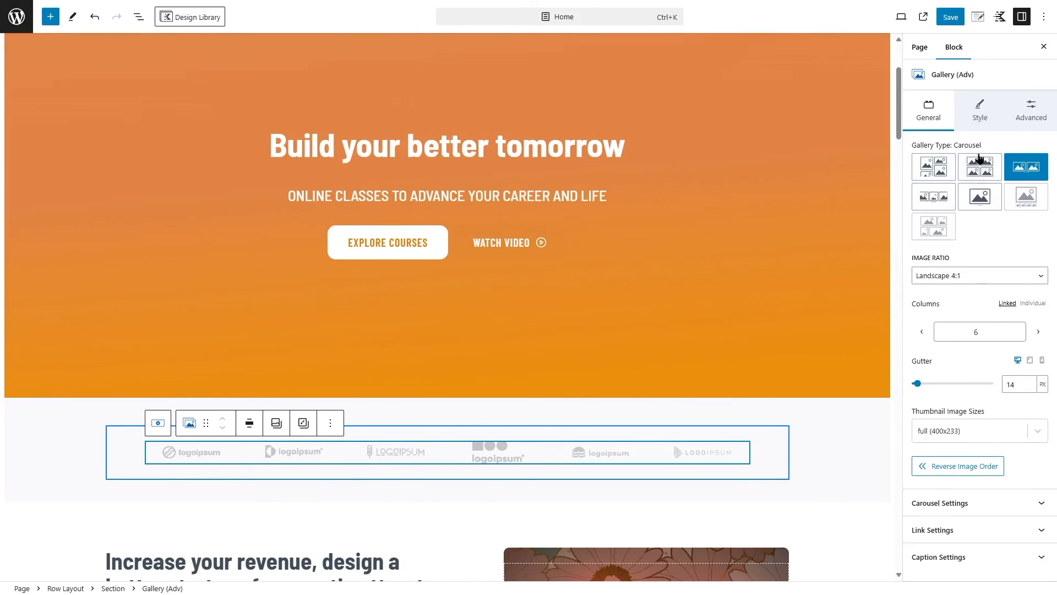
click(985, 104)
click(940, 101)
scroll(225, 346, down, 5)
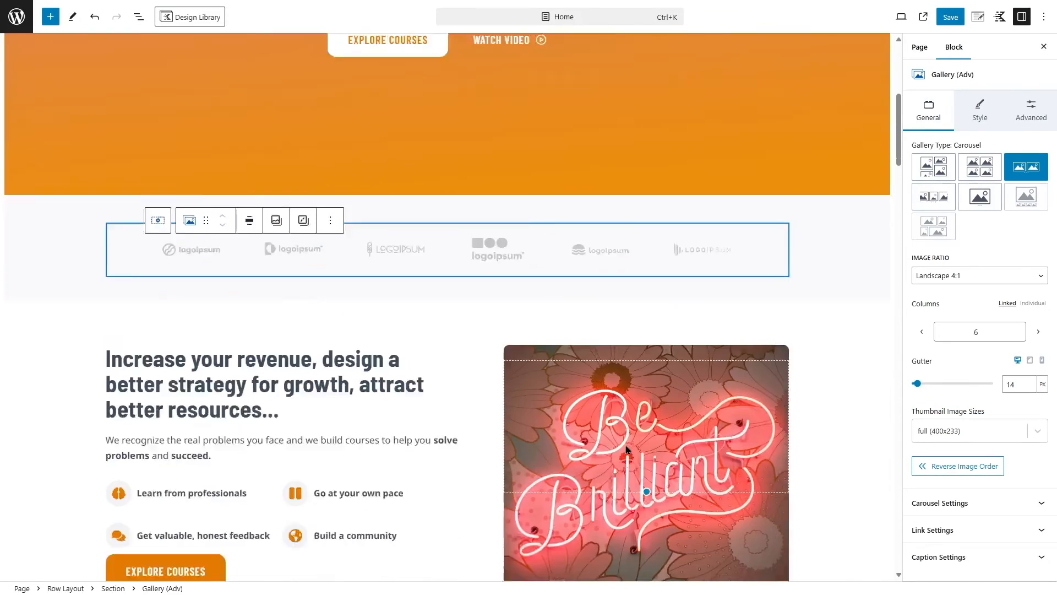
Examine the "Increase your revenue" heading and the paragraph below it, comparing them with the insertable Text (Adv) block
click(226, 346)
click(50, 17)
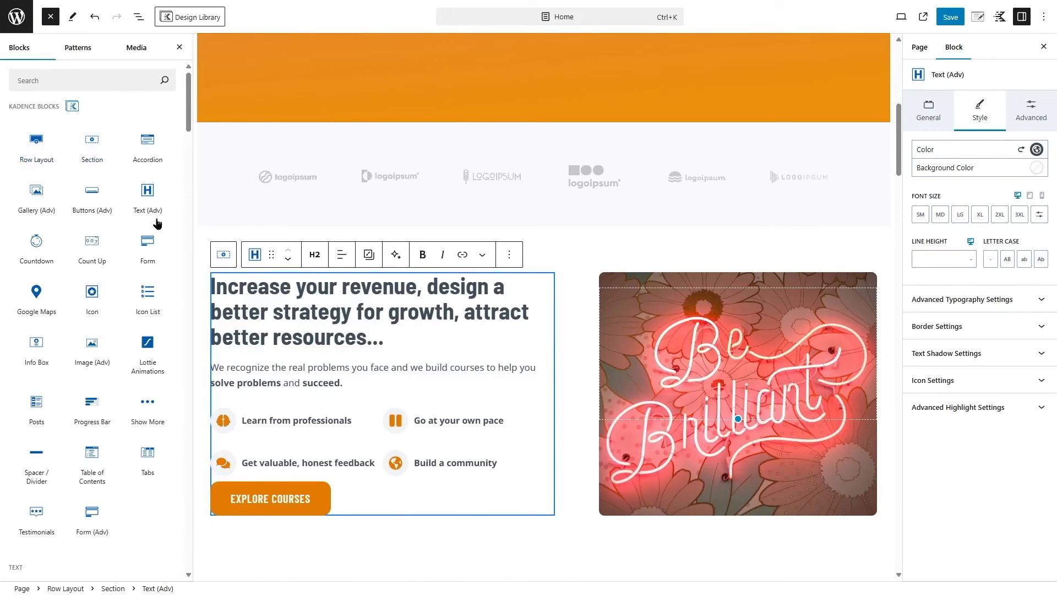
click(274, 368)
drag(224, 383, 115, 361)
click(222, 381)
drag(222, 381, 167, 366)
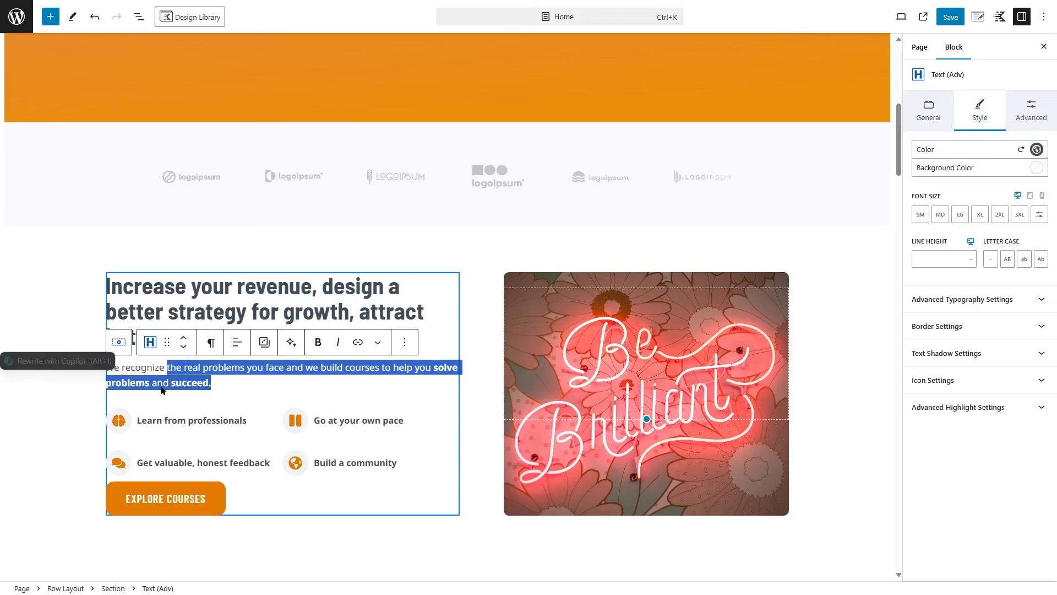
Examine the "Learn from professionals" list item, the insertable icon blocks, and the spacer over the neon sign image
click(135, 430)
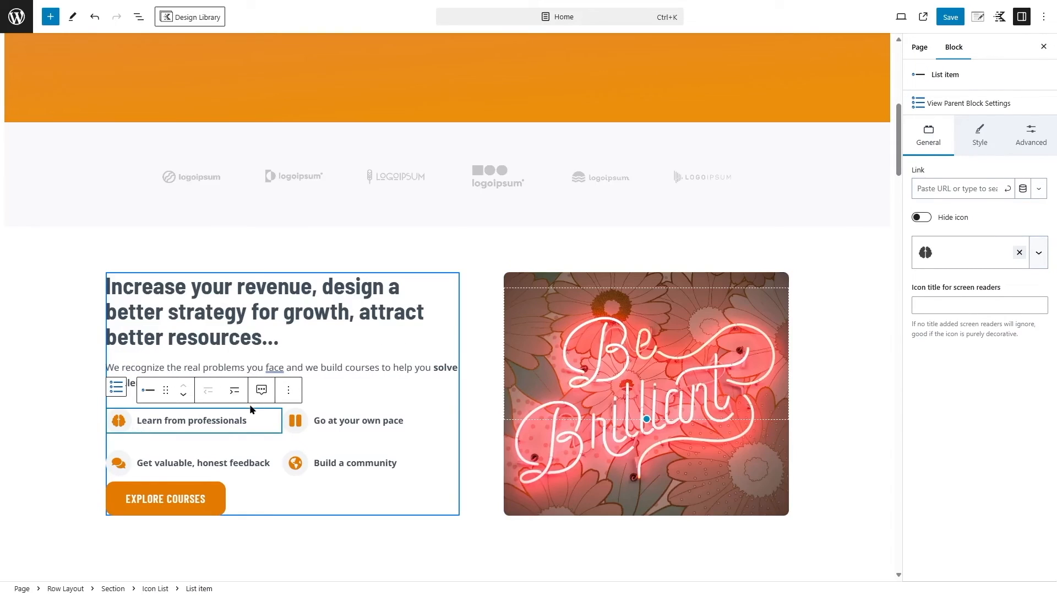
click(51, 18)
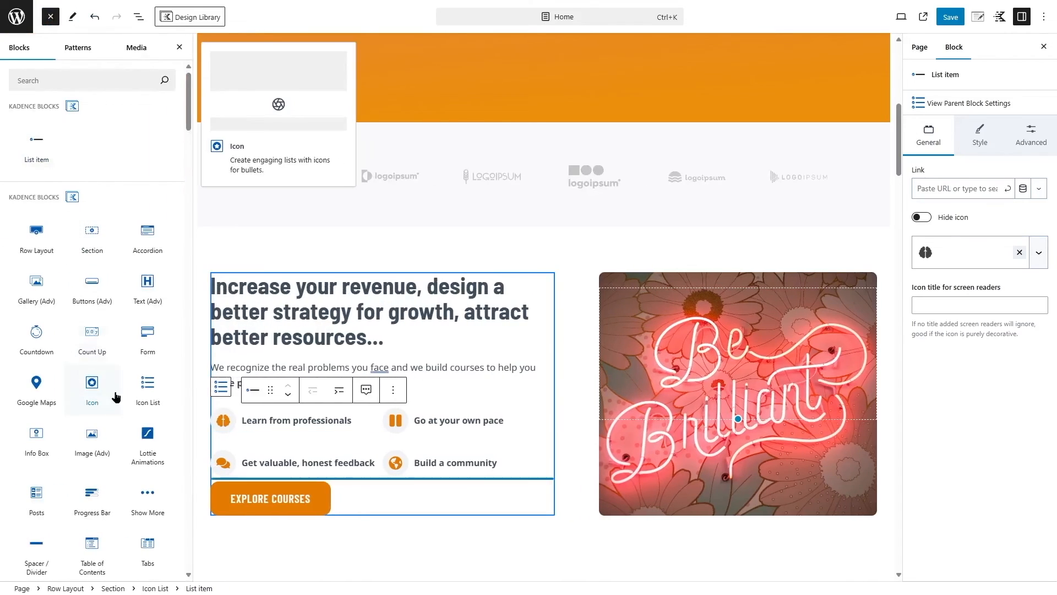
scroll(121, 391, down, 3)
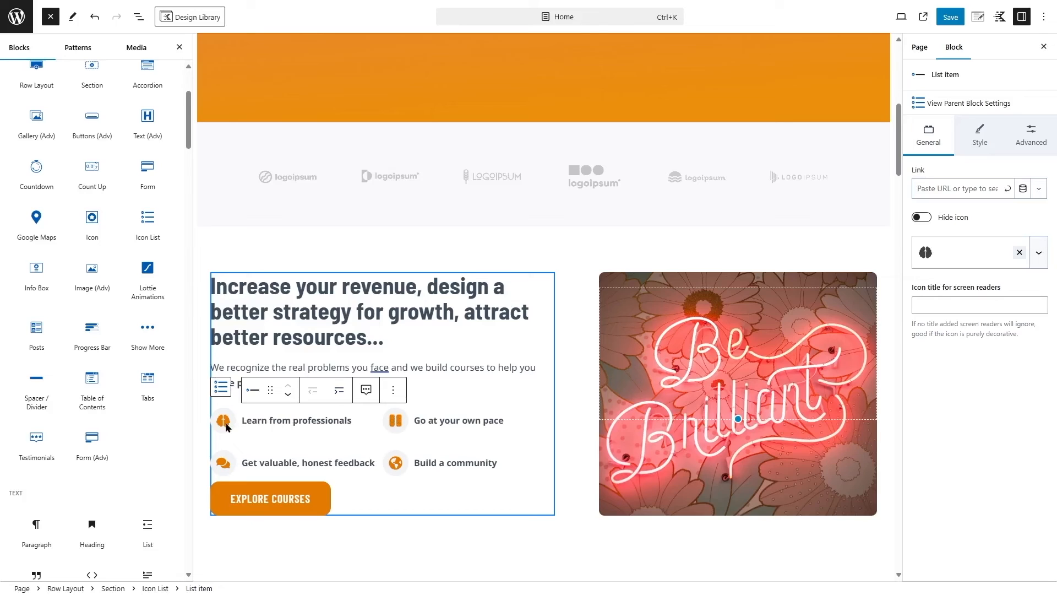
click(672, 310)
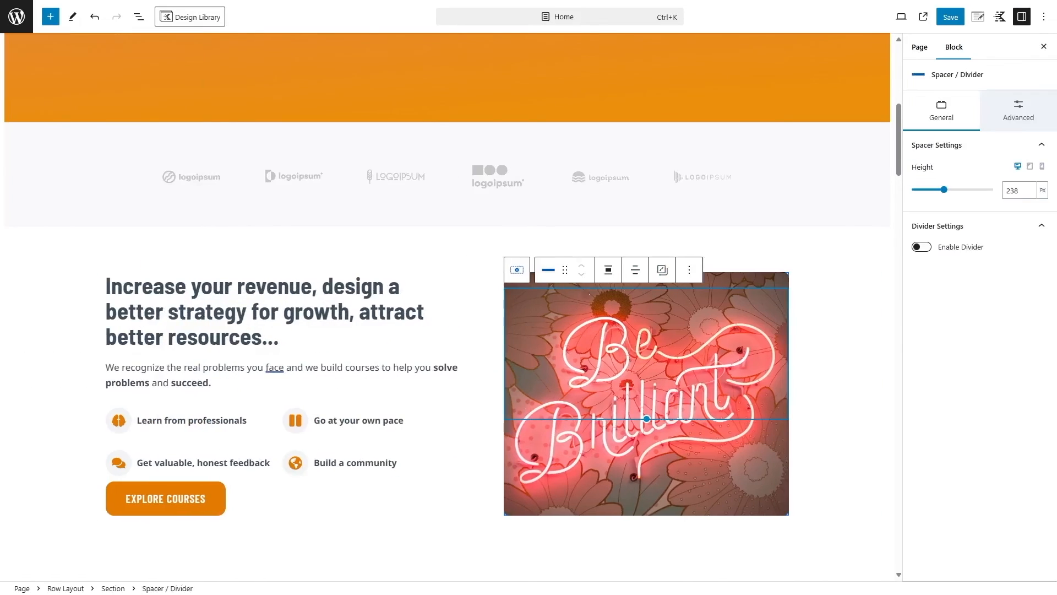
Review the remaining Home page sections from the learning feature cards and course grid down to the testimonials and pricing plans
scroll(606, 378, down, 6)
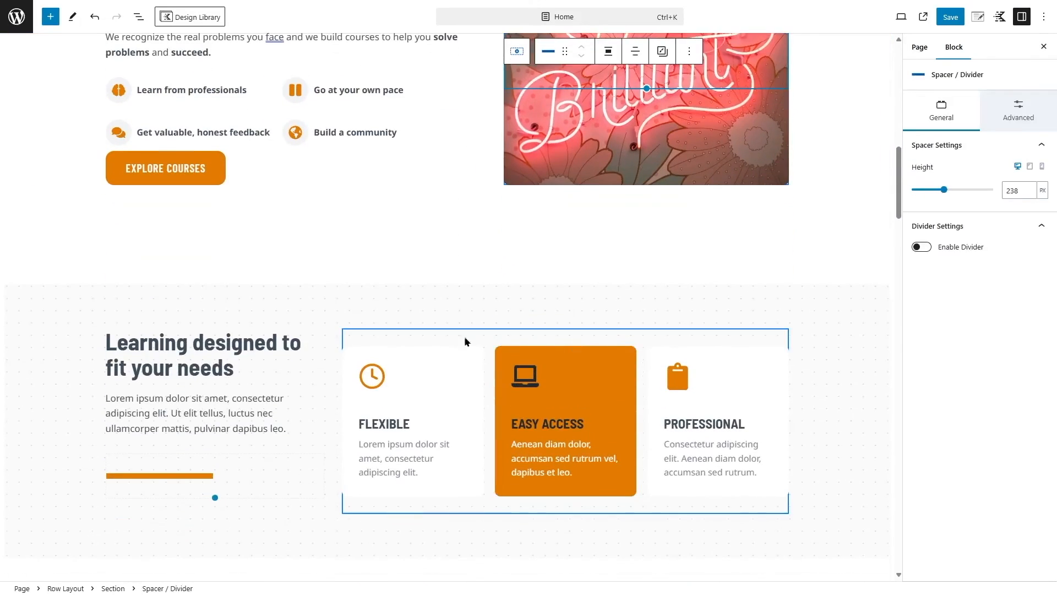
scroll(210, 401, down, 3)
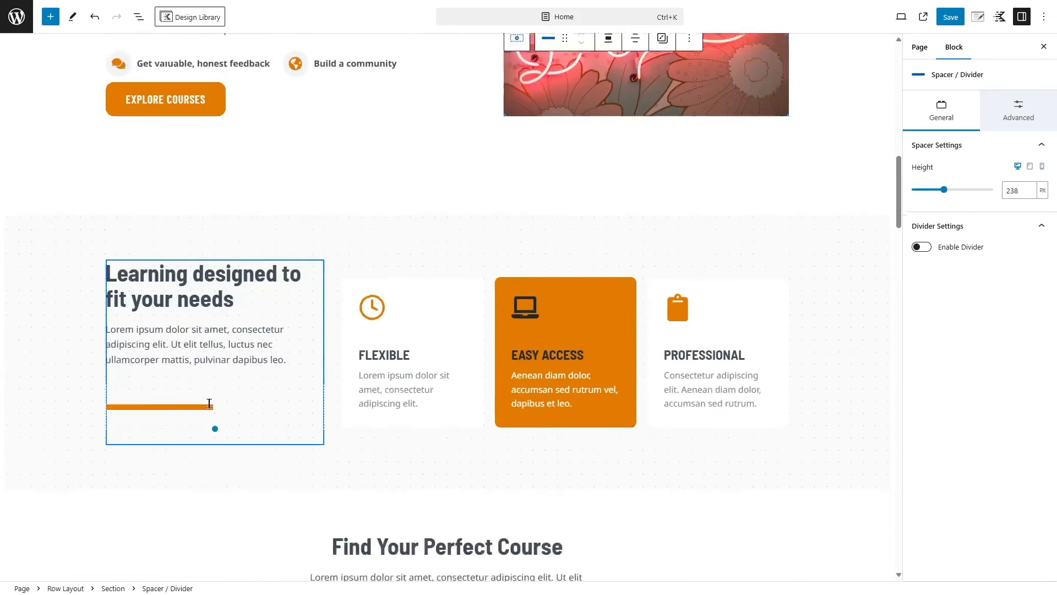
scroll(209, 406, down, 13)
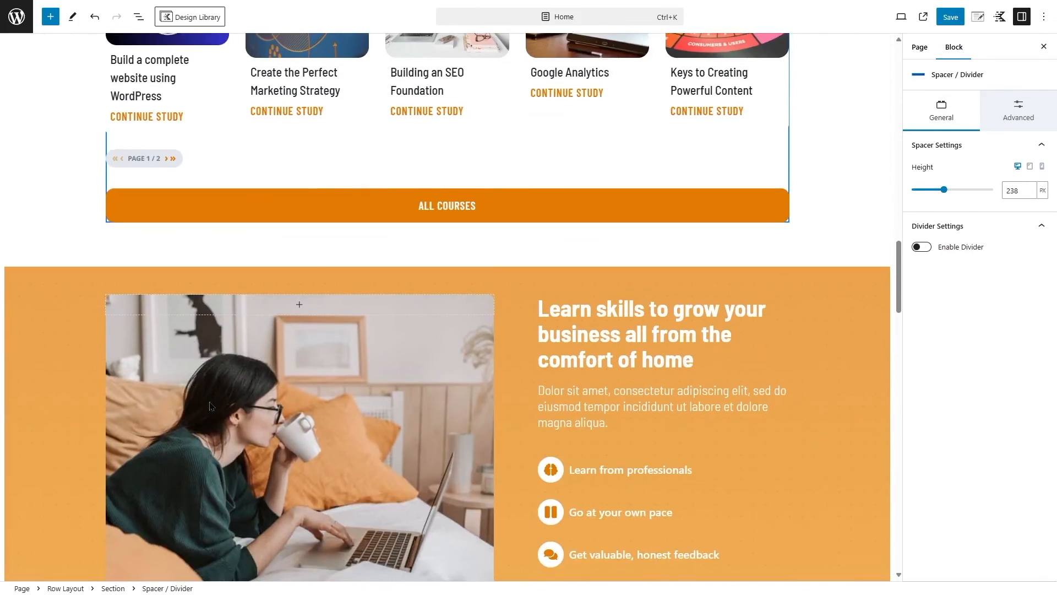
scroll(209, 406, down, 3)
scroll(209, 401, up, 6)
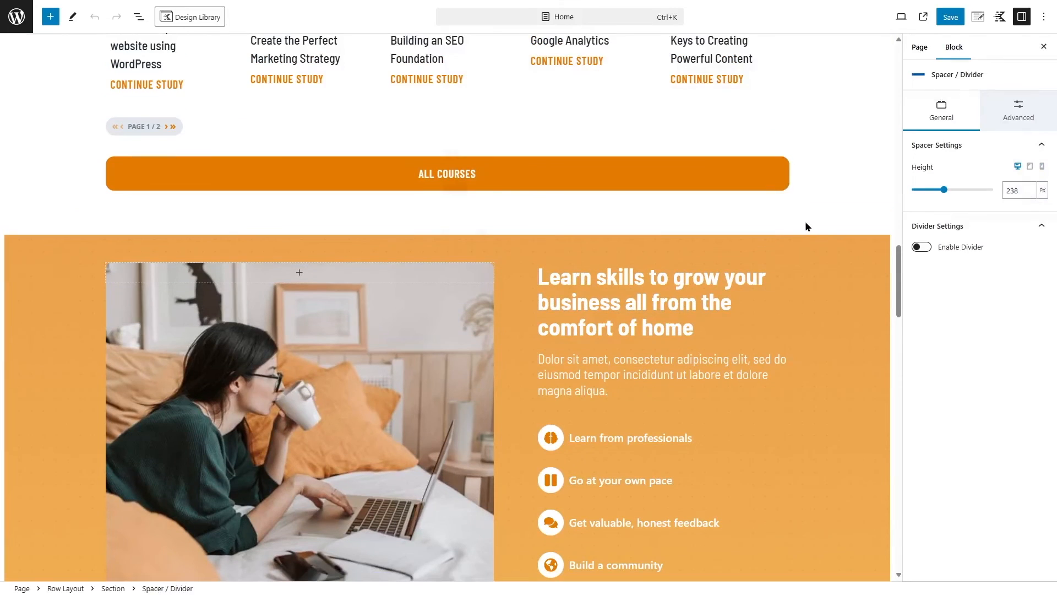
scroll(805, 220, down, 1)
scroll(805, 221, down, 11)
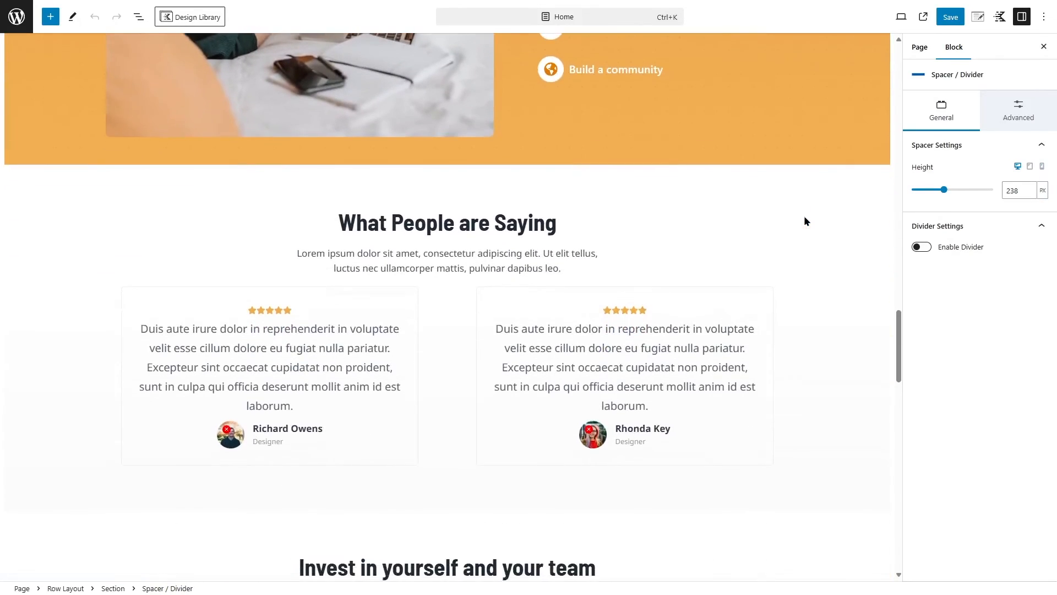
scroll(804, 221, down, 7)
scroll(804, 220, up, 1)
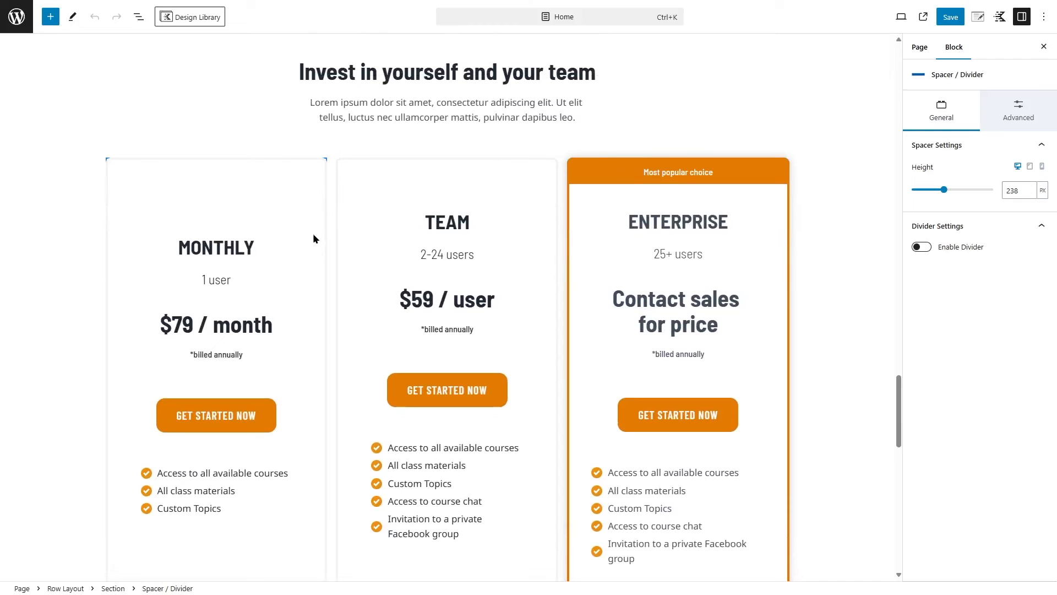
Delete the three-column Row Layout with the Monthly, Team and Enterprise pricing plans
click(442, 140)
click(78, 341)
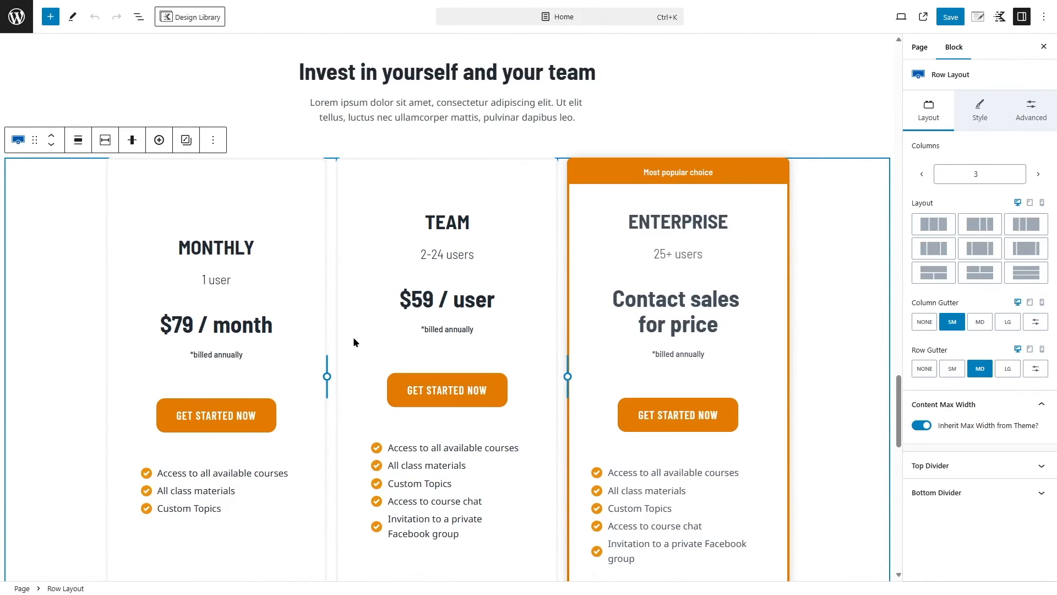
click(139, 21)
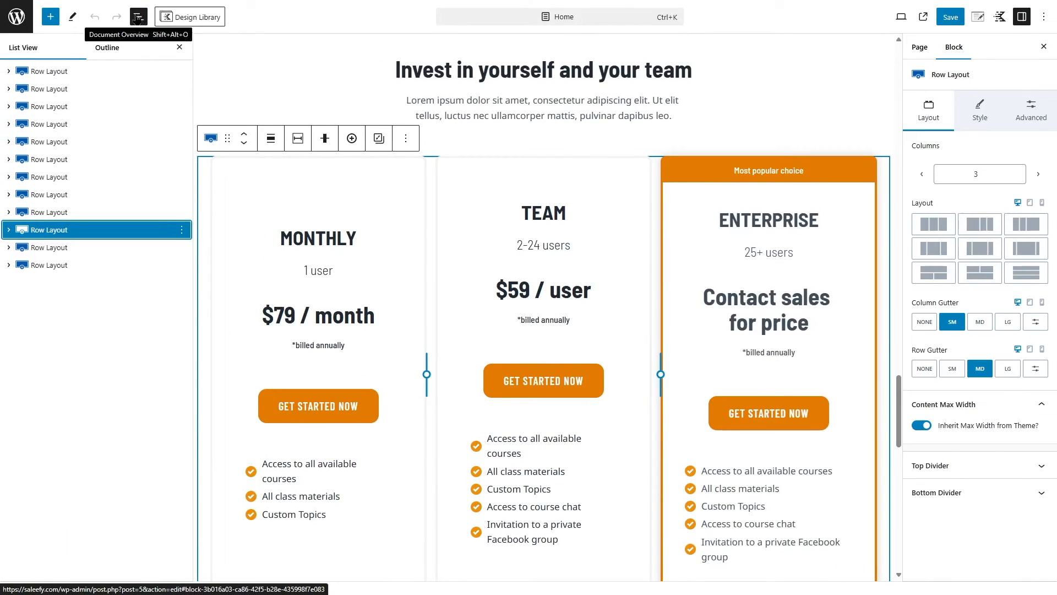
click(181, 230)
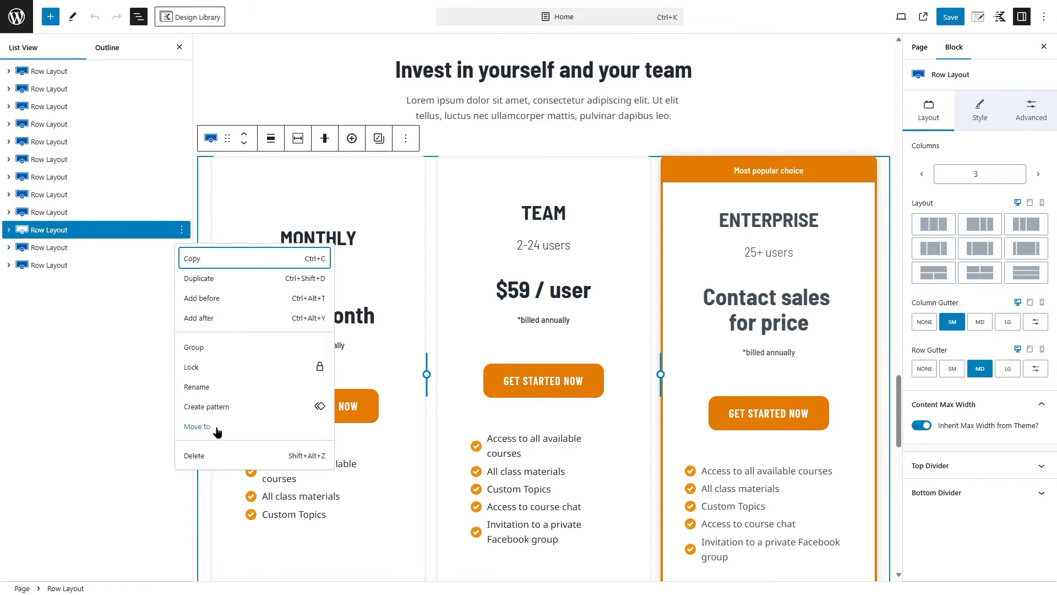
click(138, 20)
click(53, 296)
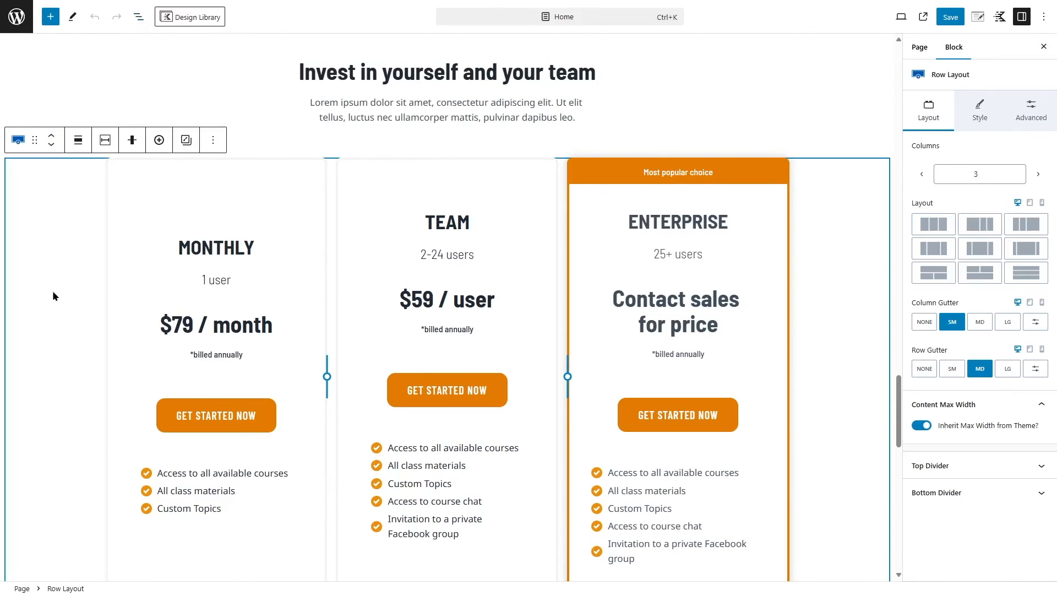
click(213, 140)
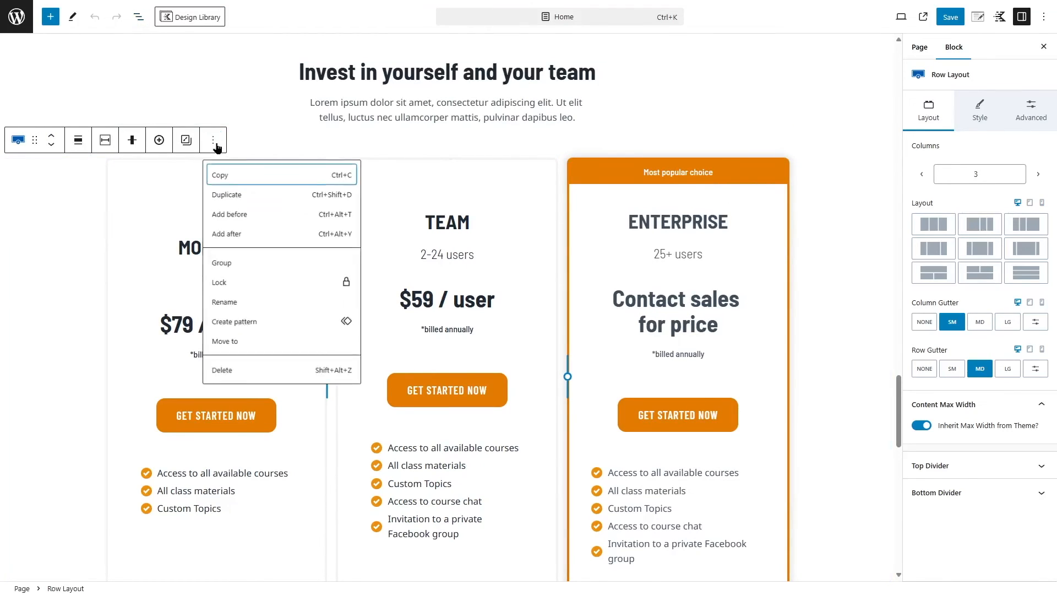
click(220, 373)
Return to the "Learn skills to grow your business" section and examine its "Learn from professionals" list item and text
scroll(419, 231, up, 3)
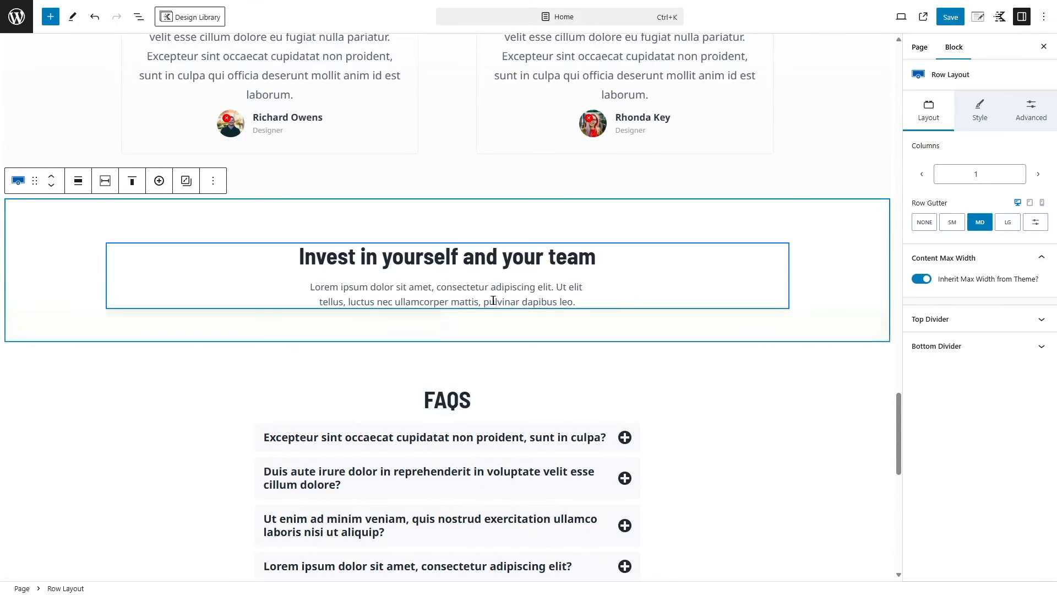
scroll(474, 313, up, 5)
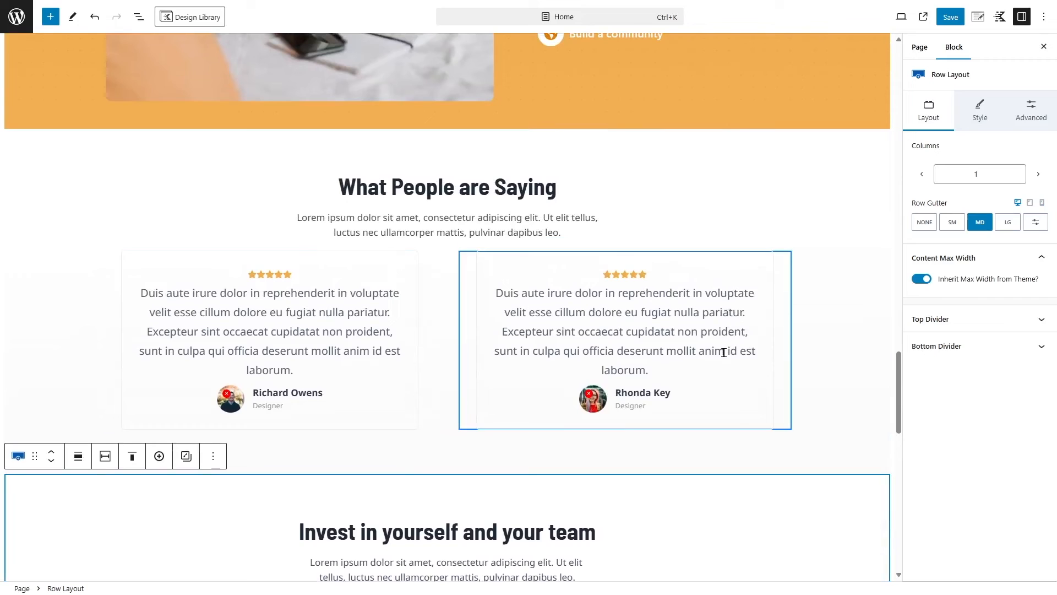
scroll(623, 381, up, 3)
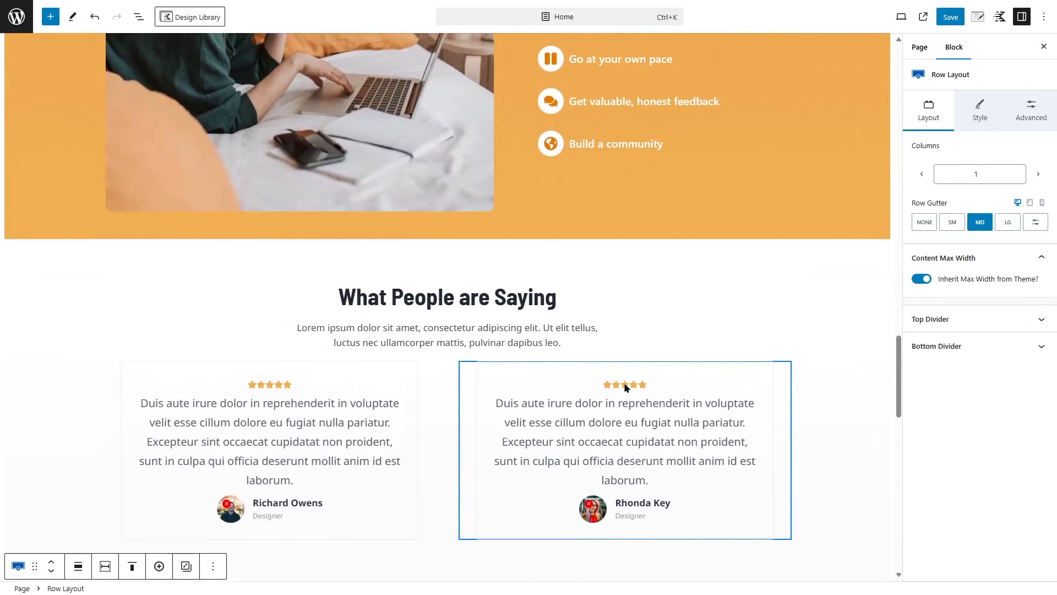
scroll(618, 367, up, 2)
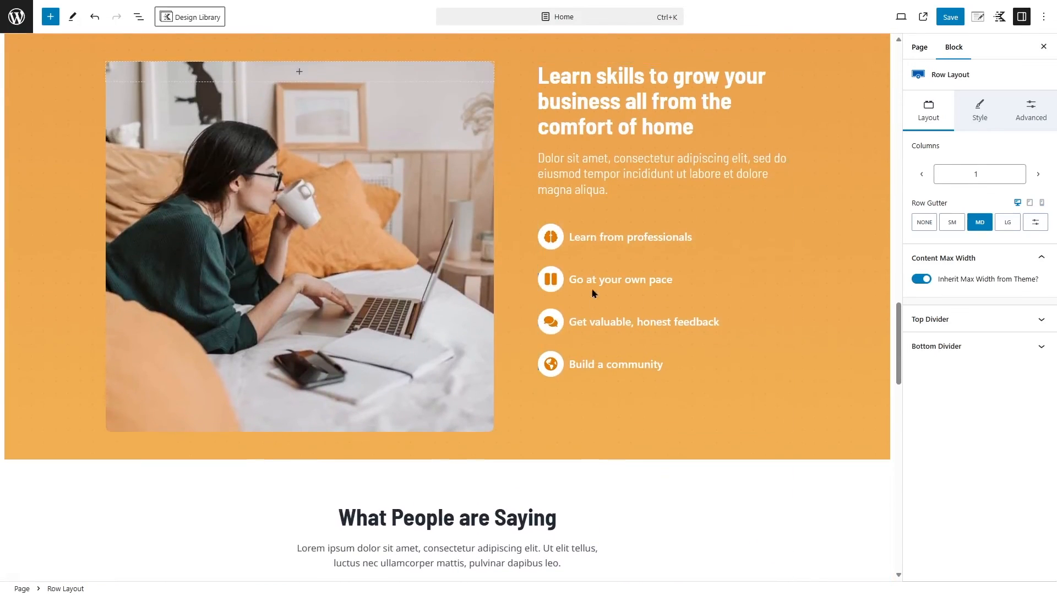
click(590, 236)
drag(694, 237, 572, 236)
click(591, 237)
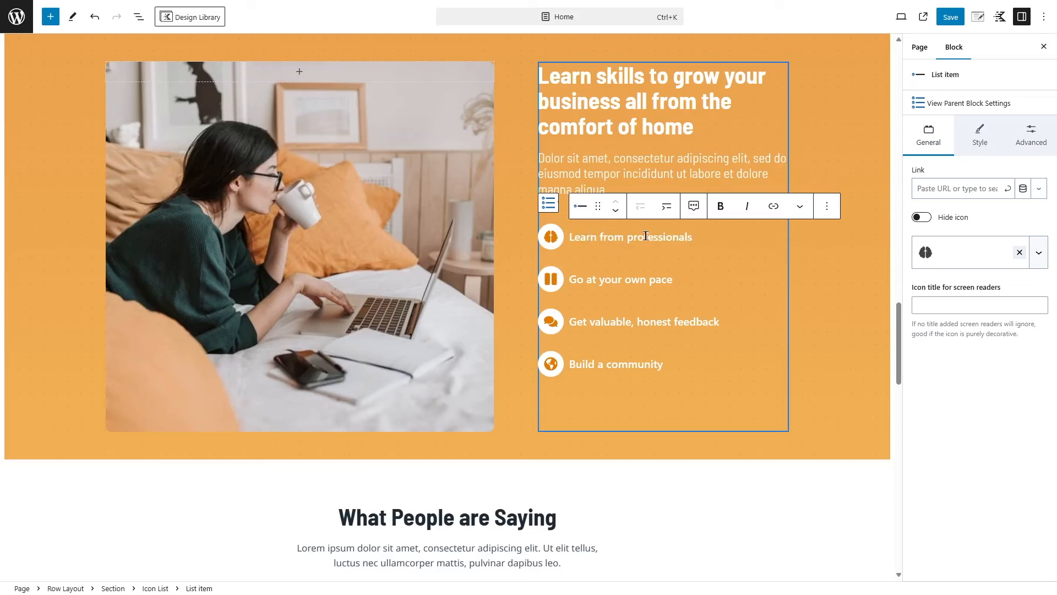
drag(693, 238, 572, 237)
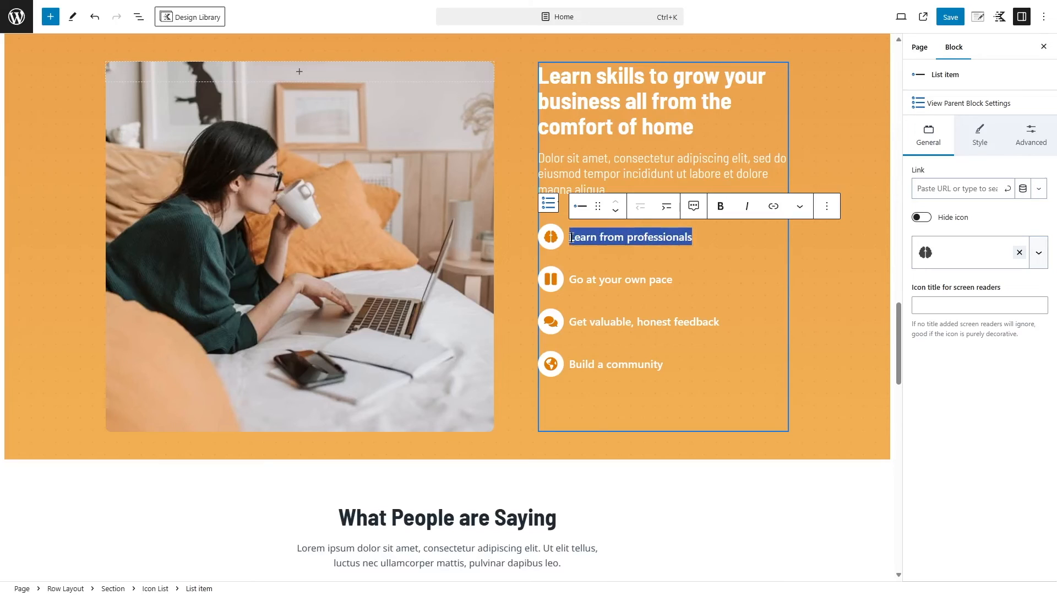
click(644, 238)
click(554, 240)
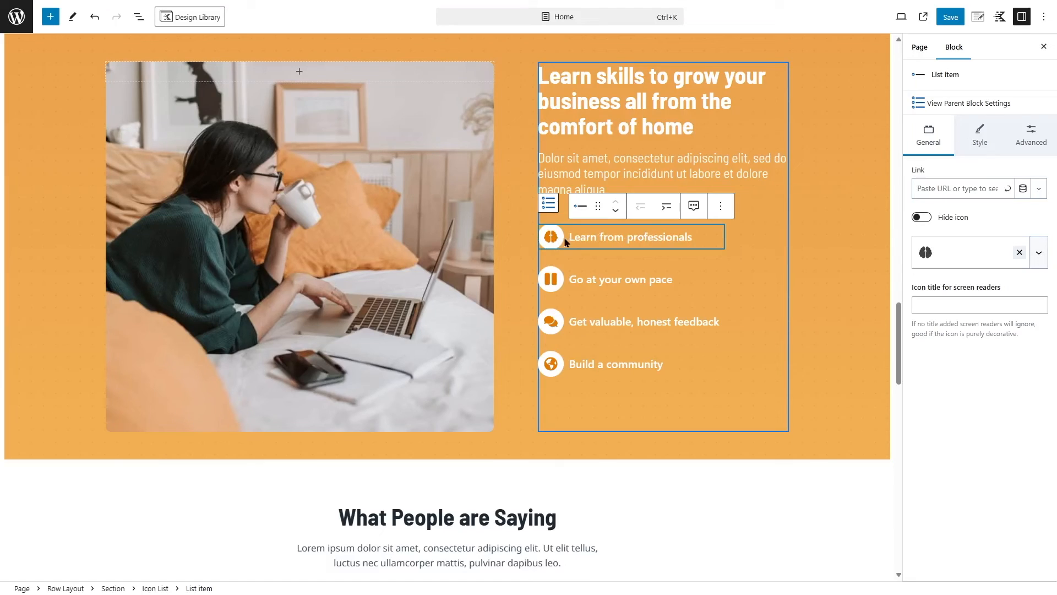
Browse the replacement icons available for the "Learn from professionals" list item, keeping its current icon
click(927, 254)
click(1038, 252)
scroll(954, 406, down, 3)
scroll(955, 408, up, 3)
scroll(954, 400, down, 9)
click(900, 243)
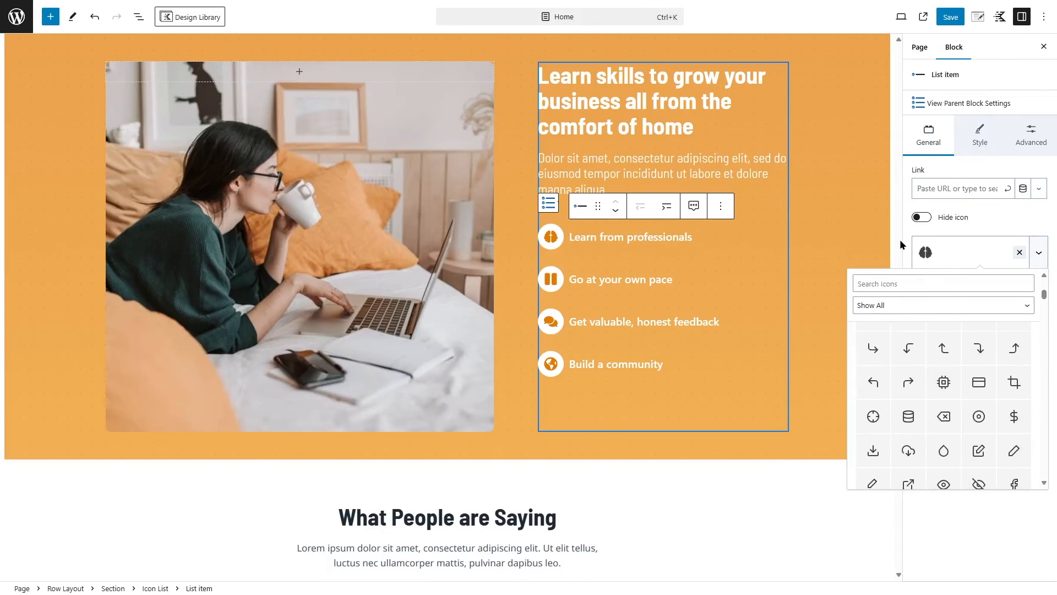
Examine the "Learn skills" section's description text and review the testimonials, "Invest in yourself and your team" and FAQS sections below
scroll(856, 363, down, 10)
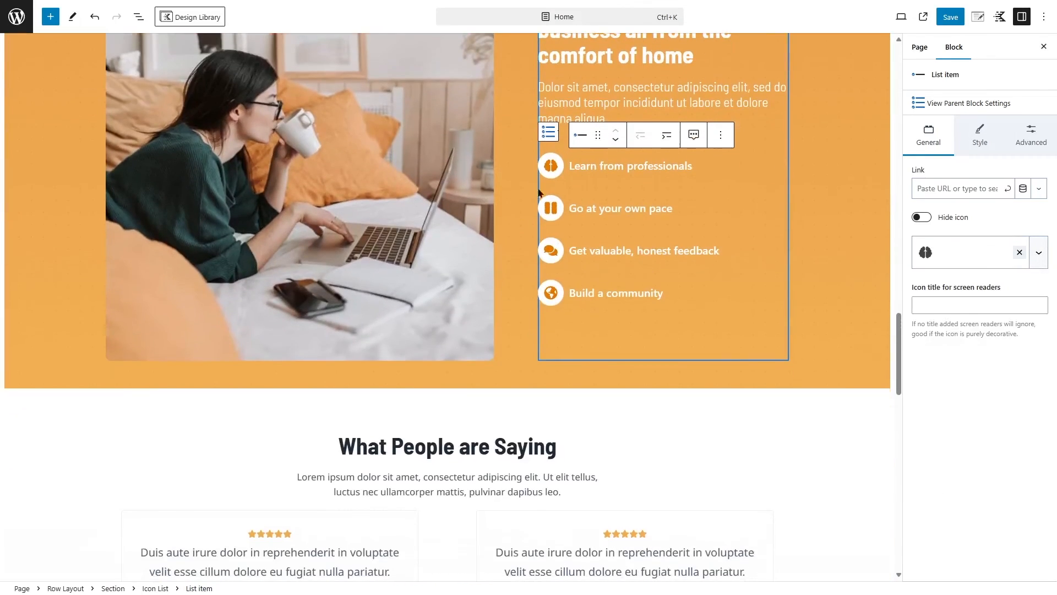
scroll(696, 265, up, 2)
click(641, 185)
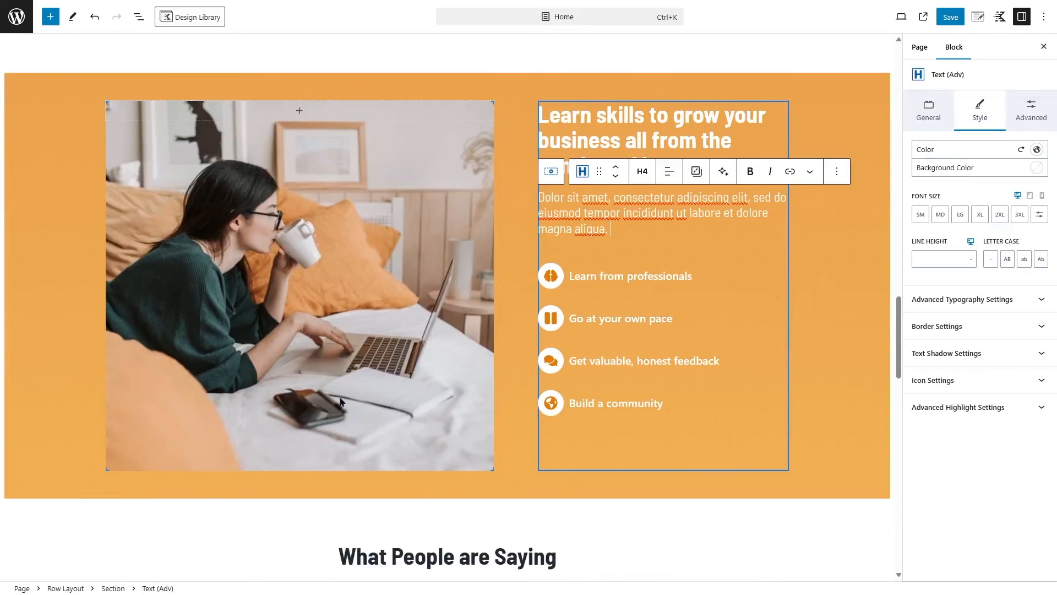
scroll(237, 403, down, 4)
scroll(648, 330, down, 4)
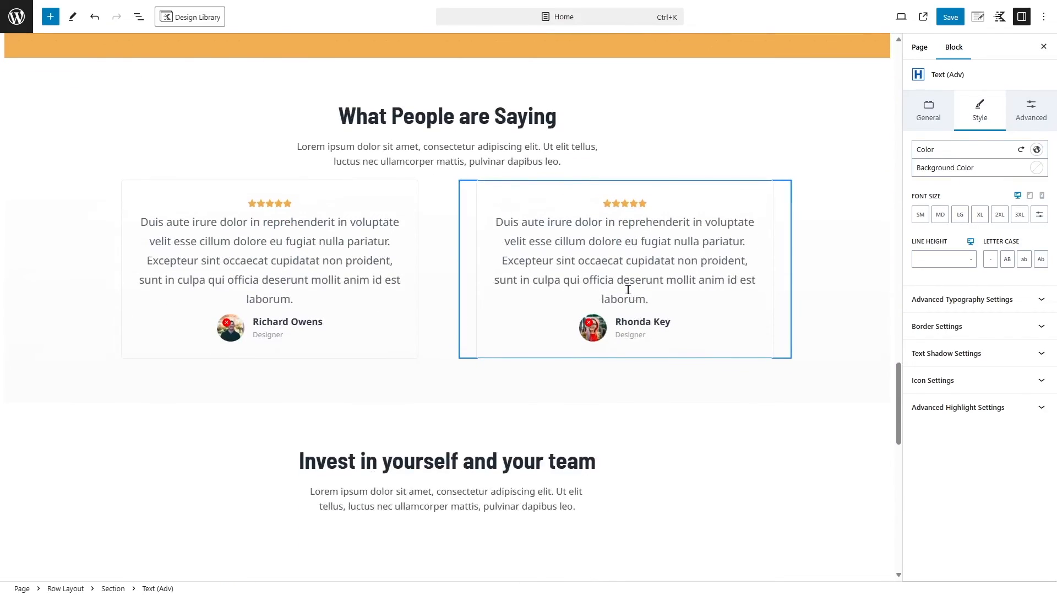
scroll(485, 300, down, 4)
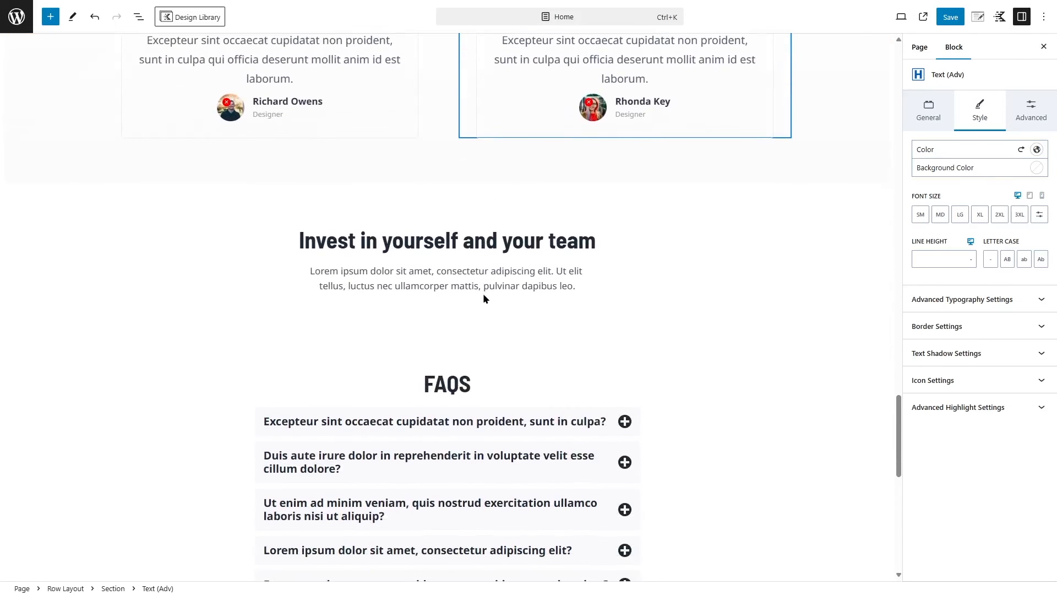
scroll(617, 382, up, 19)
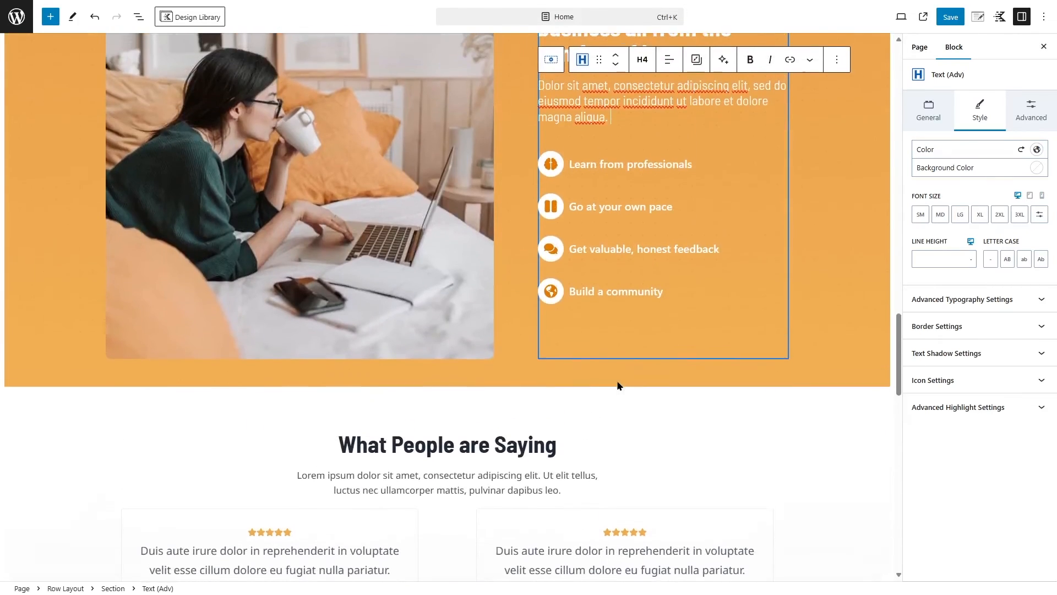
Save the Home page from its hero section and return to the Pages list
scroll(616, 375, up, 15)
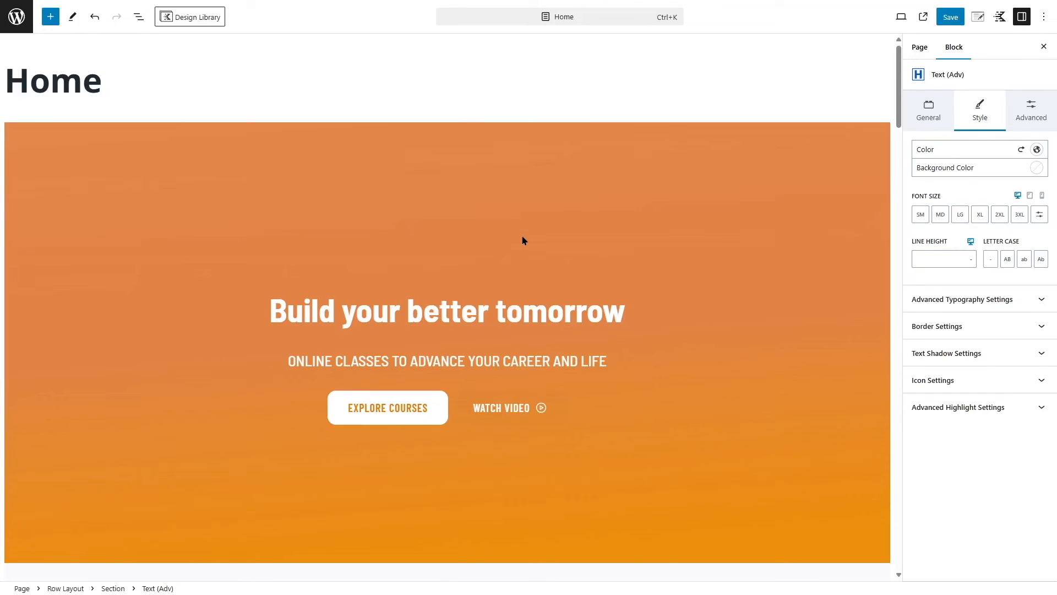
click(624, 230)
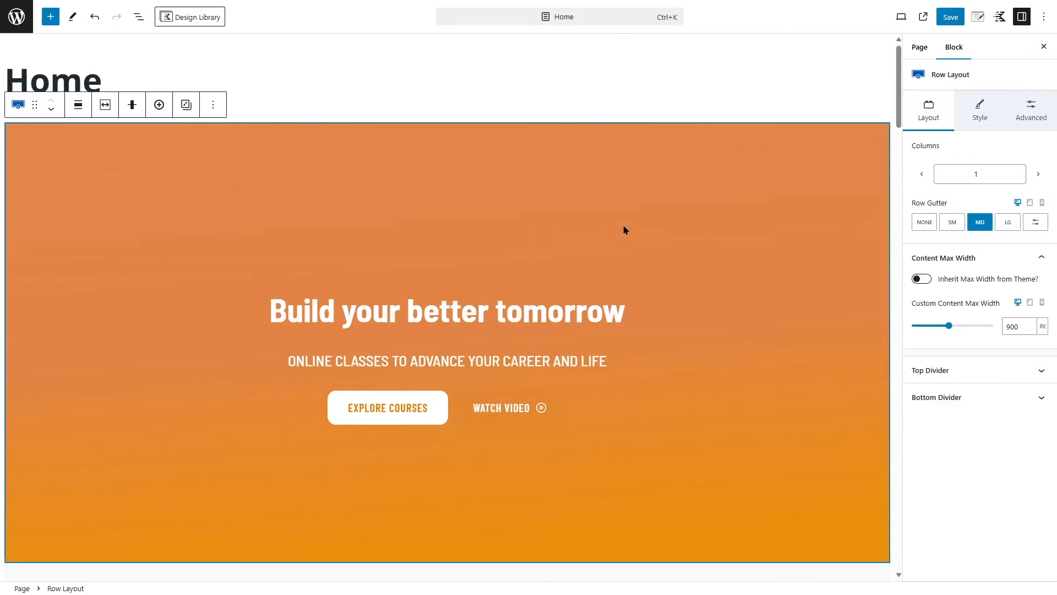
click(619, 257)
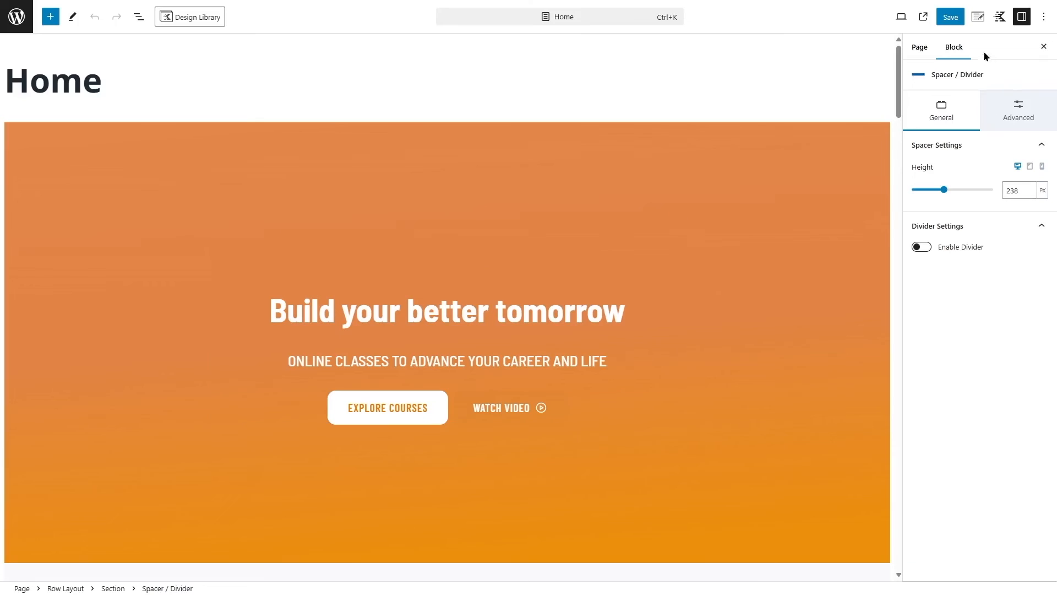
click(949, 20)
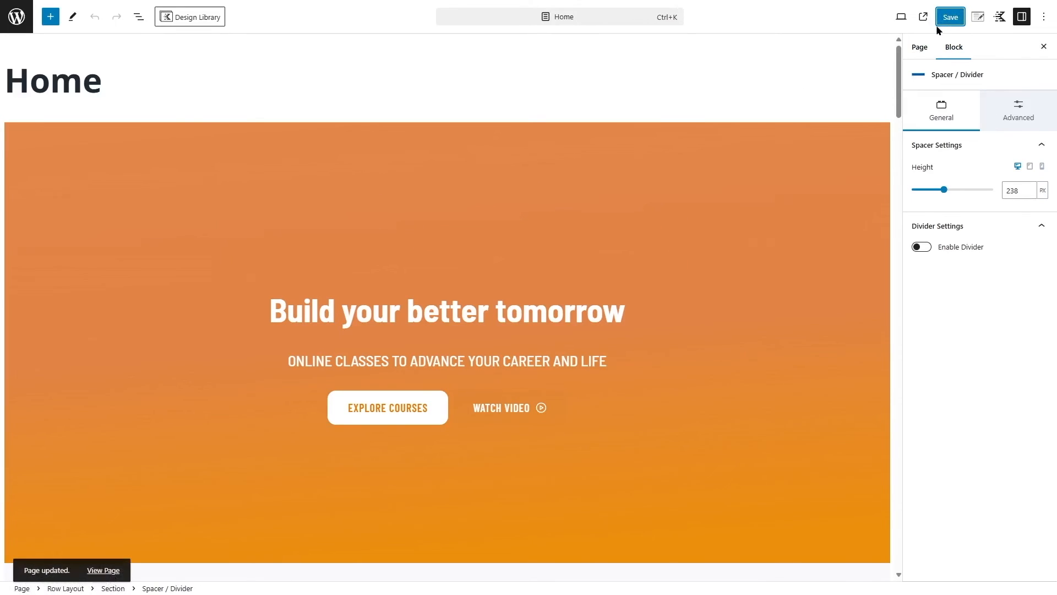
click(17, 19)
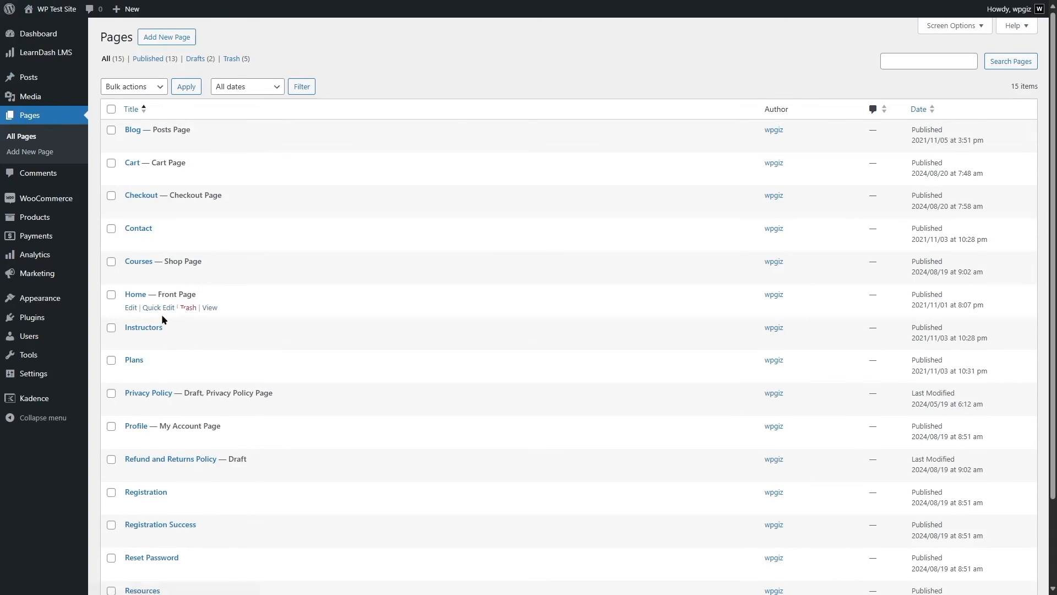
Open the Contact page for editing, copy its orange header Row Layout, and leave the editor without saving
click(210, 242)
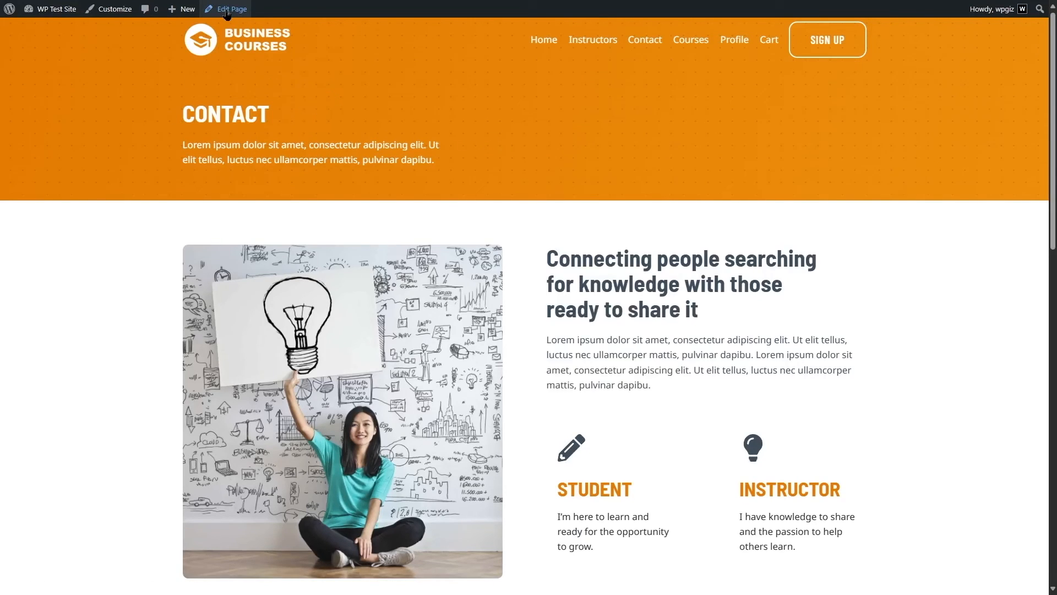
click(226, 11)
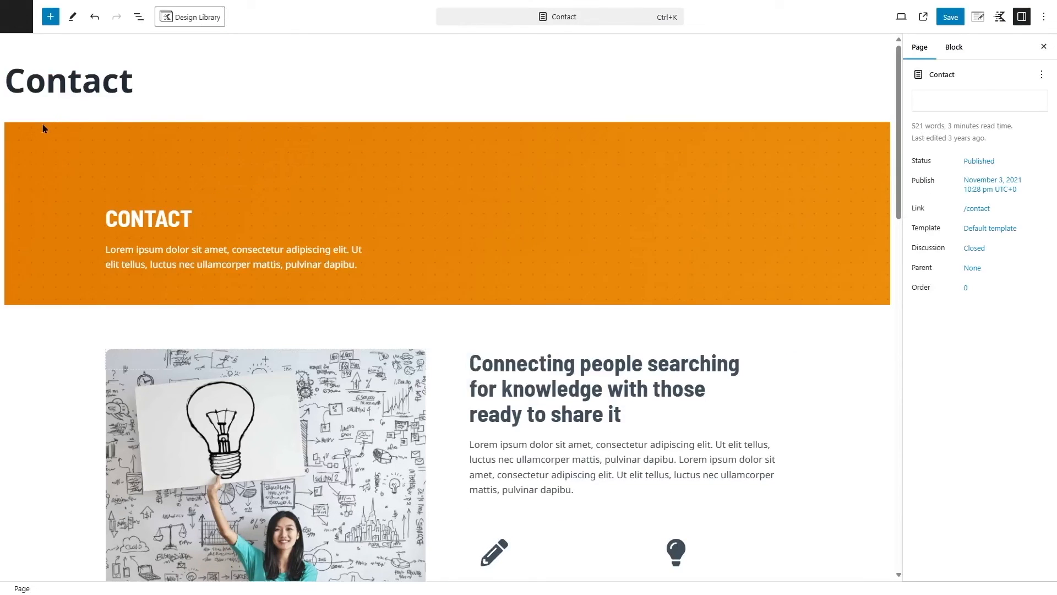
click(43, 129)
click(218, 108)
click(219, 144)
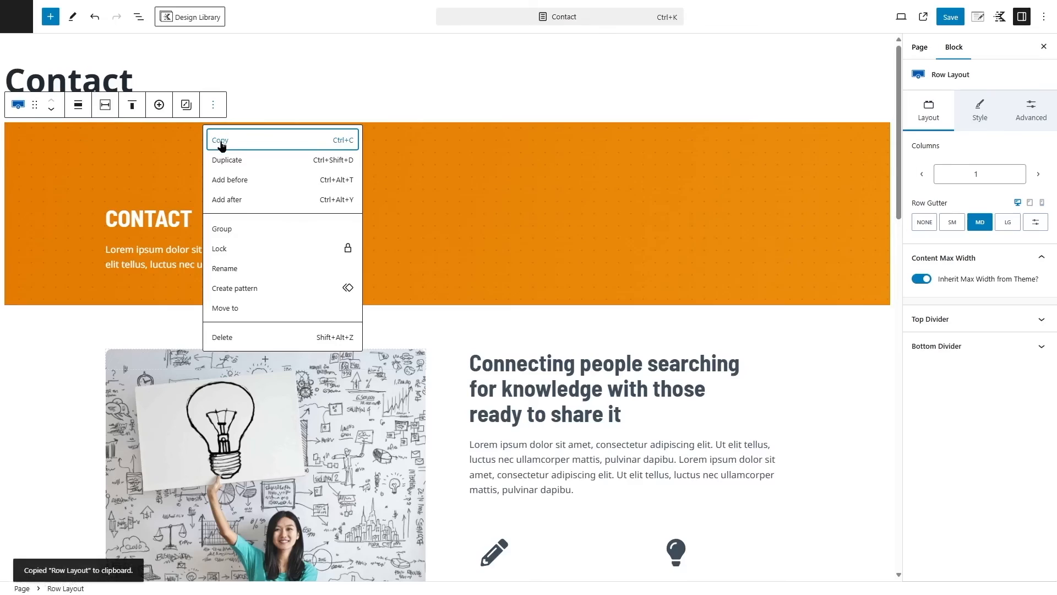
click(17, 17)
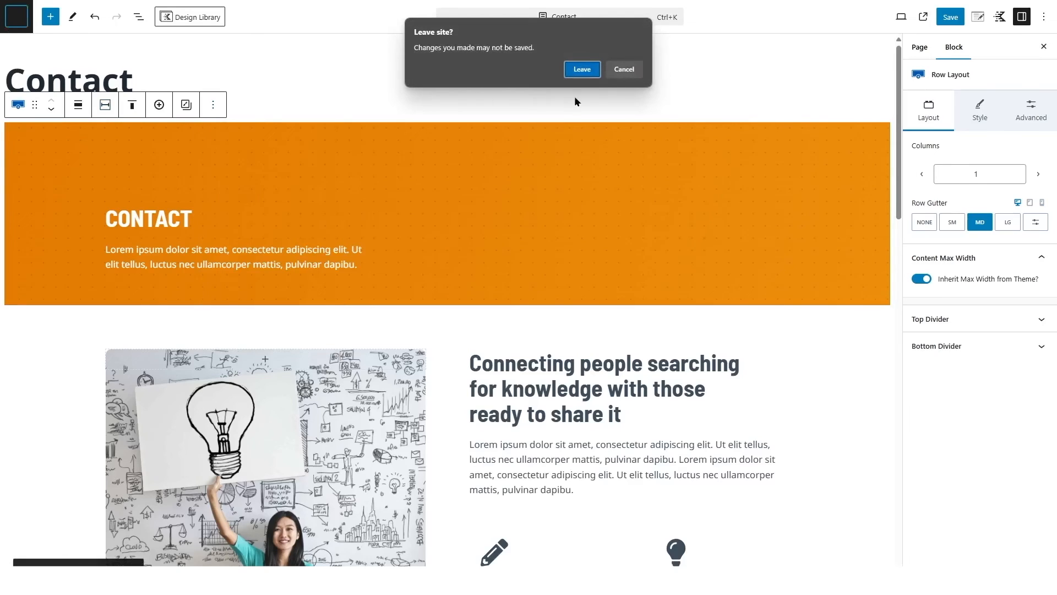
click(585, 67)
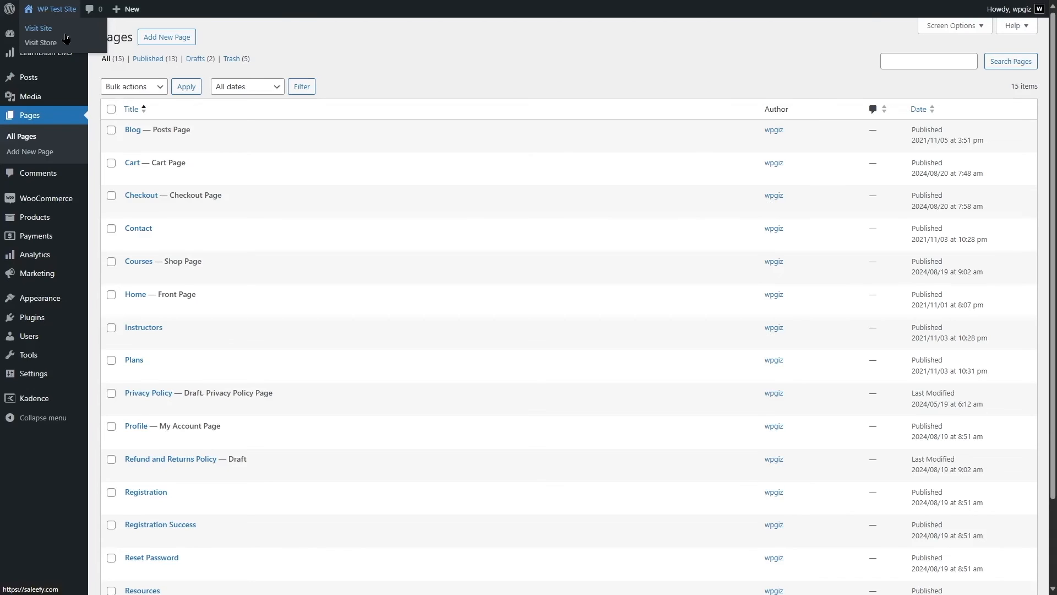
Open the Cart page for editing and paste the copied header Row Layout between the title and the cart content
mouse_move(154, 145)
mouse_move(171, 174)
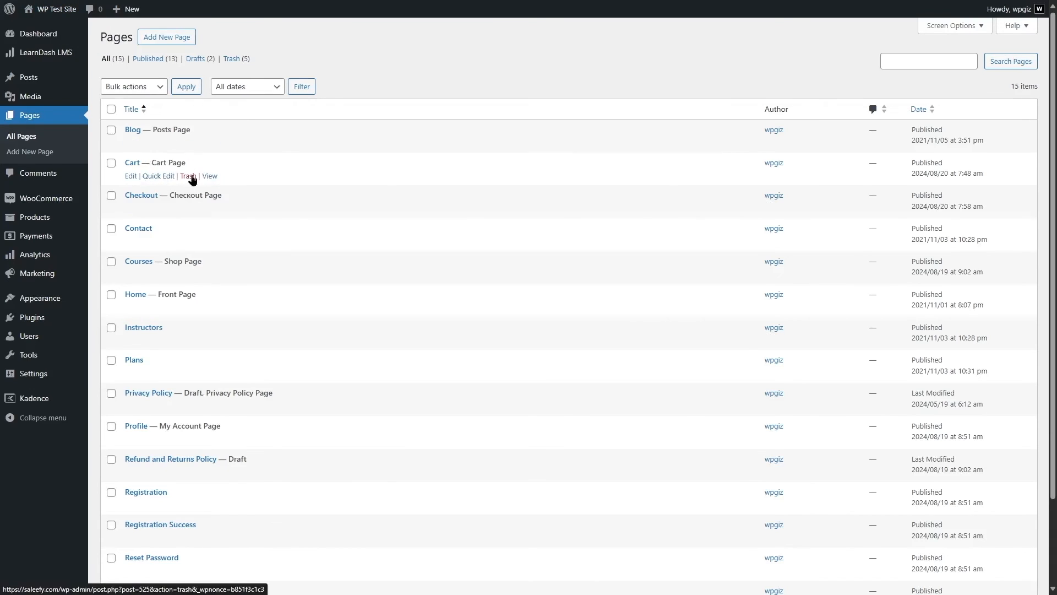
click(131, 176)
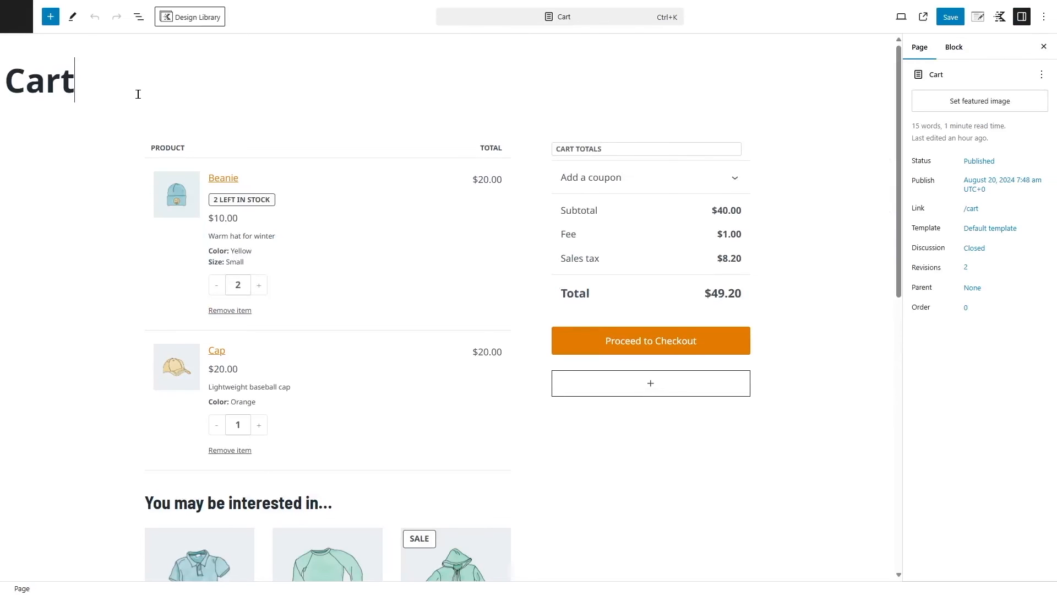
key(Return)
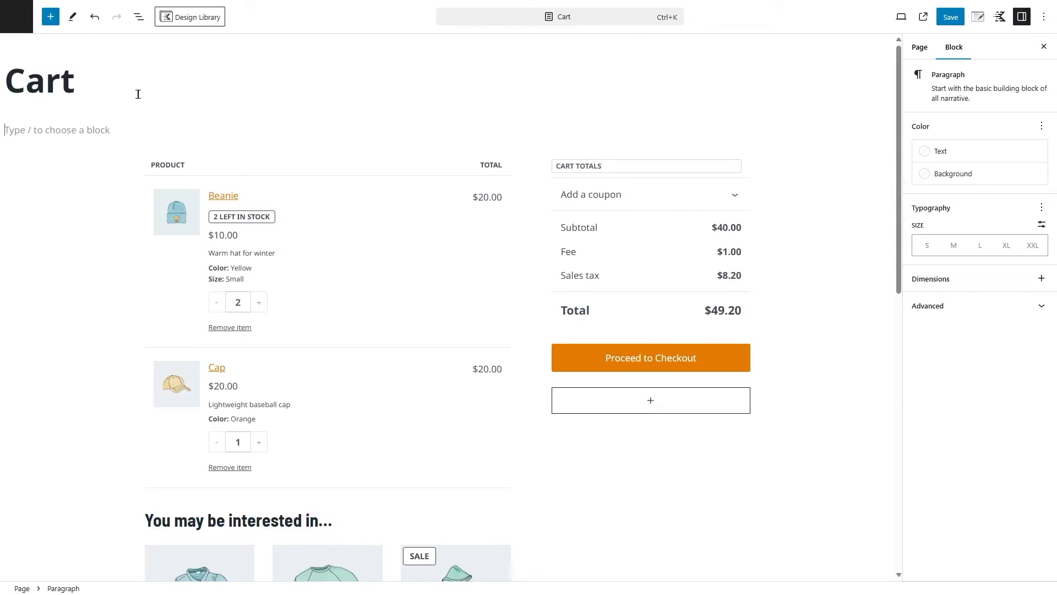
key(ctrl+v)
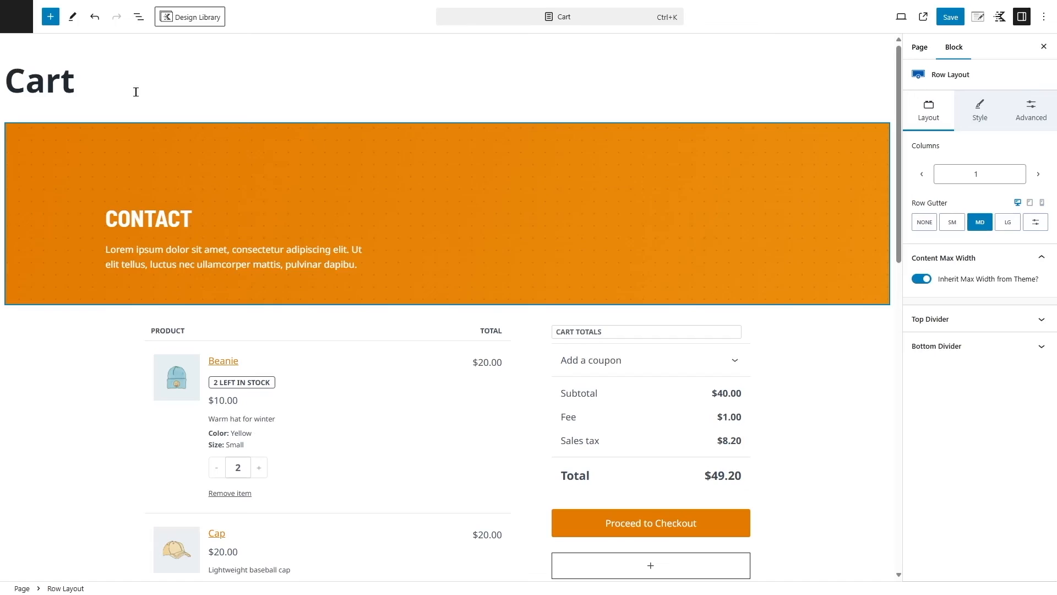
Change the pasted header's heading to CART, save the Cart page and return to the Pages list
click(201, 218)
drag(194, 219, 105, 217)
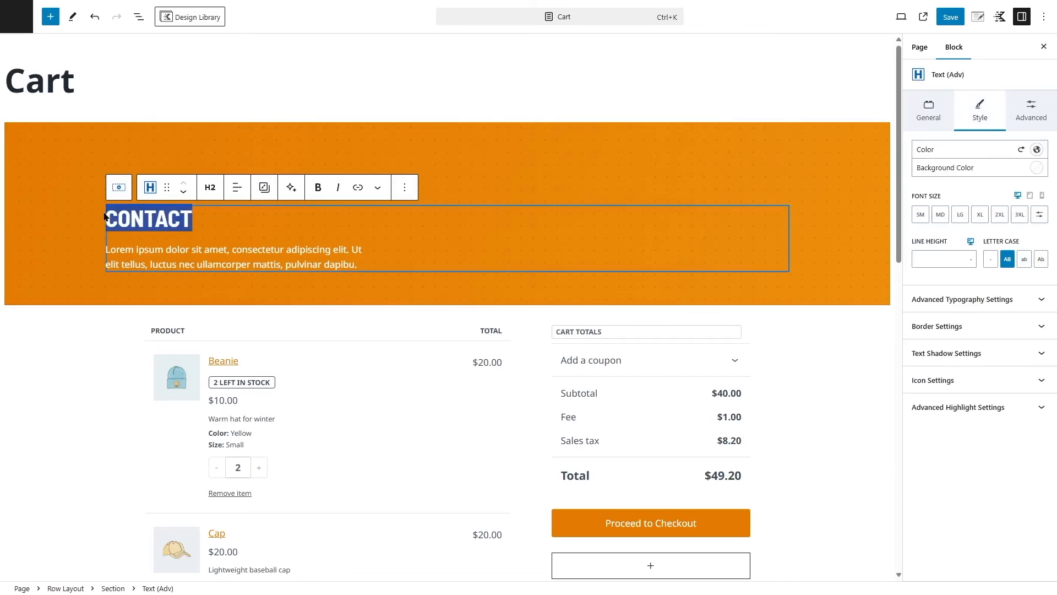
text(CART)
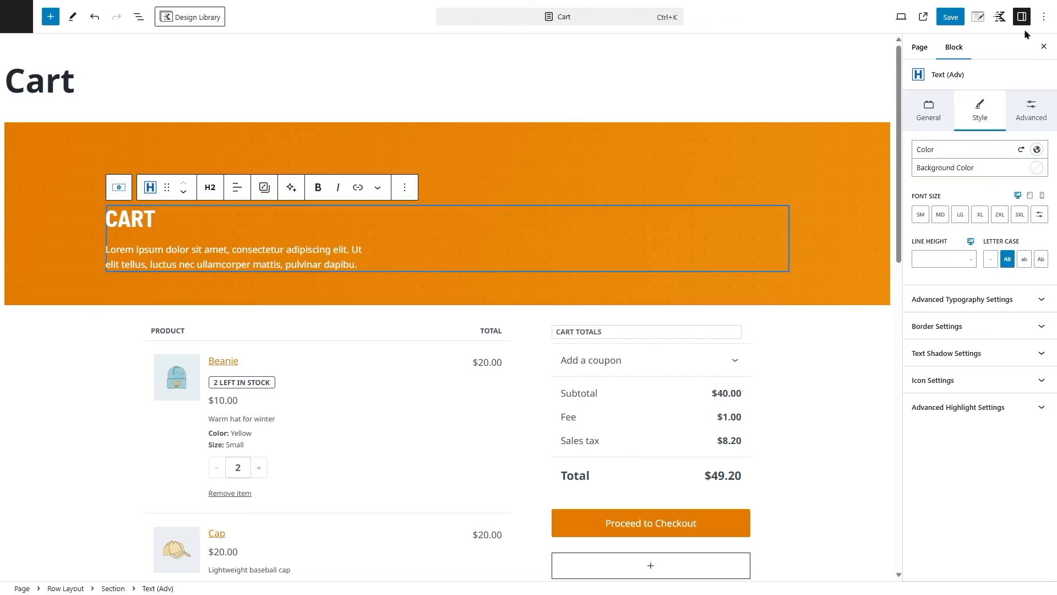
click(955, 21)
click(17, 19)
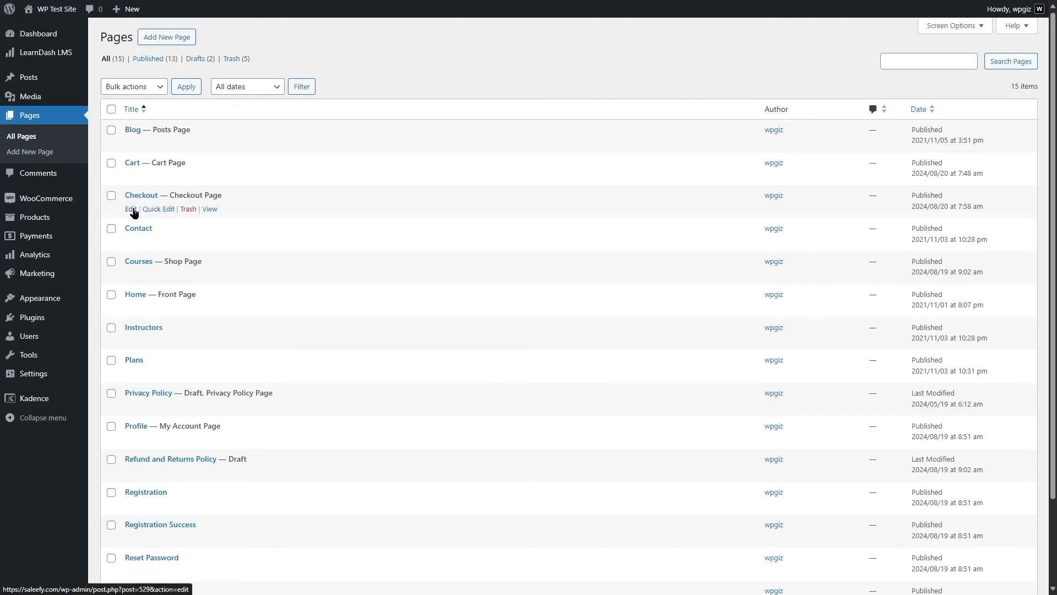
Open the Checkout page for editing and paste the copied header Row Layout directly below the title
click(131, 211)
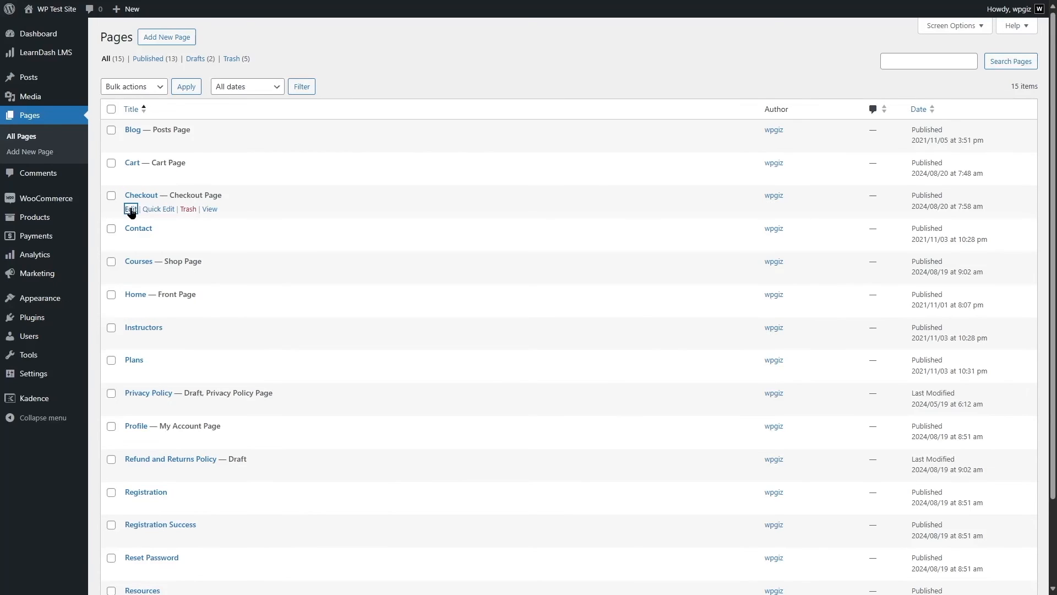
key(Return)
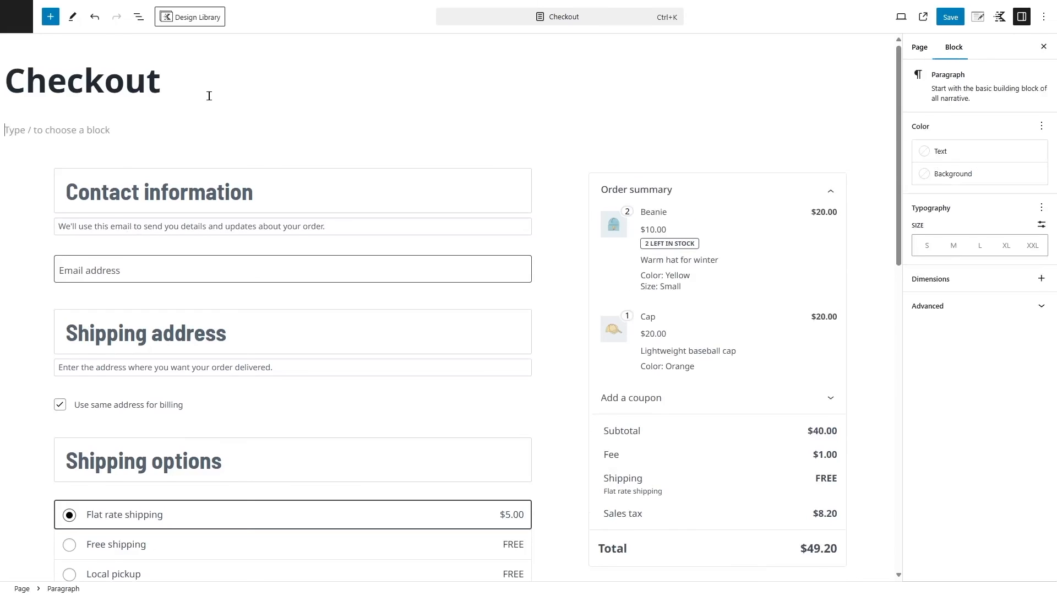
key(ctrl+v)
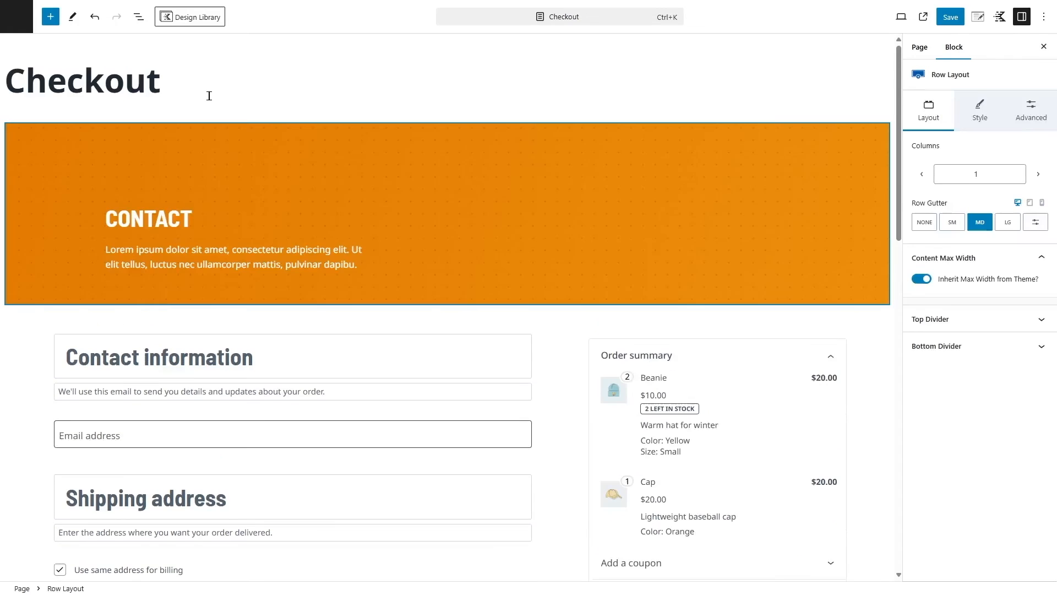
Change the pasted header's heading to CHECKOUT and save the Checkout page
drag(219, 222, 116, 222)
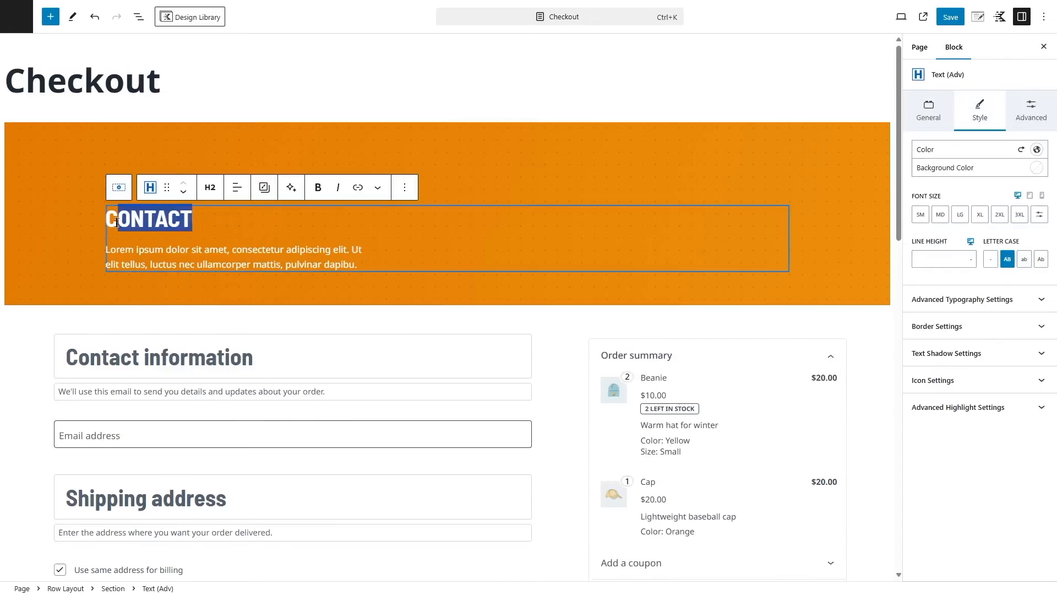
text(HECKOUT)
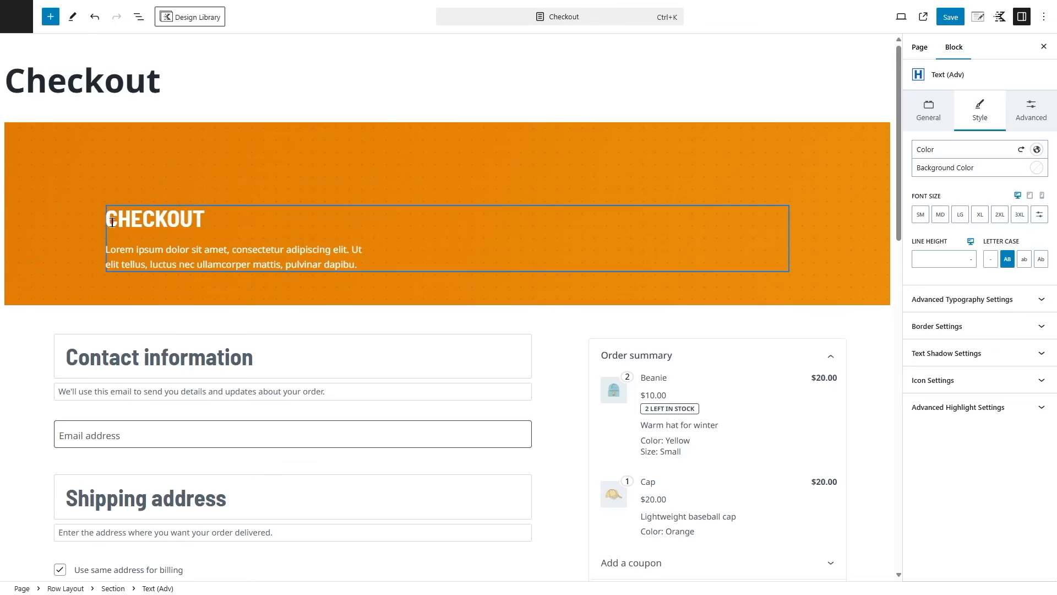
click(957, 21)
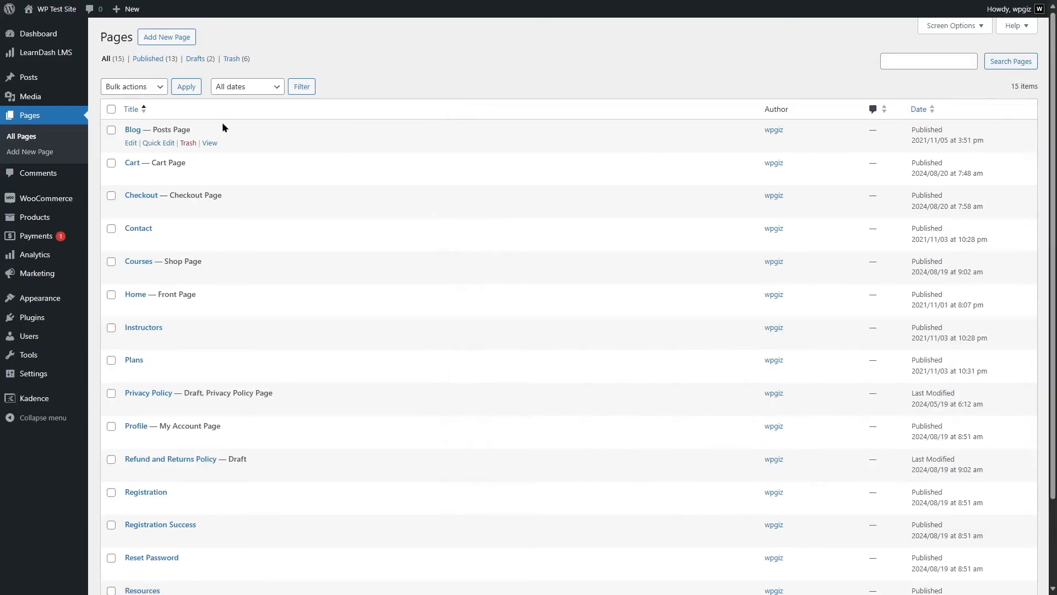
Open the Registration page for editing and examine the LearnDash Registration form and the course grid settings below it
scroll(235, 147, down, 3)
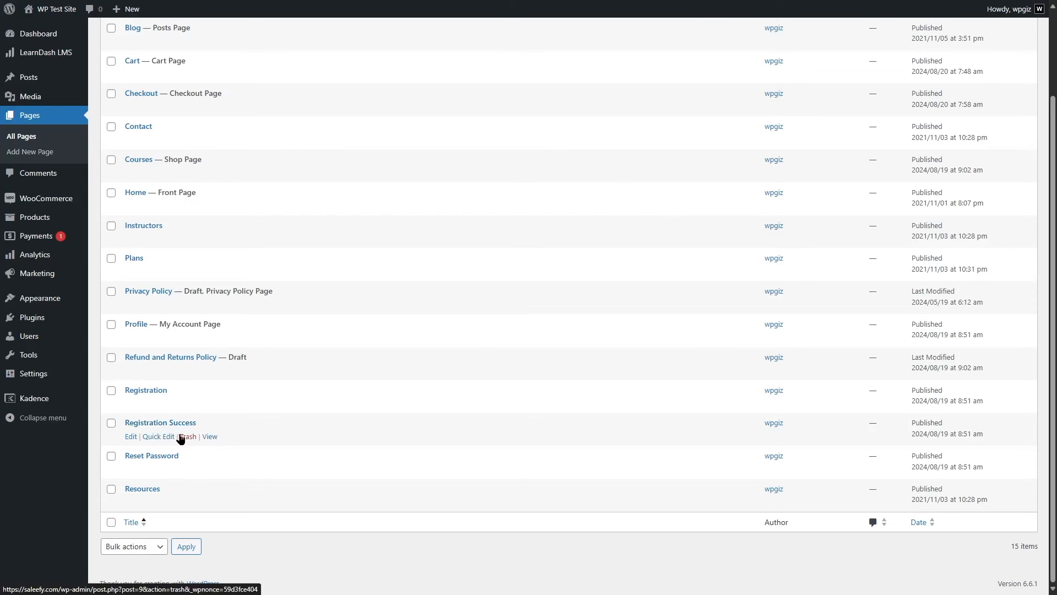
click(130, 404)
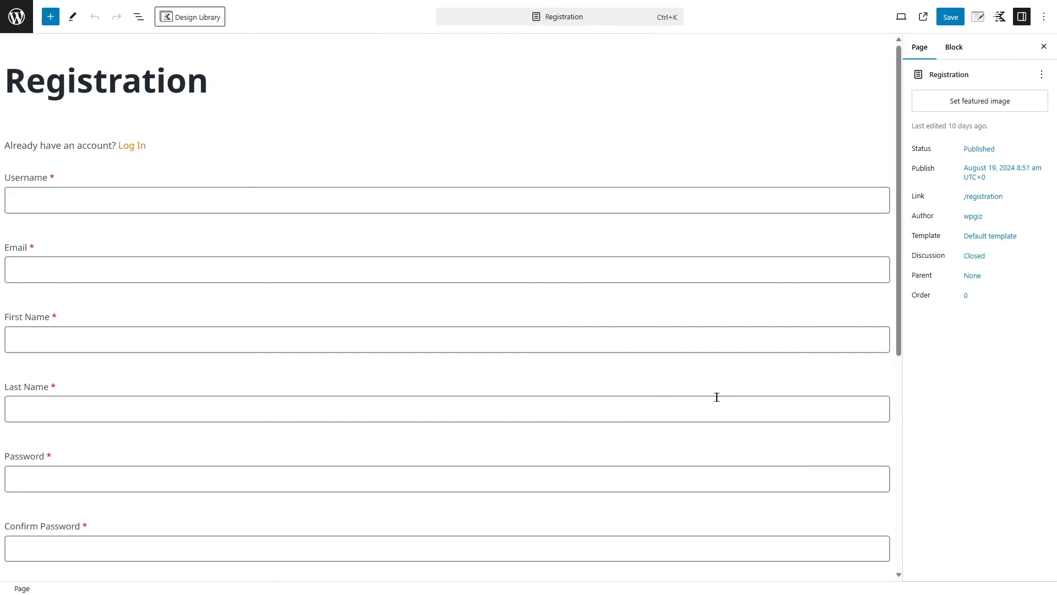
click(65, 198)
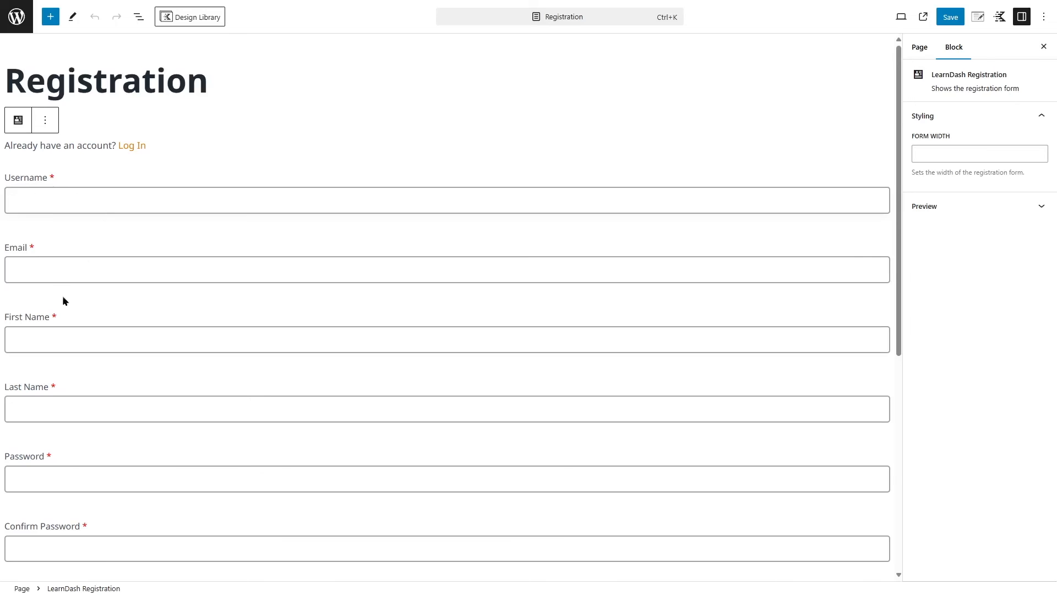
scroll(70, 413, down, 3)
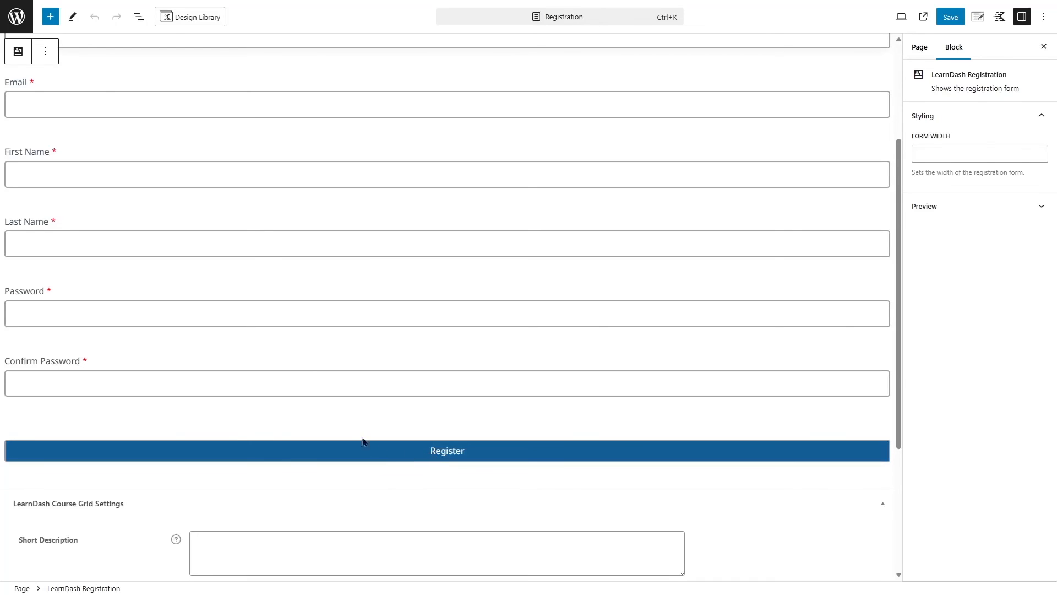
scroll(417, 368, down, 4)
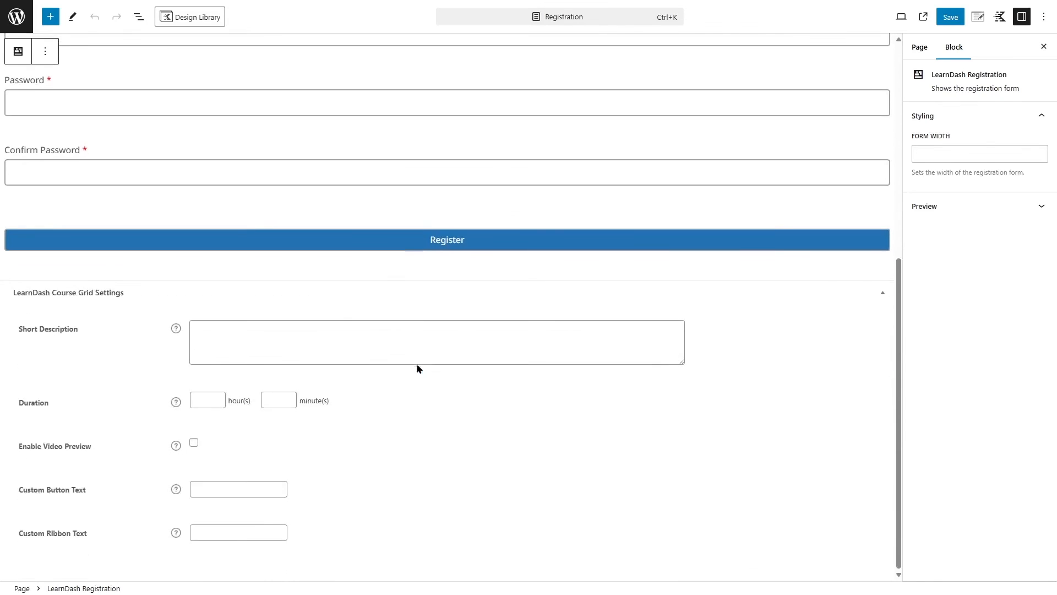
scroll(179, 290, up, 7)
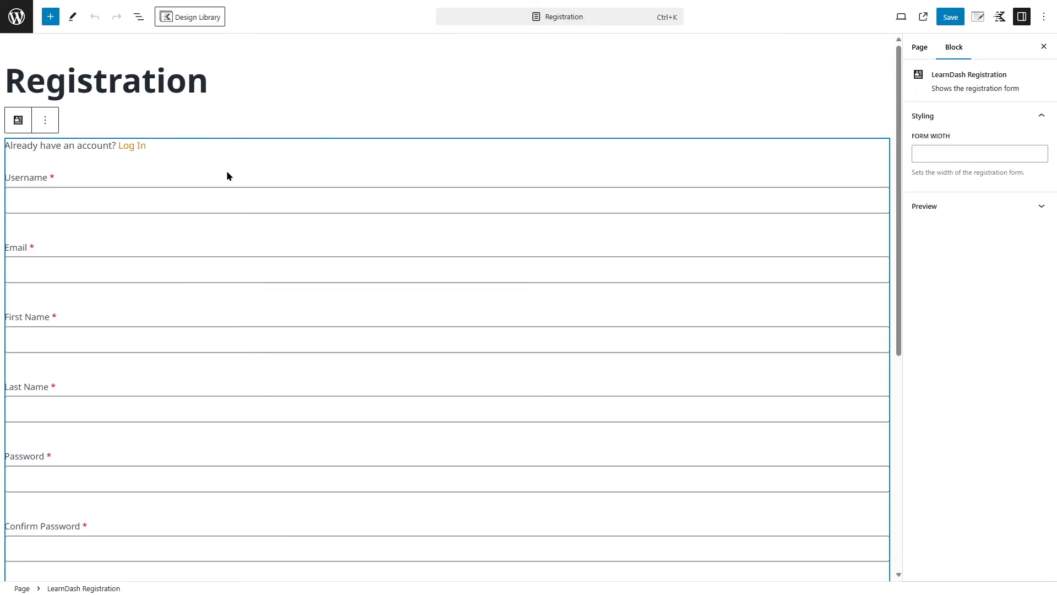
Search the available blocks for "regist" without adding one, and reselect the registration form
click(50, 16)
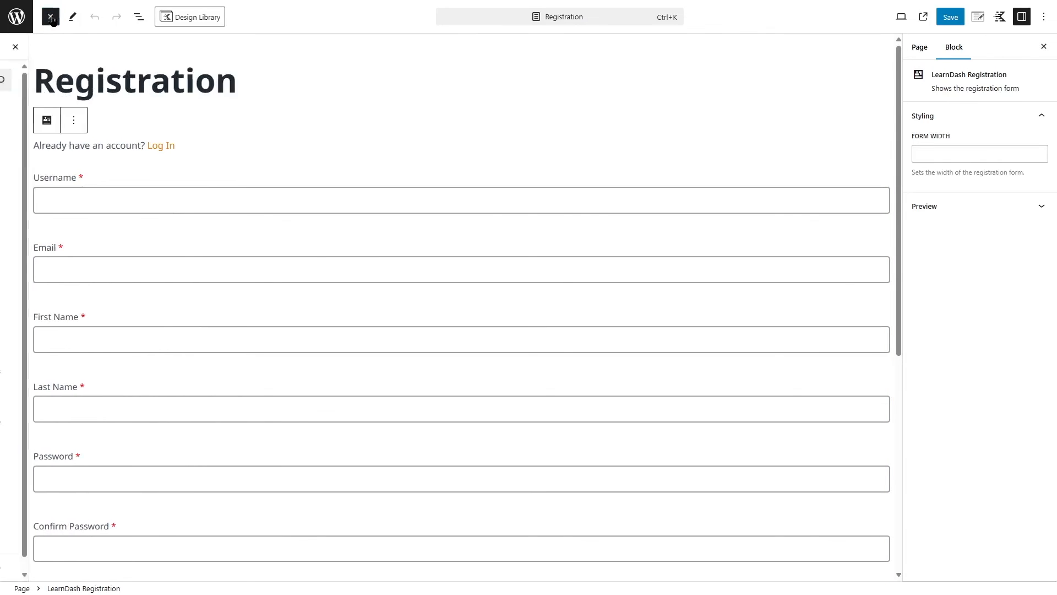
text(regist)
mouse_move(37, 154)
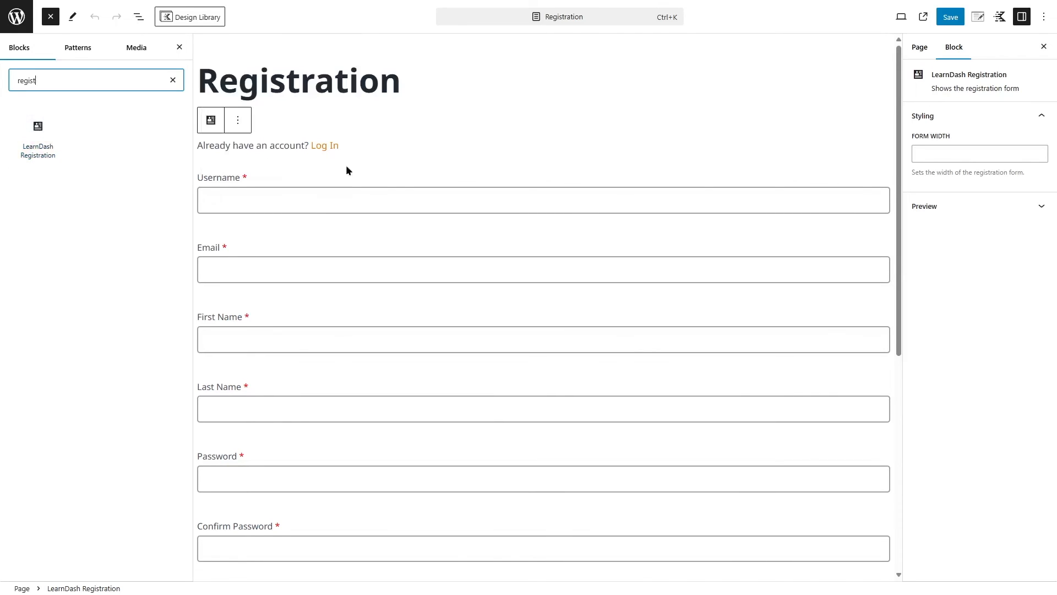
click(430, 166)
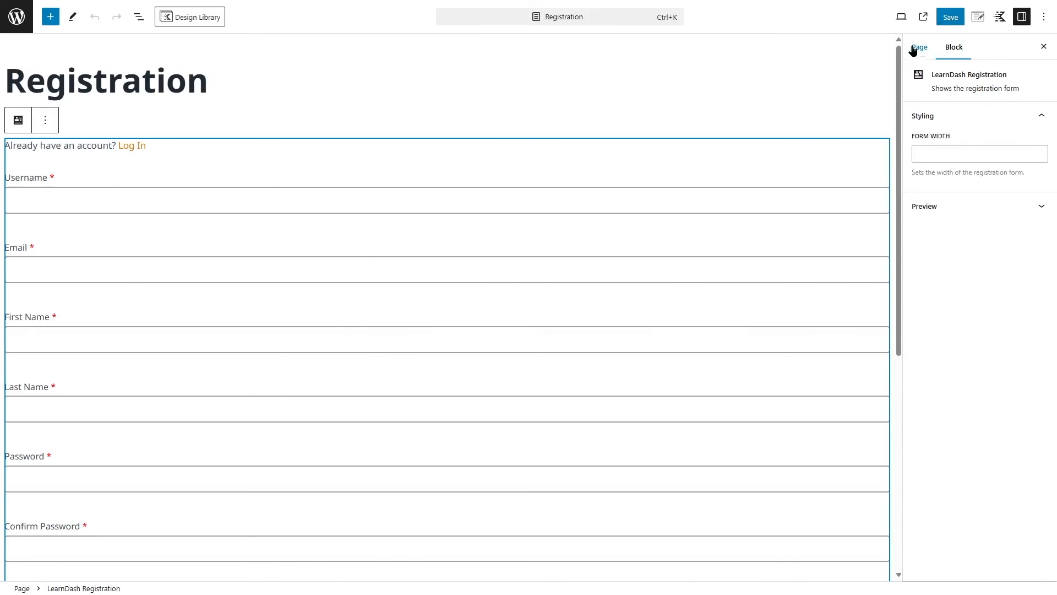
Leave the Registration page editor and open LearnDash's Registration/Login settings
click(16, 17)
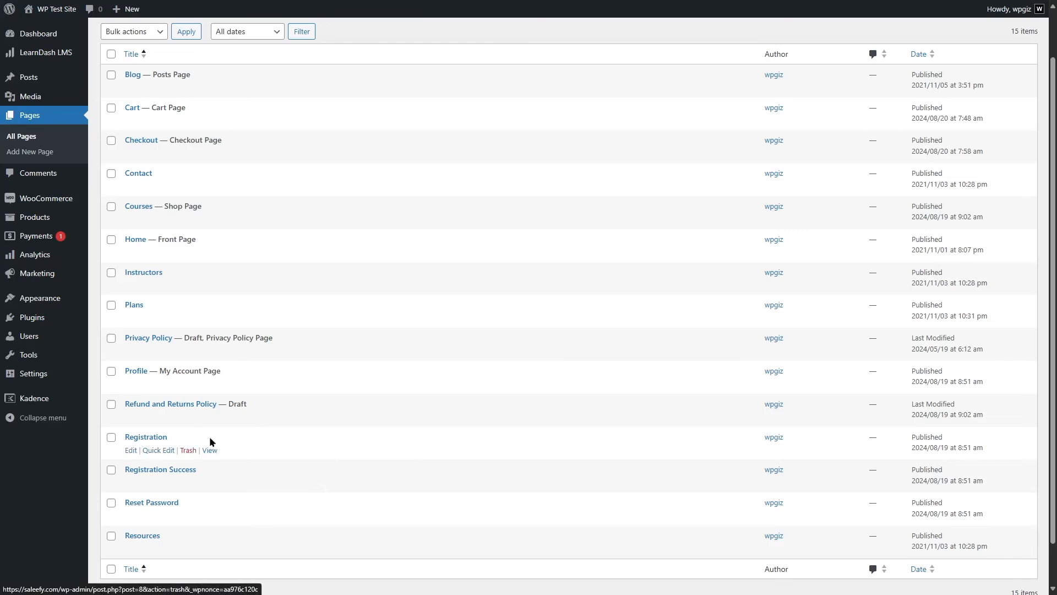
scroll(212, 442, up, 1)
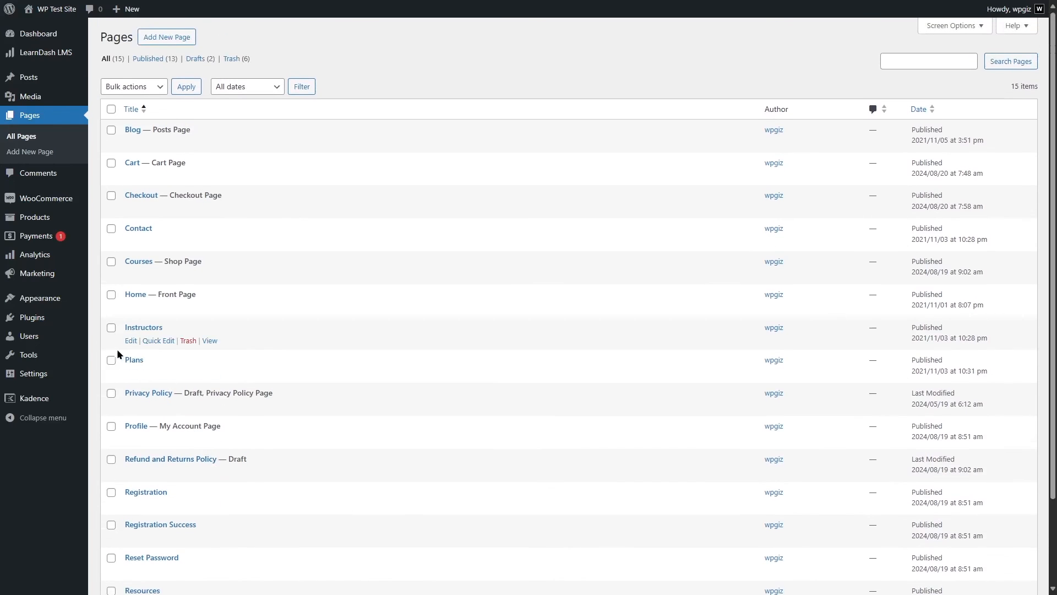
mouse_move(48, 55)
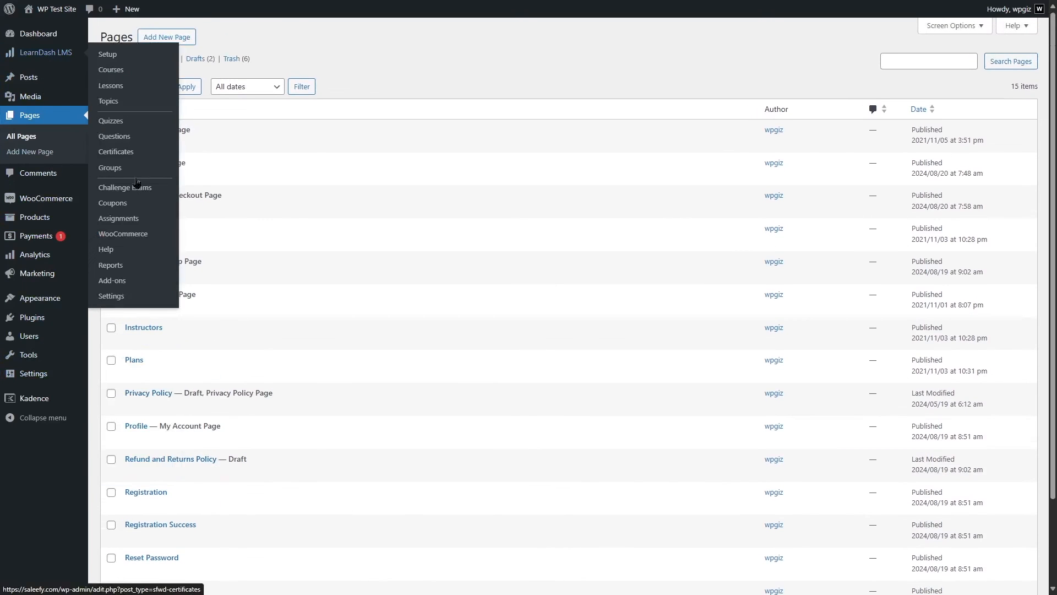
click(123, 299)
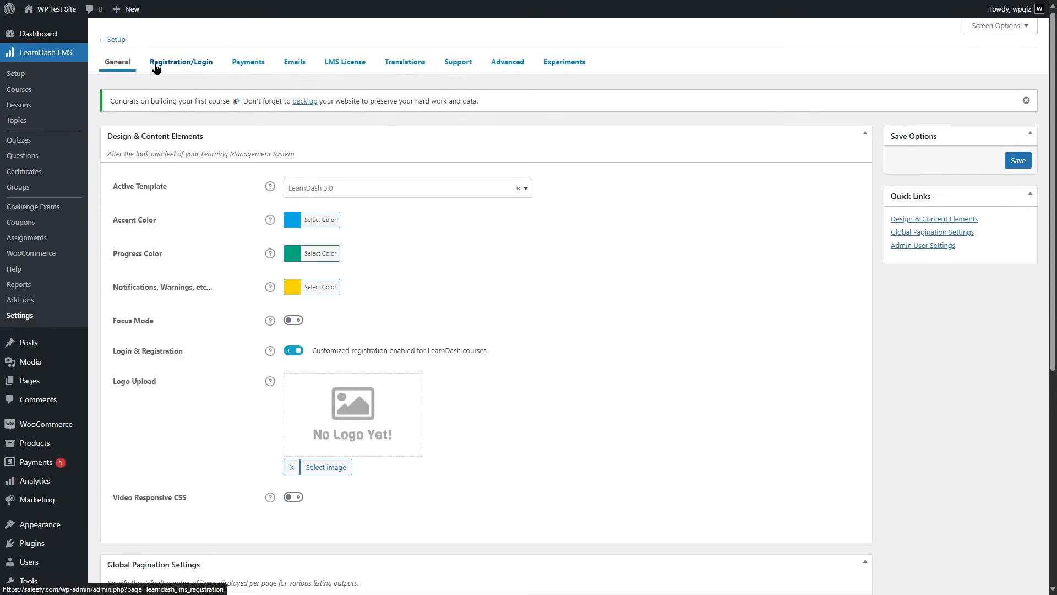
click(165, 67)
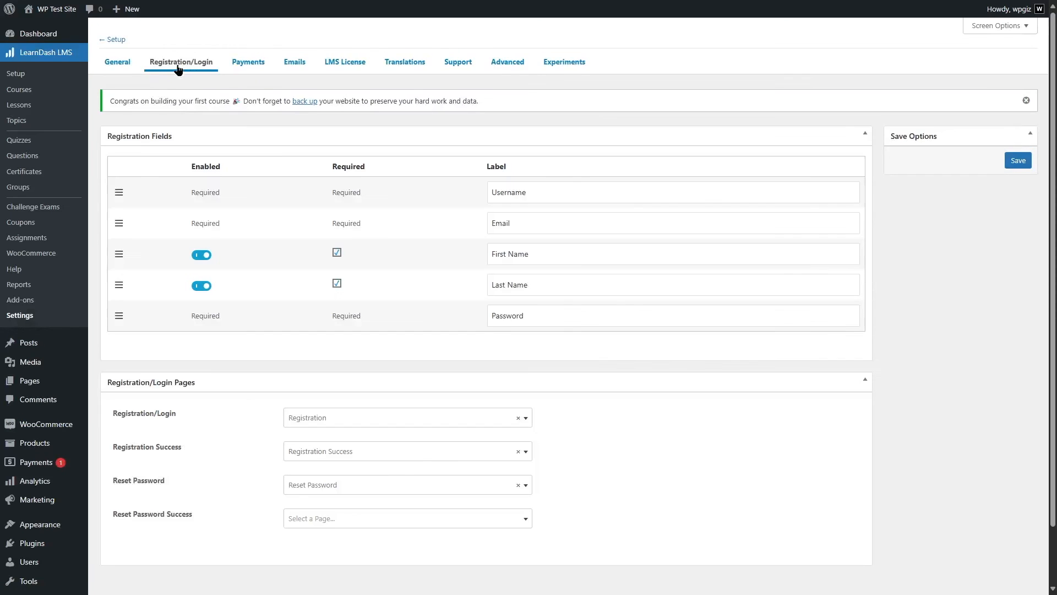
Examine the registration field toggles and the pages assigned for registration and password reset, and save the settings
click(201, 285)
click(201, 285)
scroll(274, 322, down, 2)
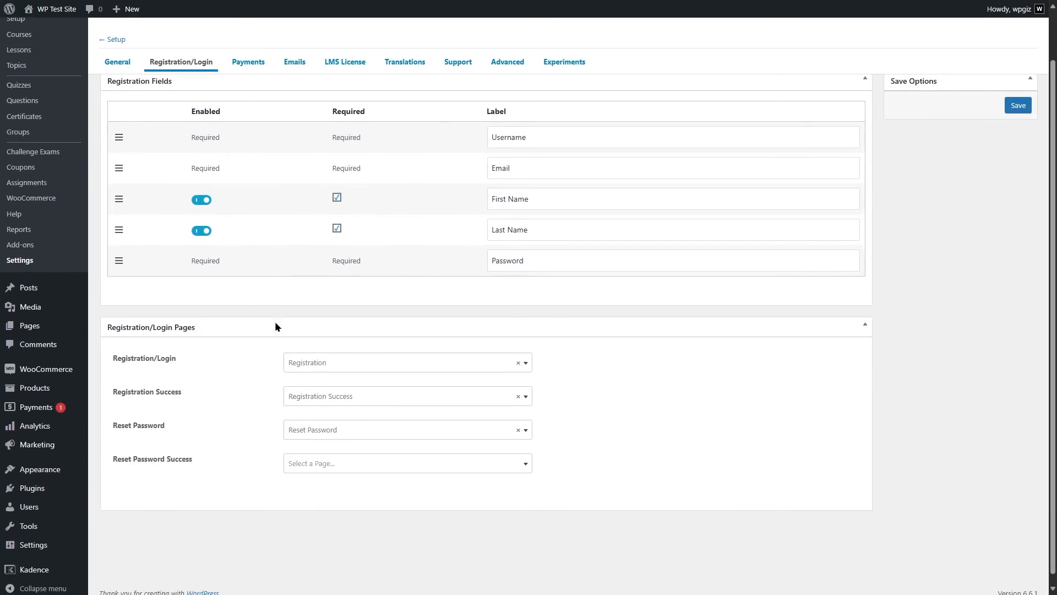
click(370, 366)
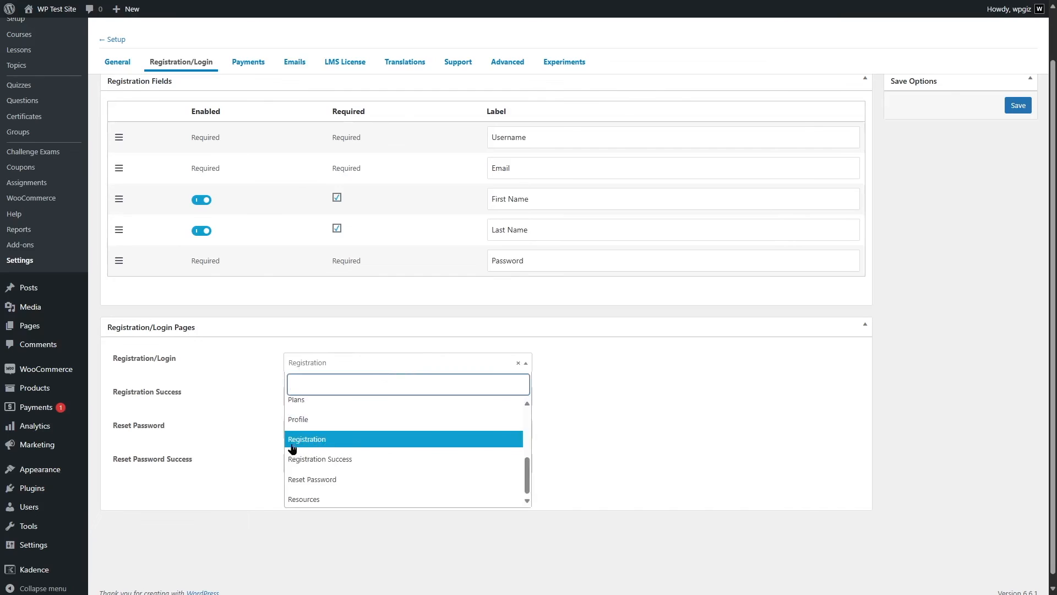
click(897, 425)
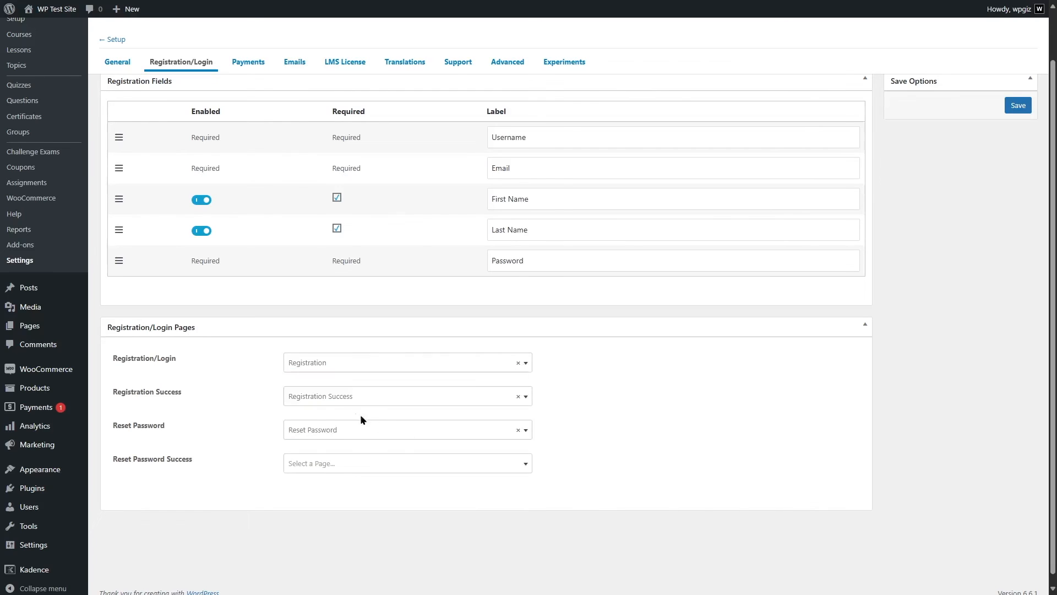
click(328, 397)
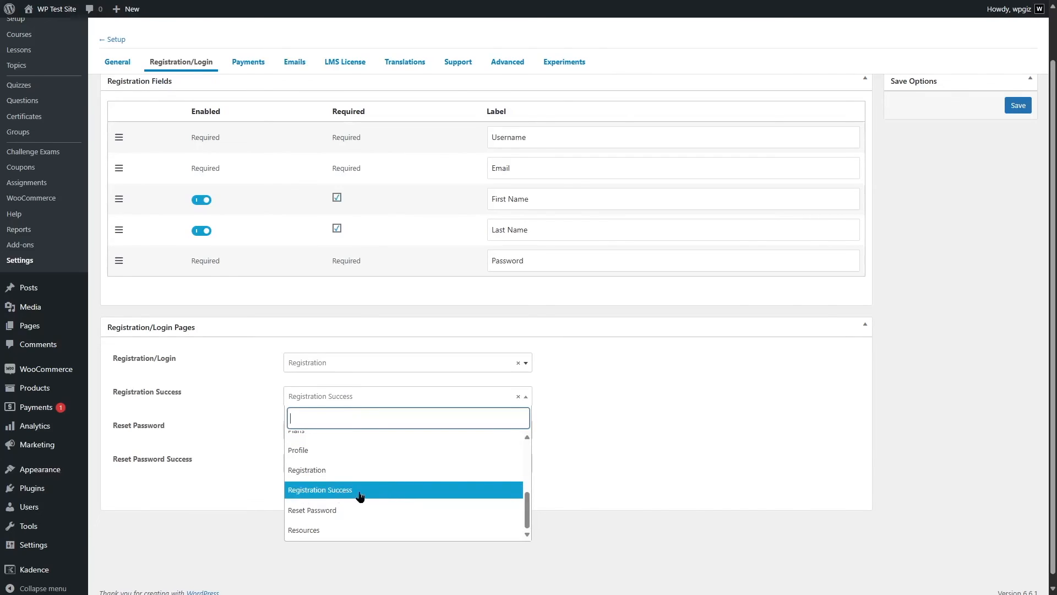
click(775, 435)
click(364, 464)
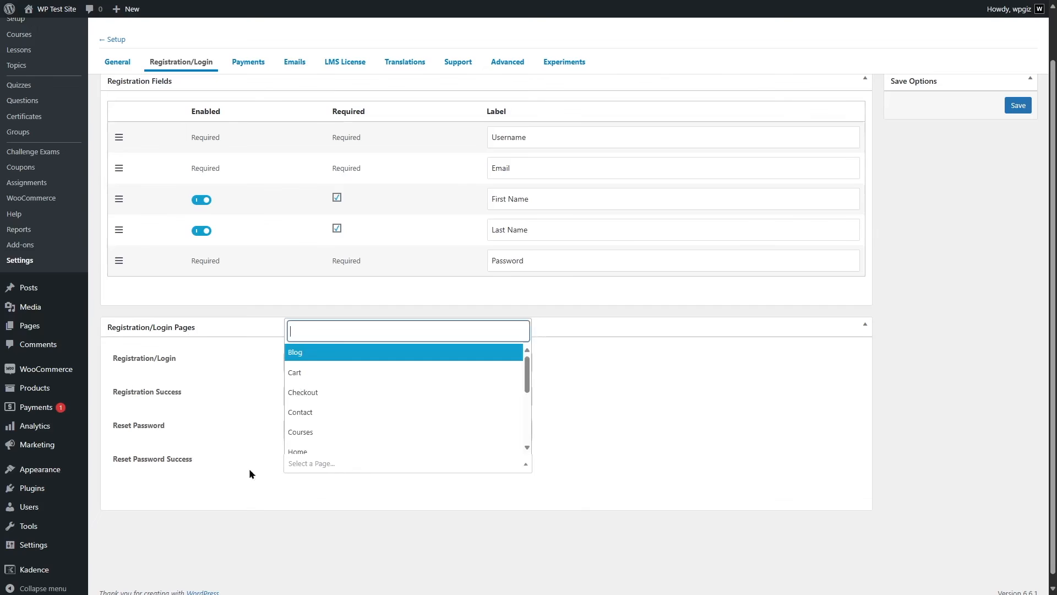
click(230, 483)
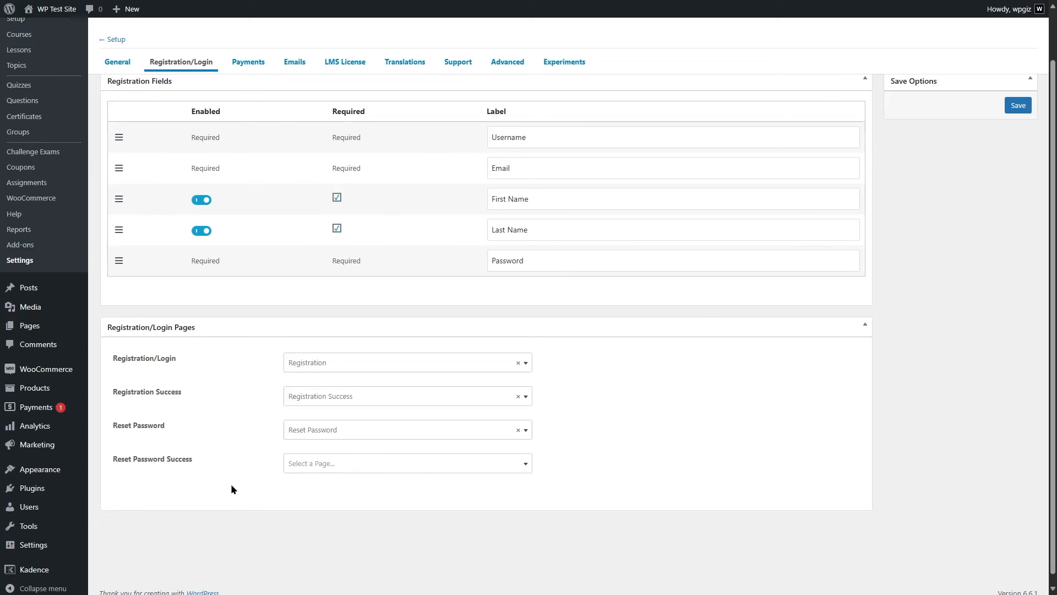
scroll(468, 469, up, 1)
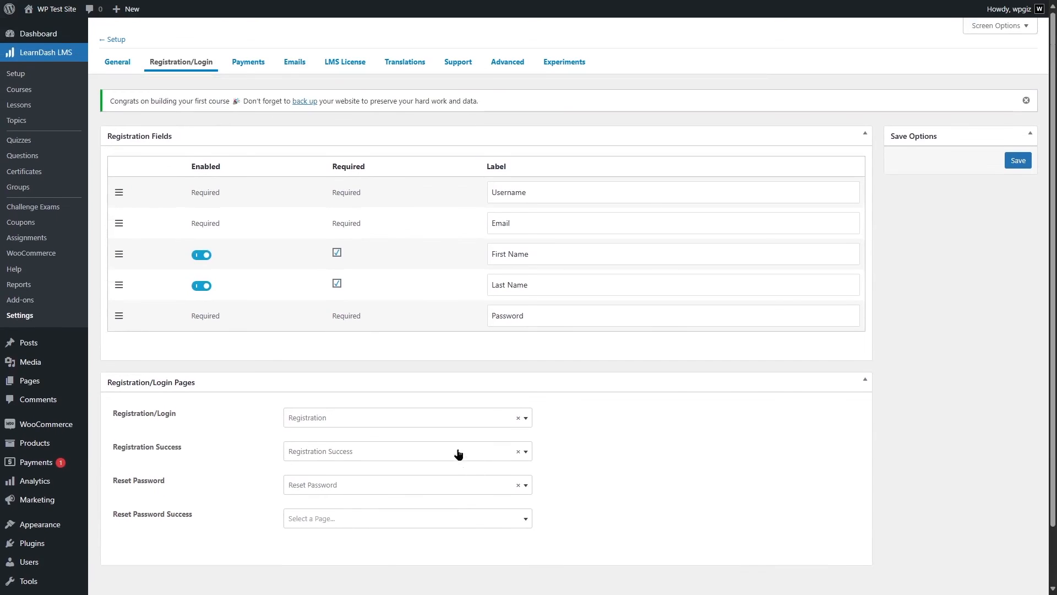
click(1021, 162)
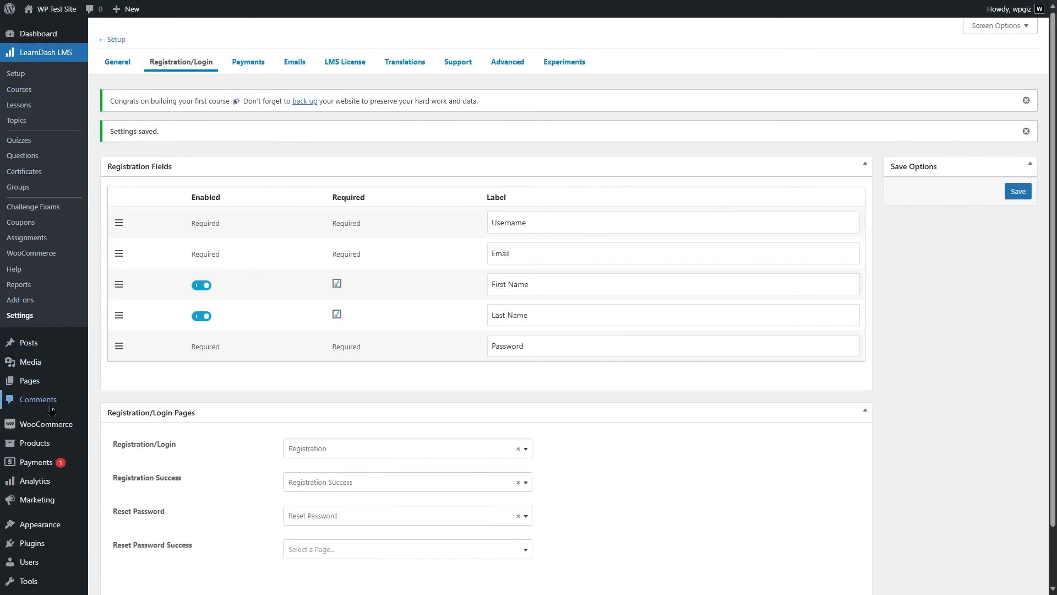
Add the Registration page to the Main Menu and save the menu
scroll(49, 468, down, 1)
mouse_move(50, 469)
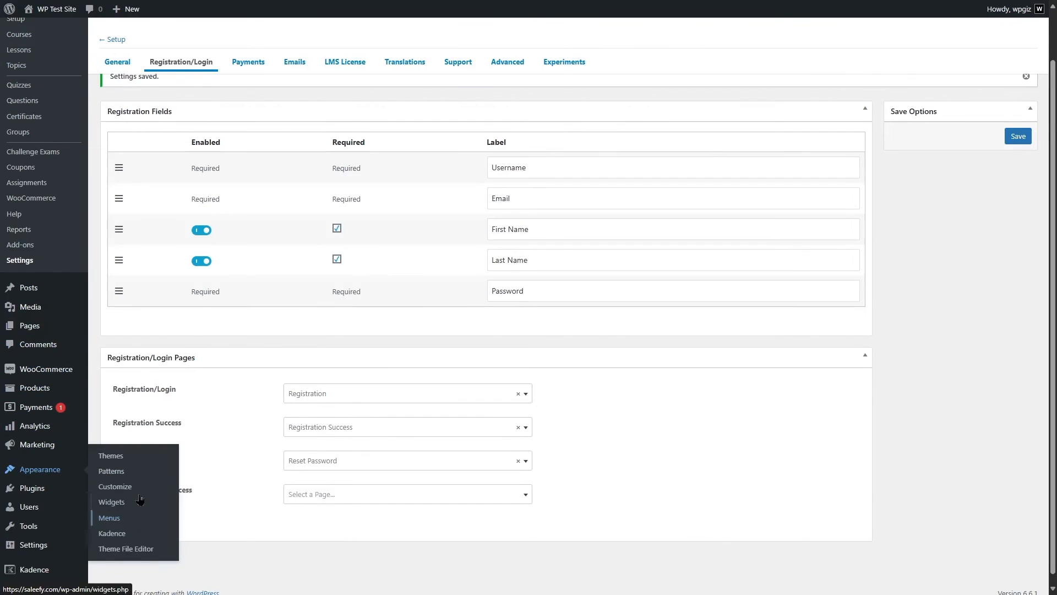
click(124, 522)
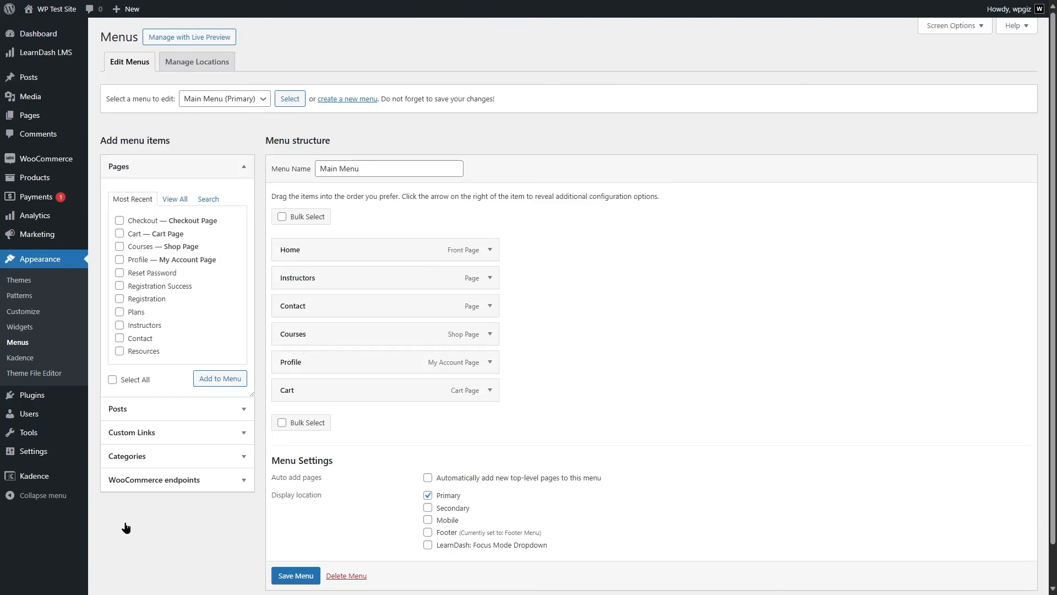
click(119, 298)
click(225, 380)
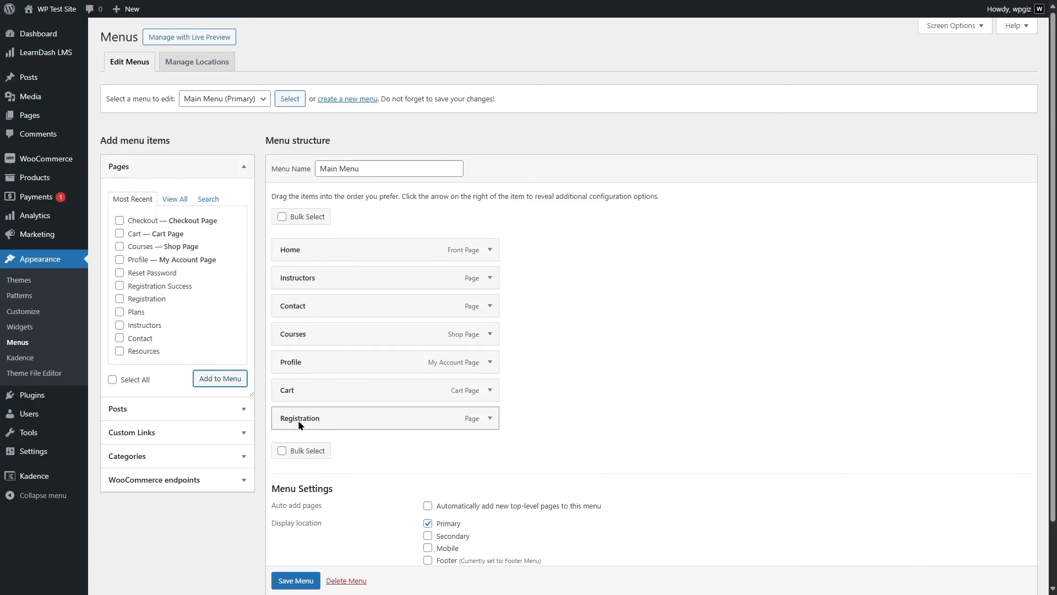
scroll(298, 578, down, 1)
click(297, 576)
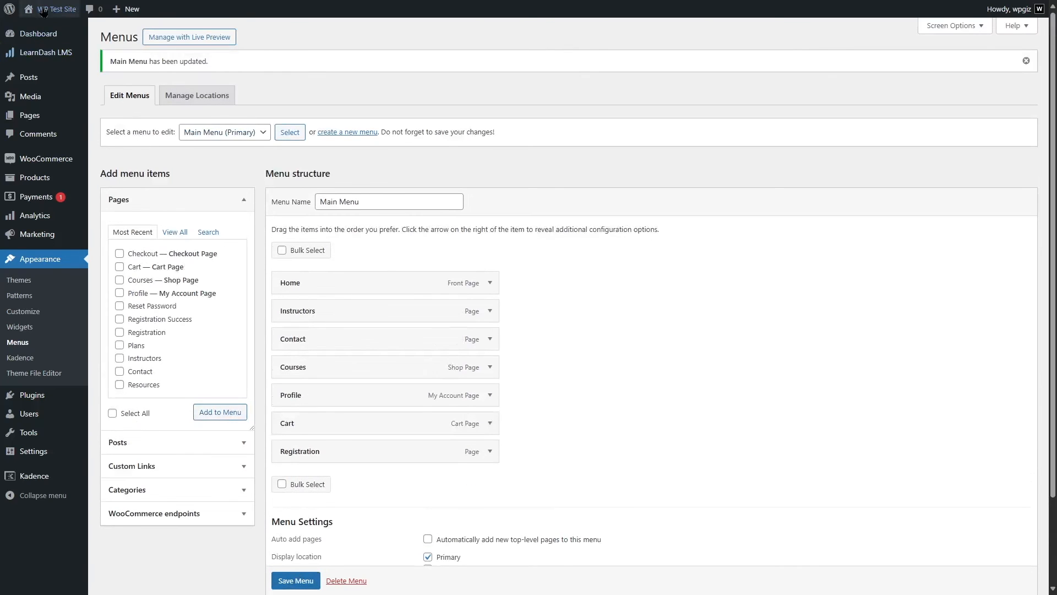
Visit the live site and view the Registration page through its new menu link
mouse_move(55, 9)
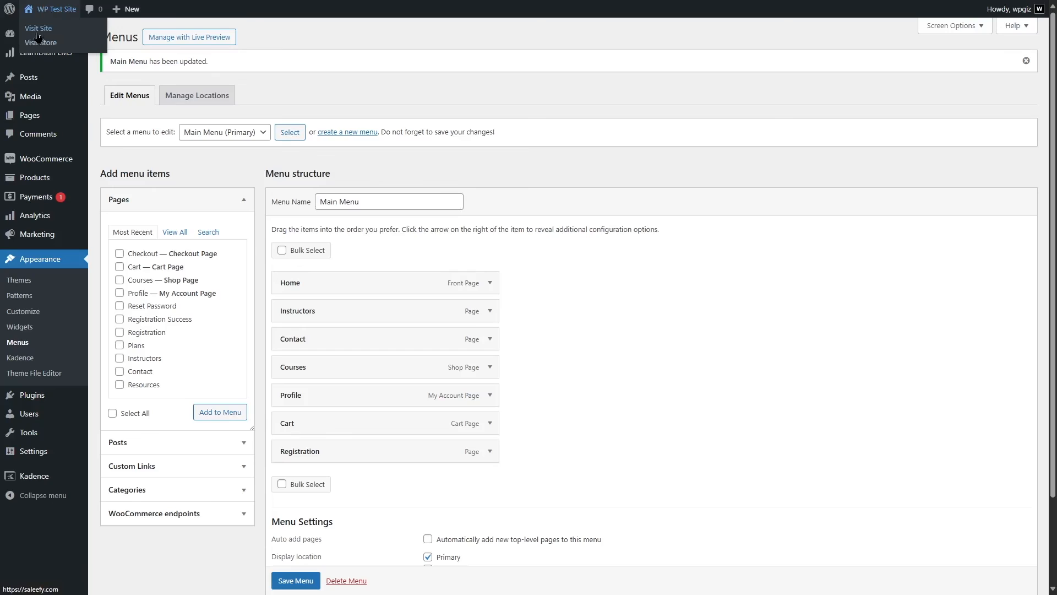
click(45, 31)
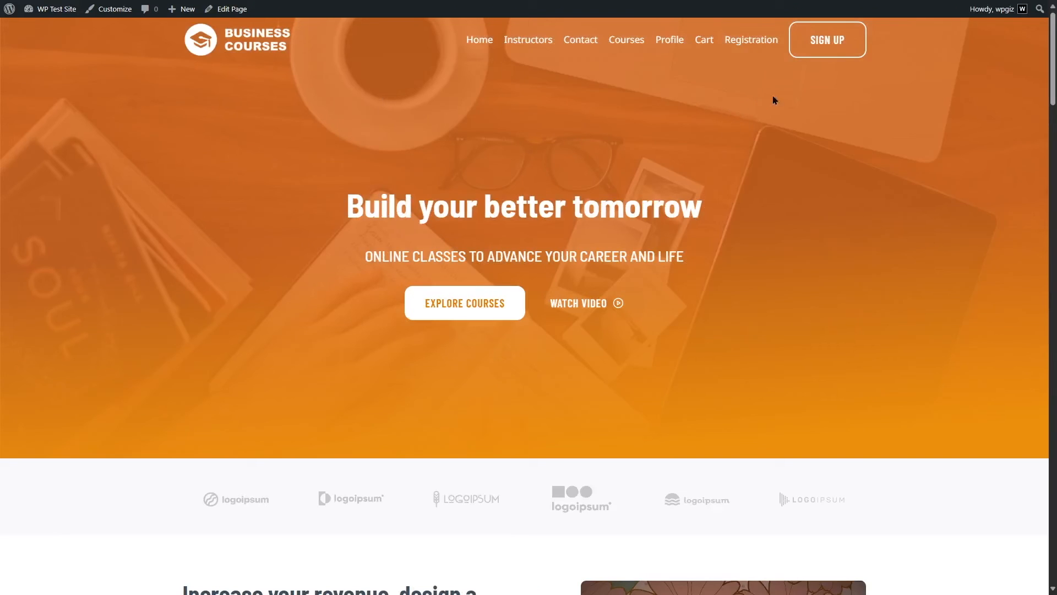
click(759, 50)
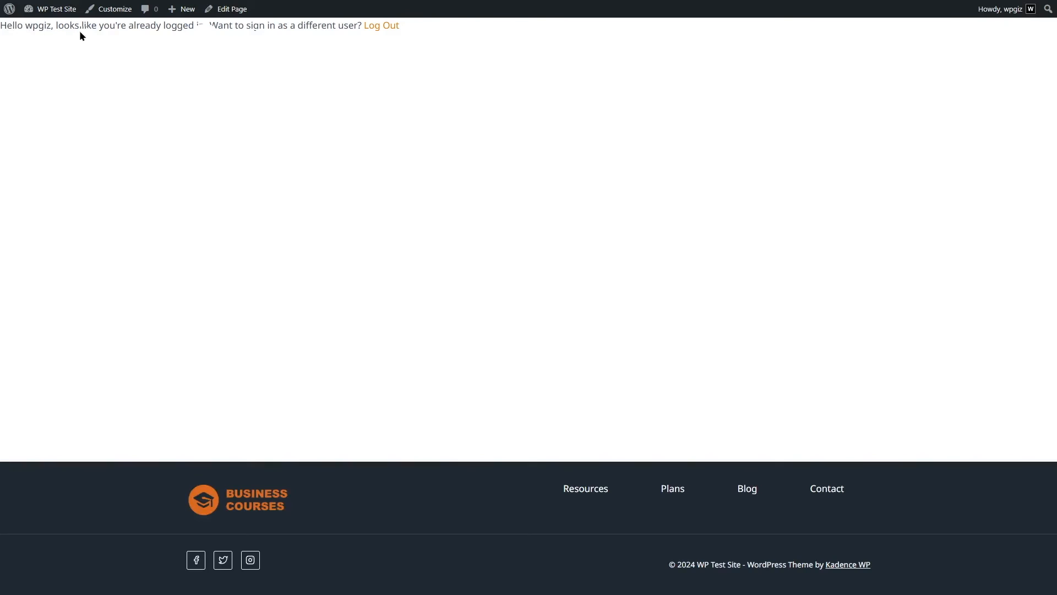
Open the Registration page for editing and paste the copied header Row Layout directly below the title
click(57, 9)
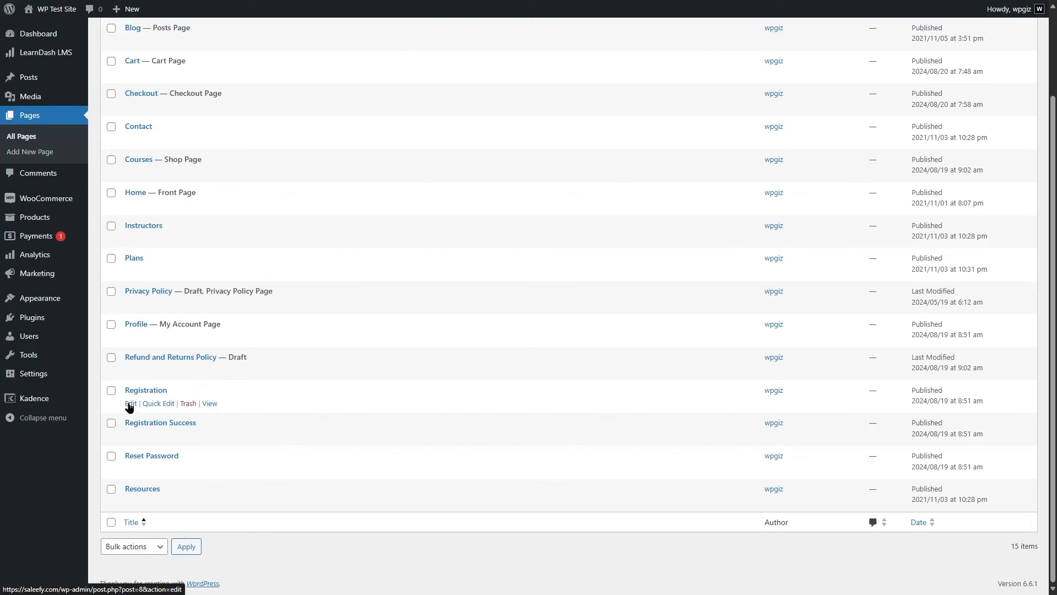
click(130, 404)
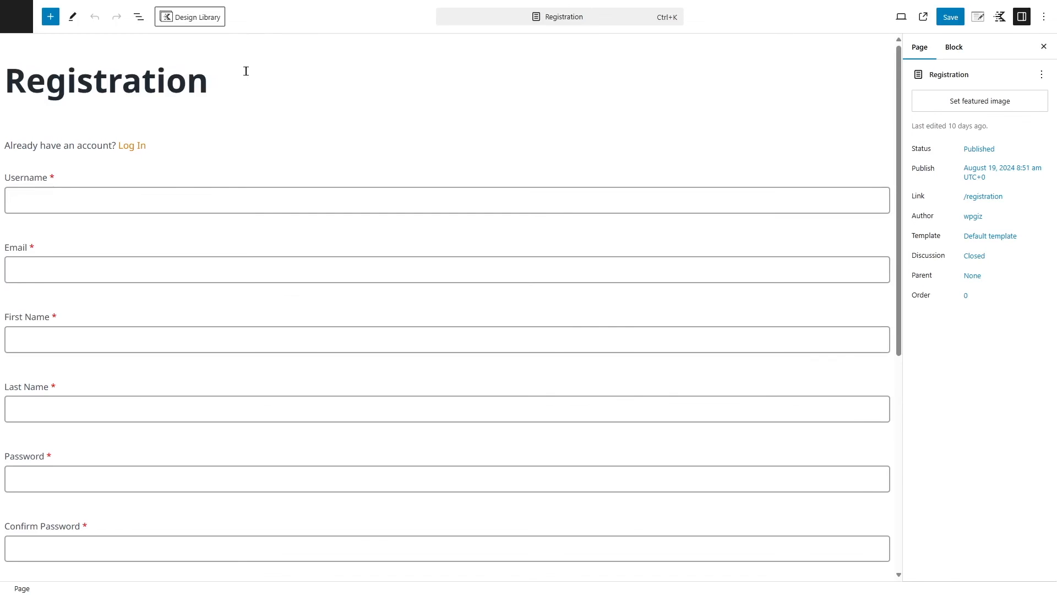
click(244, 84)
key(Return)
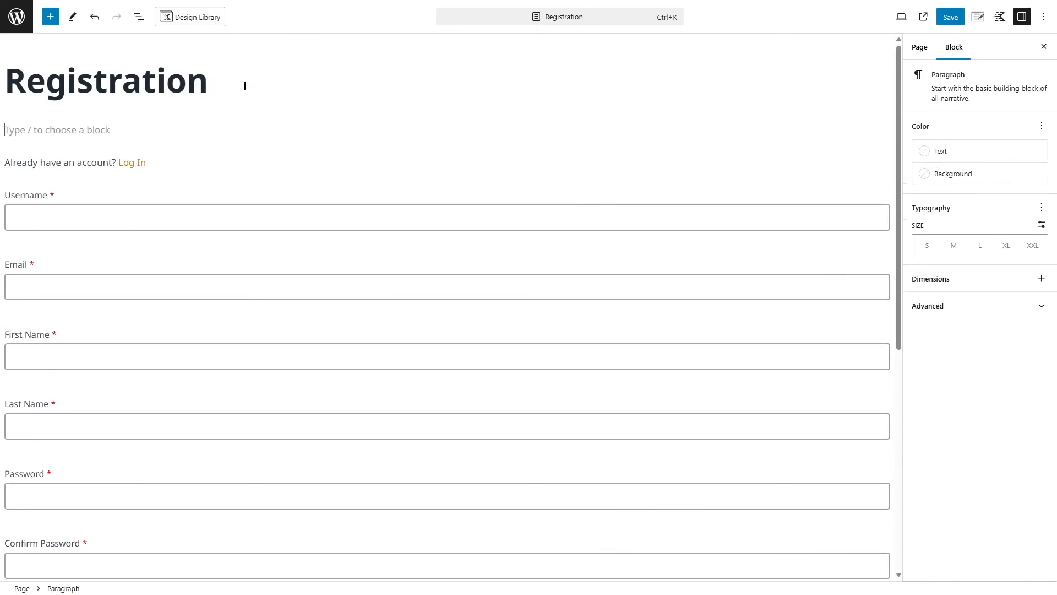
key(ctrl+v)
Replace the pasted header's CART heading with REGISTRATION, leaving the placeholder description as it is
drag(199, 225, 102, 224)
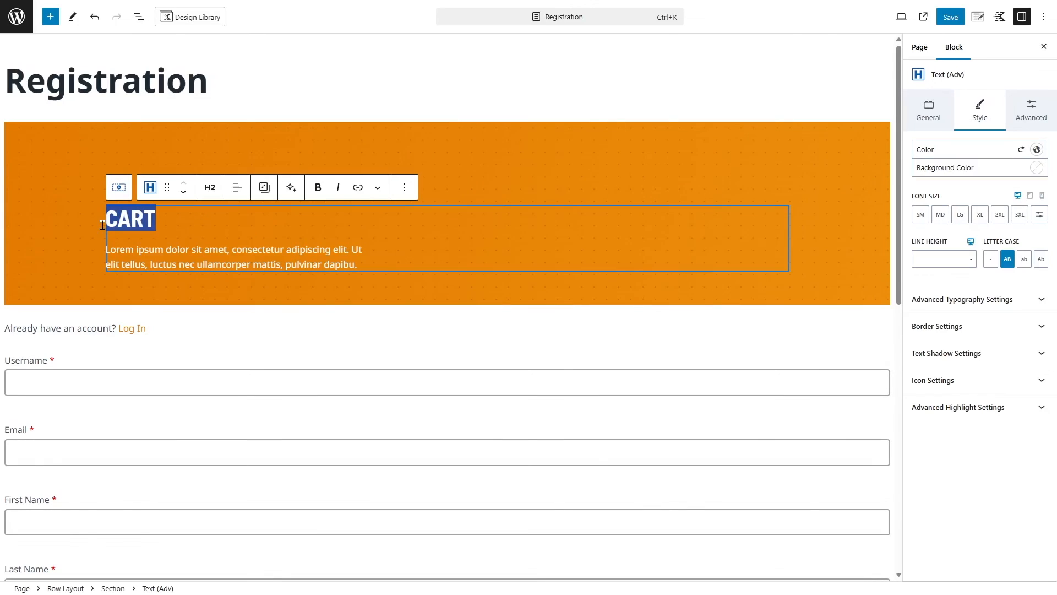
key(BackSpace)
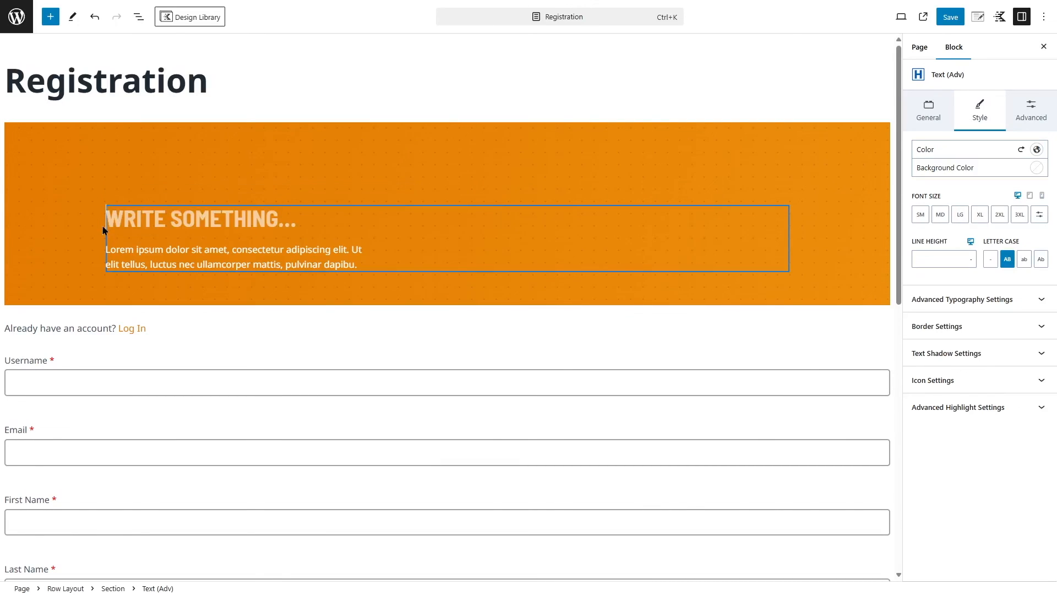
text(REGISTRATION)
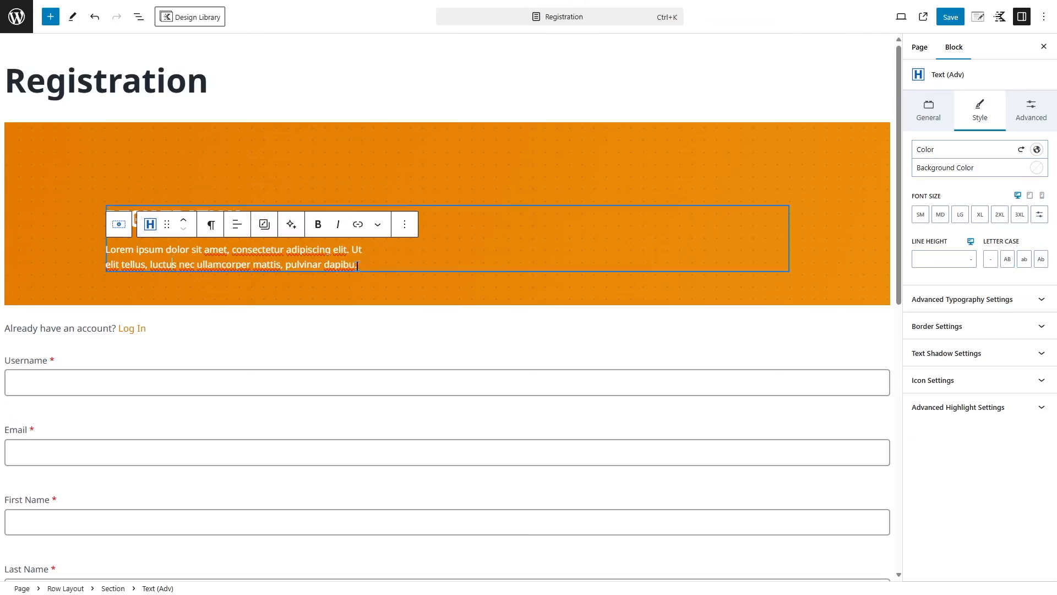
drag(355, 265, 107, 249)
click(216, 263)
Set the LearnDash Registration block's form width to 50% and look over the resized form
scroll(105, 359, down, 2)
click(157, 247)
click(921, 47)
click(953, 47)
click(947, 154)
text(50%)
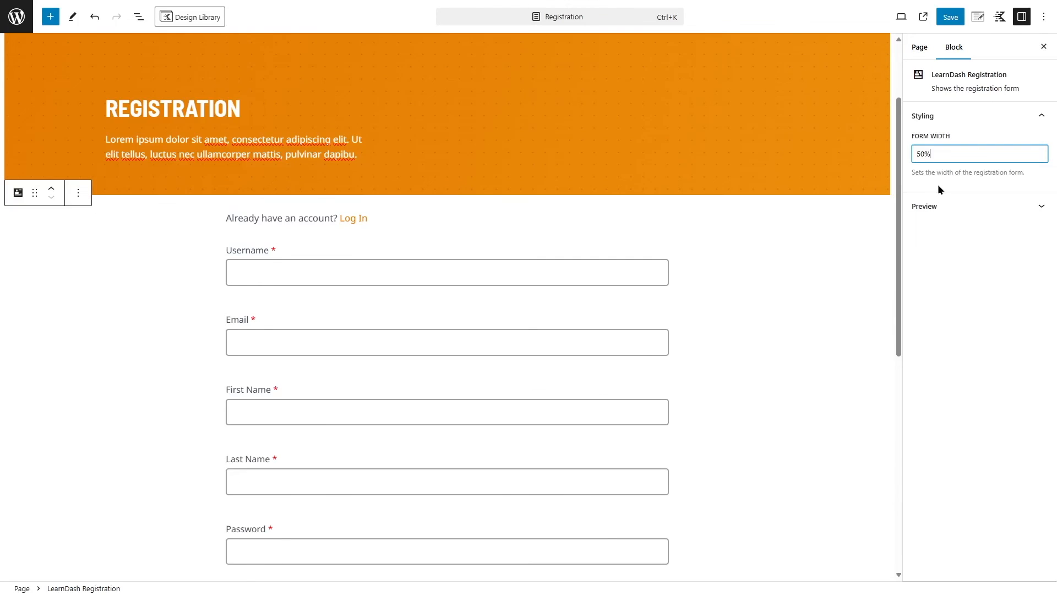
scroll(521, 336, down, 5)
scroll(520, 307, up, 3)
scroll(524, 255, up, 2)
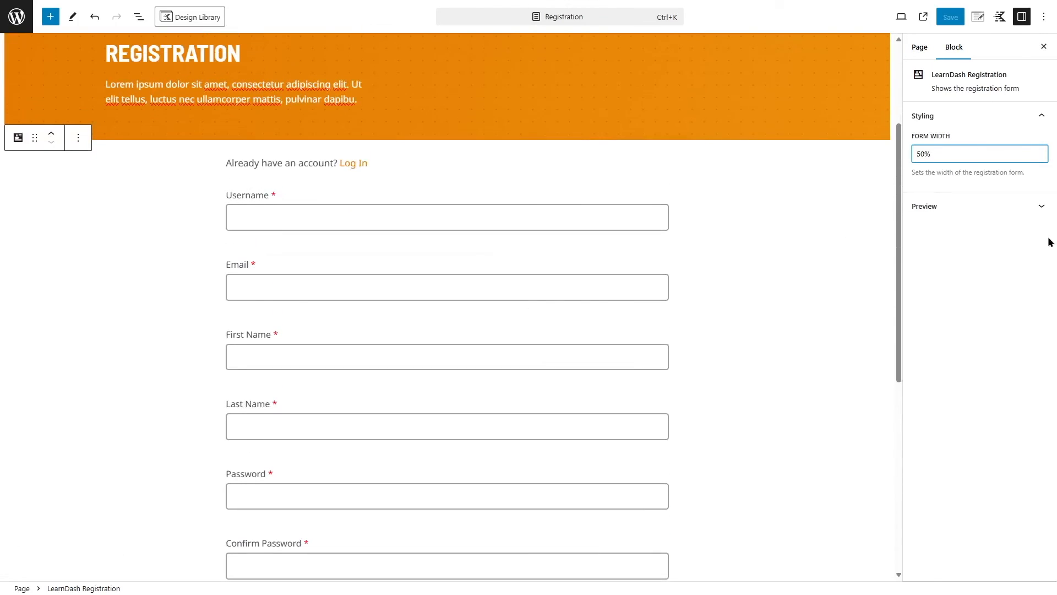
click(1031, 209)
click(1030, 210)
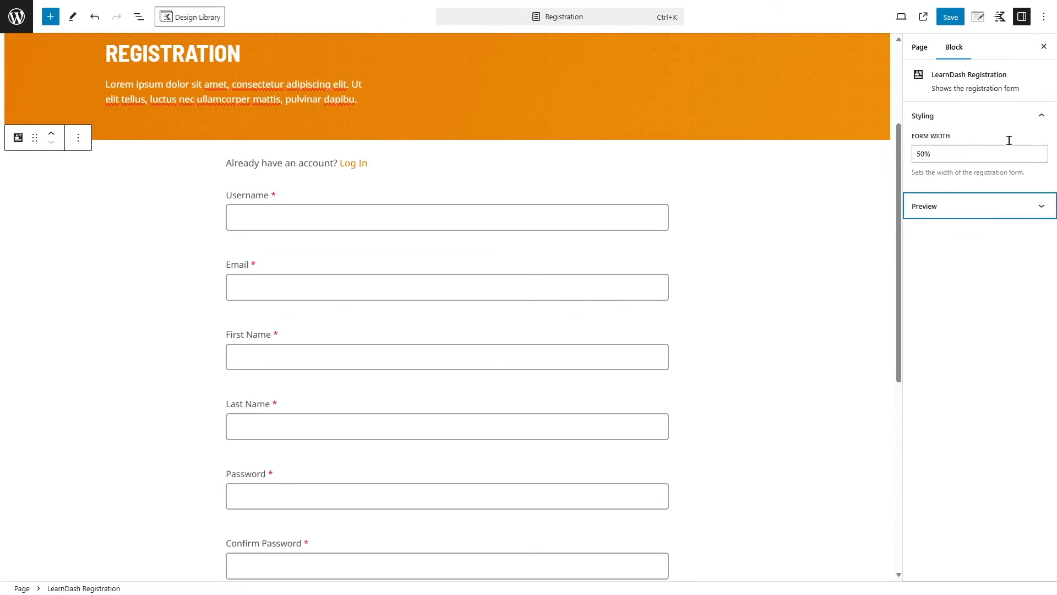
Save the Registration page and view the published registration form down to the footer
click(948, 17)
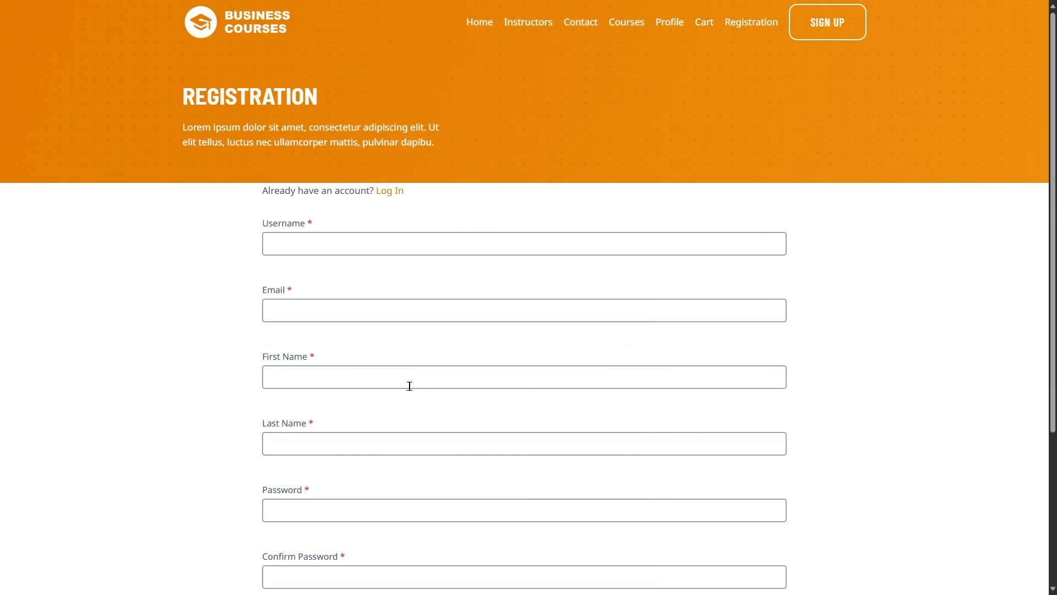
scroll(408, 385, down, 4)
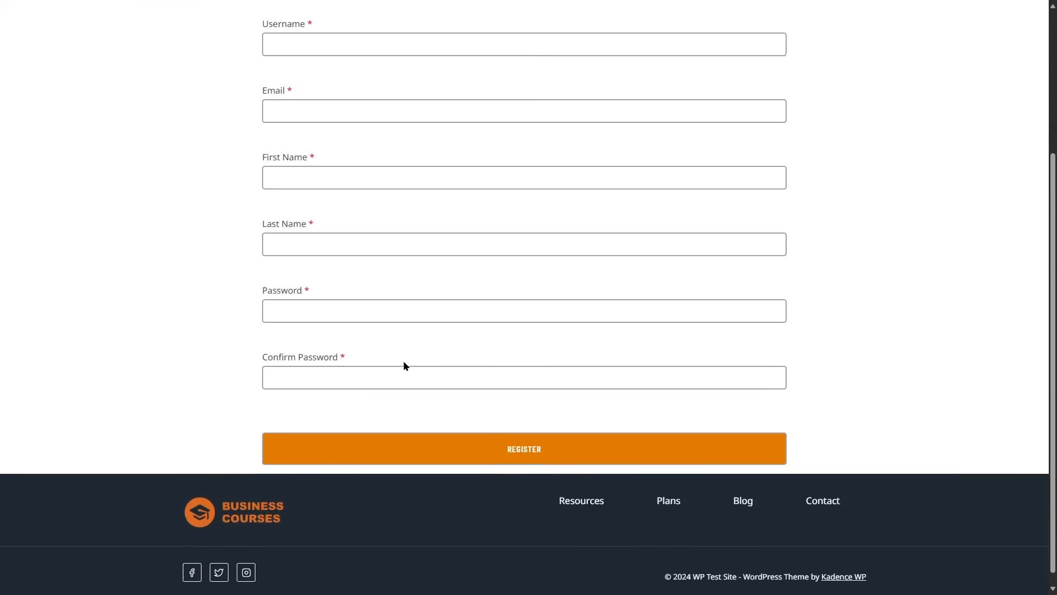
scroll(396, 369, up, 4)
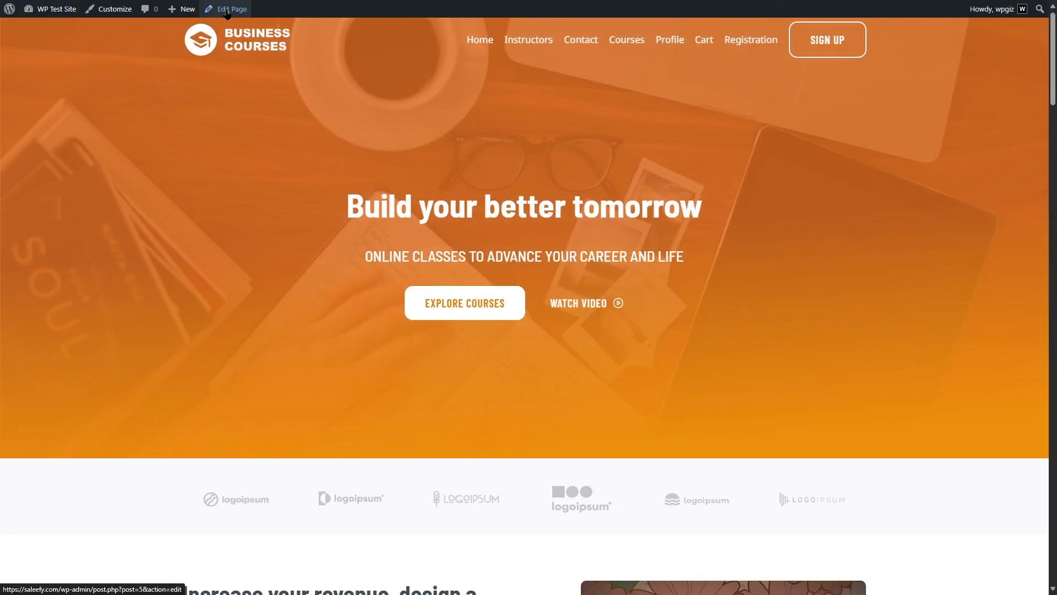
Remove the Sign Up button from the site header in the theme customizer and publish the change
click(112, 9)
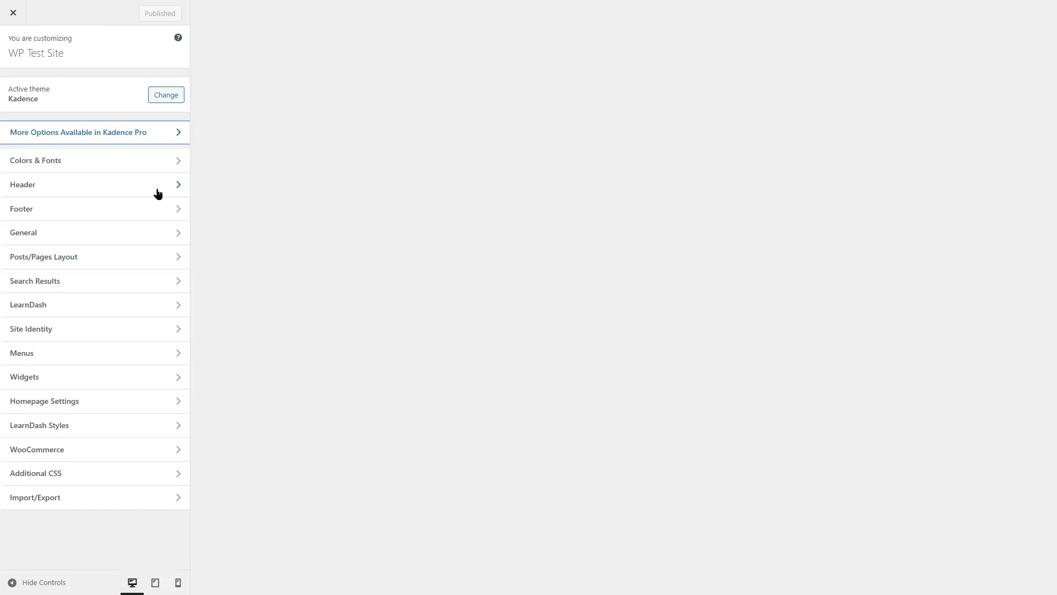
click(107, 183)
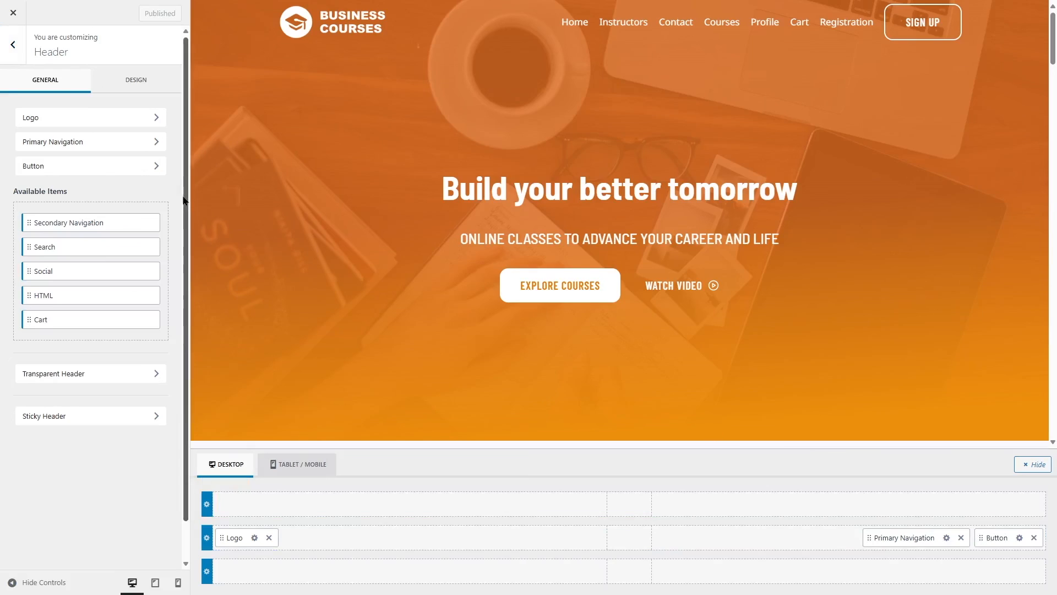
click(137, 167)
drag(28, 185, 1, 189)
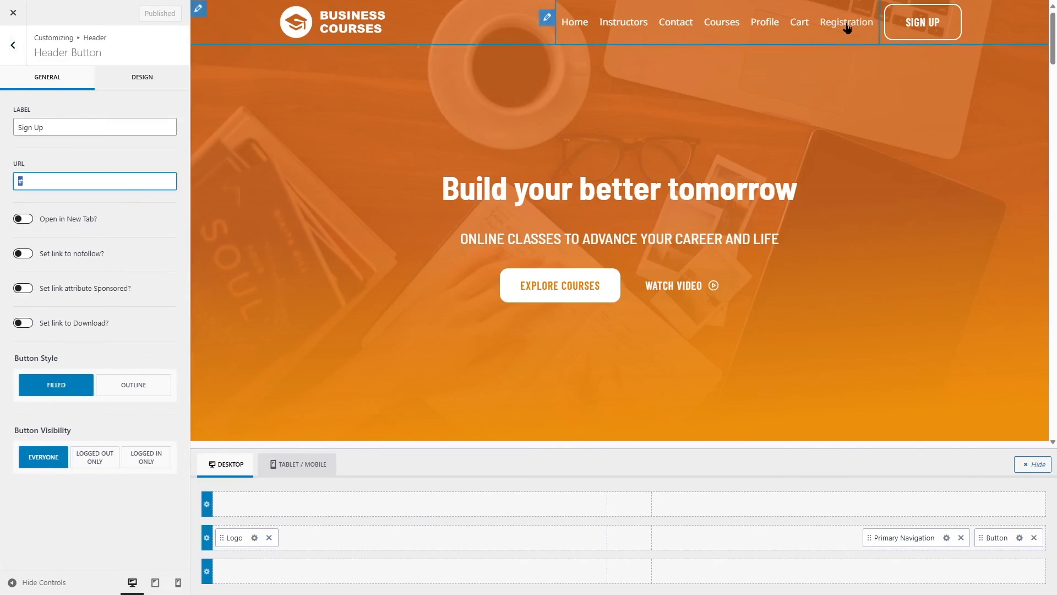
click(3, 50)
click(1034, 538)
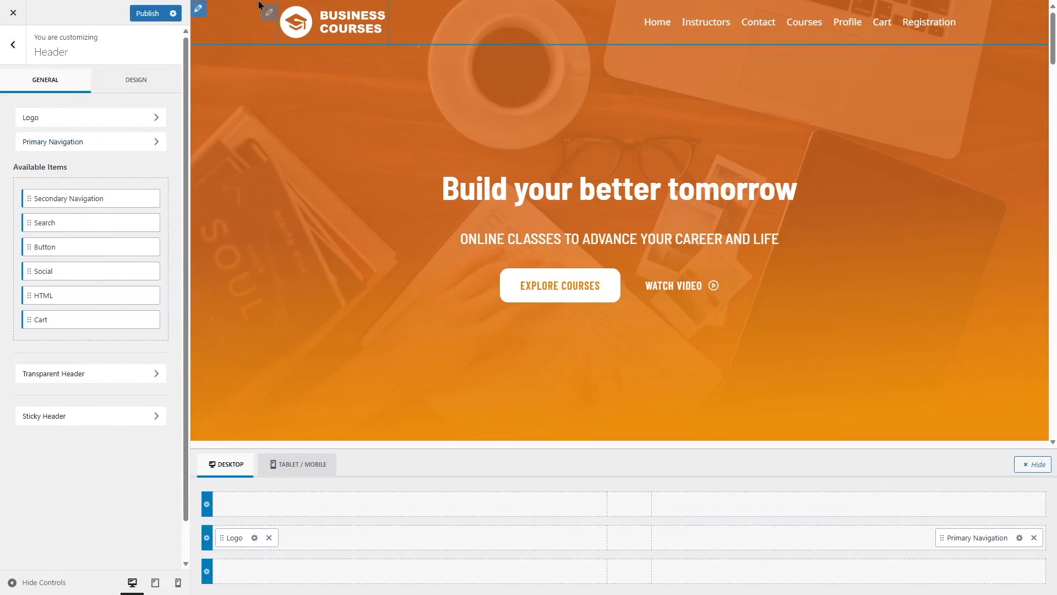
click(142, 14)
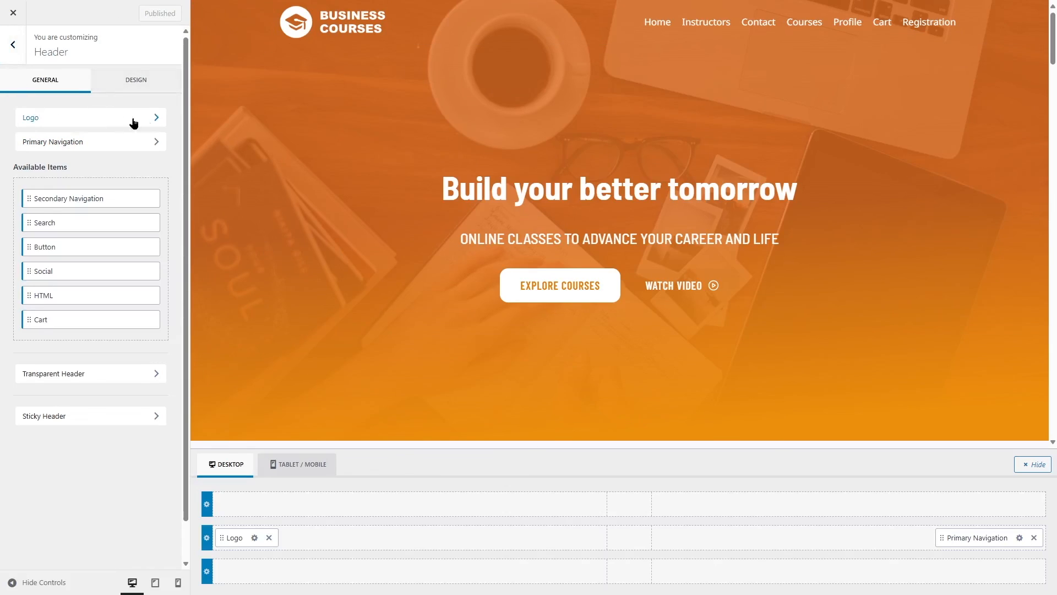
Look over the header's Logo, Primary Navigation and Transparent Header settings, briefly trying out the Stretch Menu option
click(153, 124)
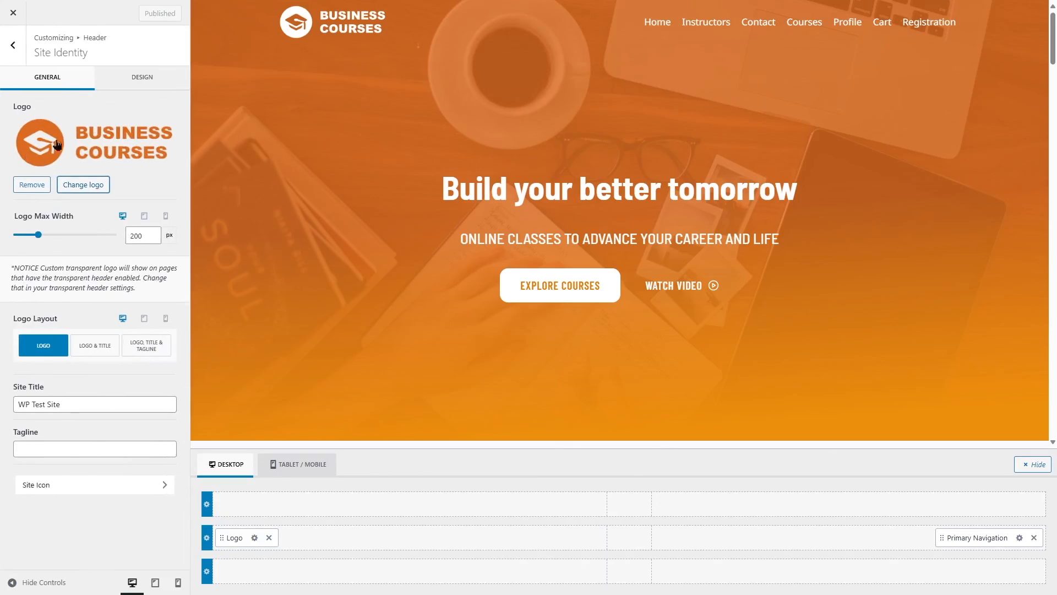
click(11, 56)
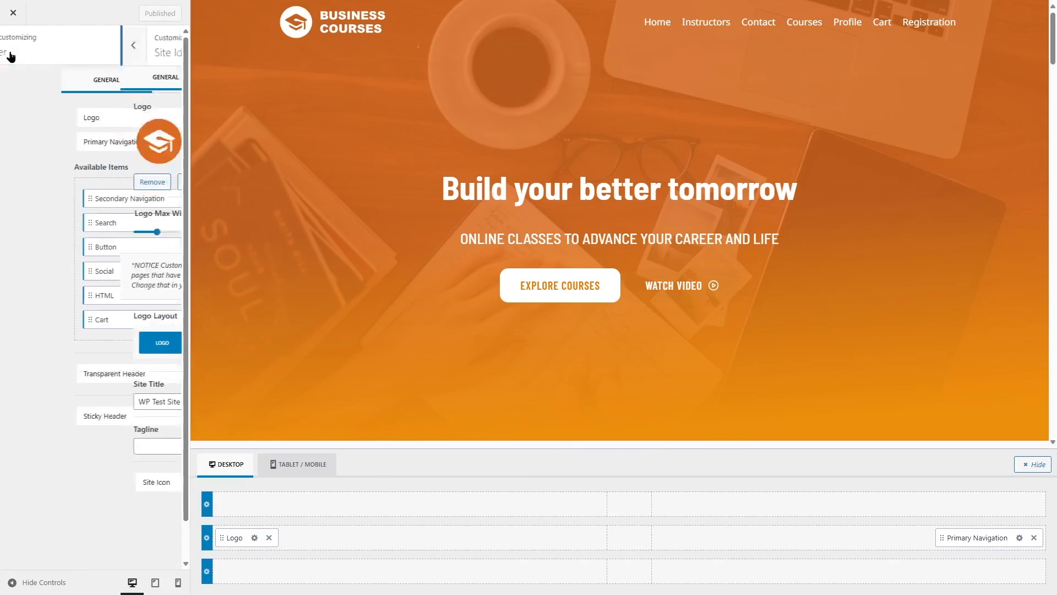
click(73, 144)
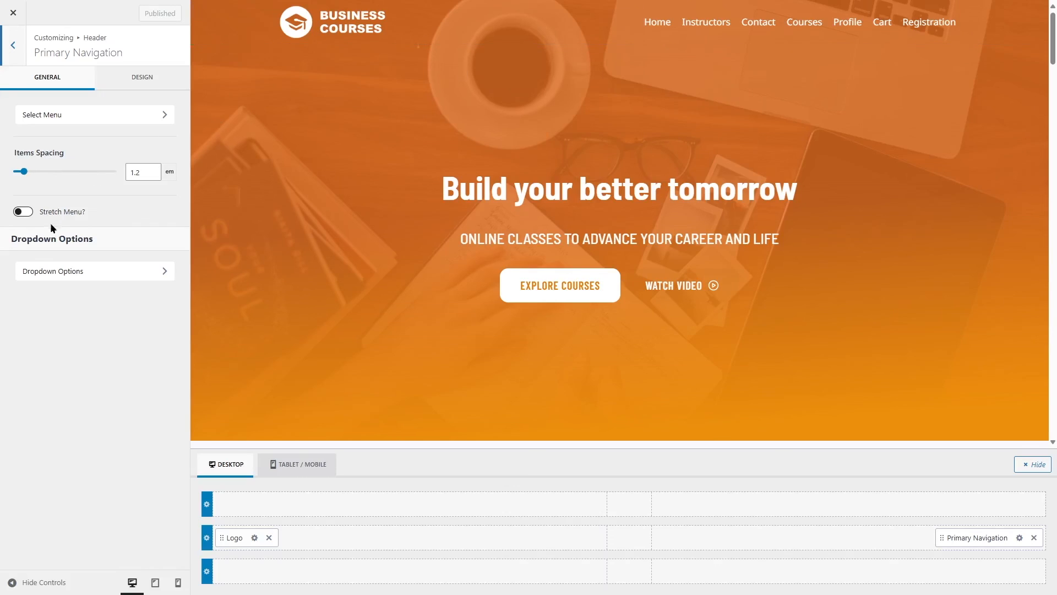
click(17, 213)
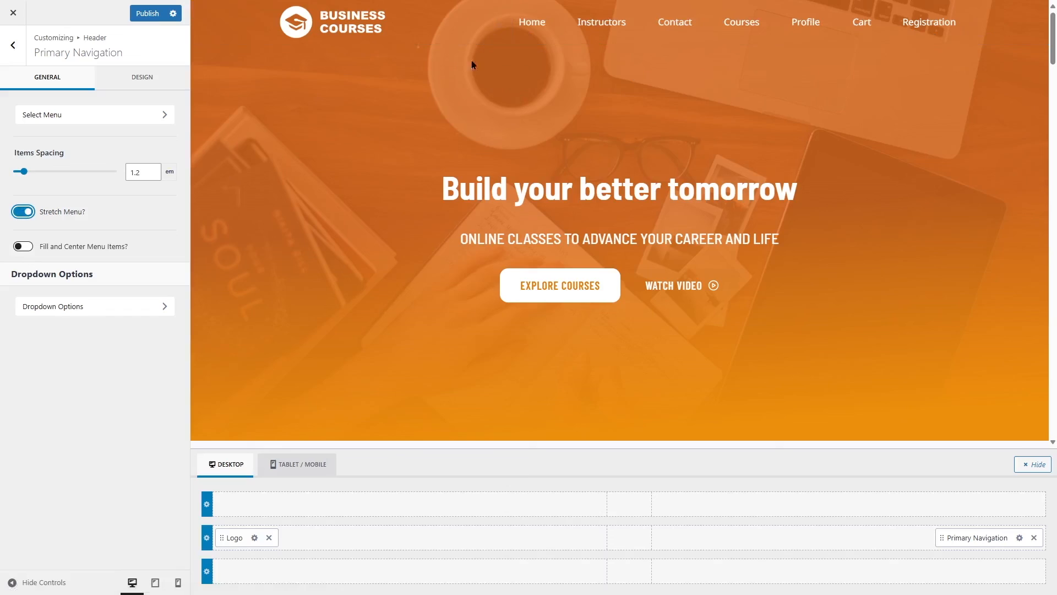
click(23, 214)
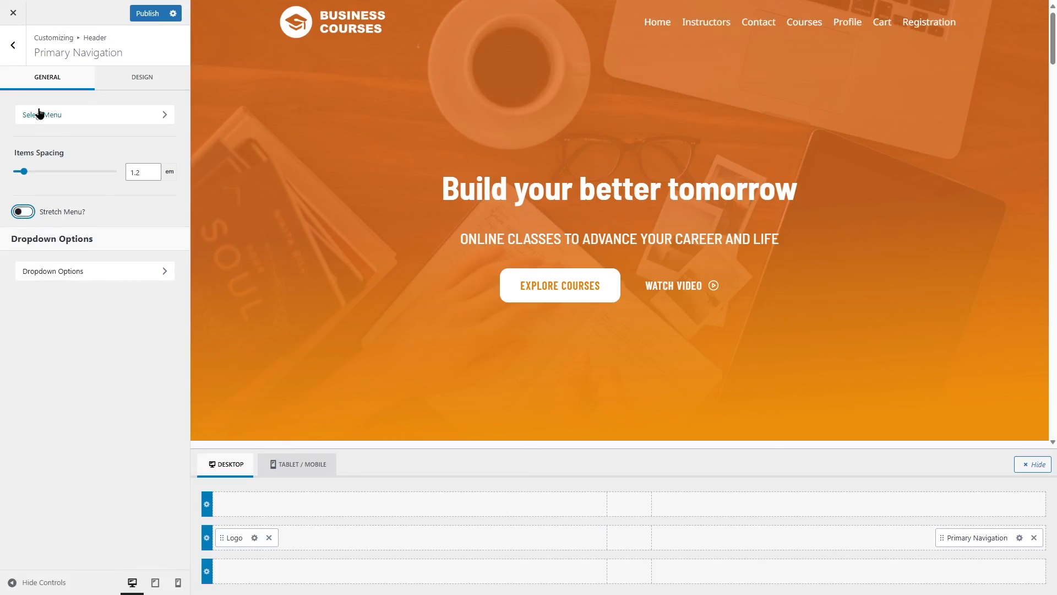
click(16, 44)
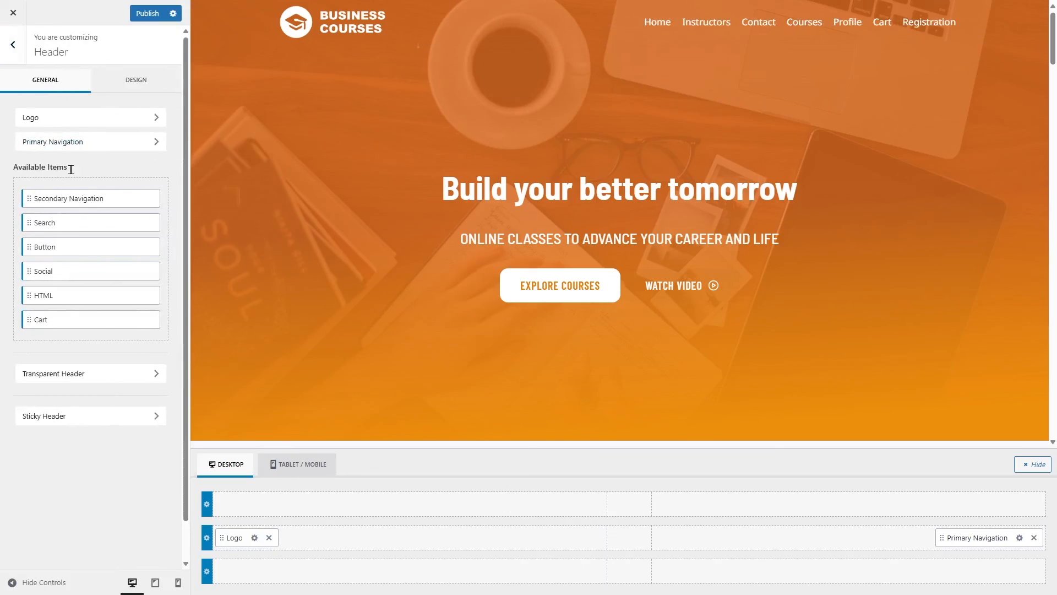
click(131, 379)
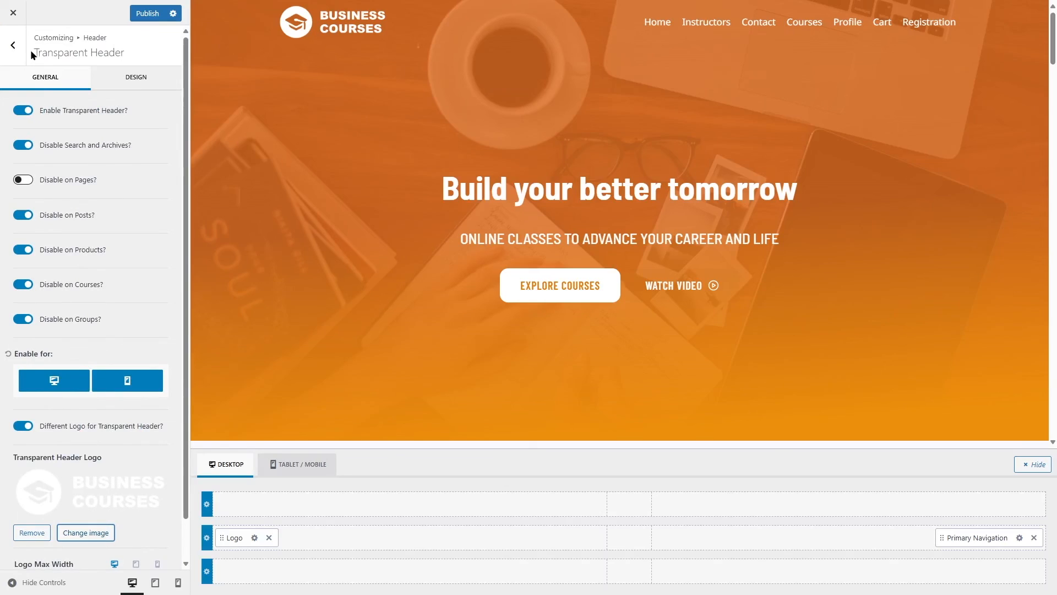
click(11, 43)
click(11, 43)
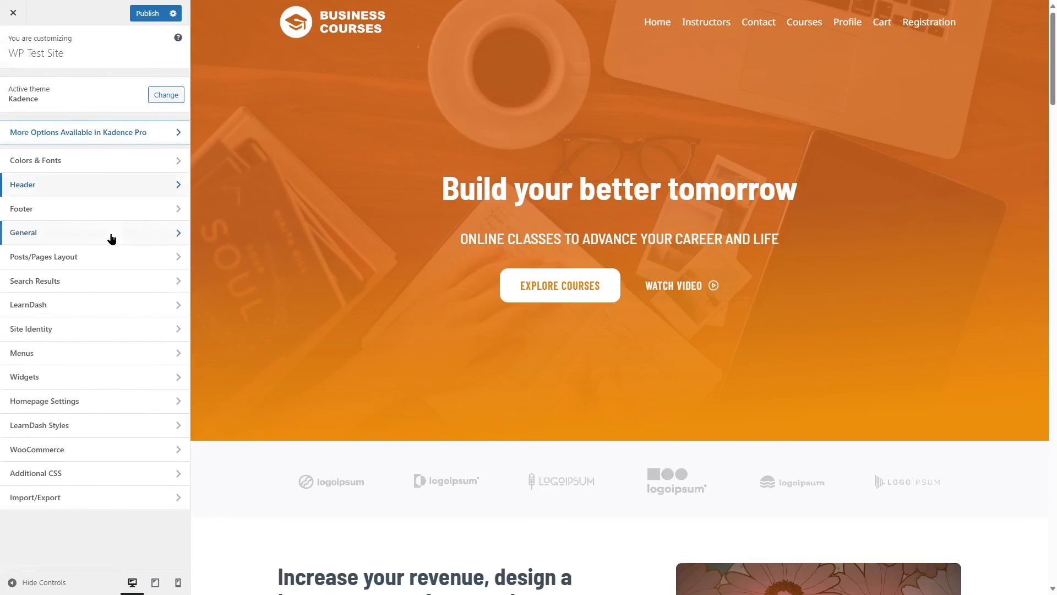
Try out Global Palette 2 and Palette 3 on the site and switch back to Palette 1
click(57, 160)
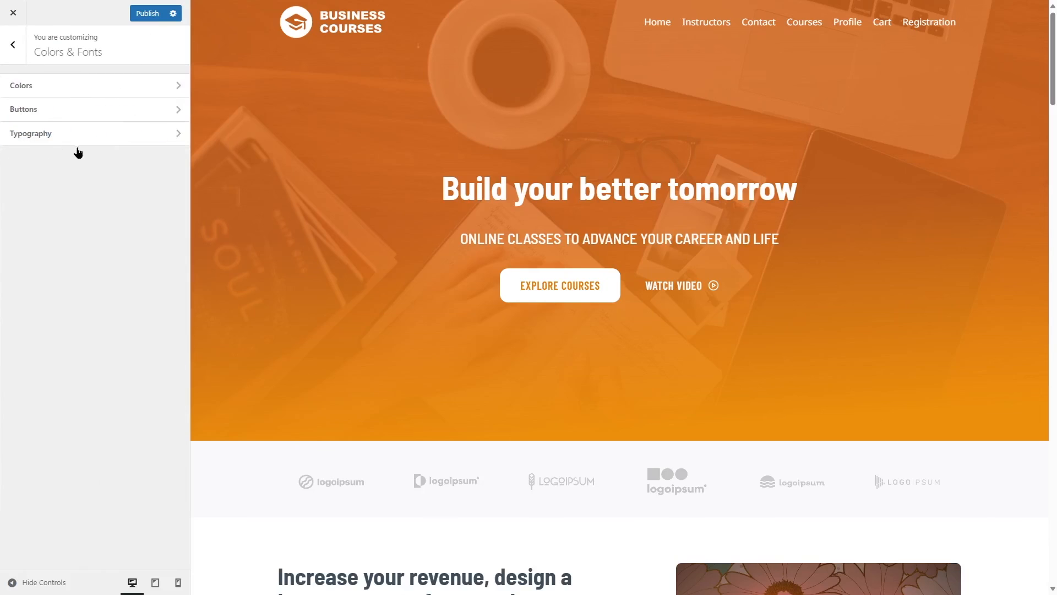
click(61, 85)
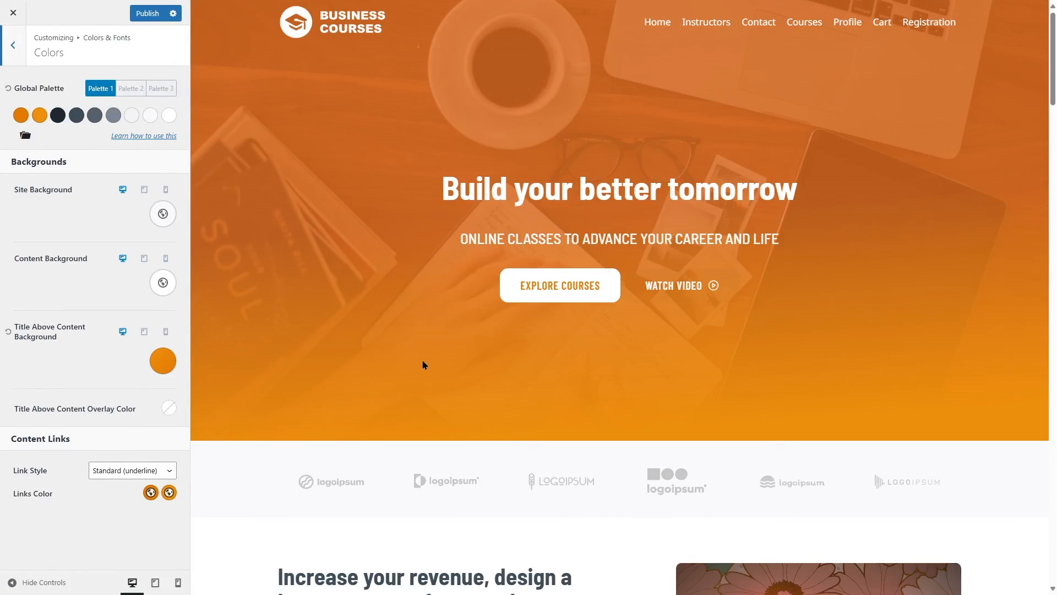
scroll(325, 236, down, 3)
scroll(325, 236, up, 3)
click(137, 90)
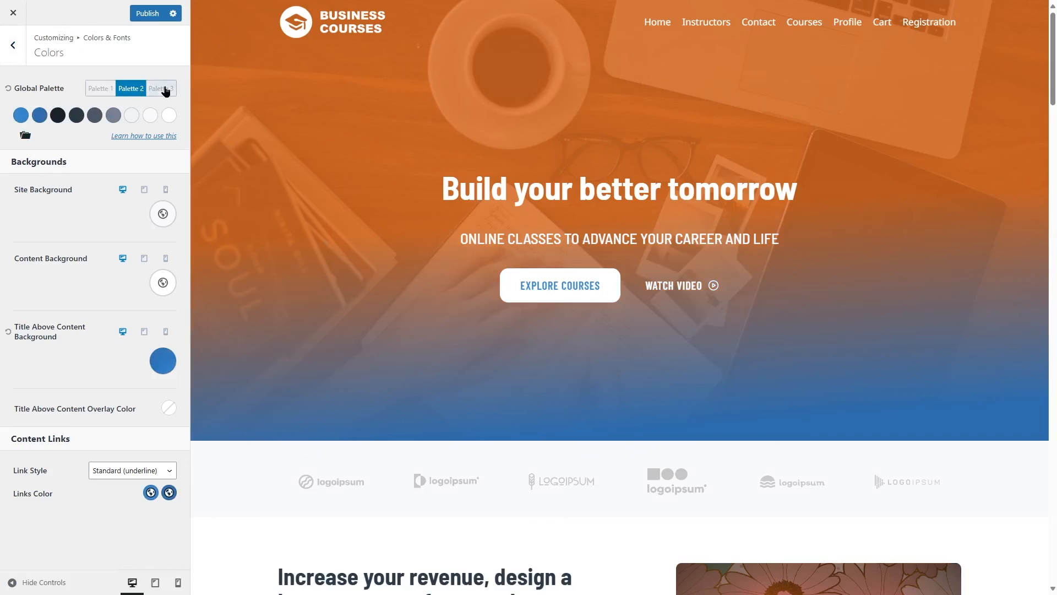
click(162, 90)
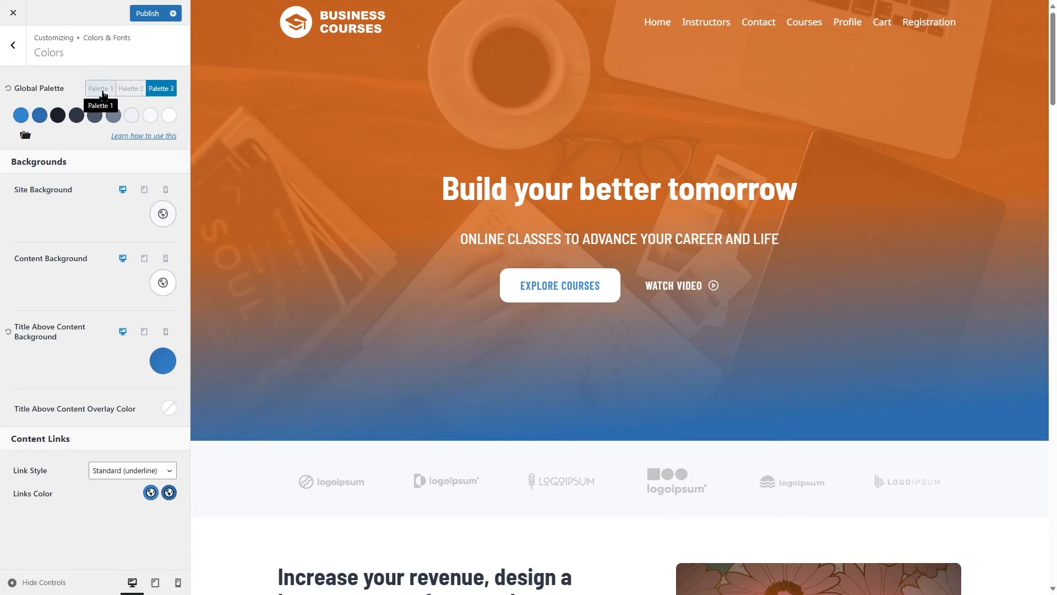
click(103, 92)
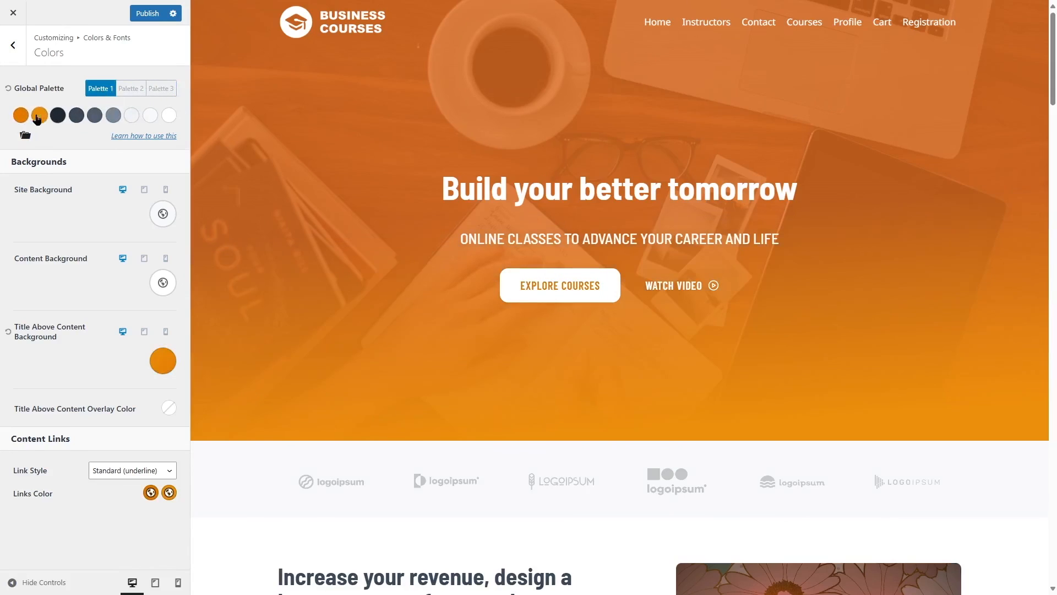
Examine the first palette color in its color picker and the available content link styles
click(21, 115)
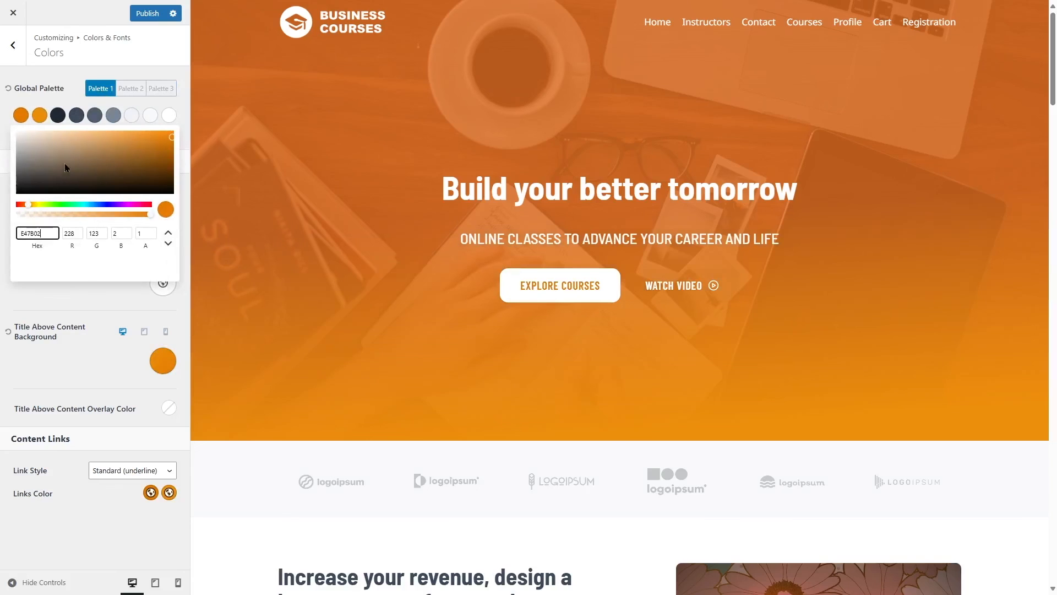
click(1, 290)
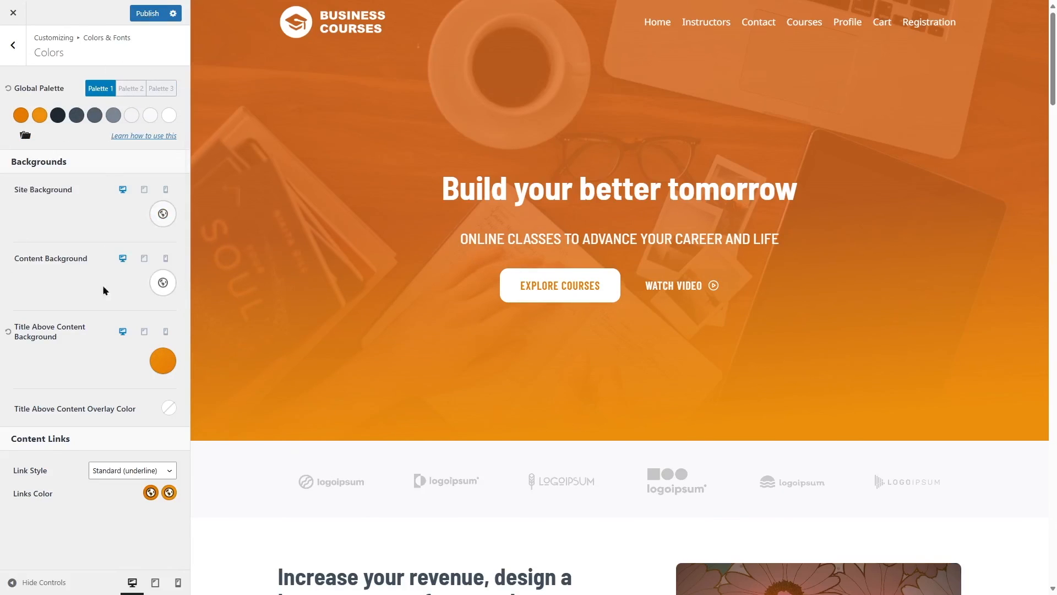
click(152, 470)
click(12, 45)
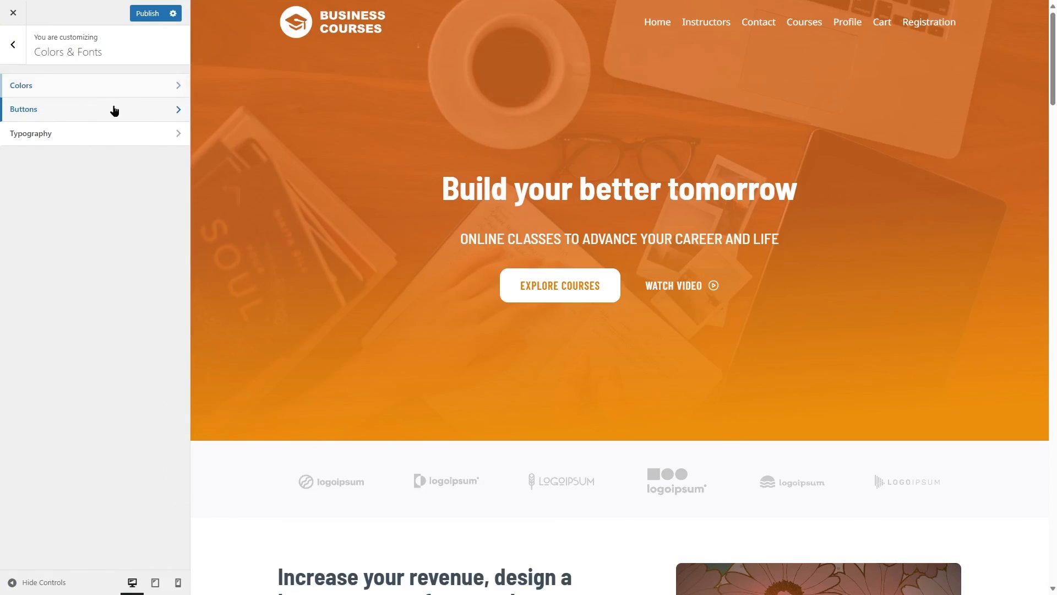
Look over the global button settings and the typography settings, from the base and heading fonts down to the Google Font Subsets
click(115, 111)
scroll(128, 351, down, 1)
scroll(128, 351, up, 1)
click(13, 45)
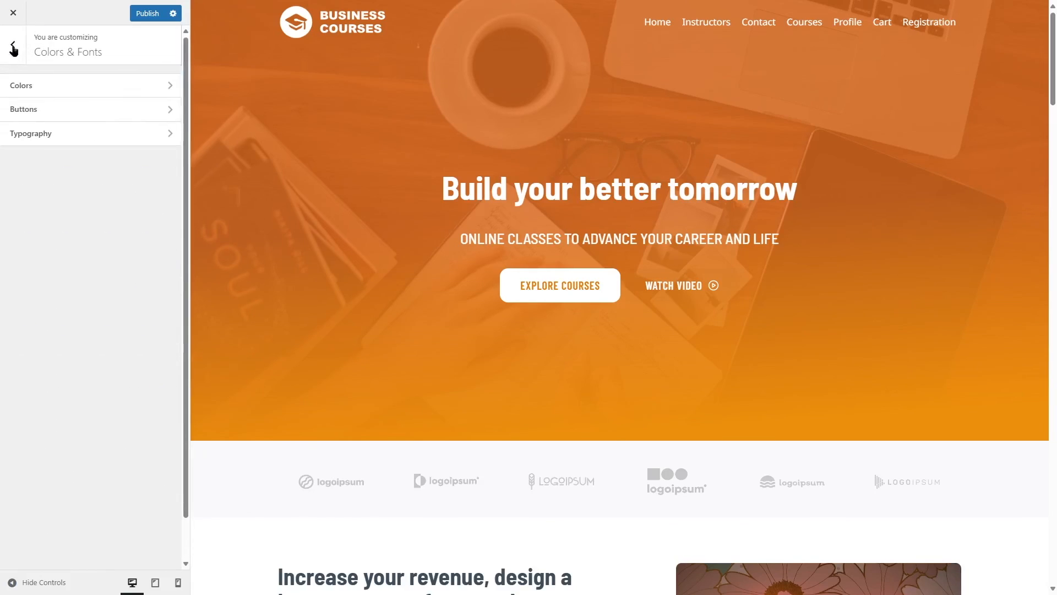
click(31, 141)
scroll(66, 366, down, 2)
scroll(67, 357, up, 2)
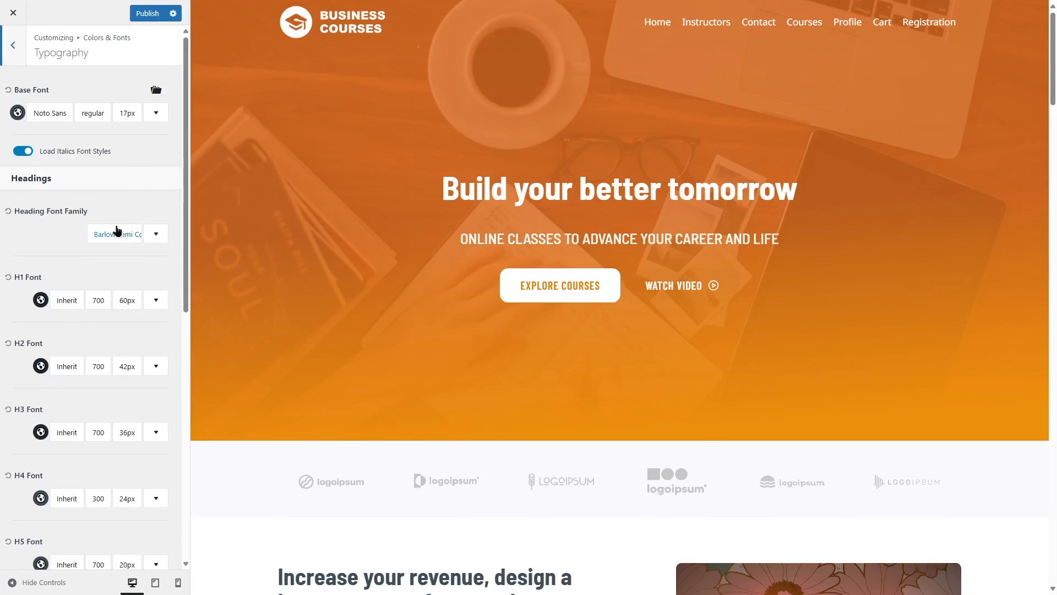
scroll(148, 306, down, 1)
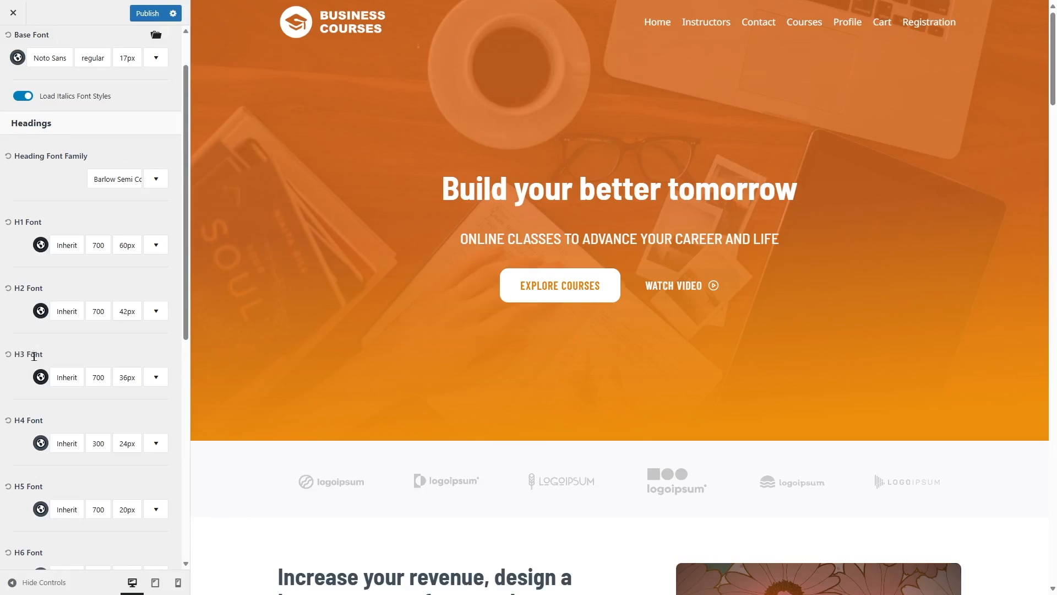
scroll(16, 424, down, 3)
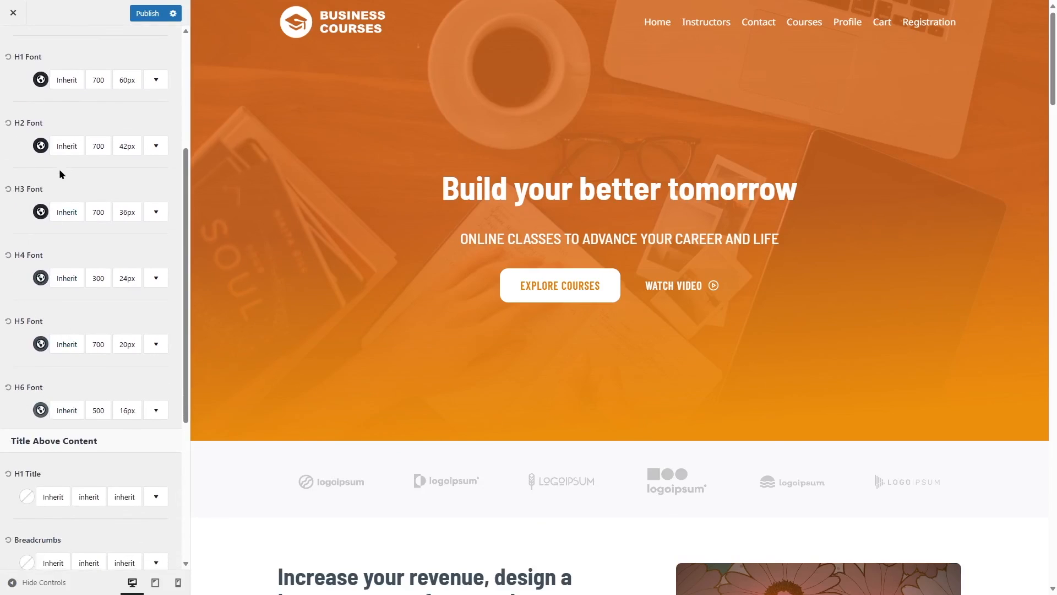
scroll(76, 347, down, 3)
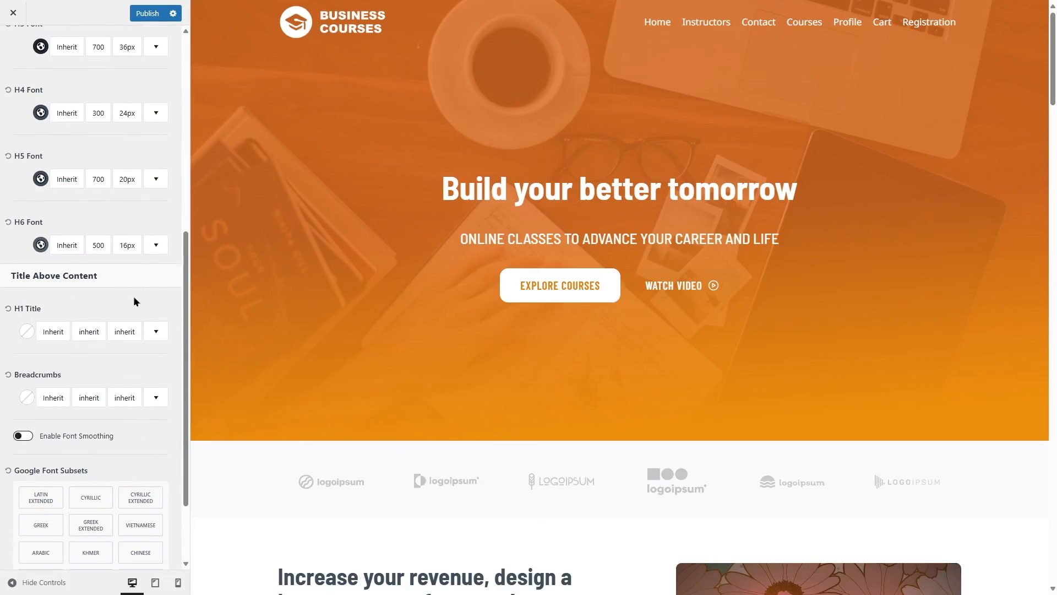
scroll(132, 303, down, 2)
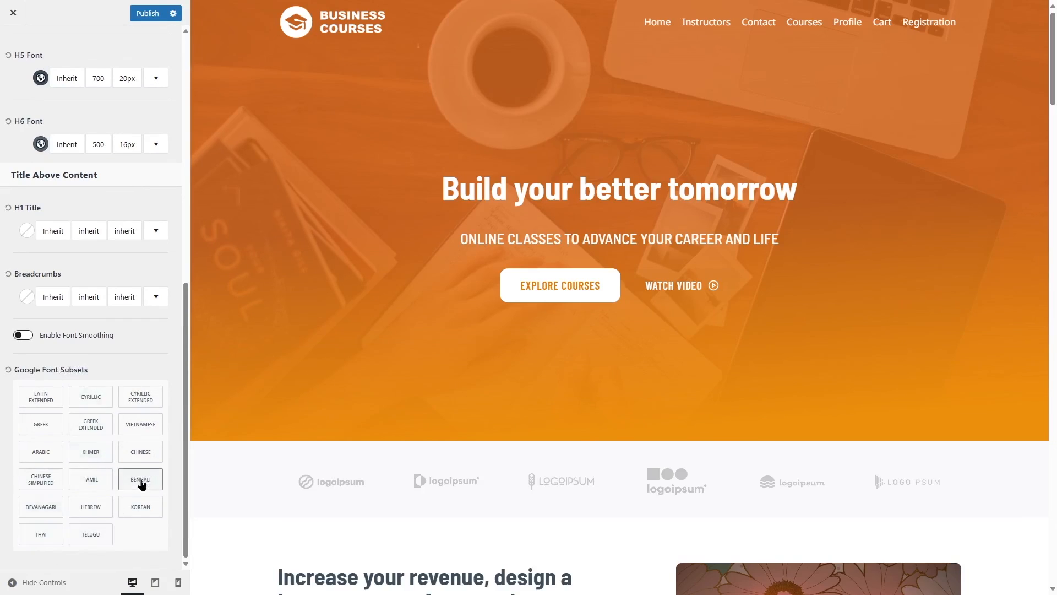
scroll(139, 418, up, 1)
scroll(143, 484, up, 6)
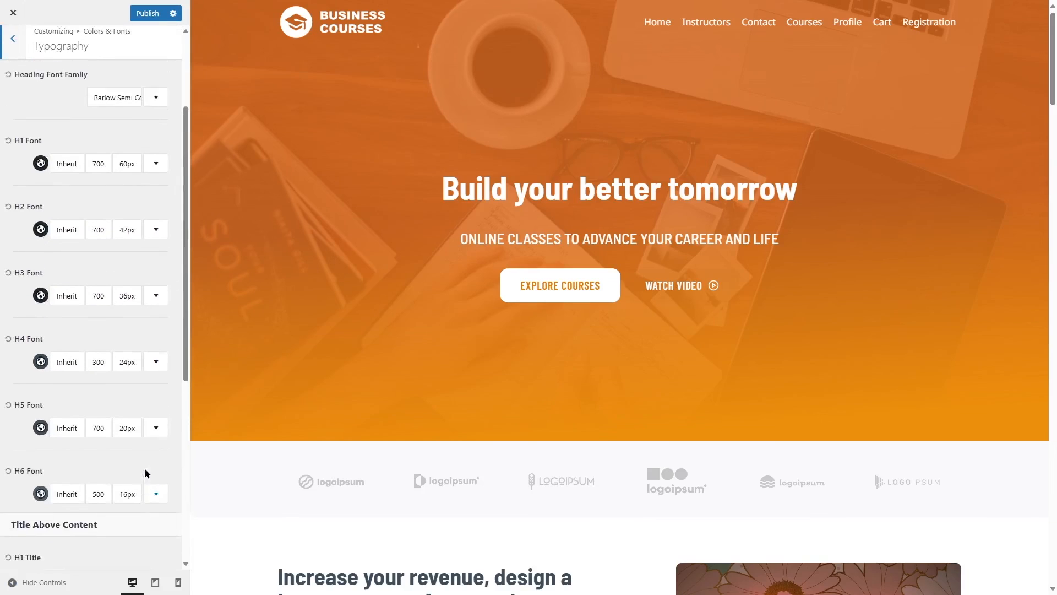
click(8, 56)
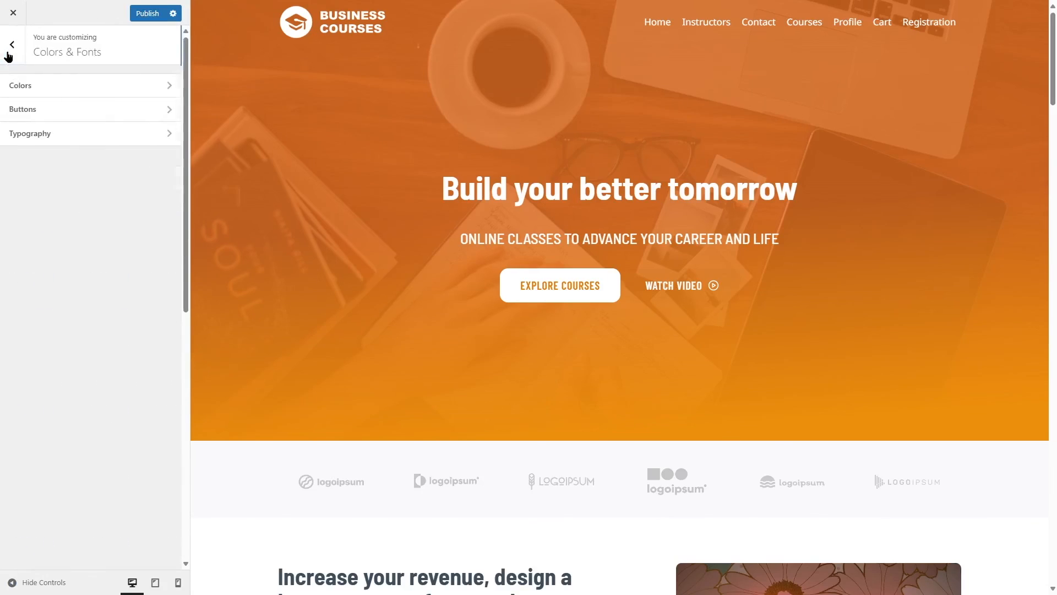
click(9, 55)
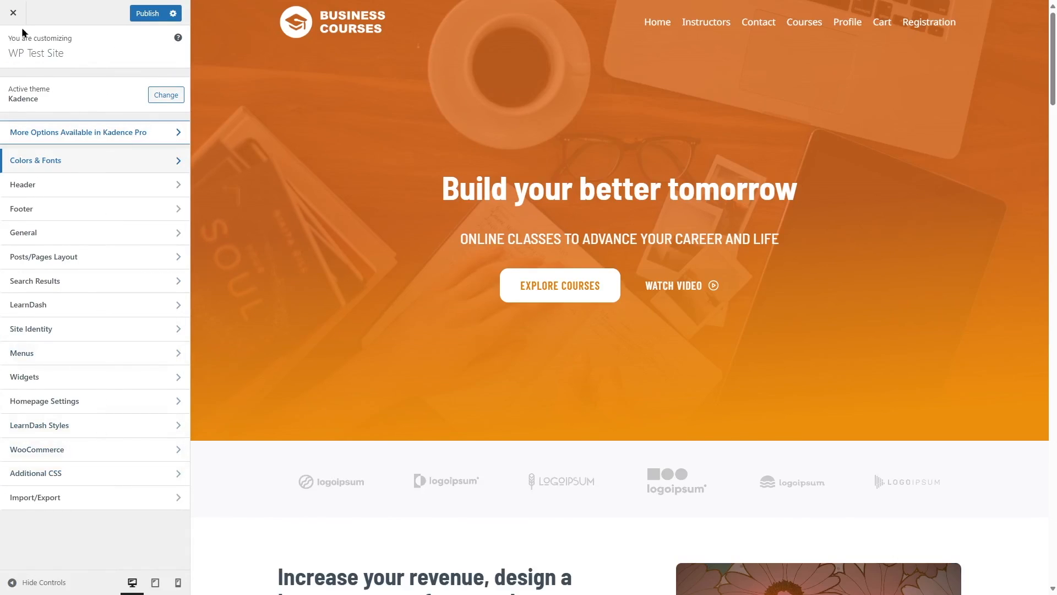
Publish the customizer changes, leave the customizer and open Registration from the live site's navigation
click(146, 14)
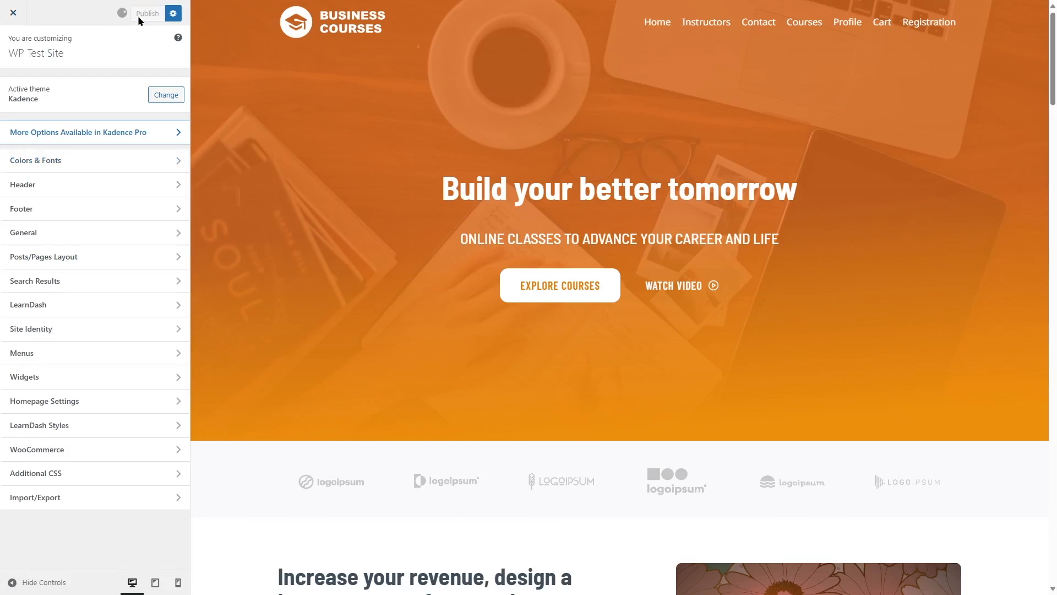
click(15, 17)
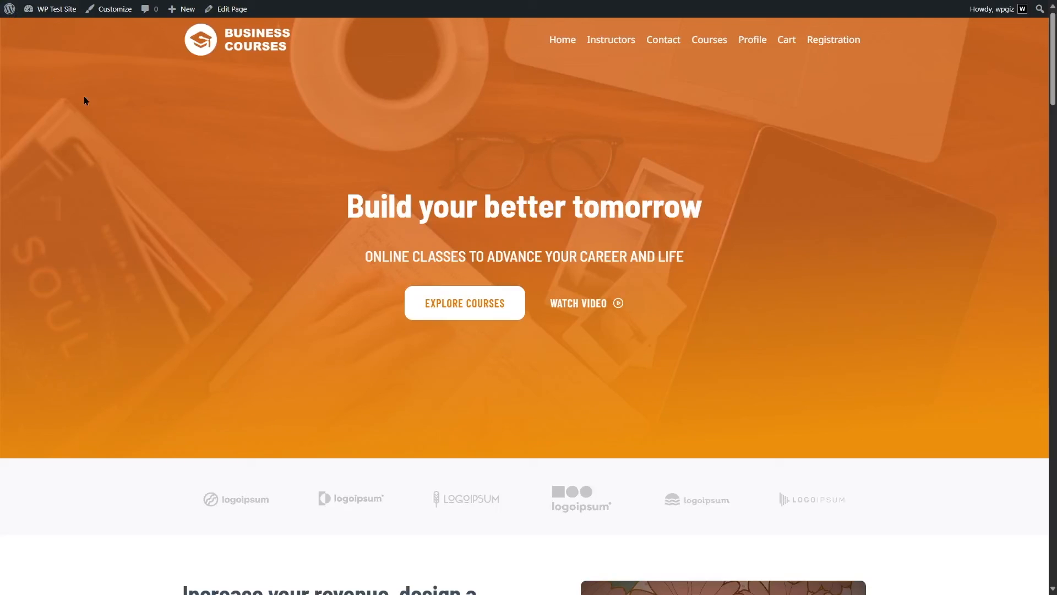
click(826, 44)
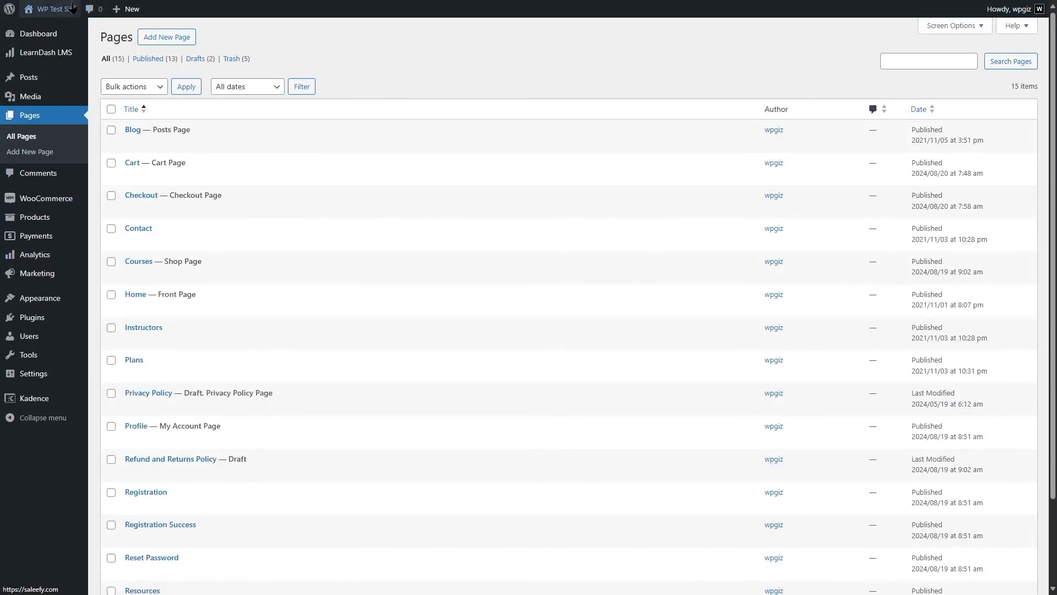
View the live site's home page from the Pages list
mouse_move(55, 9)
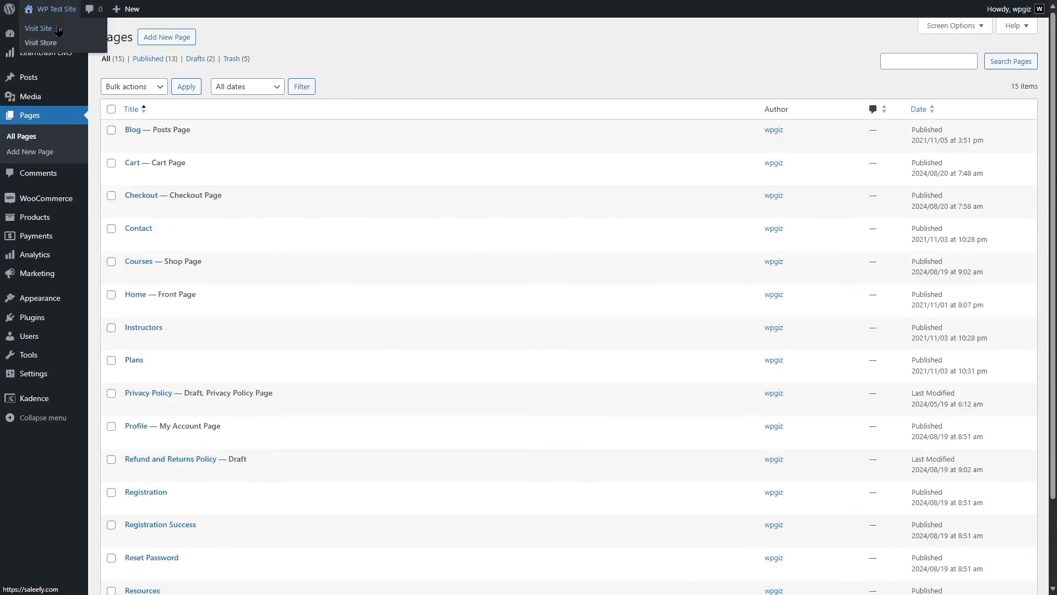
click(58, 29)
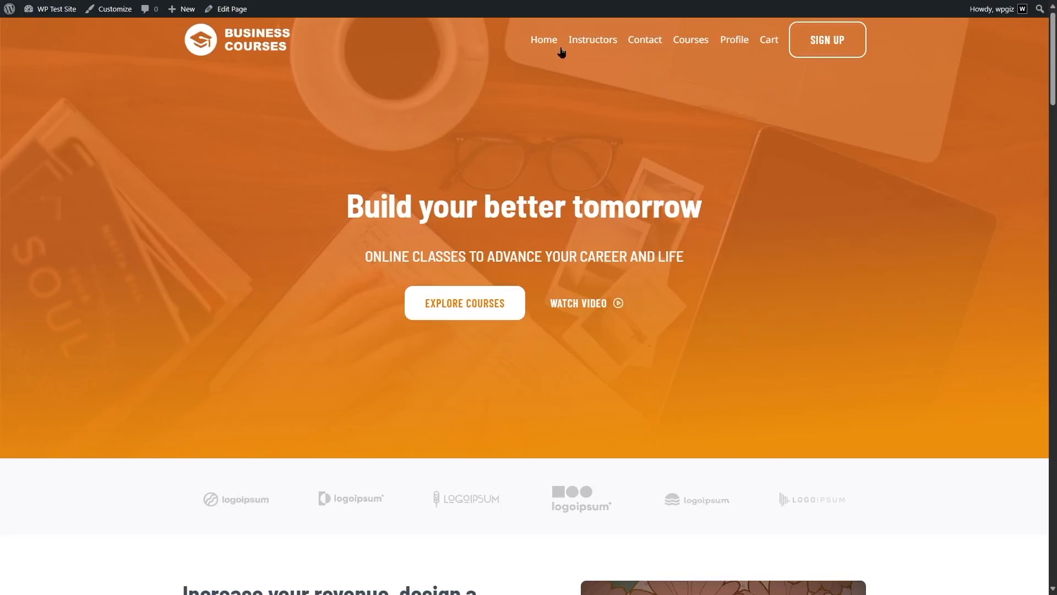
Follow the purchase path from the course list through the "Build a complete website using WordPress" product and cart to the checkout form
click(481, 310)
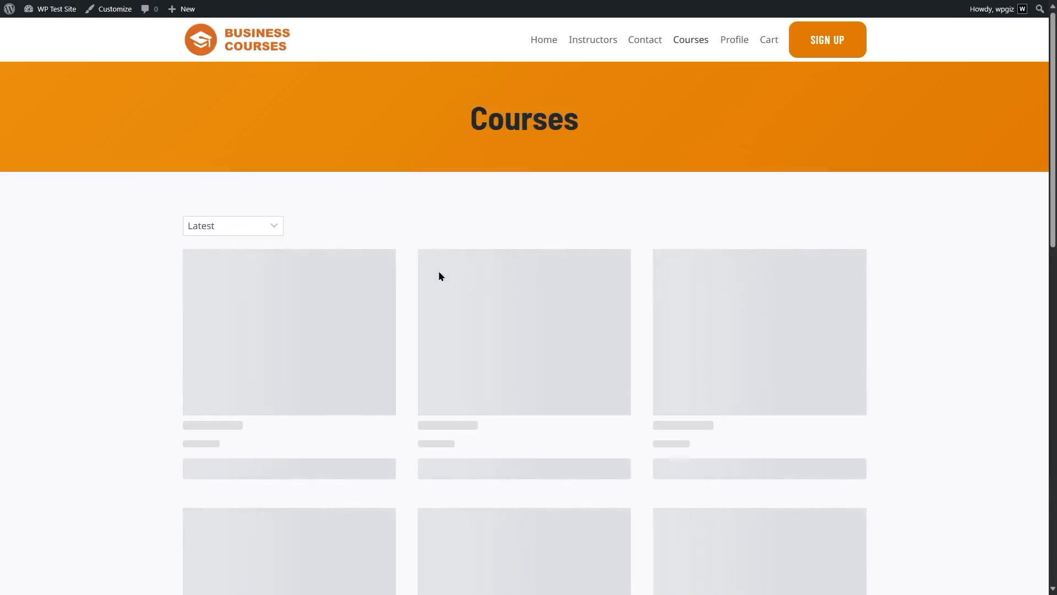
click(227, 349)
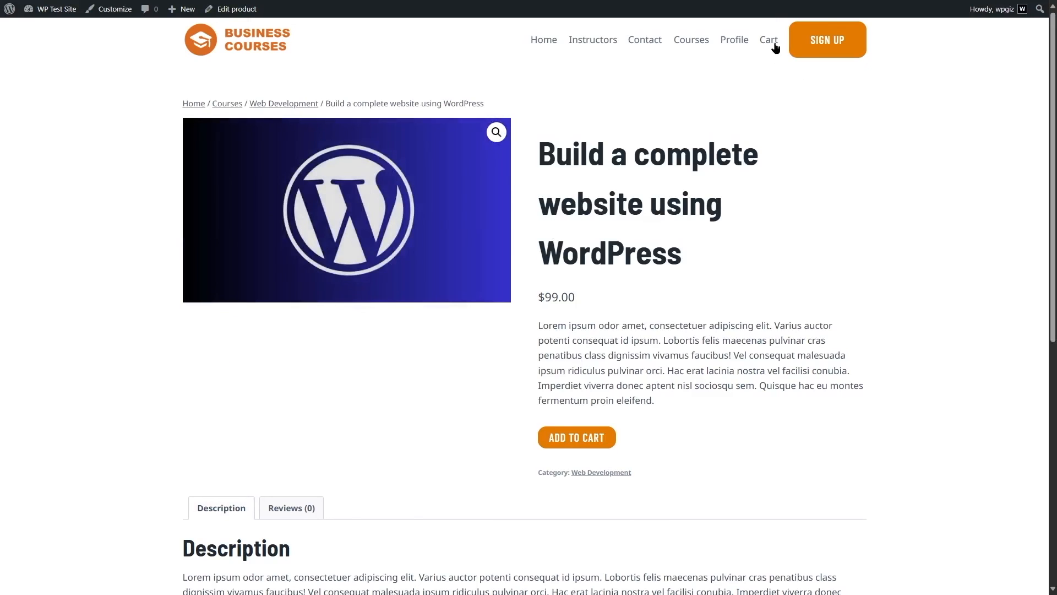
click(769, 41)
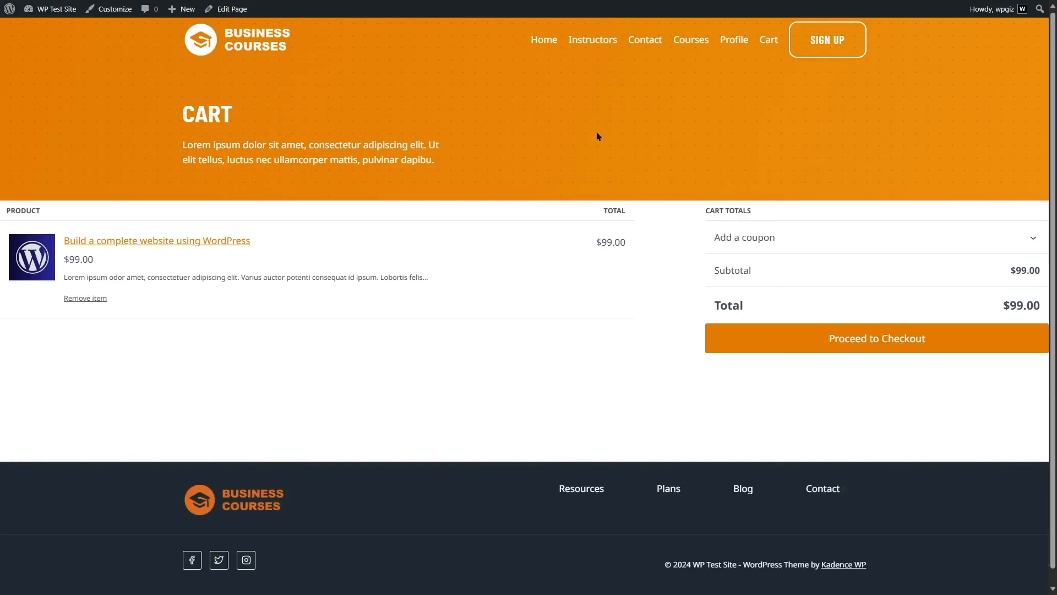
click(875, 341)
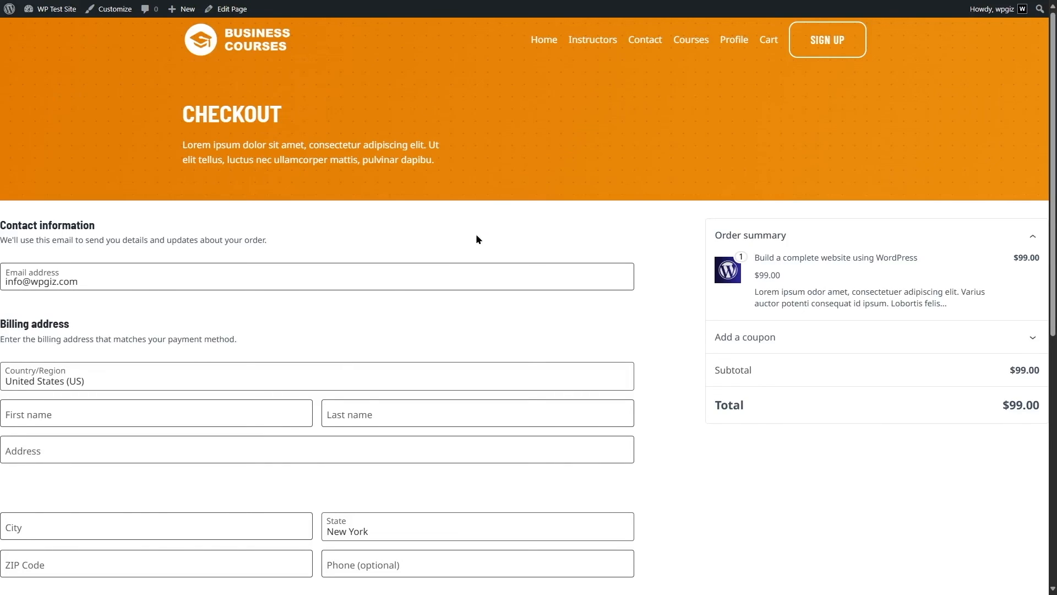
scroll(550, 222, down, 3)
scroll(550, 222, up, 3)
Open the Checkout page for editing and choose wide width alignment for its Checkout block
click(240, 14)
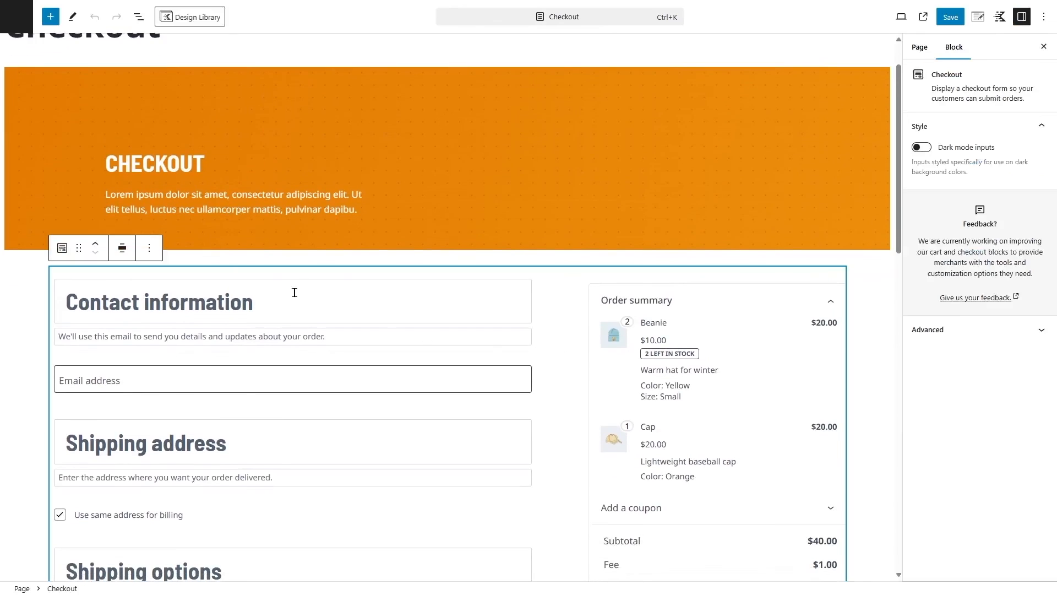
click(124, 250)
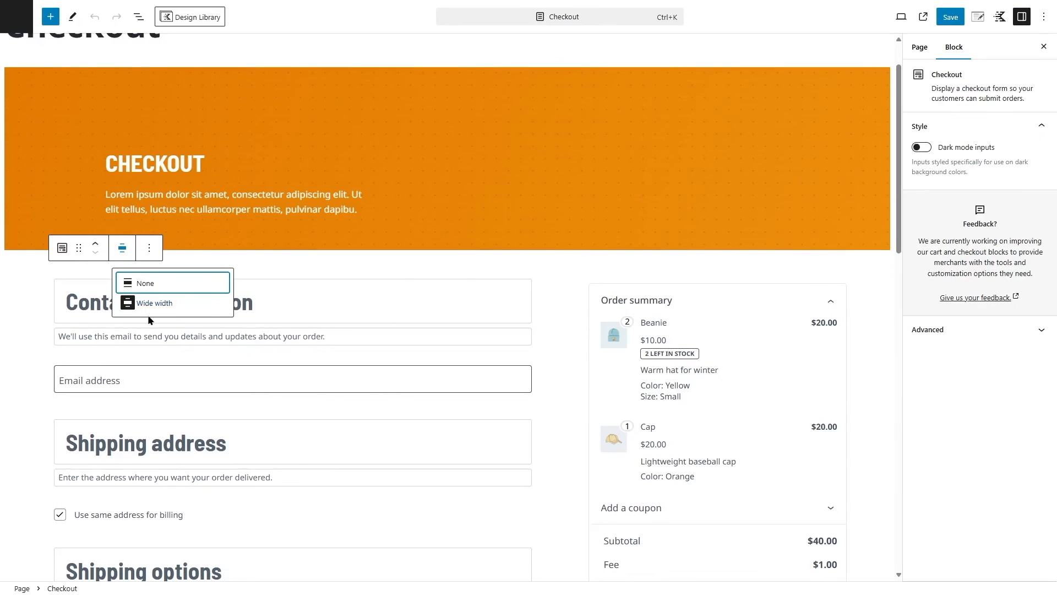
click(152, 304)
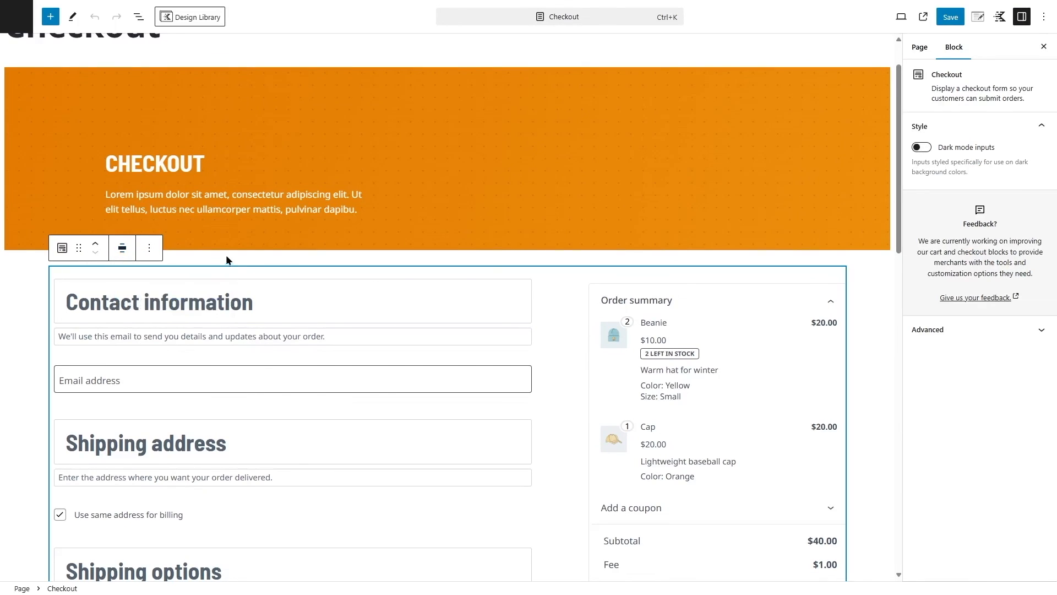
Insert a one-column Row Layout between the orange banner and the Checkout block
click(51, 17)
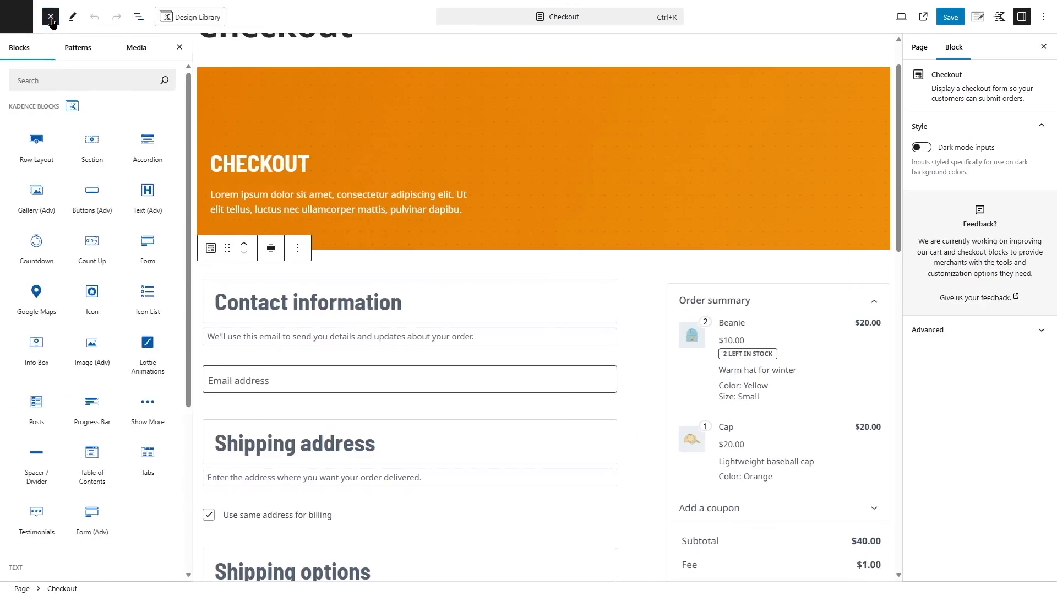
mouse_move(36, 144)
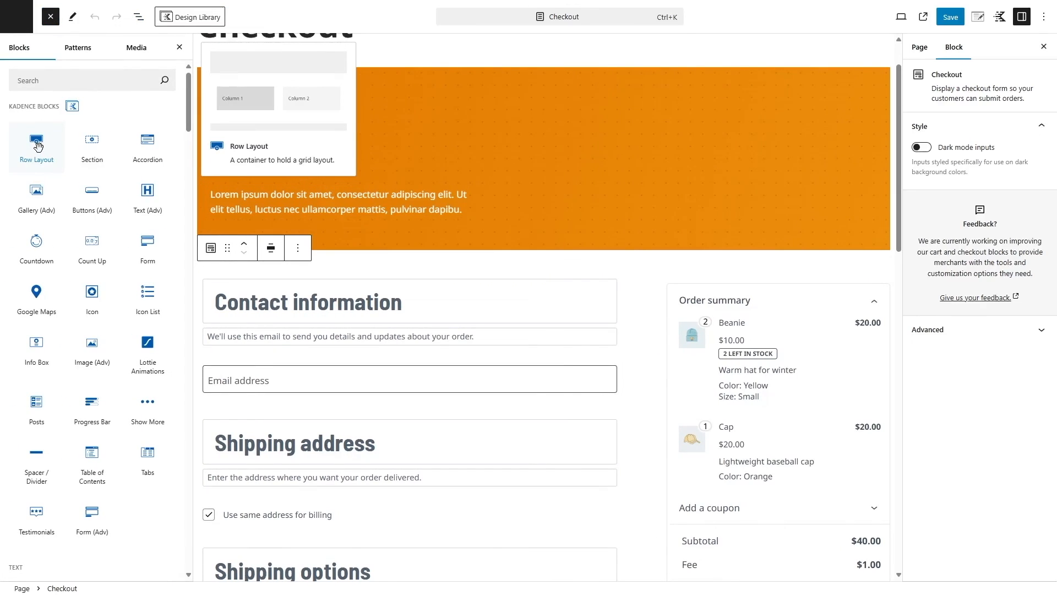
drag(36, 144, 581, 270)
click(202, 301)
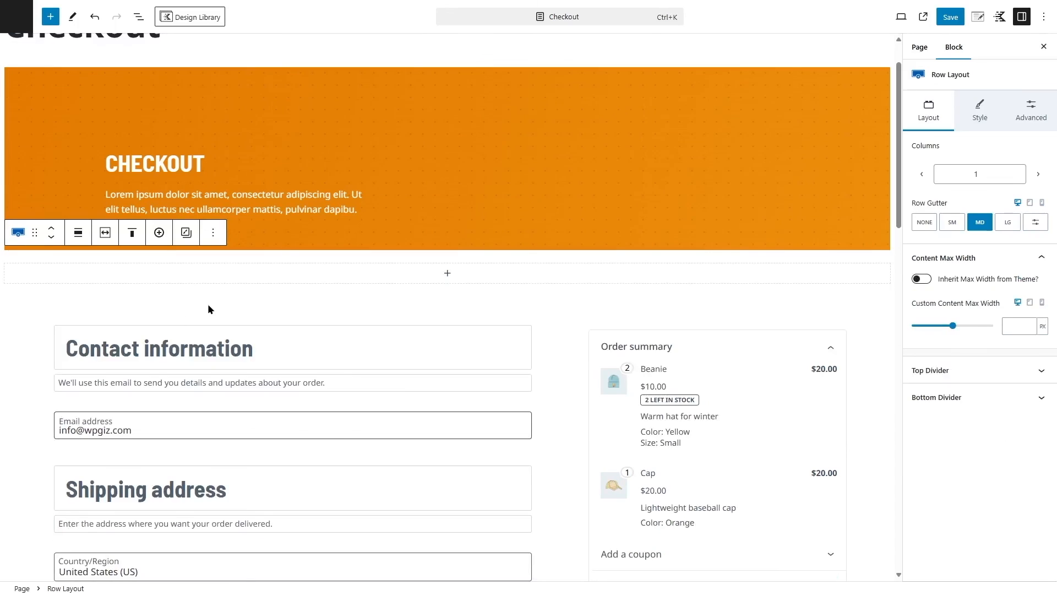
Delete the original Checkout block and add a new Checkout block inside the row layout
click(566, 380)
key(Delete)
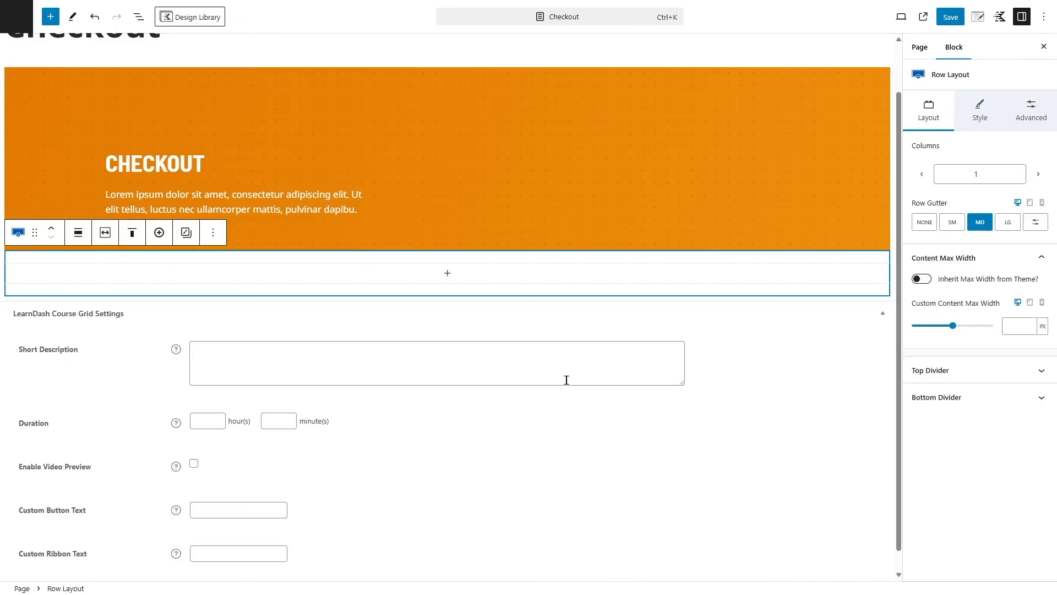
click(447, 272)
text(ch)
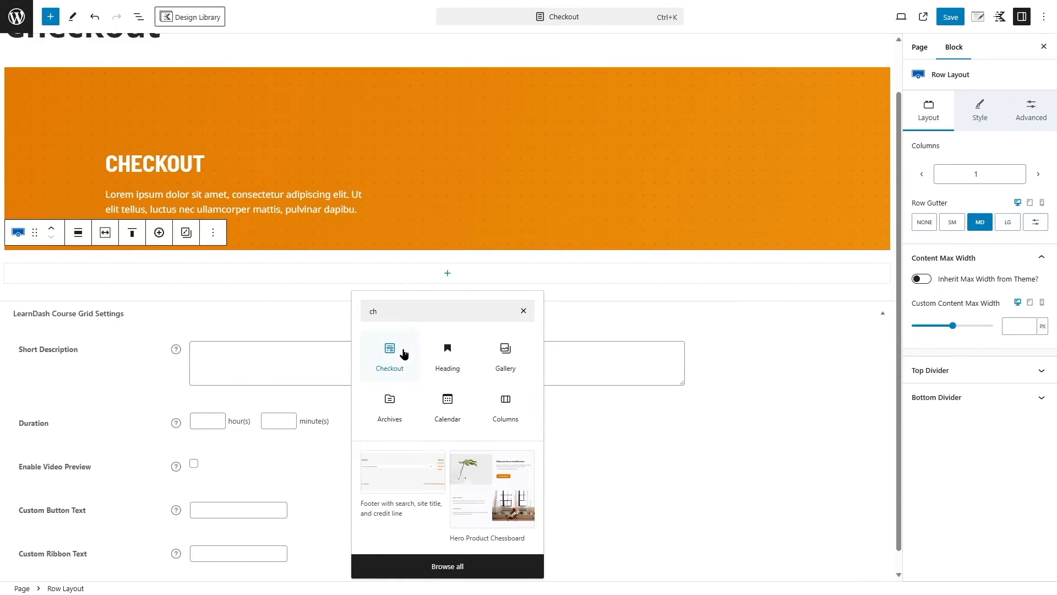
click(401, 354)
scroll(253, 291, up, 1)
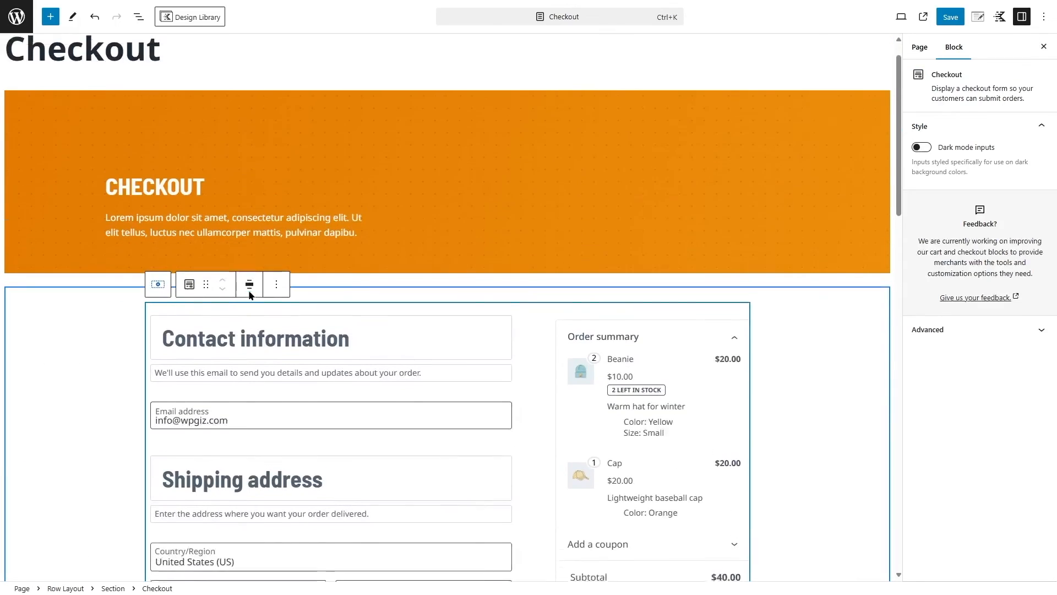
Set the right and left margins of the section holding the Checkout block to LG and save the page
click(86, 348)
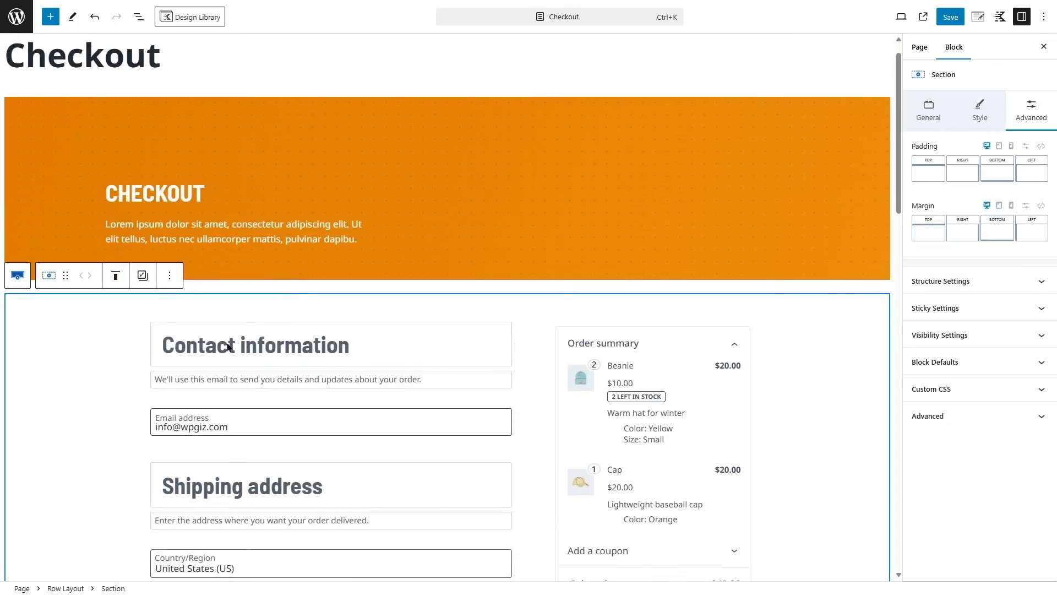
click(1025, 112)
click(963, 241)
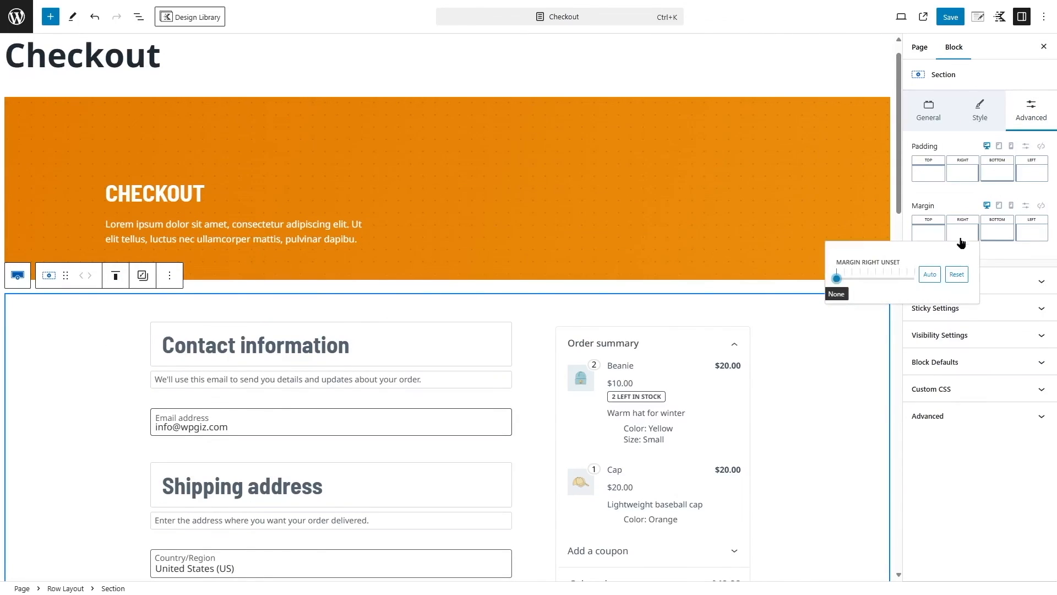
drag(848, 284, 875, 282)
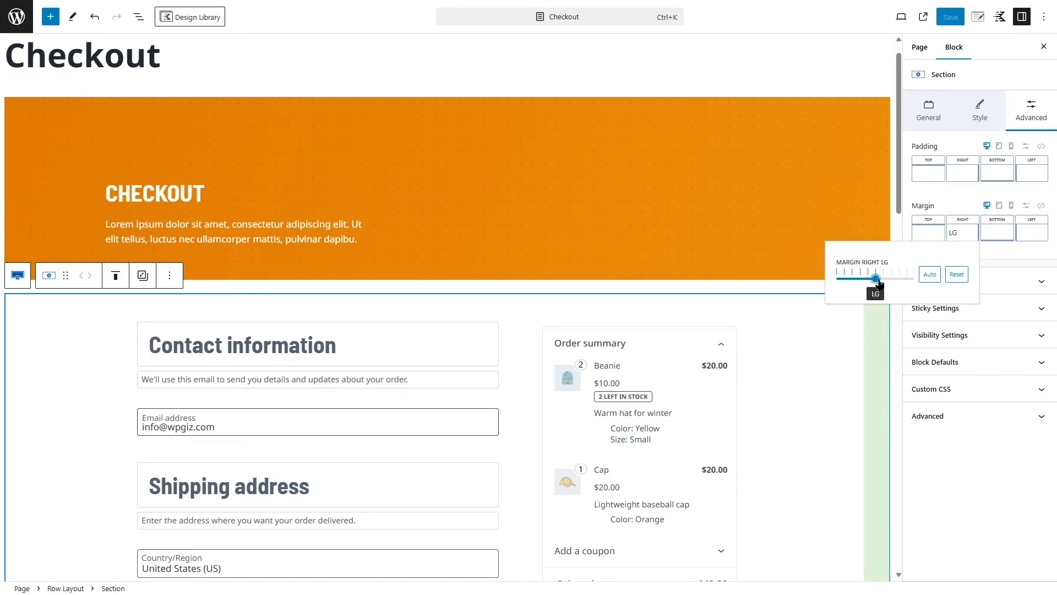
click(1030, 239)
drag(906, 279, 945, 280)
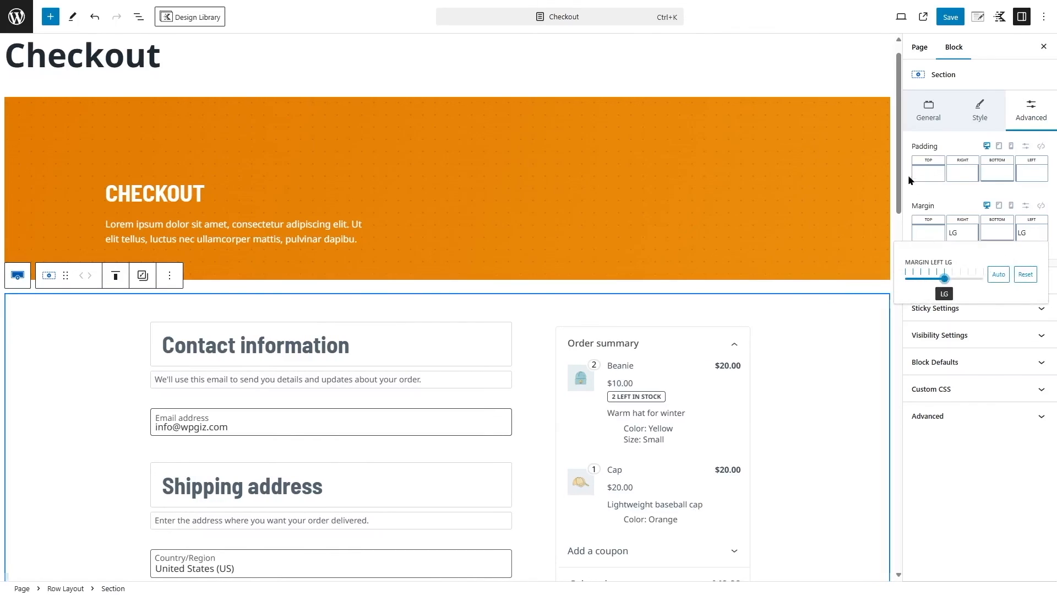
click(915, 135)
click(953, 13)
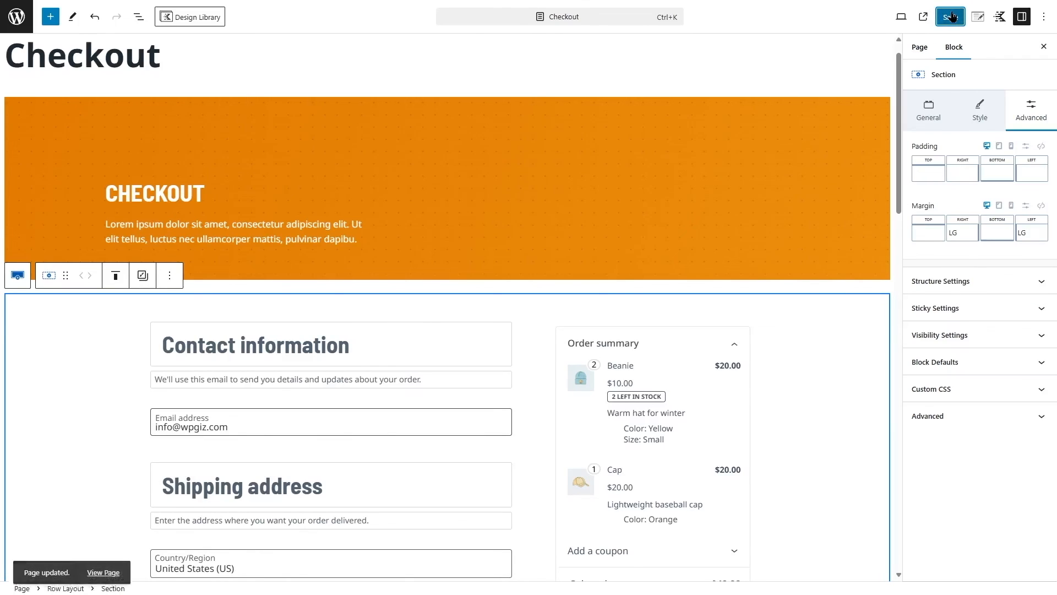
Review the updated checkout form on the live site, followed by the Cart and Home pages
click(103, 572)
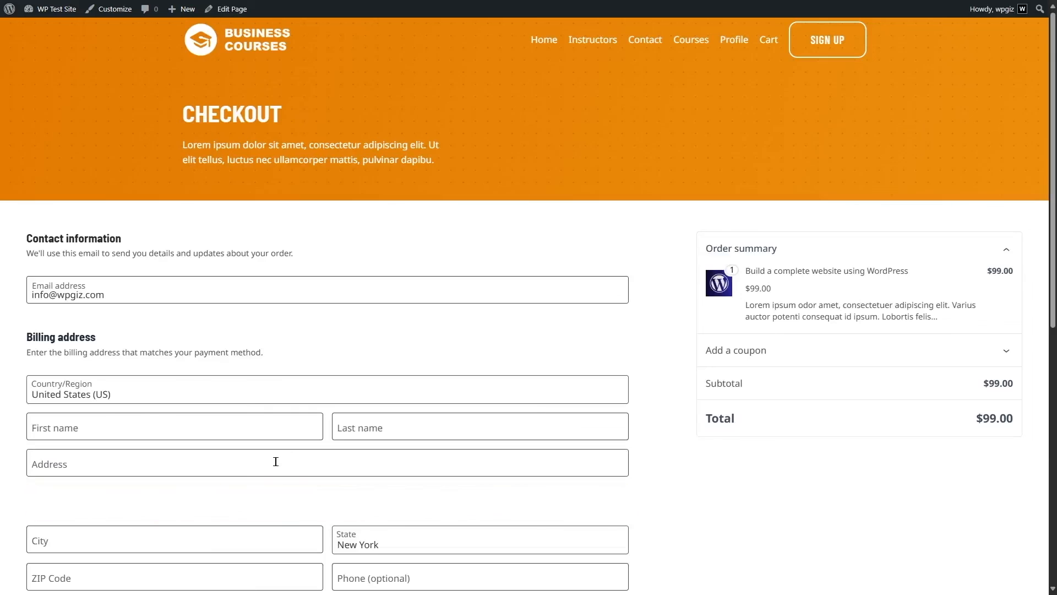
scroll(278, 460, down, 3)
scroll(284, 455, up, 3)
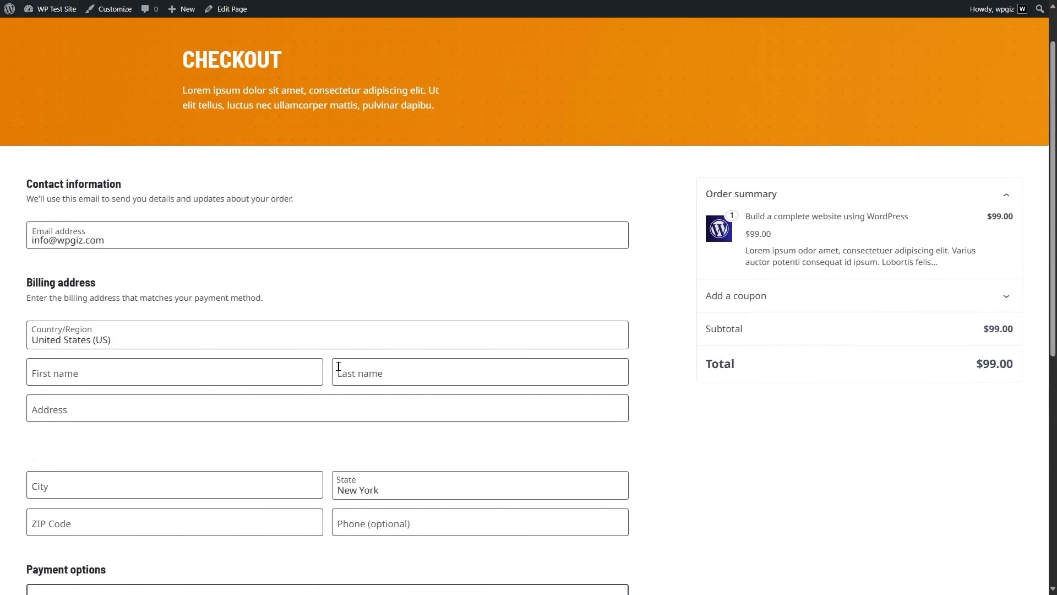
scroll(338, 369, up, 1)
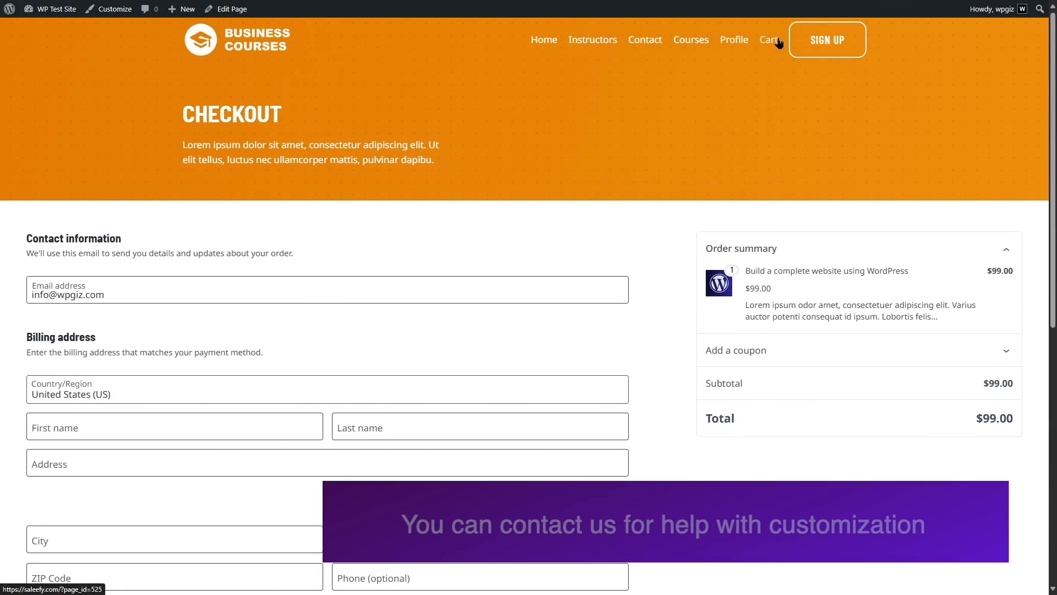
click(773, 44)
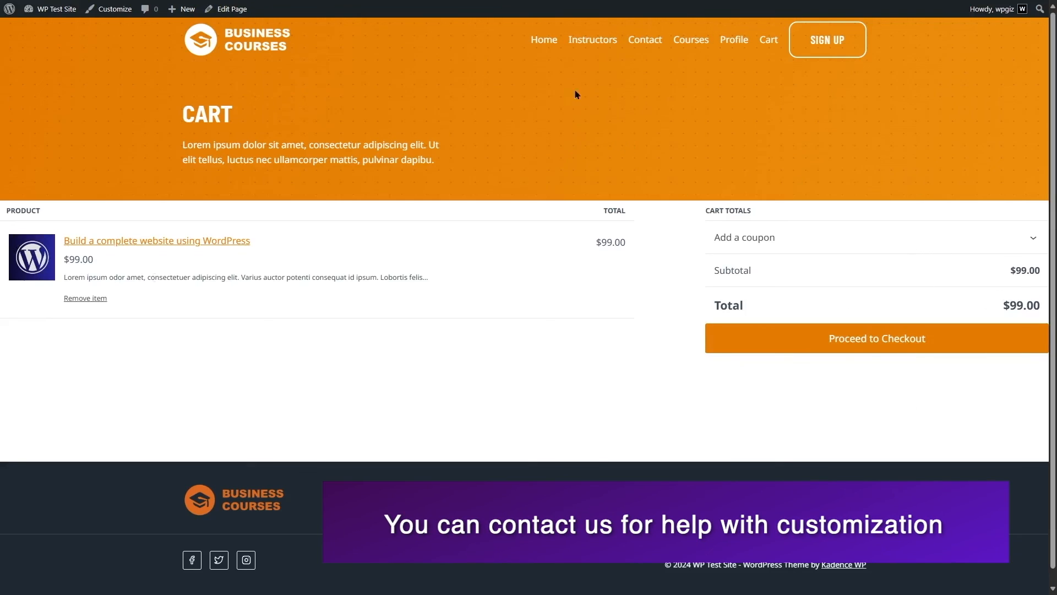
click(545, 41)
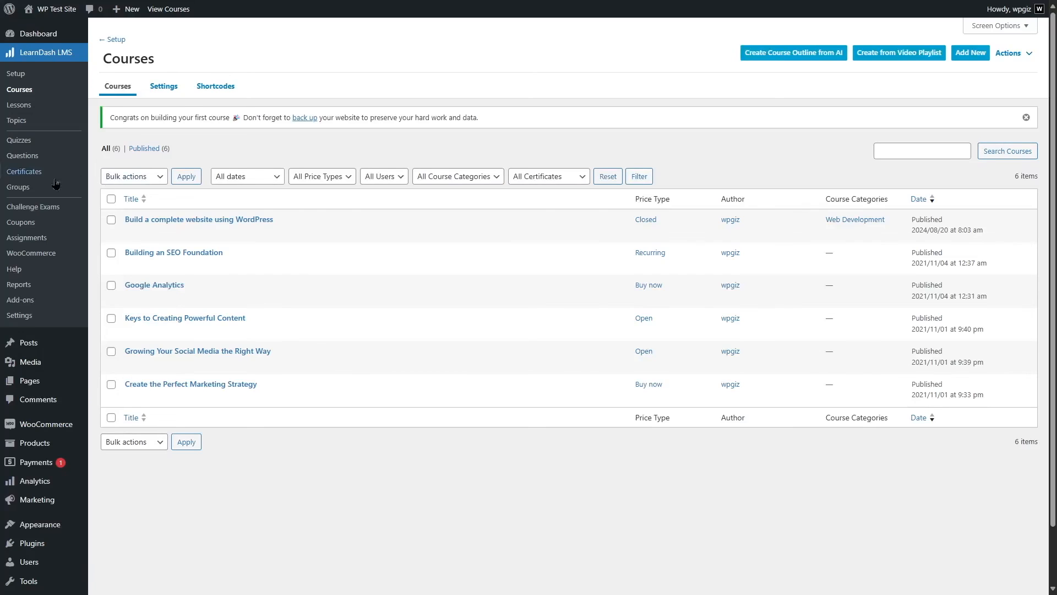
Create the first LearnDash group and title it "My First Group"
click(24, 190)
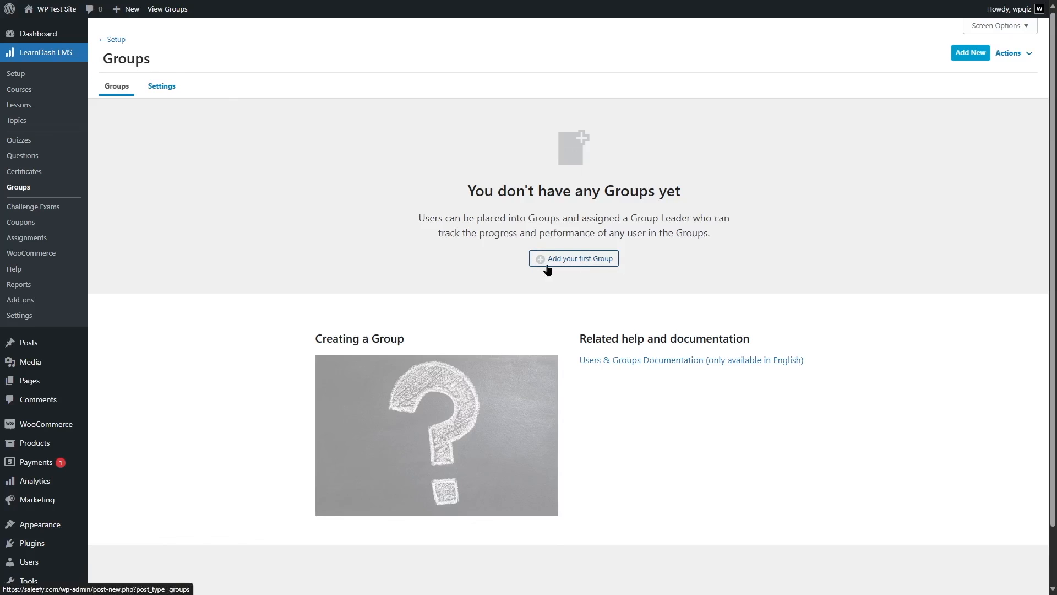
click(580, 269)
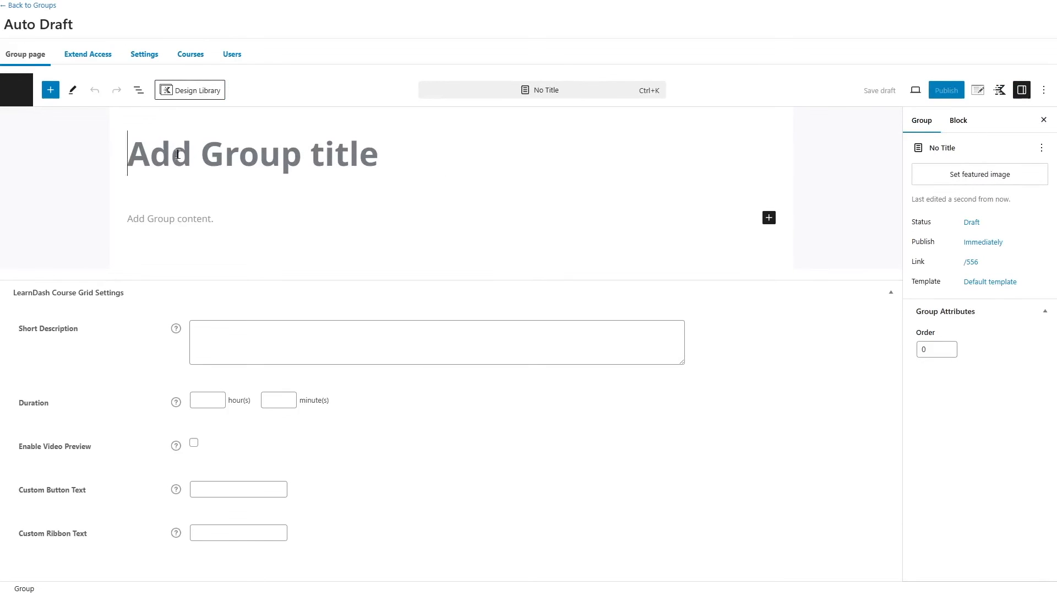
text(My First Group)
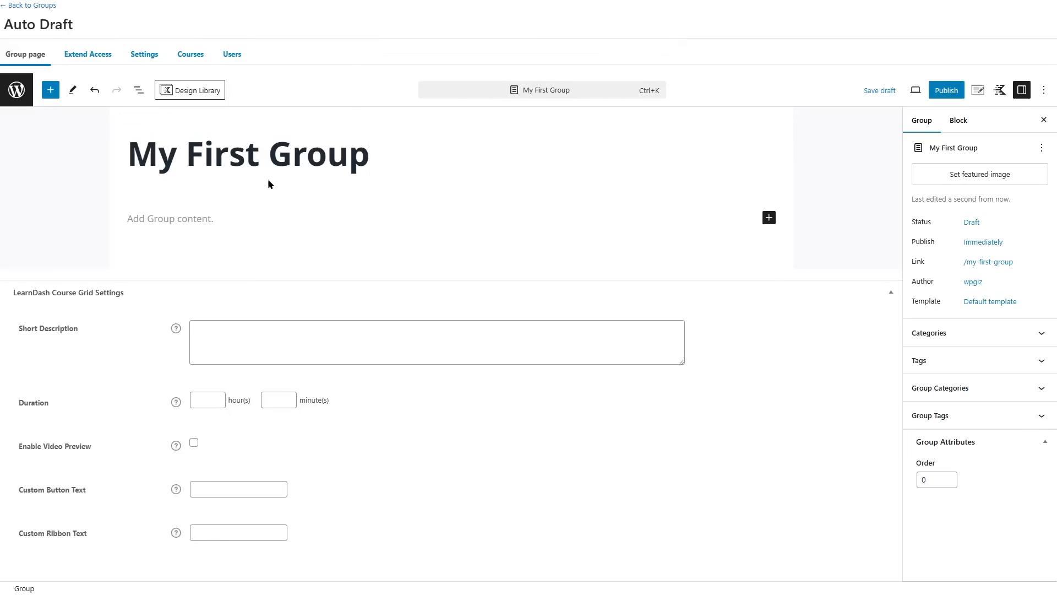
Insert the phone photo with pink social-media bubbles from the media library below the group title
click(190, 212)
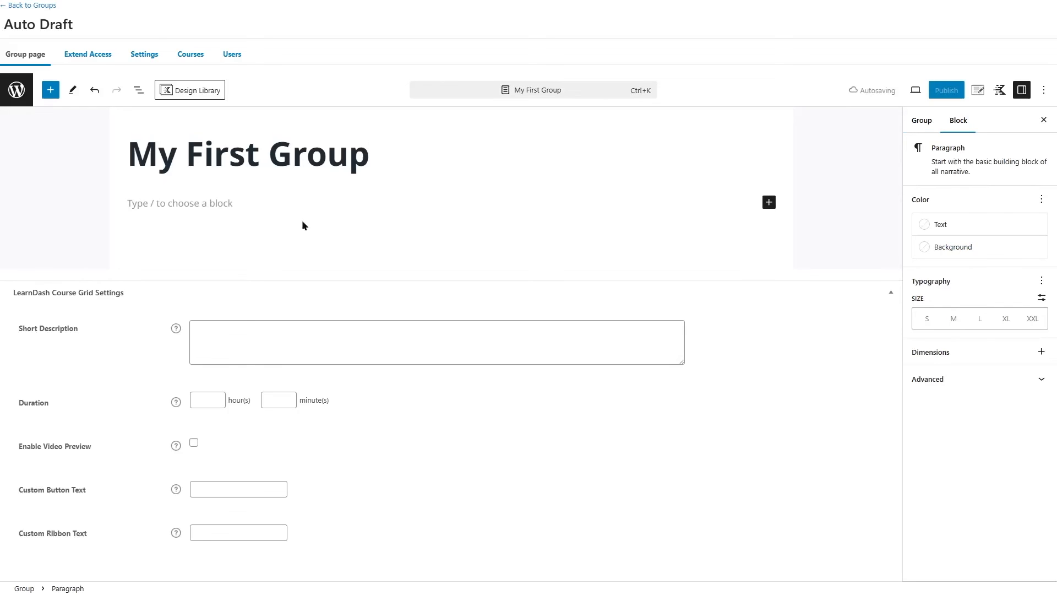
click(769, 202)
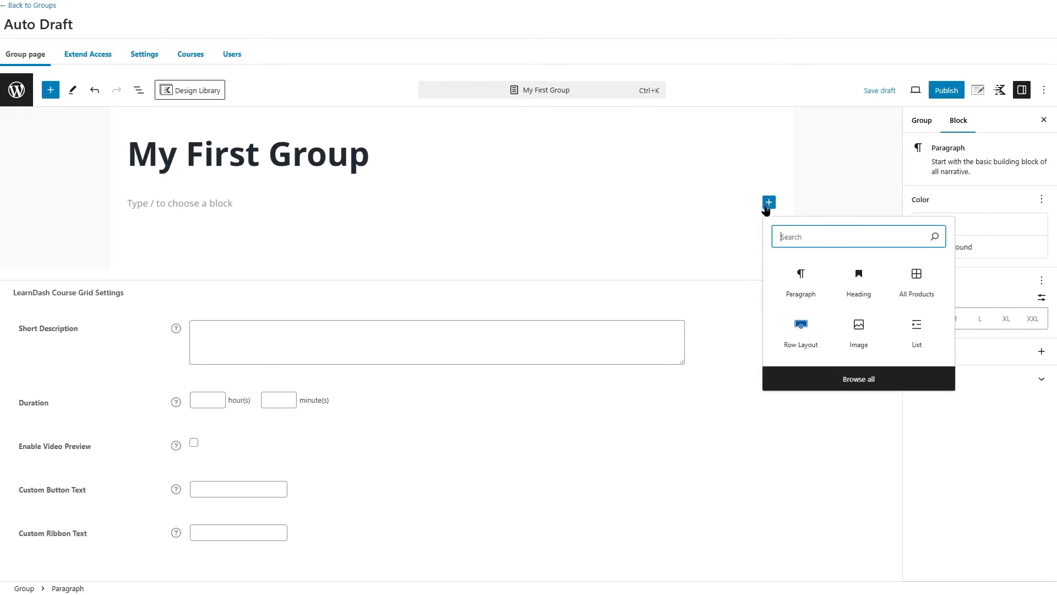
click(862, 330)
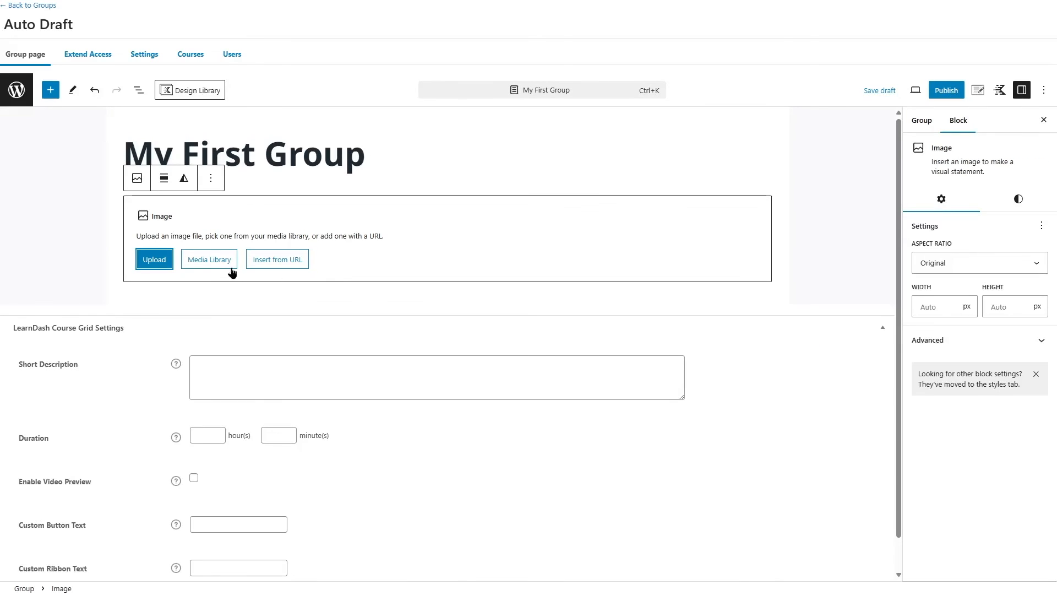
click(202, 264)
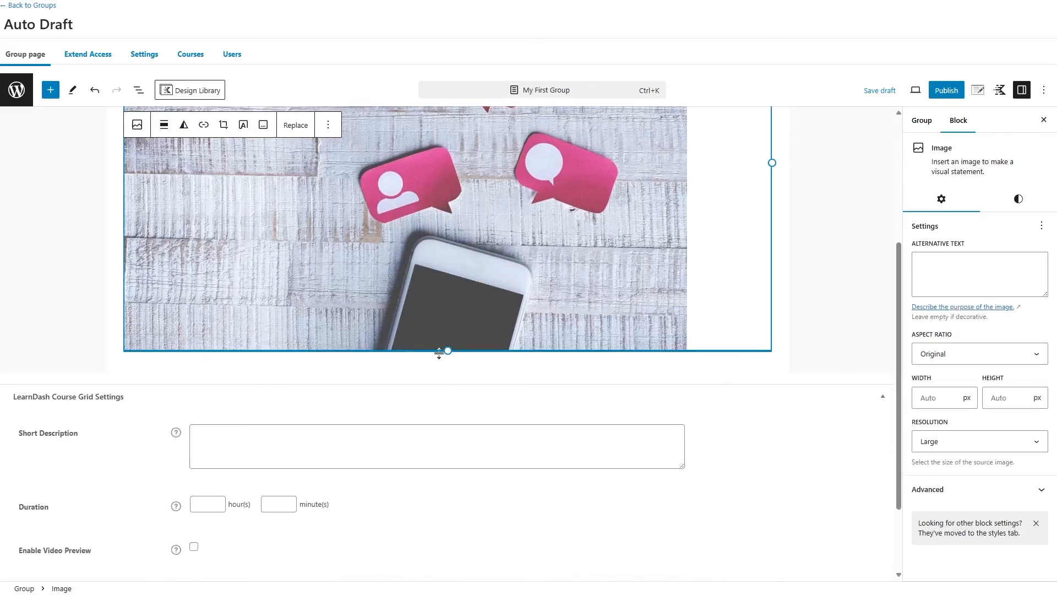
Shrink the group's image to about 643 px wide and center it
drag(439, 354, 434, 216)
scroll(434, 216, up, 2)
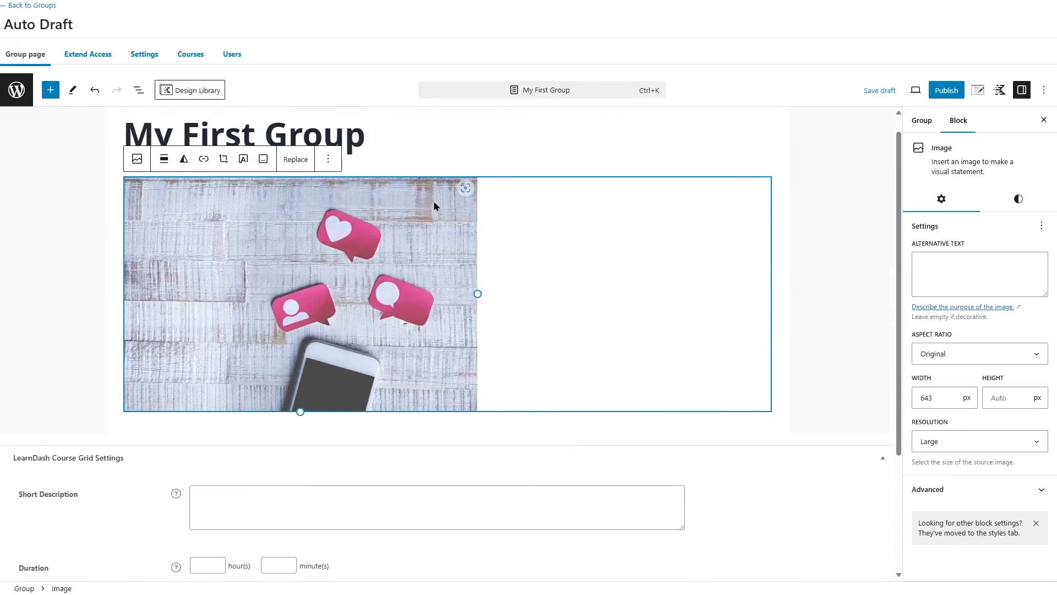
click(164, 179)
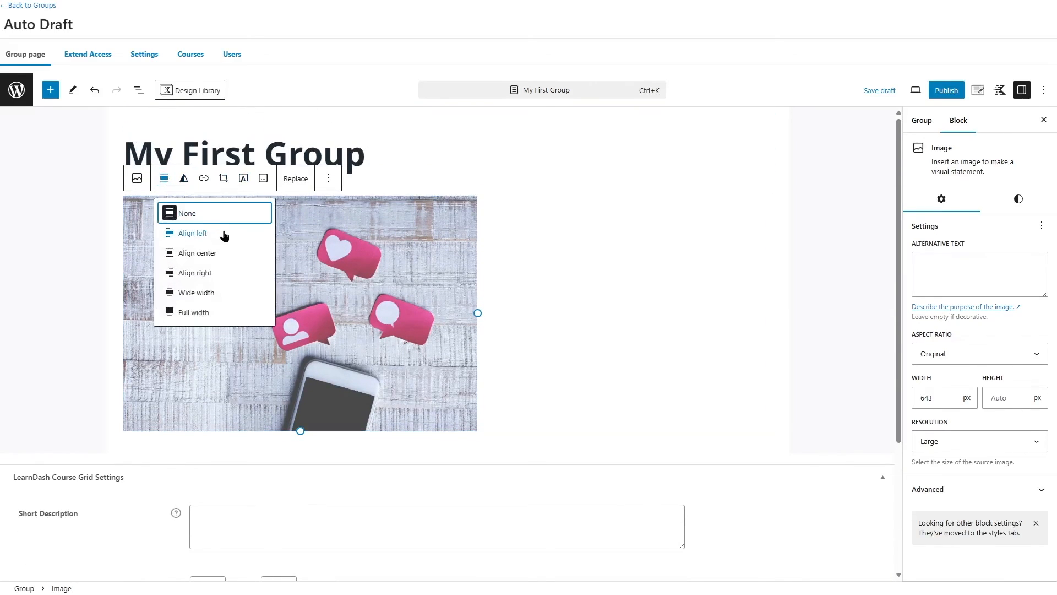
click(230, 253)
Set the desk photo with notebook and coffee as the group's featured image and check the Categories settings
click(922, 120)
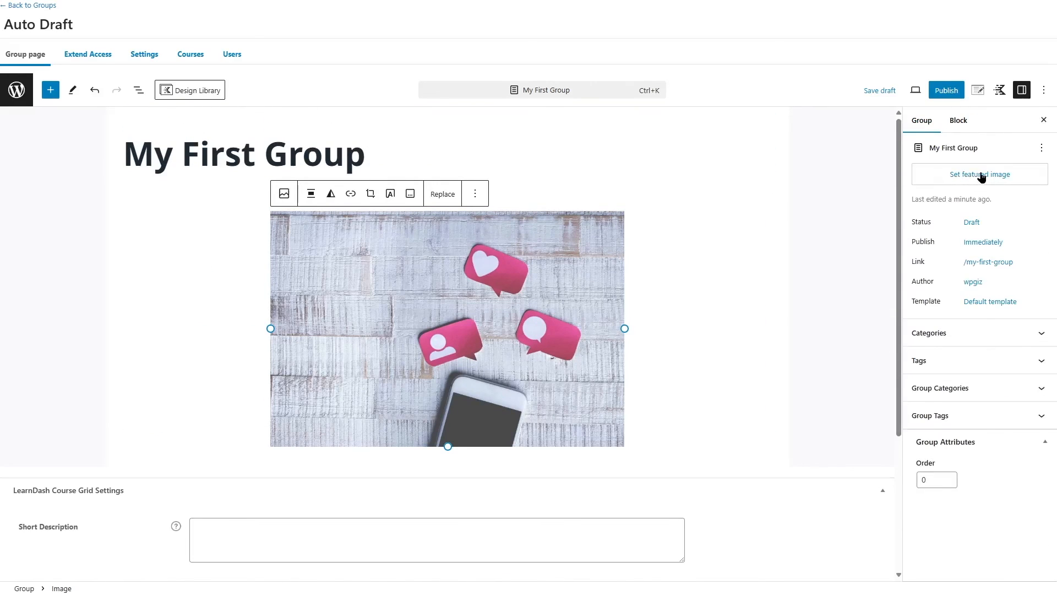
click(969, 174)
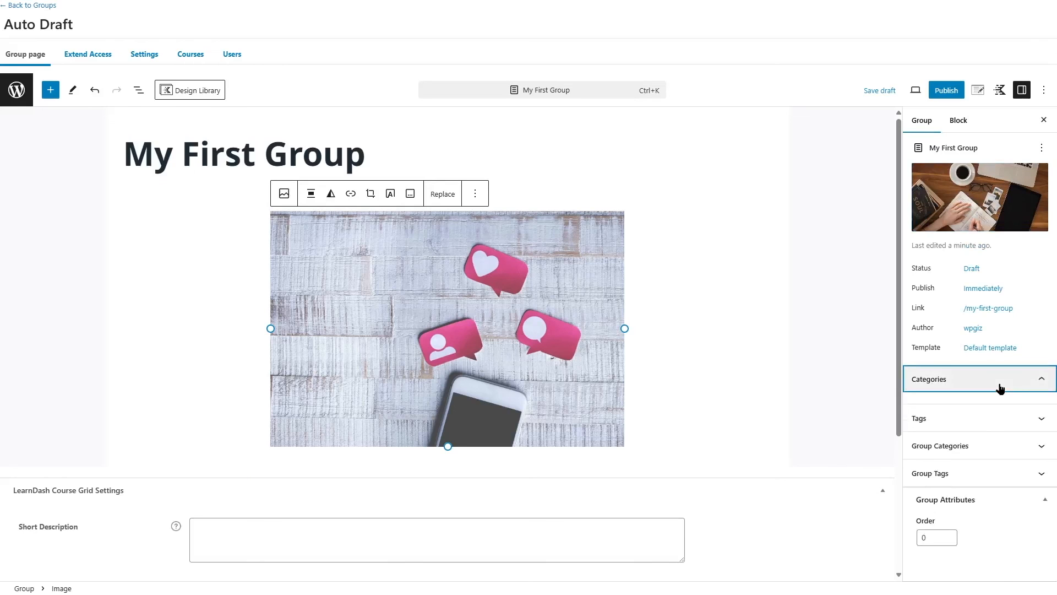
click(1000, 387)
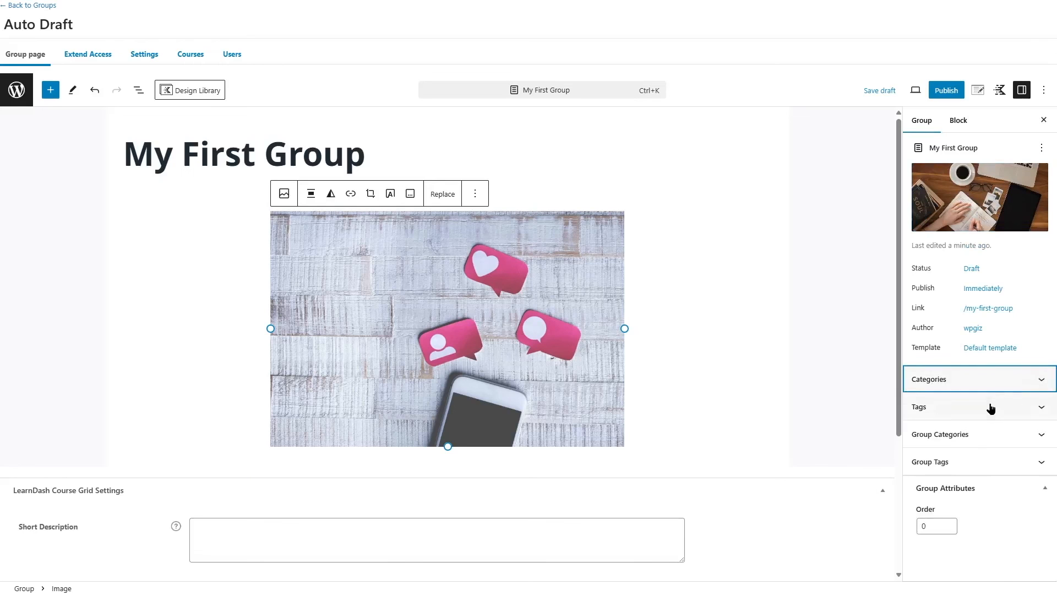
Review the group's category and access settings, including the Buy now pricing fields, keeping the access mode on Free
click(970, 437)
click(970, 437)
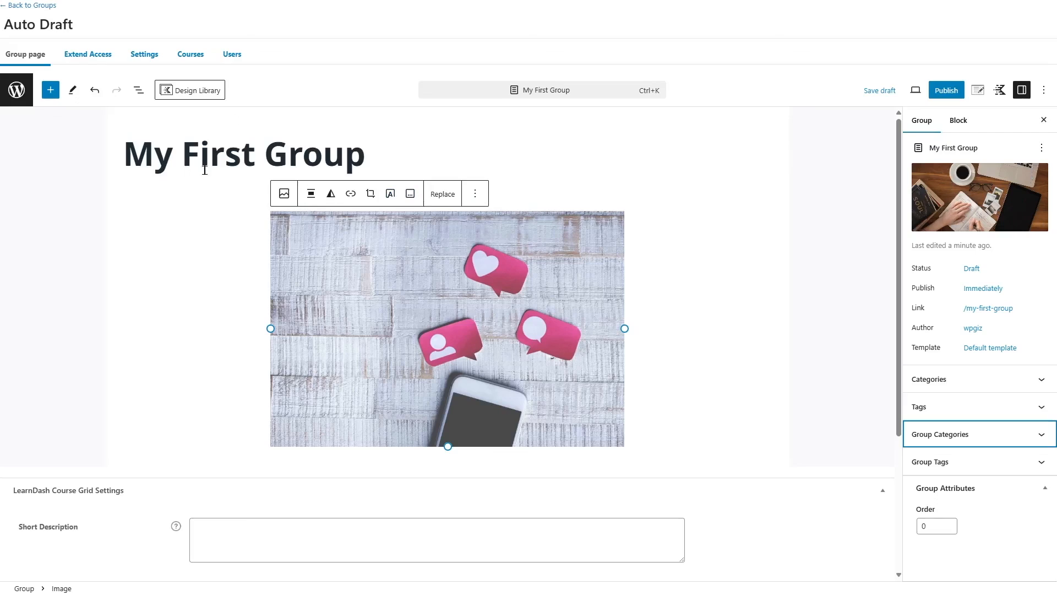
click(145, 55)
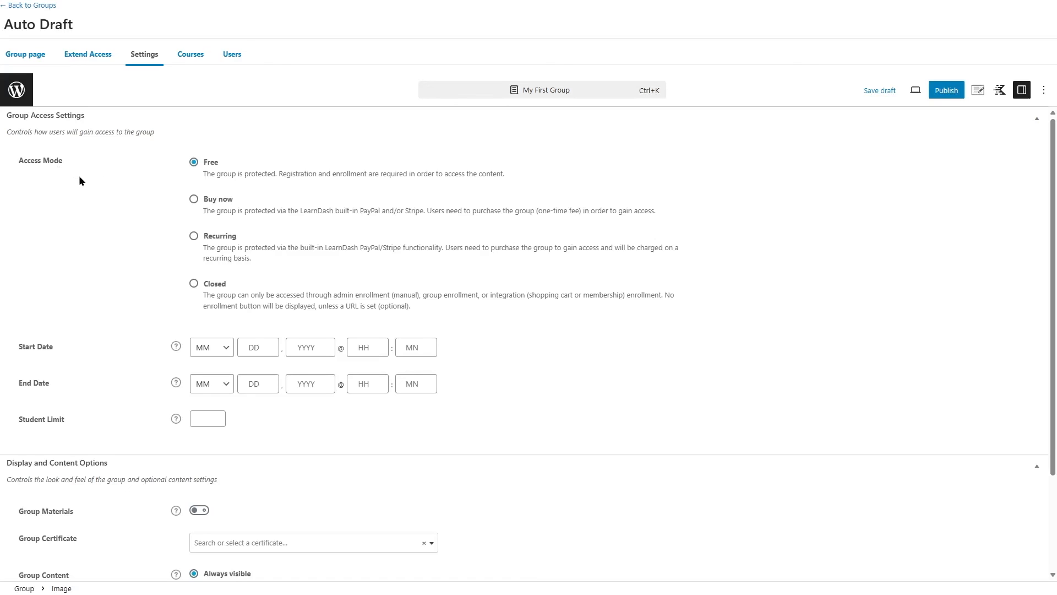
click(195, 199)
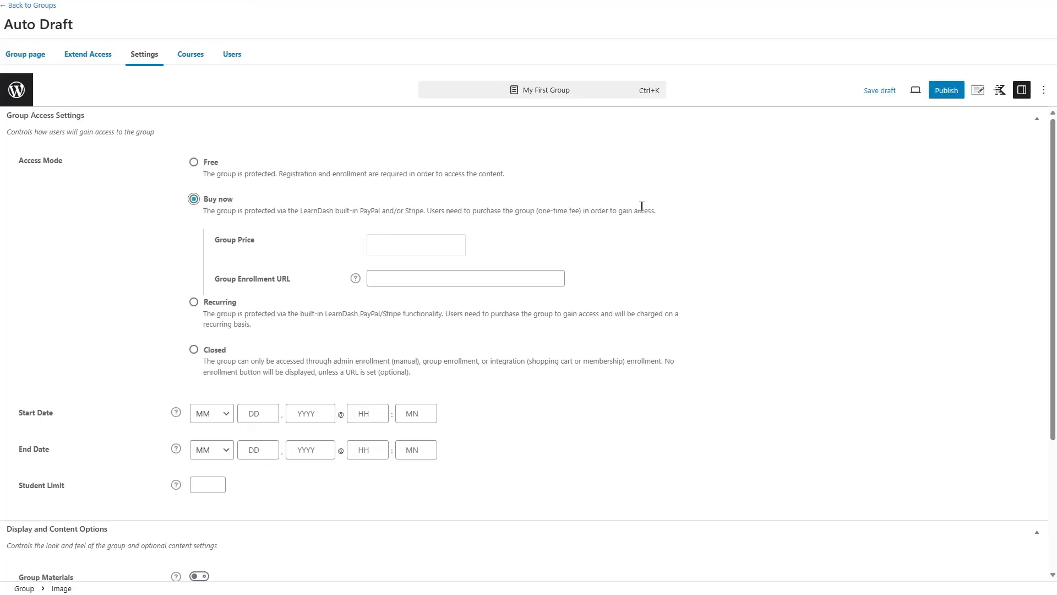
click(406, 240)
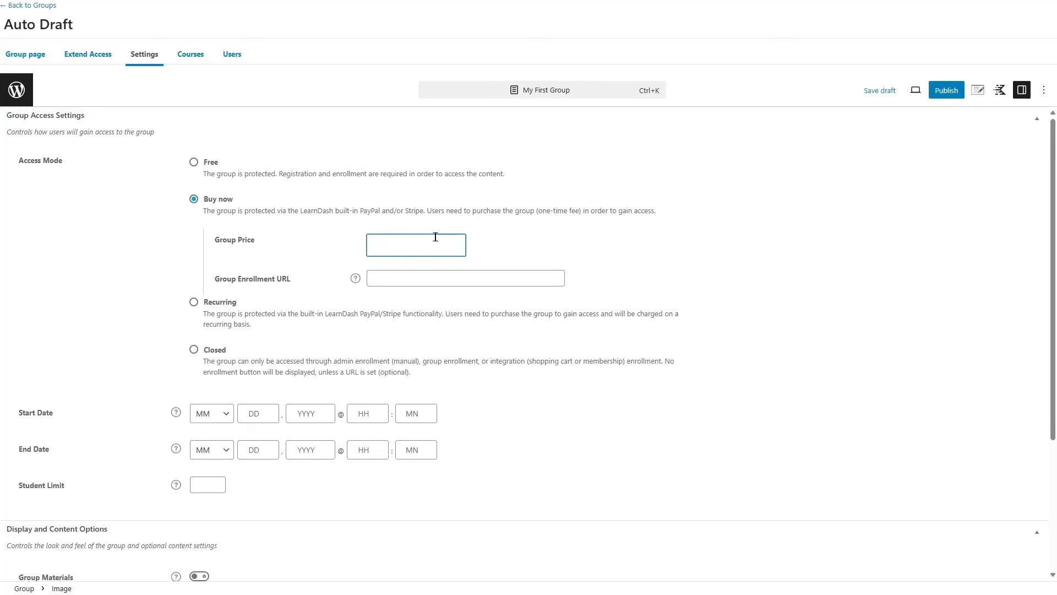
click(193, 164)
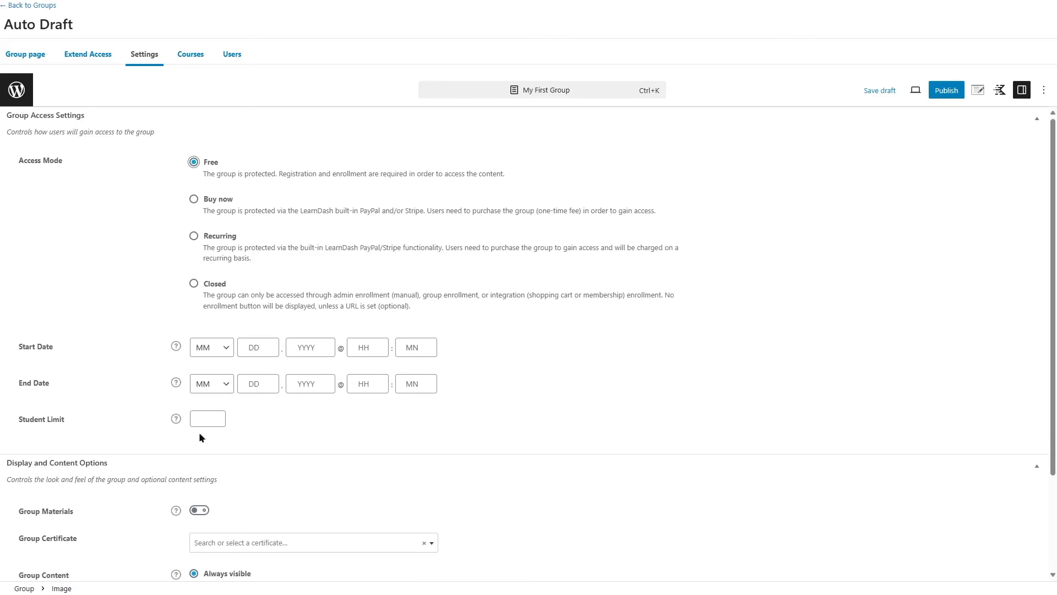
scroll(113, 348, down, 2)
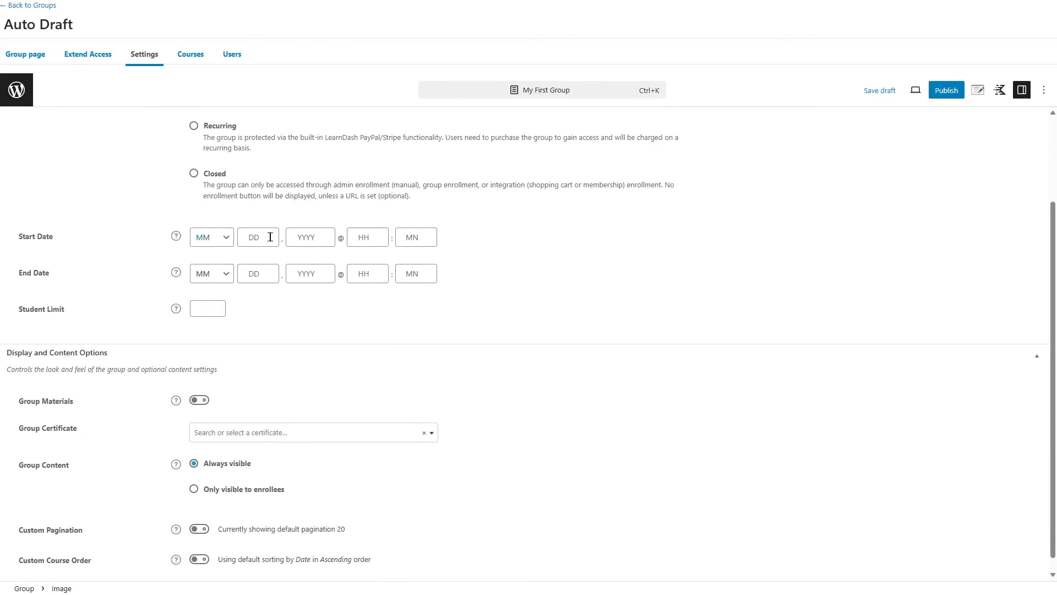
scroll(192, 289, down, 1)
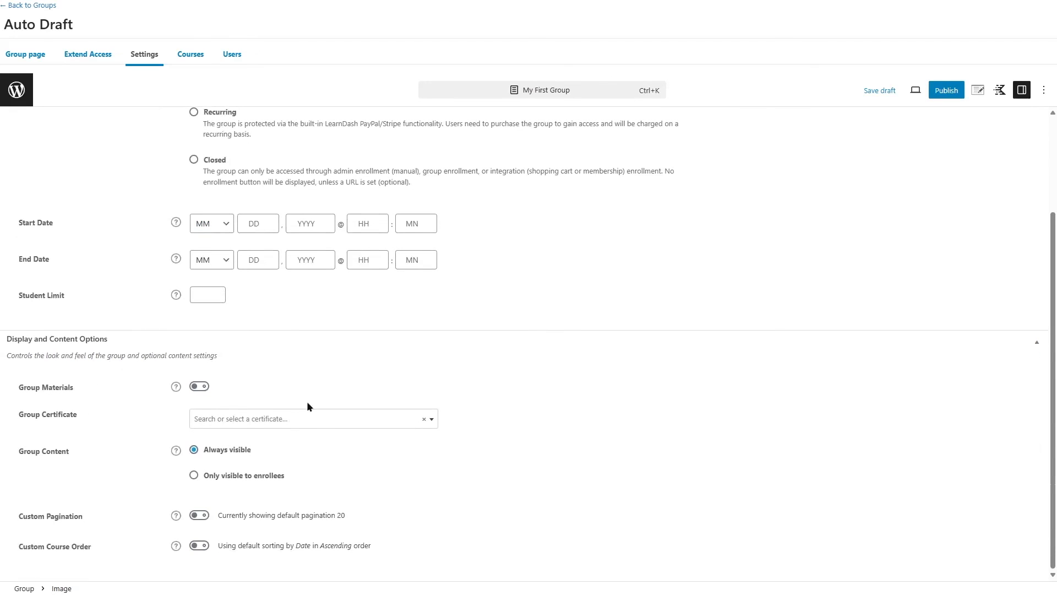
scroll(110, 497, up, 2)
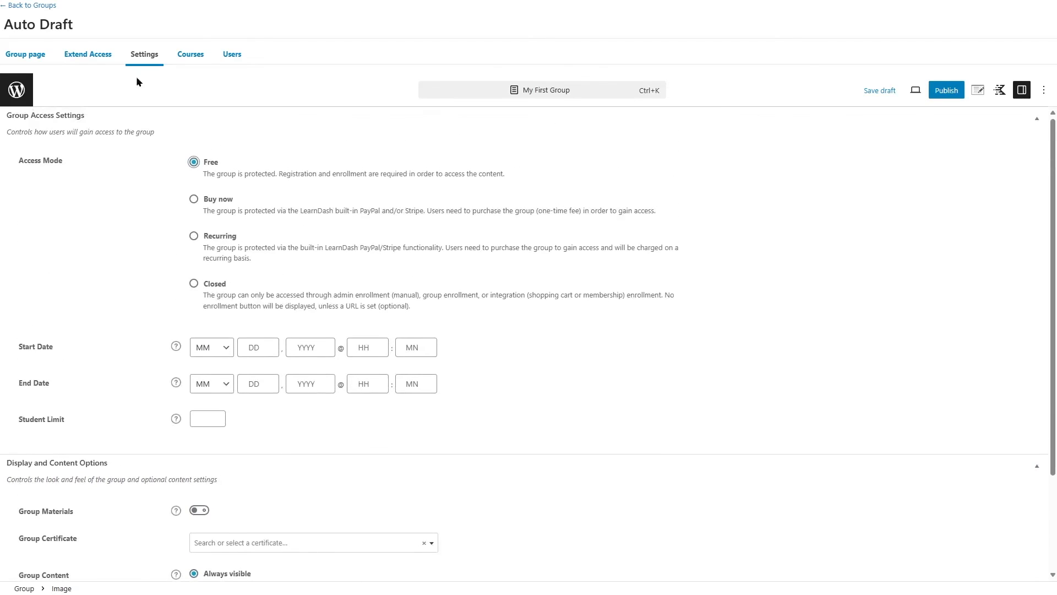
Assign the course "Create the Perfect Marketing Strategy" to the group's courses and to its auto-enroll courses
click(187, 57)
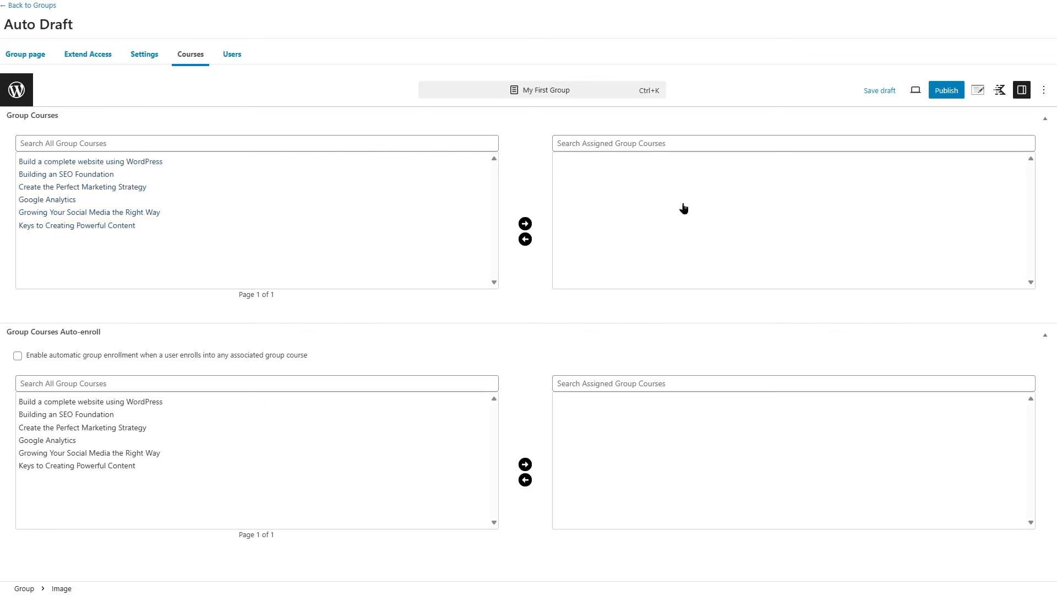
click(101, 187)
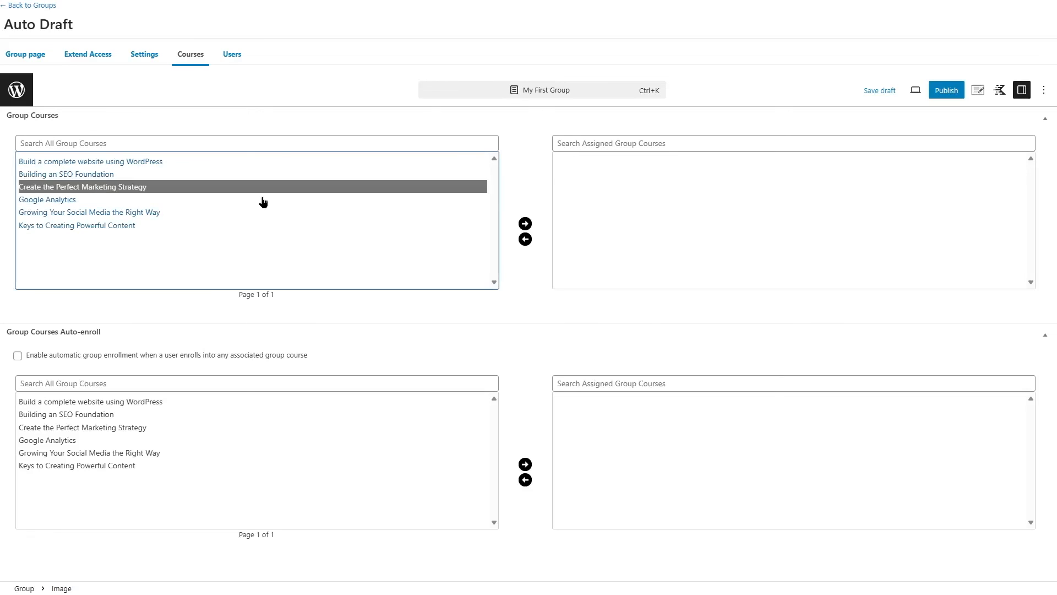
click(525, 225)
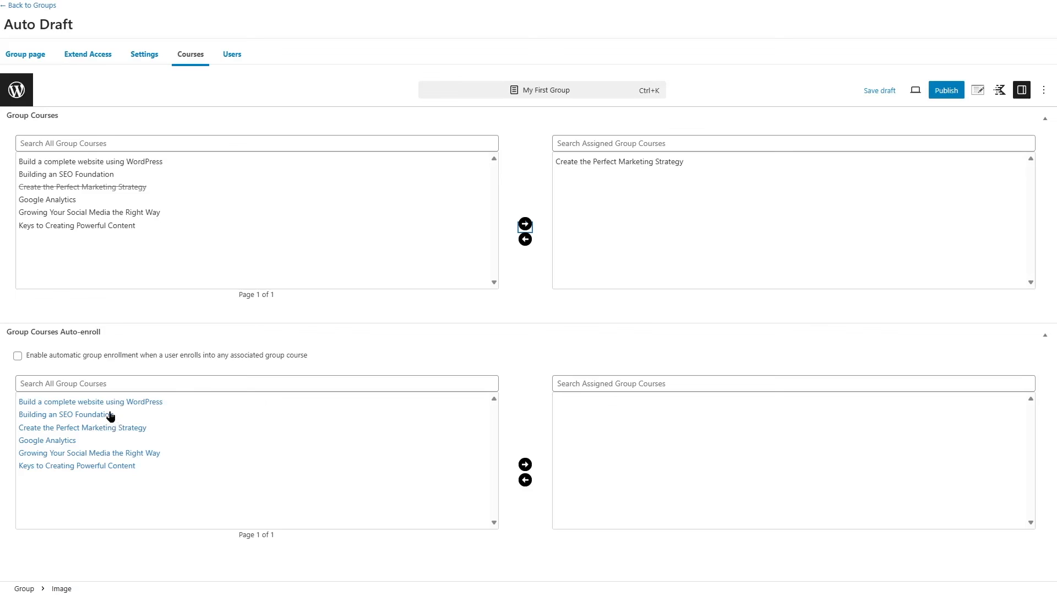
click(116, 429)
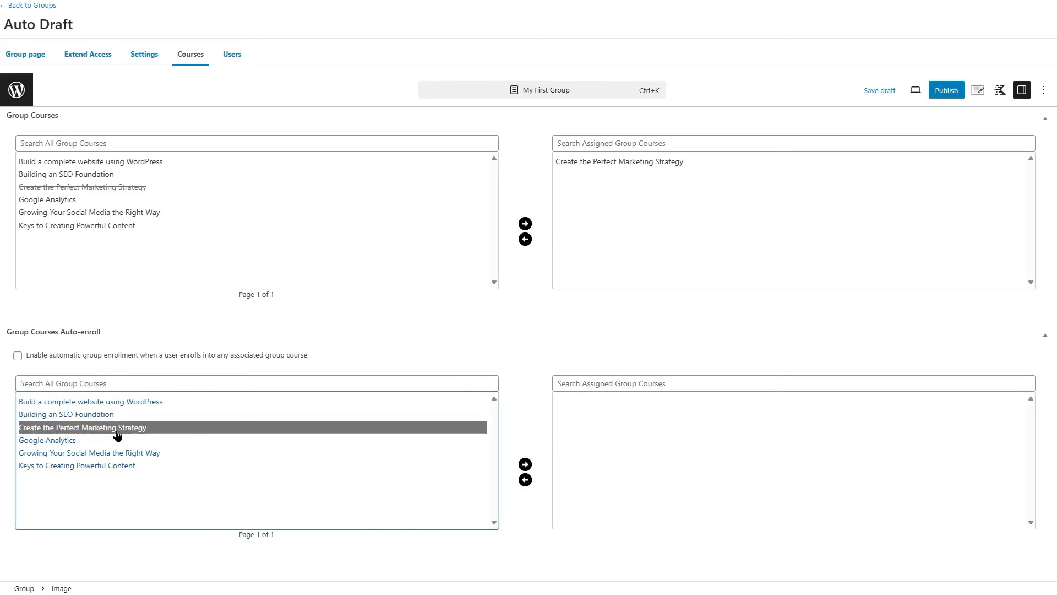
click(524, 466)
Try assigning the listed user as a group leader, and remove that assignment again
click(231, 55)
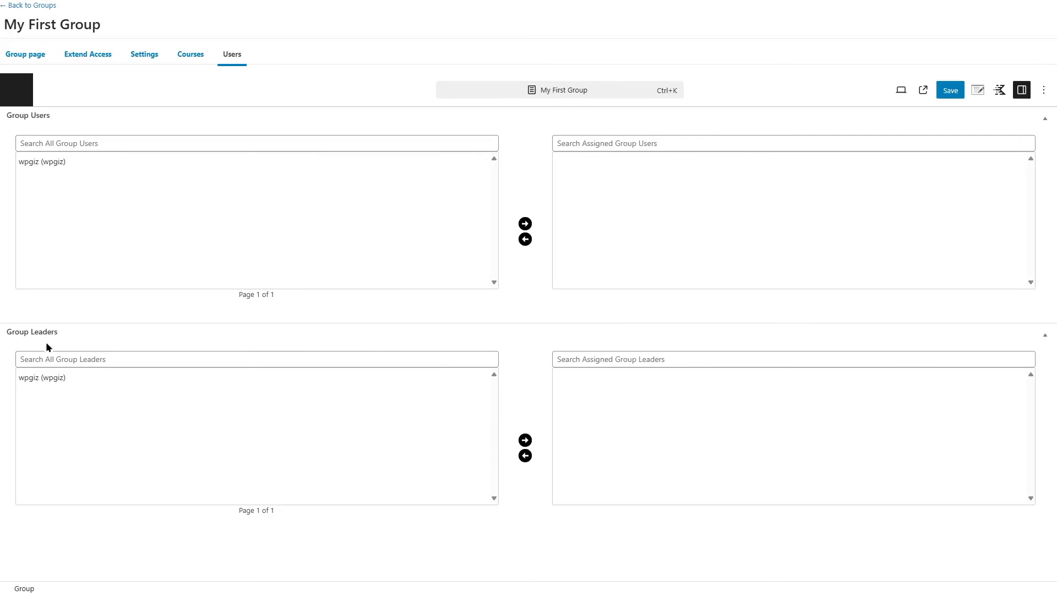
click(44, 379)
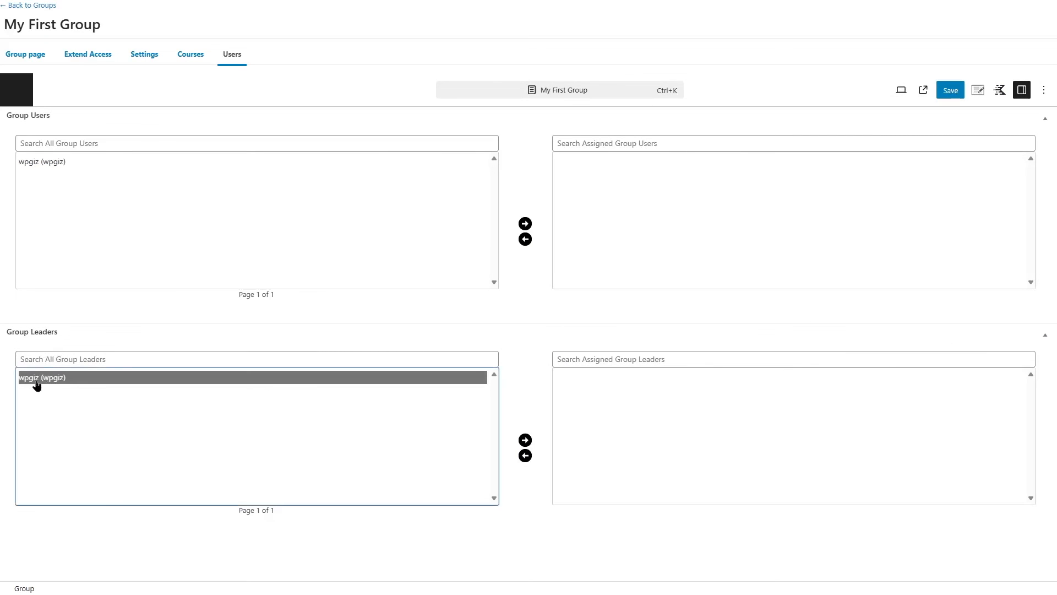
click(525, 441)
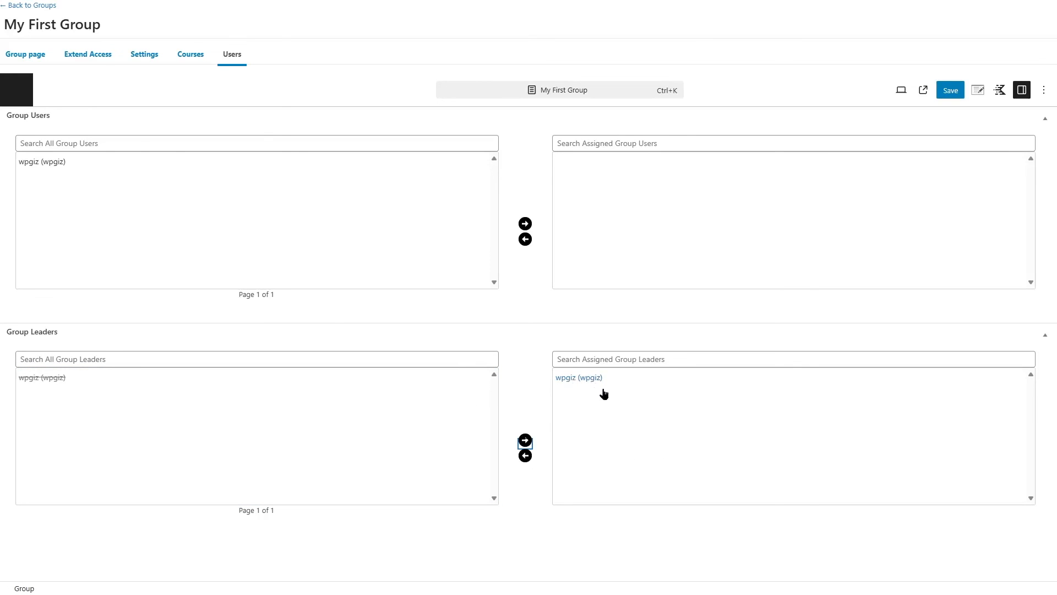
click(570, 378)
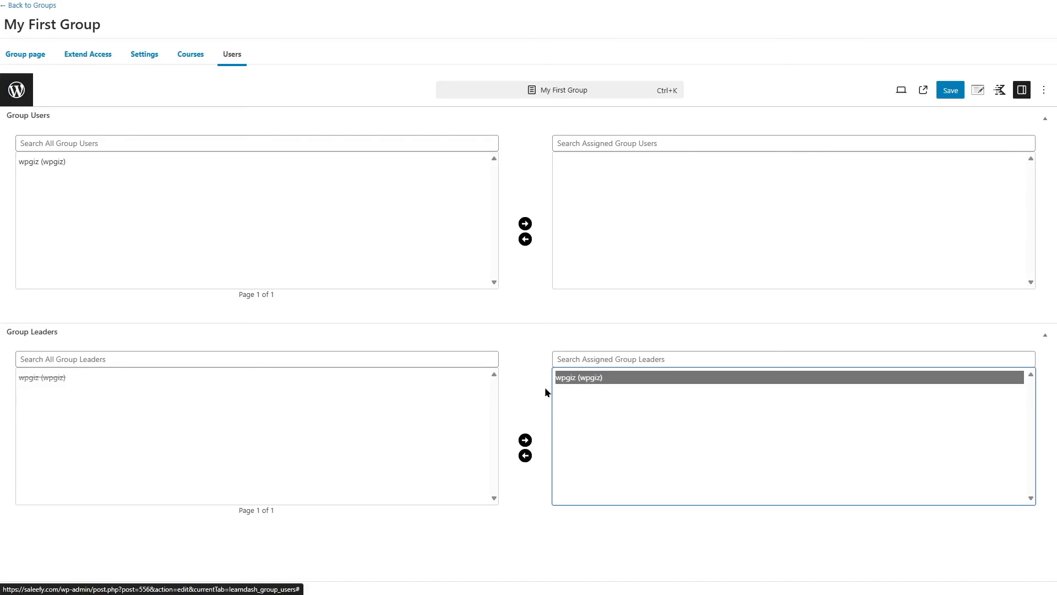
click(525, 456)
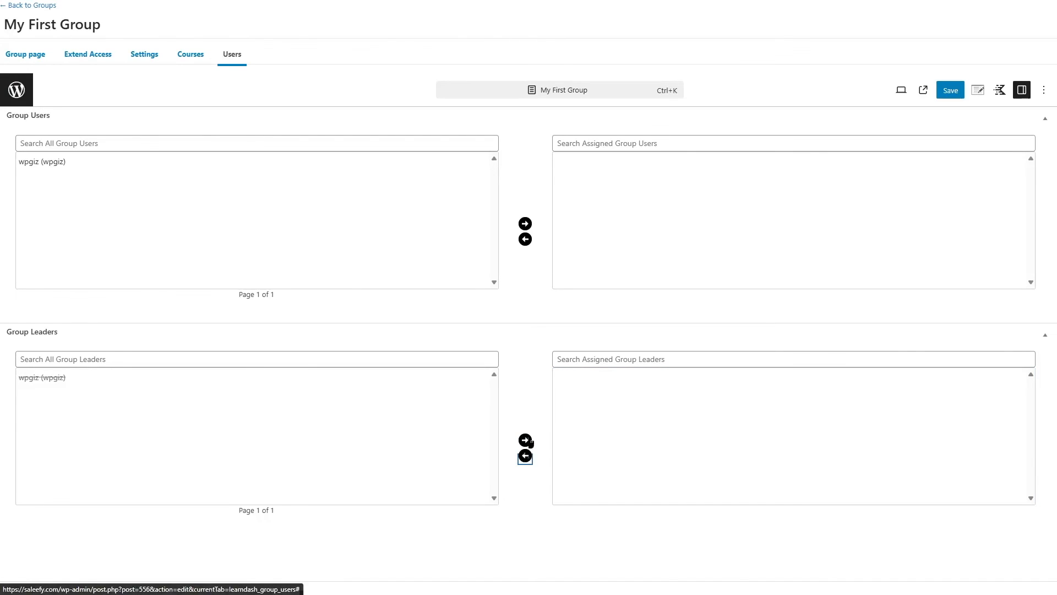
Publish the group and view its live page down to the Group Courses list
click(943, 92)
click(943, 83)
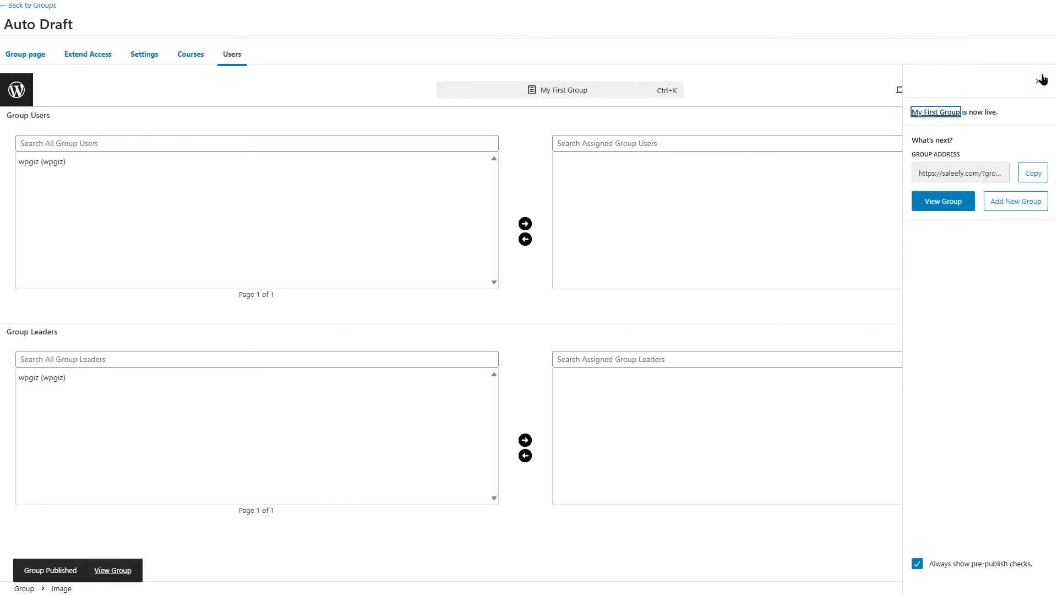
click(935, 205)
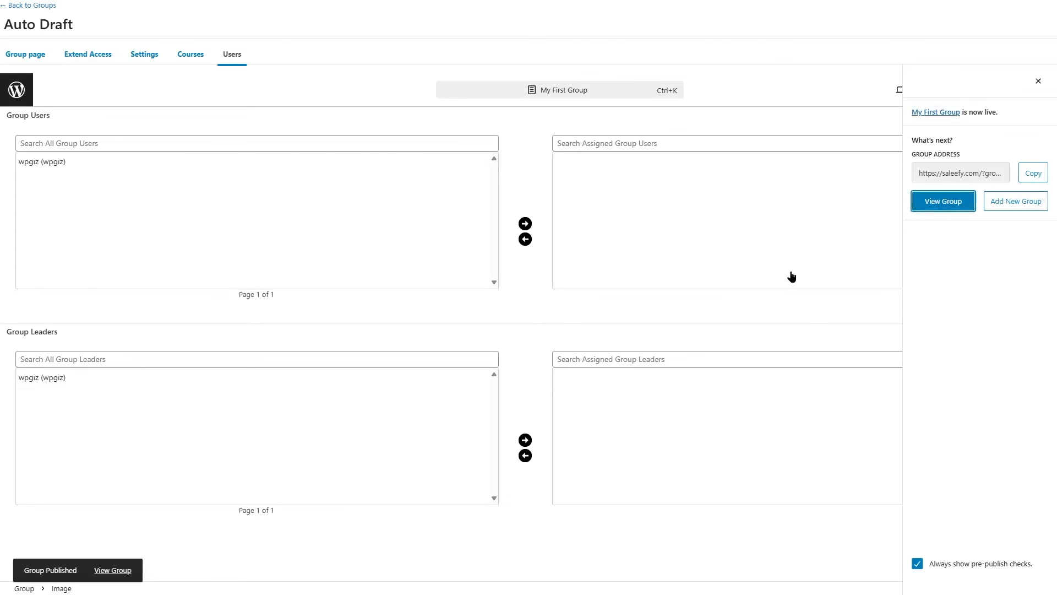
scroll(441, 302, down, 3)
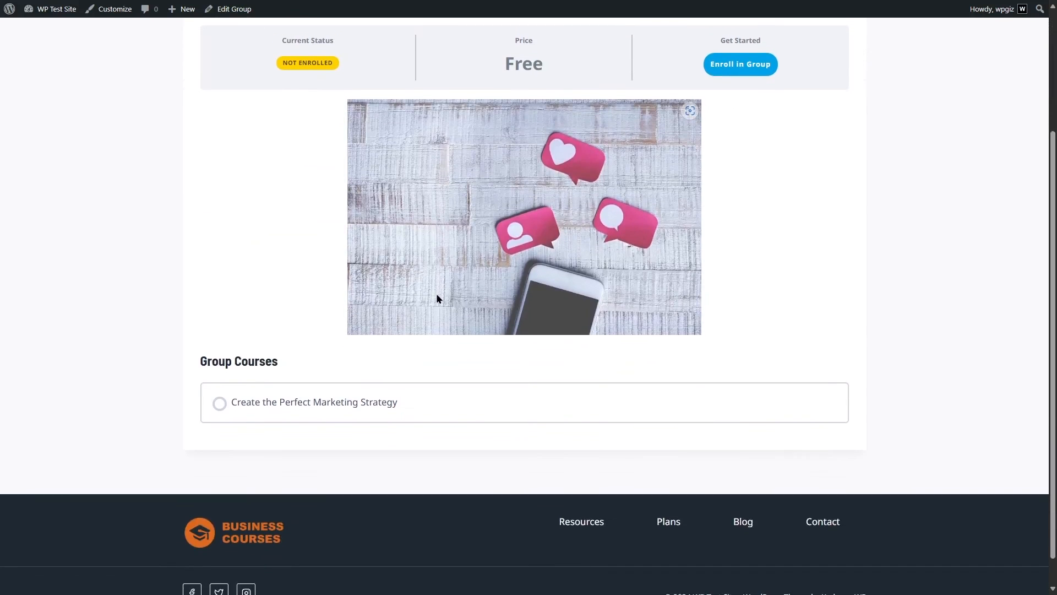
scroll(437, 298, up, 3)
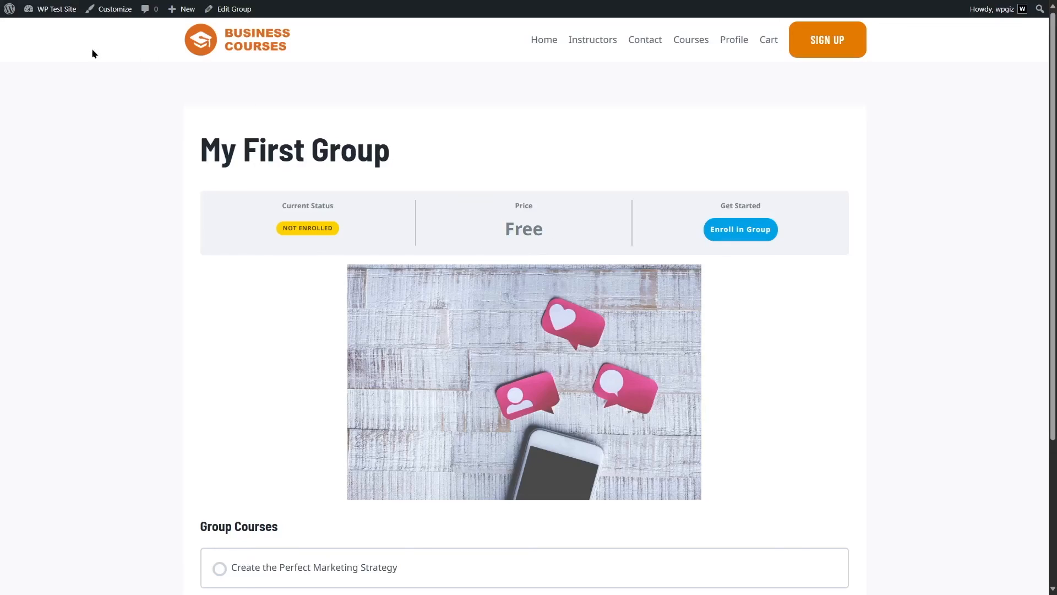
Open the form for adding a new user from the site dashboard and examine the available roles, including Group Leader
mouse_move(52, 9)
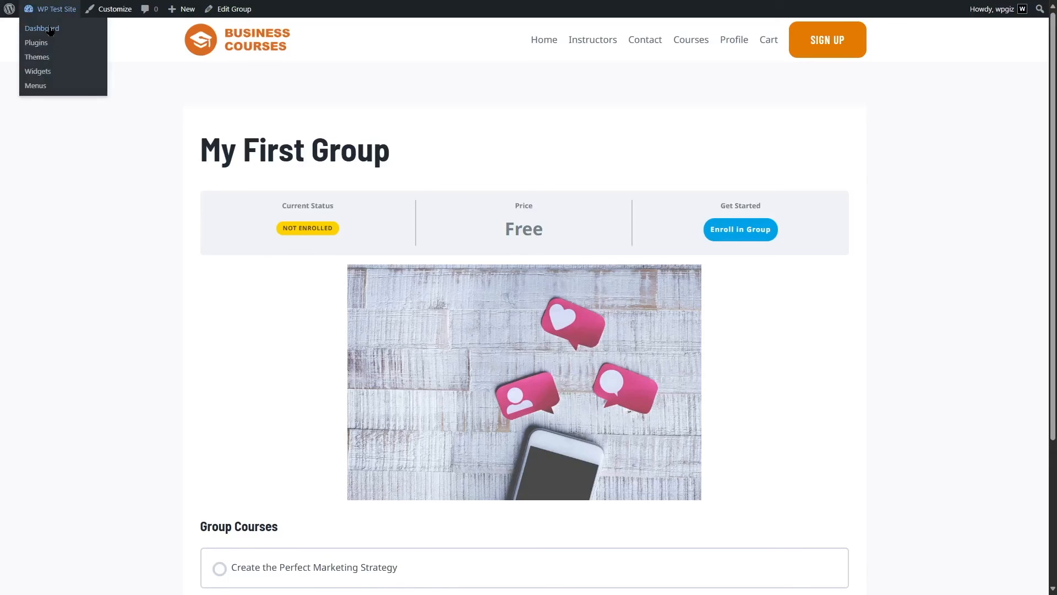
click(50, 31)
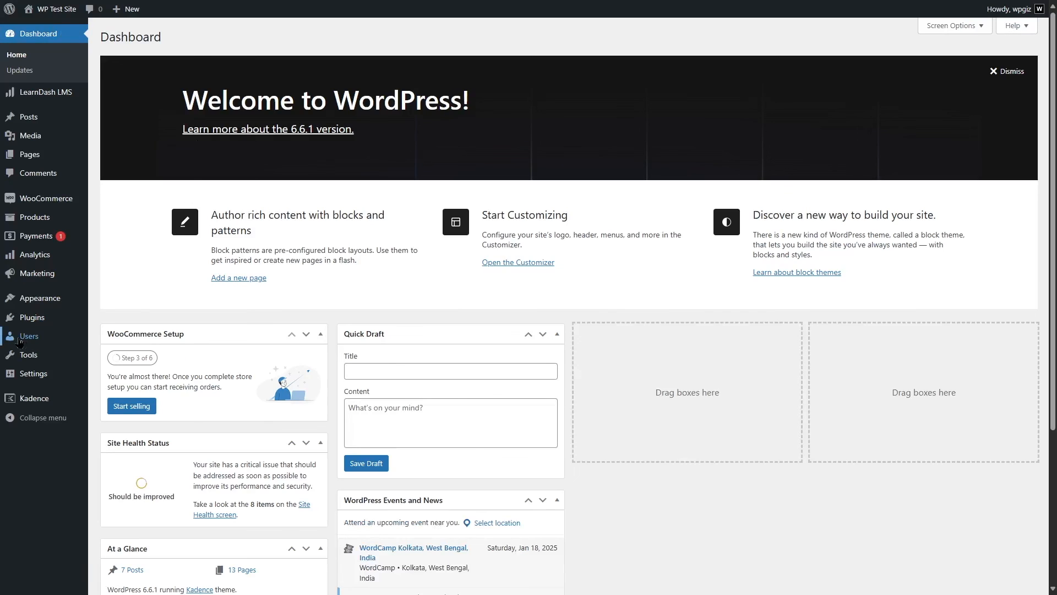
mouse_move(25, 342)
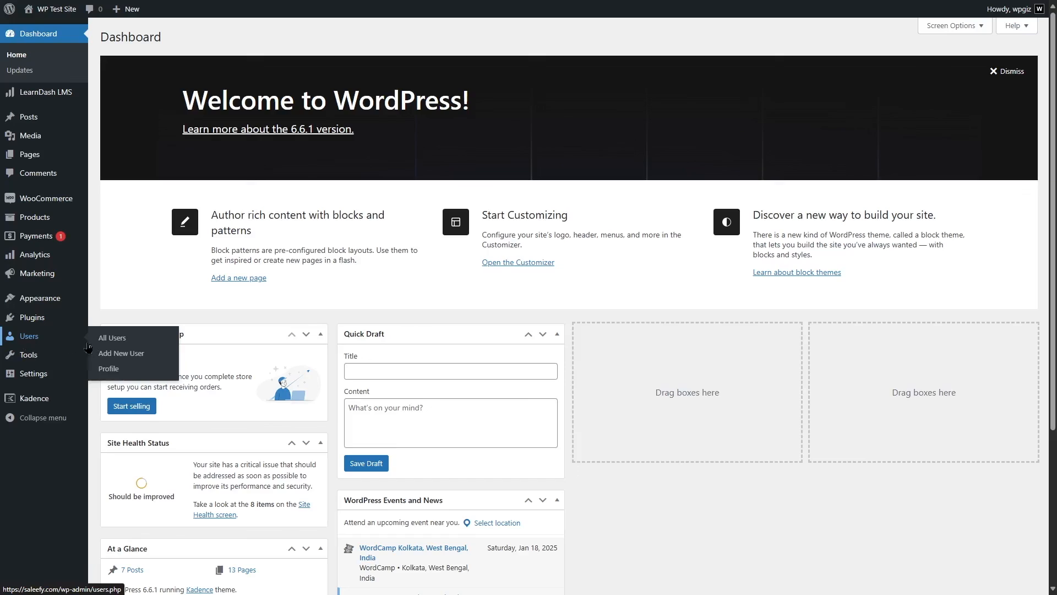
click(123, 353)
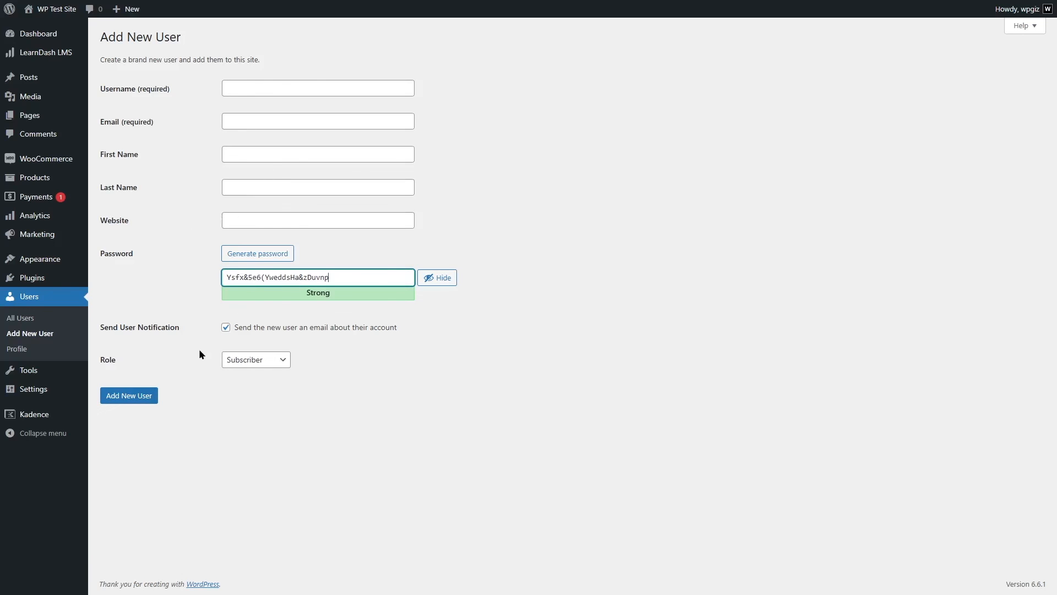
click(271, 361)
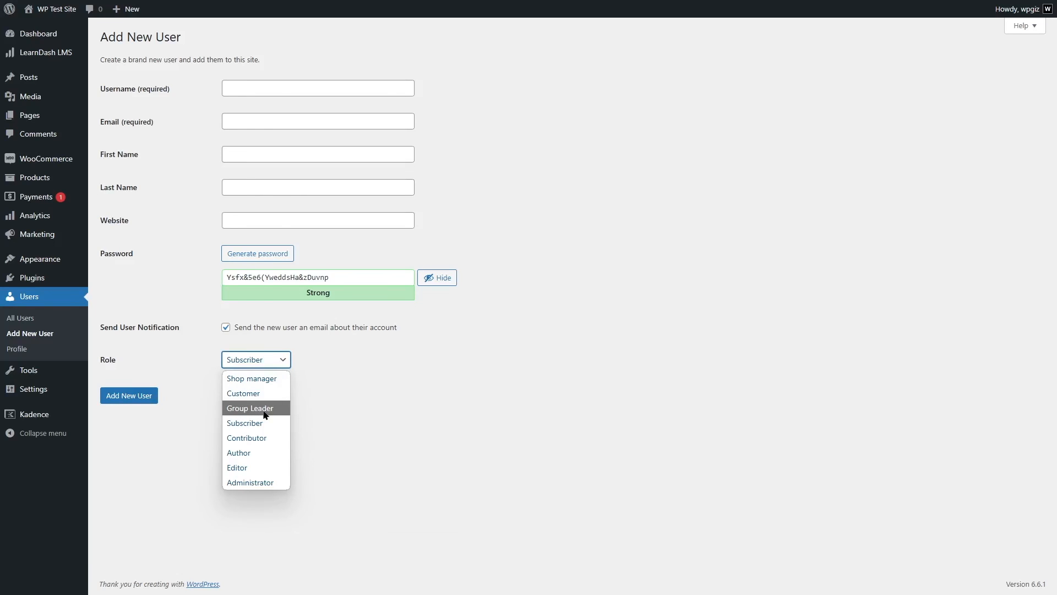
click(343, 383)
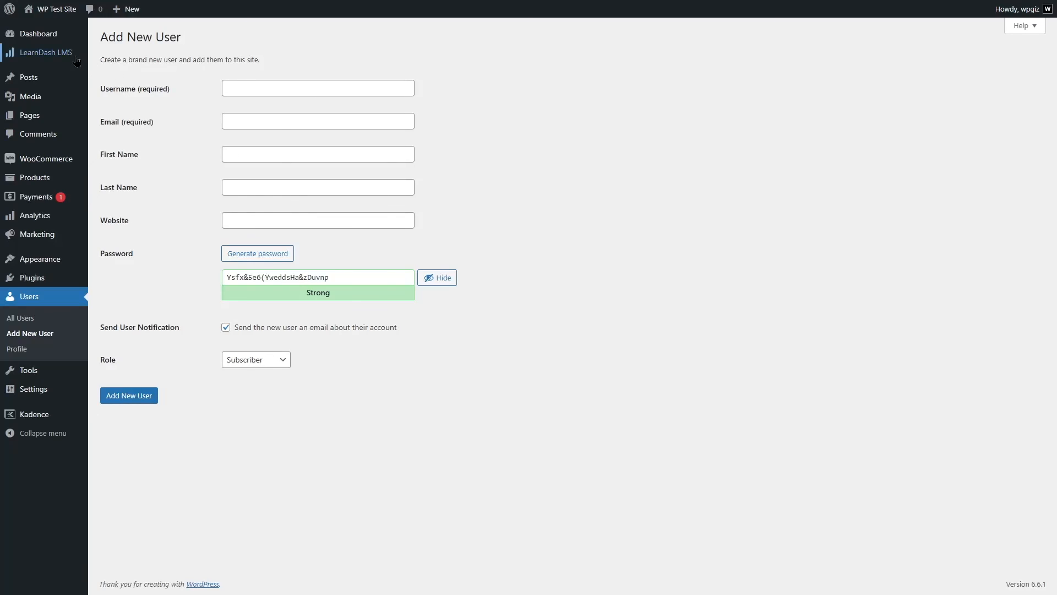
mouse_move(76, 58)
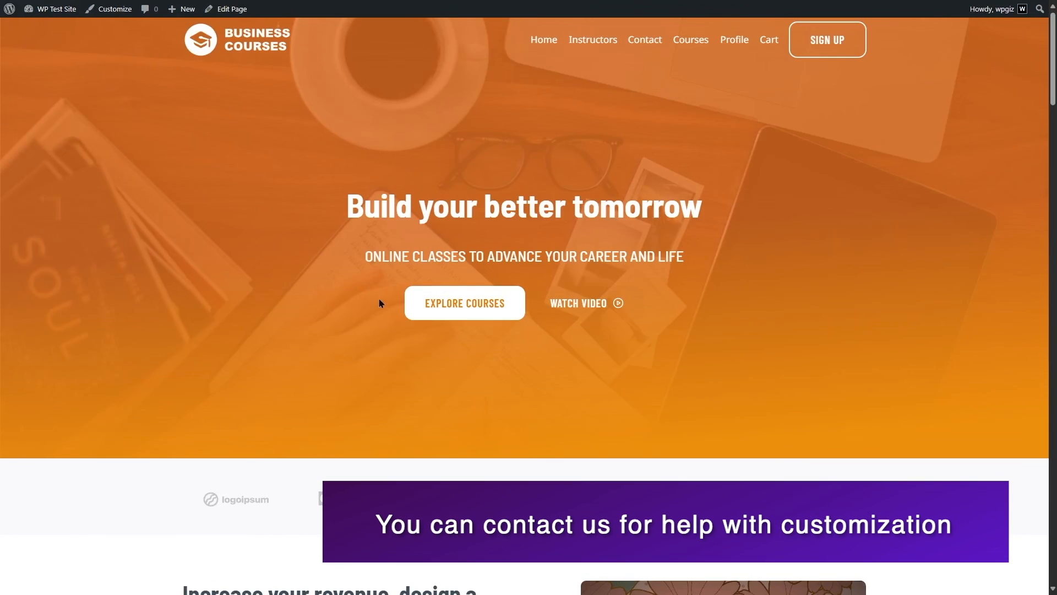
scroll(379, 300, down, 5)
scroll(379, 300, up, 5)
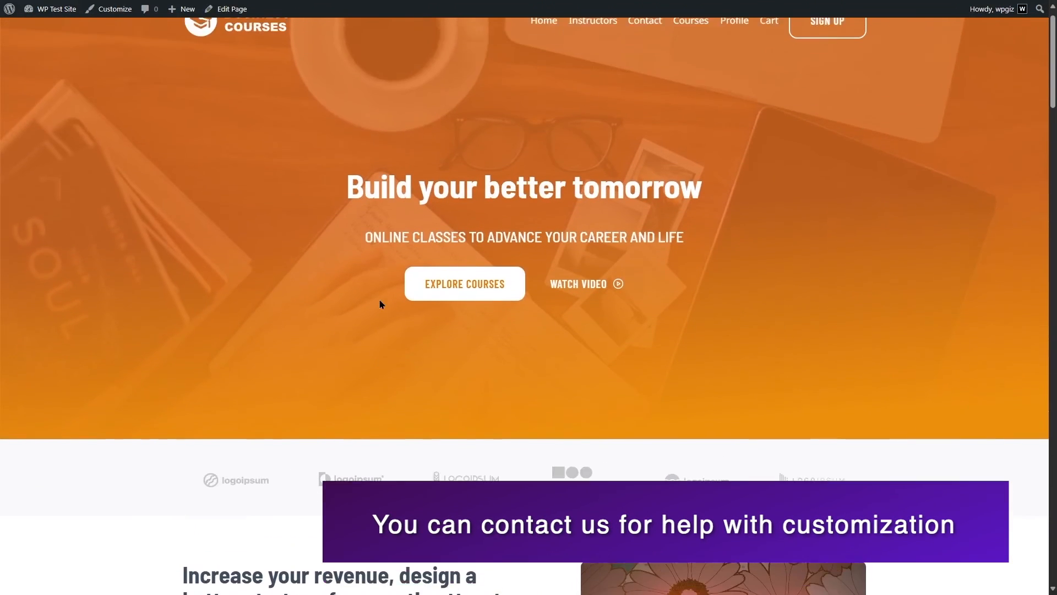
scroll(380, 304, up, 1)
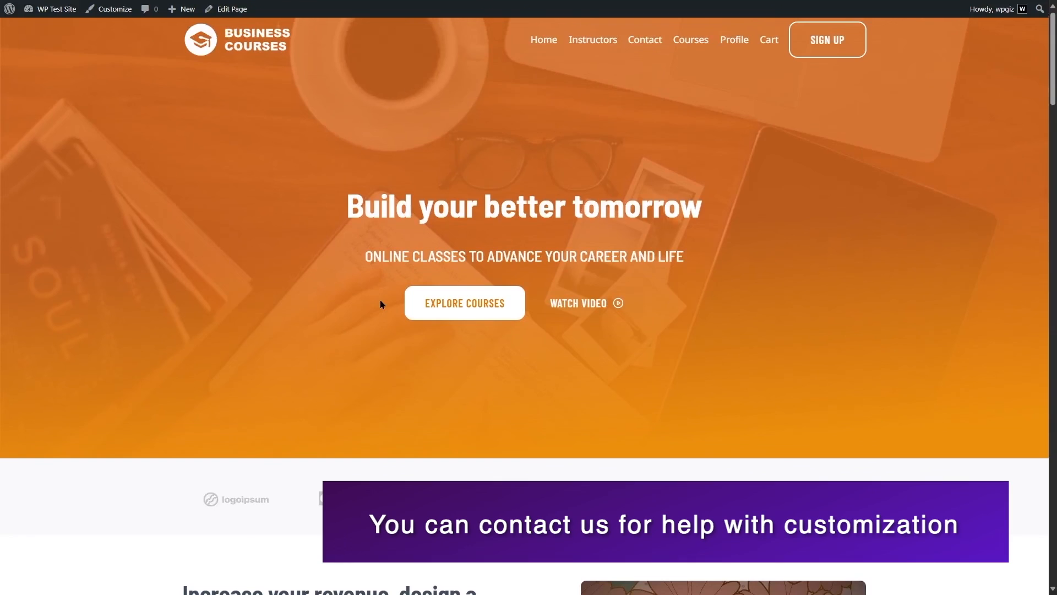